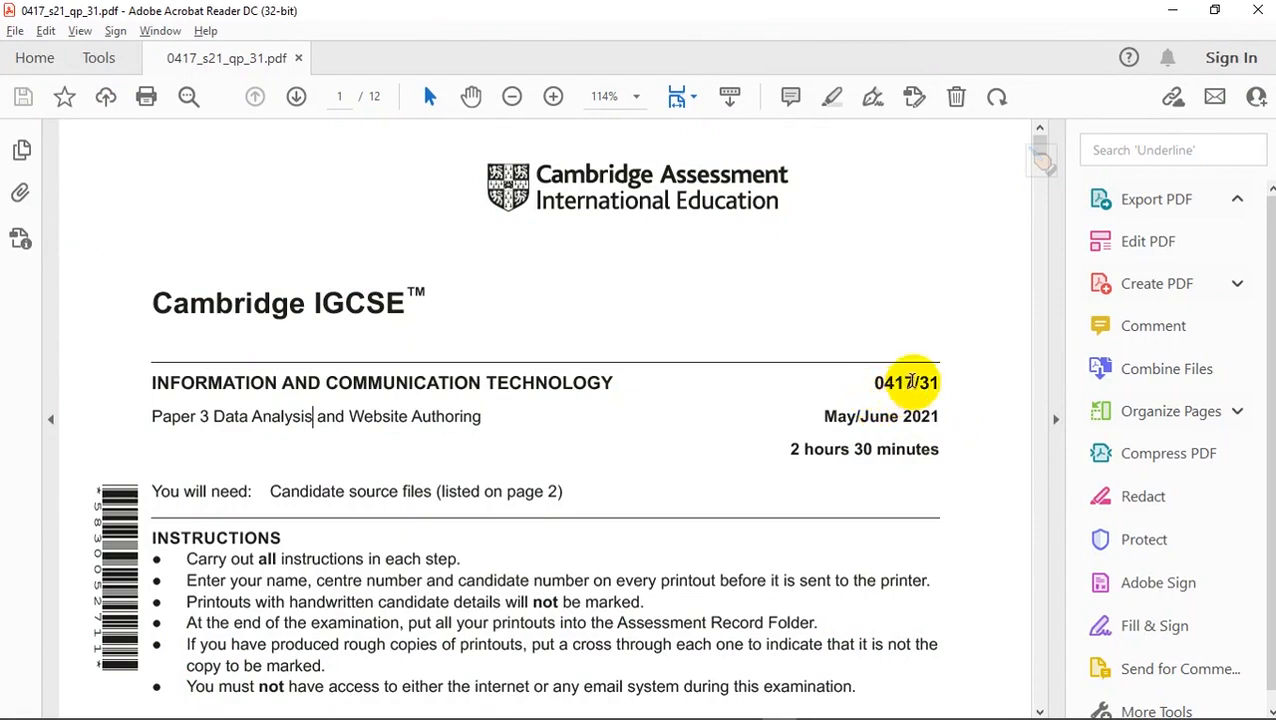
# - Scroll the exam paper down to page 2's list of supplied j2131 source files
pyautogui.moveTo(565, 492); pyautogui.dragTo(152, 495)
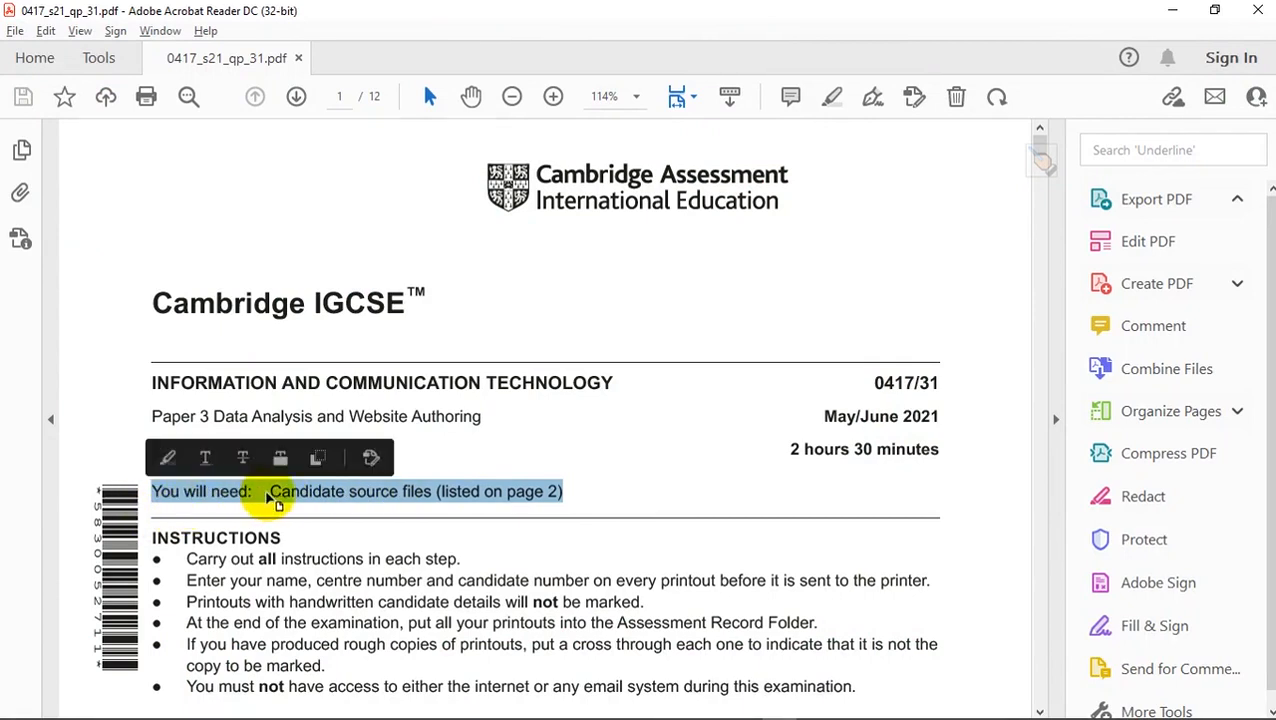
pyautogui.click(570, 491)
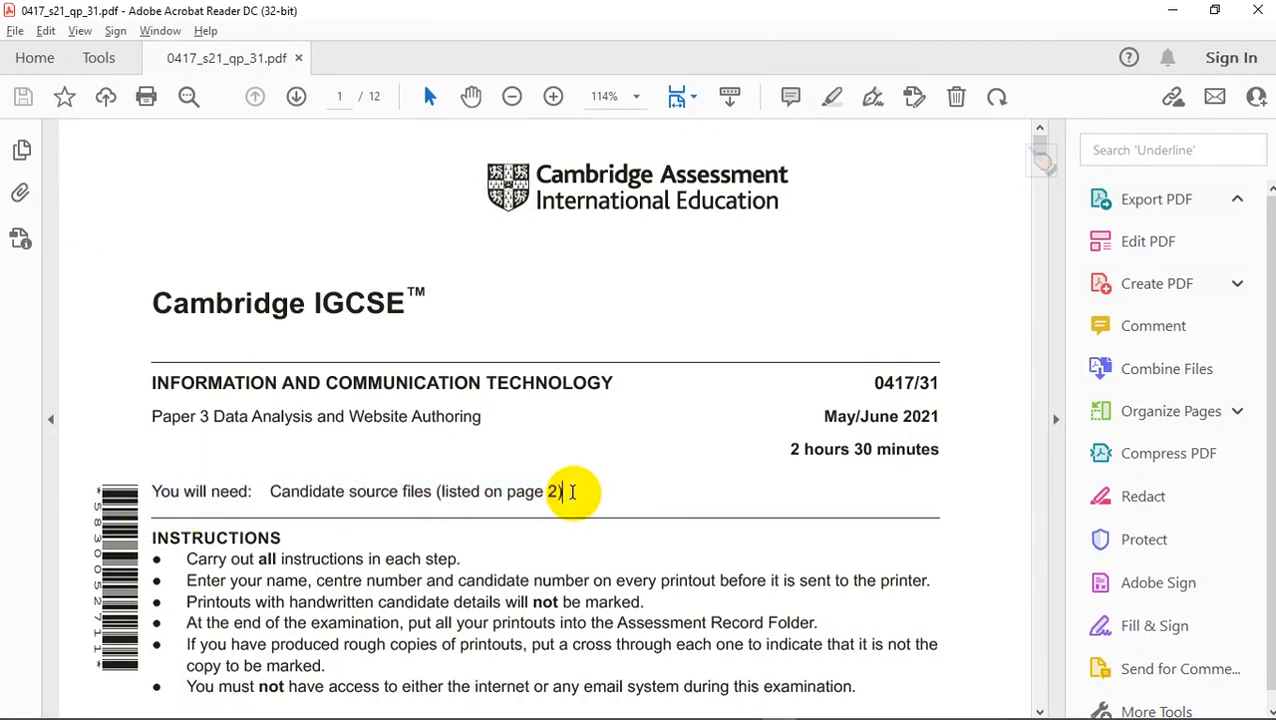
pyautogui.scroll(-2, 571, 491)
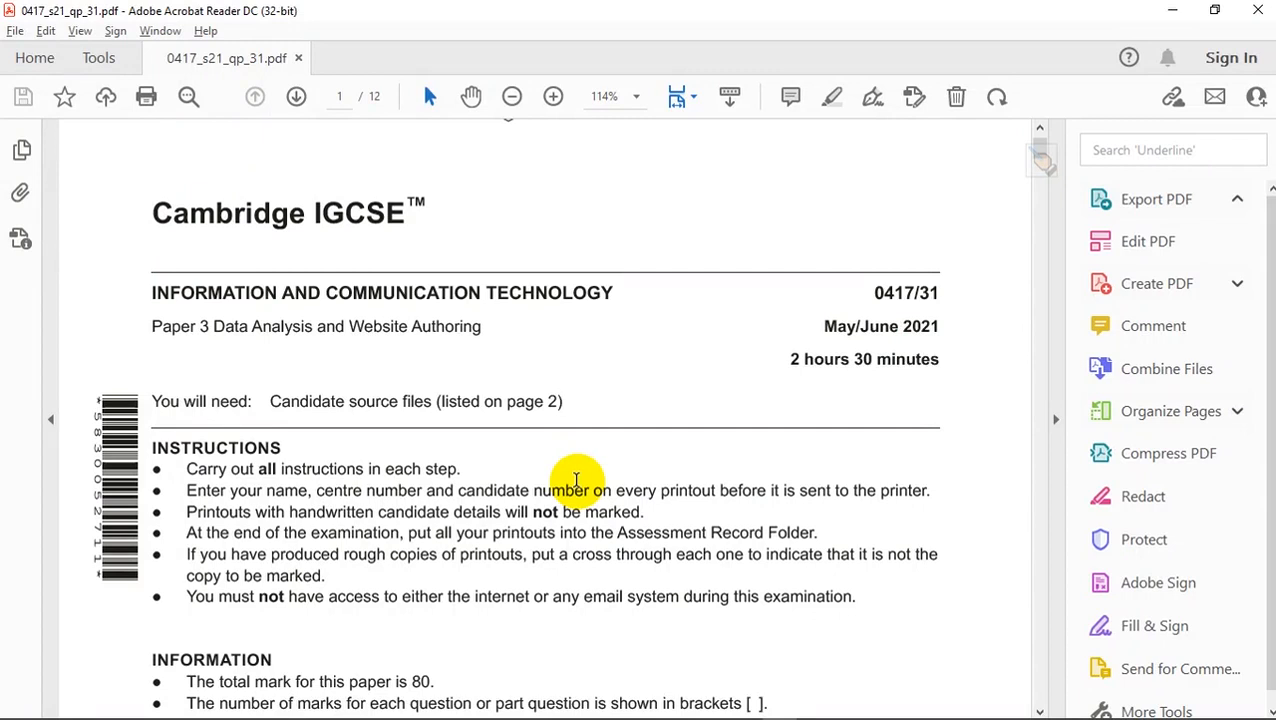
pyautogui.scroll(-6, 576, 480)
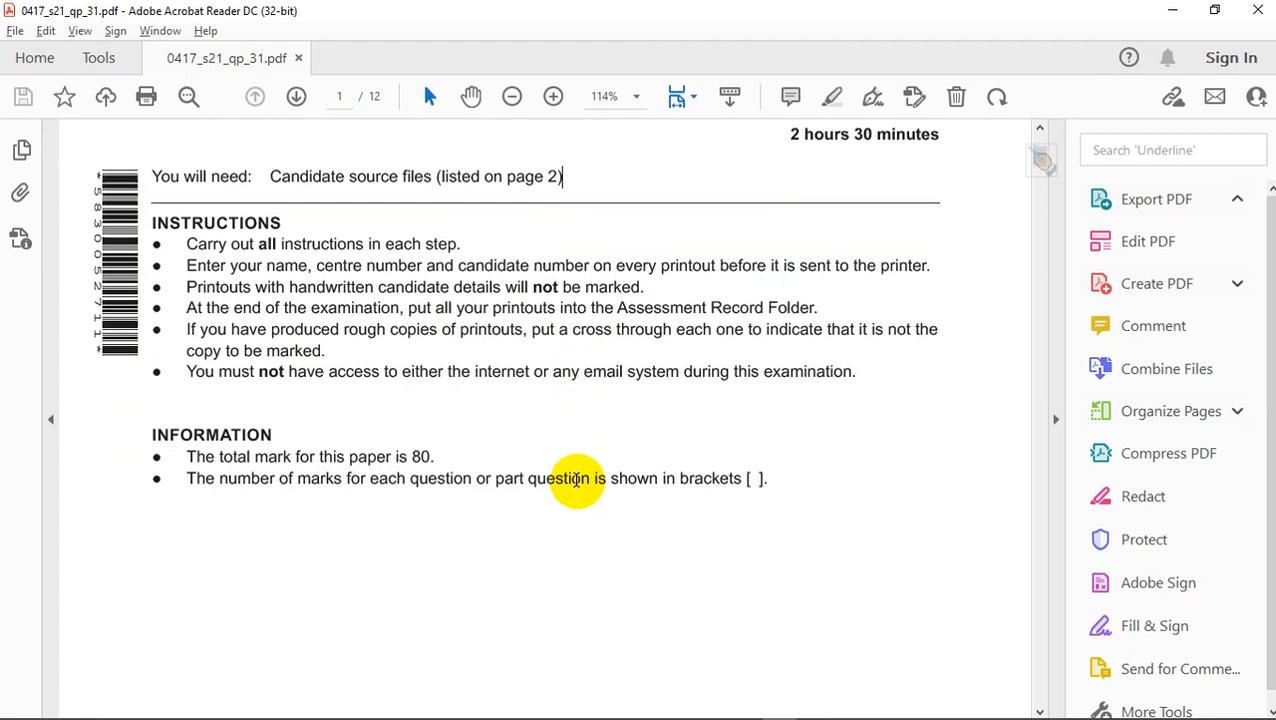
pyautogui.scroll(-20, 576, 485)
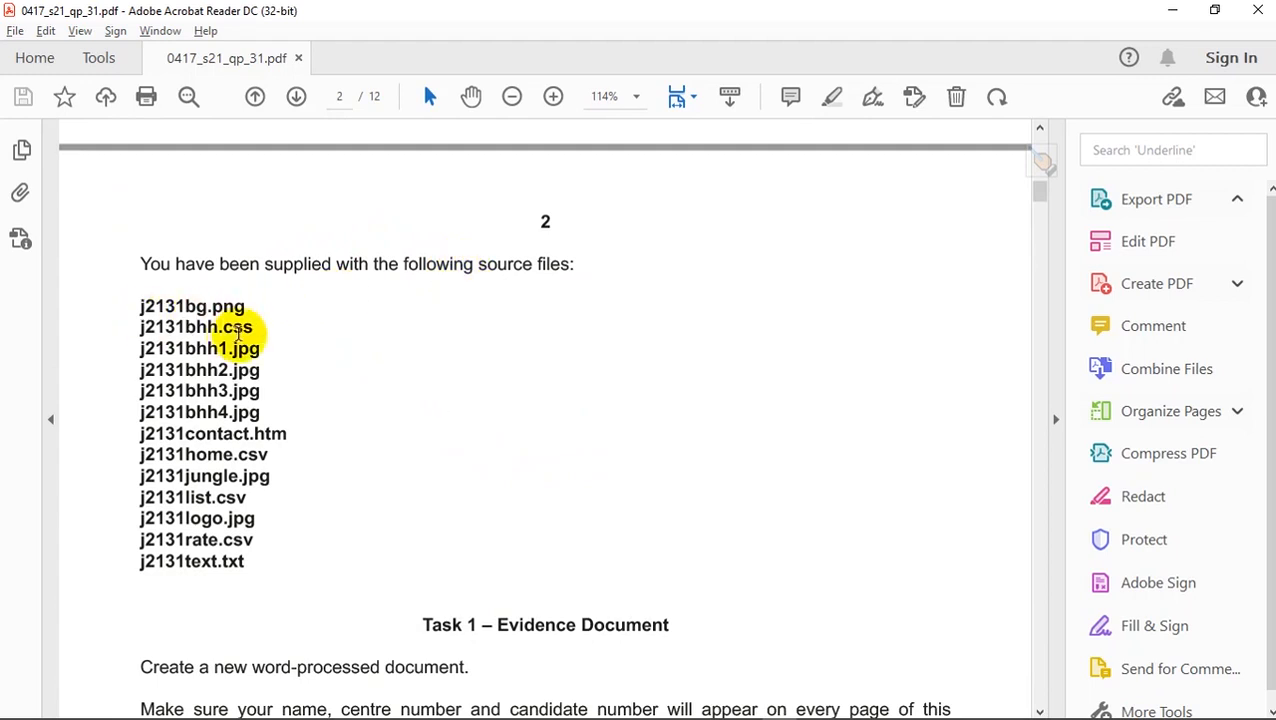
# - Highlight j2131list.csv and j2131home.csv in yellow in the source file list
pyautogui.doubleClick(268, 455)
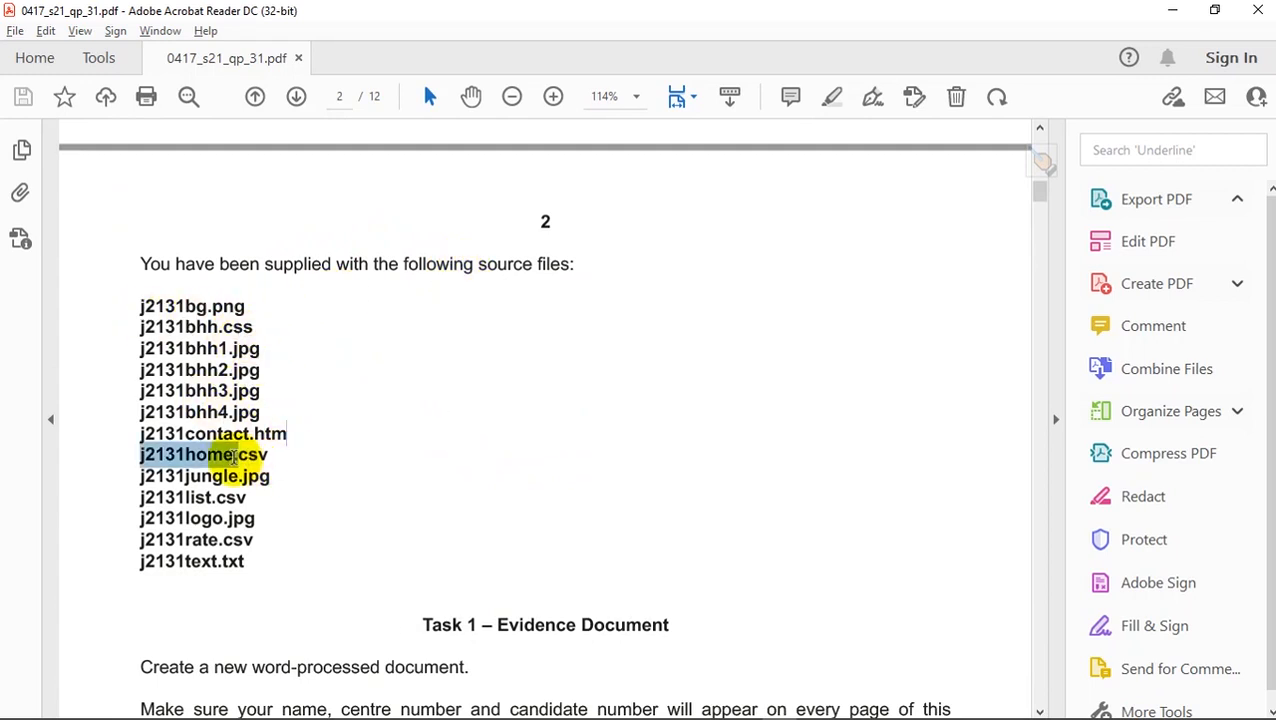
pyautogui.hotkey('shift', 'Down')
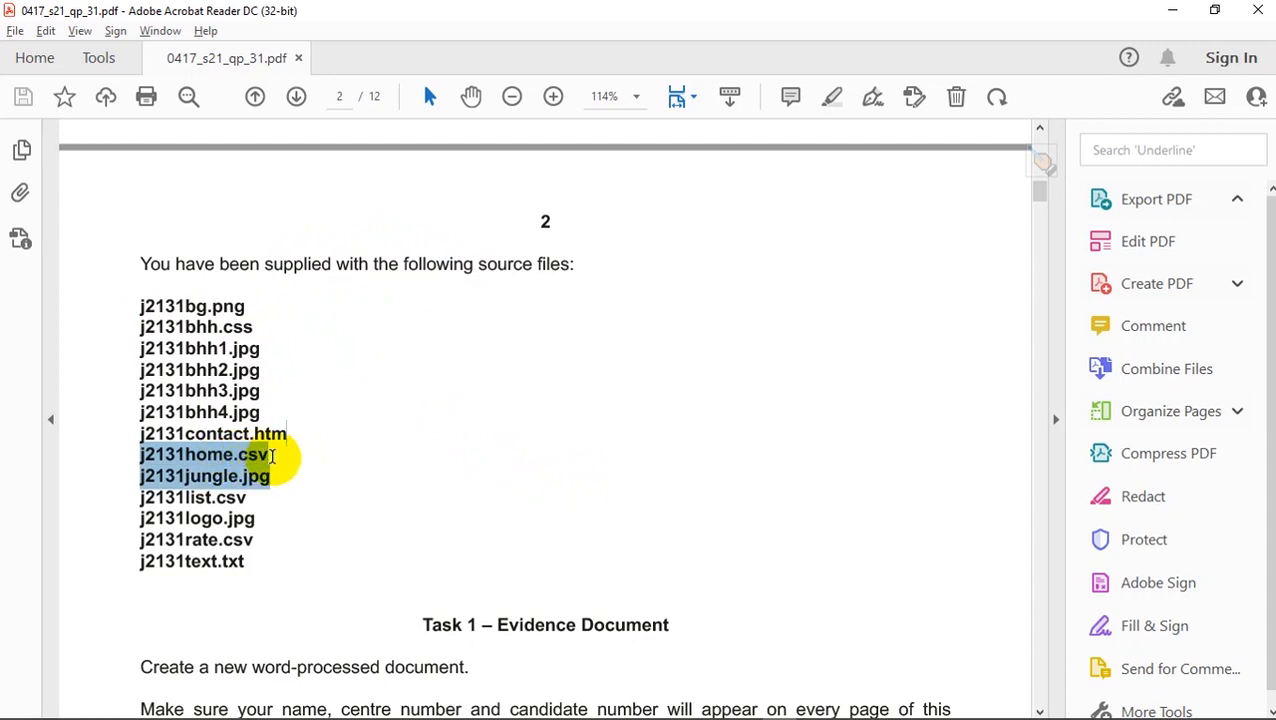
pyautogui.moveTo(274, 455); pyautogui.dragTo(274, 452)
pyautogui.moveTo(273, 500)
pyautogui.mouseDown()
pyautogui.moveTo(201, 500)
pyautogui.moveTo(264, 503)
pyautogui.mouseUp()
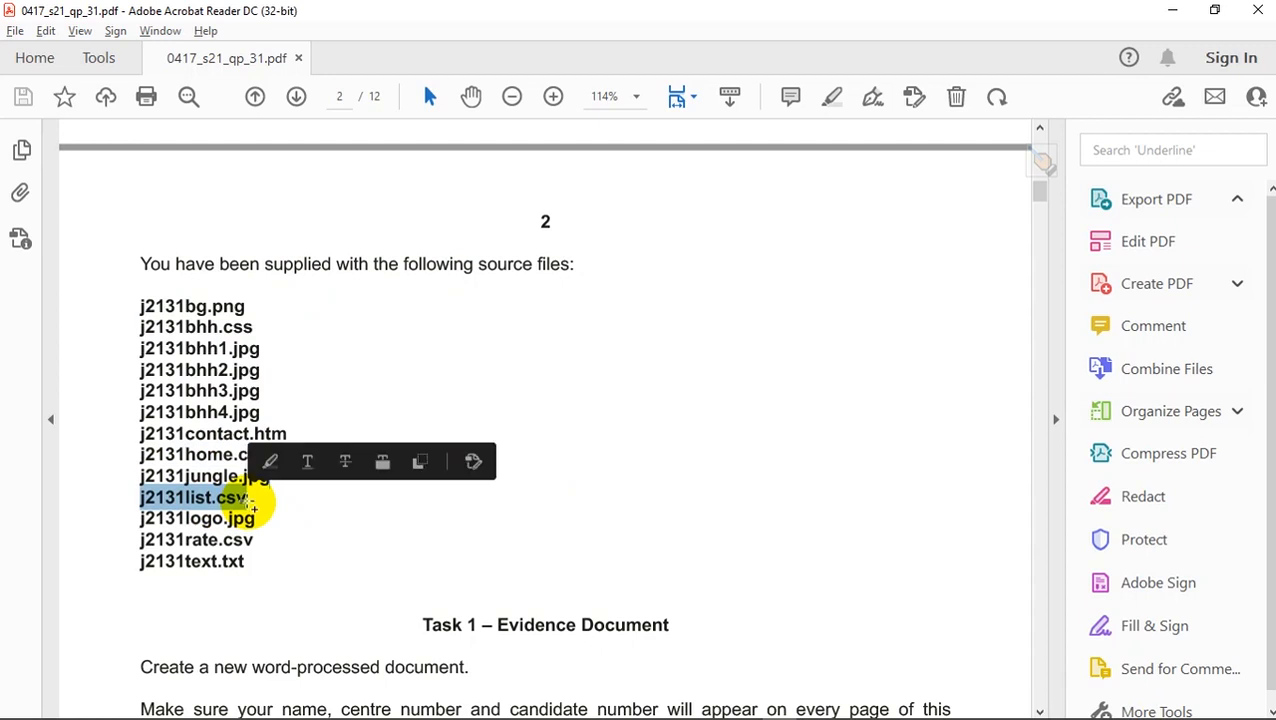
pyautogui.click(271, 465)
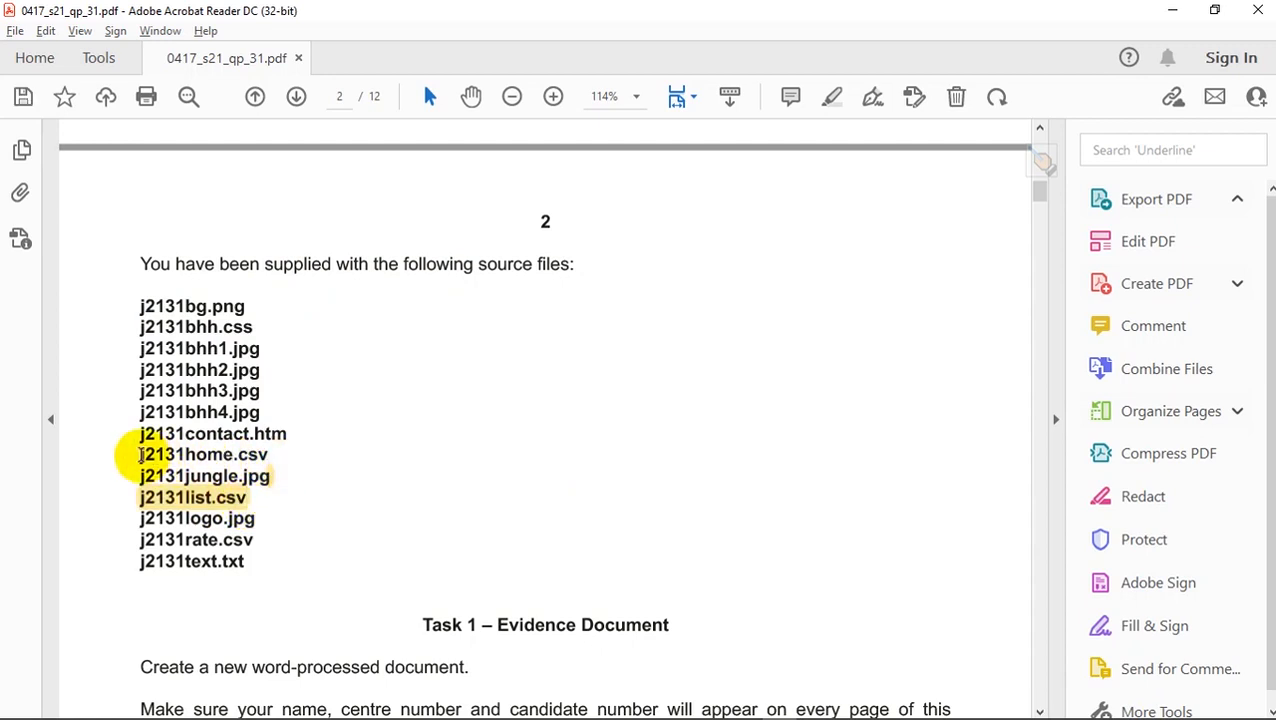
pyautogui.moveTo(140, 455); pyautogui.dragTo(277, 468)
pyautogui.click(299, 419)
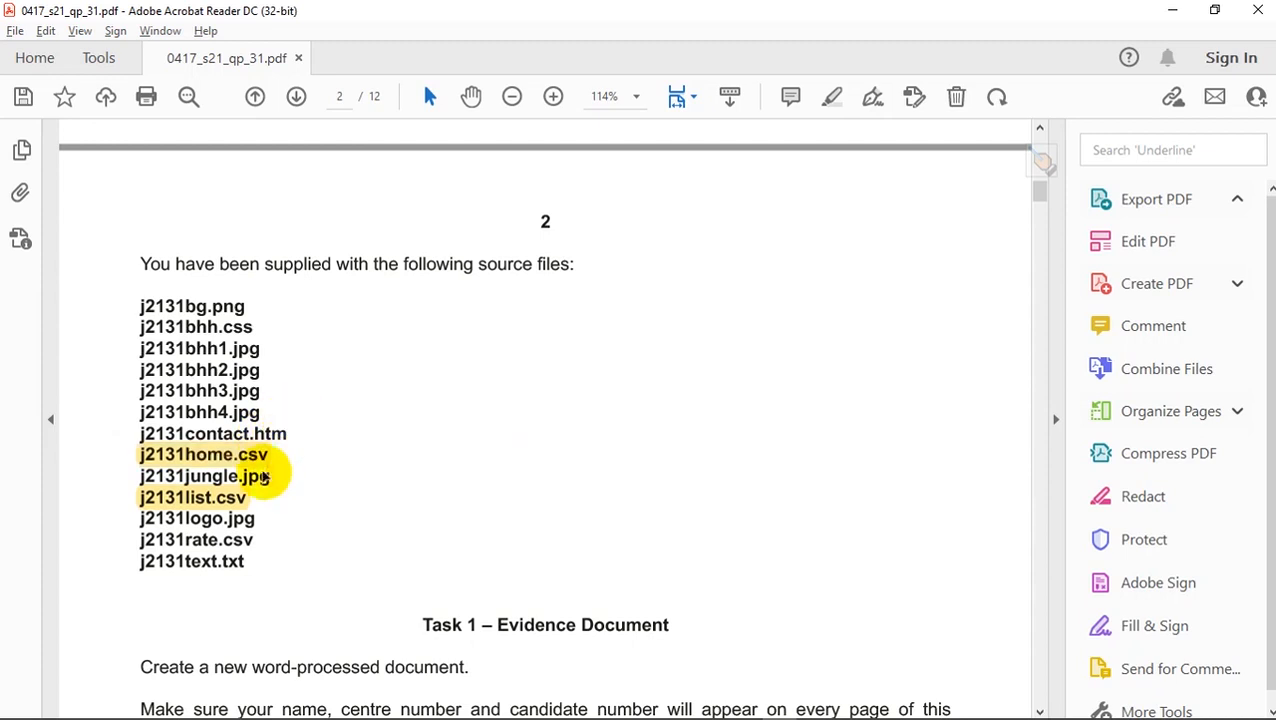
# - Highlight j2131rate.csv in yellow, then scroll on toward Task 5 on page 7
pyautogui.moveTo(140, 540); pyautogui.dragTo(258, 533)
pyautogui.click(269, 505)
pyautogui.scroll(-3, 570, 500)
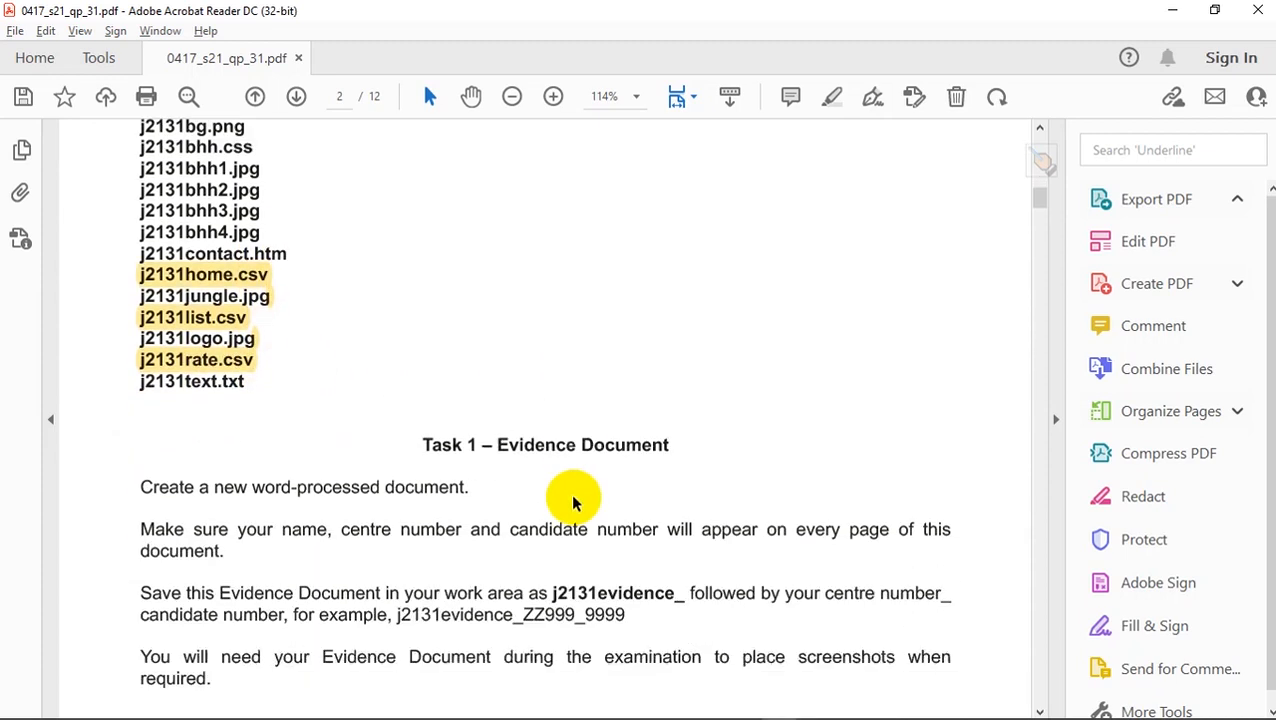
pyautogui.scroll(-1, 573, 495)
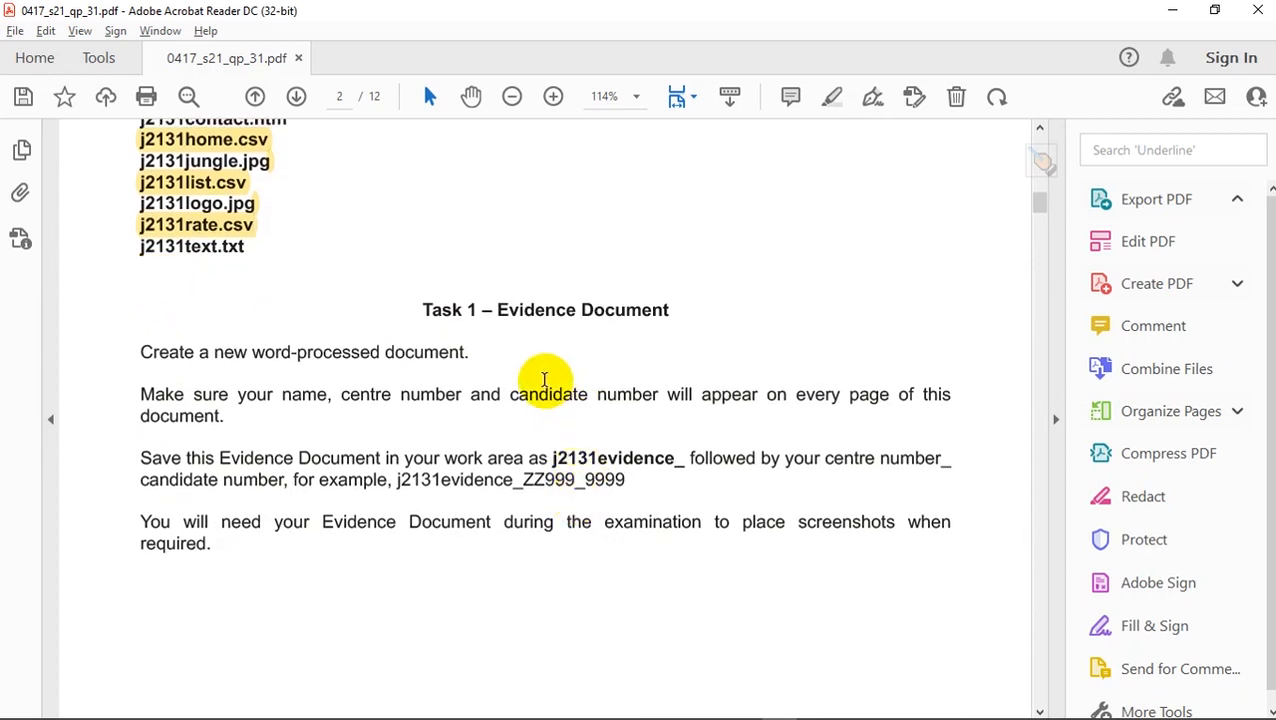
pyautogui.moveTo(685, 303); pyautogui.dragTo(420, 316)
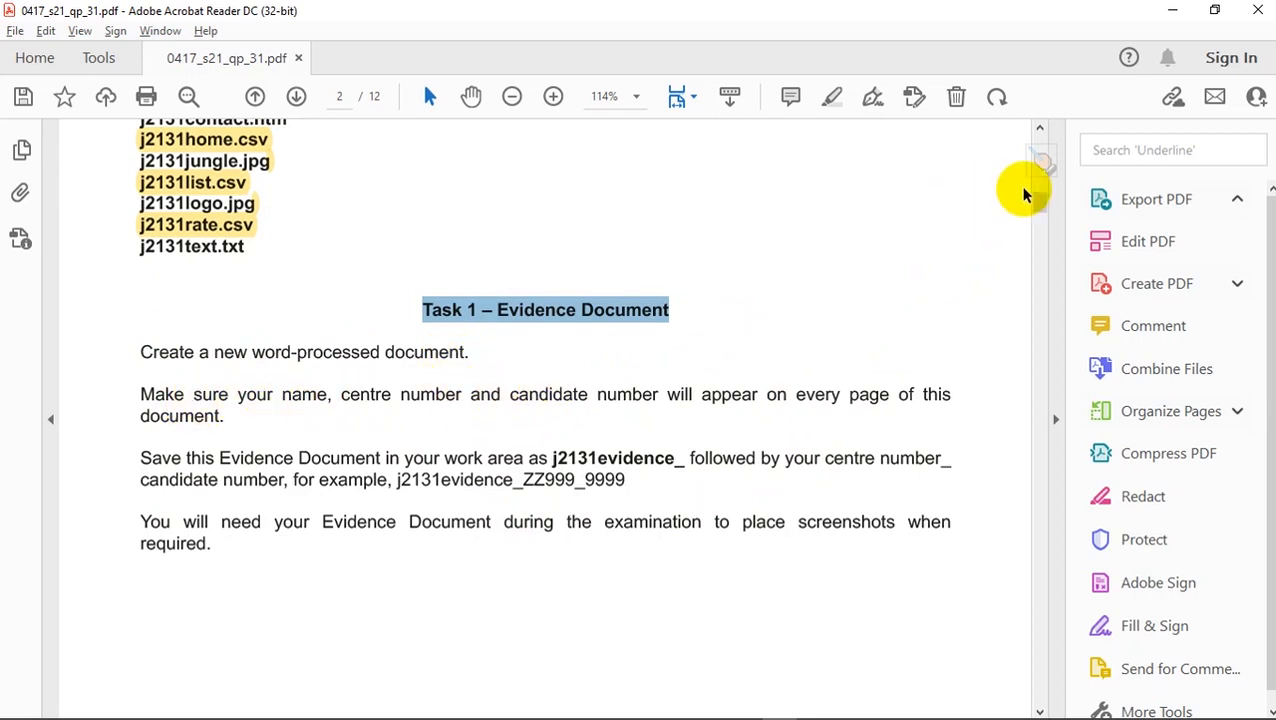
pyautogui.moveTo(1036, 208); pyautogui.dragTo(1080, 450)
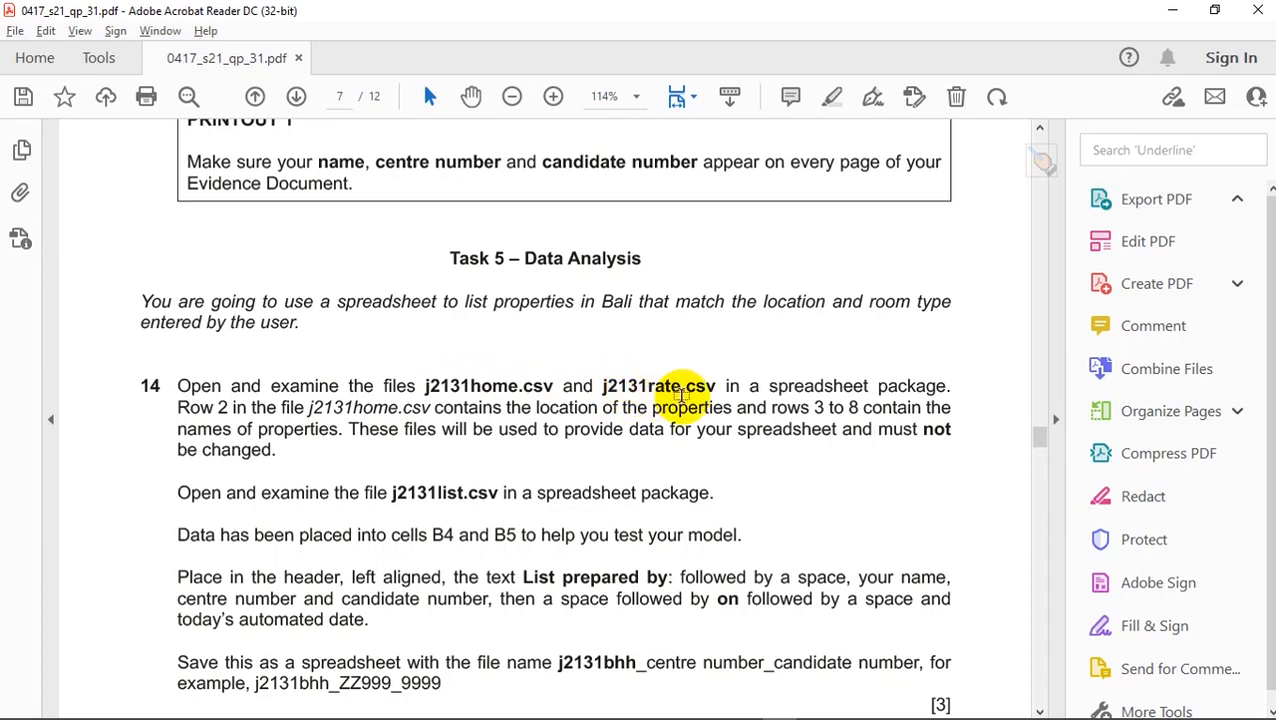
# - Switch from the Task 5 page to the File Explorer source files window
pyautogui.hotkey('alt', 'Tab')
pyautogui.hotkey('alt', 'Tab')
pyautogui.hotkey('alt', 'Tab')
pyautogui.hotkey('alt', 'Tab')
pyautogui.hotkey('alt', 'Tab')
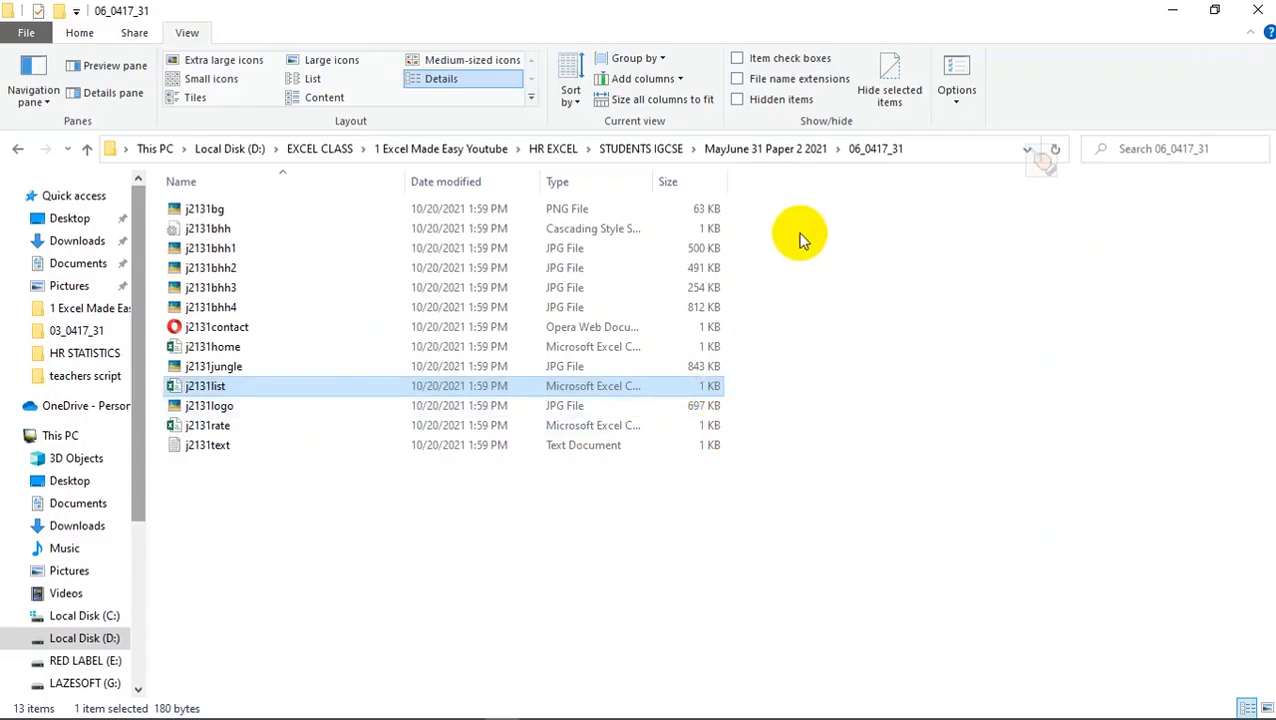
# - Open the extracted 06_0417_31 folder in MayJune 31 Paper 2 2021 and view its files as large icons
pyautogui.click(762, 148)
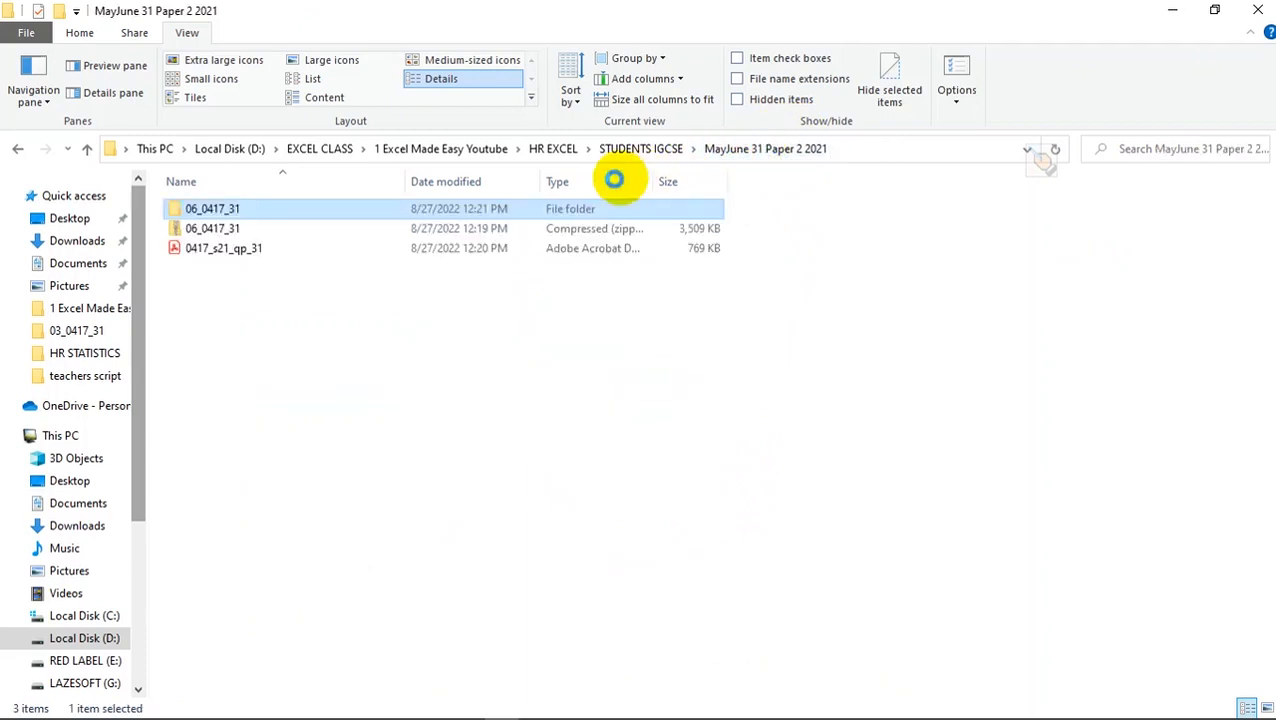
pyautogui.click(213, 231)
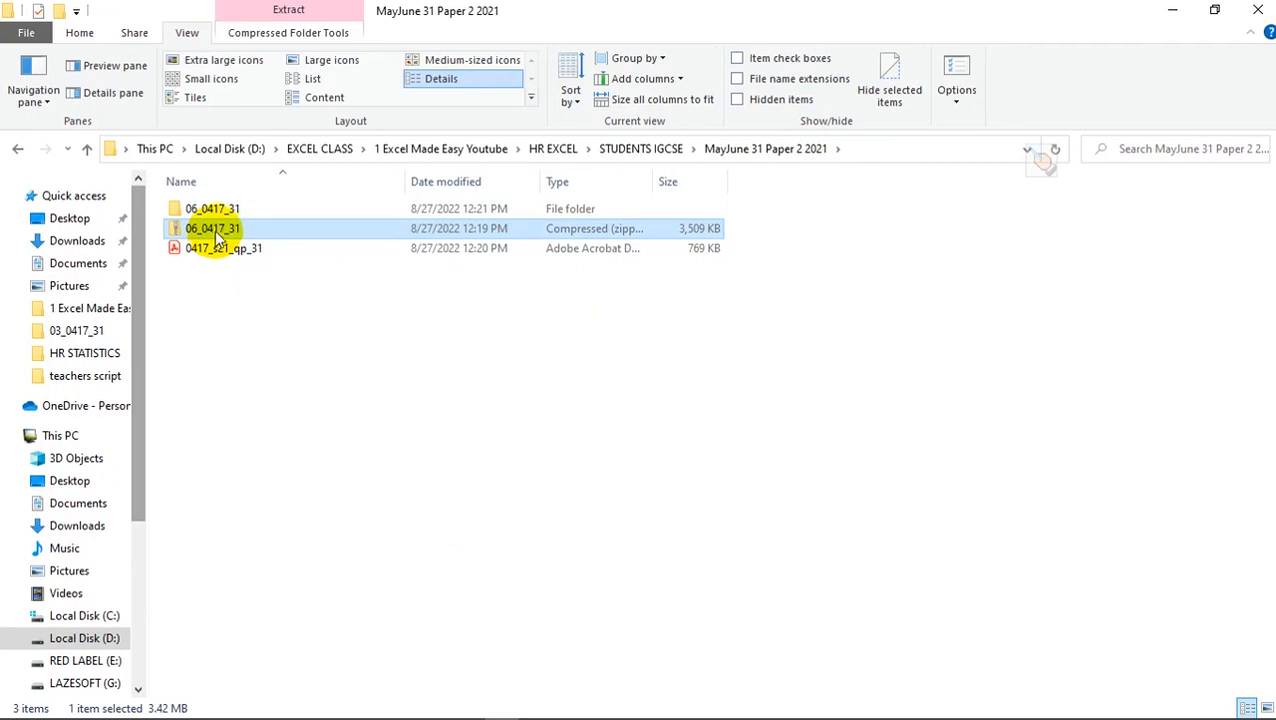
pyautogui.rightClick(237, 231)
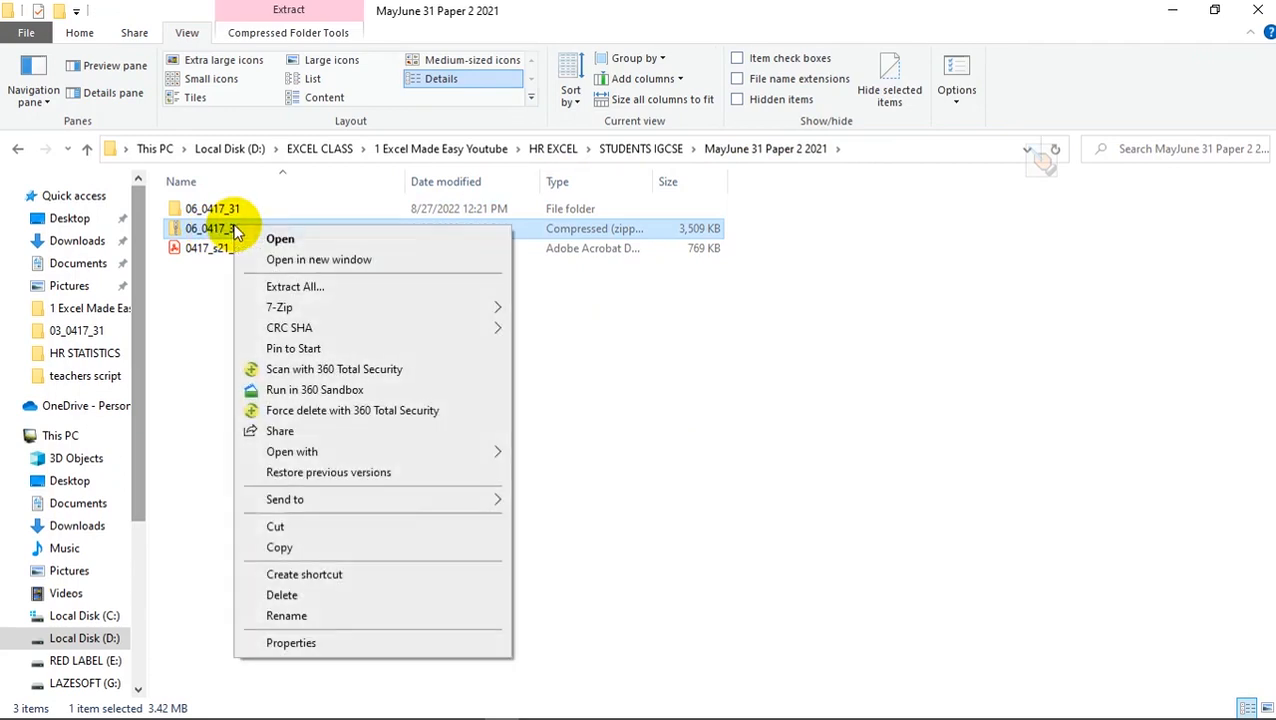
pyautogui.moveTo(381, 315)
pyautogui.click(198, 336)
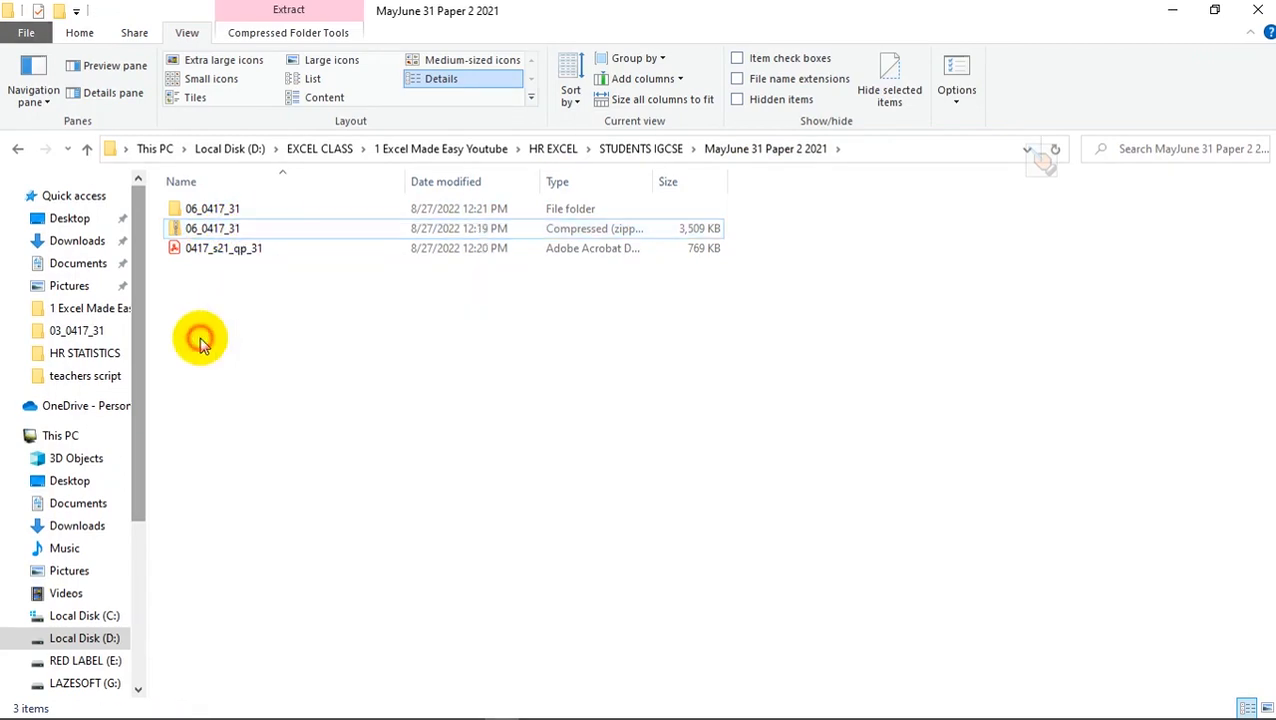
pyautogui.doubleClick(234, 207)
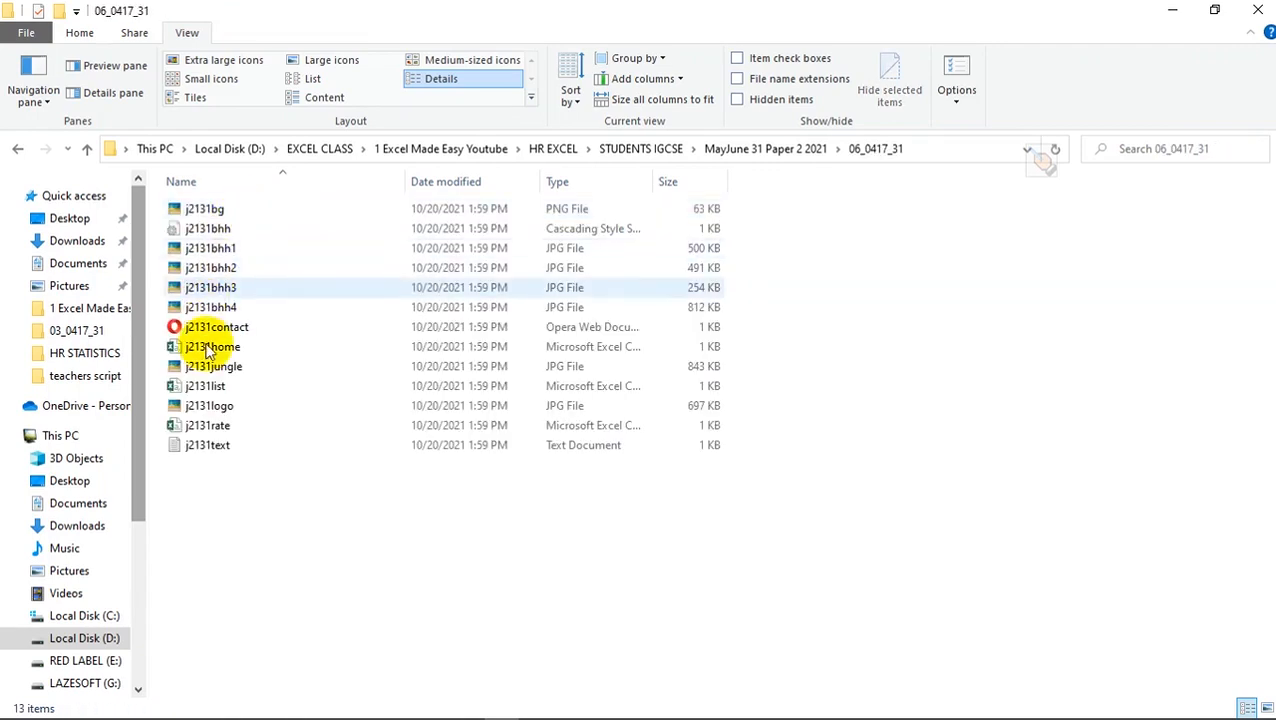
pyautogui.click(322, 59)
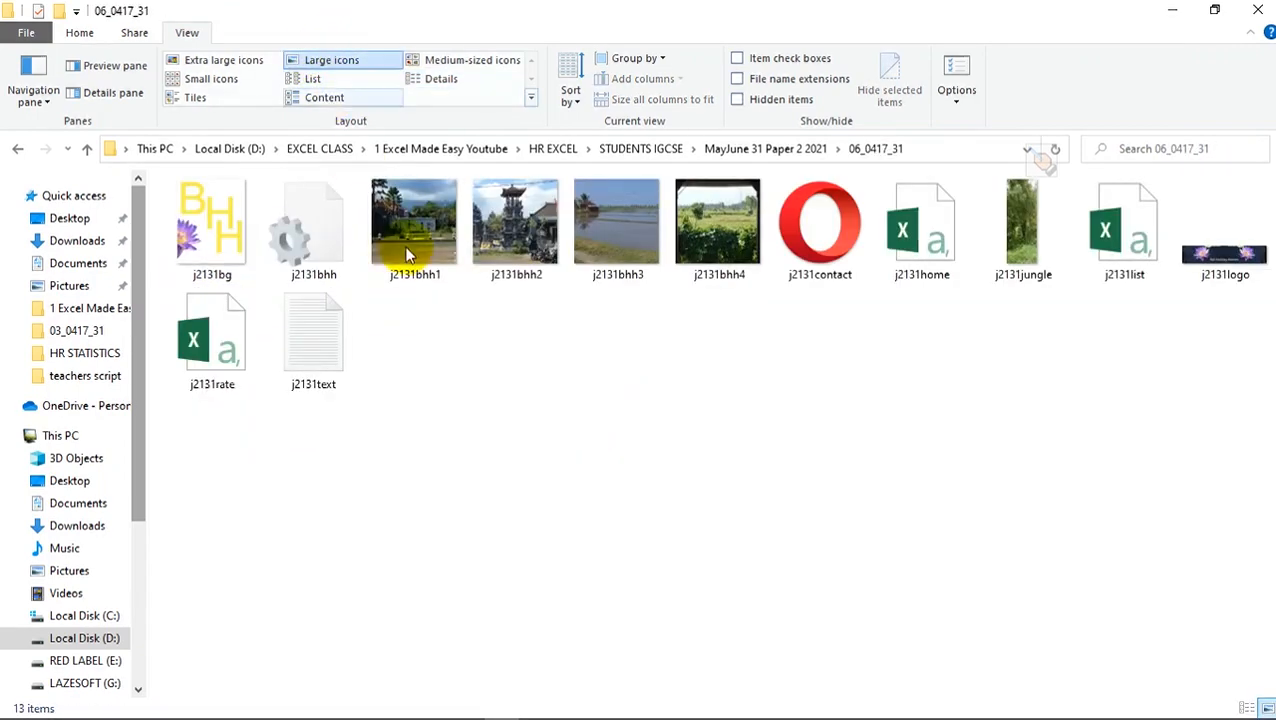
pyautogui.hotkey('alt', 'Tab')
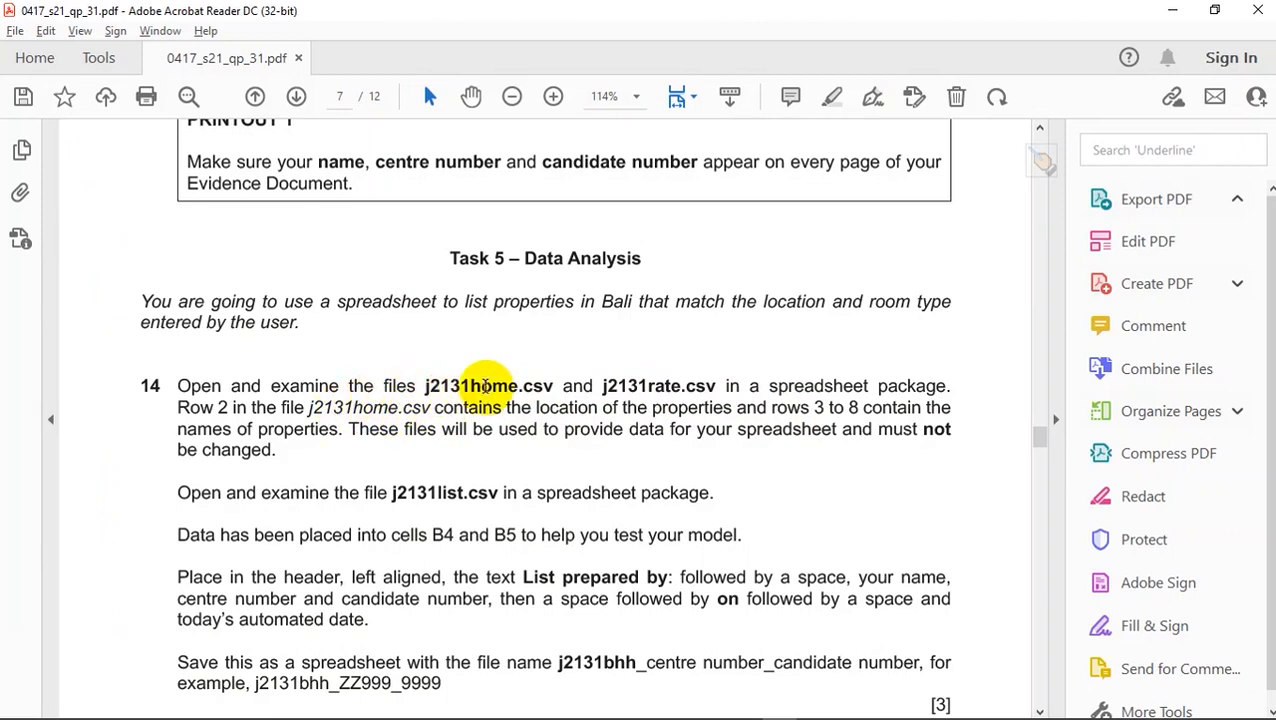
pyautogui.hotkey('alt', 'Tab')
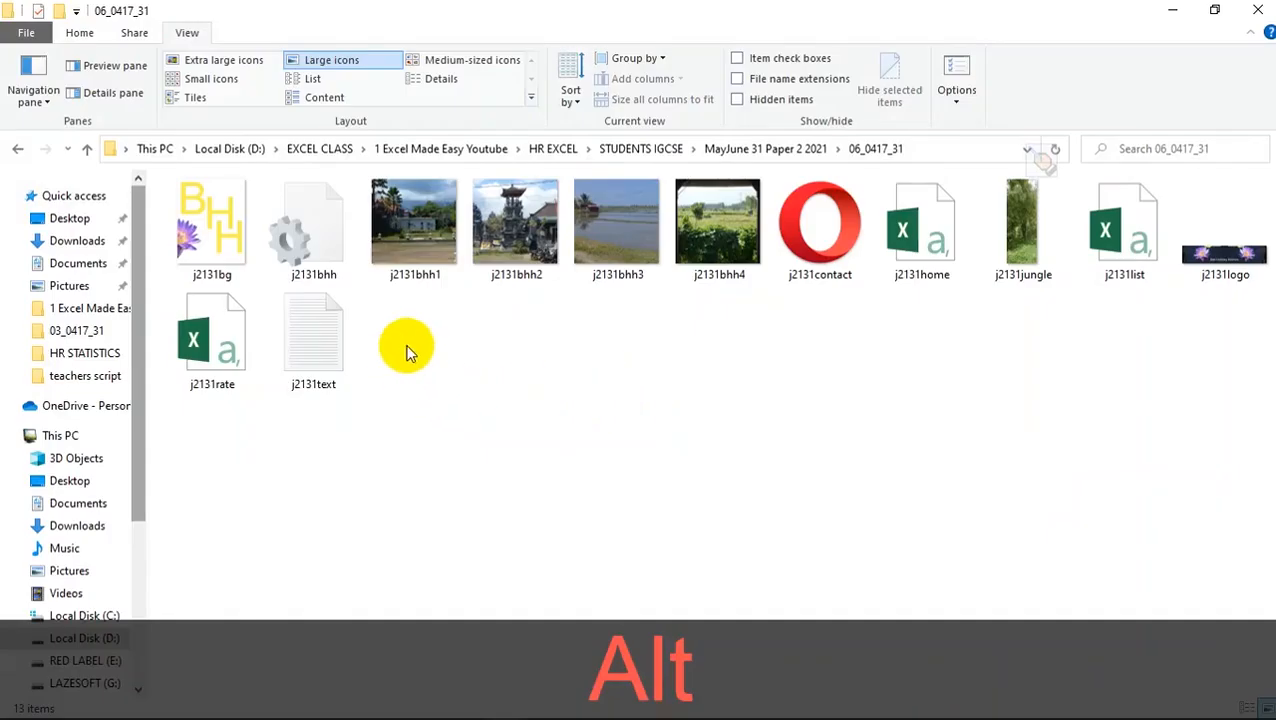
# - Open j2131home.csv and j2131rate.csv in Excel, checking the exam paper in between
pyautogui.doubleClick(912, 245)
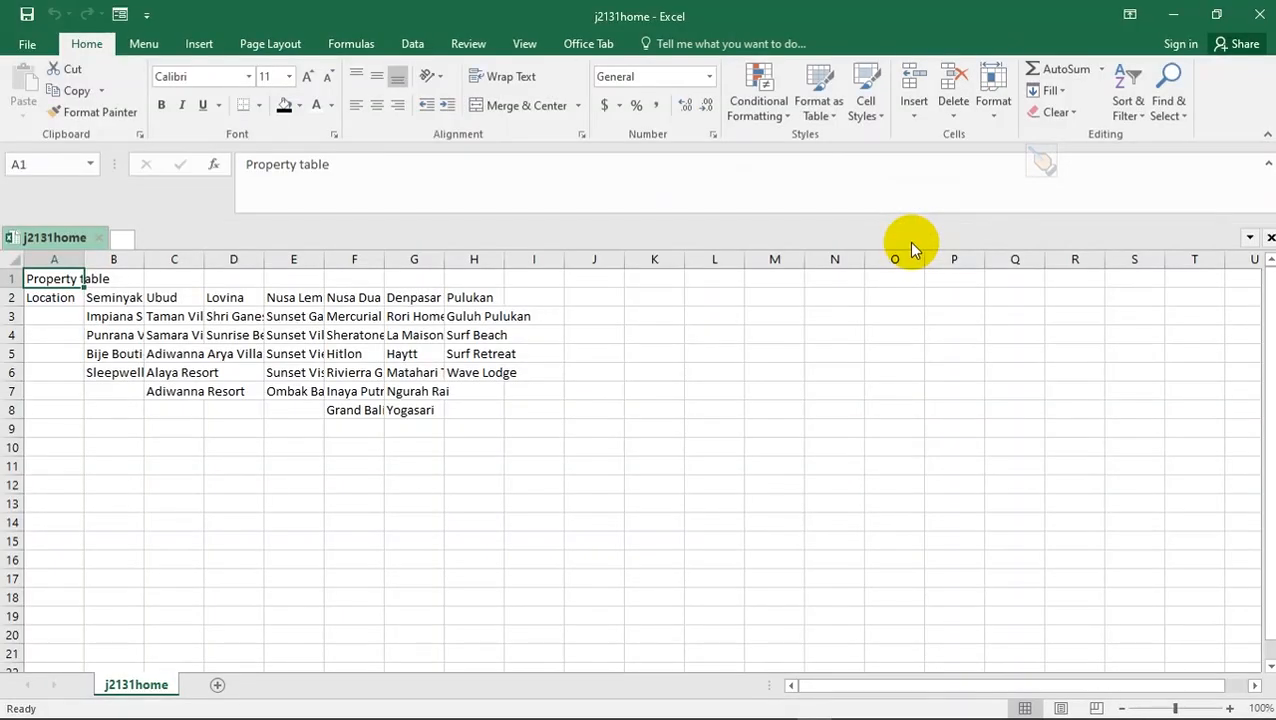
pyautogui.click(576, 472)
pyautogui.hotkey('alt', 'Tab')
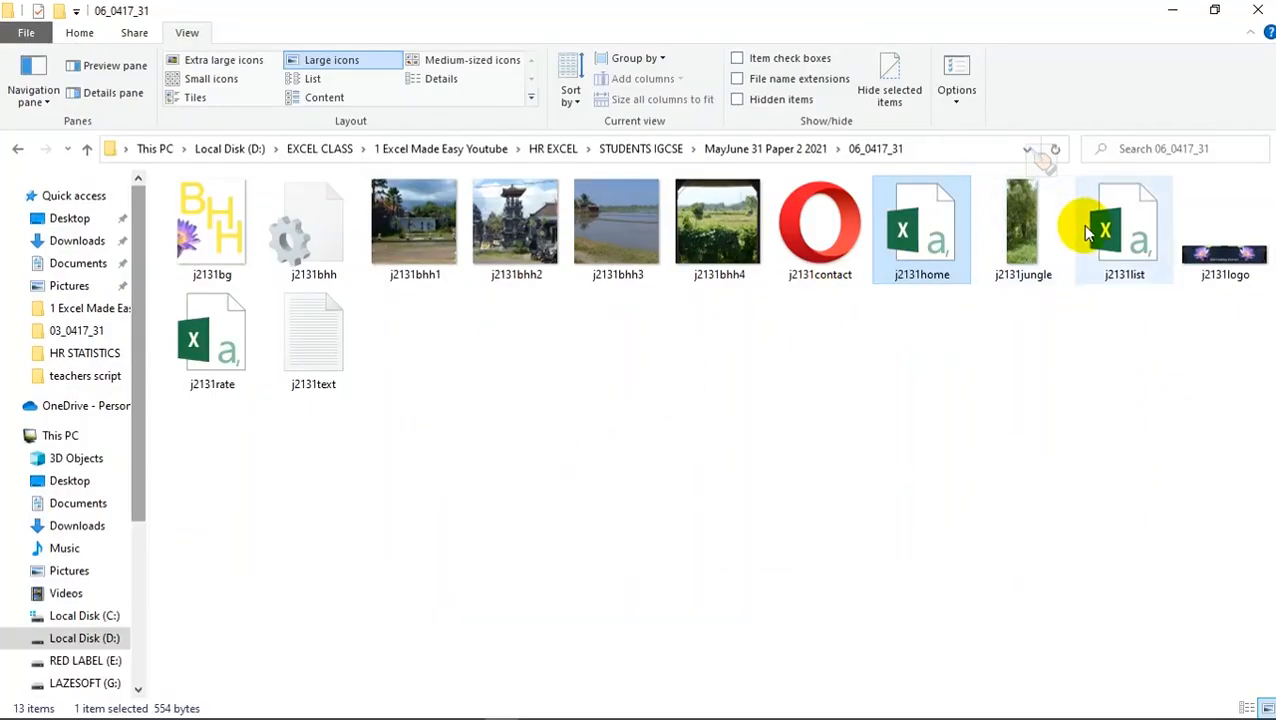
pyautogui.doubleClick(199, 340)
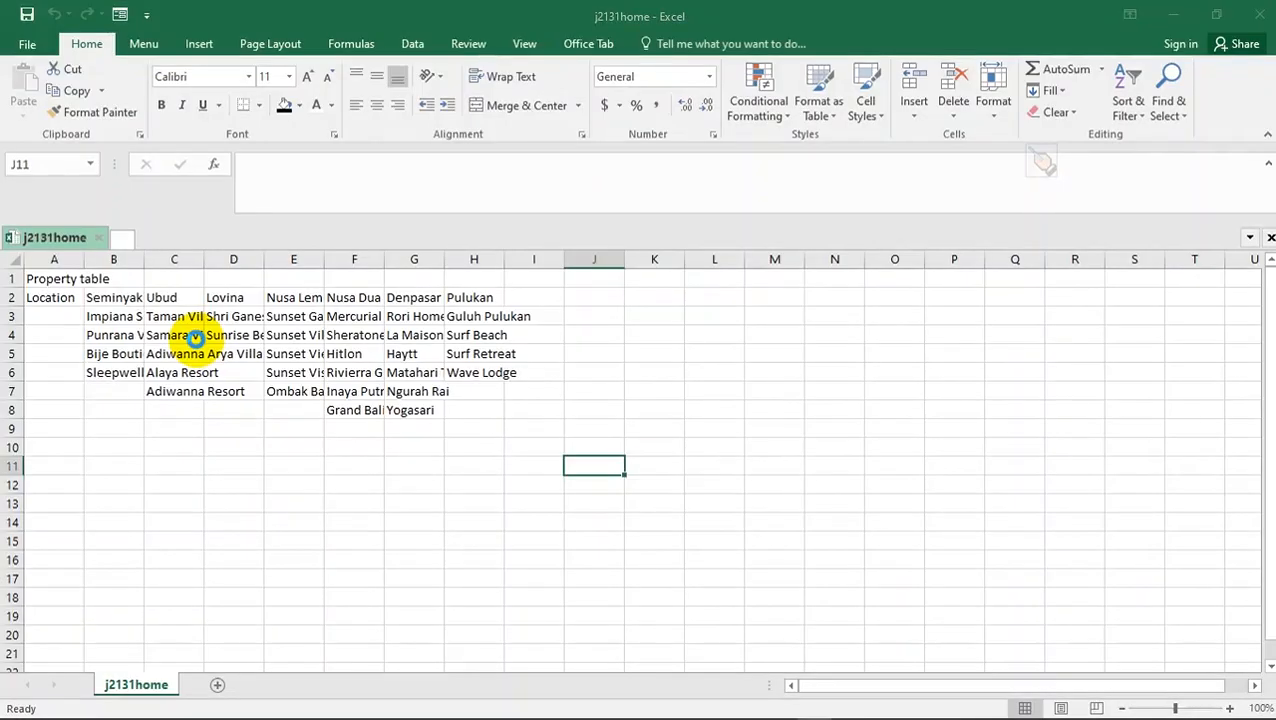
pyautogui.click(347, 376)
pyautogui.hotkey('alt', 'Tab')
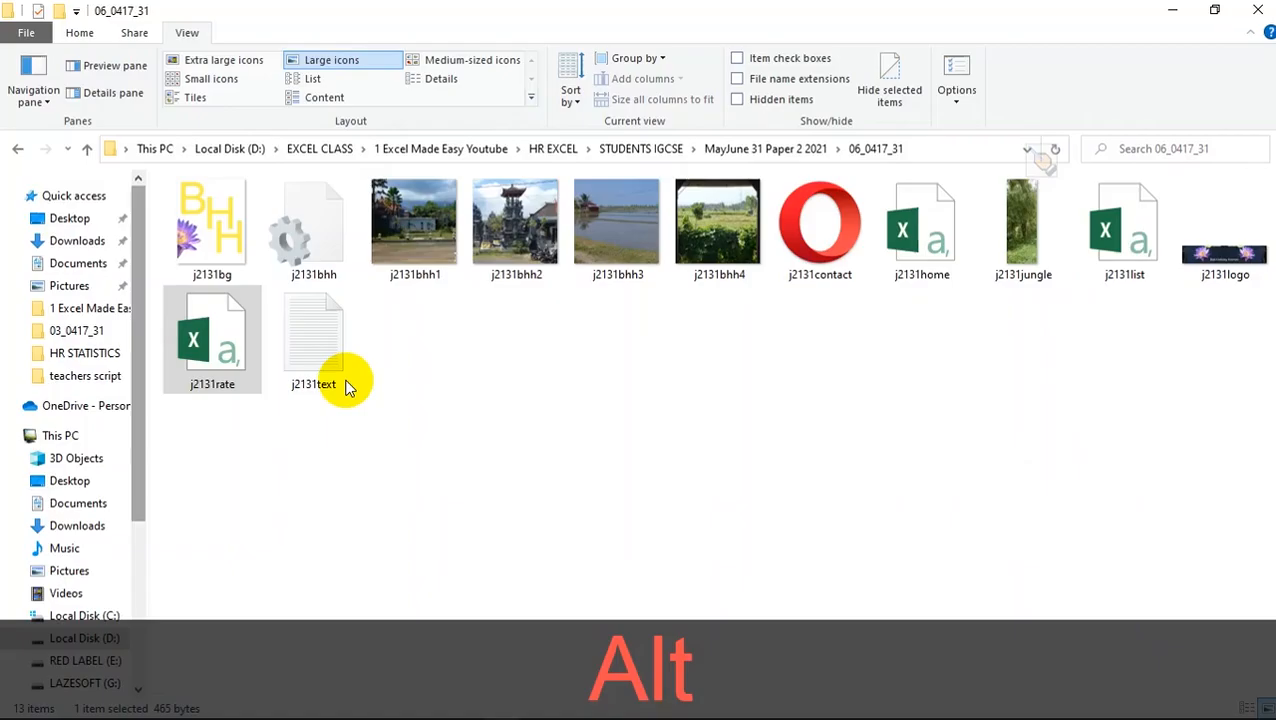
pyautogui.hotkey('alt', 'Tab')
pyautogui.press('Tab')
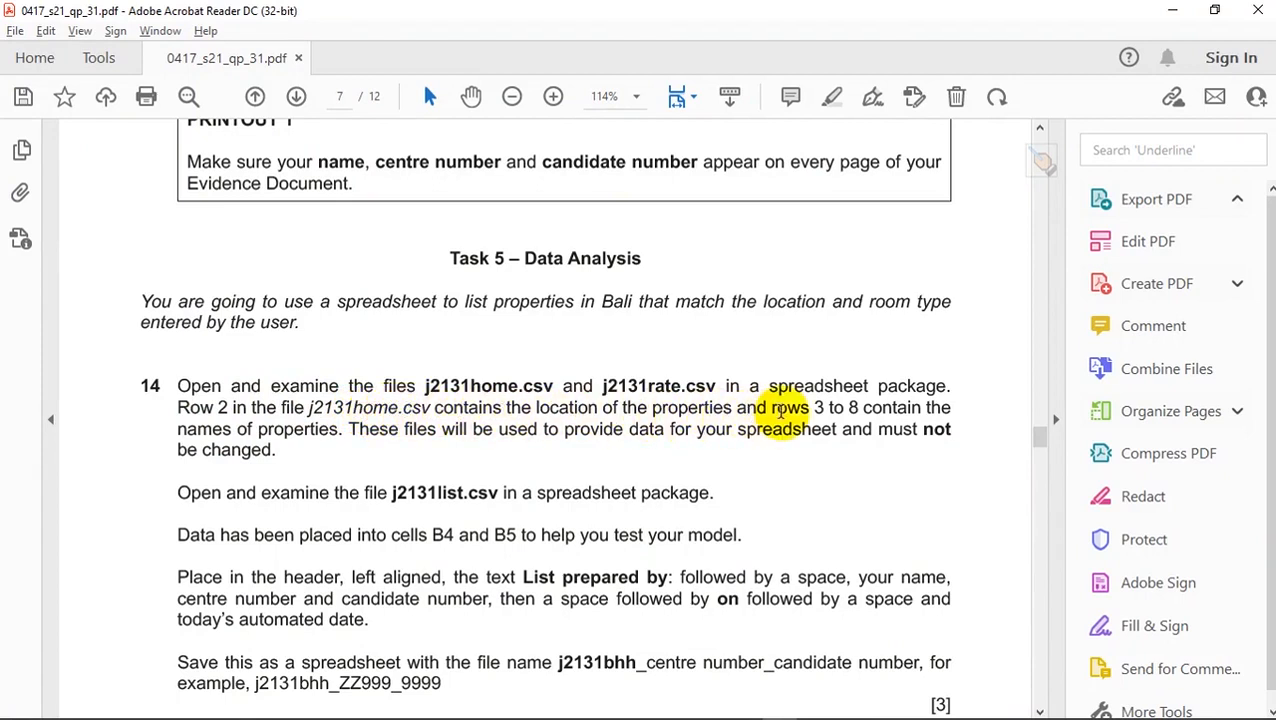
pyautogui.hotkey('alt', 'Tab')
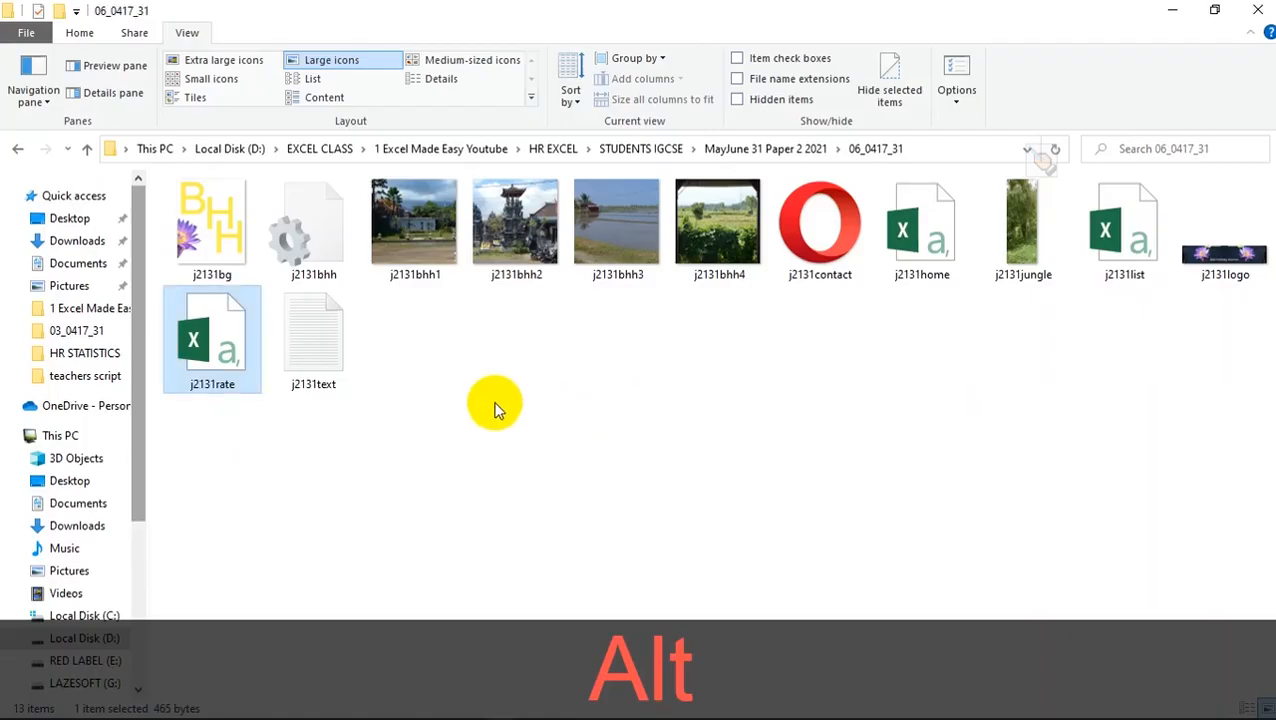
# - Flip between the j2131home locations table and the j2131rate Code and Persons table to compare them
pyautogui.hotkey('alt', 'Tab')
pyautogui.hotkey('alt', 'Tab')
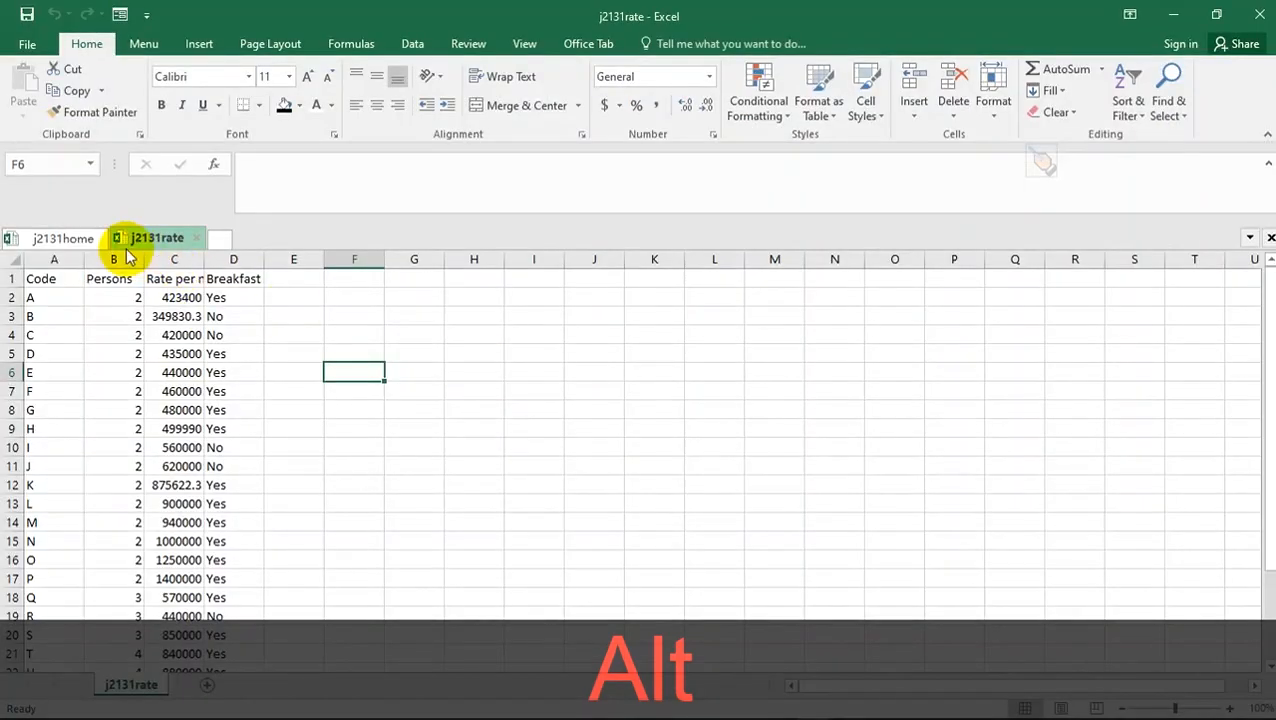
pyautogui.click(51, 236)
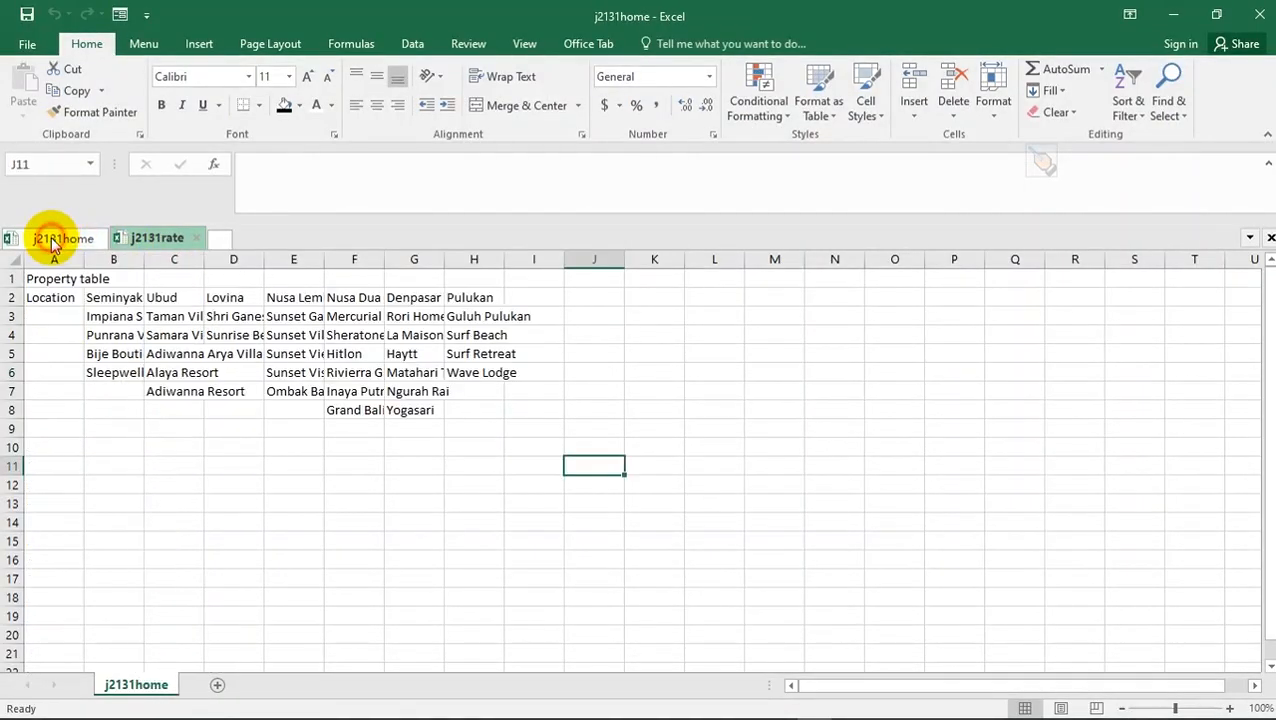
pyautogui.click(8, 297)
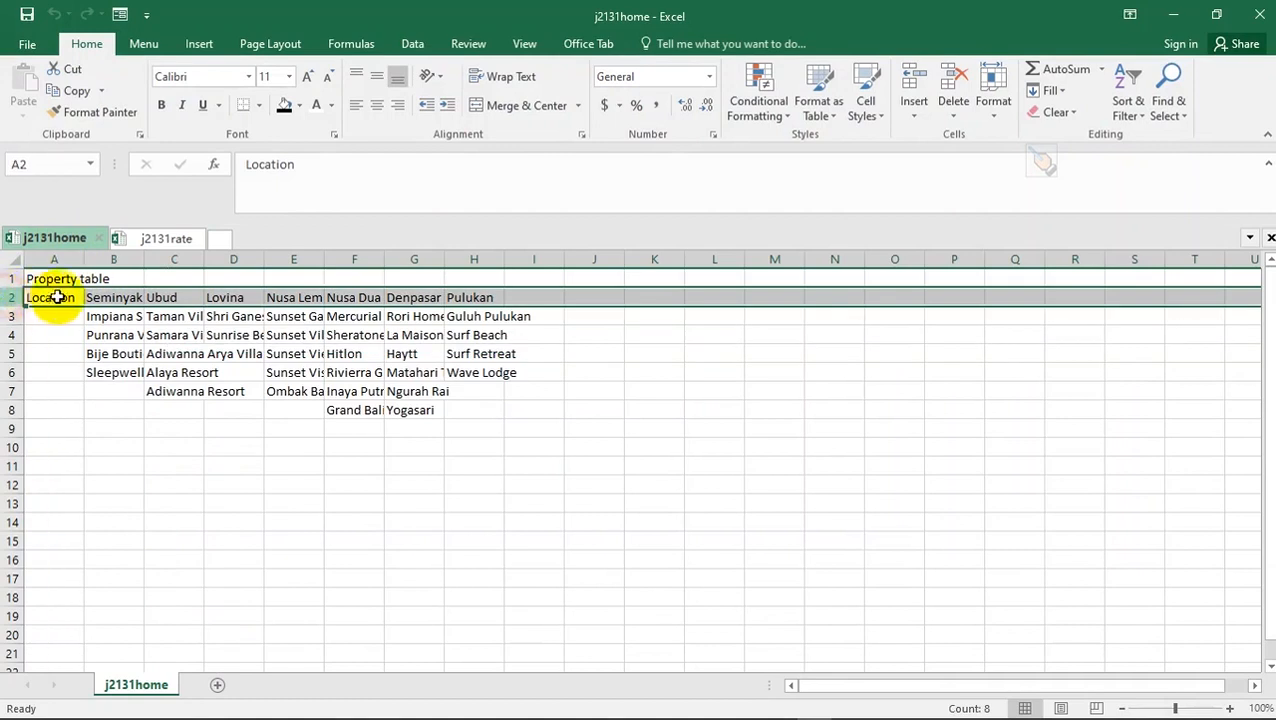
pyautogui.click(107, 297)
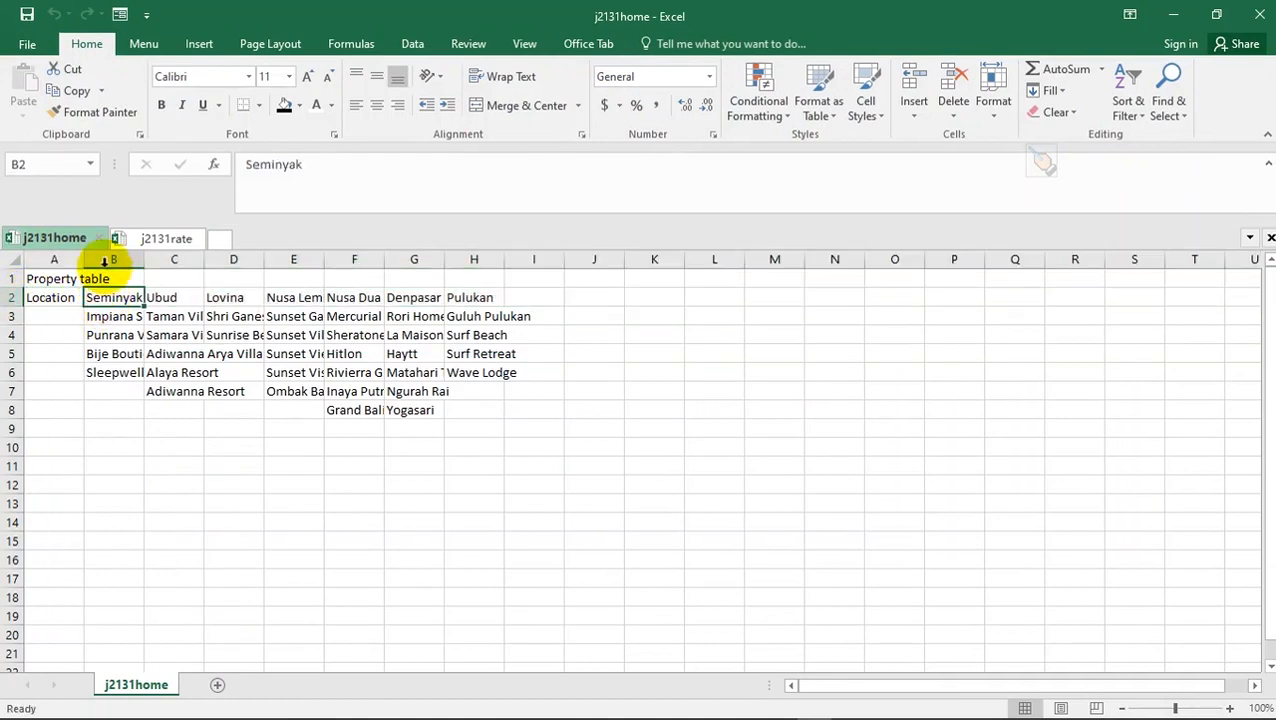
pyautogui.click(179, 240)
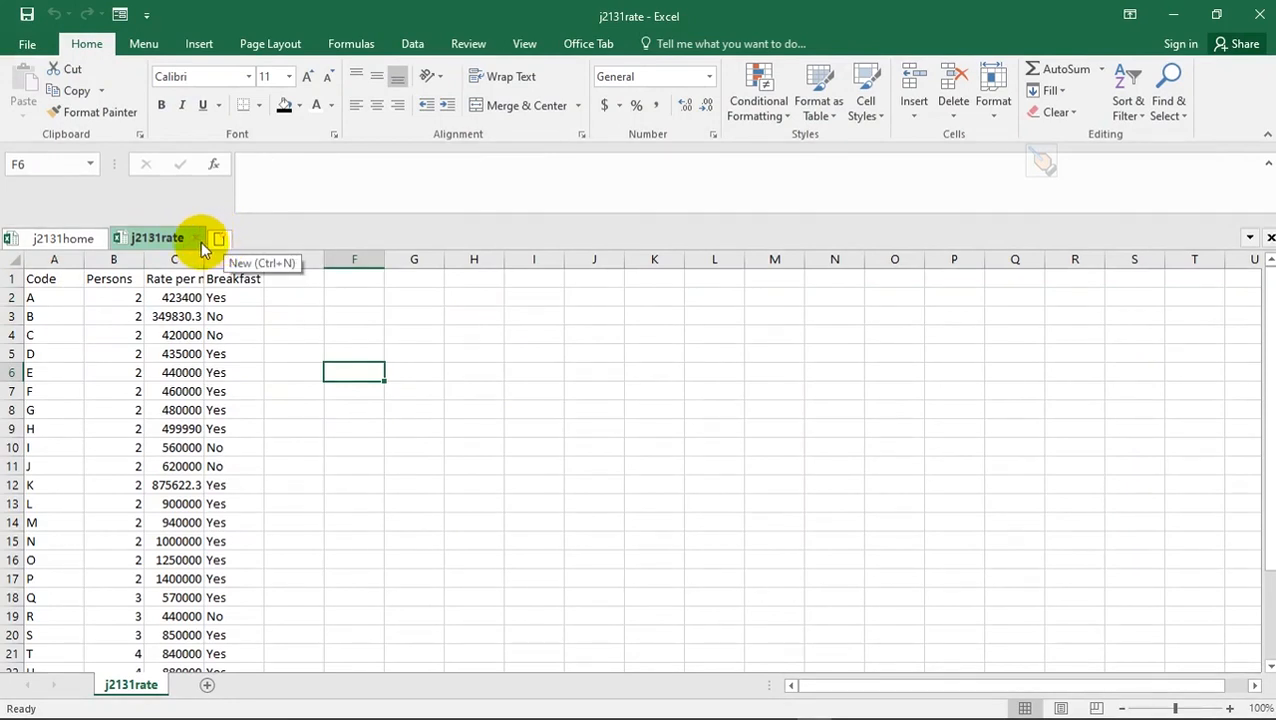
pyautogui.click(37, 240)
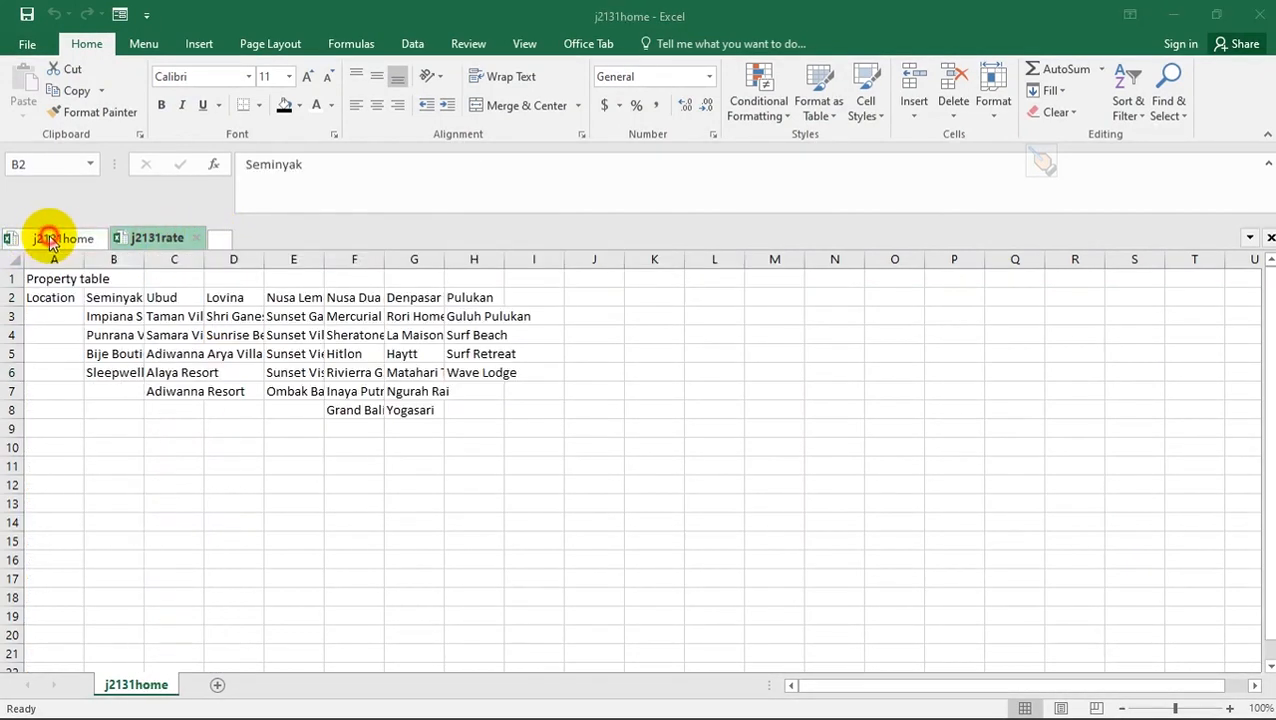
pyautogui.click(142, 238)
pyautogui.click(60, 240)
pyautogui.click(155, 238)
pyautogui.click(77, 239)
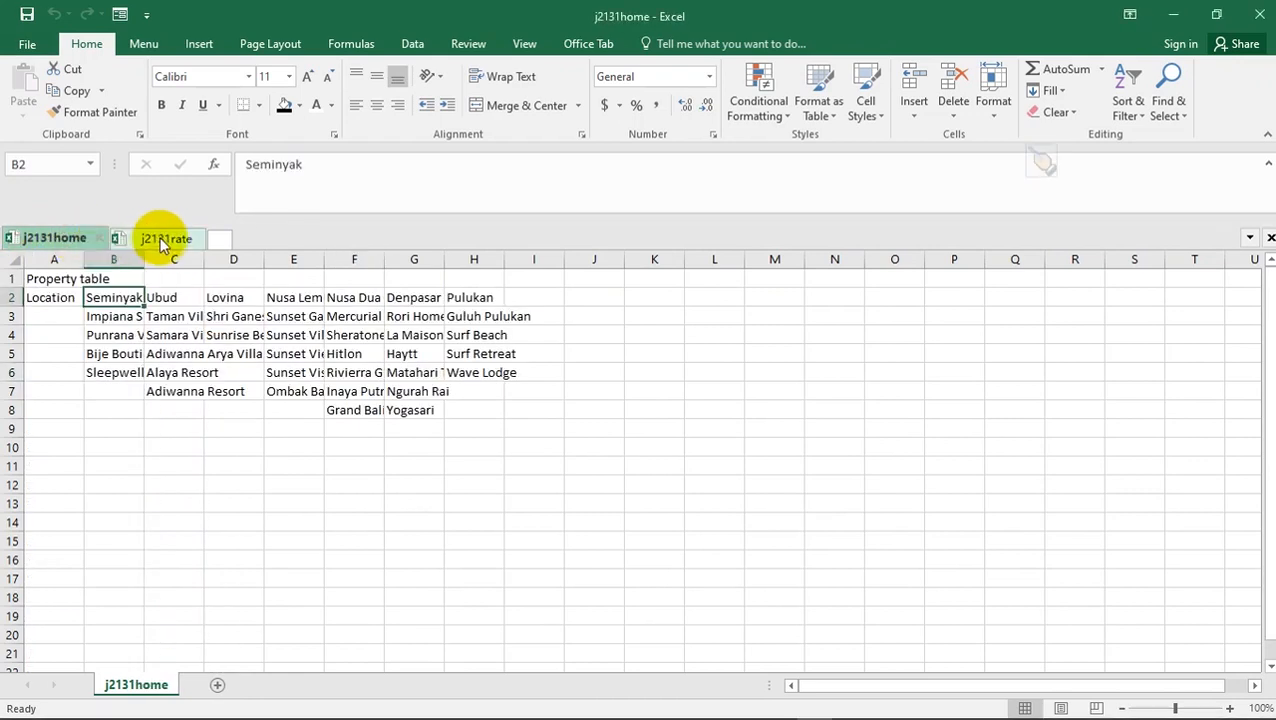
pyautogui.click(162, 239)
pyautogui.click(67, 238)
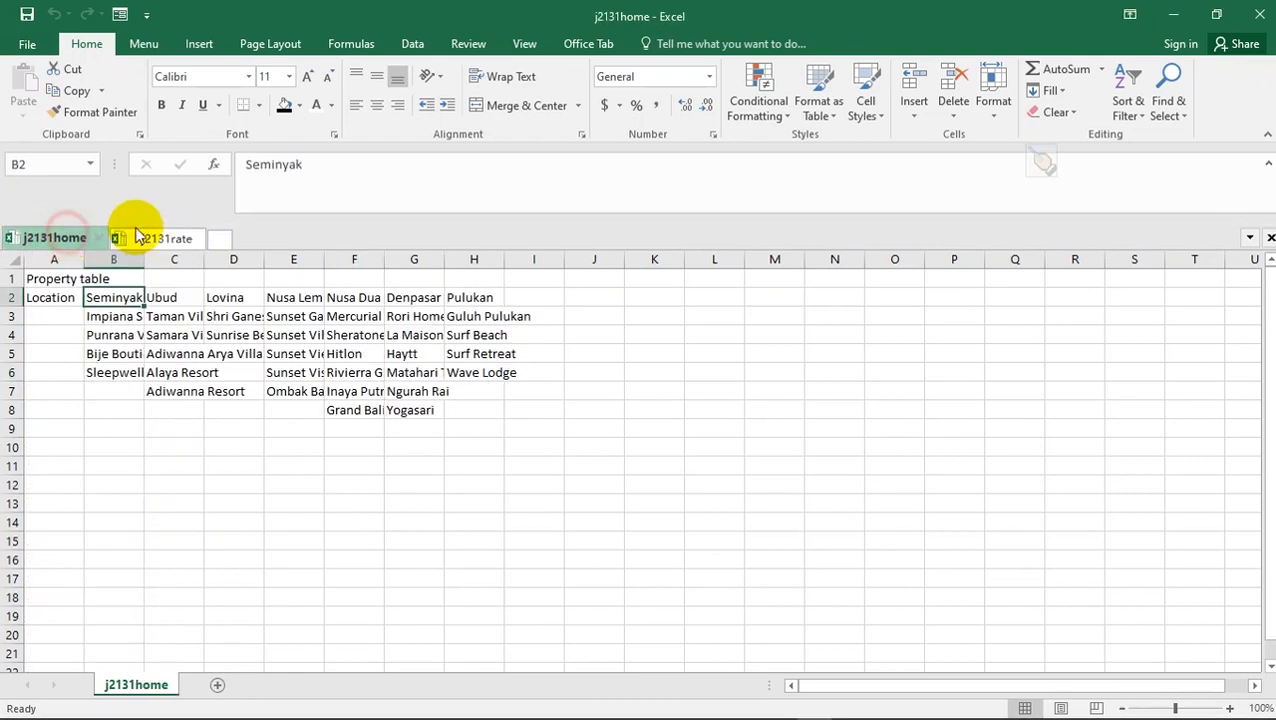
pyautogui.click(168, 240)
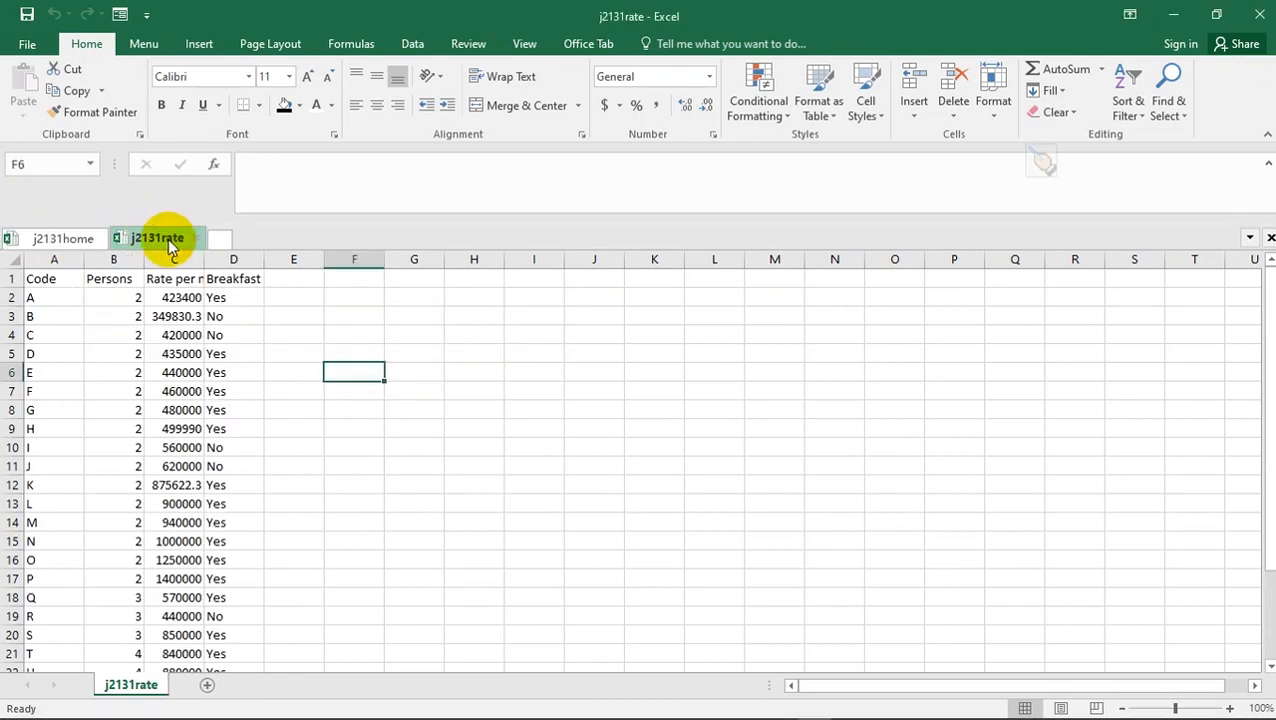
# - Inspect the j2131rate rates and breakfast entries, then check the exam paper
pyautogui.click(196, 335)
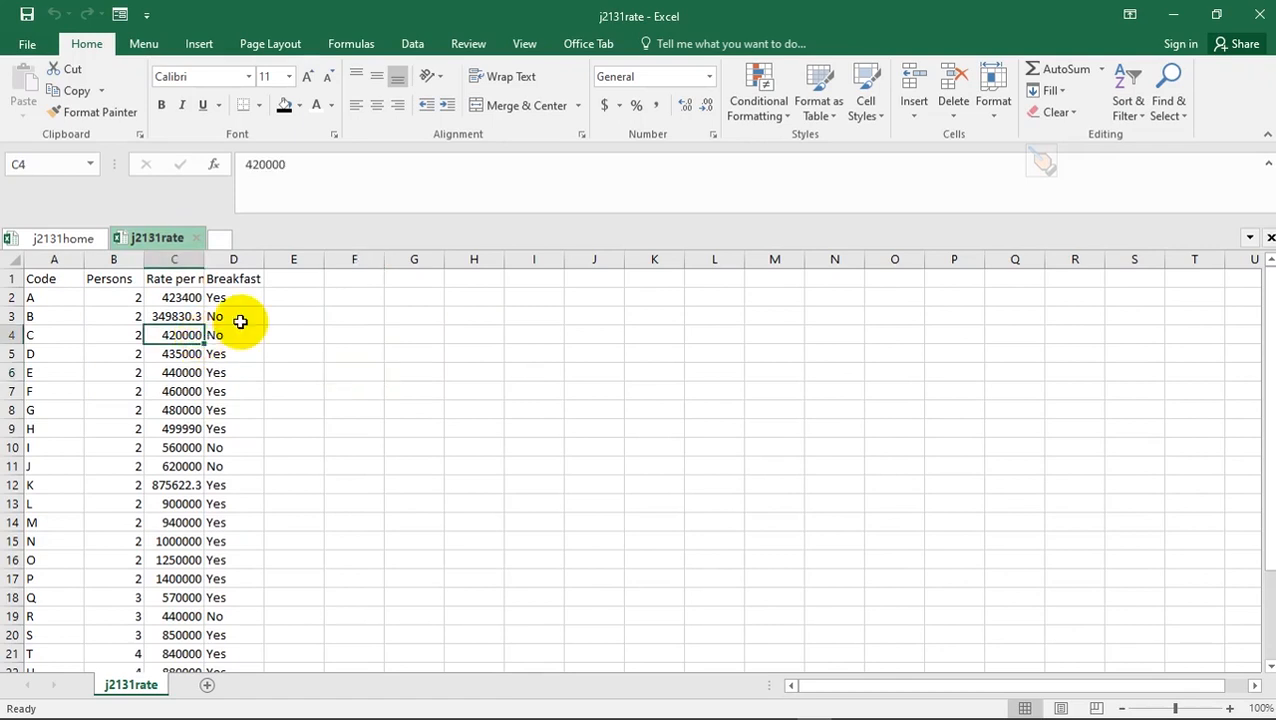
pyautogui.click(240, 318)
pyautogui.click(230, 370)
pyautogui.click(165, 410)
pyautogui.press('alt')
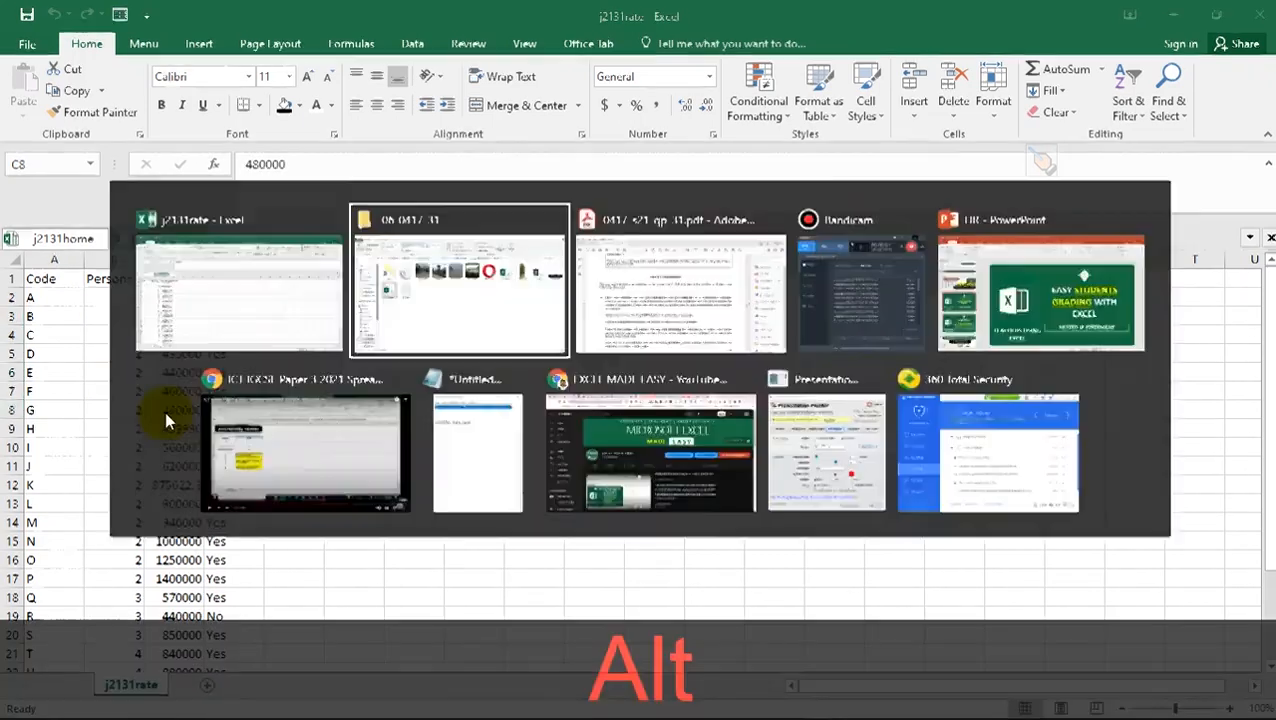
pyautogui.hotkey('alt', 'Tab')
pyautogui.hotkey('alt', 'Tab')
pyautogui.hotkey('alt', 'Tab')
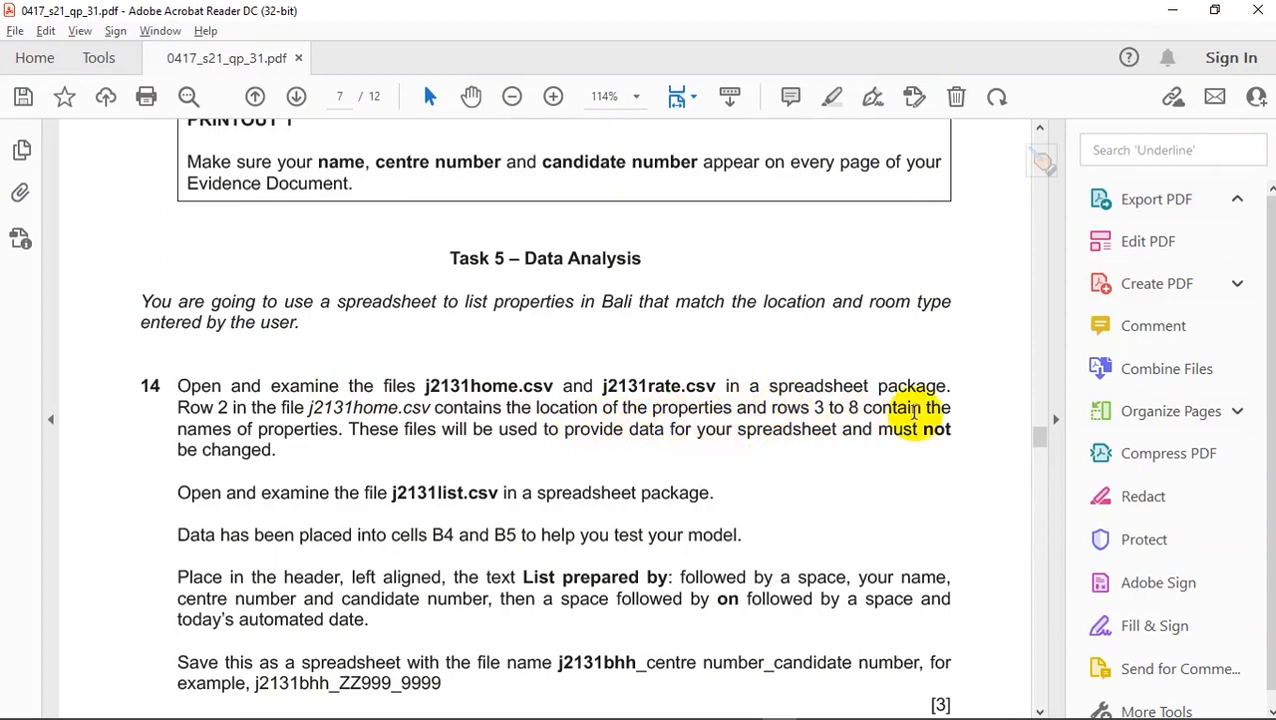
pyautogui.hotkey('alt', 'Tab')
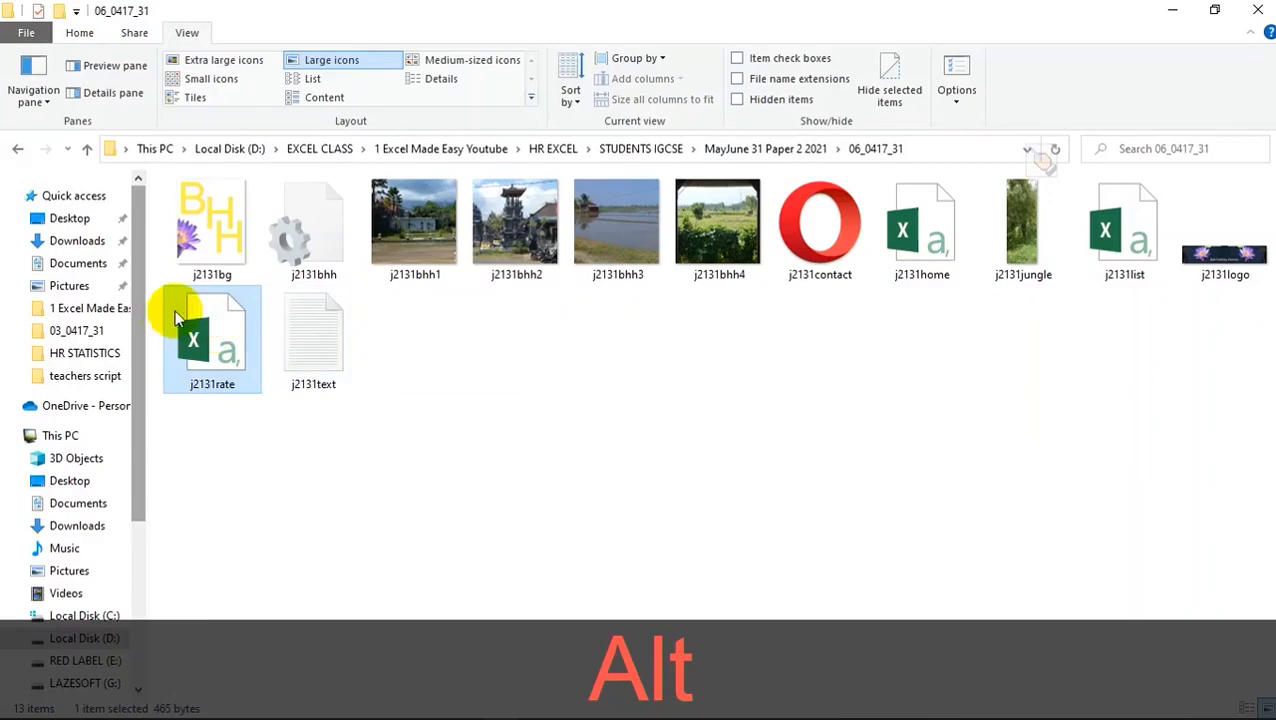
pyautogui.hotkey('alt', 'Tab')
pyautogui.hotkey('alt', 'Tab')
pyautogui.press('Tab')
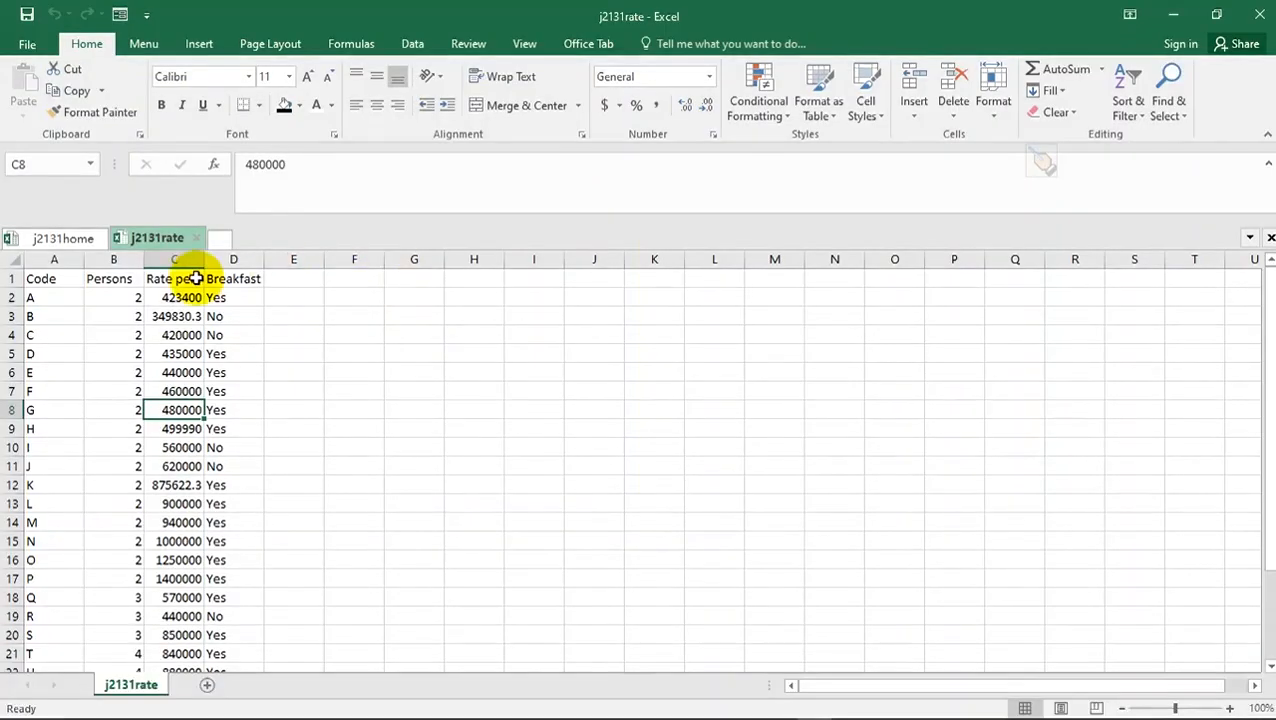
# - Review the j2131home property names in rows 3 to 8 against the exam paper
pyautogui.click(63, 238)
pyautogui.moveTo(11, 316); pyautogui.dragTo(17, 407)
pyautogui.click(160, 408)
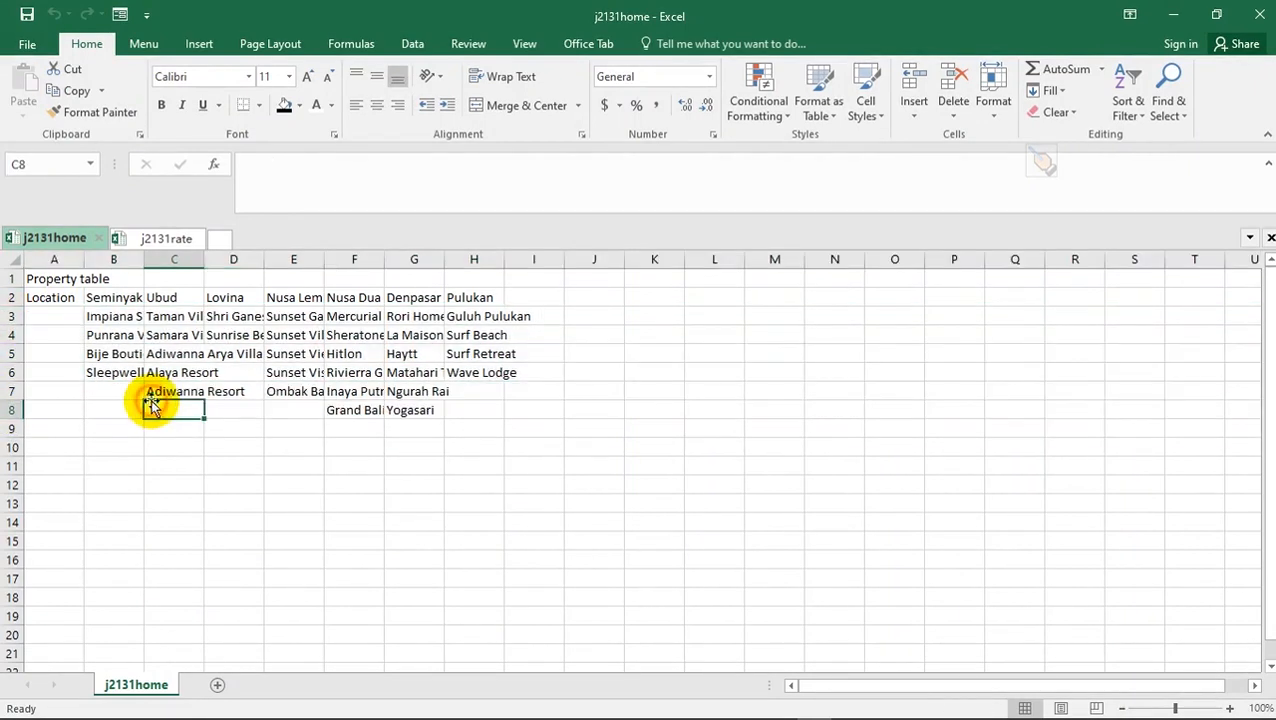
pyautogui.hotkey('alt', 'Tab')
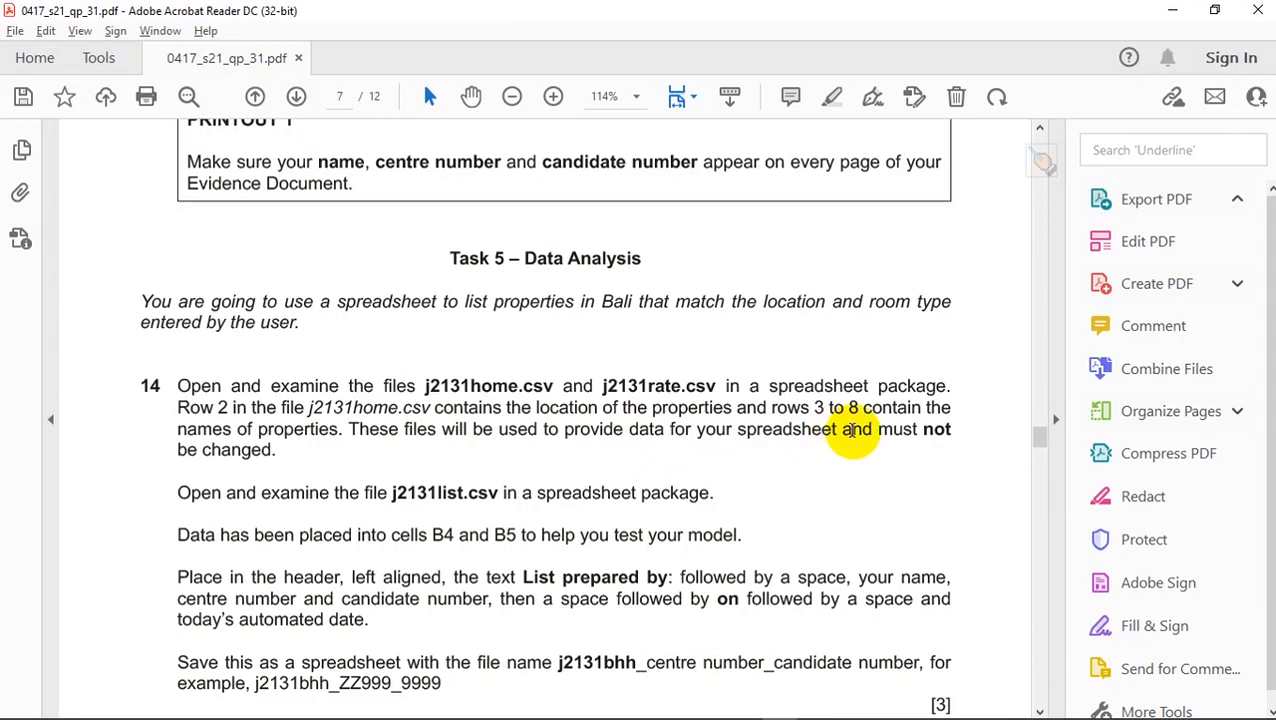
pyautogui.hotkey('alt', 'Tab')
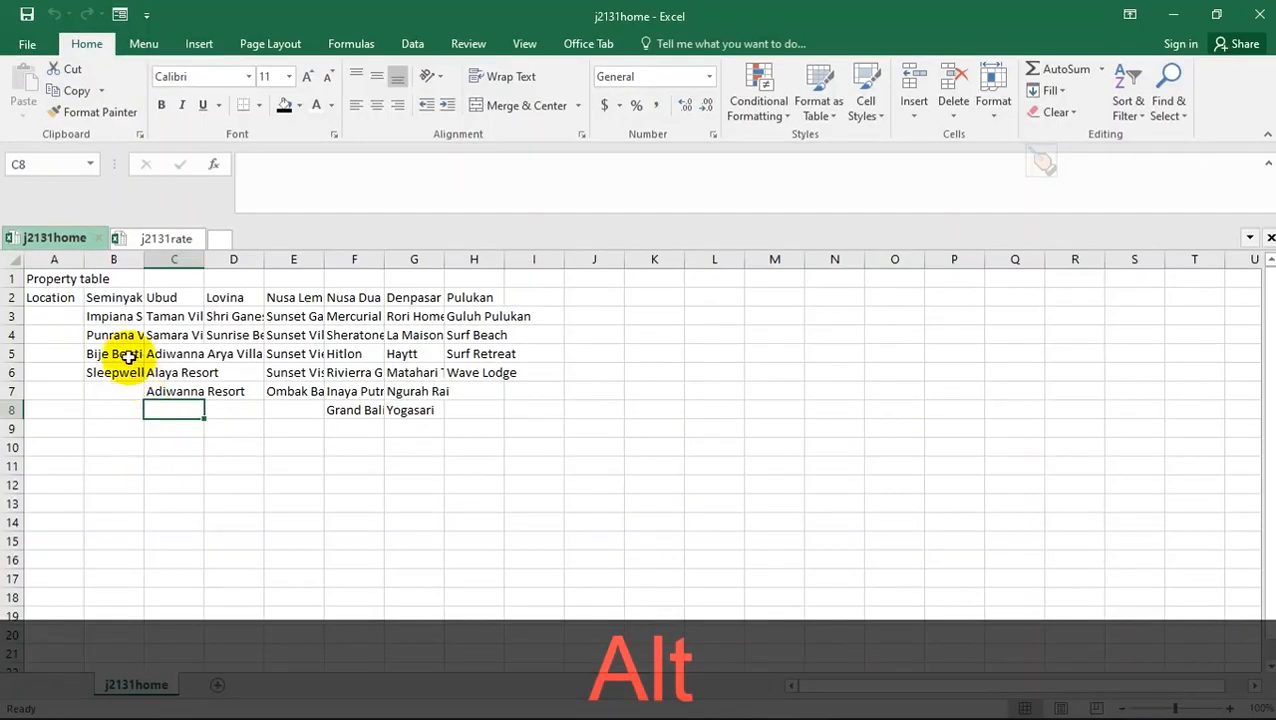
pyautogui.click(126, 314)
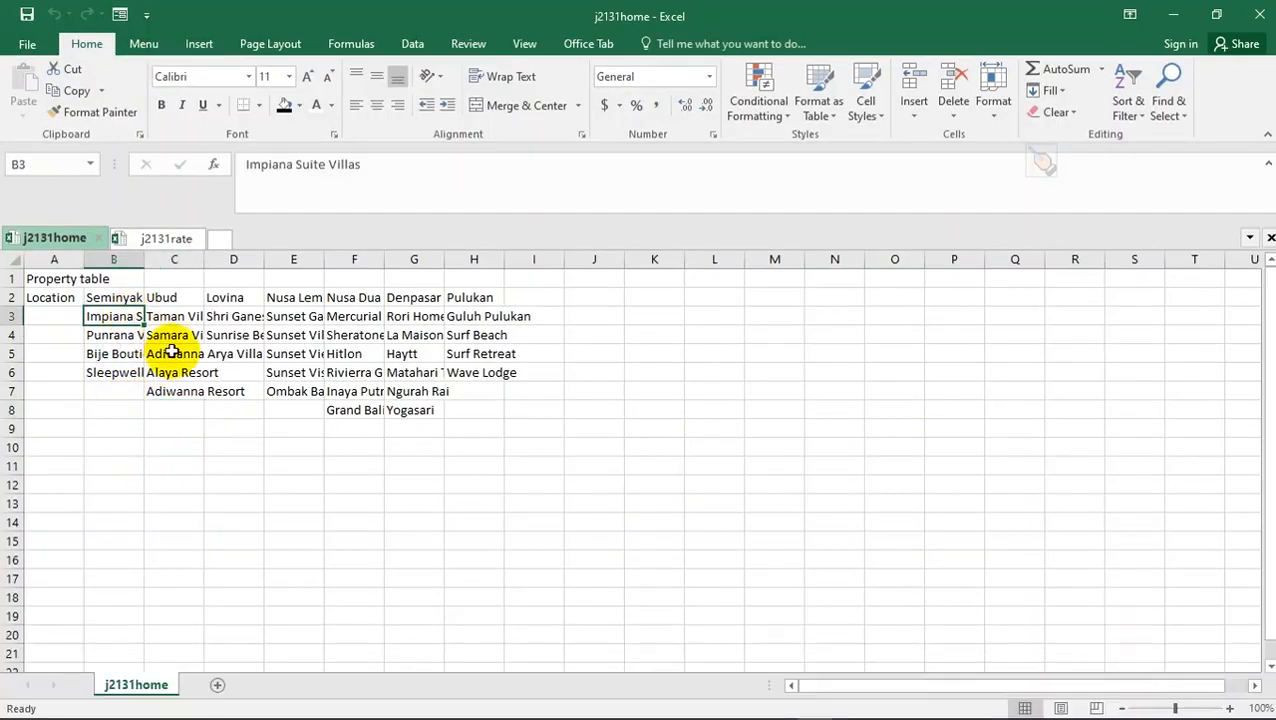
# - Autofit every j2131home column width to its contents
pyautogui.click(310, 391)
pyautogui.click(452, 462)
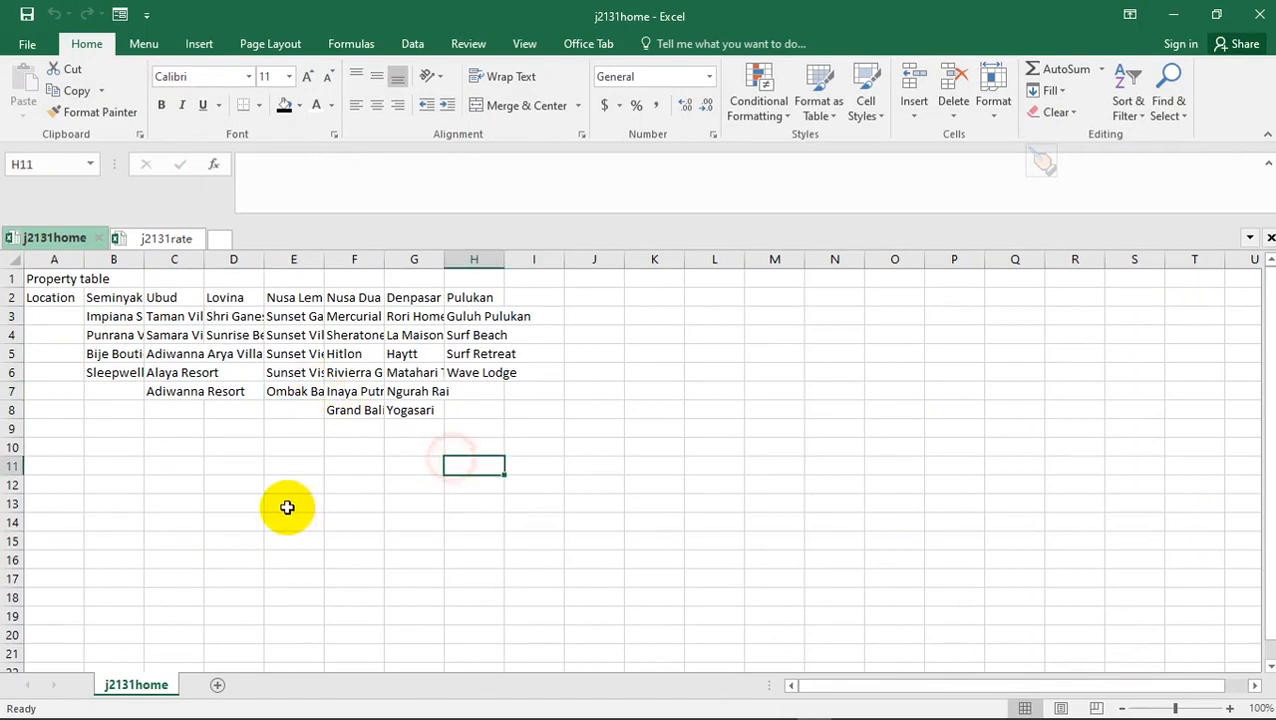
pyautogui.click(287, 505)
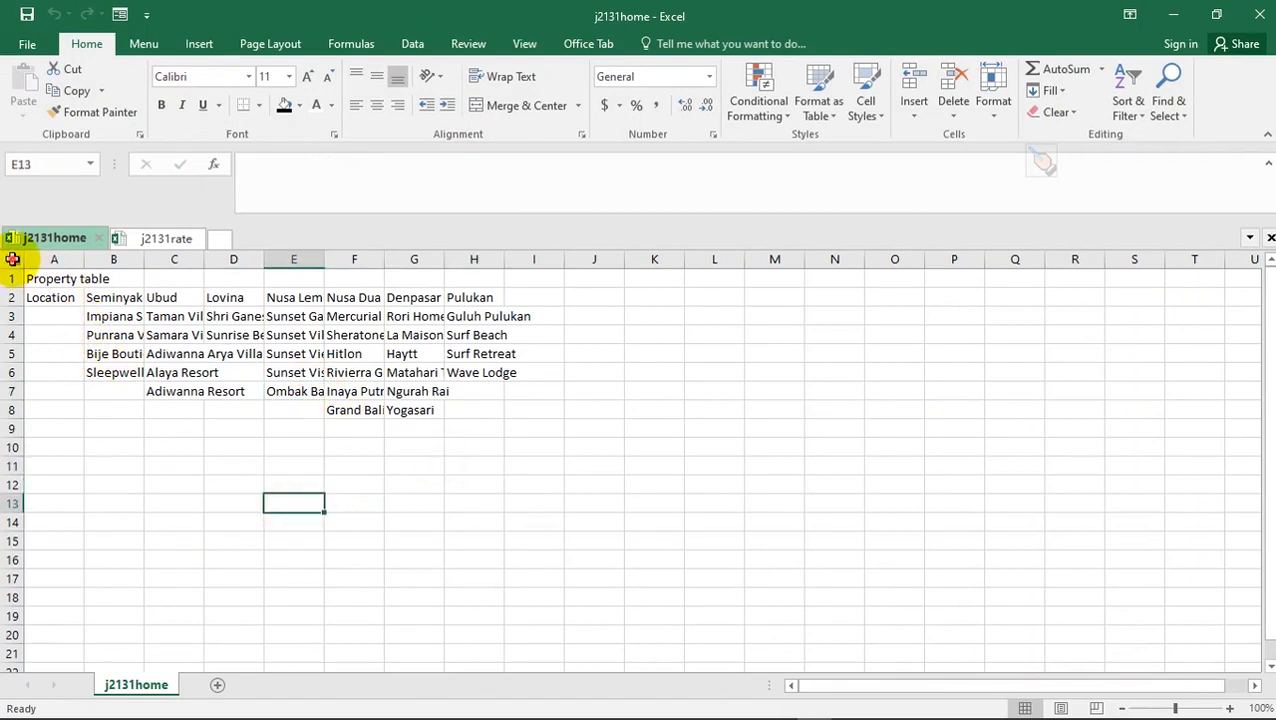
pyautogui.click(13, 259)
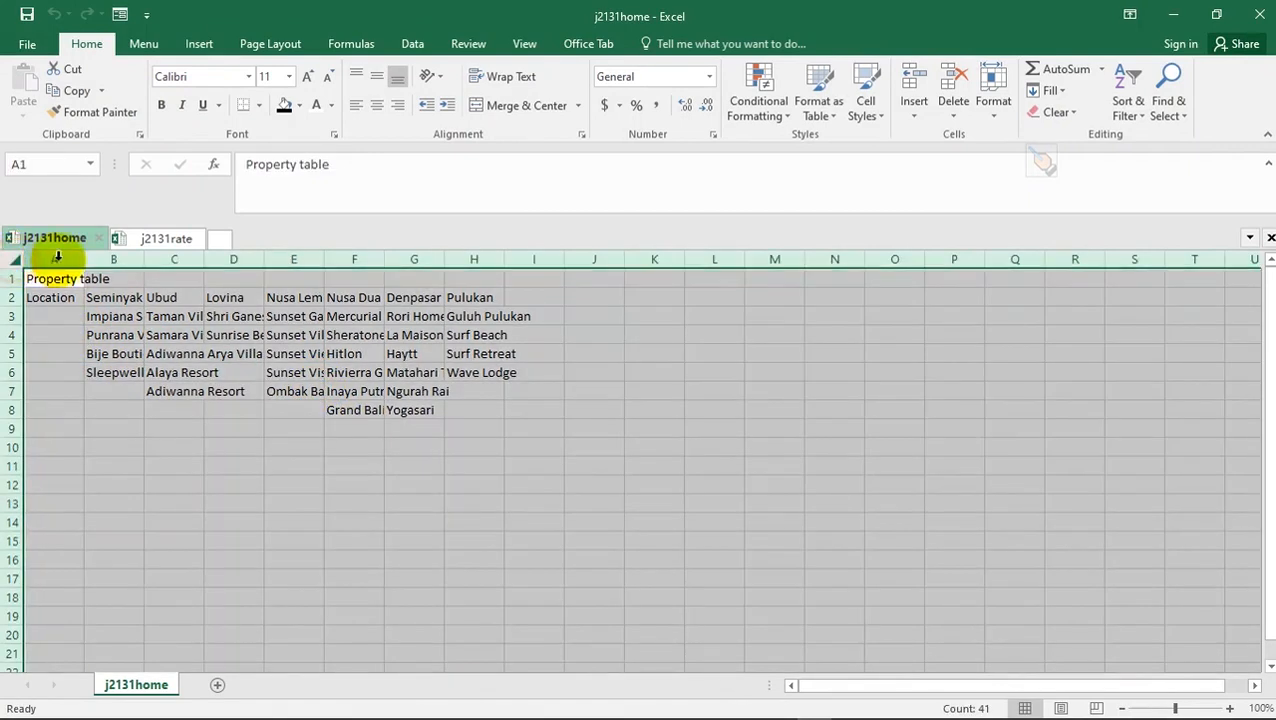
pyautogui.doubleClick(144, 259)
pyautogui.click(272, 389)
pyautogui.click(295, 468)
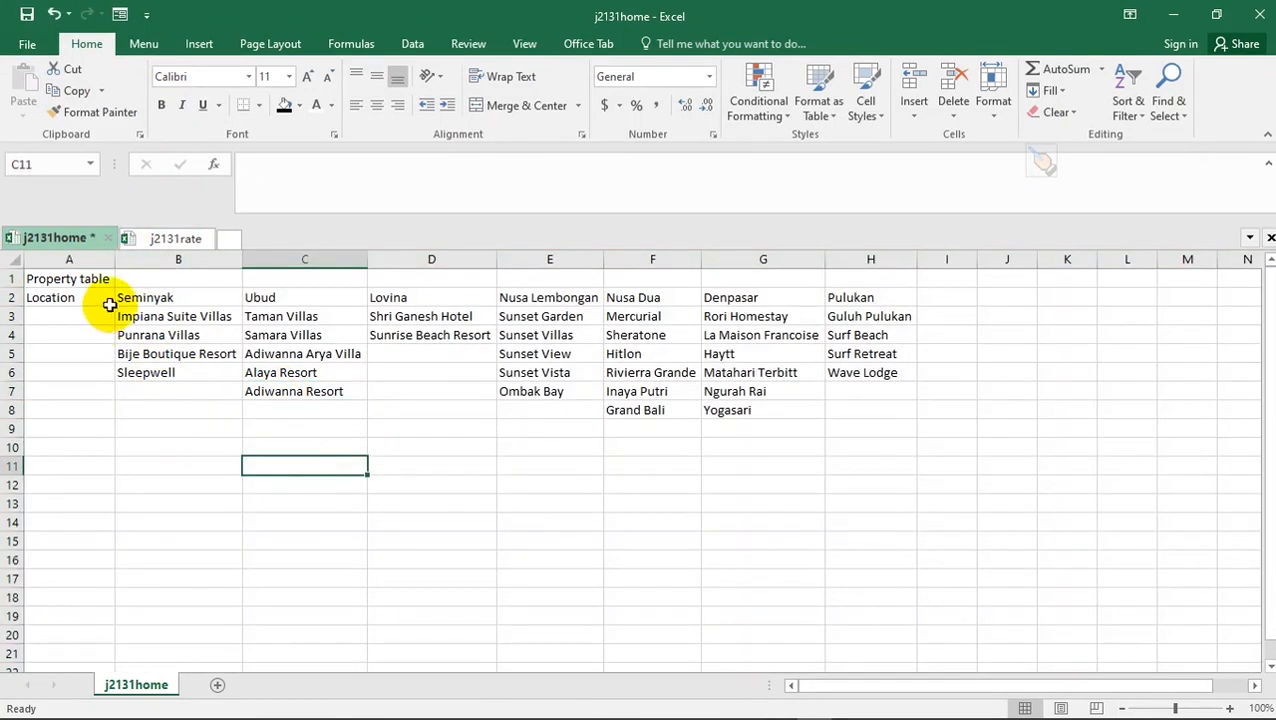
# - Shade B2:H8 dark grey and give location row 2 a black fill with light grey text
pyautogui.moveTo(143, 297); pyautogui.dragTo(874, 410)
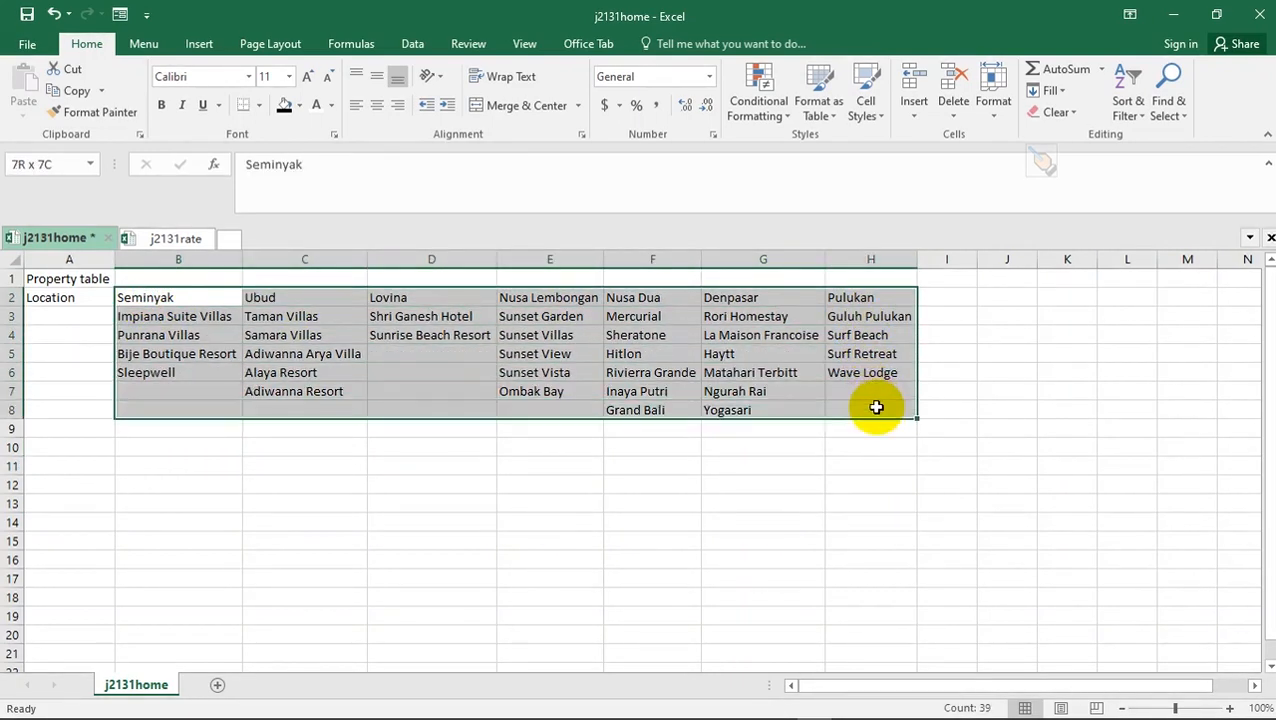
pyautogui.click(301, 105)
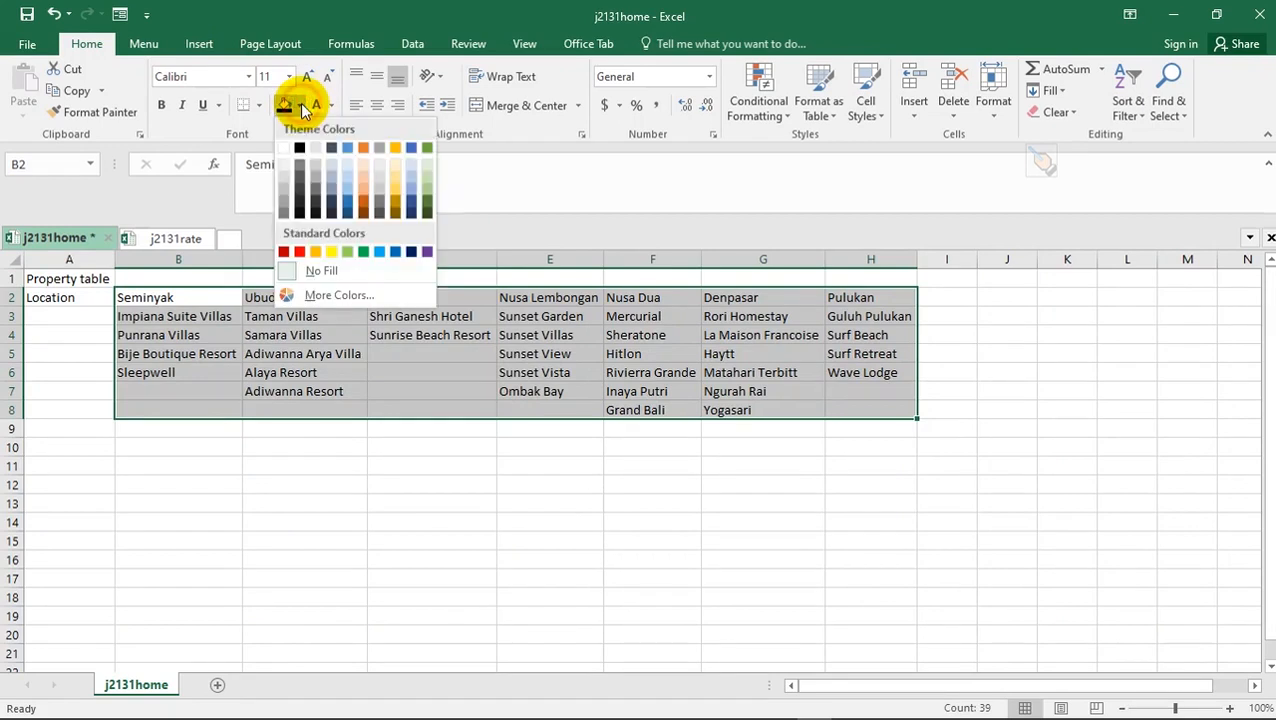
pyautogui.click(287, 178)
pyautogui.moveTo(174, 303); pyautogui.dragTo(872, 300)
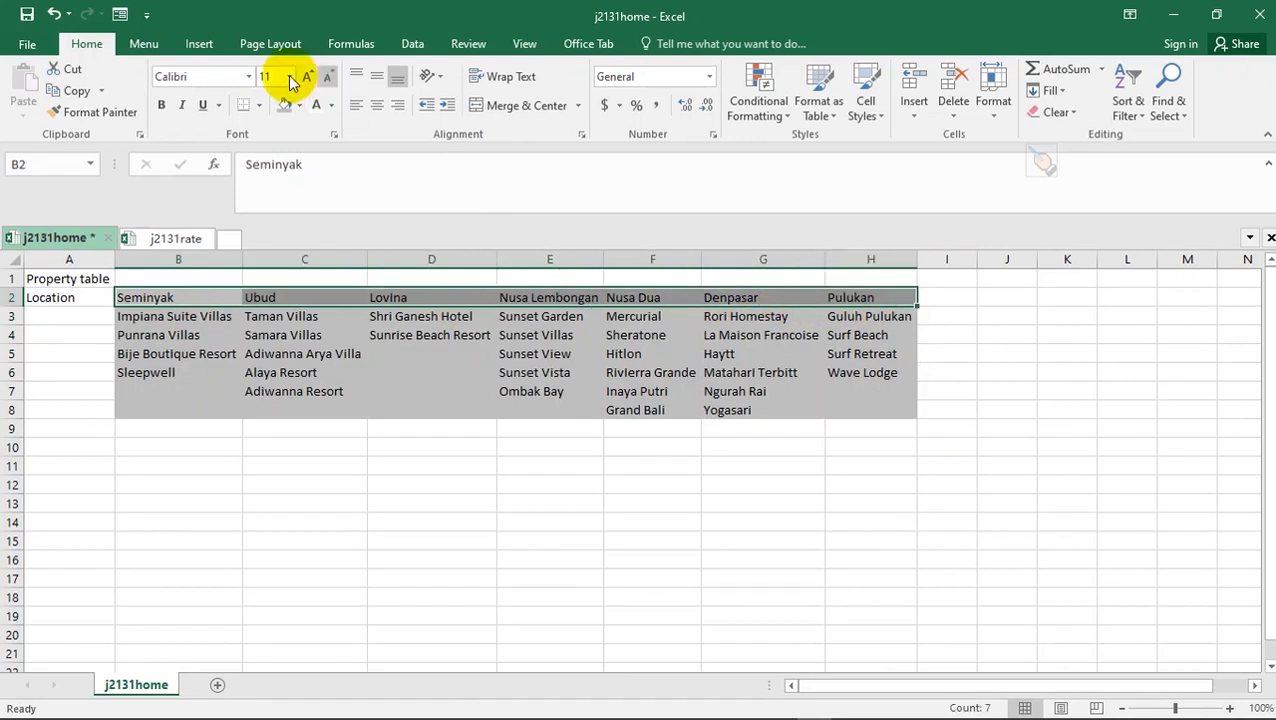
pyautogui.click(317, 106)
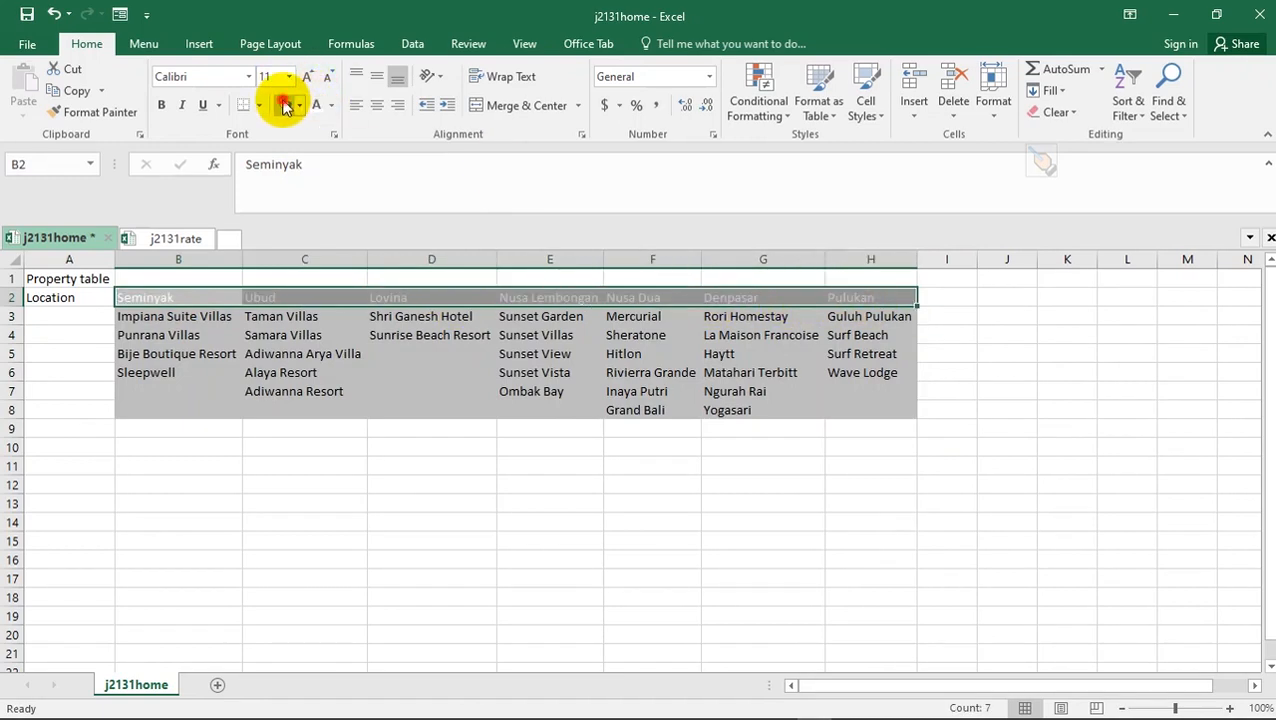
pyautogui.click(298, 106)
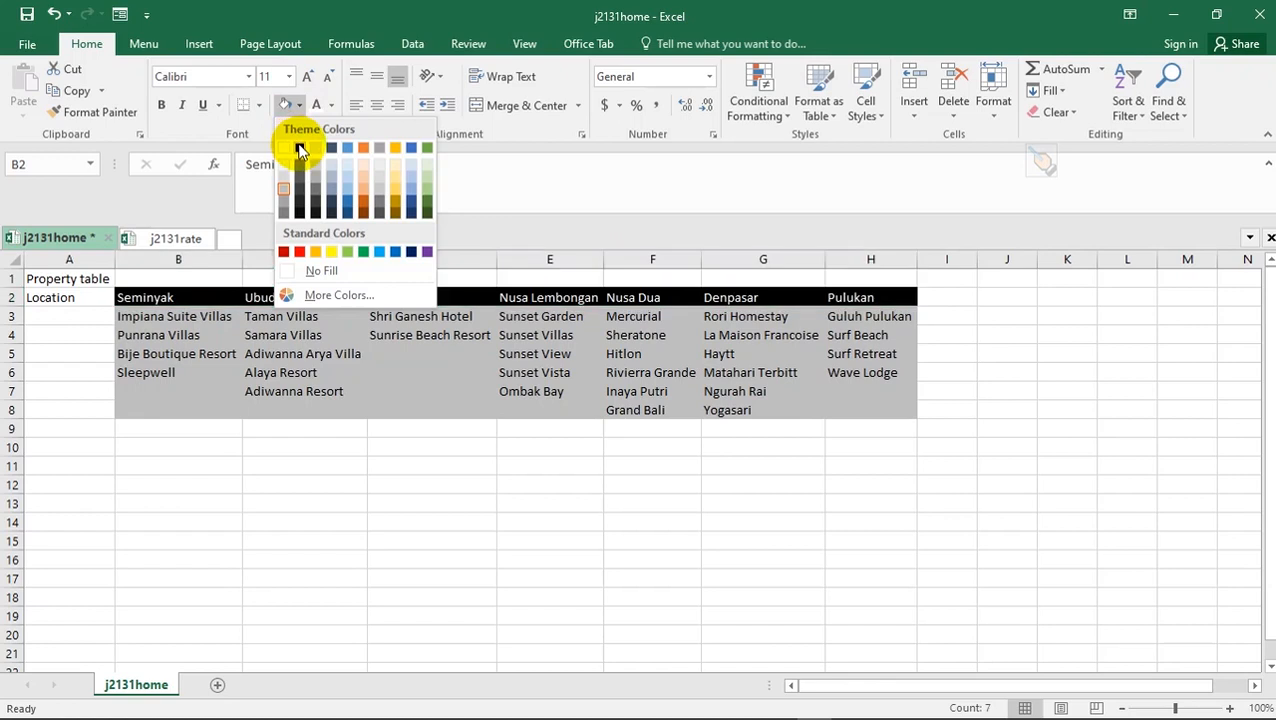
pyautogui.click(297, 142)
# - Select the Seminyak properties B3:B6 and some Ubud properties, then return to the exam paper
pyautogui.click(300, 372)
pyautogui.click(217, 432)
pyautogui.click(246, 500)
pyautogui.click(145, 388)
pyautogui.moveTo(245, 398); pyautogui.dragTo(438, 395)
pyautogui.click(438, 395)
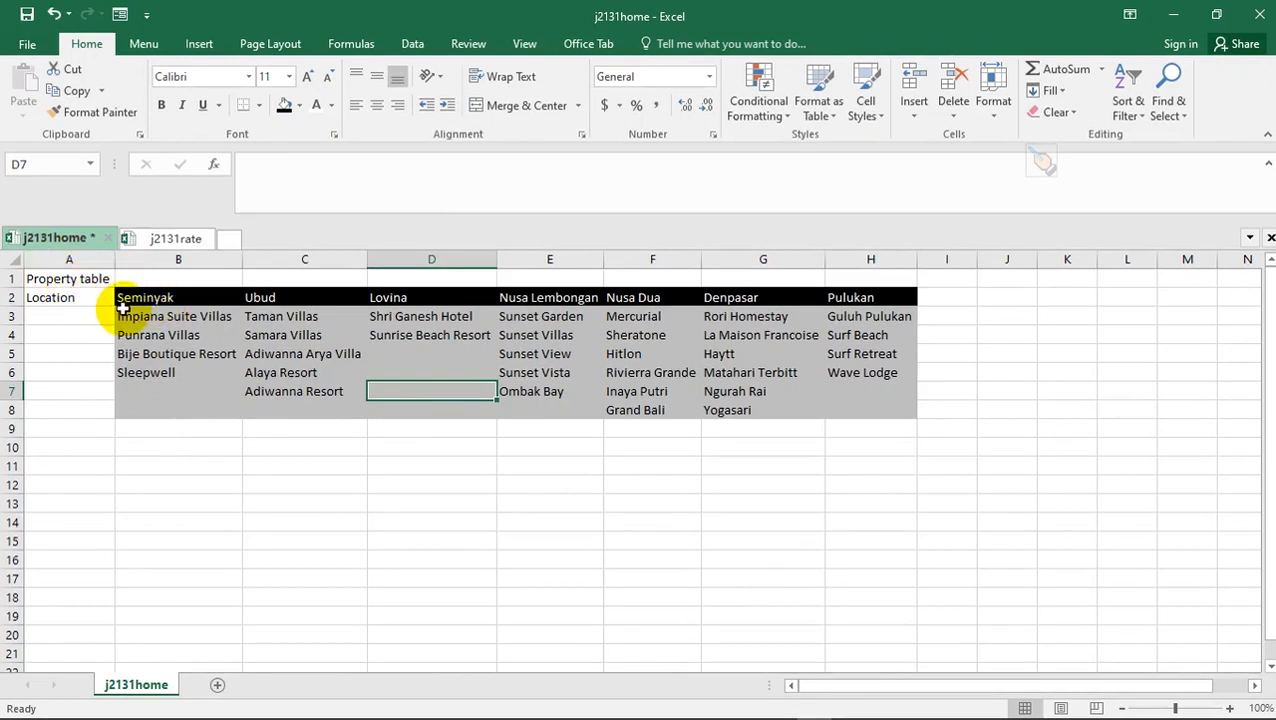
pyautogui.moveTo(141, 313); pyautogui.dragTo(148, 372)
pyautogui.moveTo(262, 316); pyautogui.dragTo(279, 369)
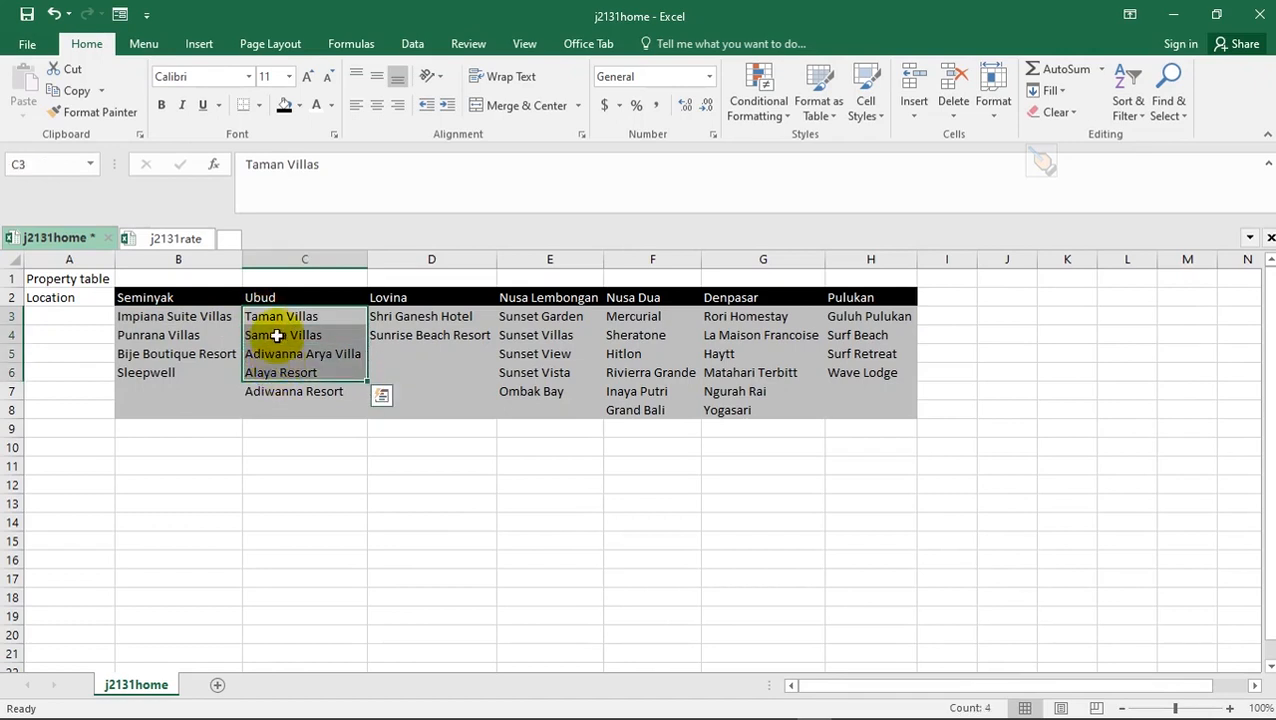
pyautogui.hotkey('alt', 'Tab')
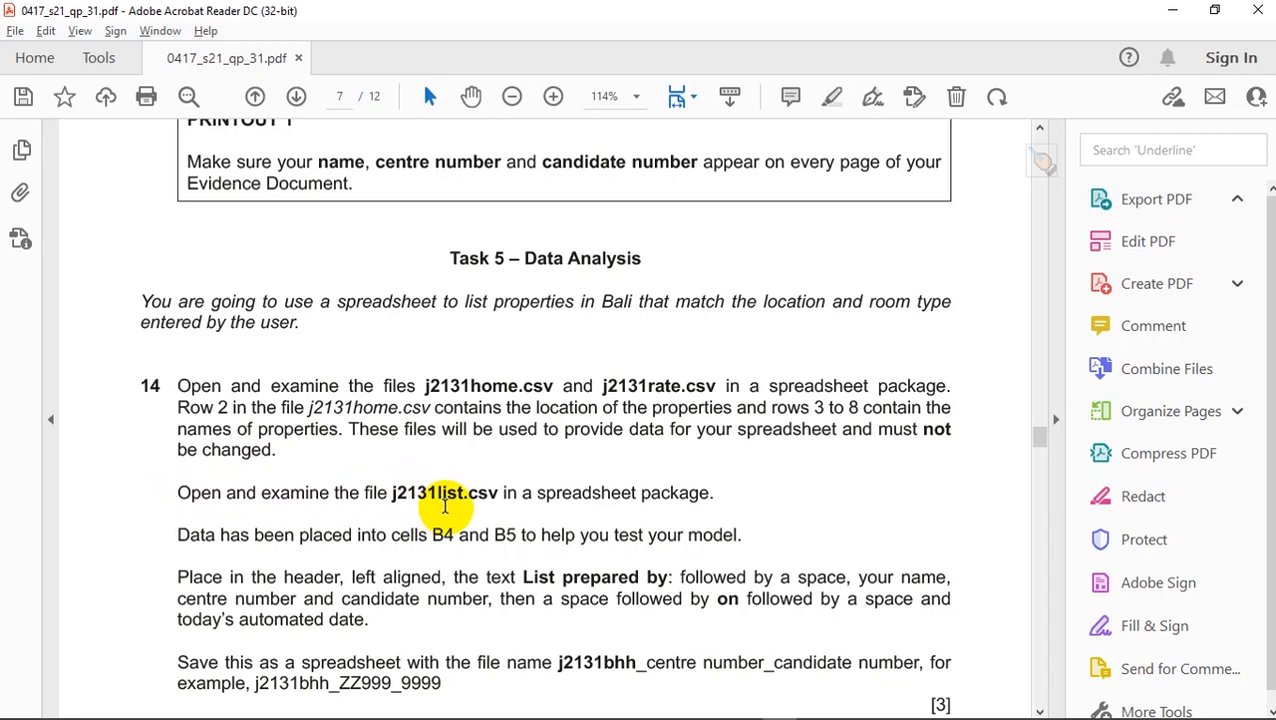
# - Open j2131list from the 06_0417_31 folder in Excel
pyautogui.hotkey('alt', 'Tab')
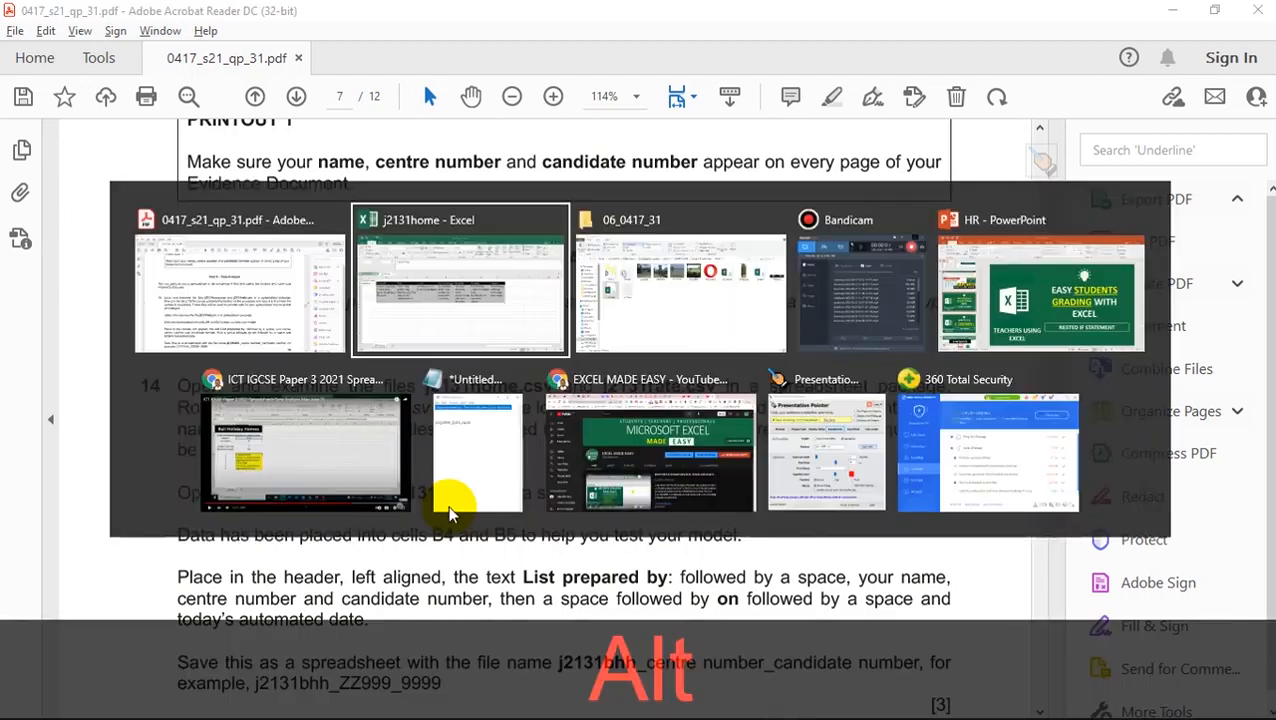
pyautogui.hotkey('alt', 'Tab')
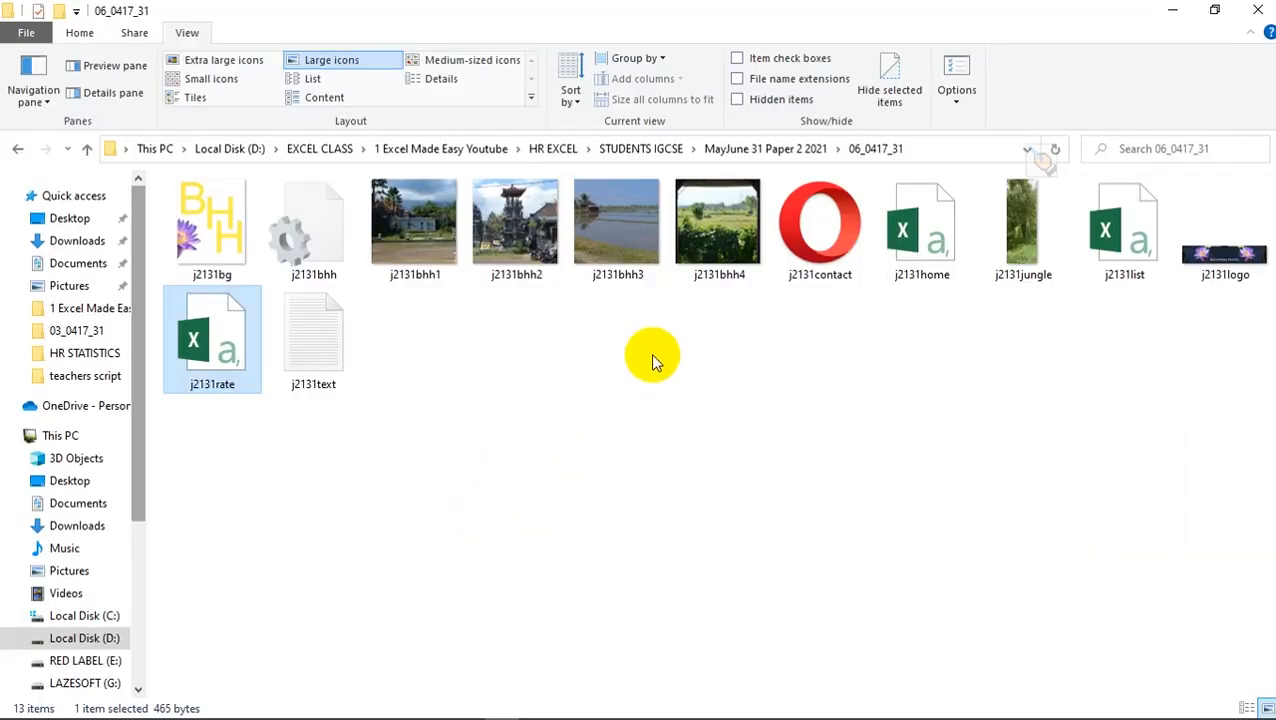
pyautogui.click(890, 375)
pyautogui.doubleClick(1138, 243)
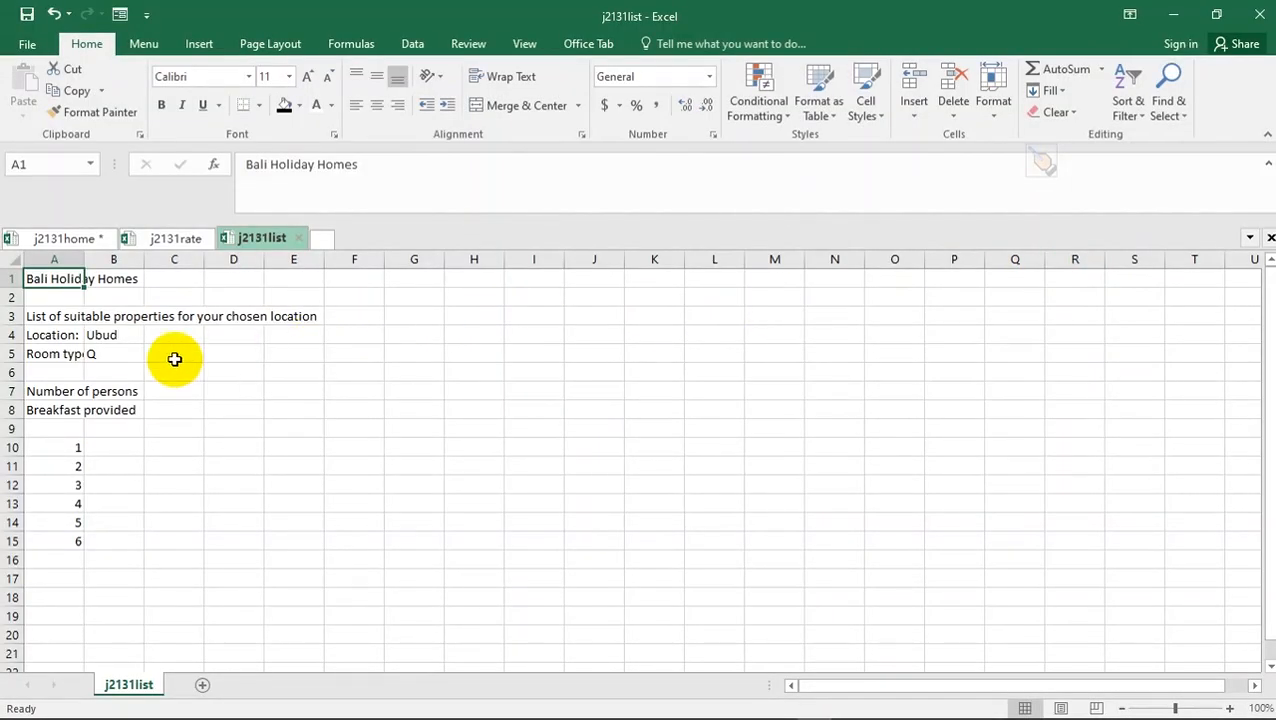
# - Read the next instructions, then check the test location in B4 and room type in B5
pyautogui.click(172, 413)
pyautogui.click(332, 489)
pyautogui.hotkey('alt', 'Tab')
pyautogui.hotkey('alt', 'Tab')
pyautogui.scroll(-2, 411, 441)
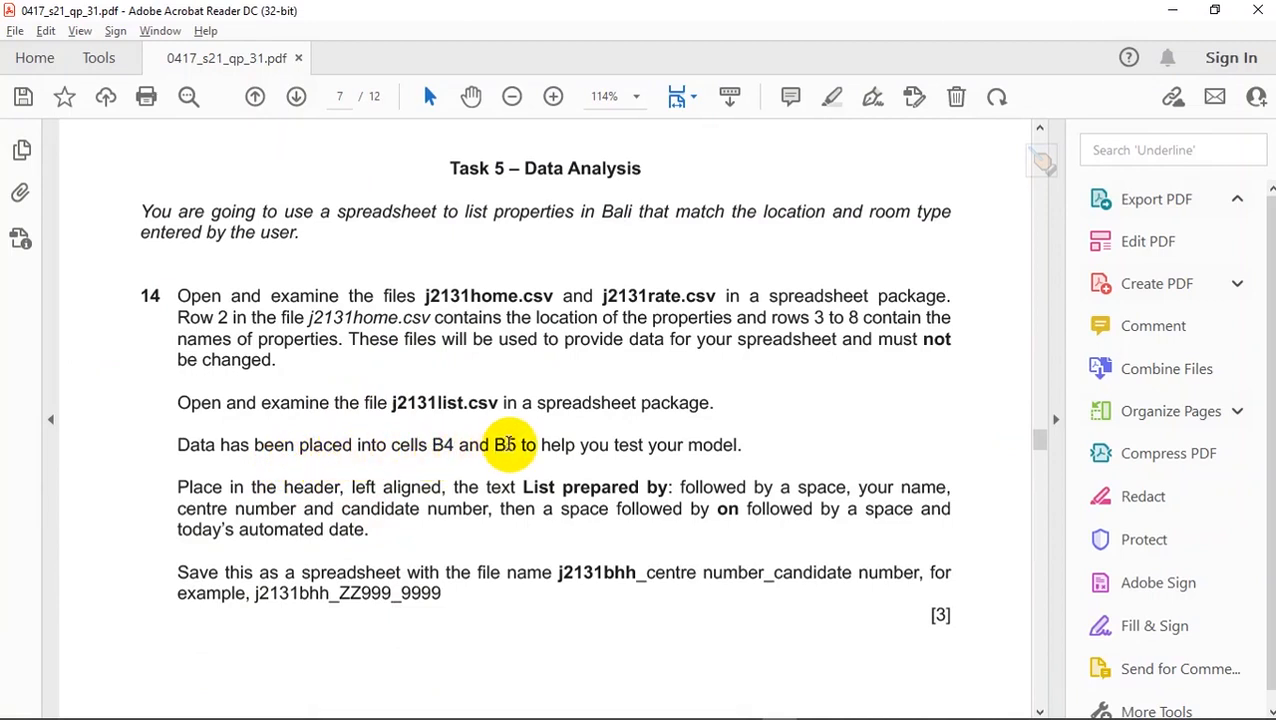
pyautogui.hotkey('alt', 'Tab')
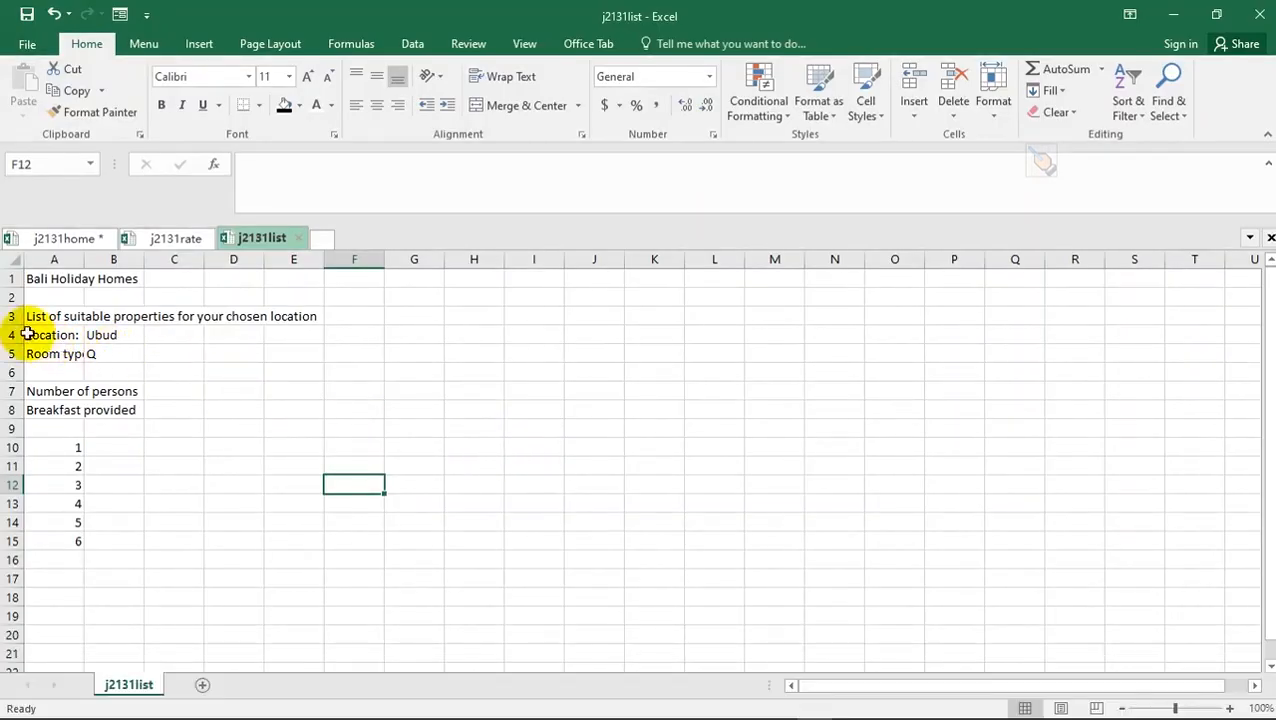
pyautogui.click(130, 342)
pyautogui.click(125, 353)
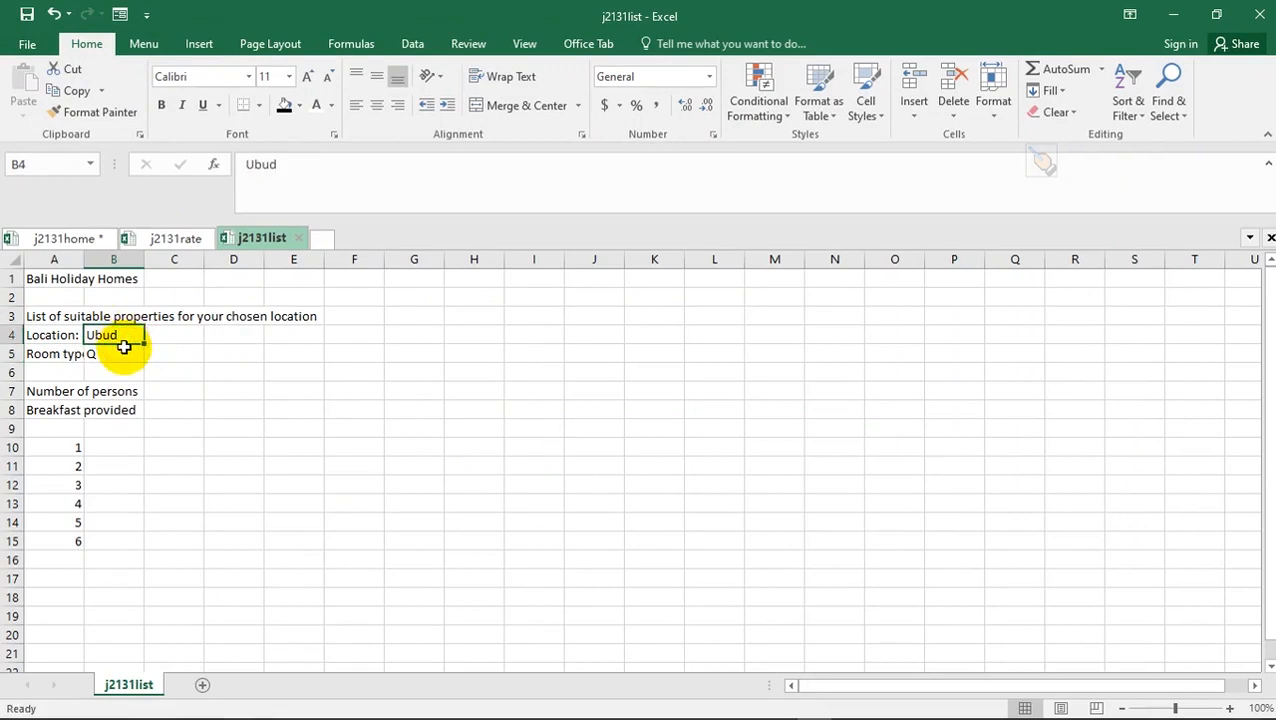
# - Auto-fit column A so labels like Number of persons show fully
pyautogui.click(10, 257)
pyautogui.doubleClick(82, 259)
pyautogui.click(191, 388)
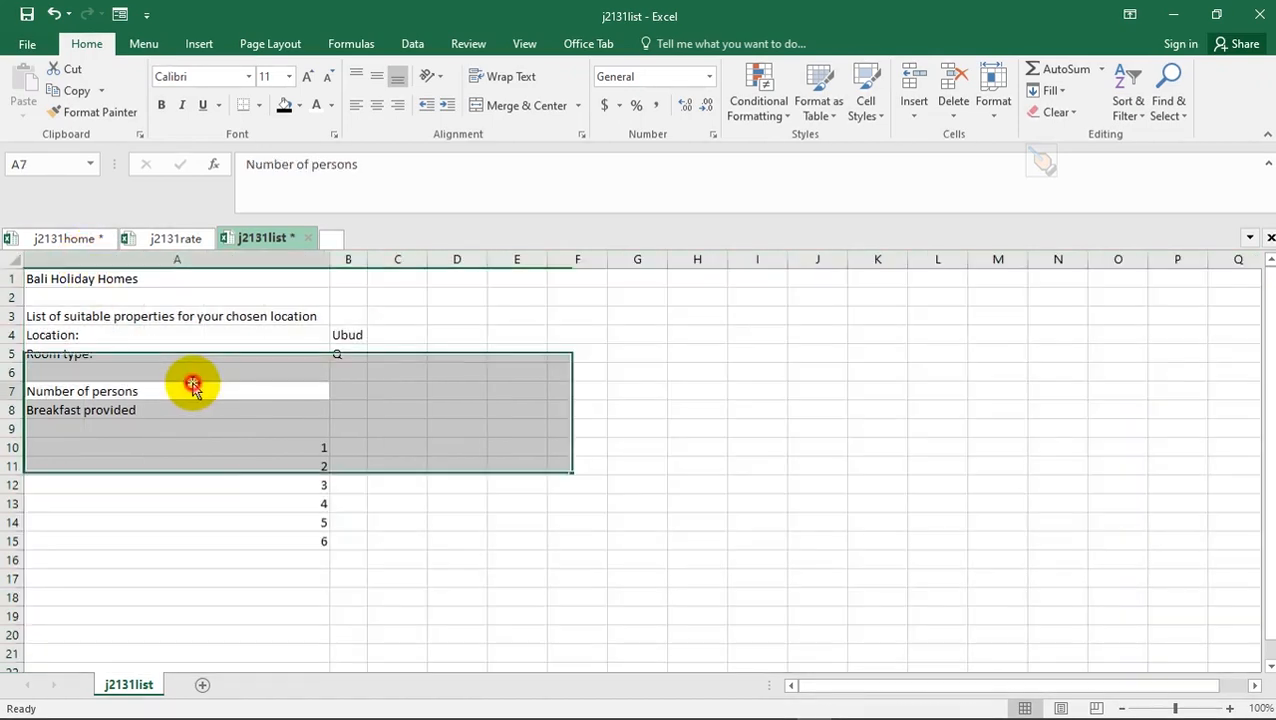
pyautogui.click(308, 466)
pyautogui.hotkey('alt', 'Tab')
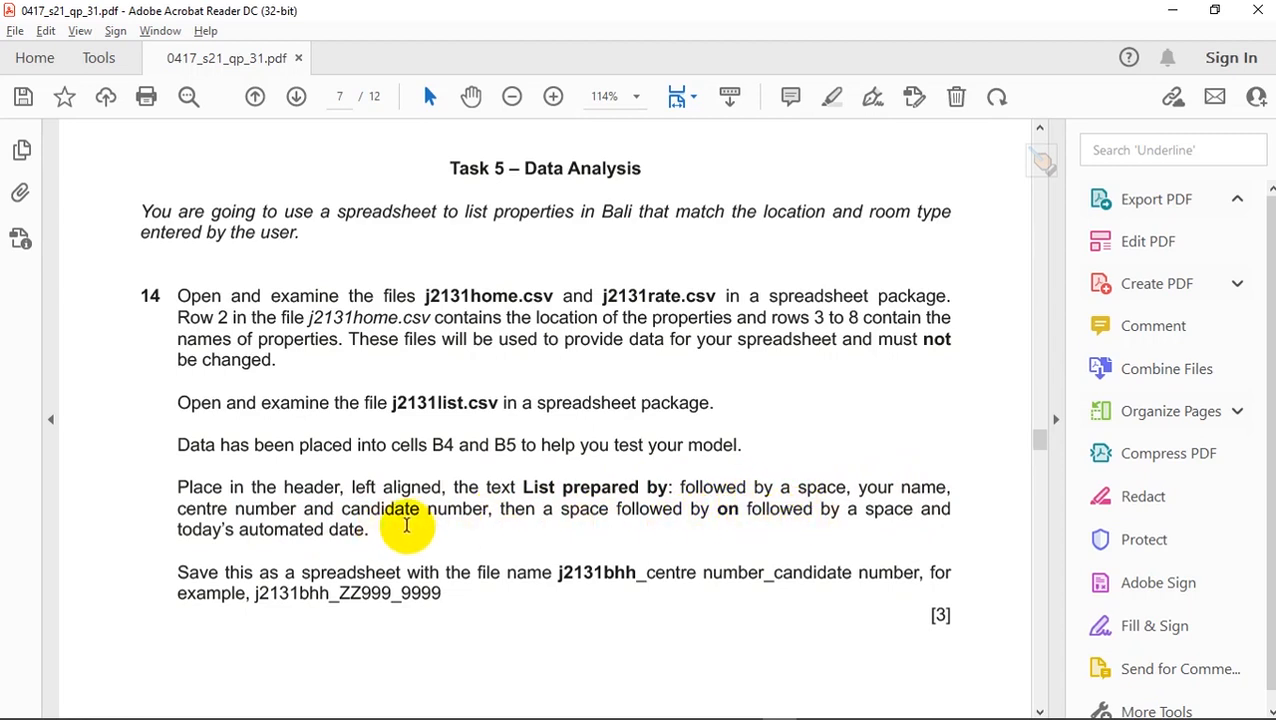
# - Return to the j2131list Bali Holiday Homes sheet in Excel and click an empty cell
pyautogui.hotkey('alt', 'Tab')
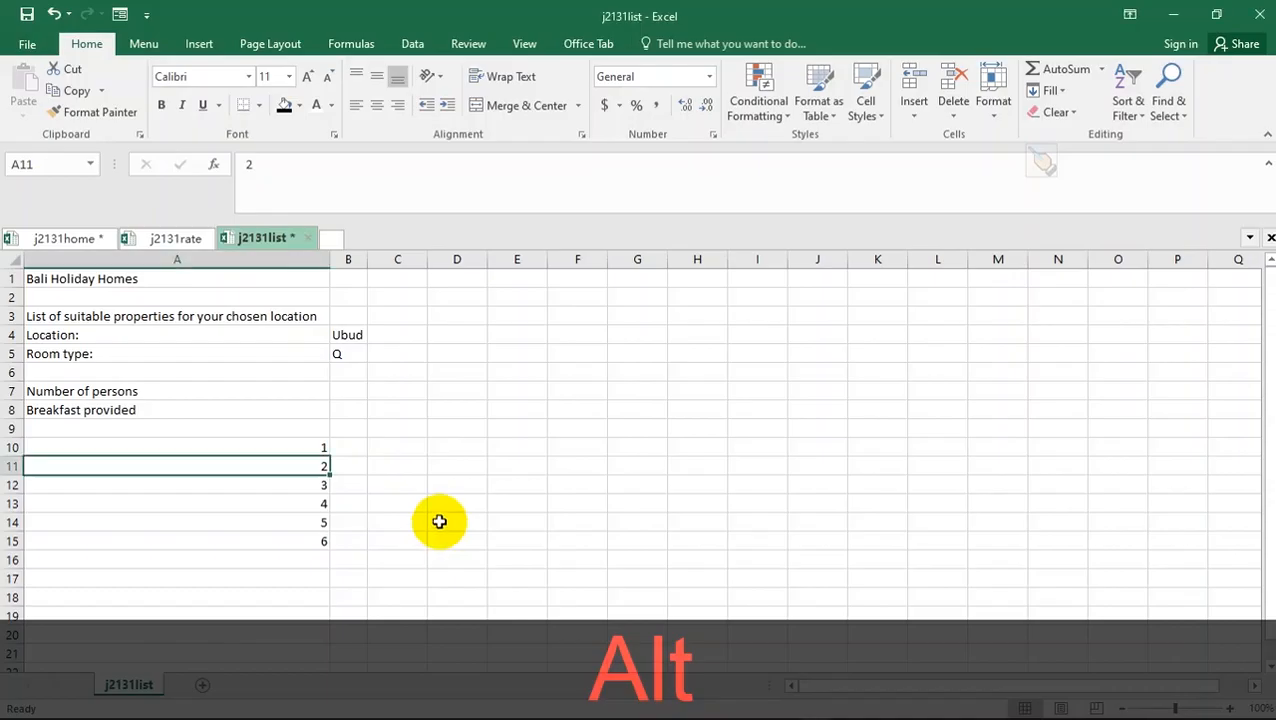
pyautogui.click(433, 425)
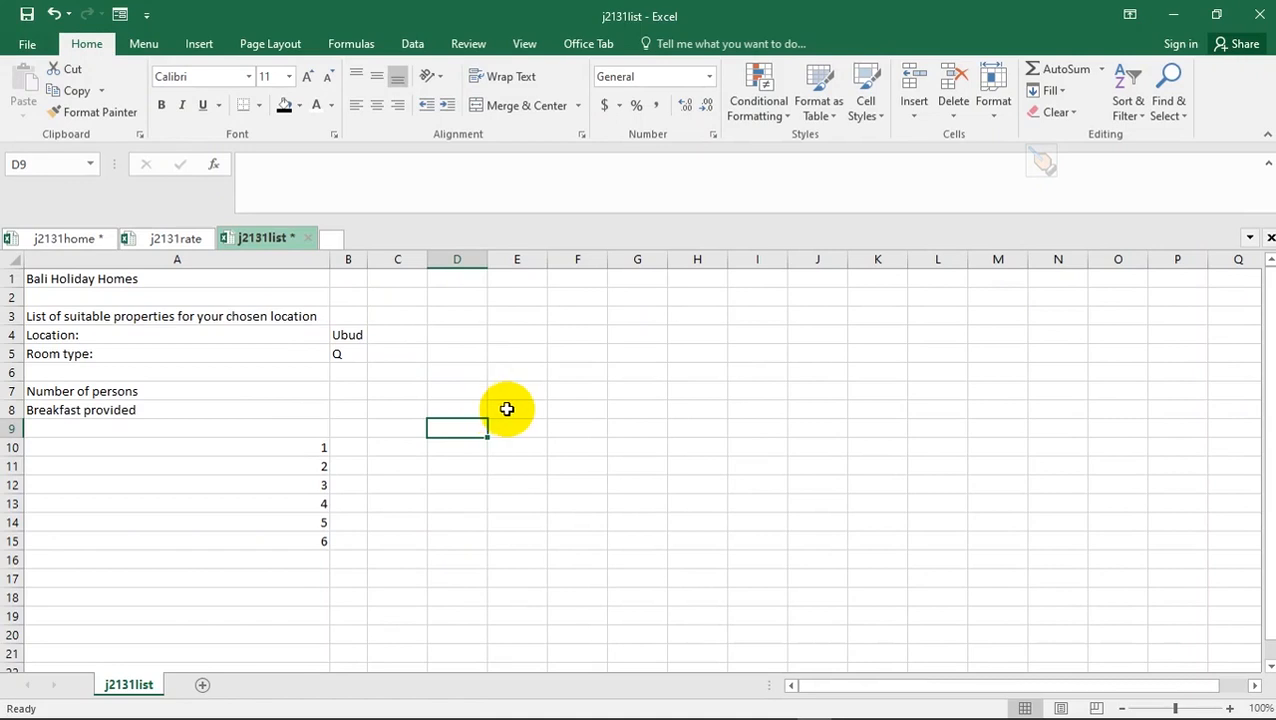
pyautogui.click(539, 441)
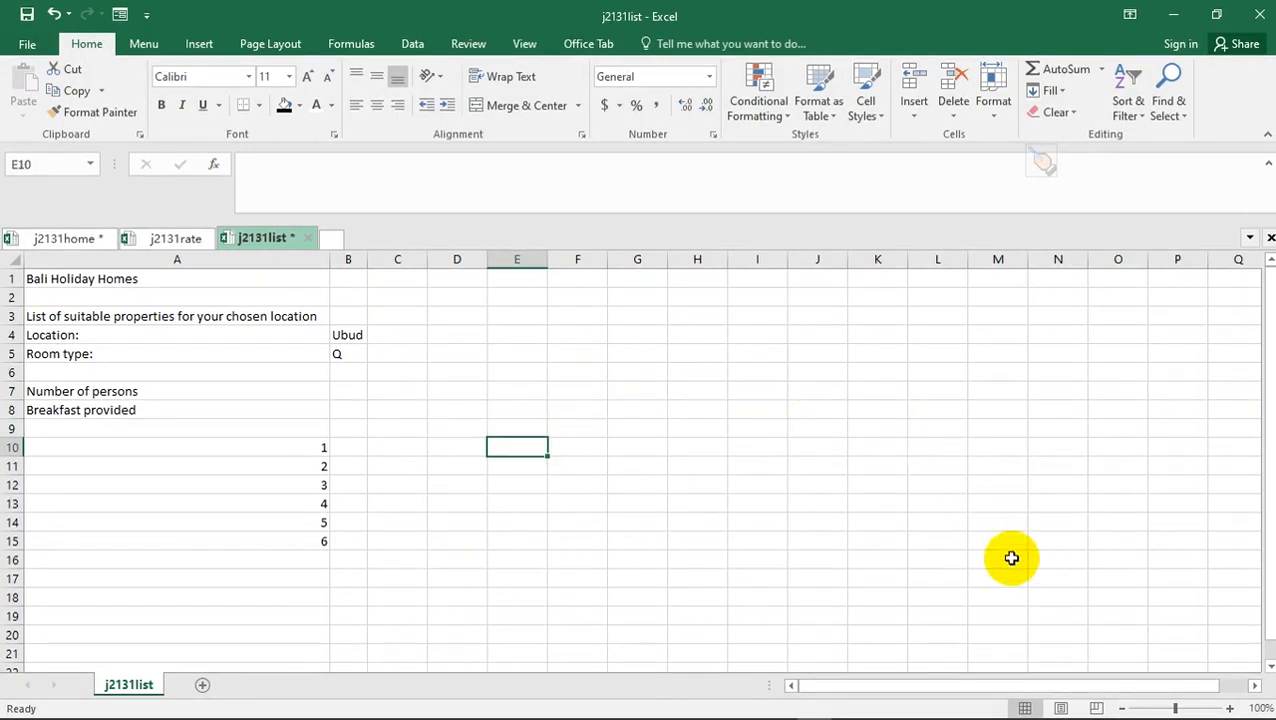
# - Switch the sheet to Page Layout view and try the left, centre and right header sections
pyautogui.click(1060, 707)
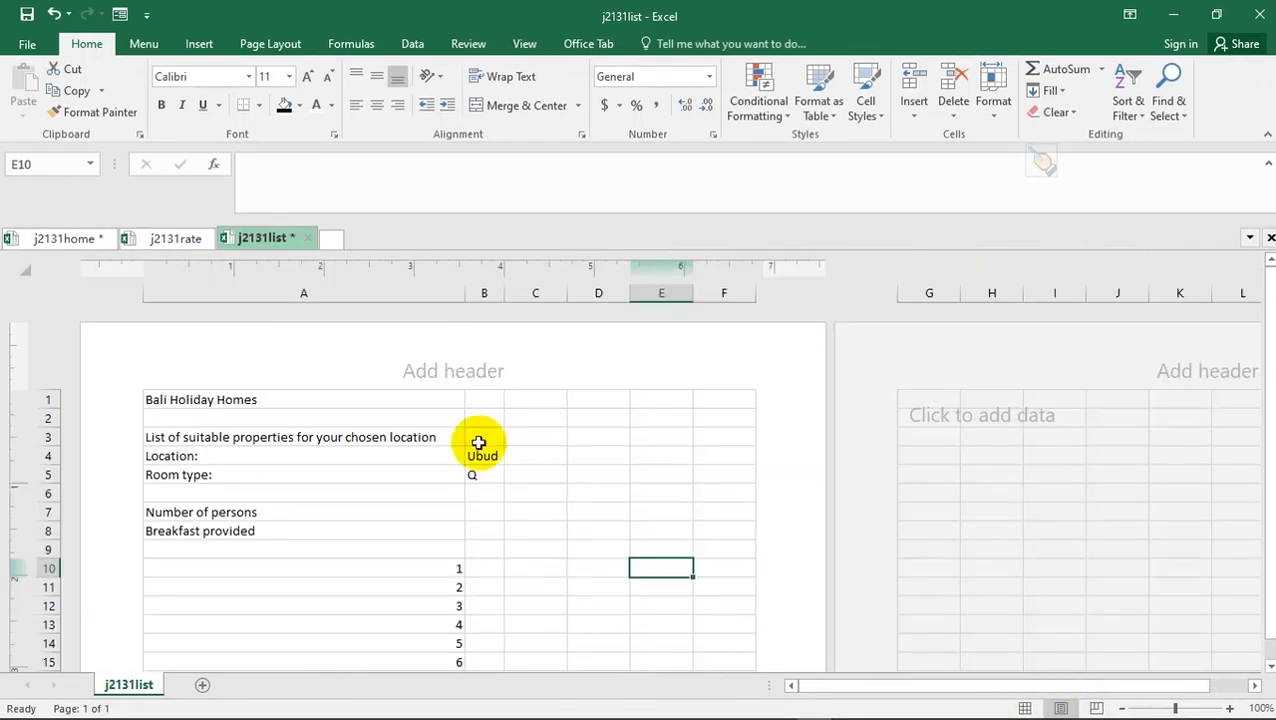
pyautogui.click(446, 369)
pyautogui.click(252, 361)
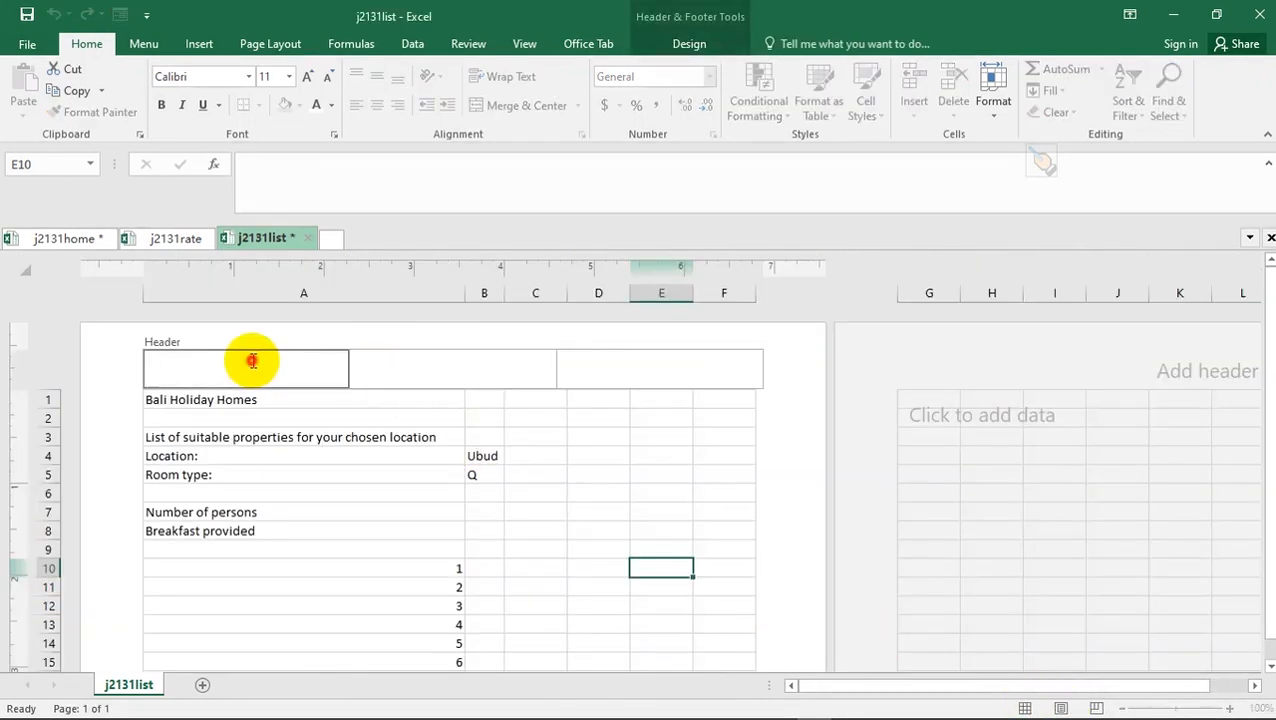
pyautogui.click(604, 367)
pyautogui.click(423, 369)
pyautogui.click(228, 363)
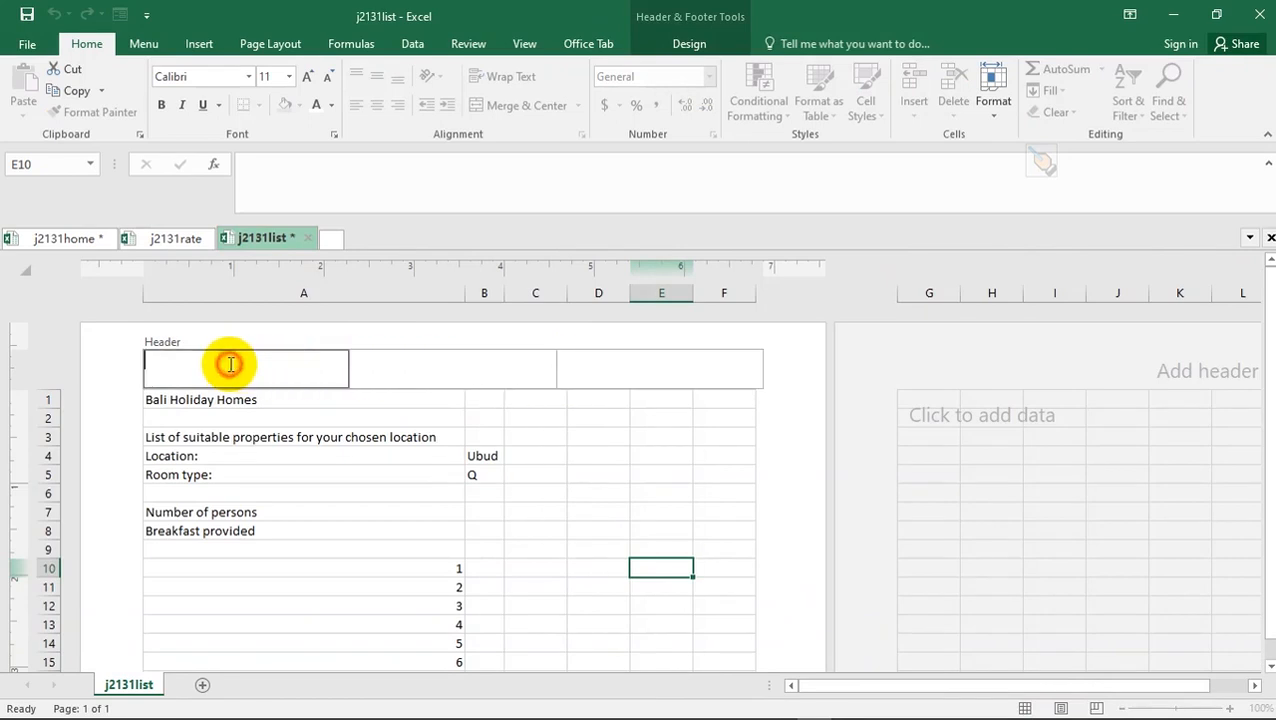
pyautogui.click(601, 367)
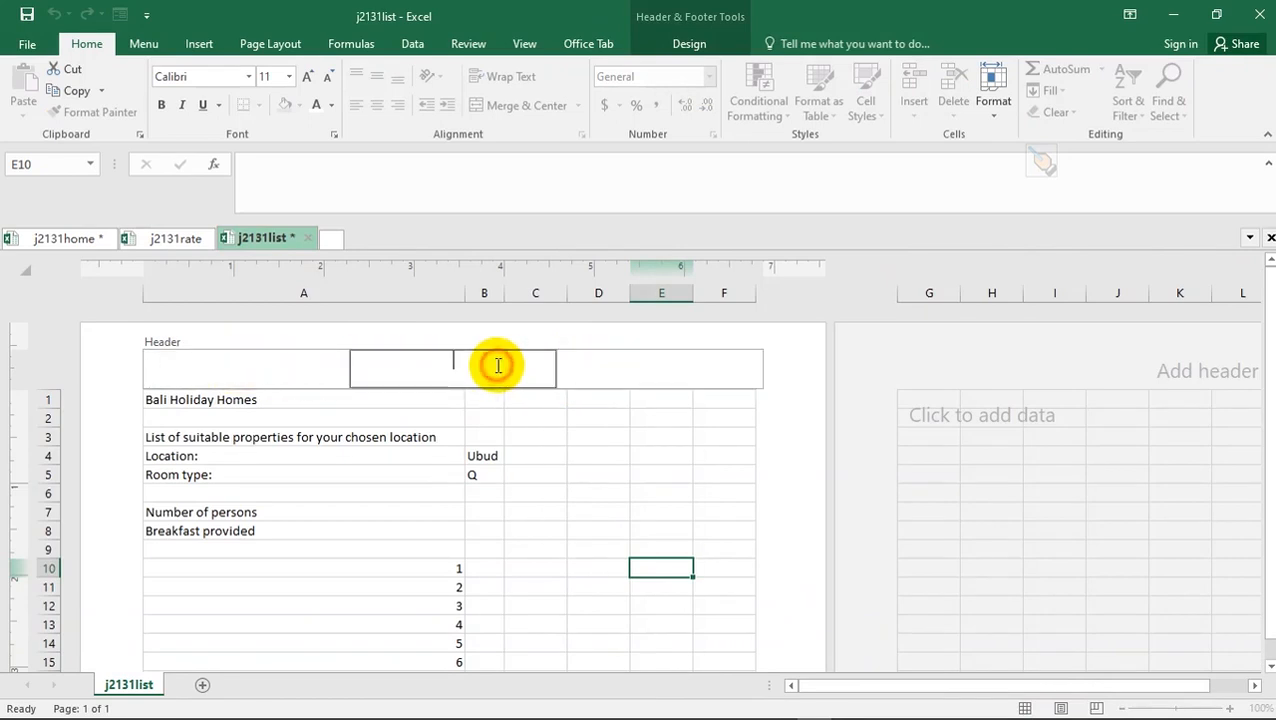
pyautogui.click(524, 437)
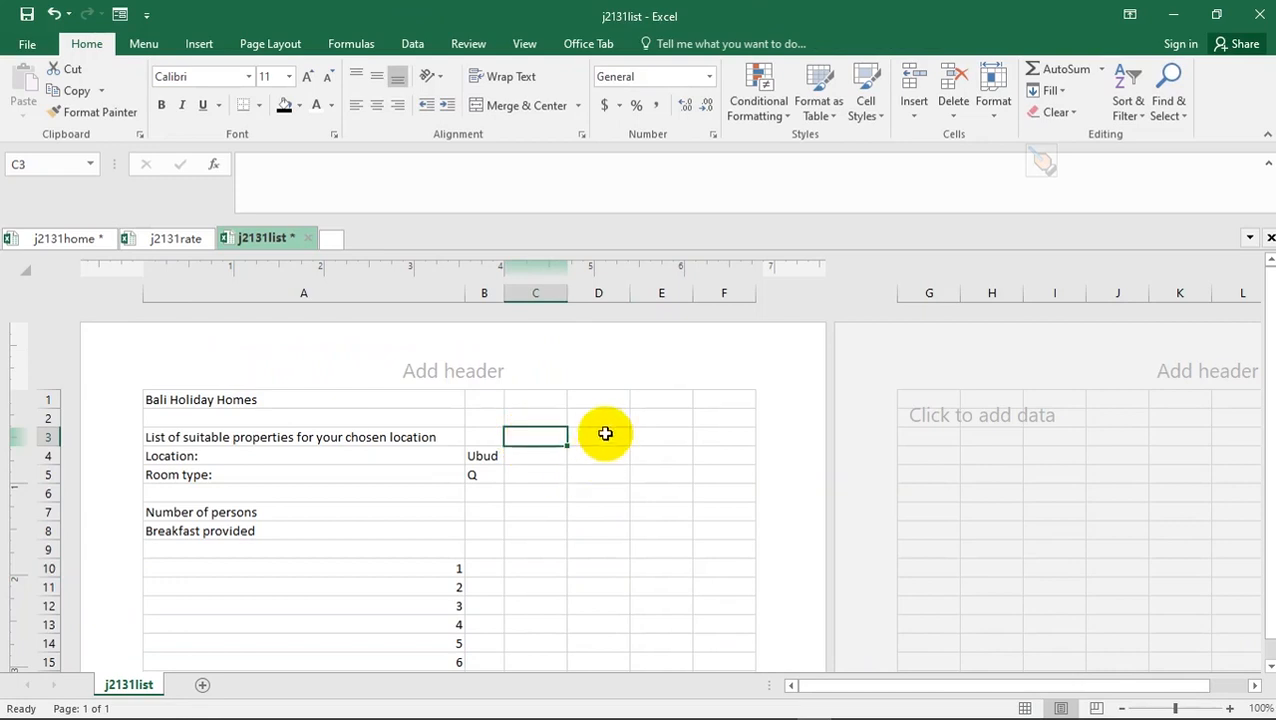
# - Search 'header' to reach Header & Footer, open the left header section, then return to the PDF
pyautogui.click(197, 46)
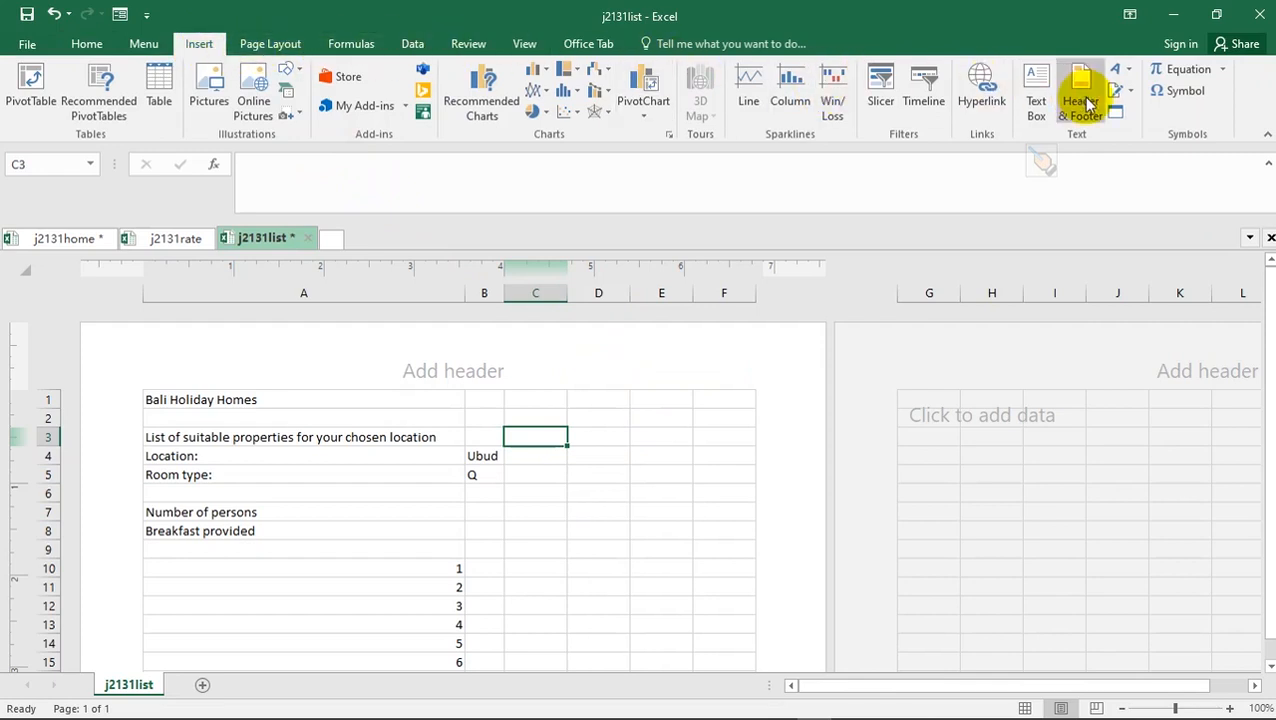
pyautogui.click(1066, 116)
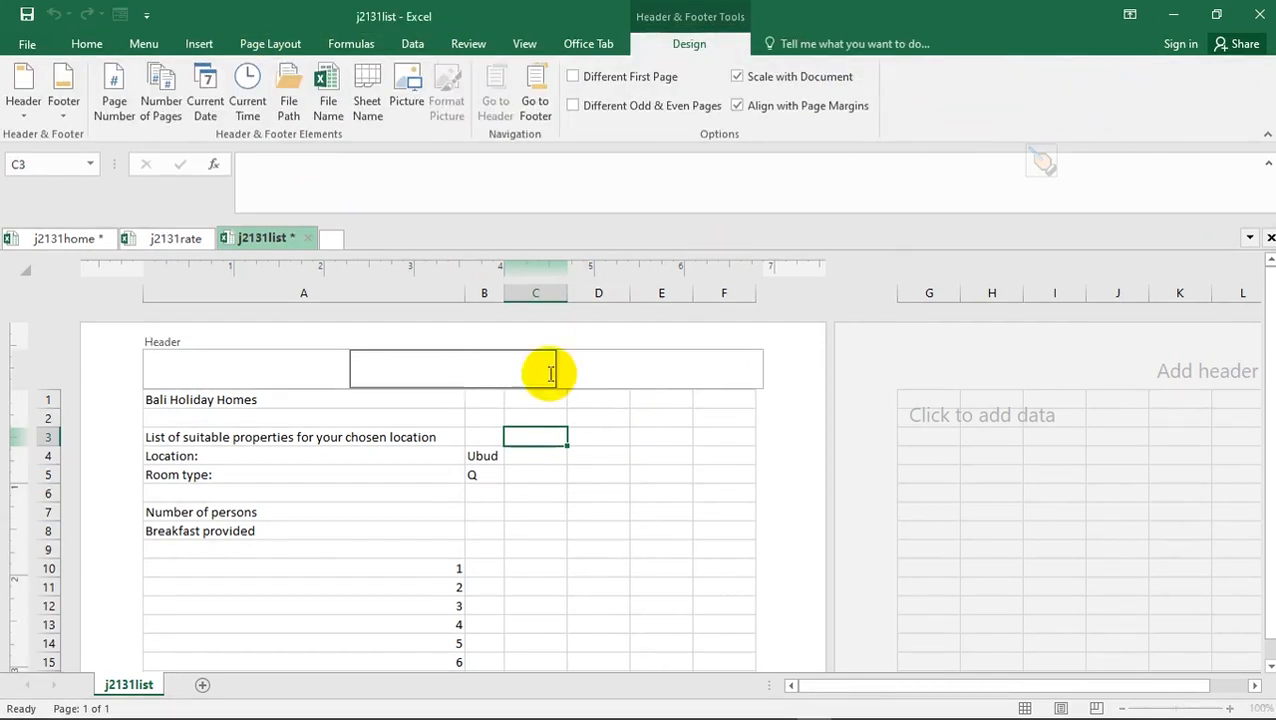
pyautogui.click(596, 420)
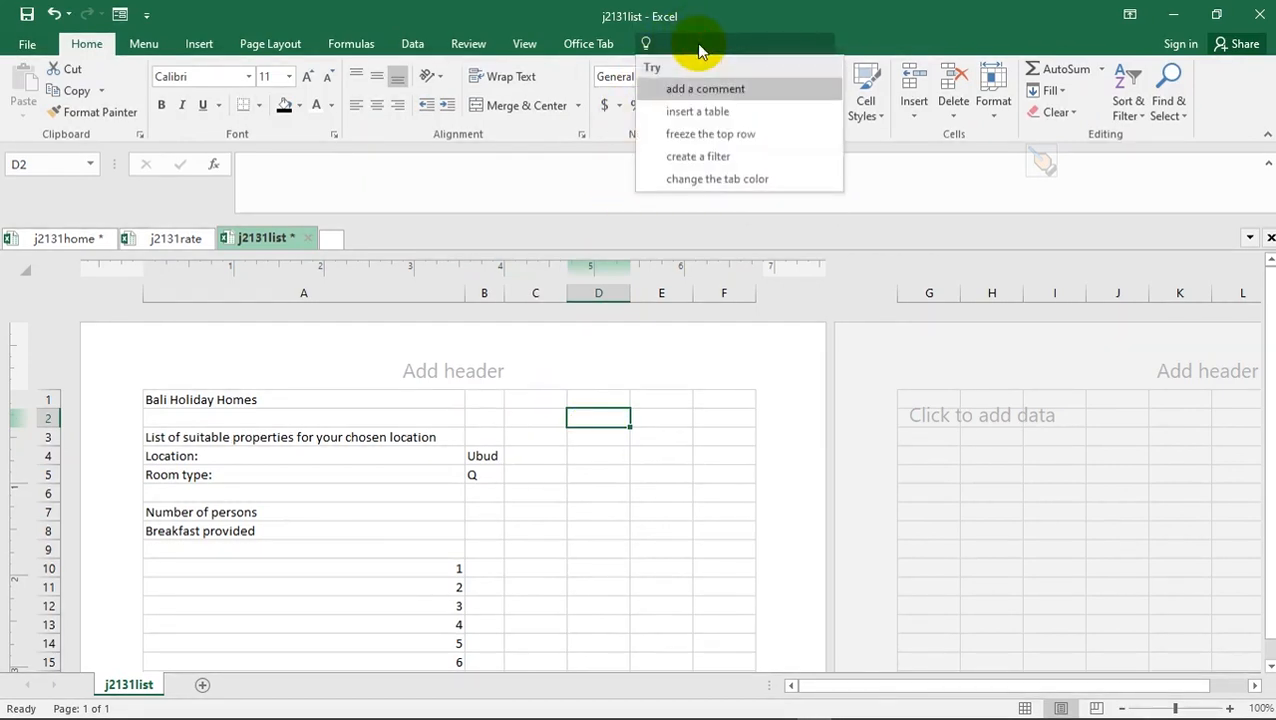
pyautogui.press('capslock')
pyautogui.write('sea')
pyautogui.press('BackSpace')
pyautogui.press('BackSpace')
pyautogui.press('BackSpace')
pyautogui.write('hea')
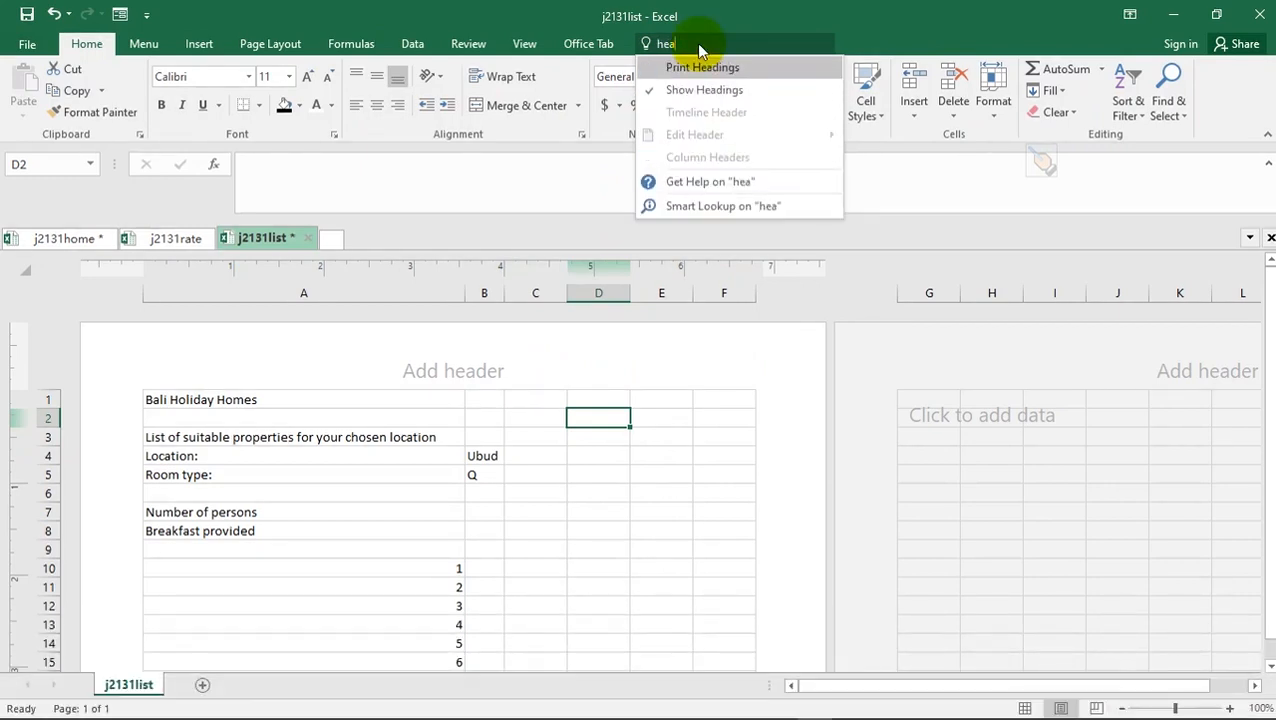
pyautogui.write('der')
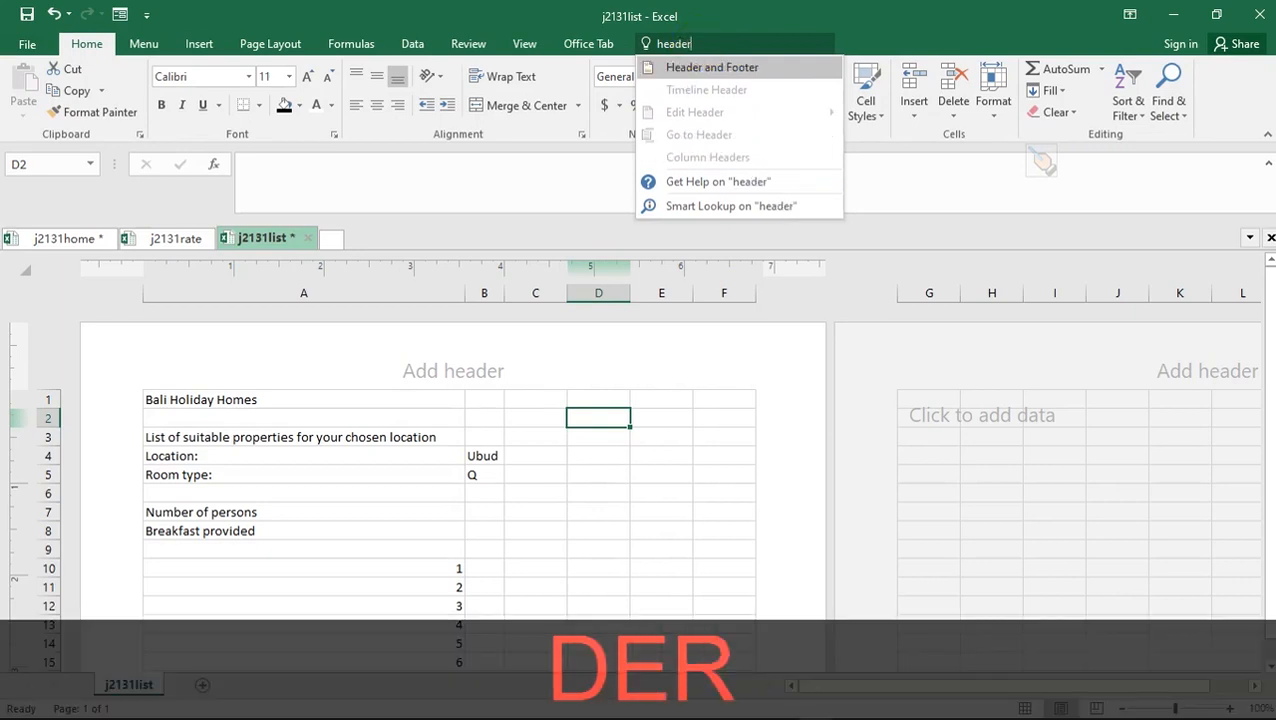
pyautogui.click(720, 75)
pyautogui.click(612, 493)
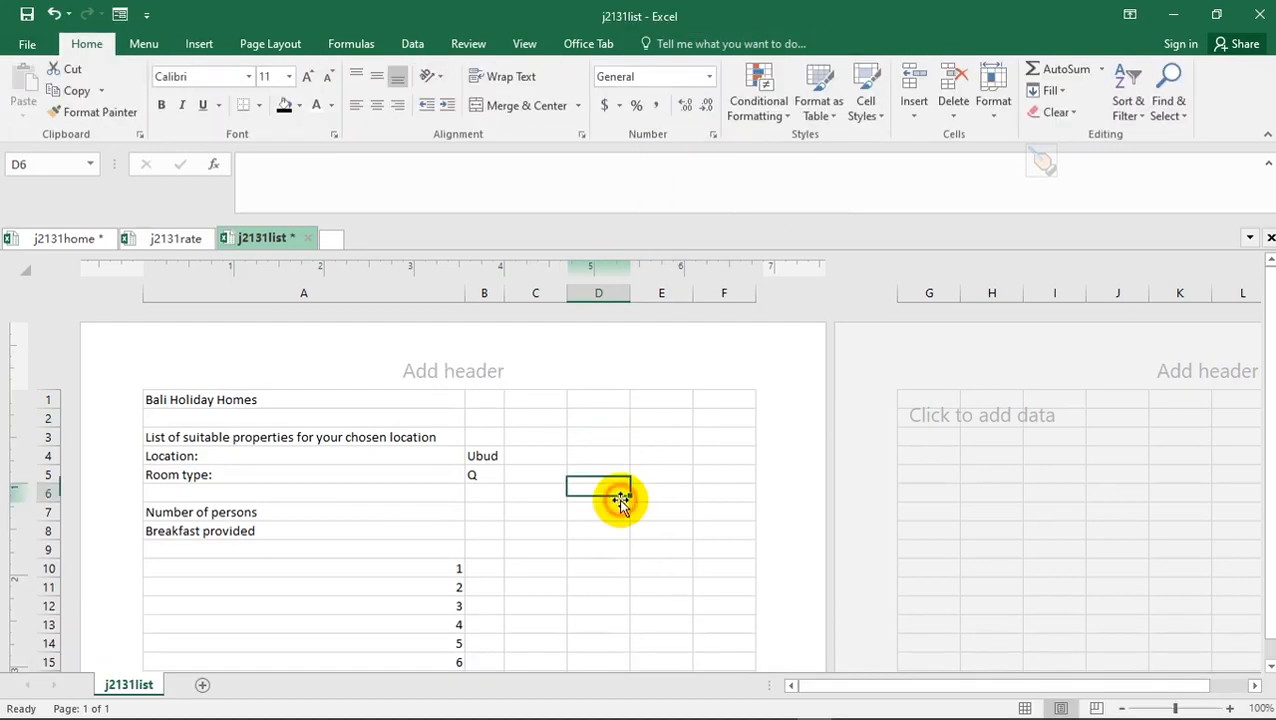
pyautogui.click(214, 377)
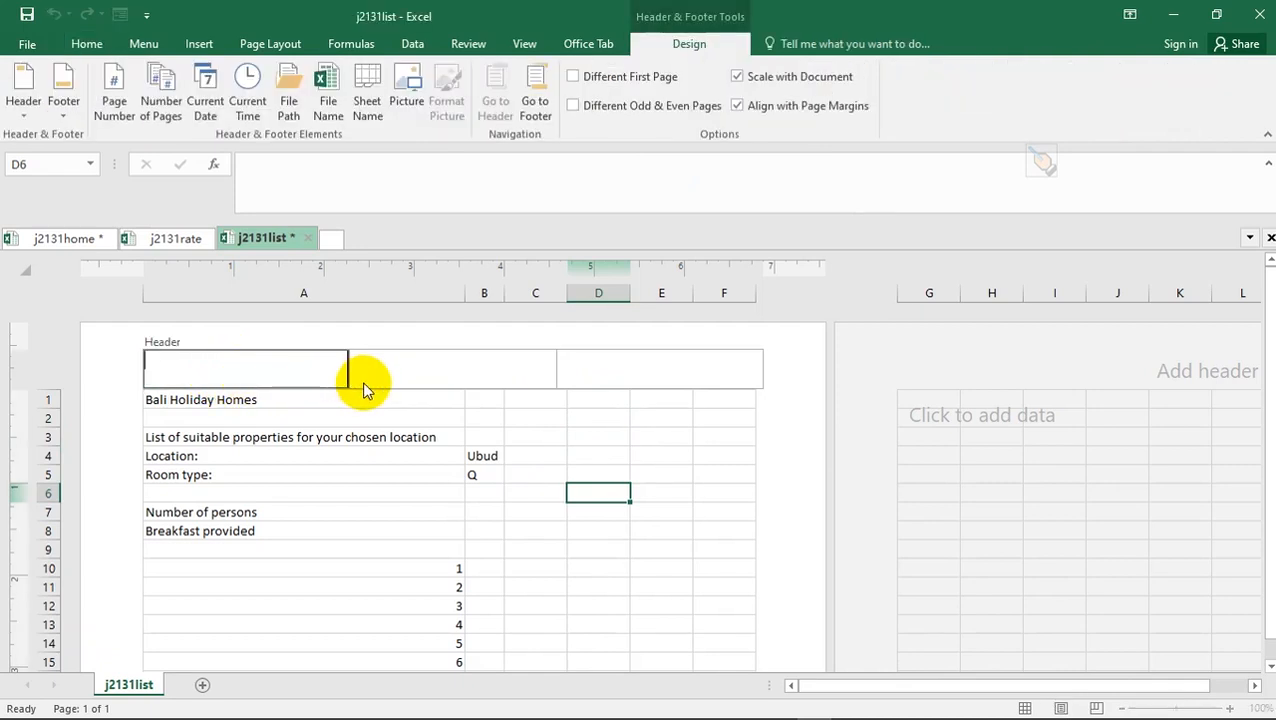
pyautogui.hotkey('alt', 'Tab')
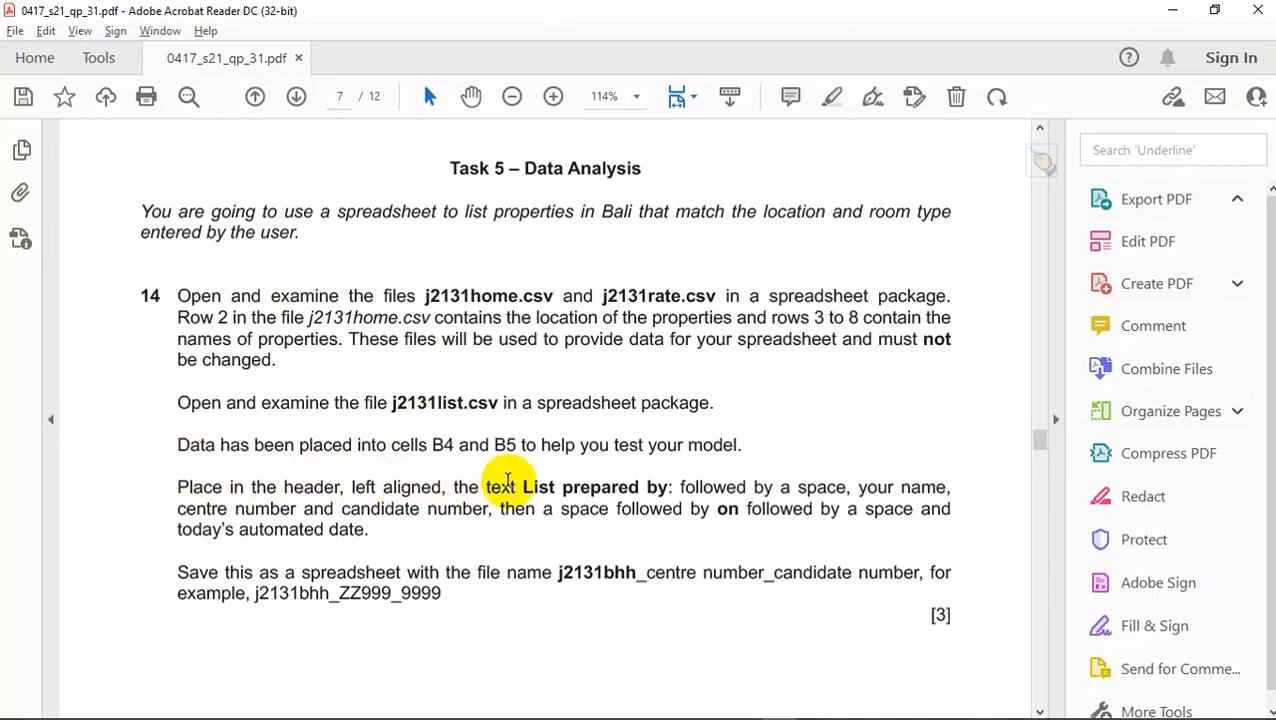
# - Copy the 'List prepared by' header line from Notepad and go back to Excel
pyautogui.hotkey('alt', 'Tab')
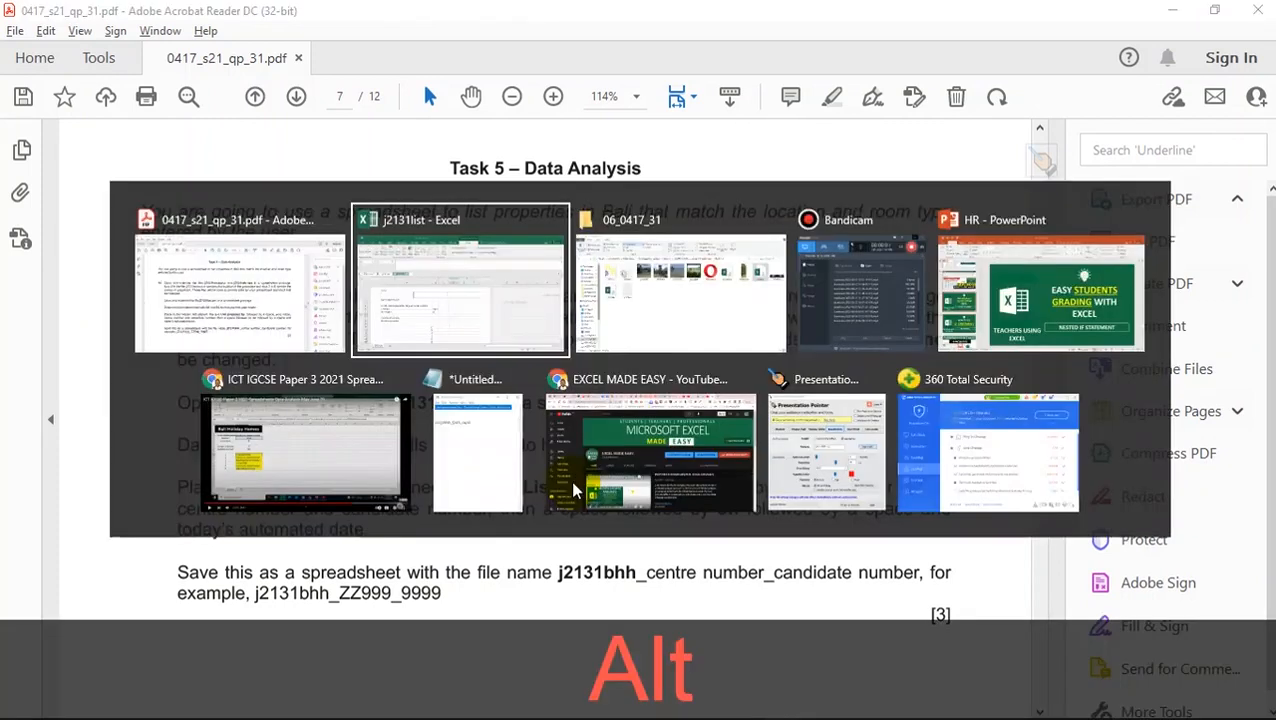
pyautogui.click(459, 457)
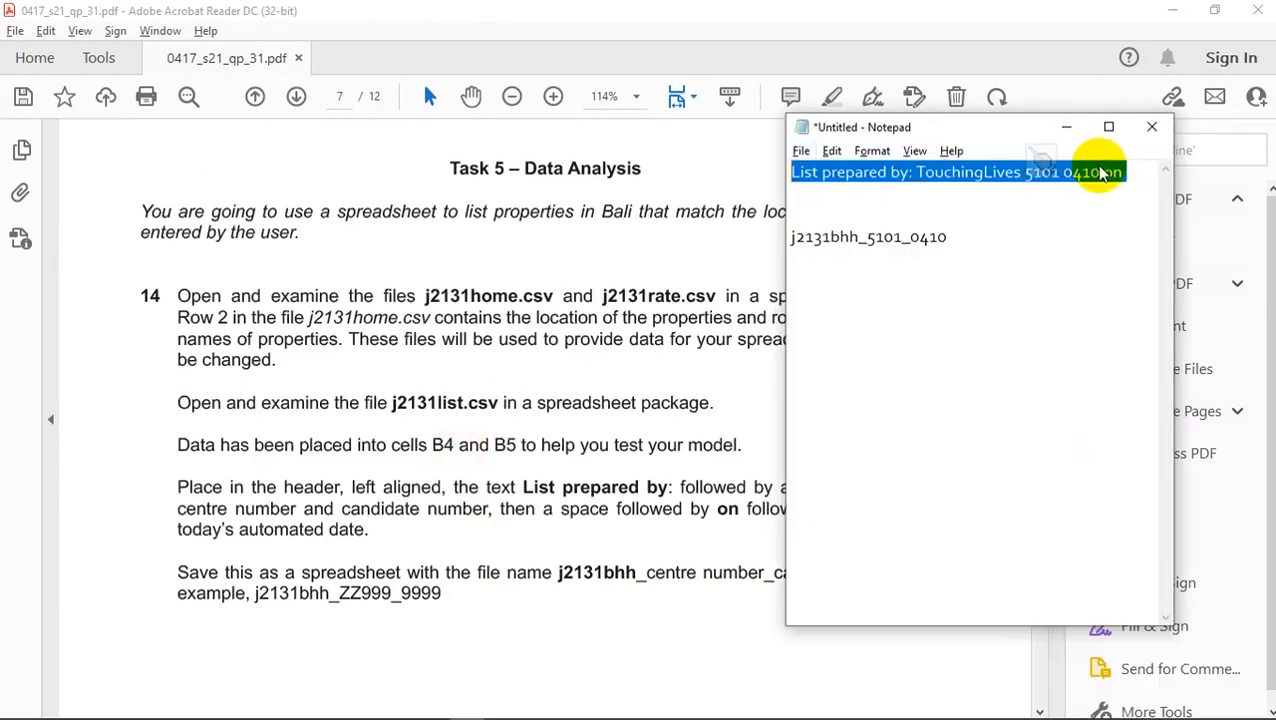
pyautogui.hotkey('ctrl', 'c')
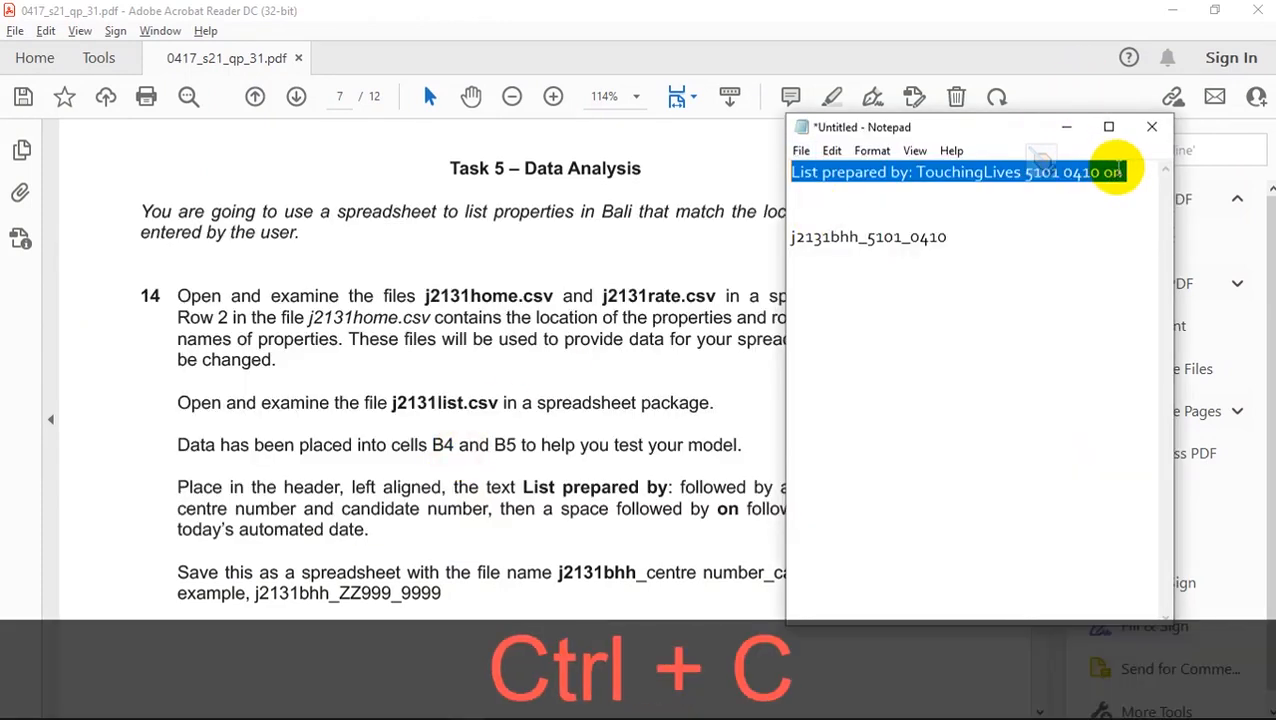
pyautogui.hotkey('alt', 'Tab')
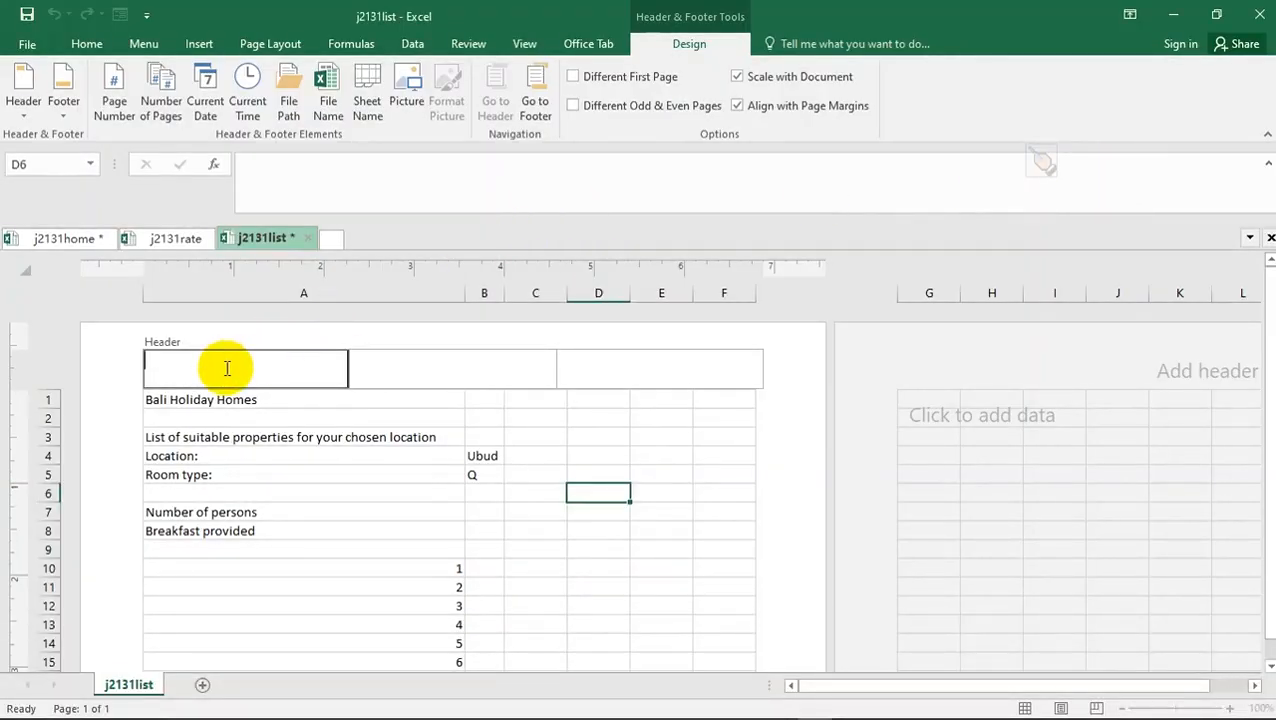
# - Paste the 'List prepared by' line into the left header and append an automatic Current Date
pyautogui.click(227, 369)
pyautogui.hotkey('ctrl', 'v')
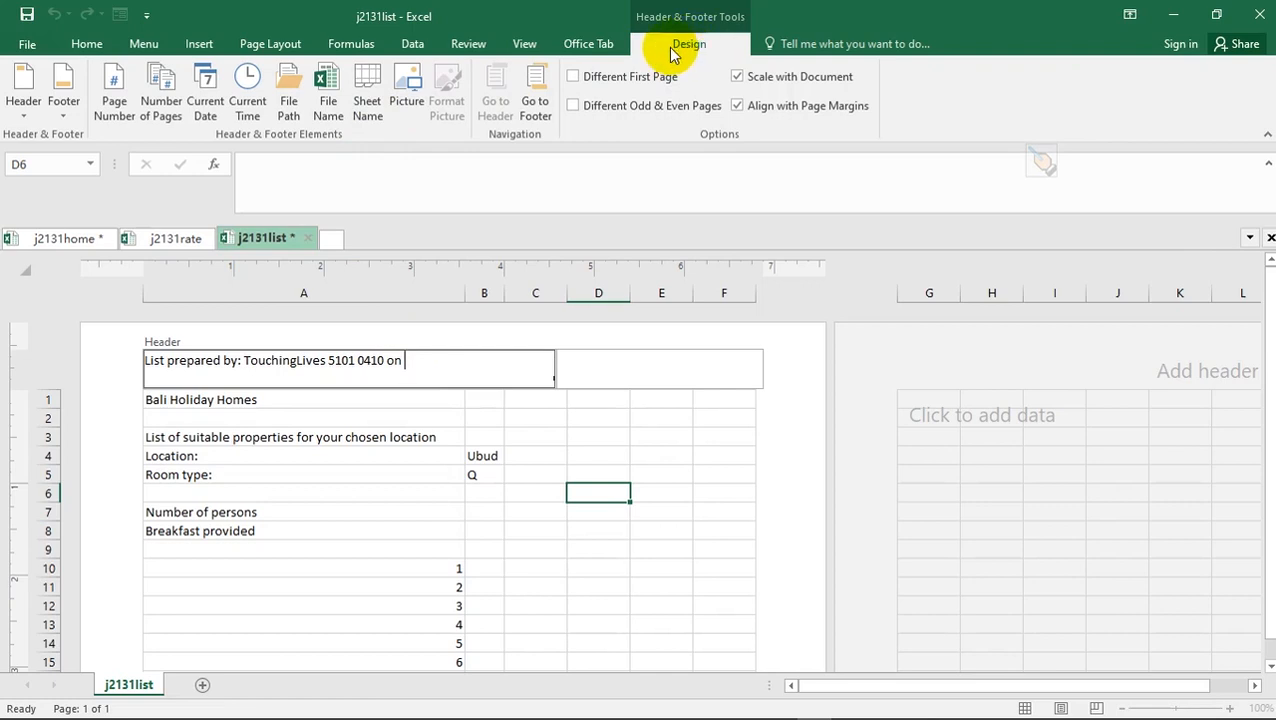
pyautogui.click(83, 43)
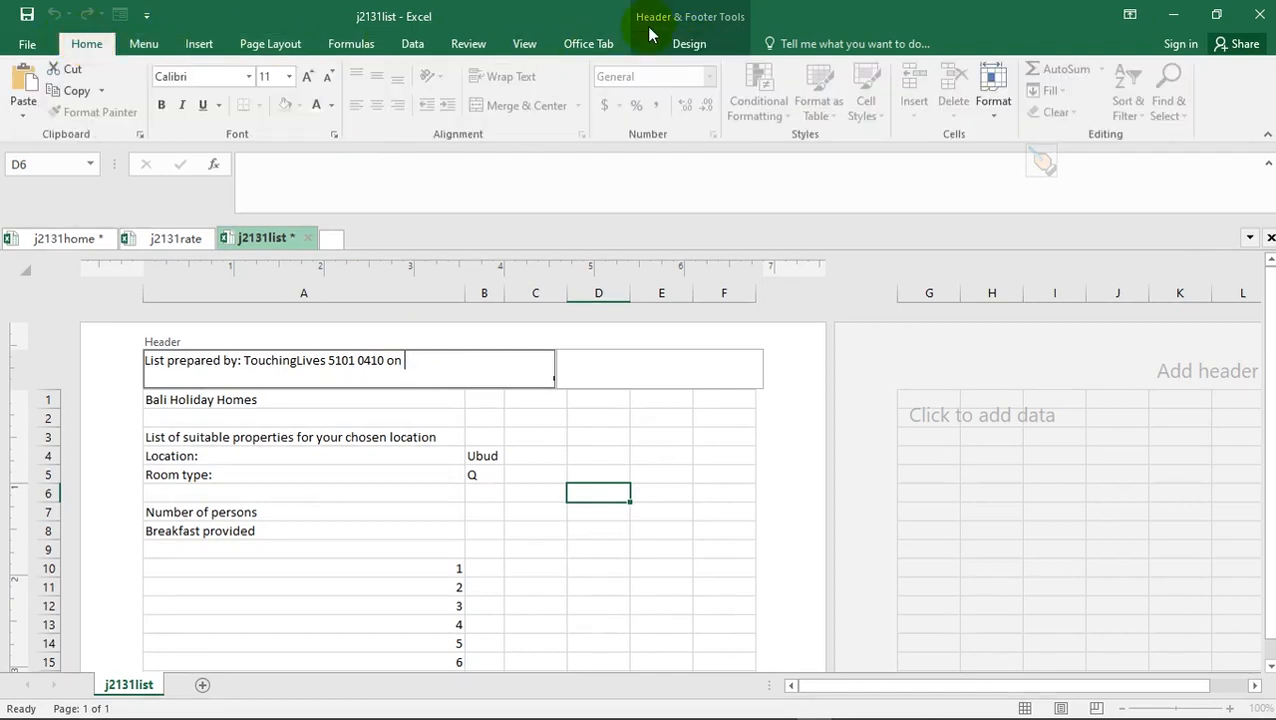
pyautogui.click(687, 42)
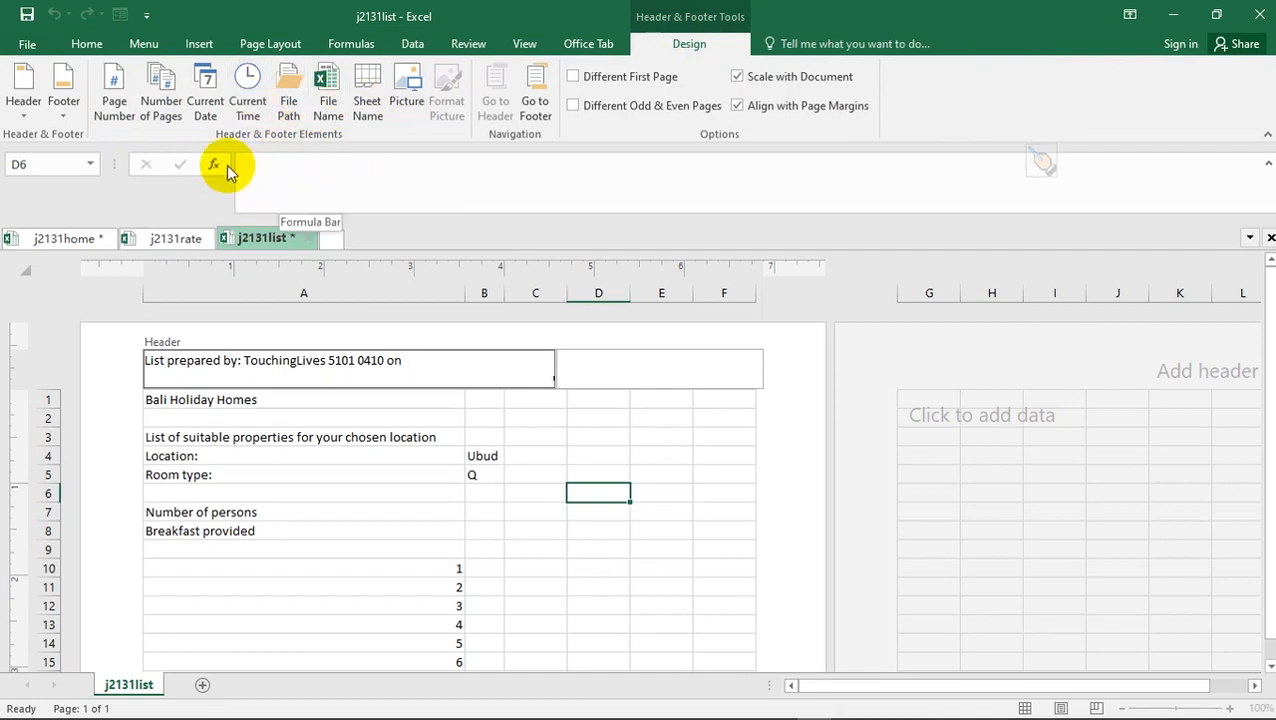
pyautogui.click(205, 110)
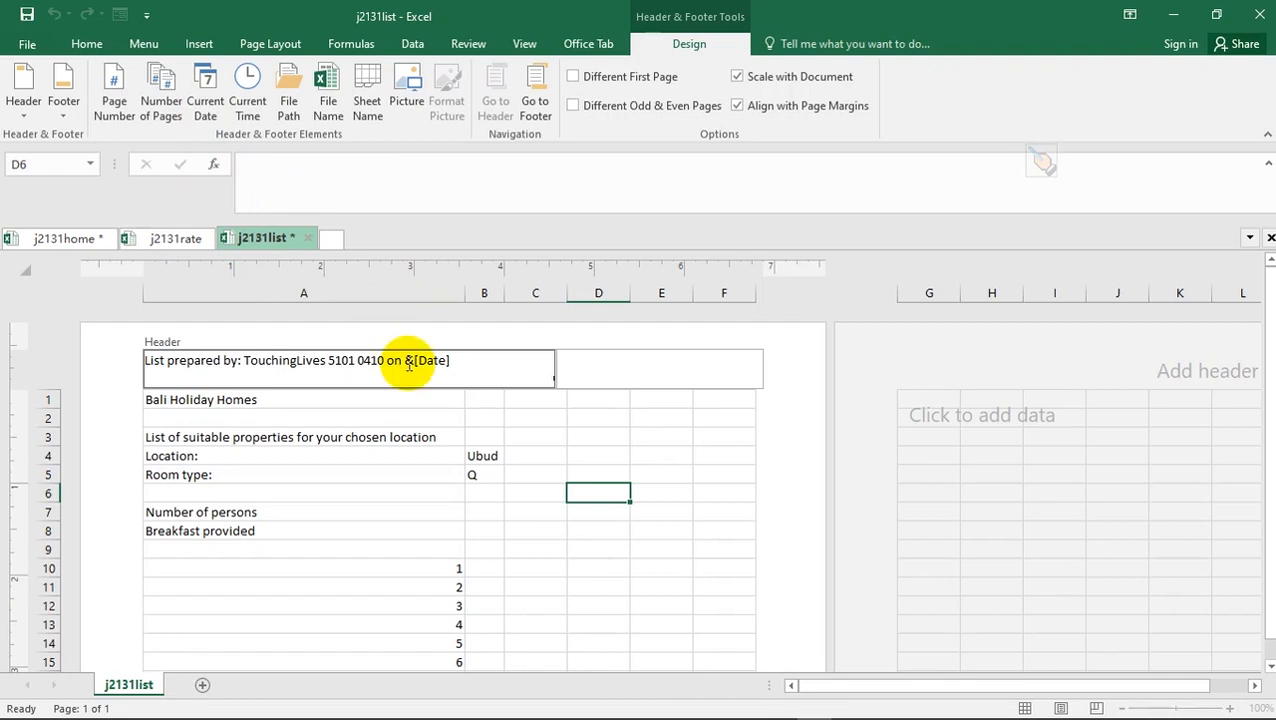
pyautogui.click(662, 474)
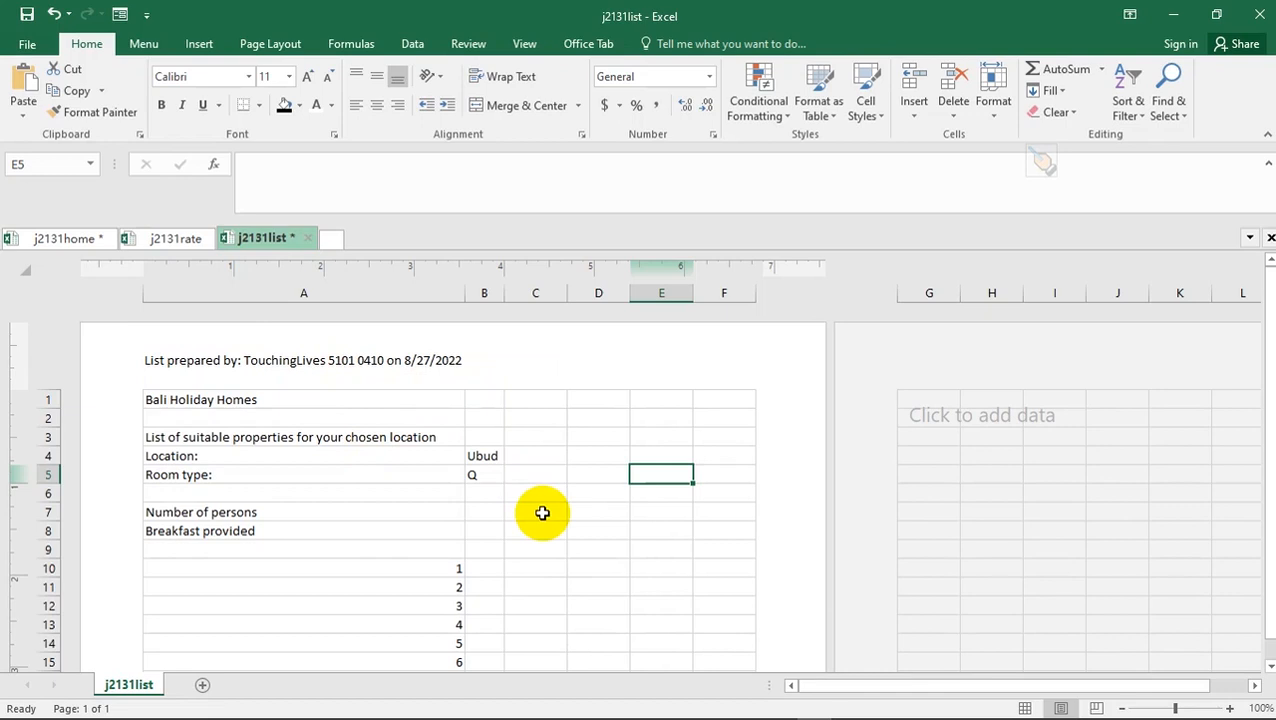
# - Scroll the exam PDF to question 14's save instruction
pyautogui.hotkey('alt', 'Tab')
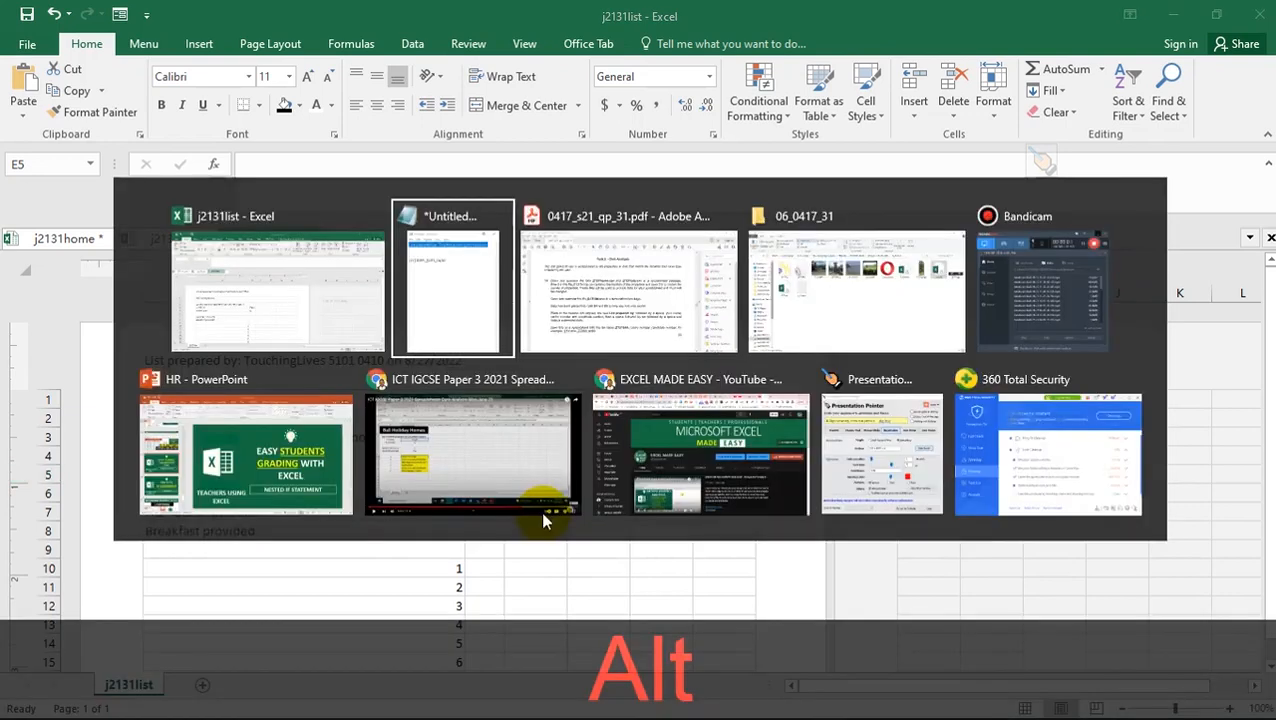
pyautogui.hotkey('alt', 'Tab')
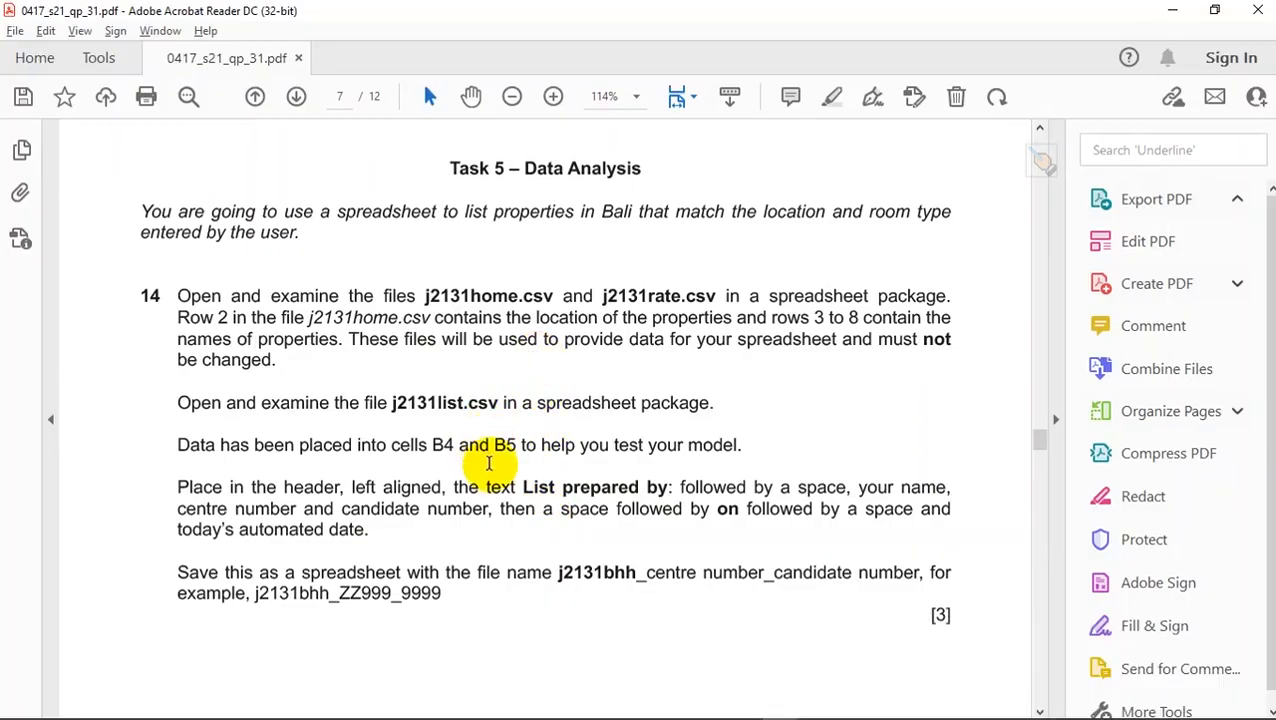
pyautogui.scroll(-1, 460, 490)
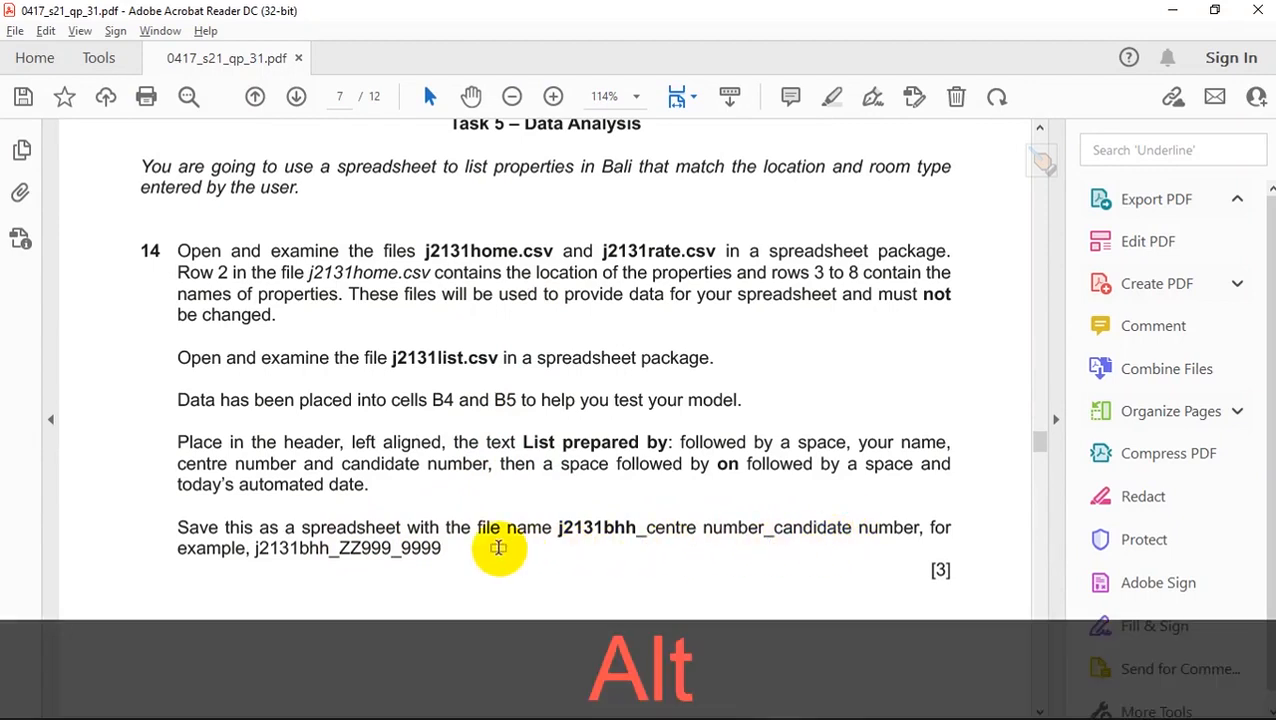
# - Copy the file name j2131bhh_5101_0410 from the notes and switch back to Excel
pyautogui.hotkey('alt', 'Tab')
pyautogui.press('Tab')
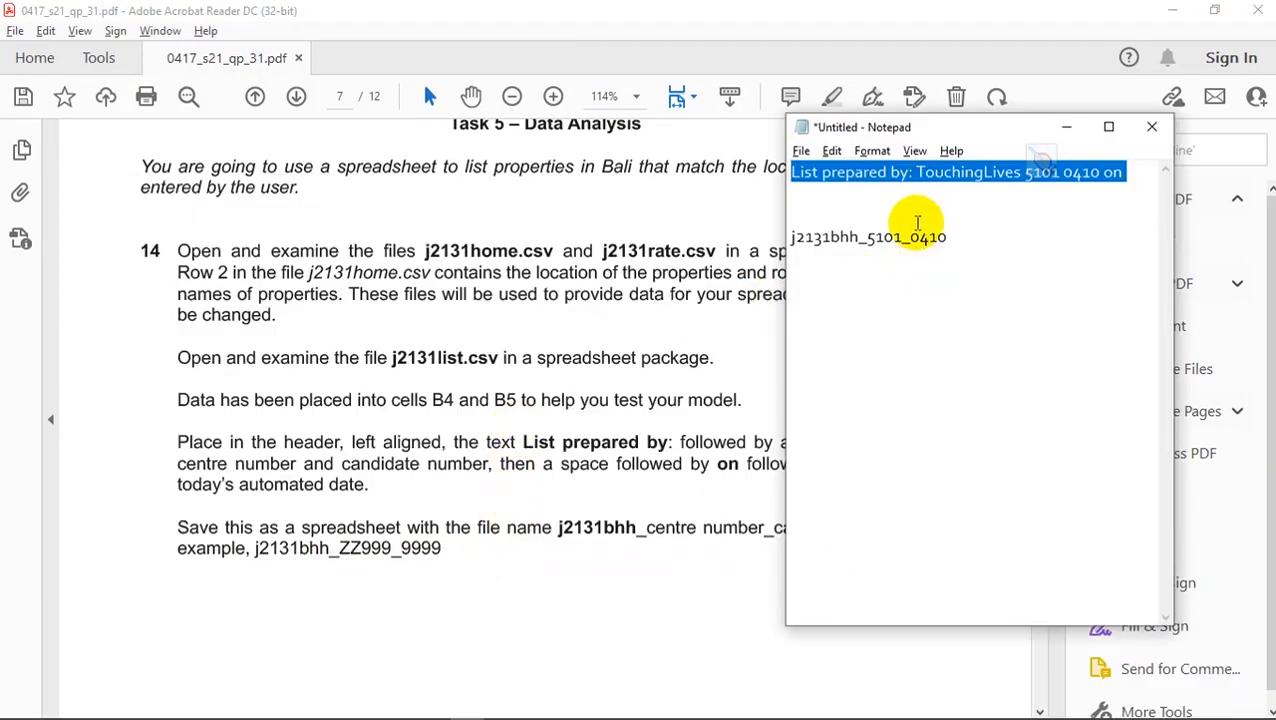
pyautogui.moveTo(948, 237); pyautogui.dragTo(789, 232)
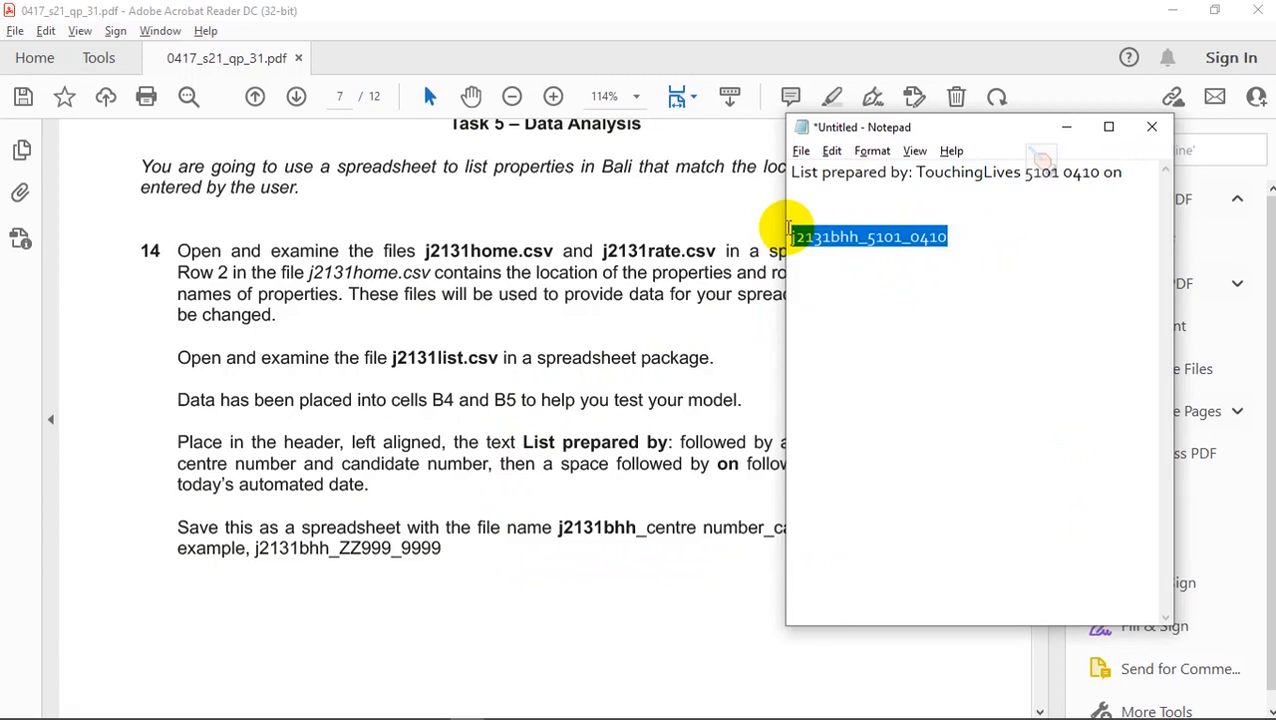
pyautogui.hotkey('ctrl', 'c')
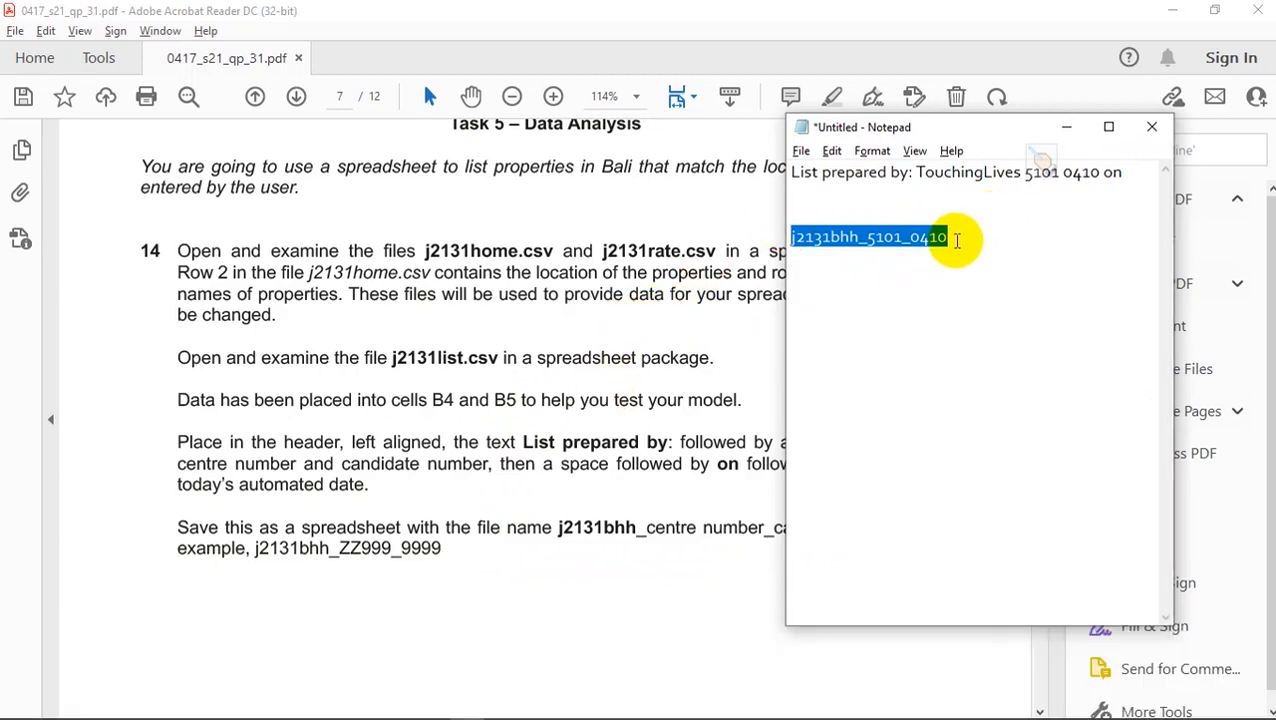
pyautogui.click(960, 238)
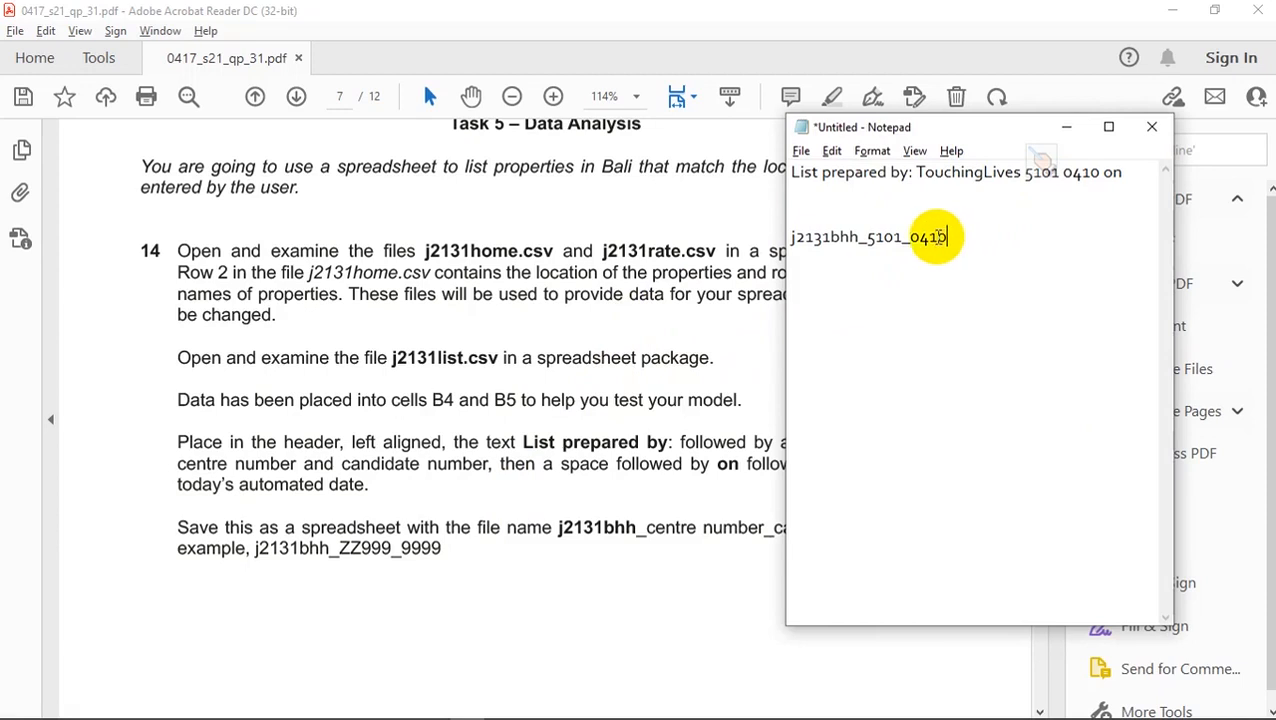
pyautogui.click(625, 480)
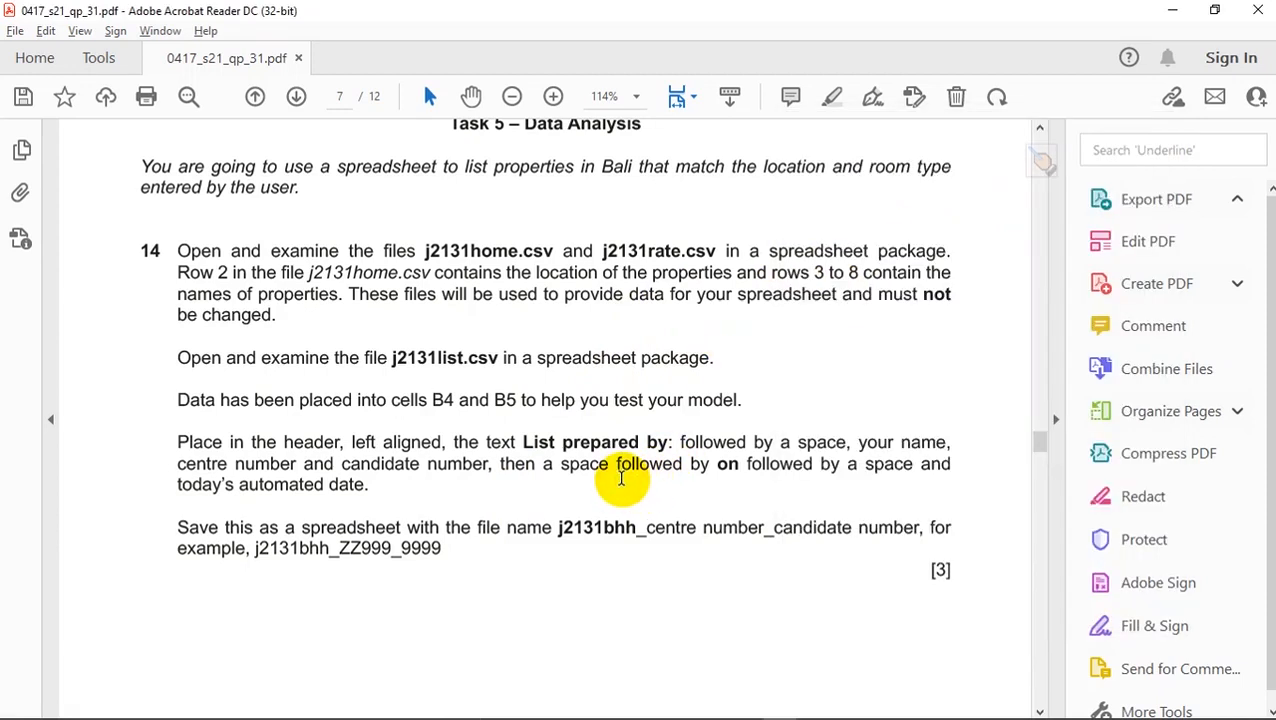
pyautogui.hotkey('alt', 'Tab')
pyautogui.hotkey('alt', 'Tab')
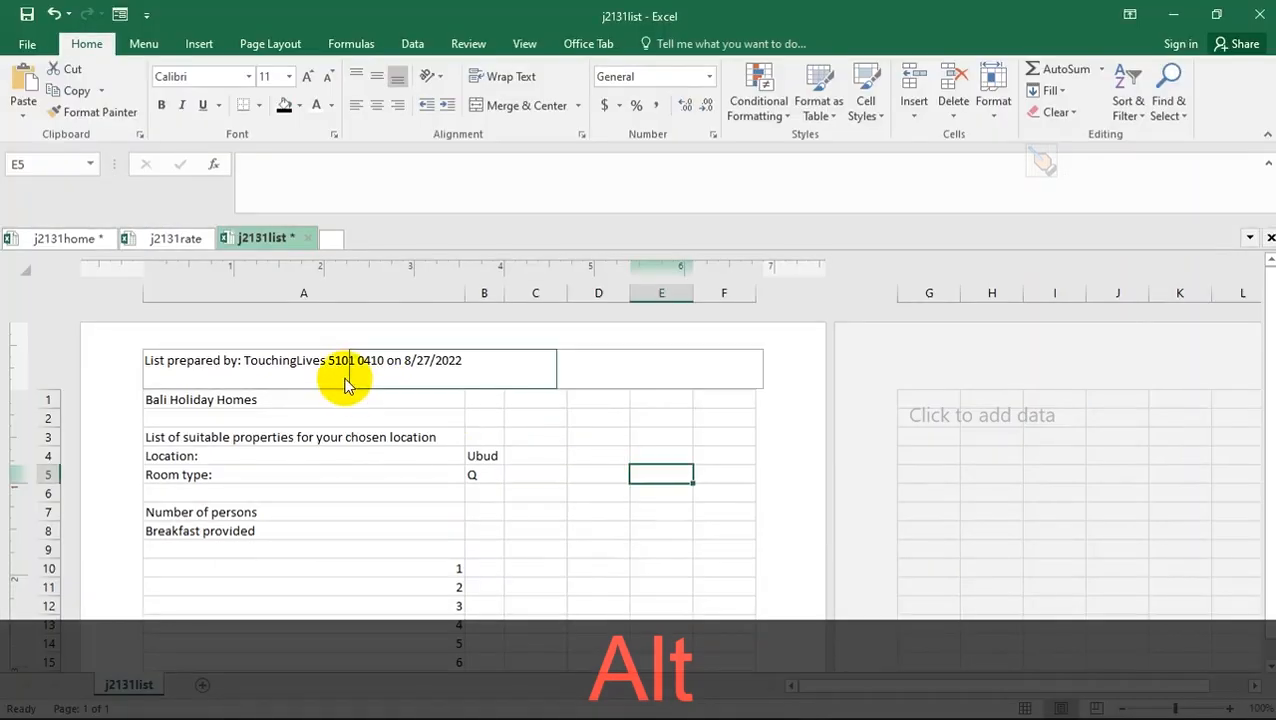
# - Save As into folder 06_0417_31 with type Excel Workbook and pasted name j2131bhh_5101_0410
pyautogui.click(29, 46)
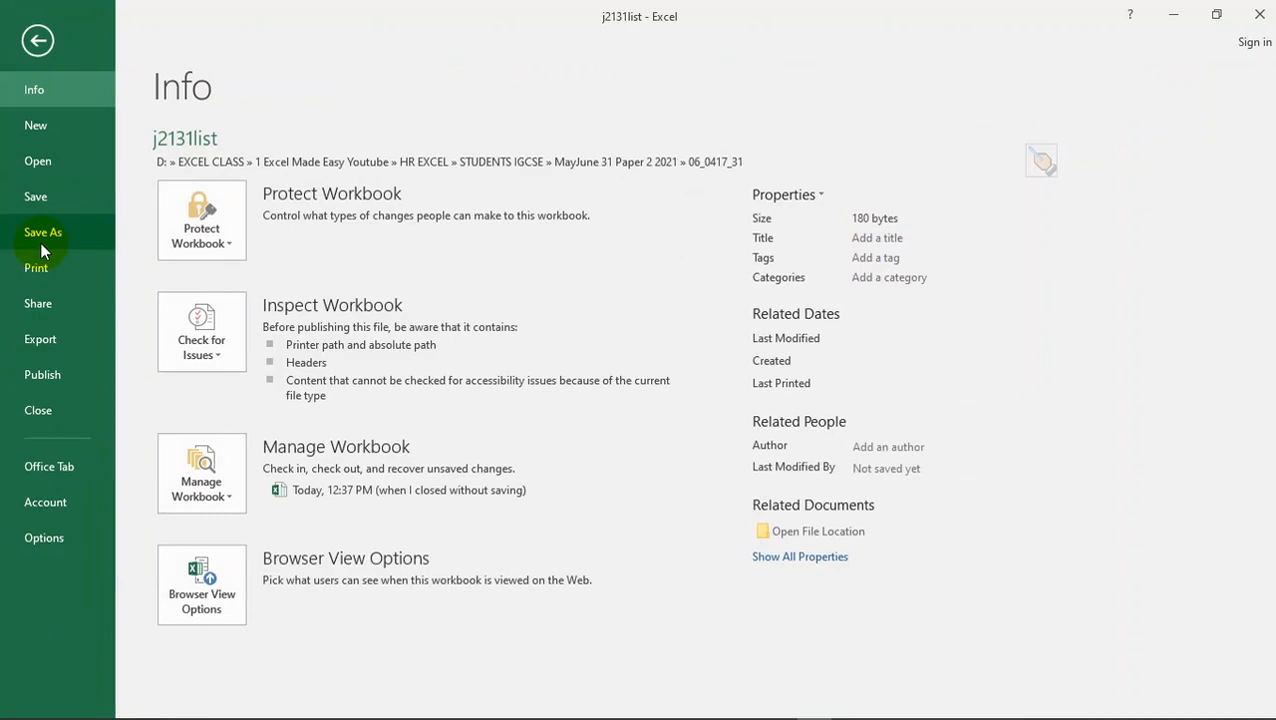
pyautogui.click(40, 233)
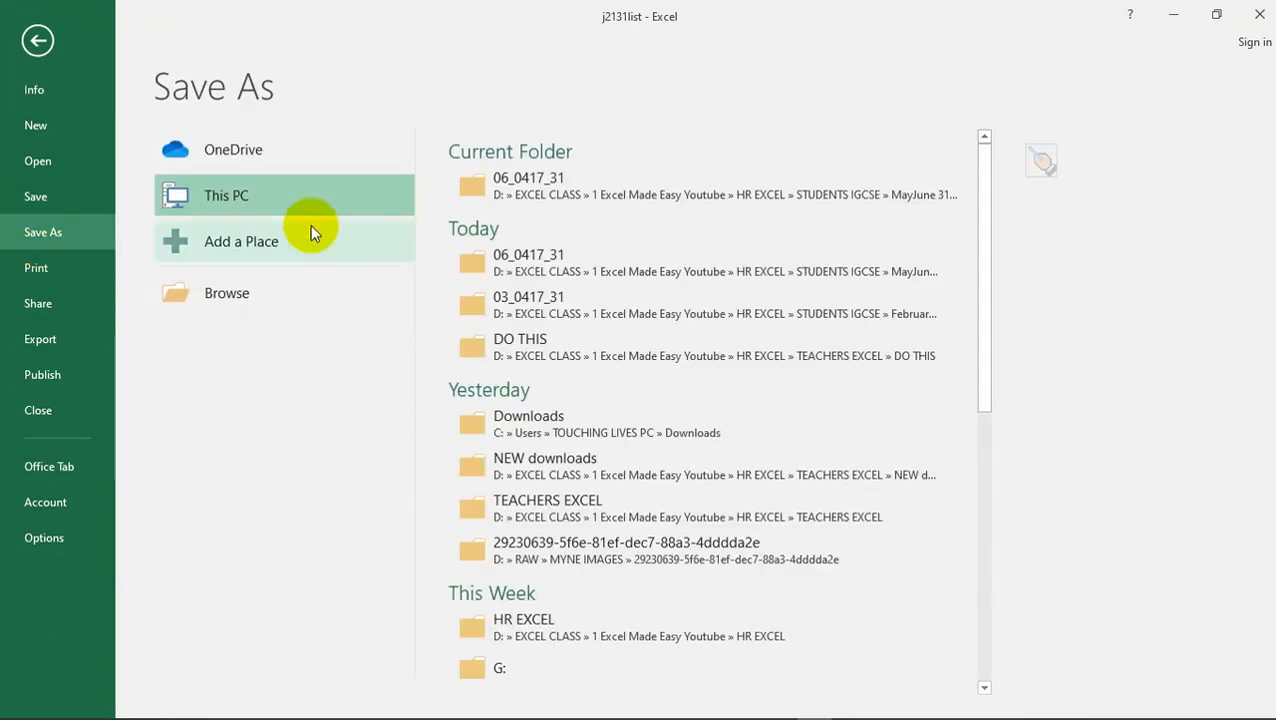
pyautogui.click(520, 203)
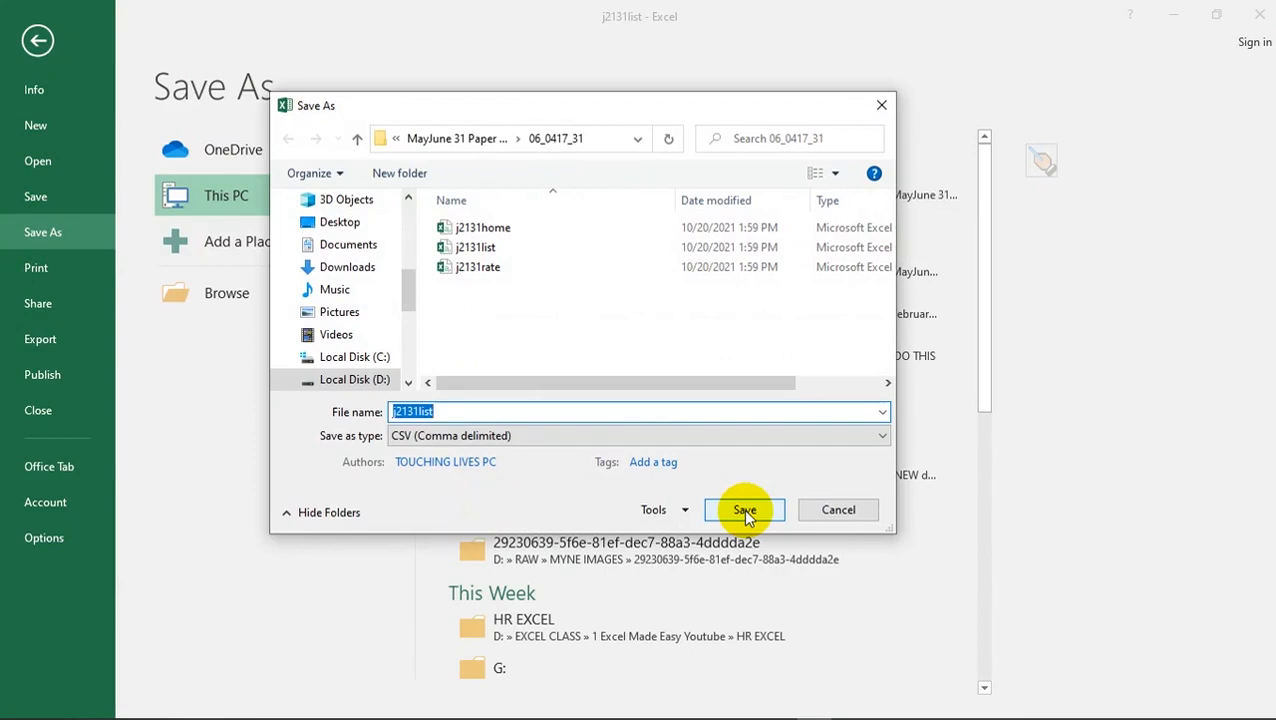
pyautogui.click(497, 443)
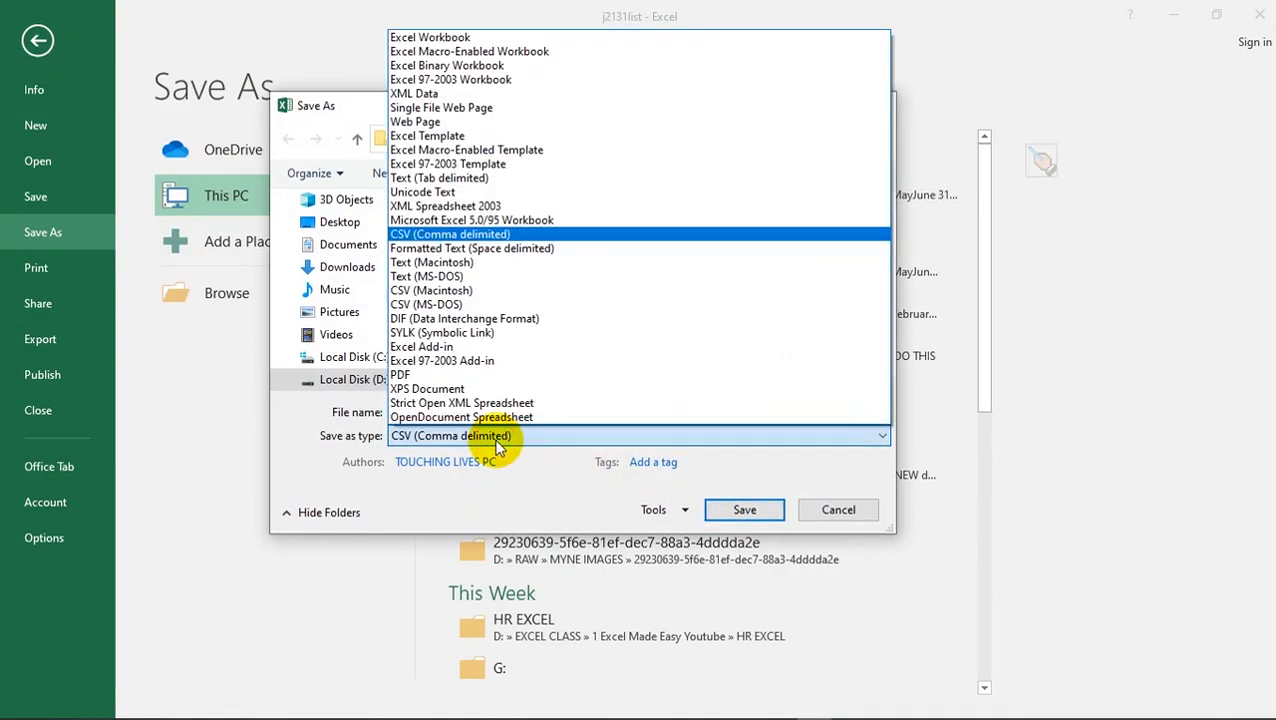
pyautogui.click(458, 37)
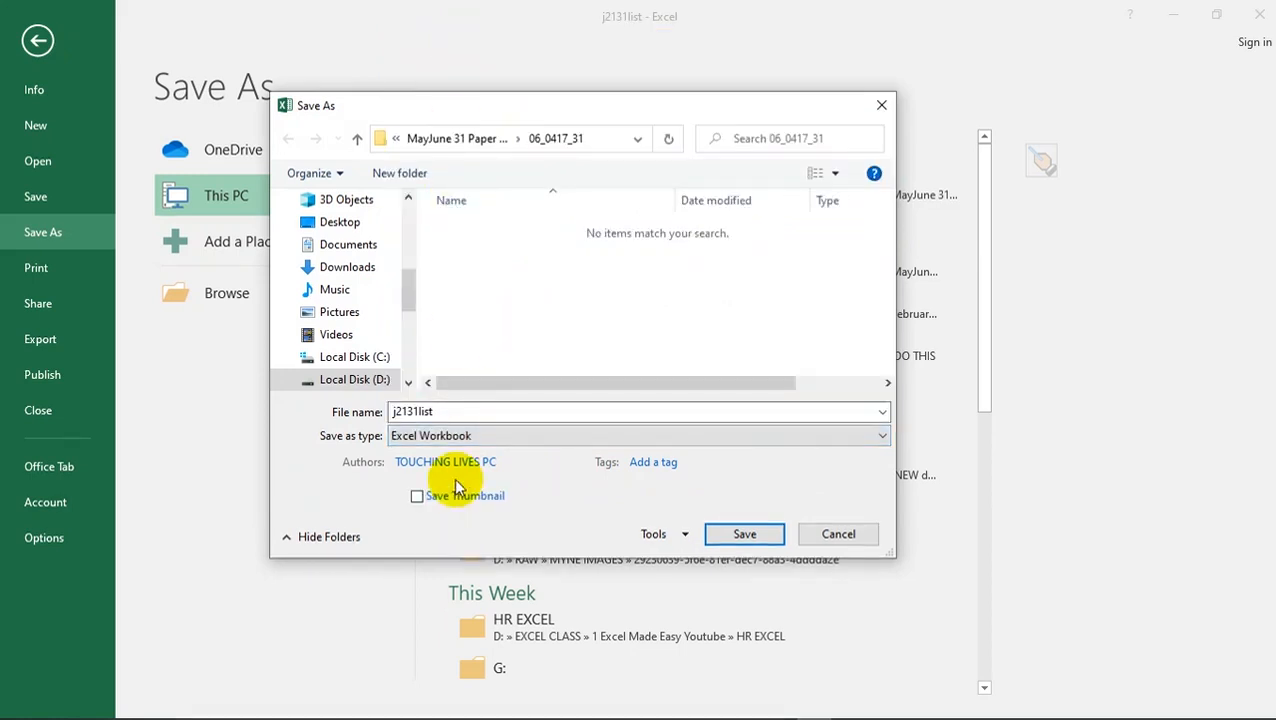
pyautogui.doubleClick(440, 411)
pyautogui.hotkey('ctrl', 'v')
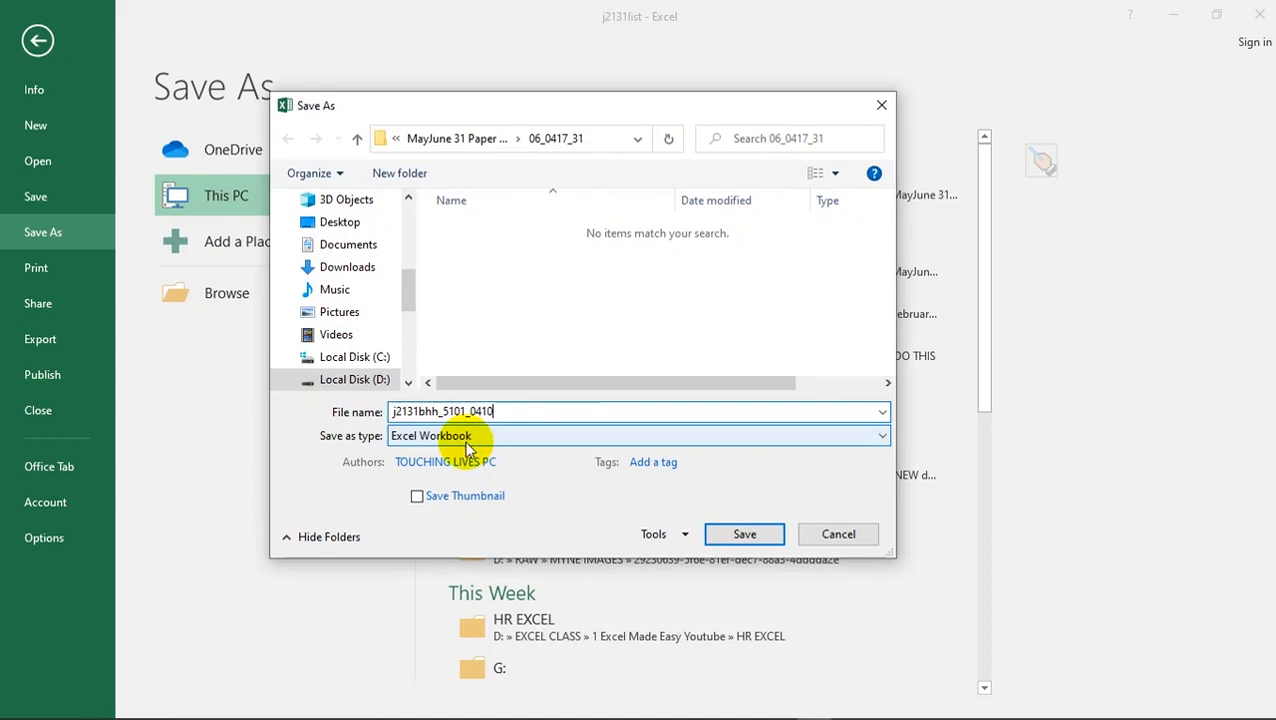
pyautogui.click(743, 535)
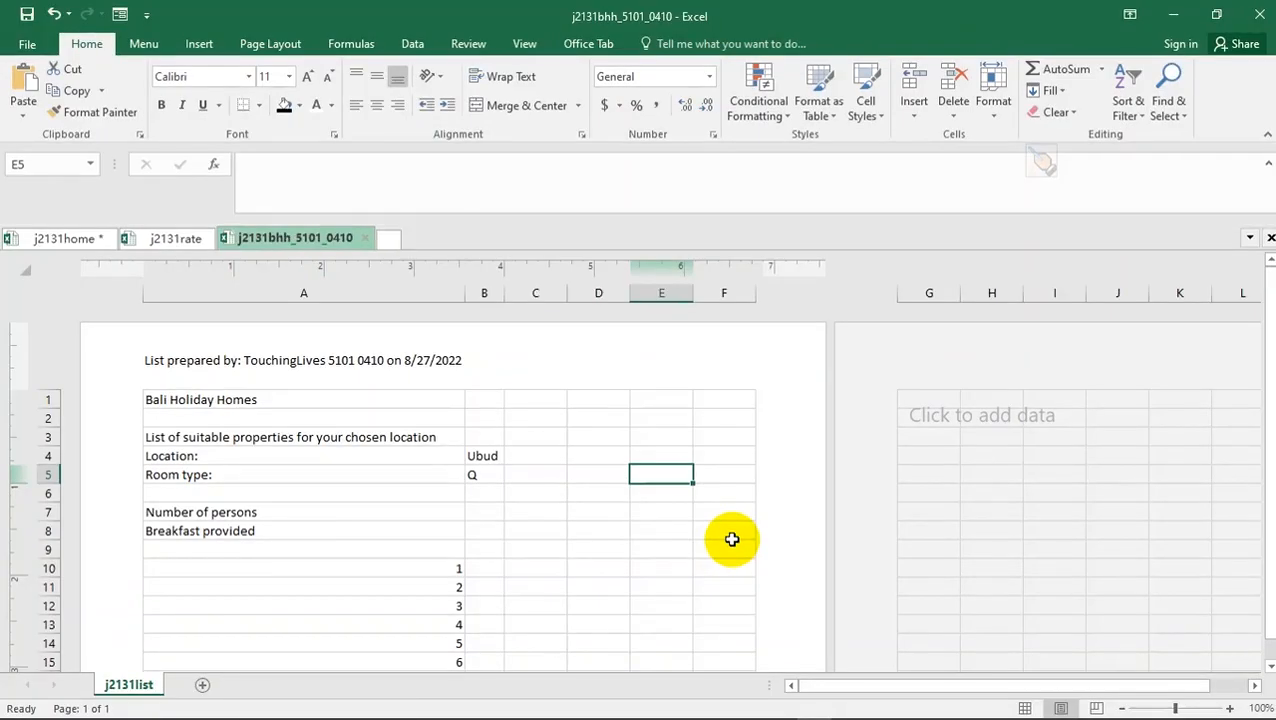
# - Switch to the exam PDF and scroll to question 14's instructions
pyautogui.click(535, 511)
pyautogui.scroll(-2, 528, 513)
pyautogui.hotkey('alt', 'Tab')
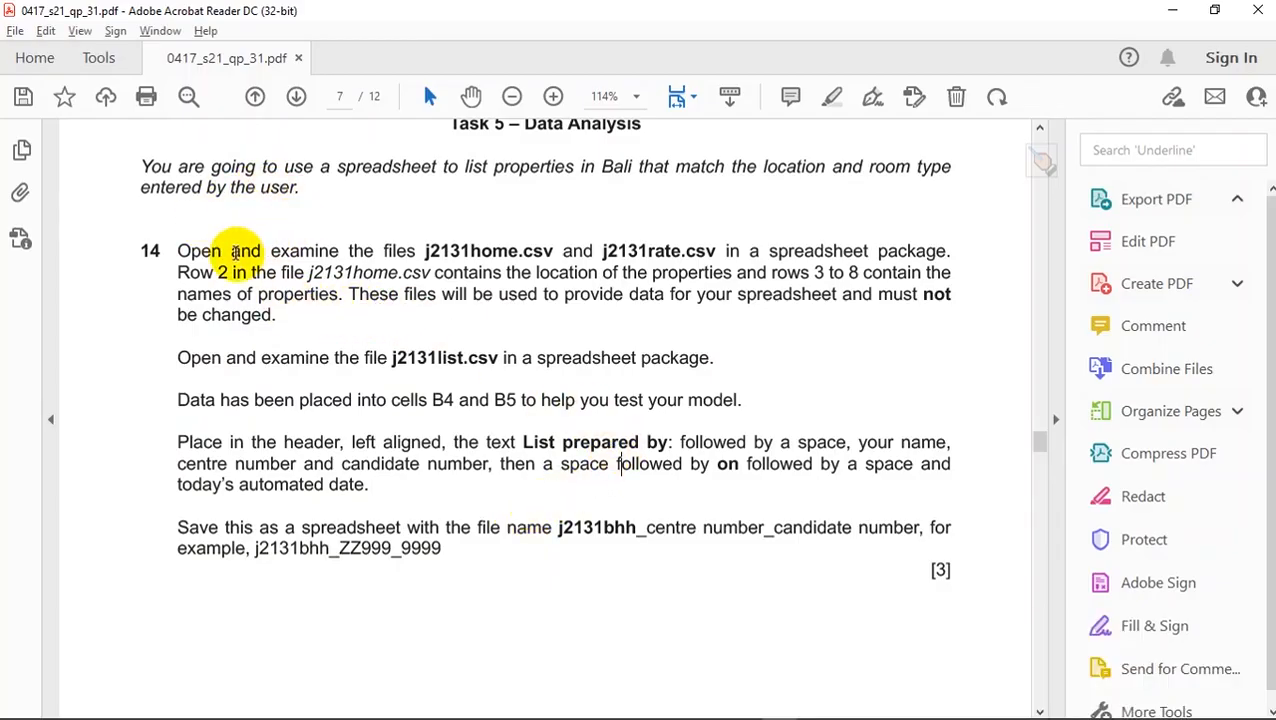
pyautogui.scroll(1, 245, 252)
pyautogui.scroll(5, 248, 253)
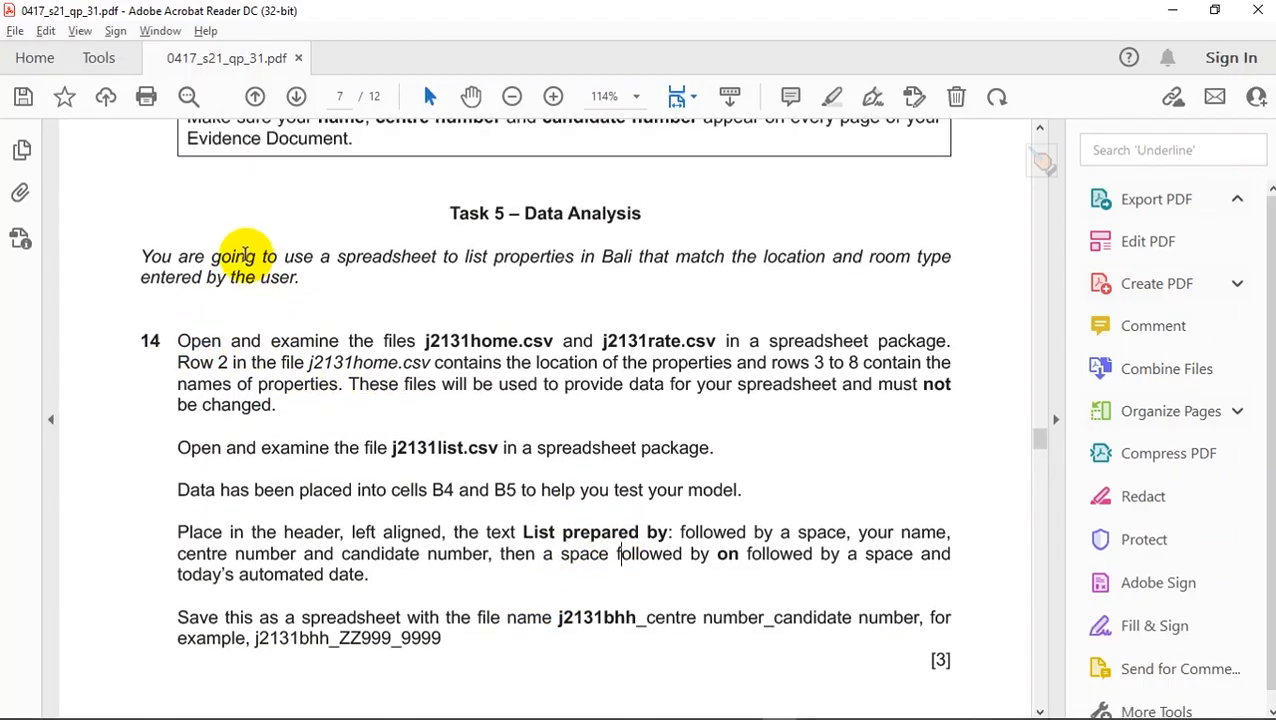
pyautogui.scroll(-1, 241, 254)
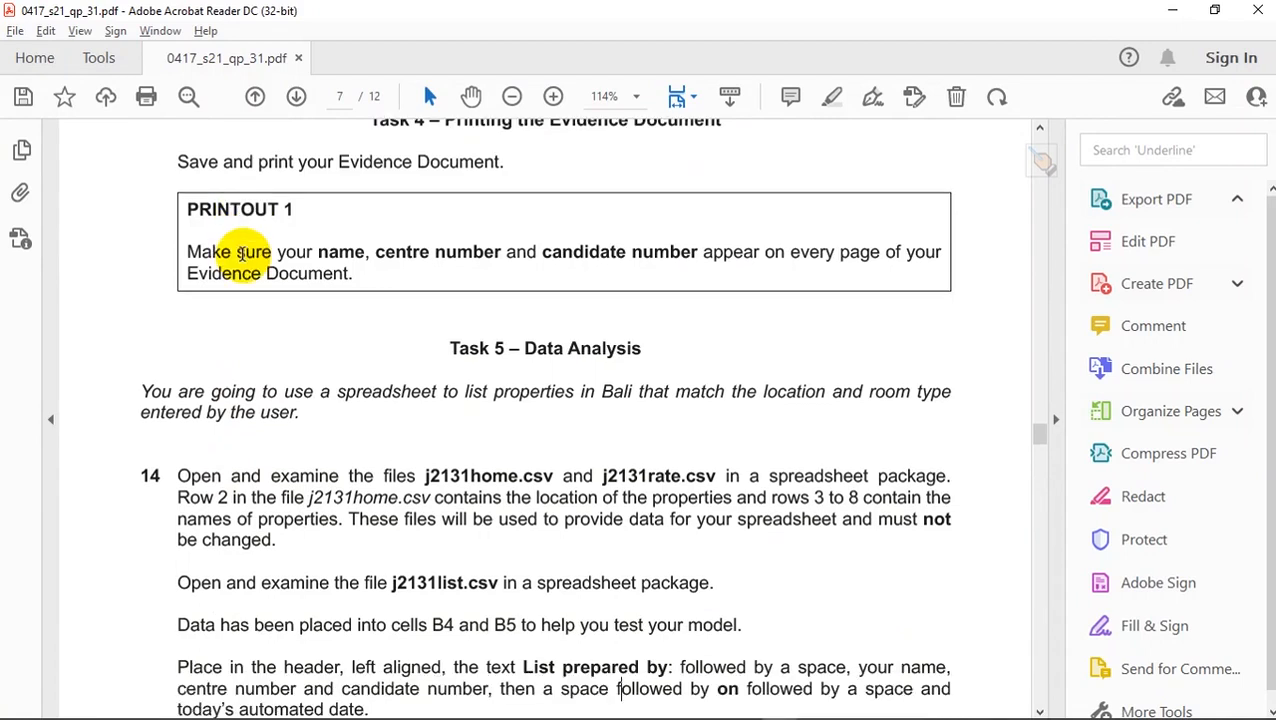
pyautogui.scroll(-3, 285, 248)
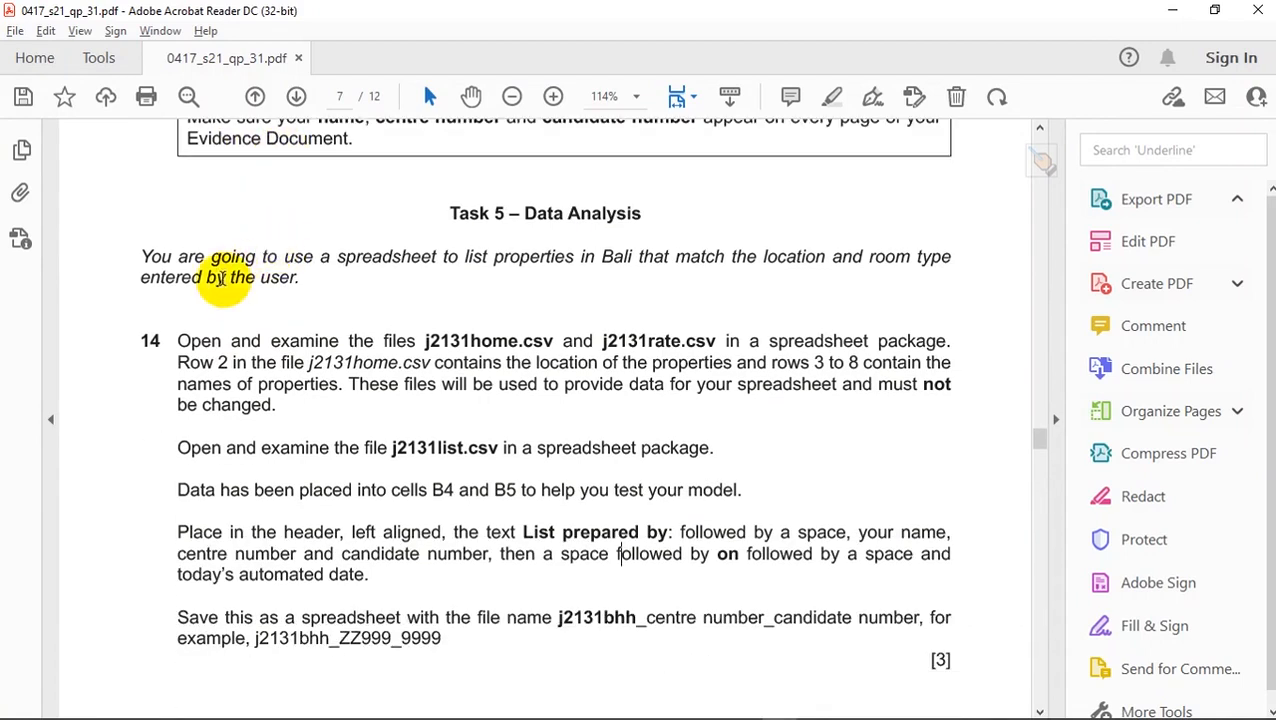
# - Highlight question 14's text in yellow and scroll down to page 8's question 15
pyautogui.moveTo(177, 340); pyautogui.dragTo(461, 672)
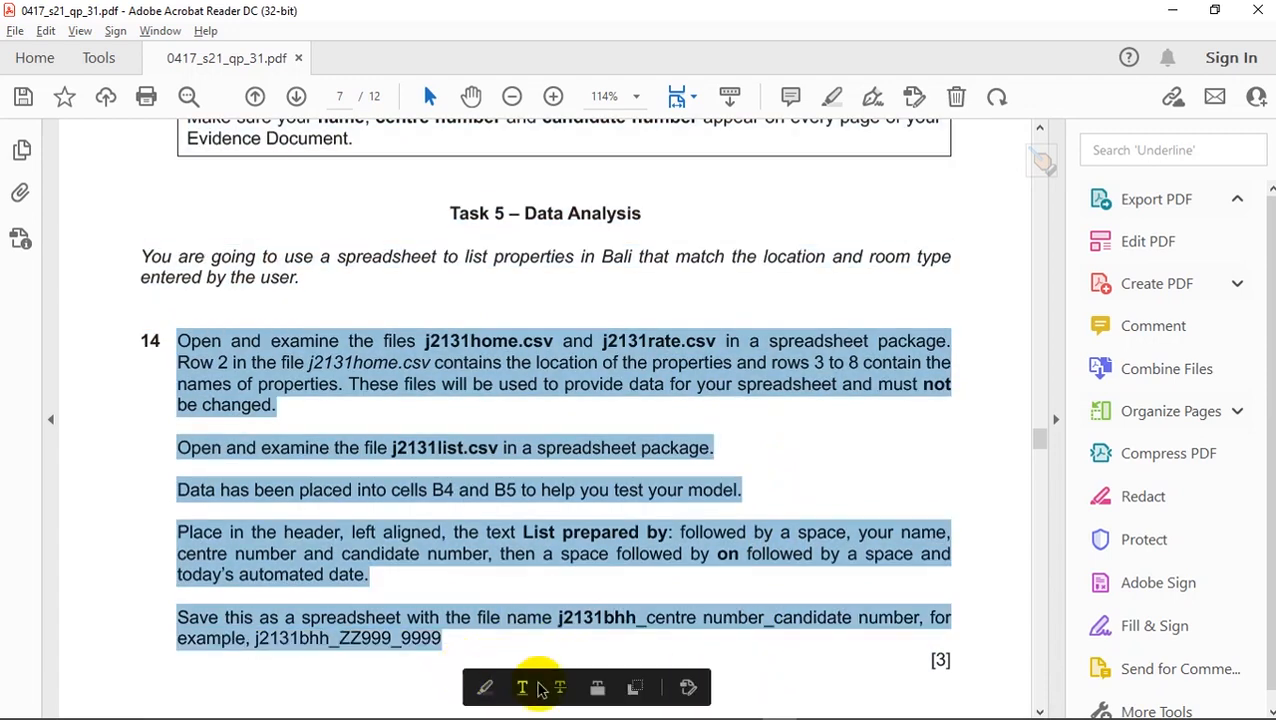
pyautogui.click(480, 687)
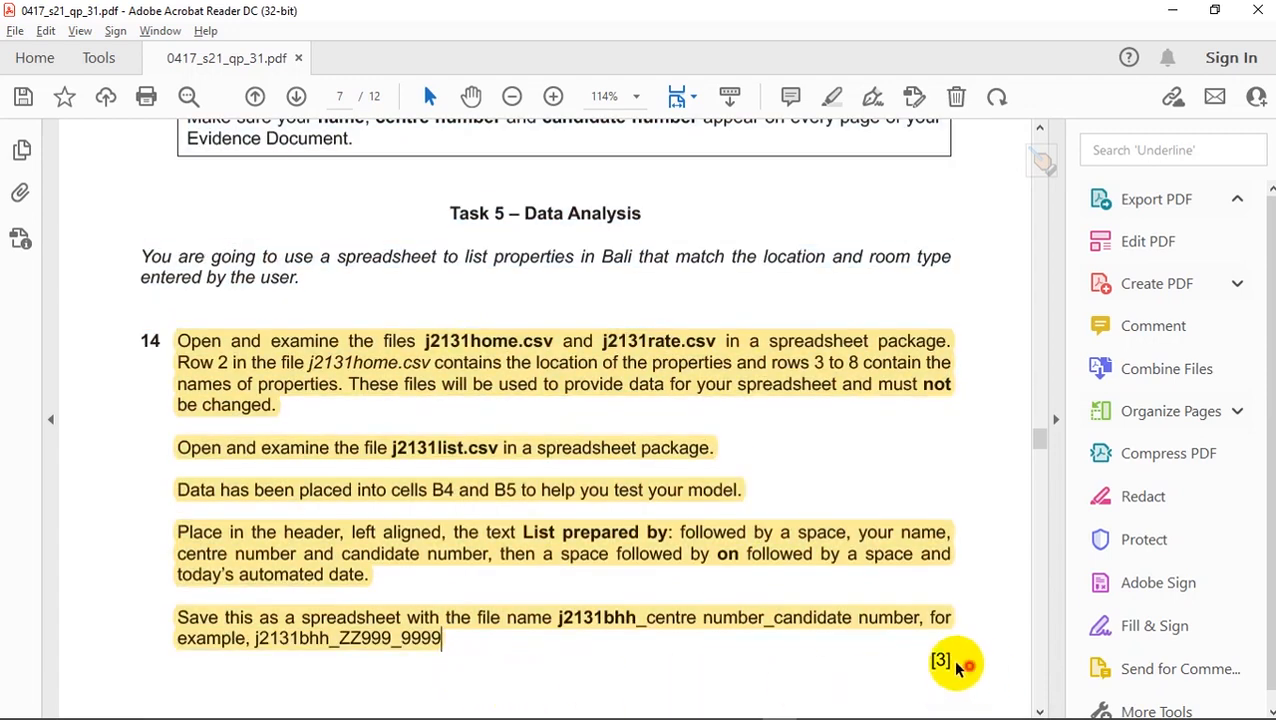
pyautogui.scroll(-3, 940, 650)
pyautogui.scroll(-12, 931, 495)
pyautogui.scroll(-6, 931, 499)
pyautogui.scroll(-5, 931, 499)
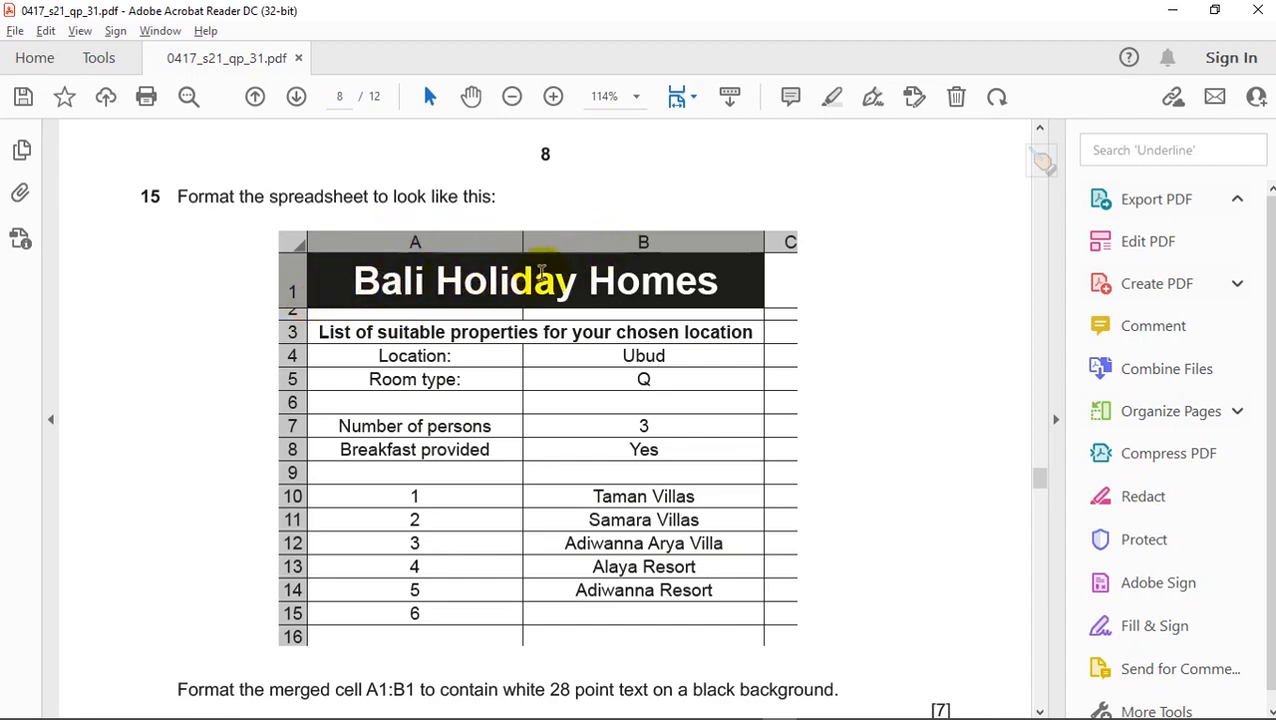
# - Read through questions 15 and 16 in the PDF, then switch back to Excel
pyautogui.scroll(-2, 597, 300)
pyautogui.scroll(-1, 597, 300)
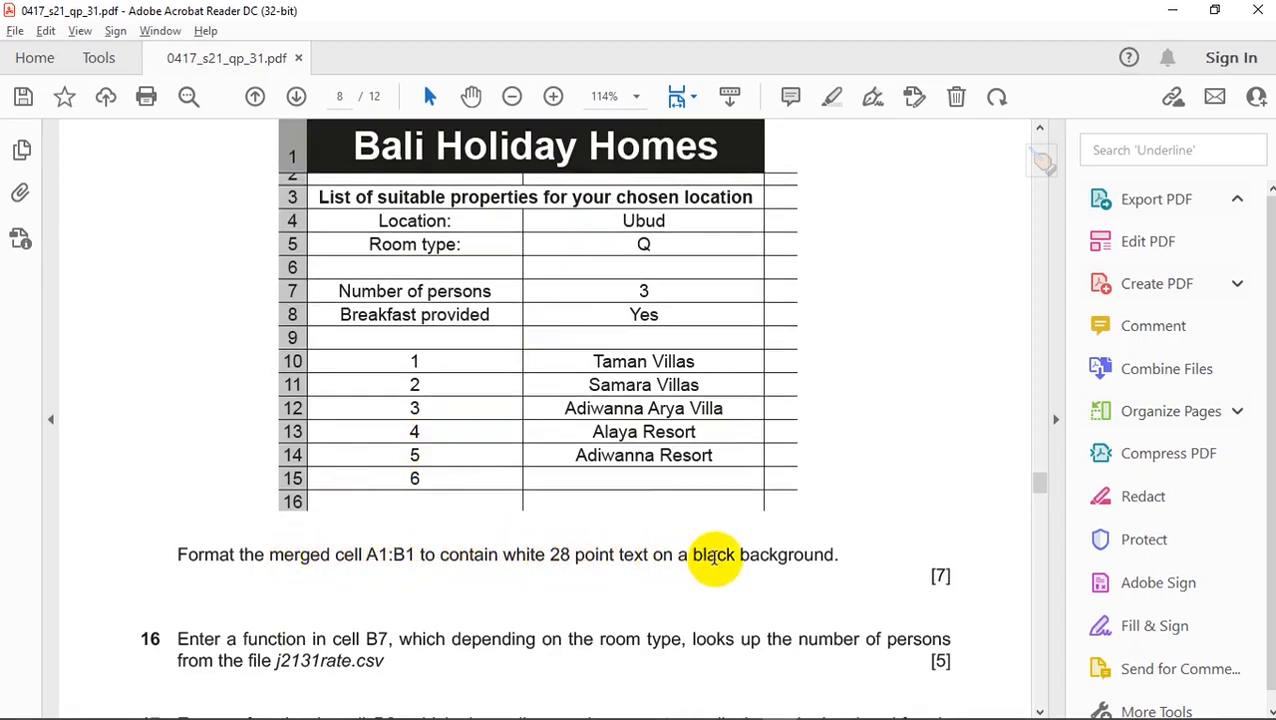
pyautogui.hotkey('alt', 'Tab')
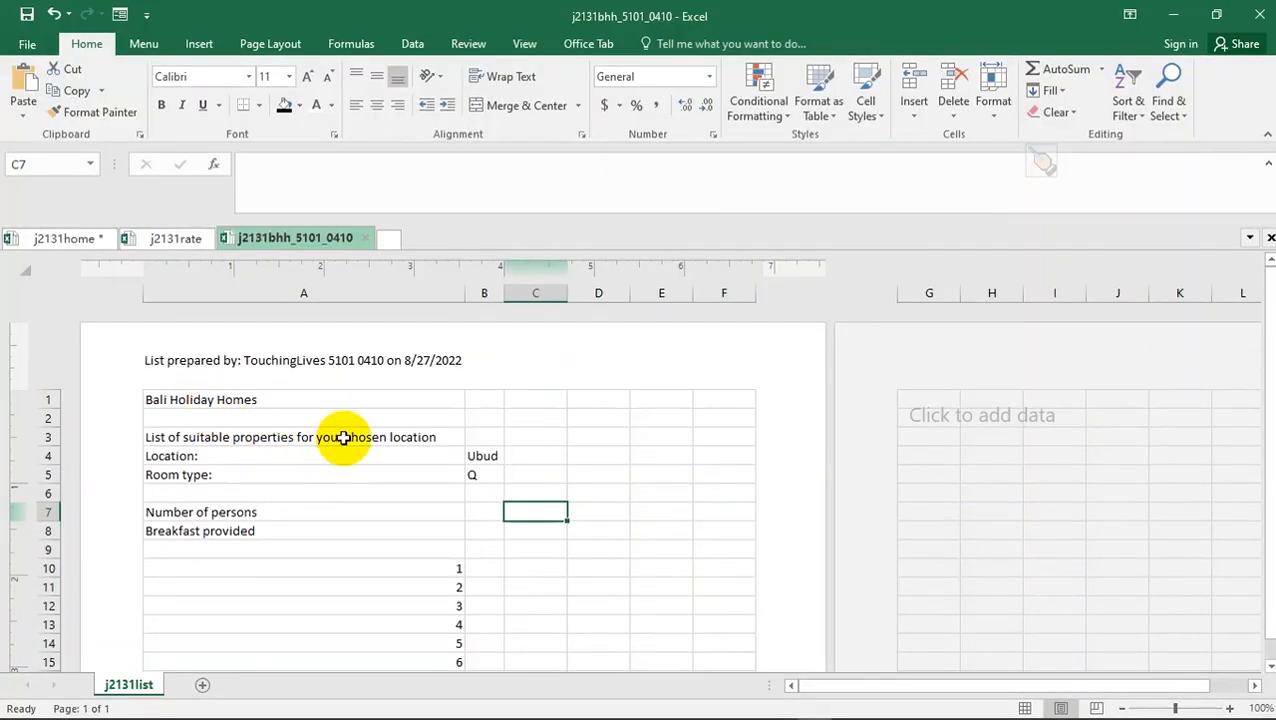
# - Return to Normal view and merge and centre the title across A1:B1
pyautogui.click(380, 424)
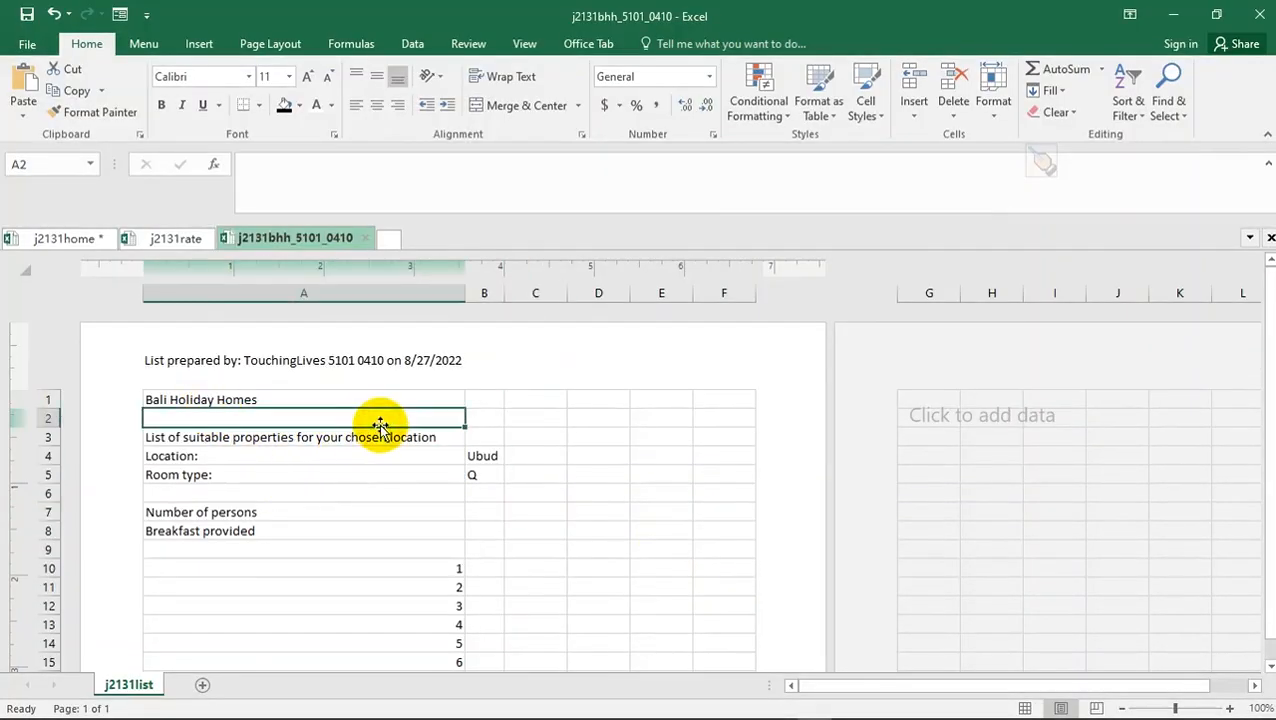
pyautogui.click(320, 454)
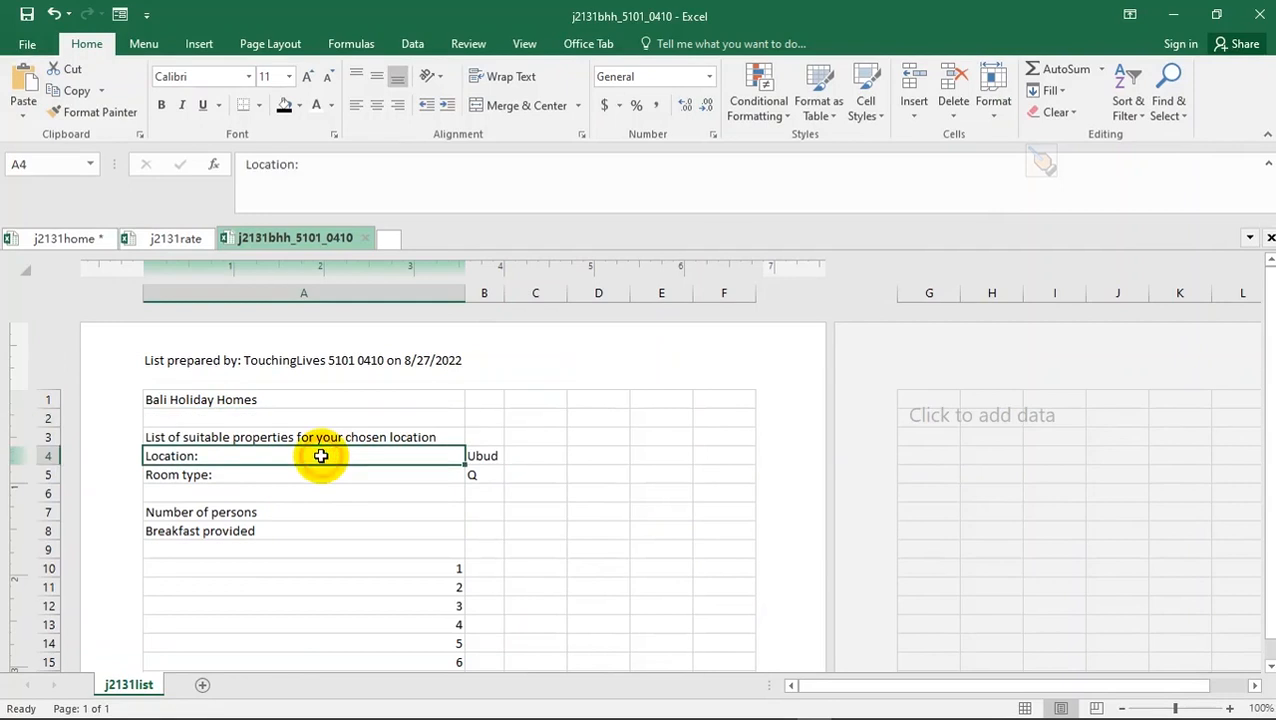
pyautogui.click(1025, 708)
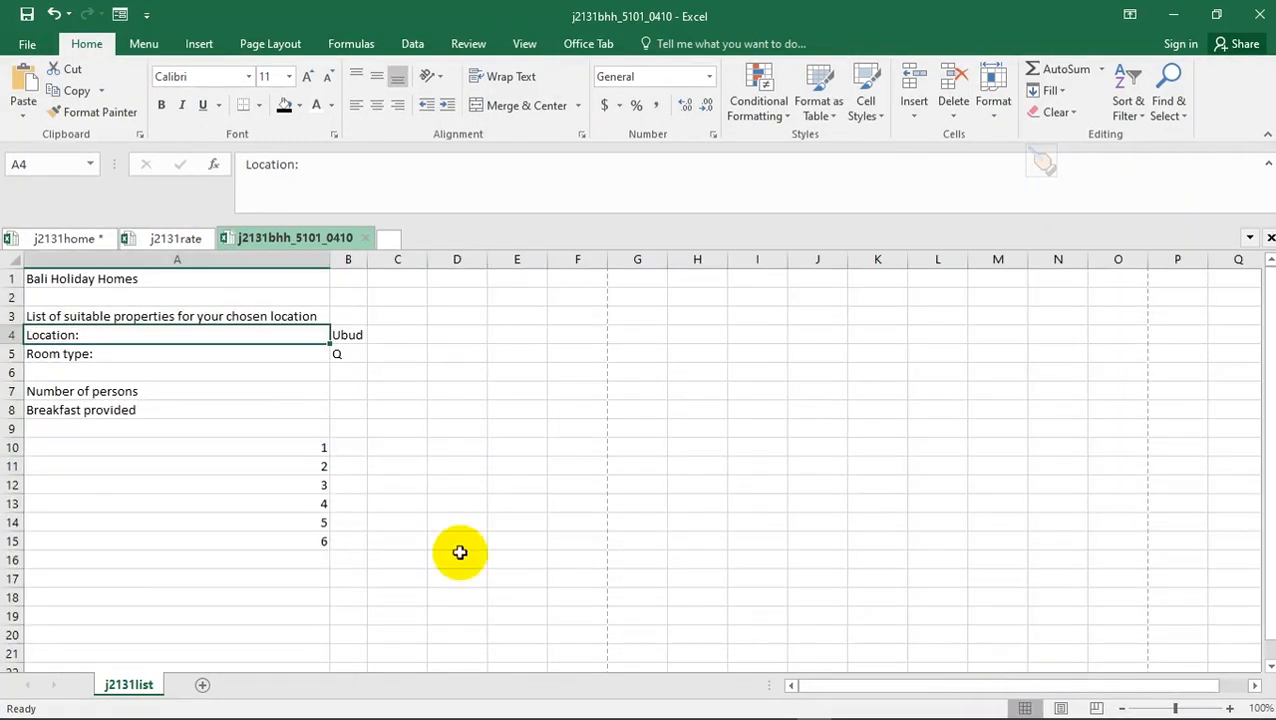
pyautogui.moveTo(33, 279); pyautogui.dragTo(336, 280)
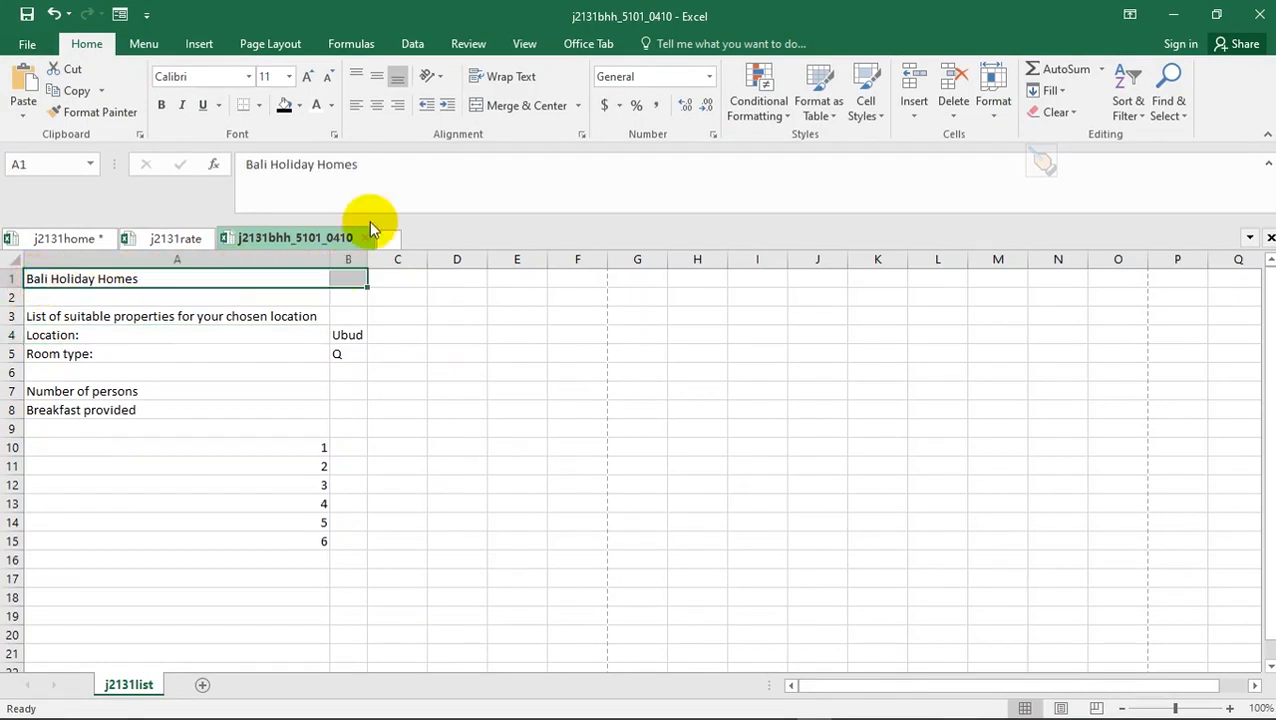
pyautogui.click(490, 110)
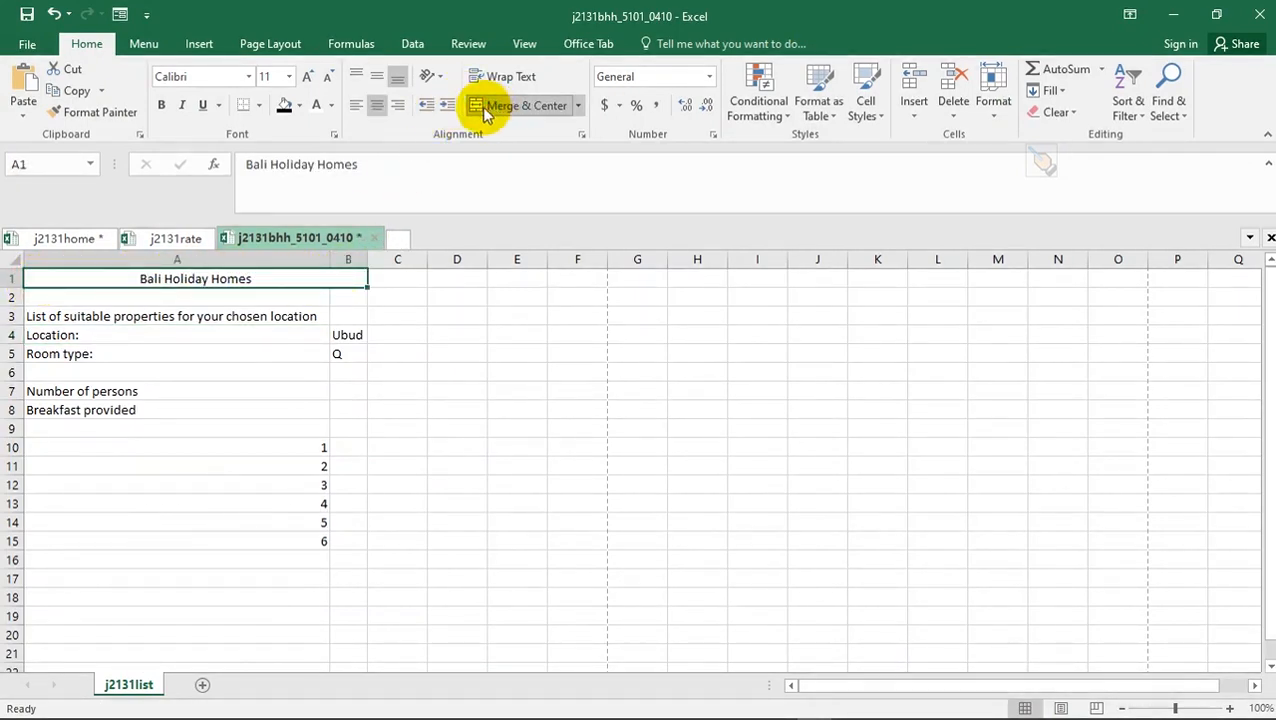
# - Format the title as bold white 28-point text on a black fill, then return to the PDF
pyautogui.click(289, 77)
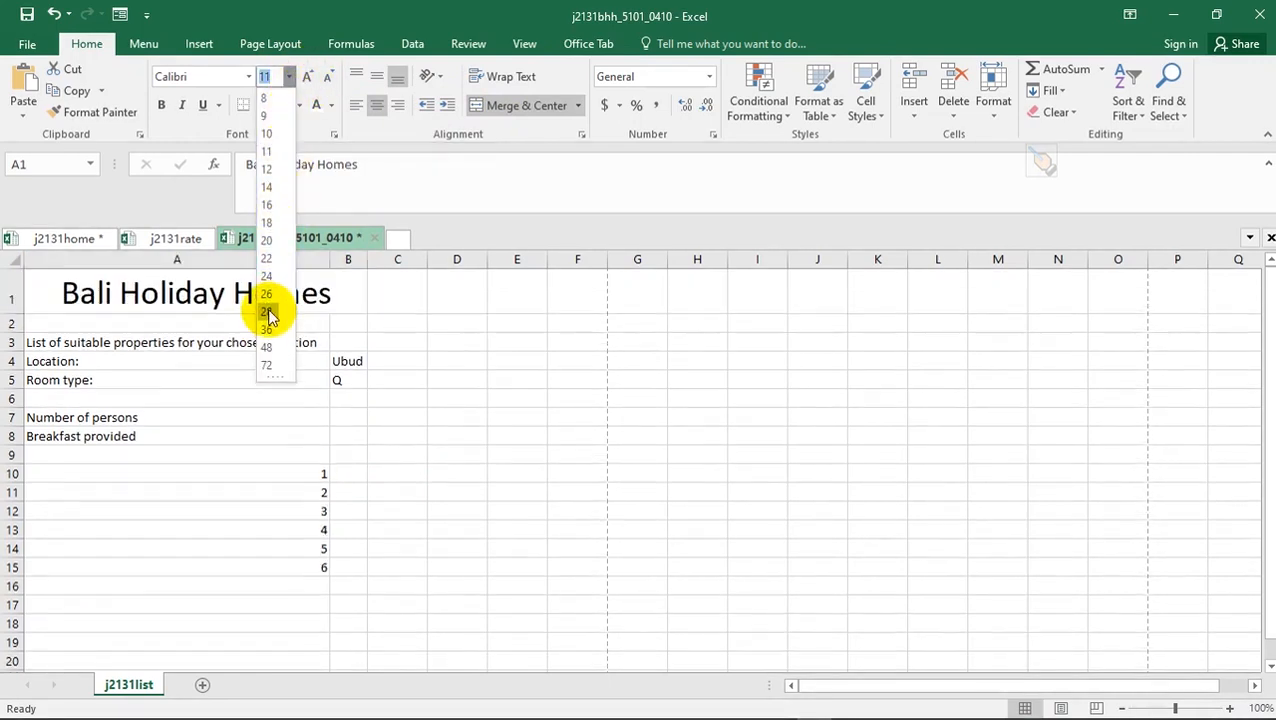
pyautogui.click(267, 310)
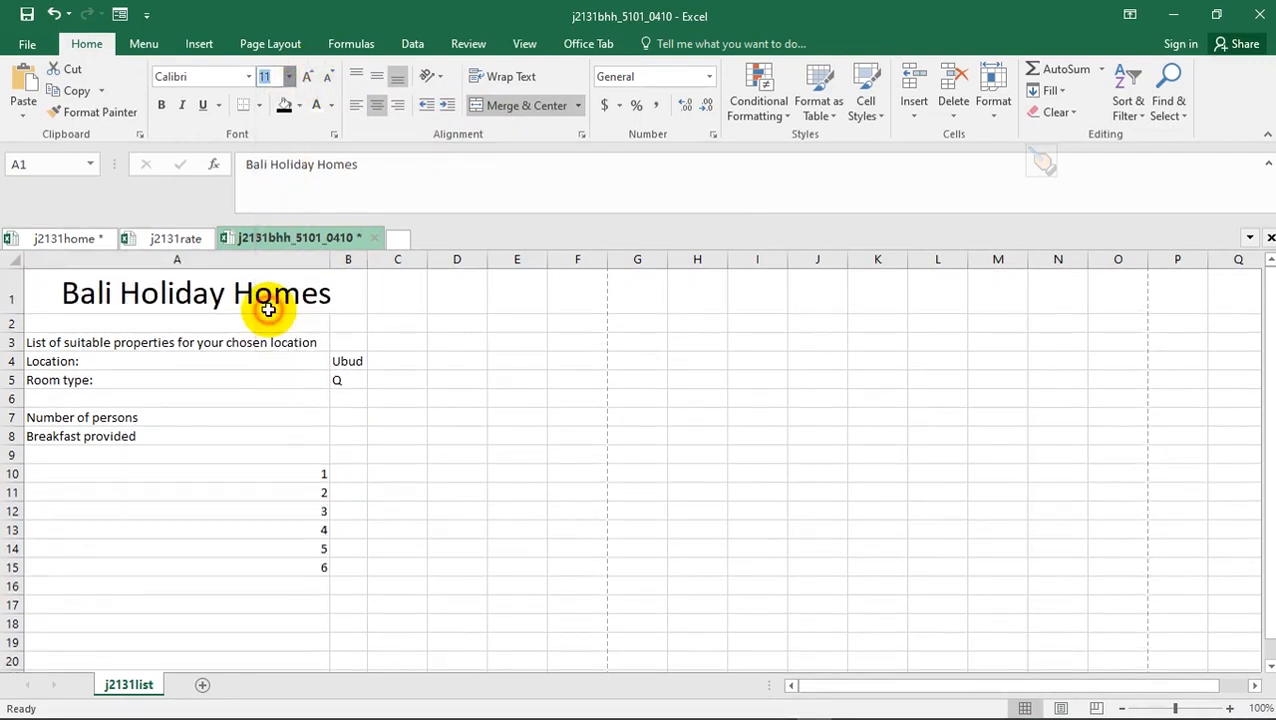
pyautogui.click(284, 108)
pyautogui.click(313, 110)
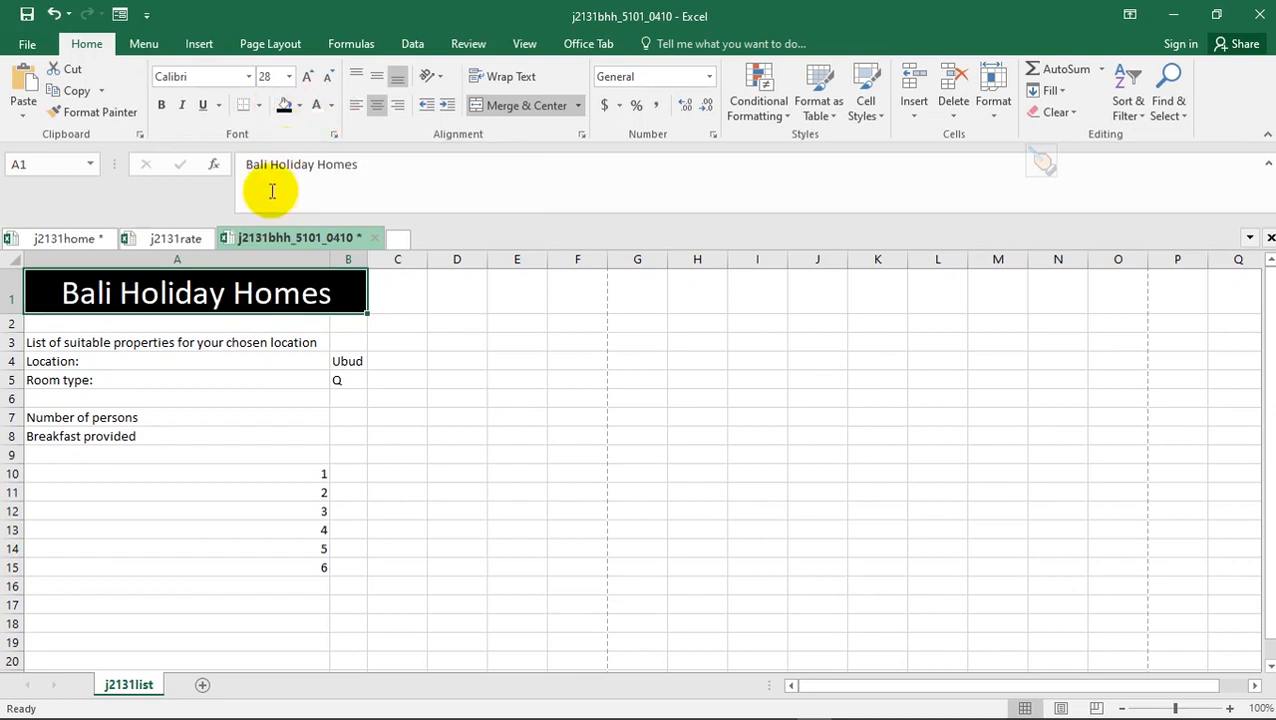
pyautogui.click(163, 105)
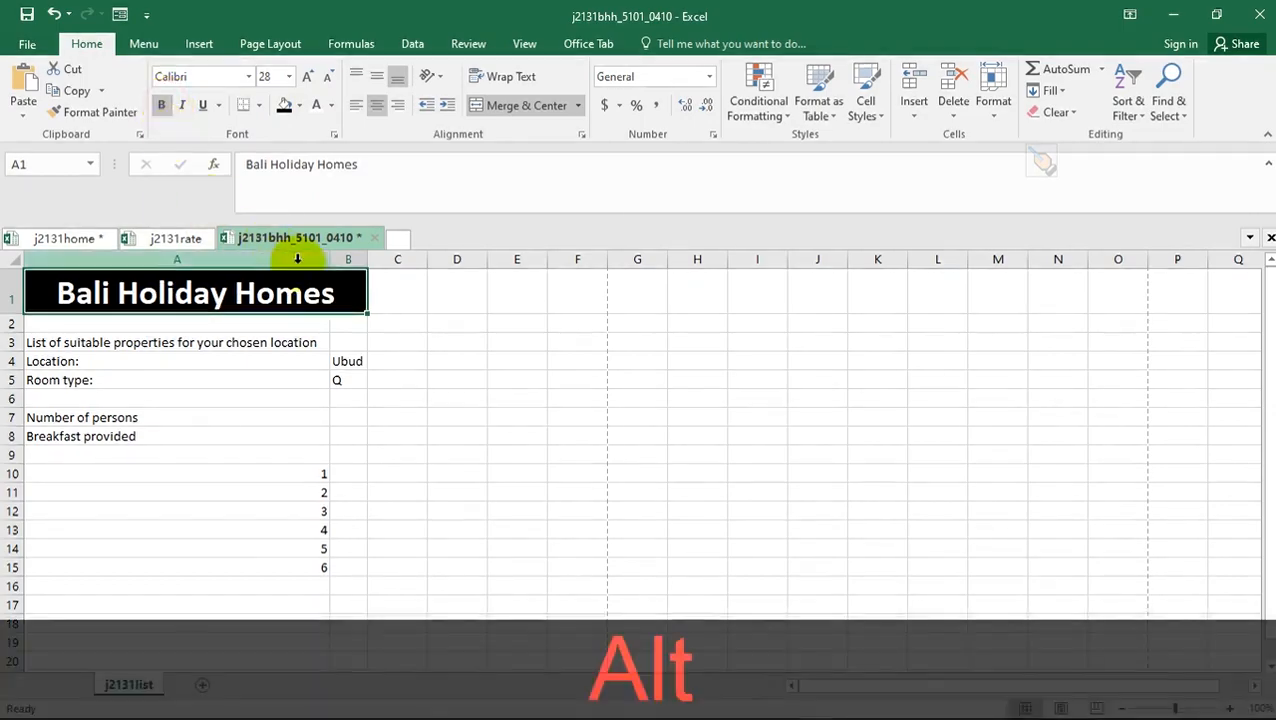
pyautogui.hotkey('alt', 'Tab')
pyautogui.scroll(1, 452, 220)
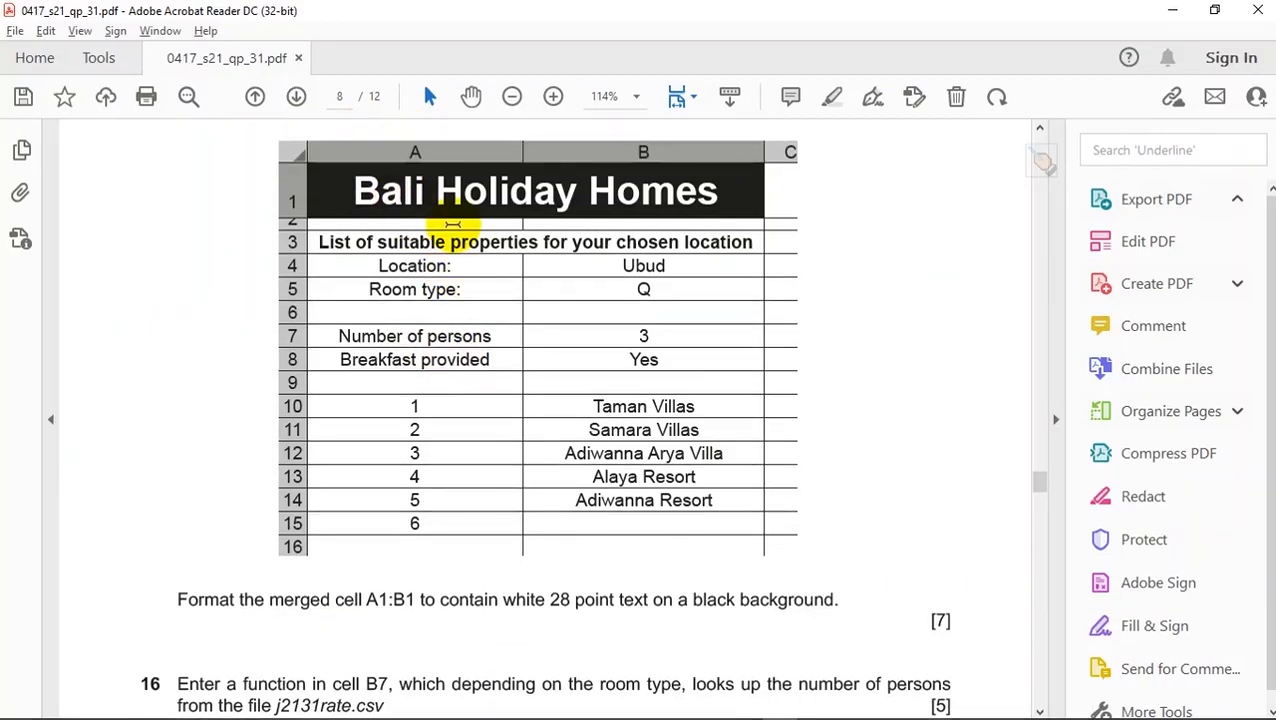
# - Compare the title with the PDF example, checking the font list without changing the font
pyautogui.hotkey('alt', 'Tab')
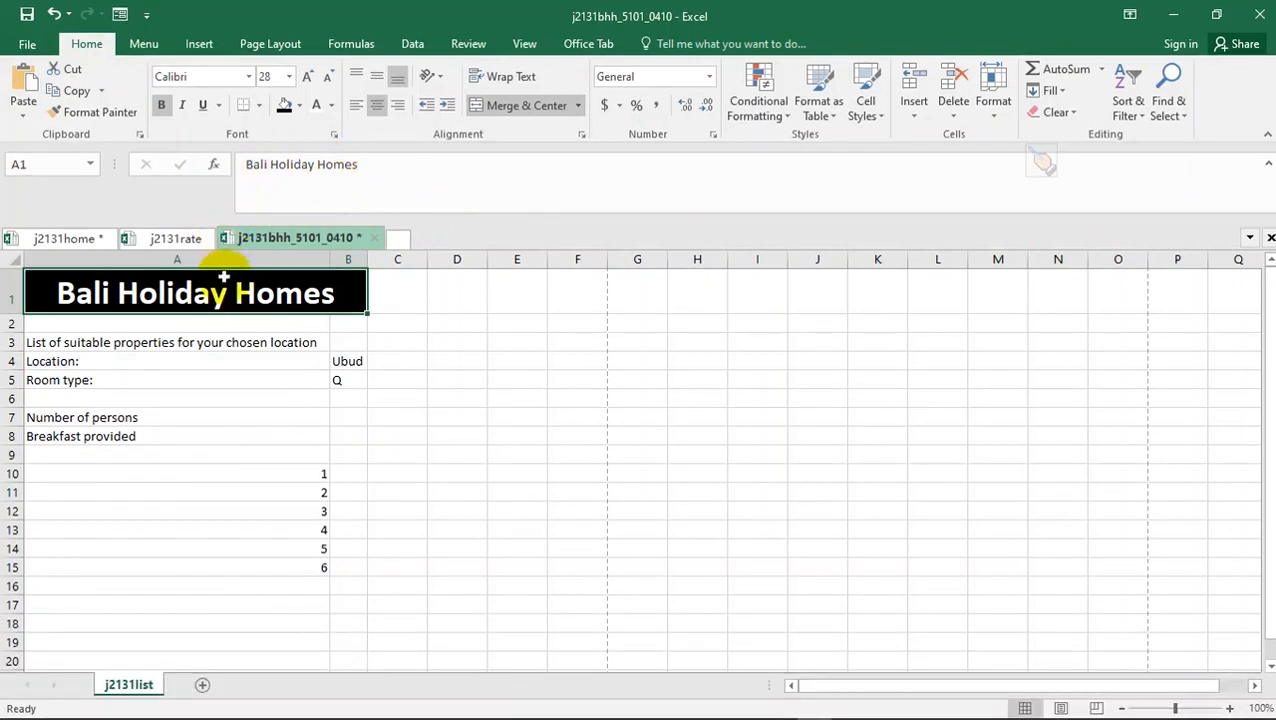
pyautogui.click(245, 77)
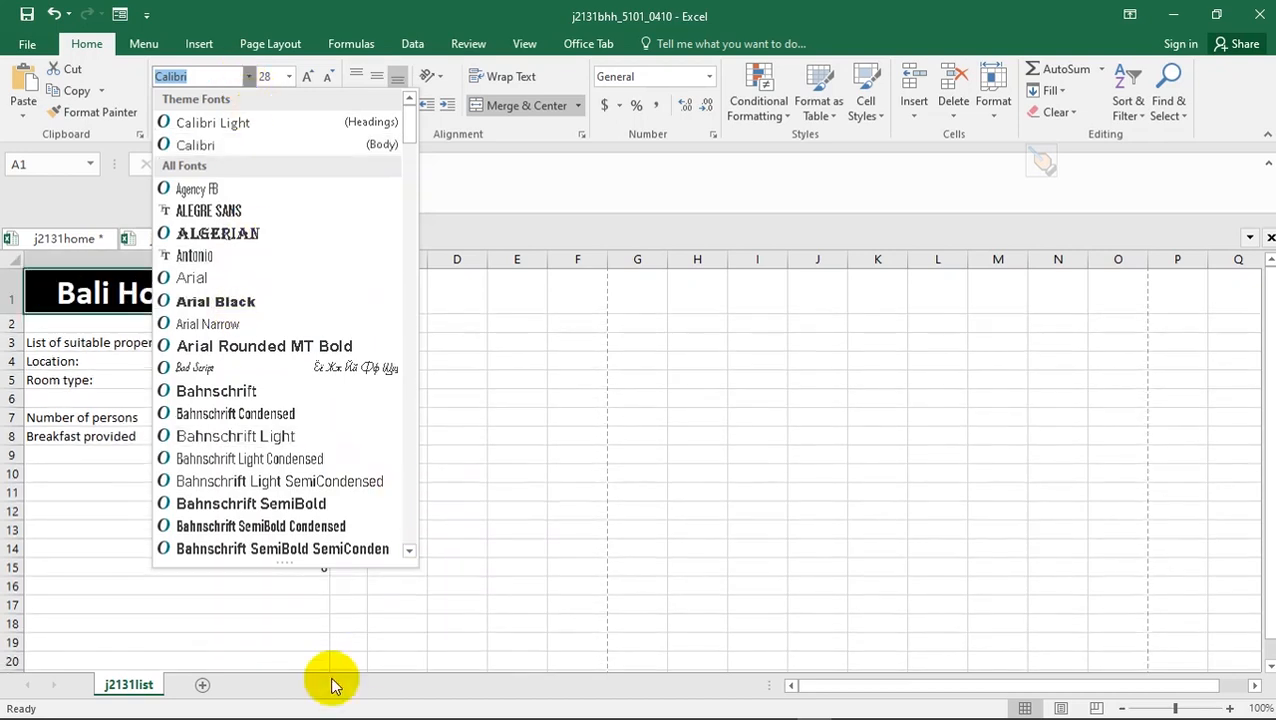
pyautogui.press('Escape')
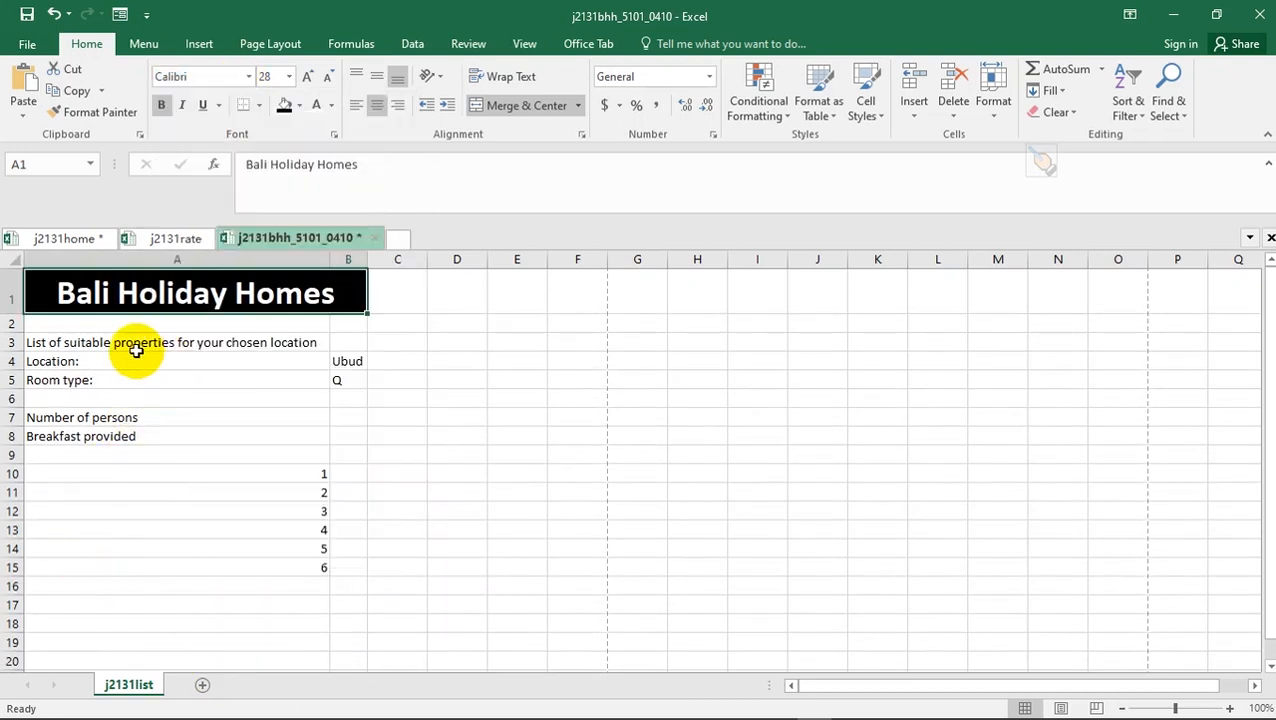
pyautogui.hotkey('alt', 'Tab')
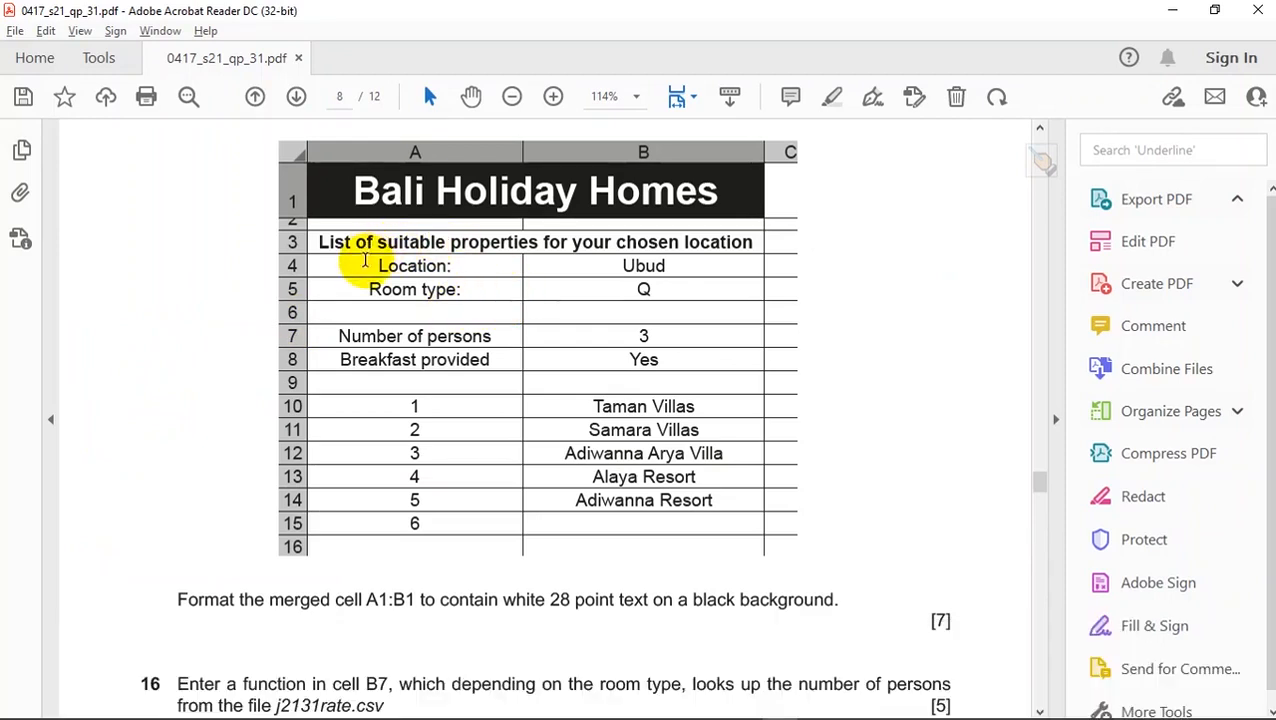
pyautogui.scroll(-2, 305, 560)
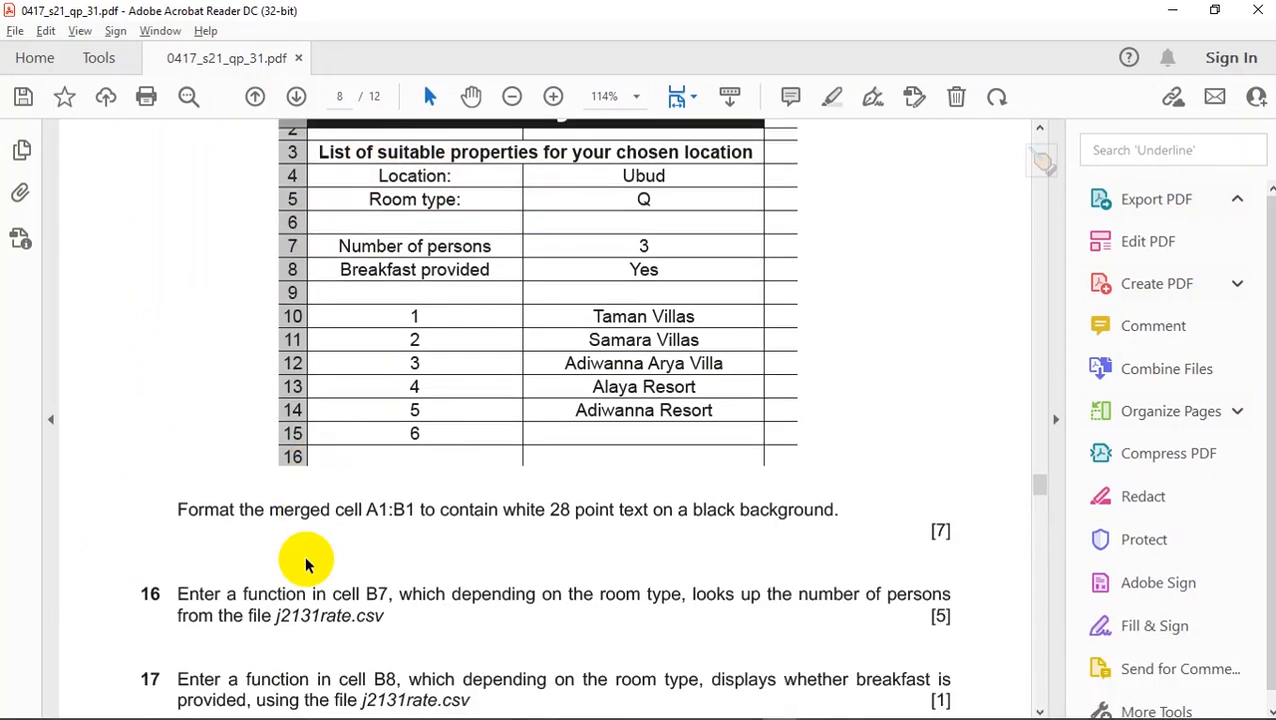
pyautogui.scroll(2, 533, 484)
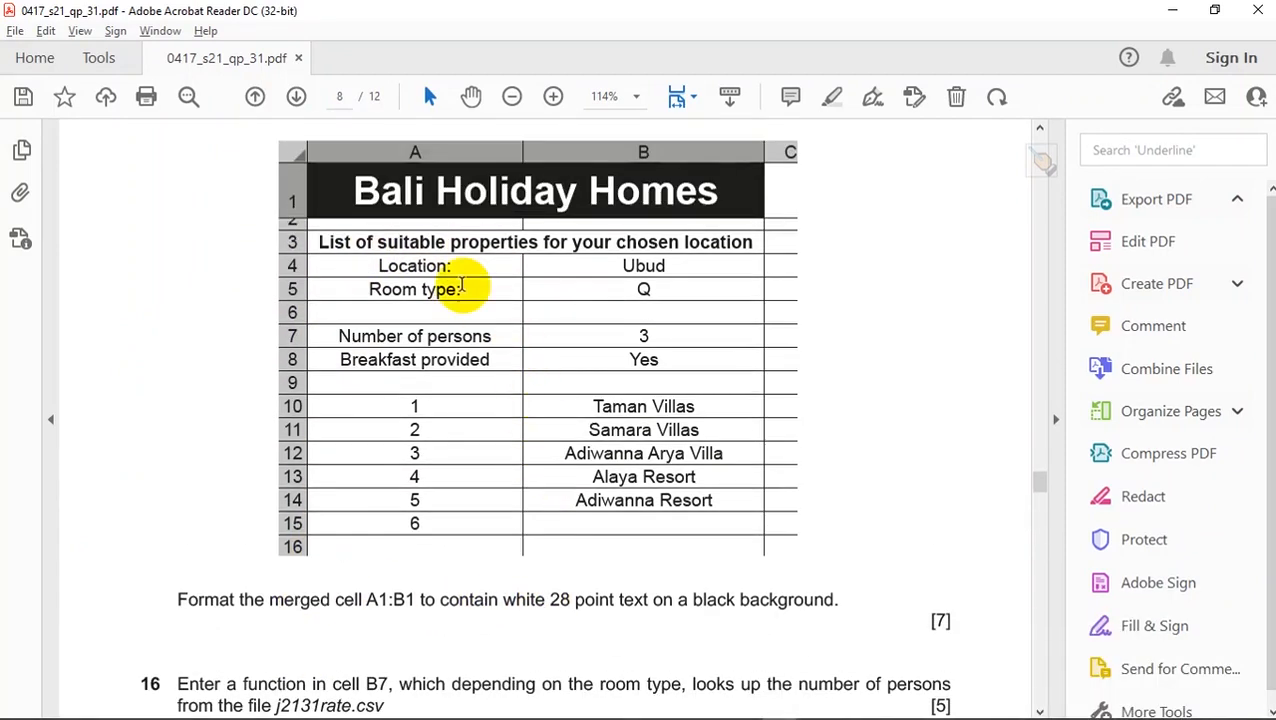
pyautogui.scroll(1, 461, 285)
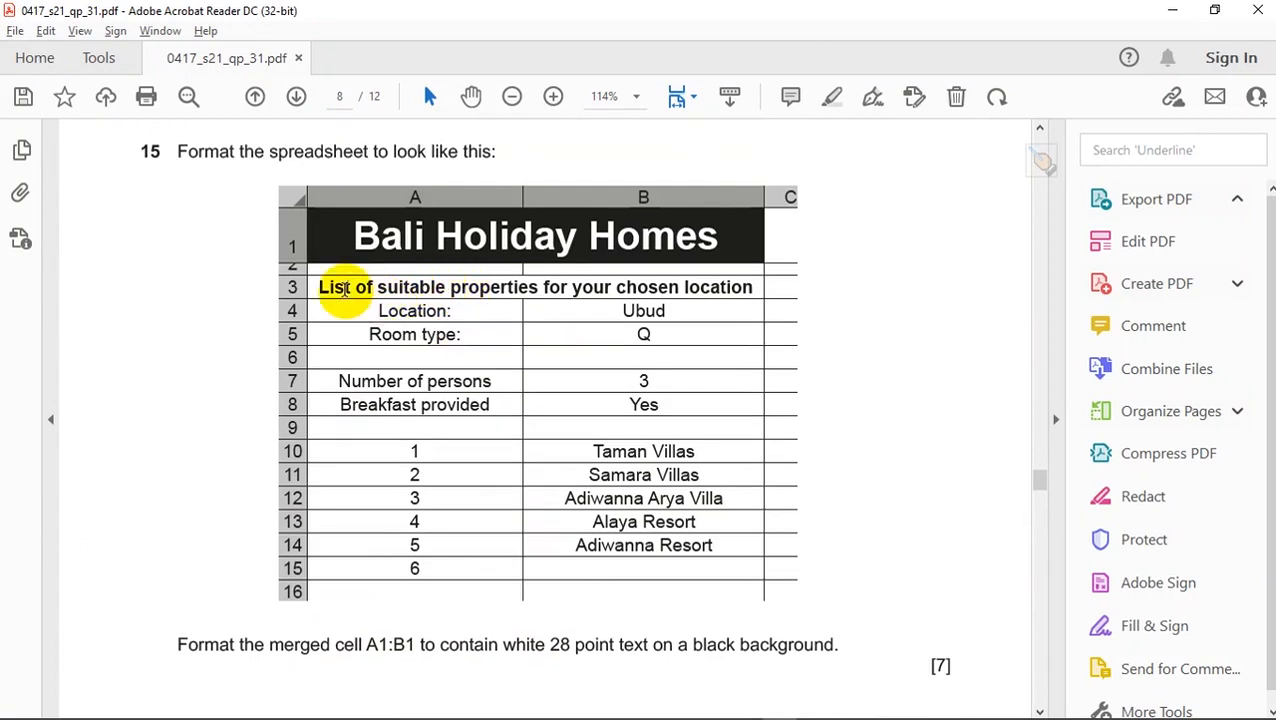
pyautogui.hotkey('alt', 'Tab')
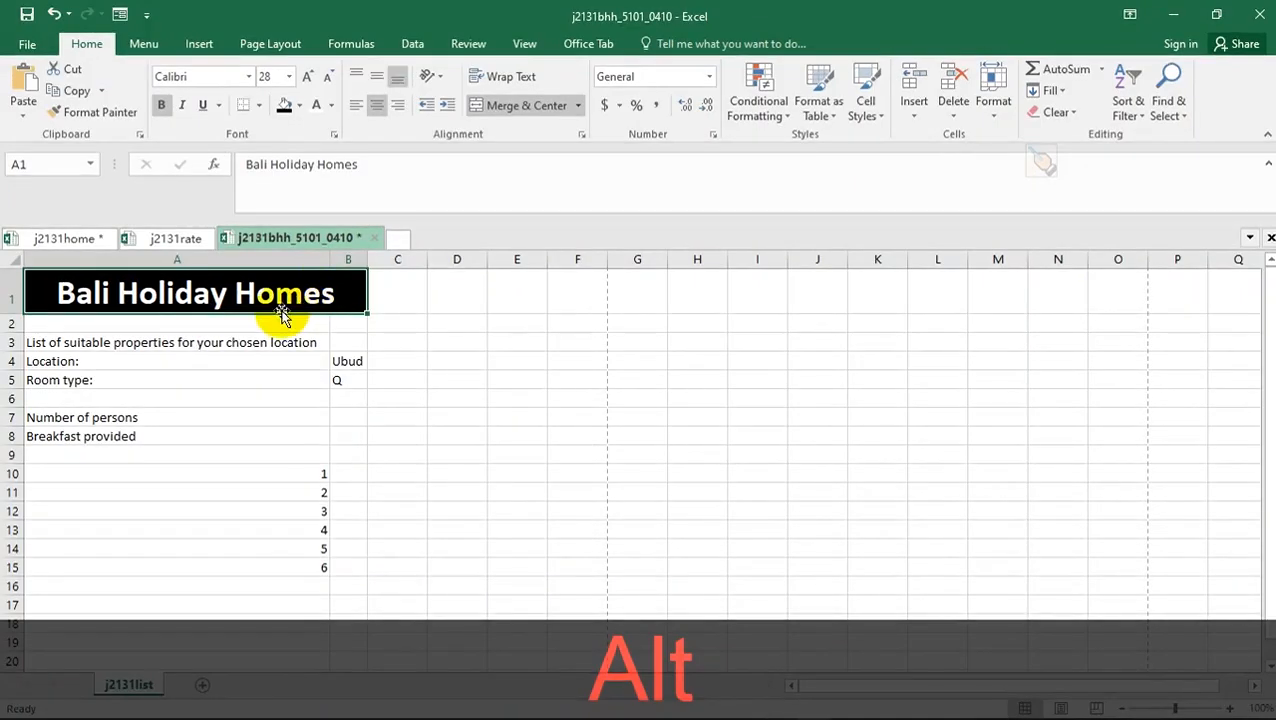
pyautogui.hotkey('alt', 'Tab')
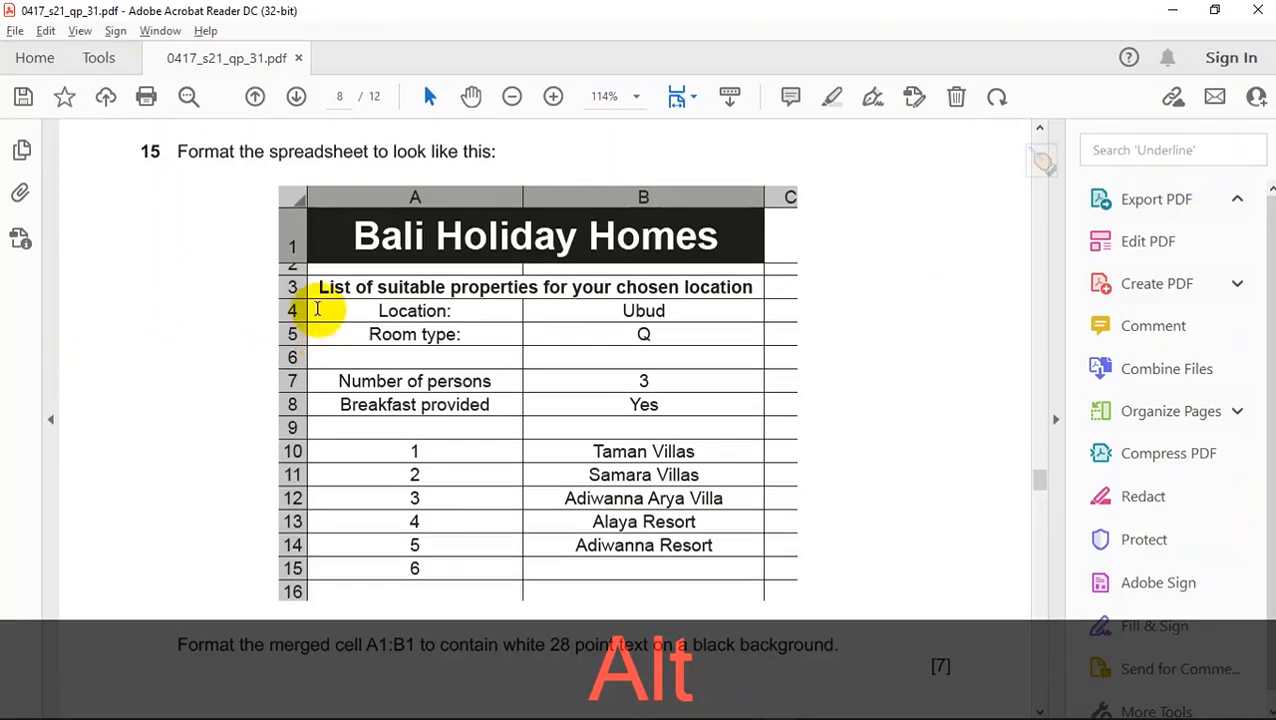
pyautogui.hotkey('alt', 'Tab')
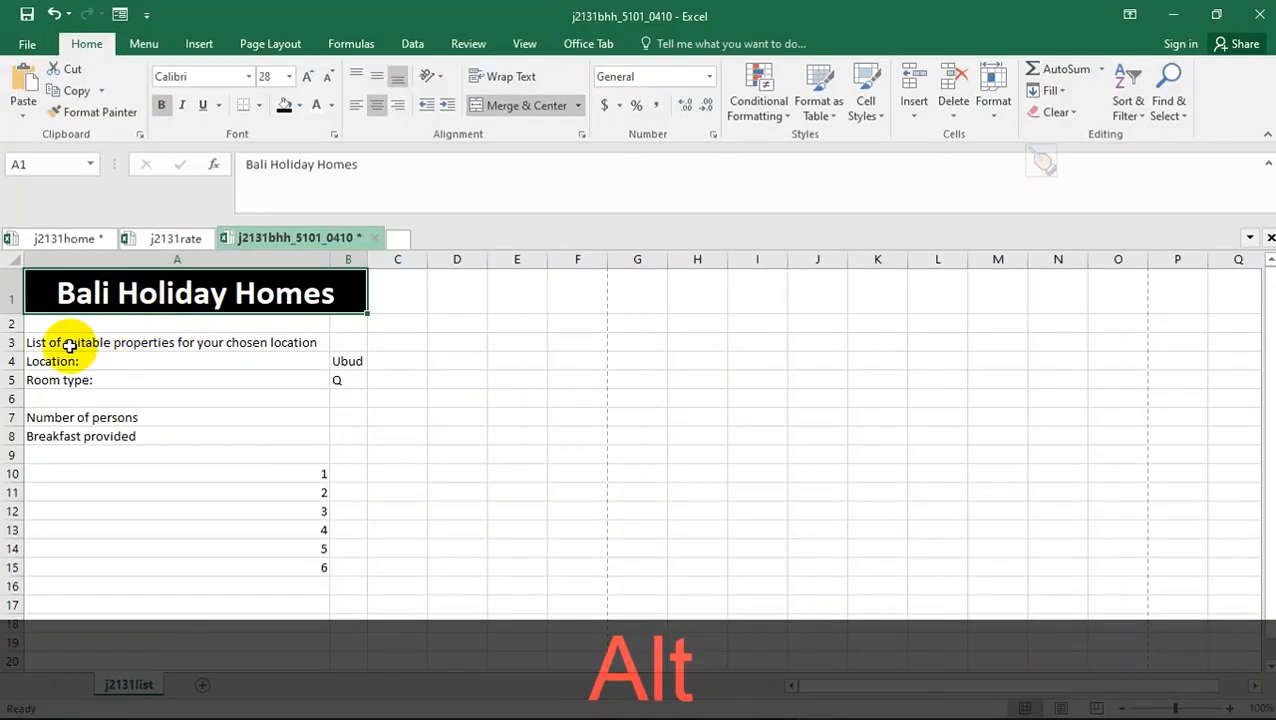
pyautogui.click(78, 344)
pyautogui.moveTo(305, 346); pyautogui.dragTo(348, 342)
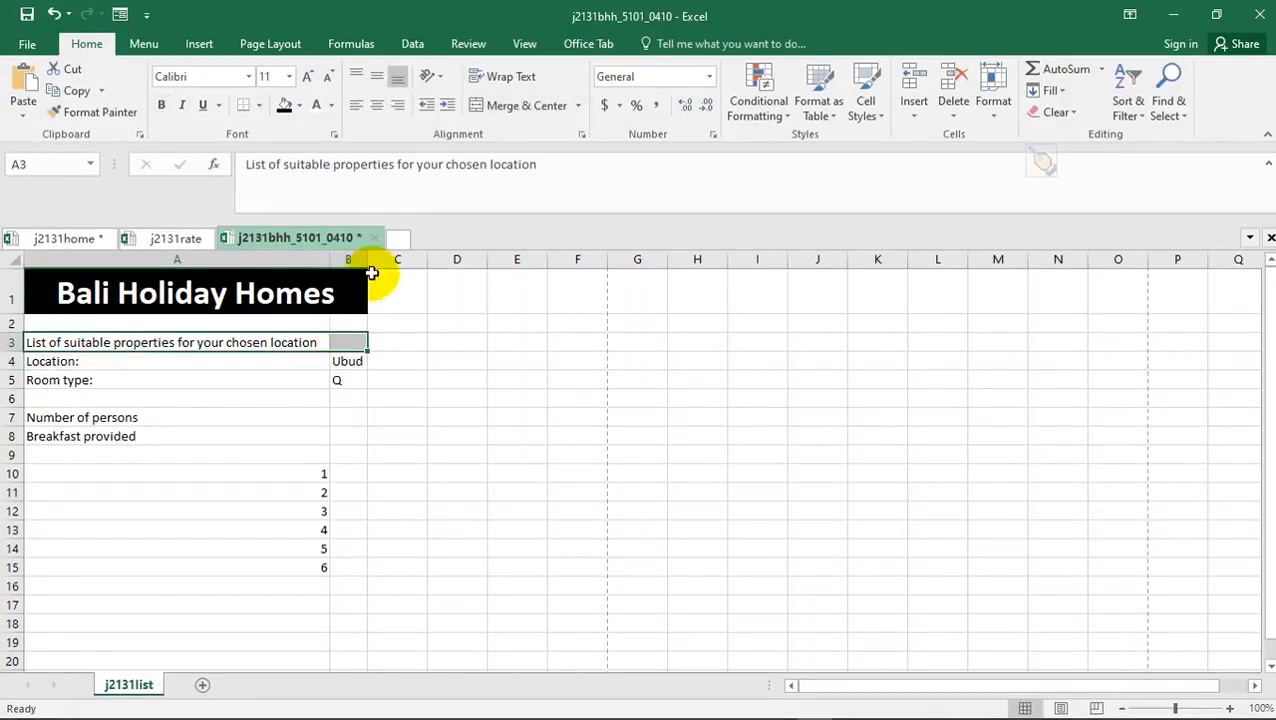
pyautogui.click(516, 108)
pyautogui.hotkey('alt', 'Tab')
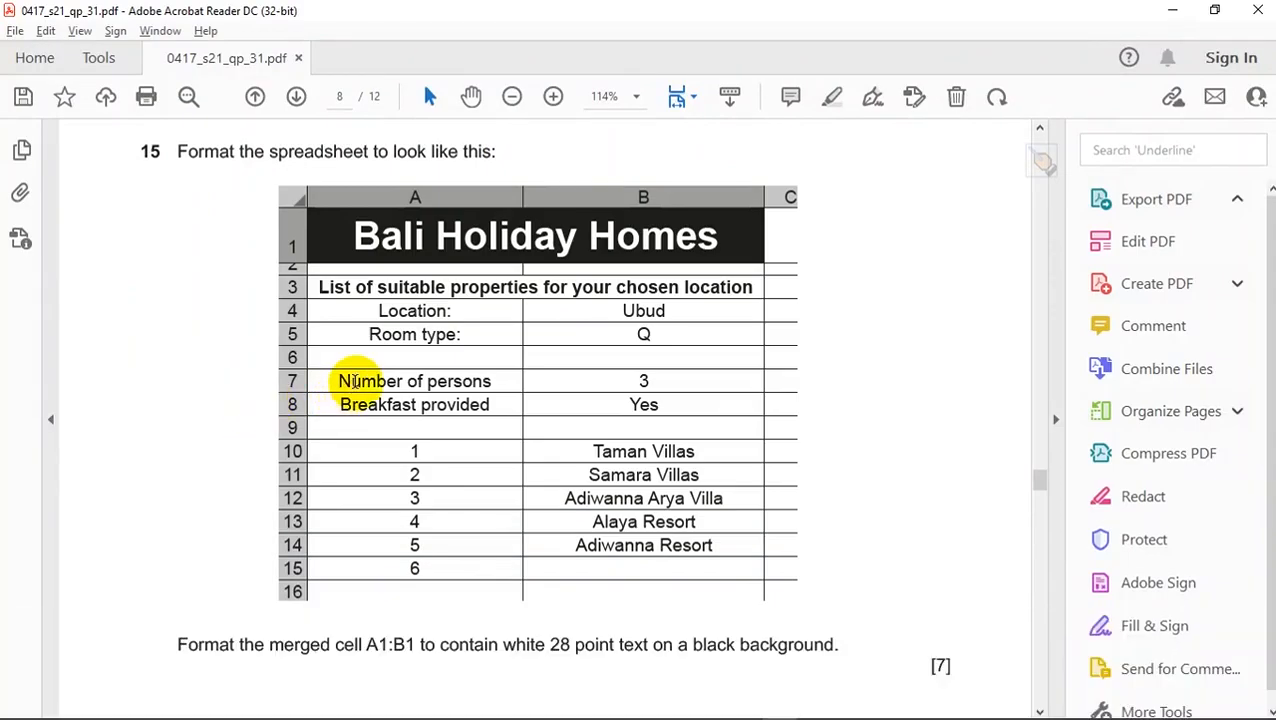
pyautogui.hotkey('alt', 'Tab')
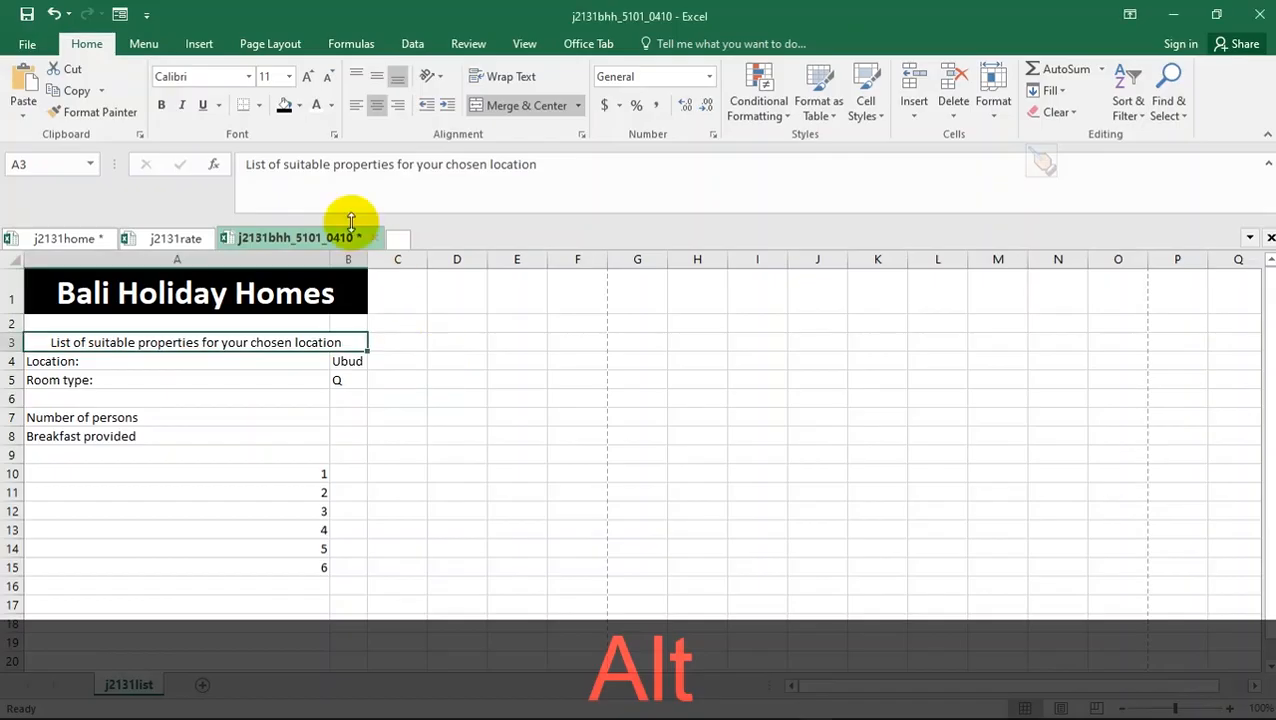
pyautogui.click(166, 106)
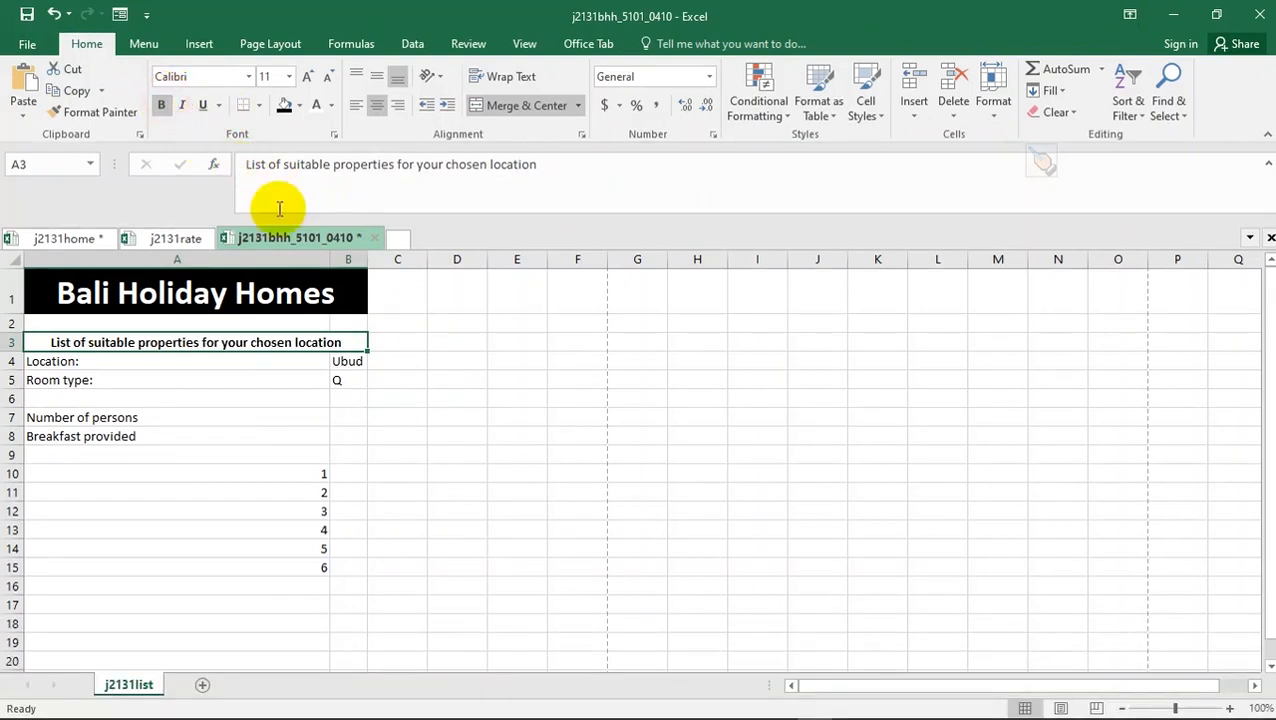
pyautogui.hotkey('alt', 'Tab')
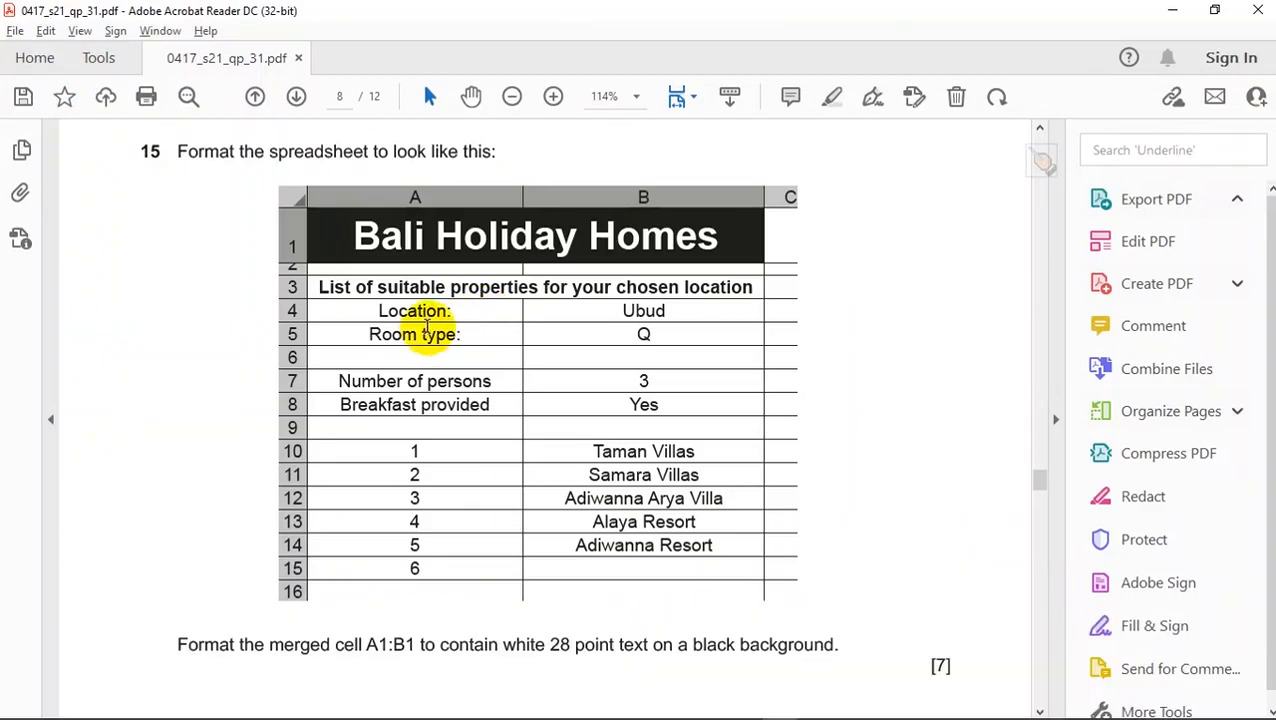
pyautogui.scroll(-3, 445, 362)
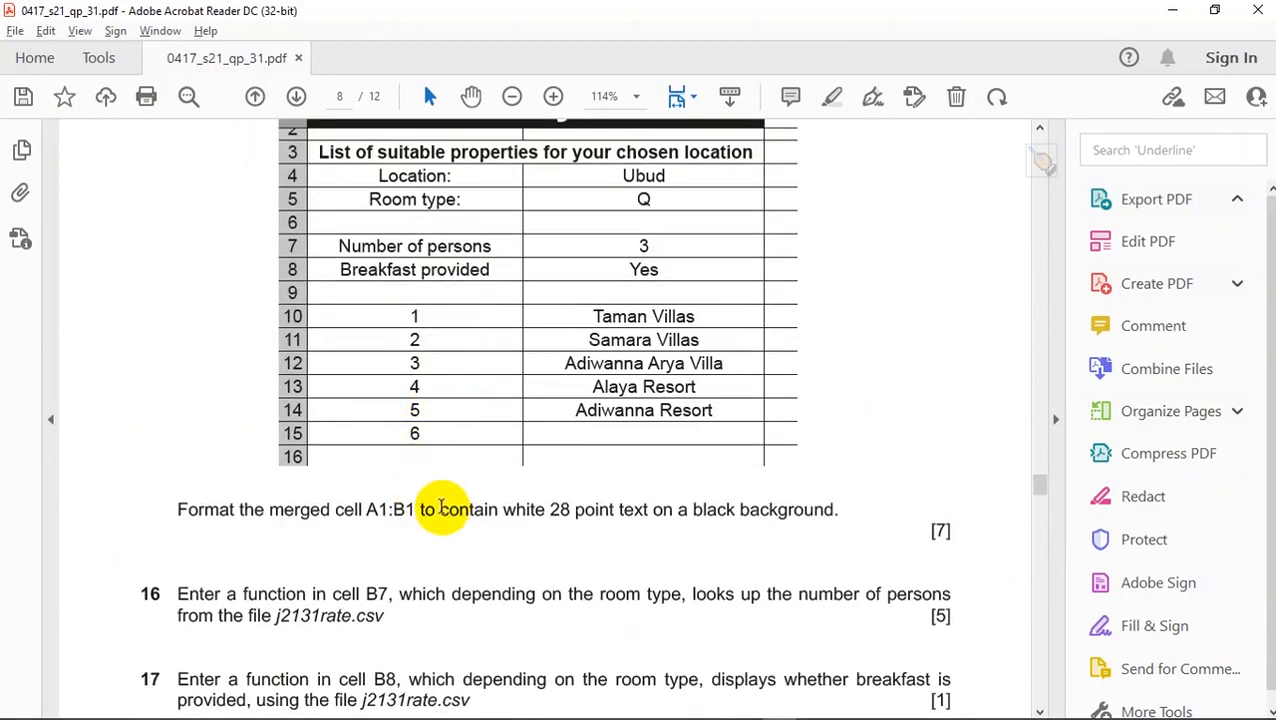
pyautogui.scroll(15, 512, 513)
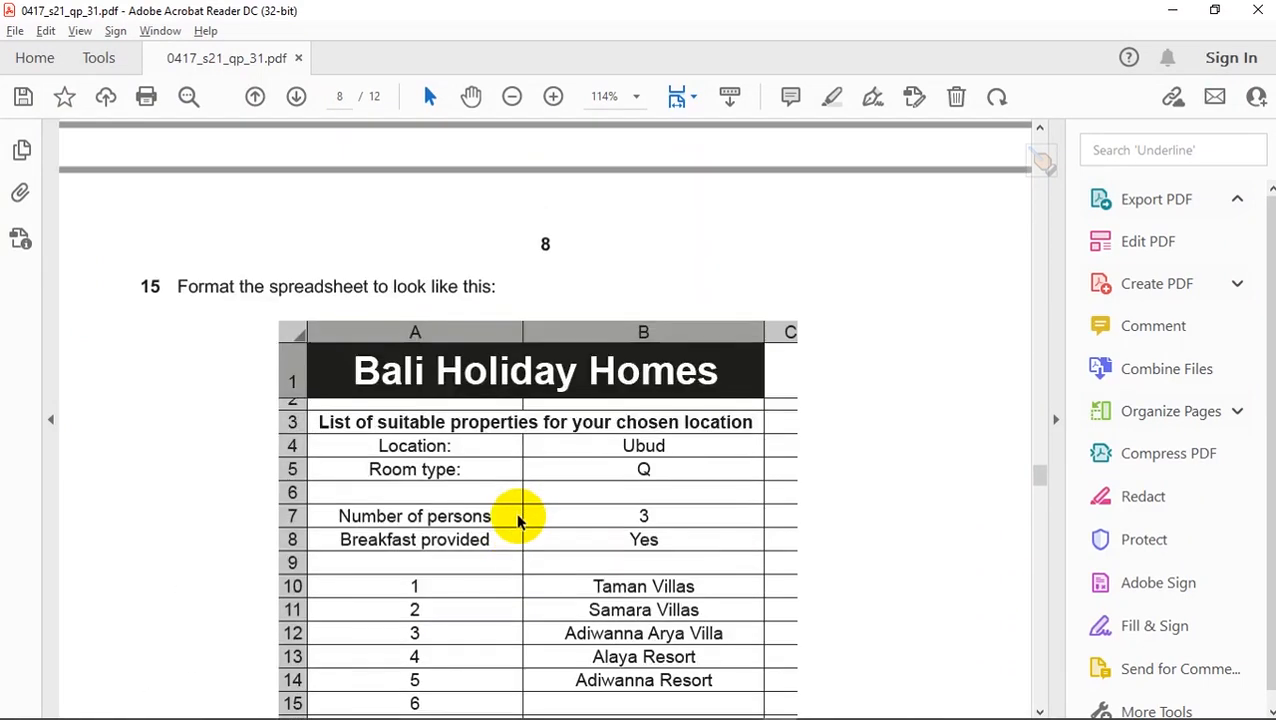
pyautogui.scroll(5, 517, 521)
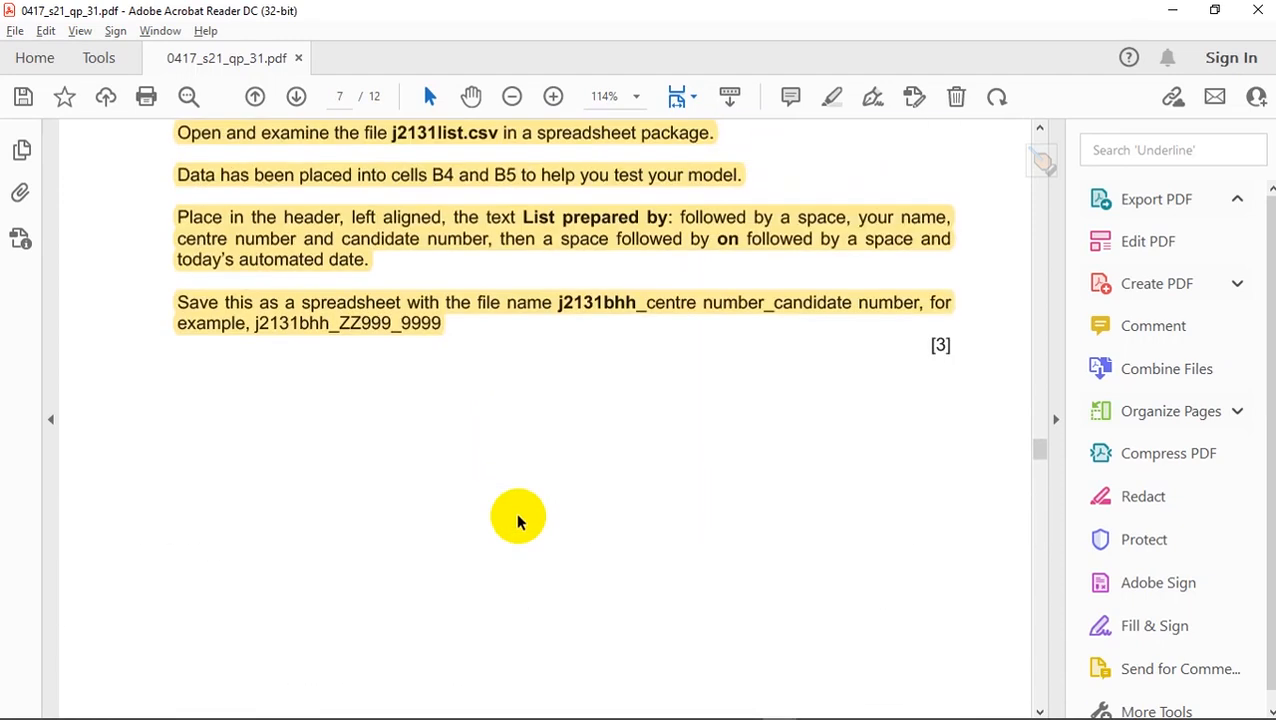
pyautogui.scroll(5, 517, 521)
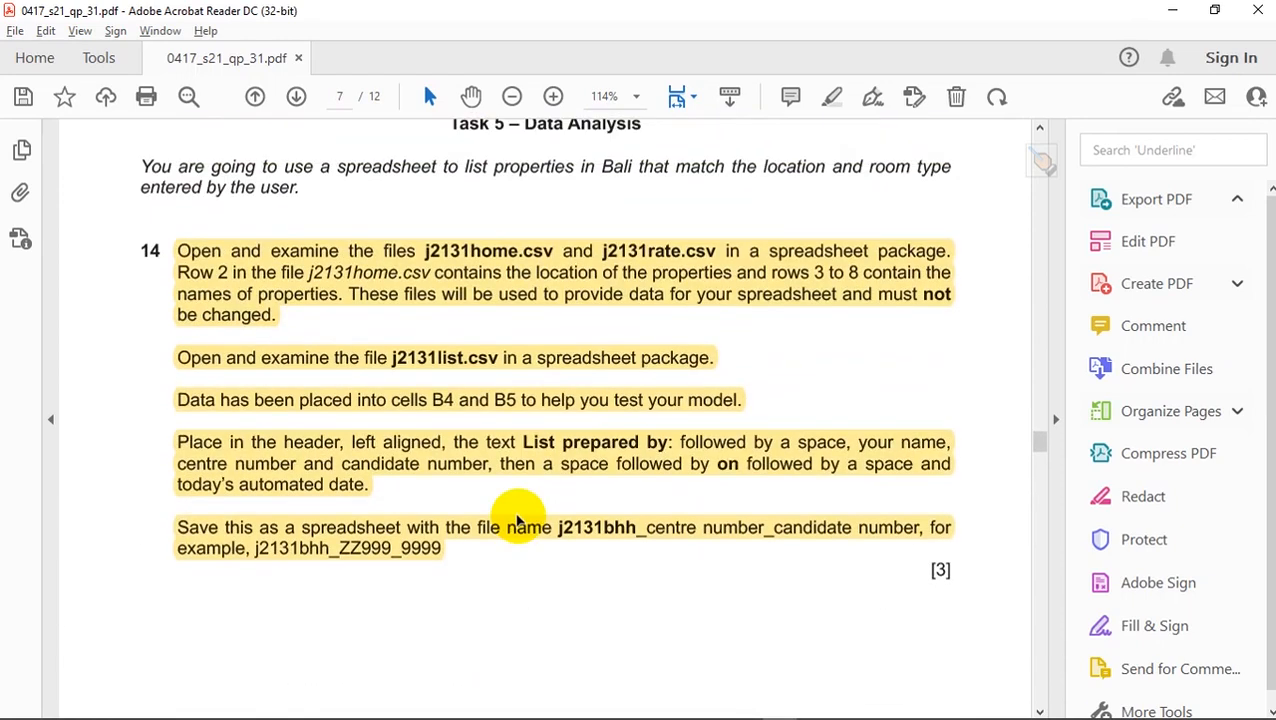
pyautogui.scroll(-12, 517, 521)
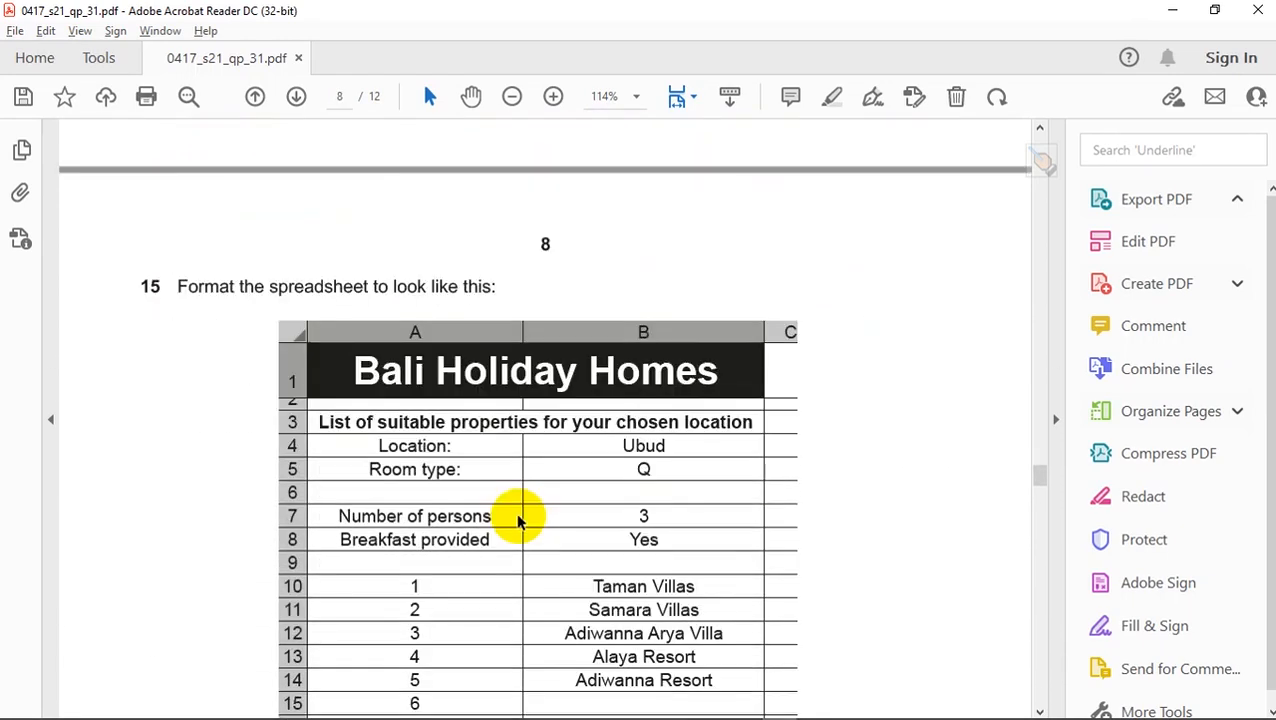
pyautogui.scroll(-2, 517, 521)
pyautogui.hotkey('alt', 'Tab')
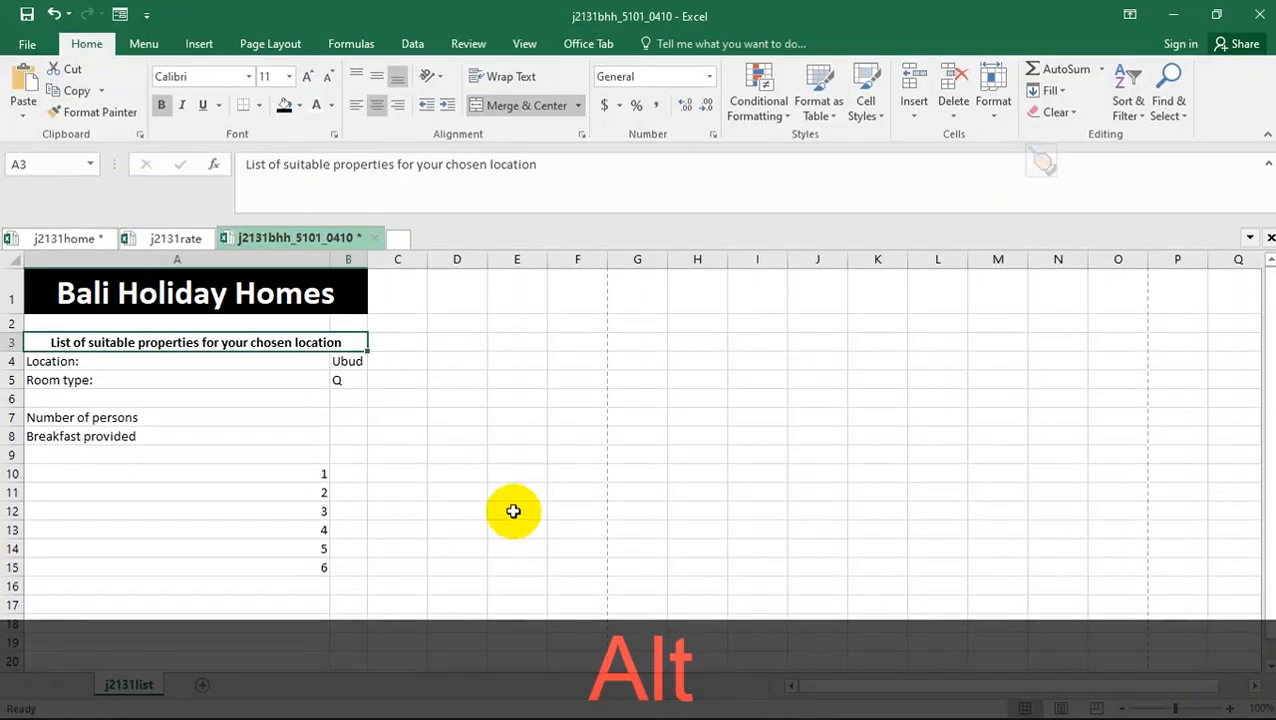
pyautogui.hotkey('alt', 'Tab')
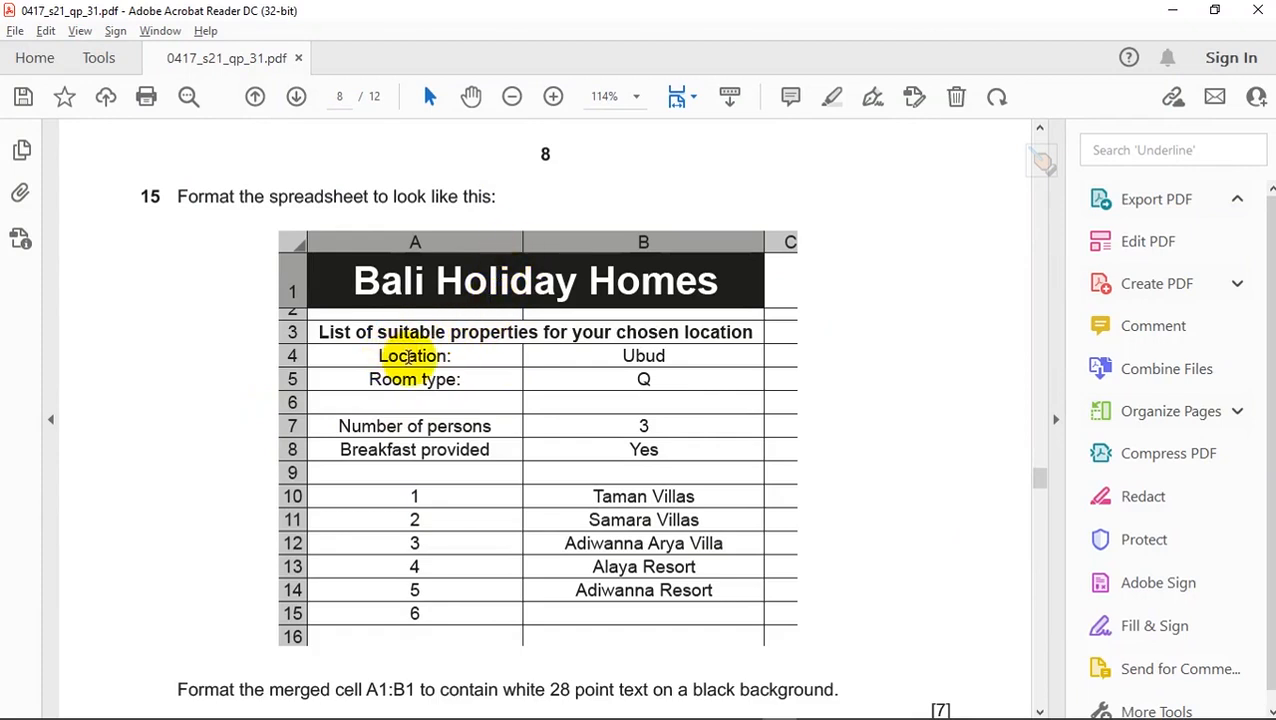
pyautogui.hotkey('alt', 'Tab')
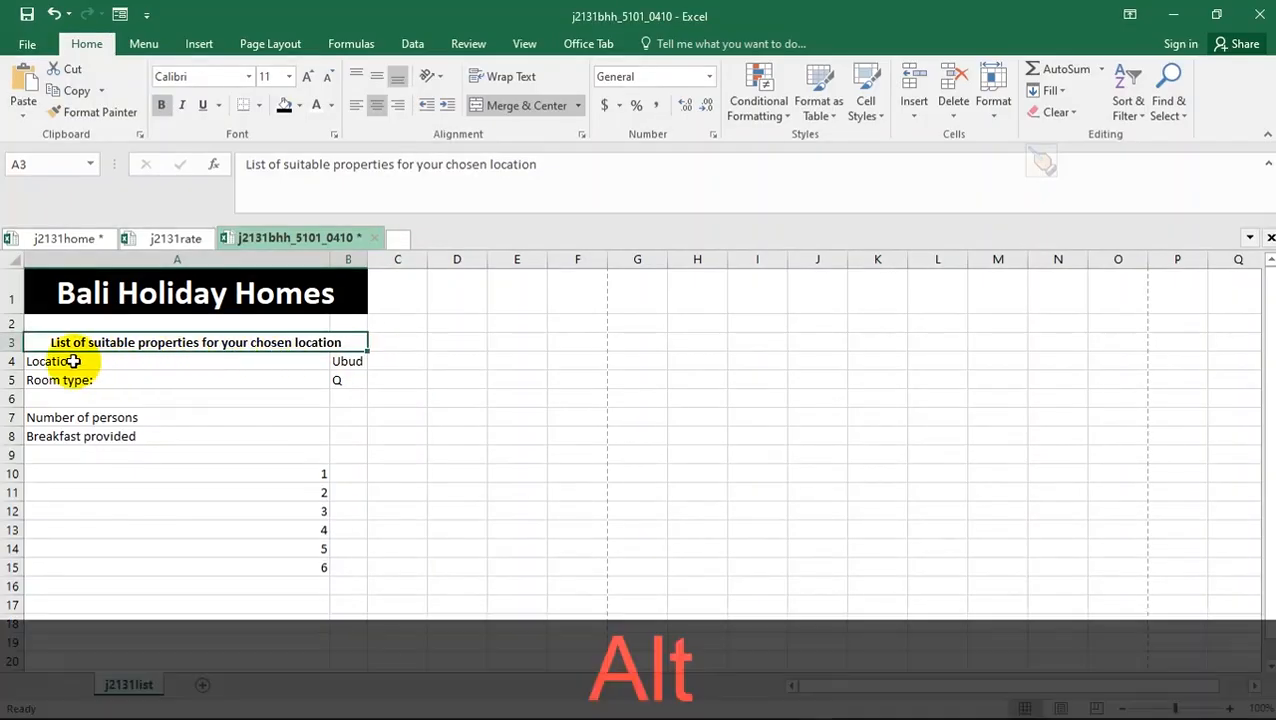
pyautogui.hotkey('alt', 'Tab')
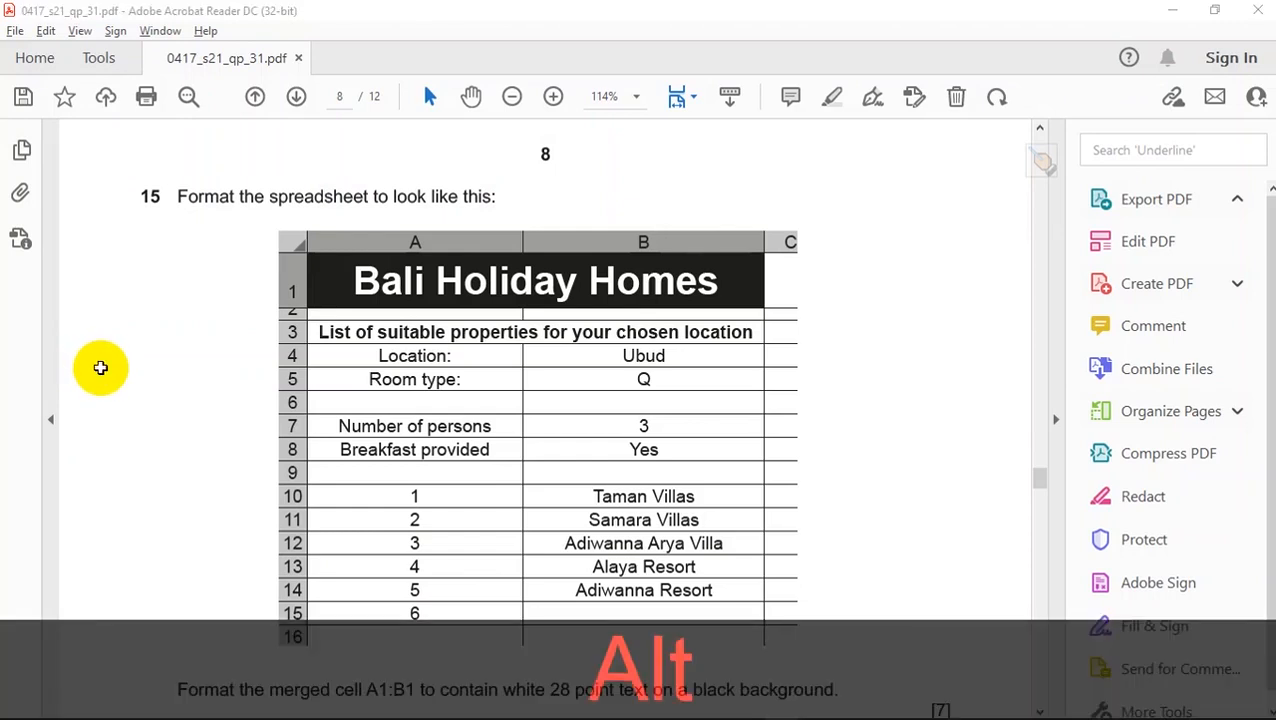
pyautogui.hotkey('alt', 'Tab')
# - Apply All Borders to A4:B15 and compare with the reference layout
pyautogui.moveTo(62, 361); pyautogui.dragTo(359, 575)
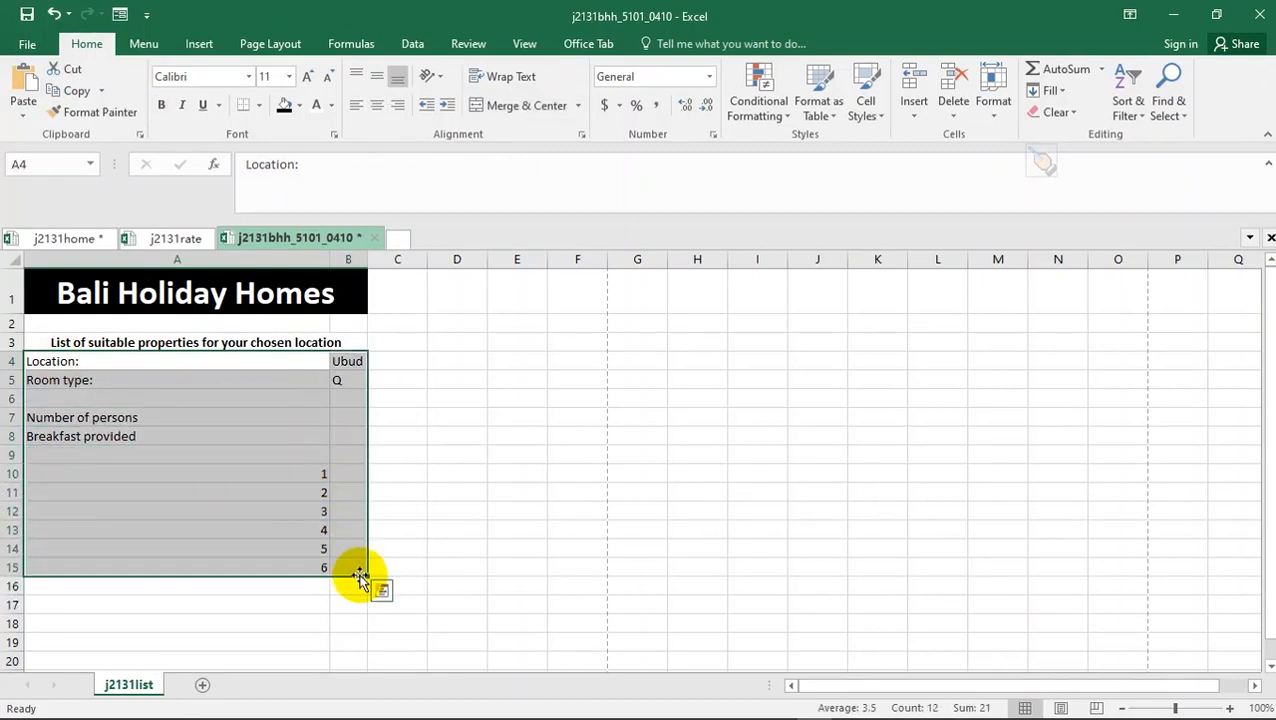
pyautogui.click(258, 107)
pyautogui.click(290, 259)
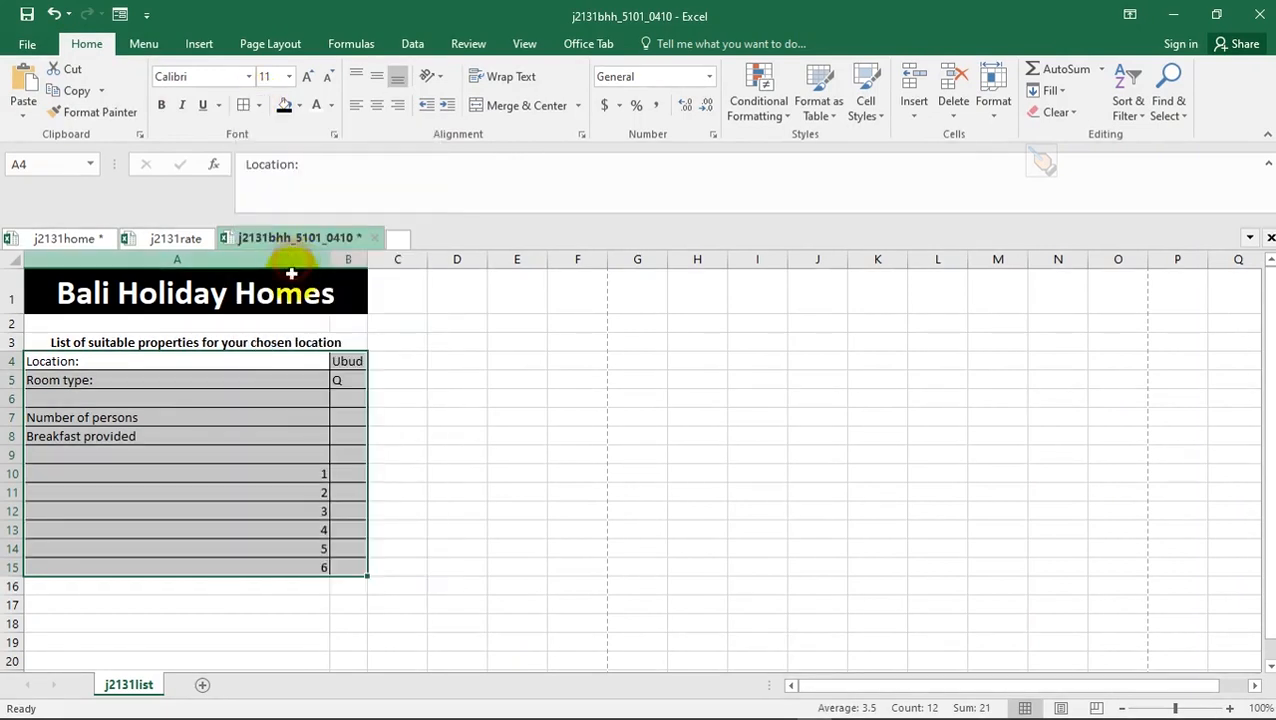
pyautogui.click(296, 412)
pyautogui.hotkey('alt', 'Tab')
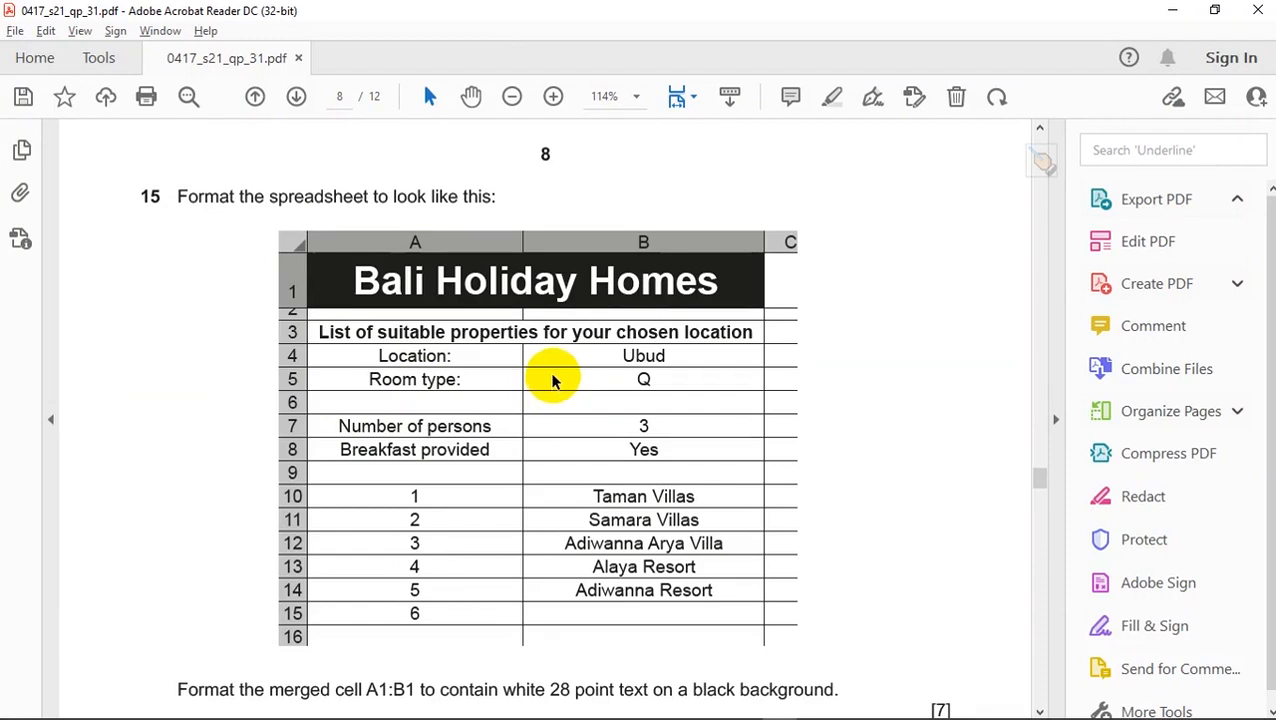
pyautogui.hotkey('alt', 'Tab')
pyautogui.hotkey('alt', 'Tab')
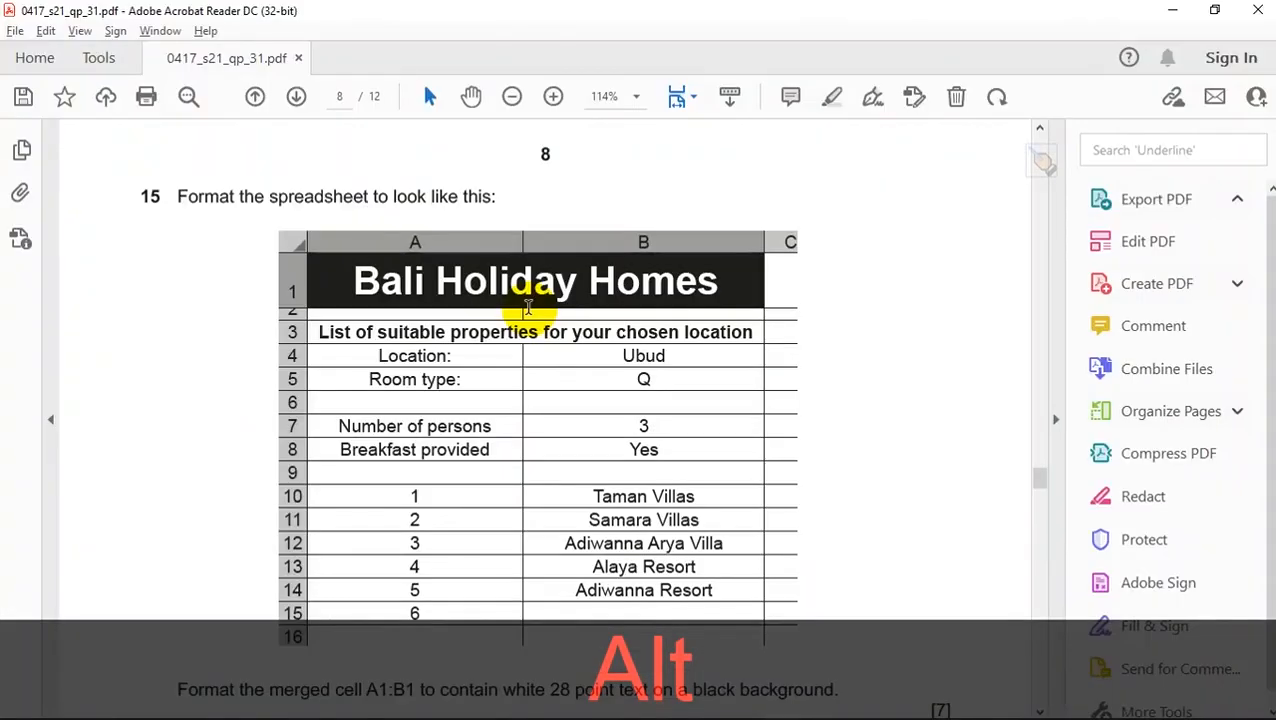
pyautogui.hotkey('alt', 'Tab')
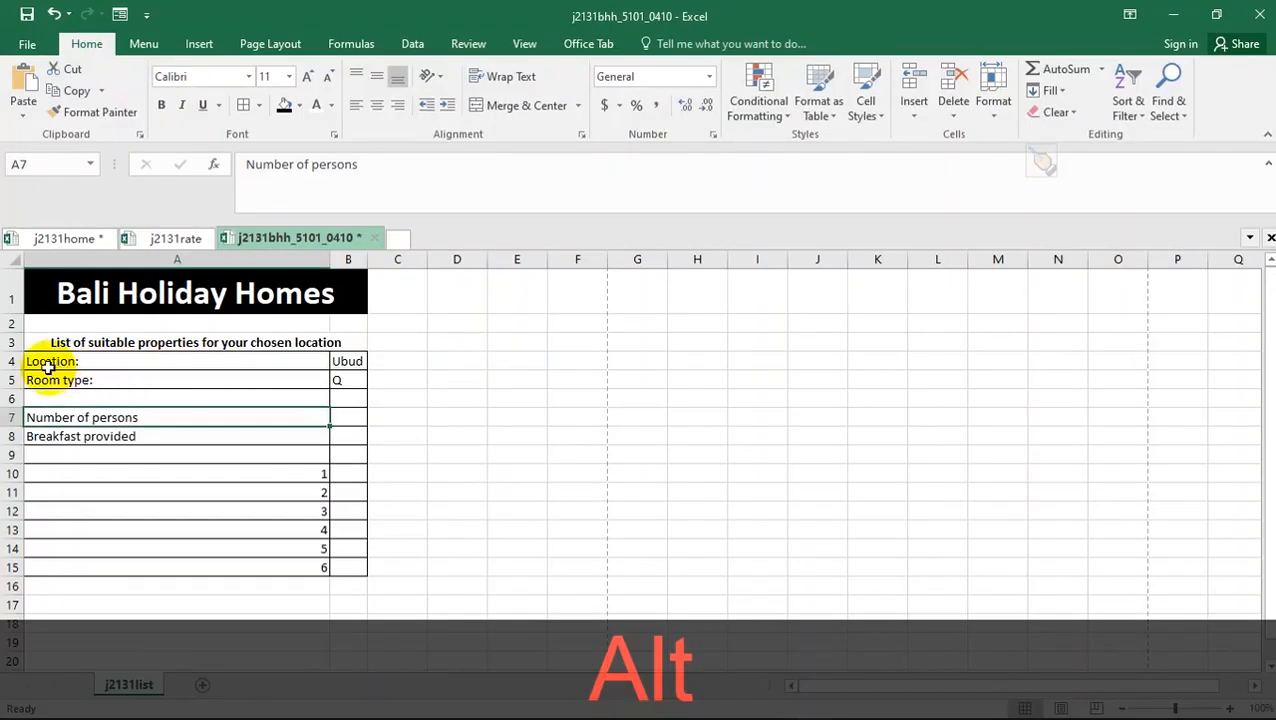
# - Centre-align the contents of A4:B15 and recheck against the PDF
pyautogui.moveTo(38, 360); pyautogui.dragTo(349, 567)
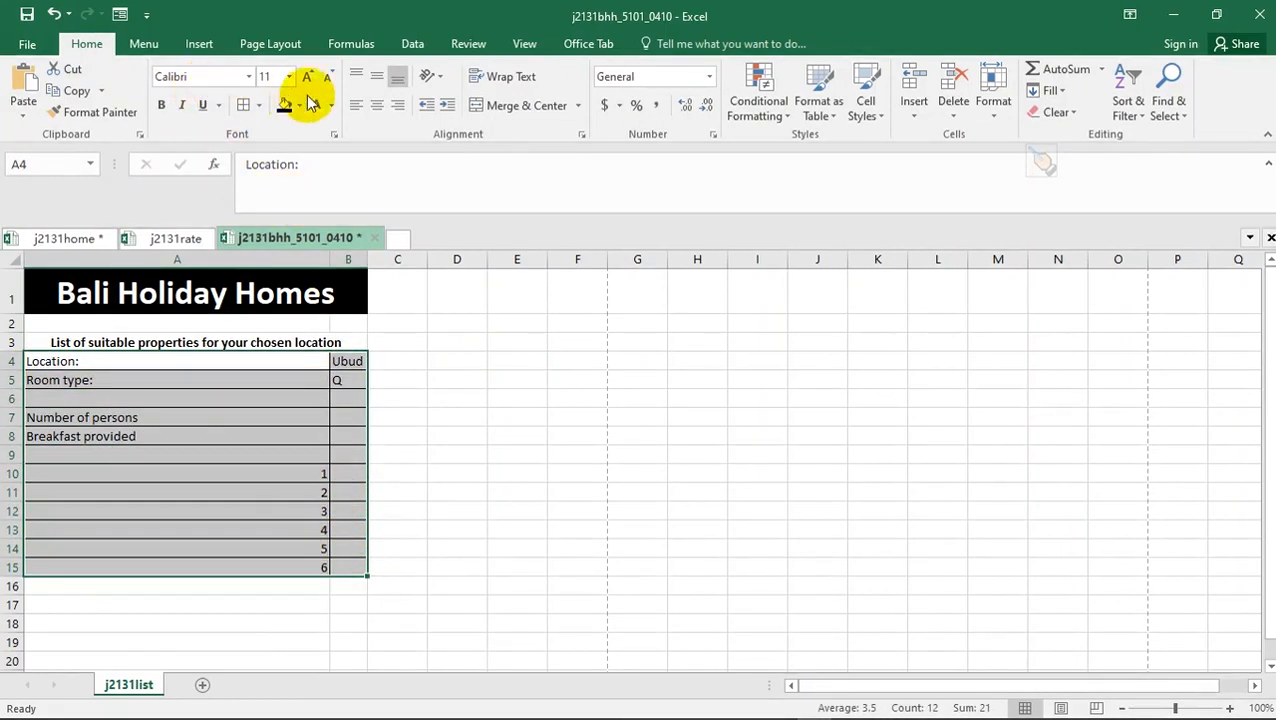
pyautogui.click(377, 107)
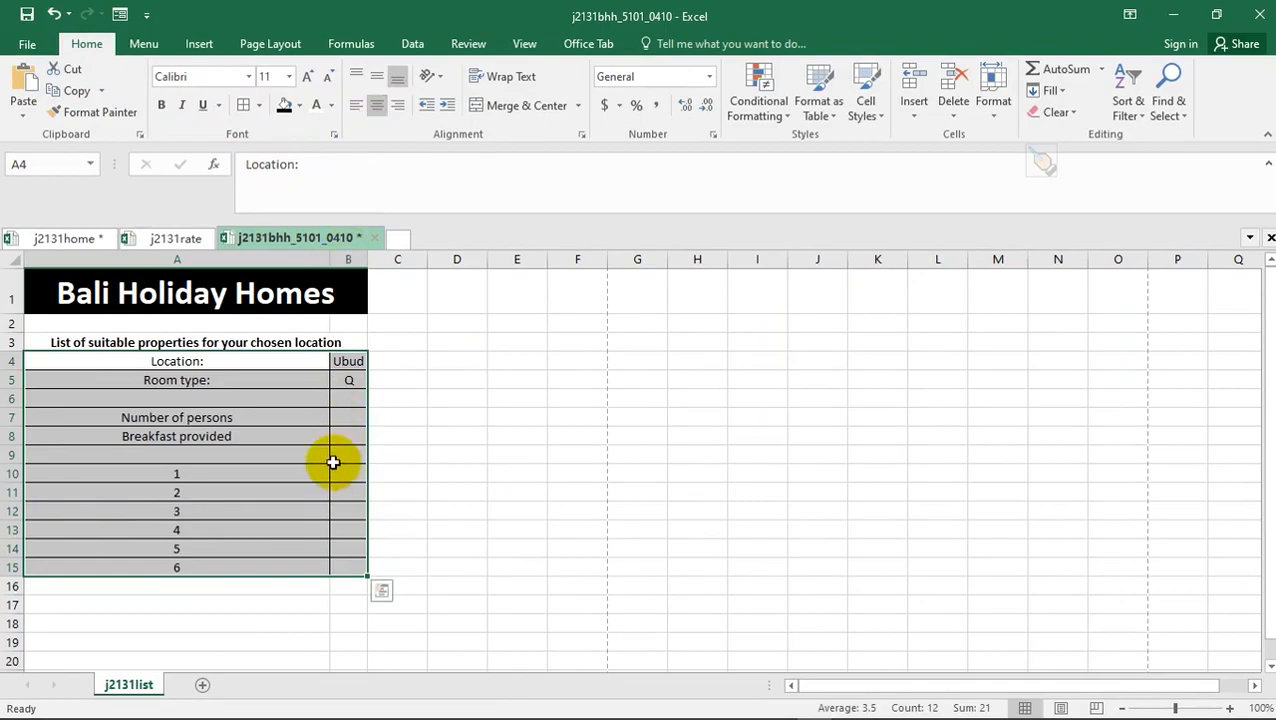
pyautogui.hotkey('alt', 'Tab')
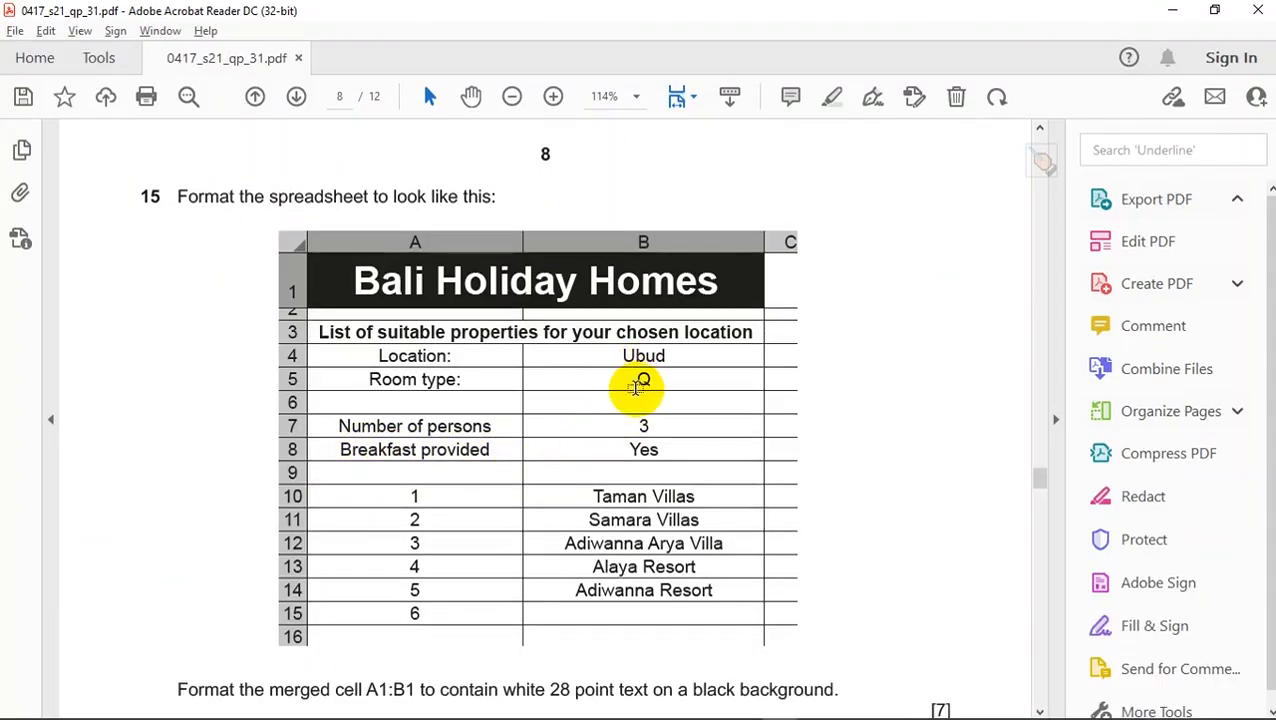
pyautogui.hotkey('alt', 'Tab')
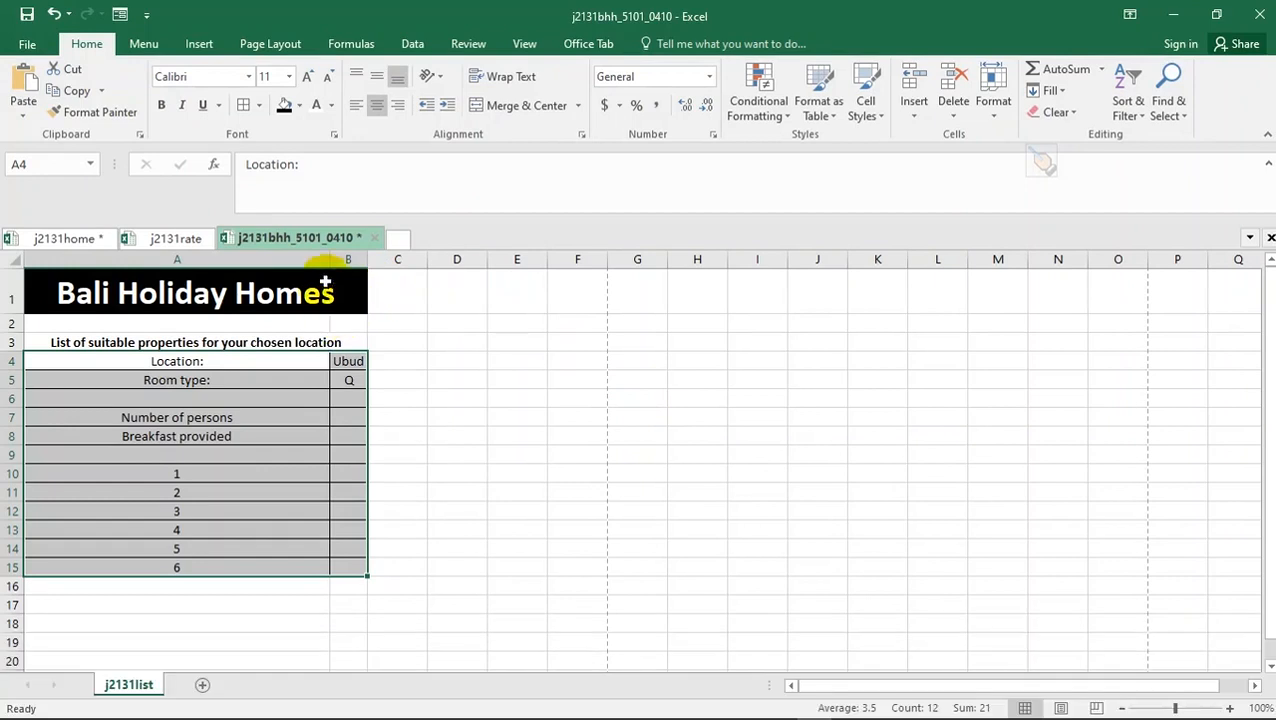
# - Narrow column A and widen column B, checking the widths against the reference layout
pyautogui.moveTo(330, 260); pyautogui.dragTo(377, 259)
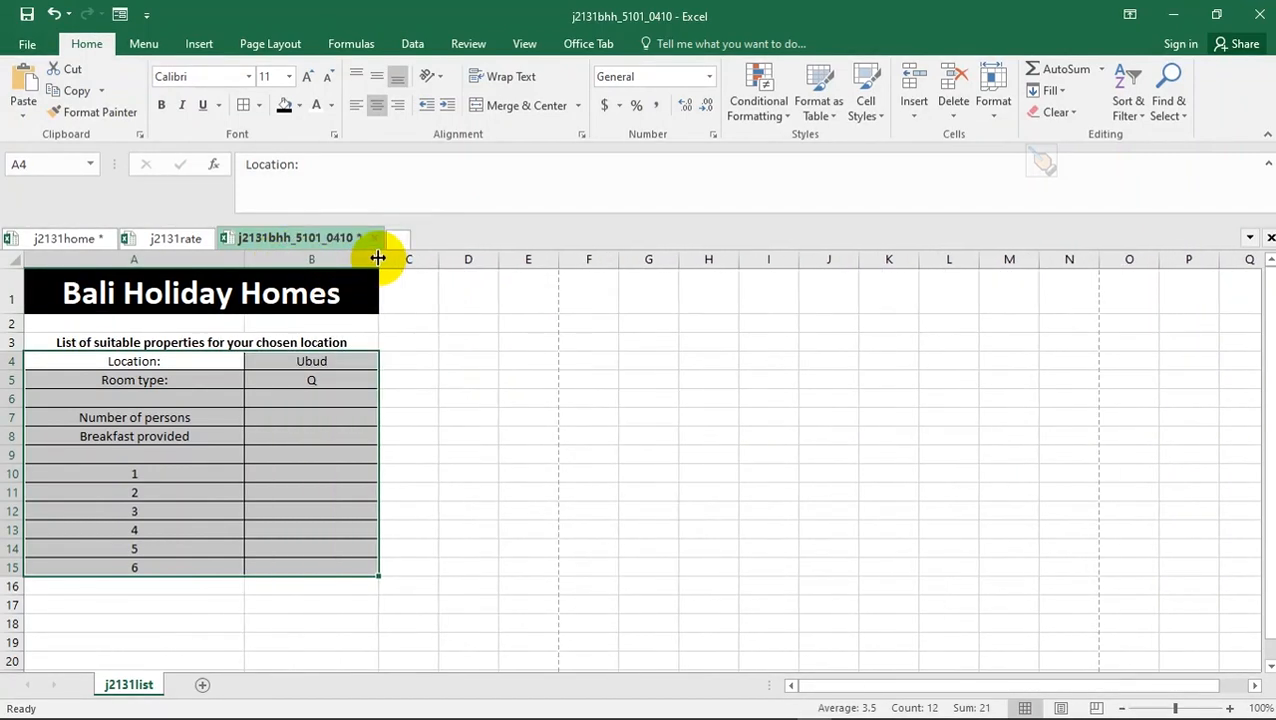
pyautogui.click(179, 477)
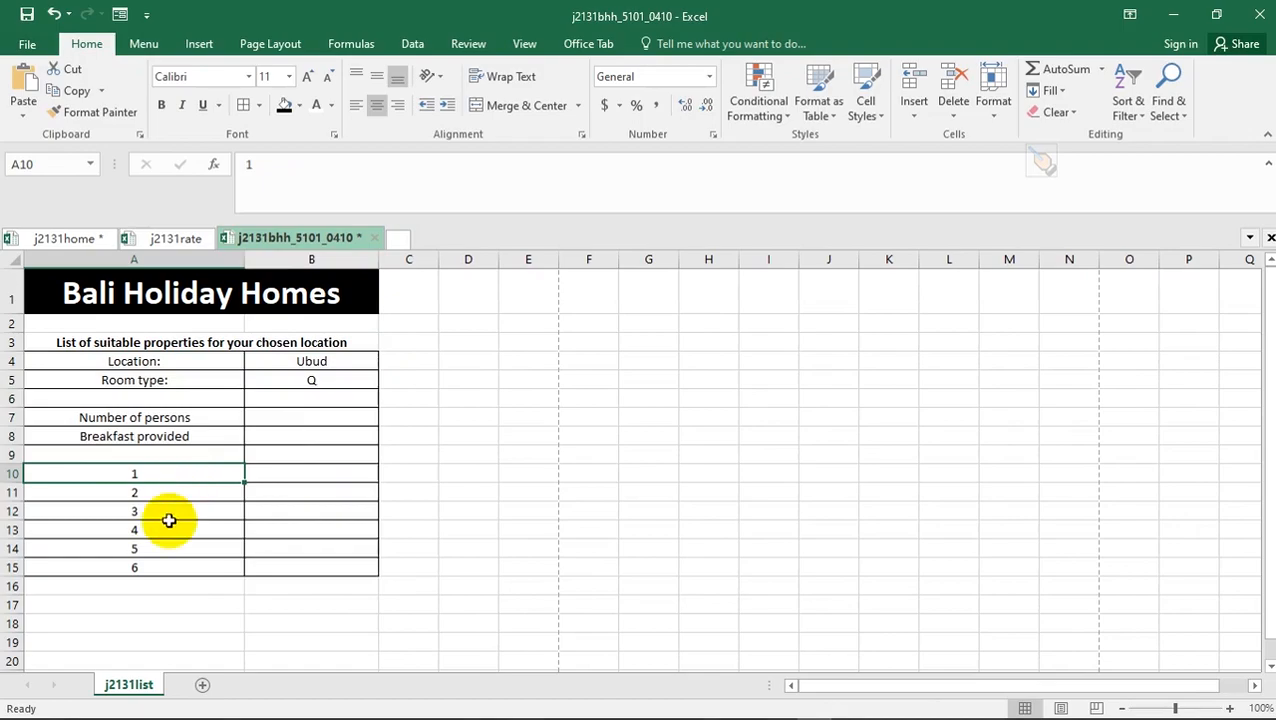
pyautogui.hotkey('alt', 'Tab')
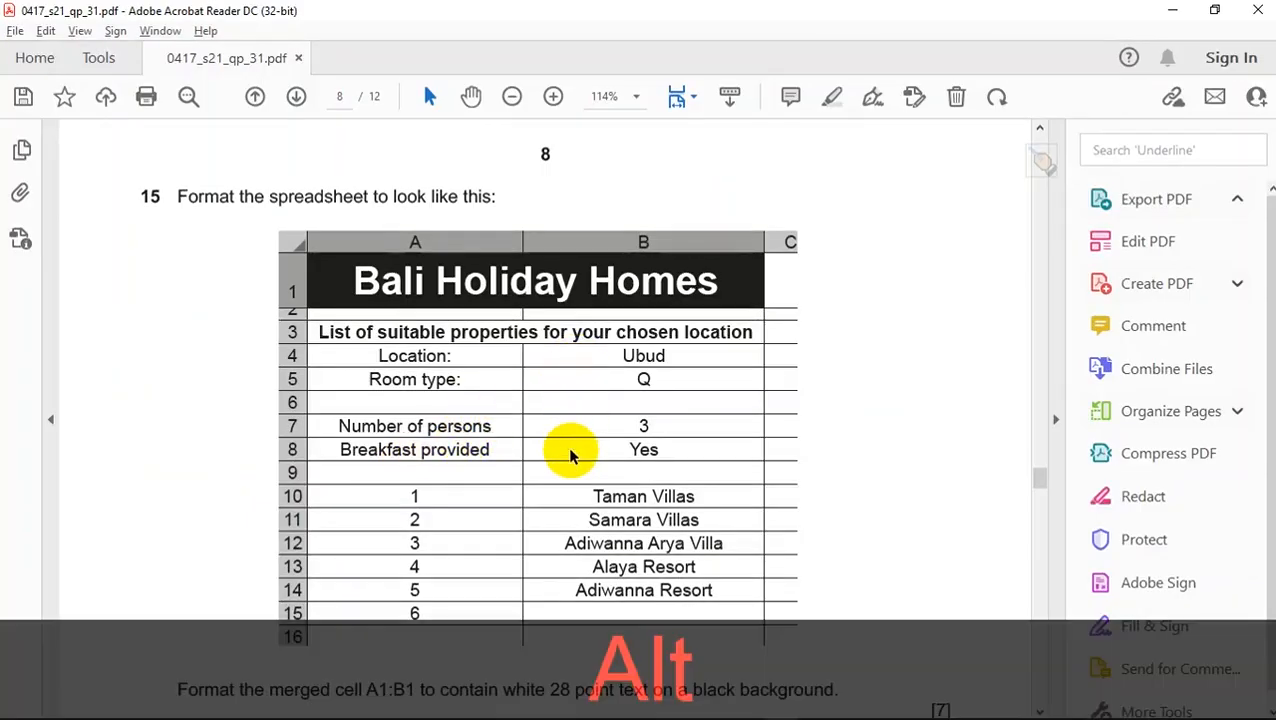
pyautogui.hotkey('alt', 'Tab')
pyautogui.hotkey('alt', 'Tab')
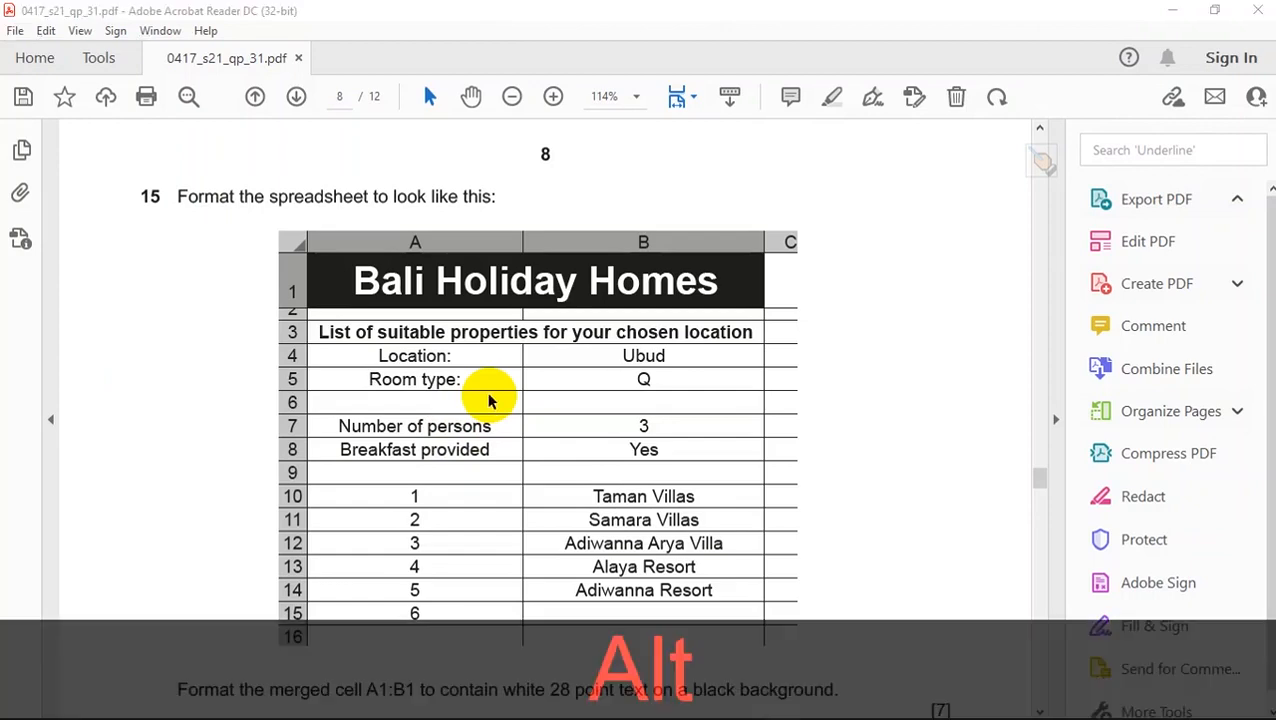
pyautogui.hotkey('alt', 'Tab')
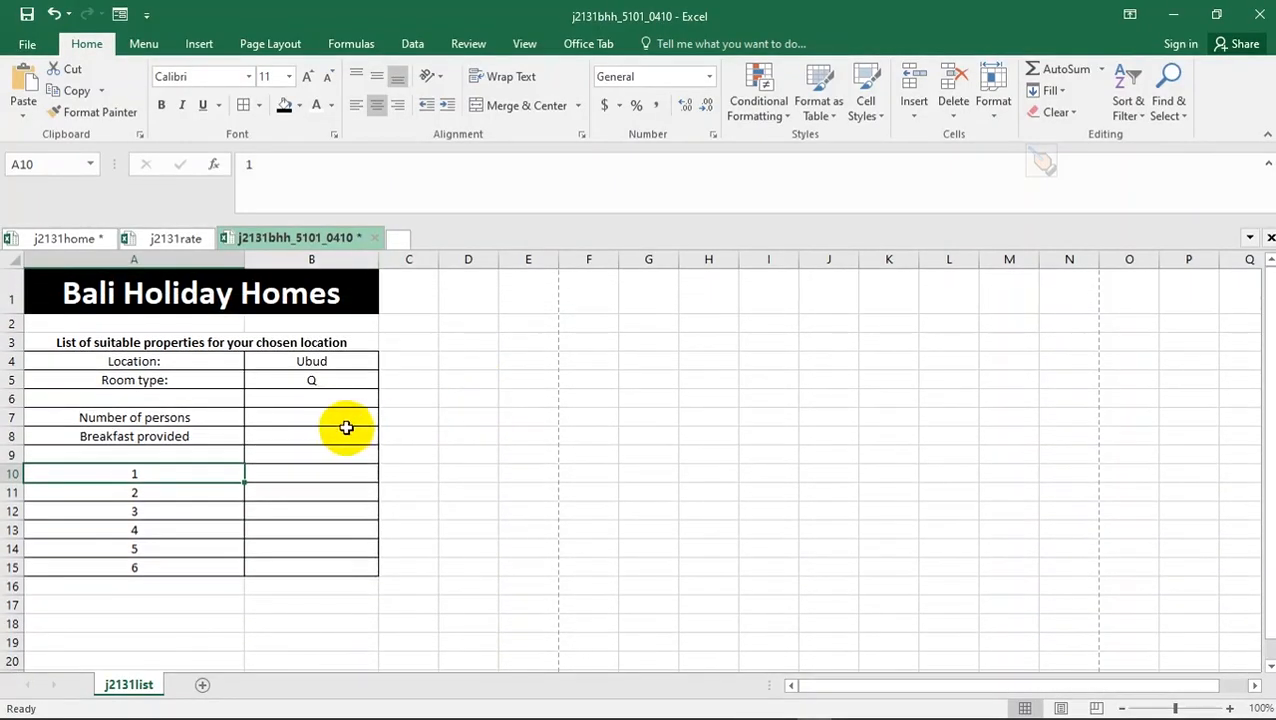
pyautogui.click(343, 430)
pyautogui.hotkey('alt', 'Tab')
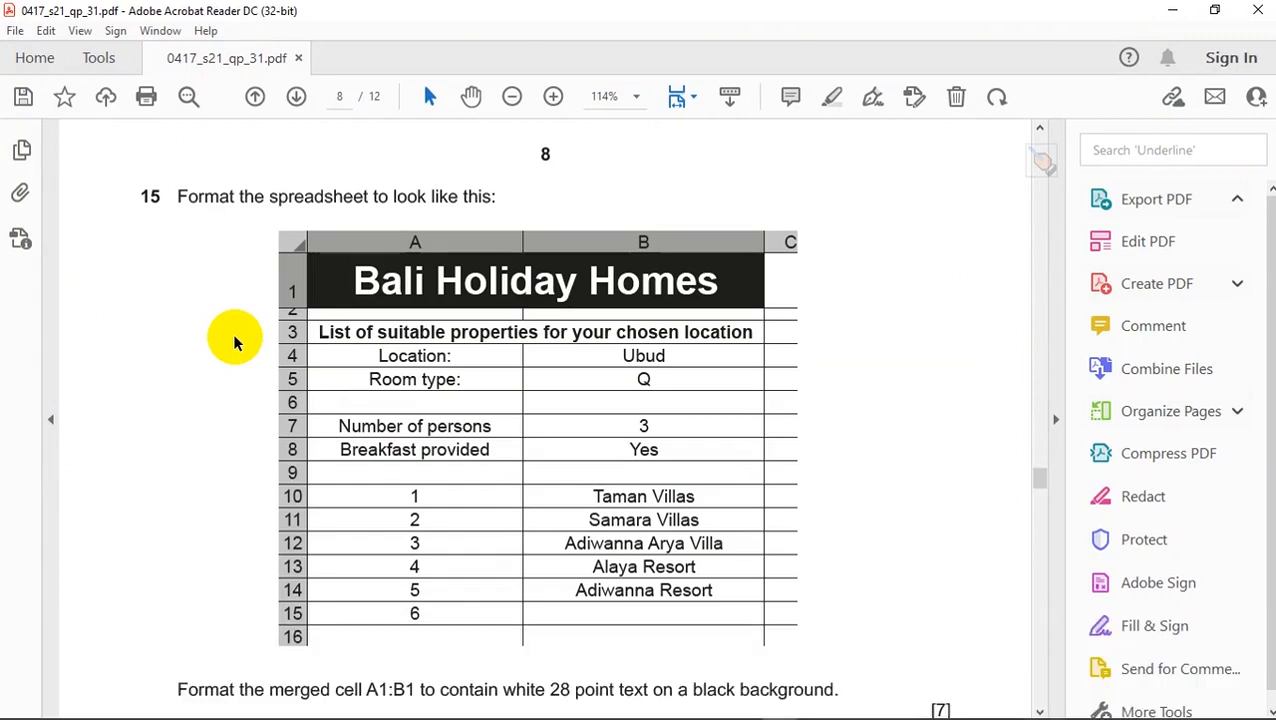
pyautogui.hotkey('alt', 'Tab')
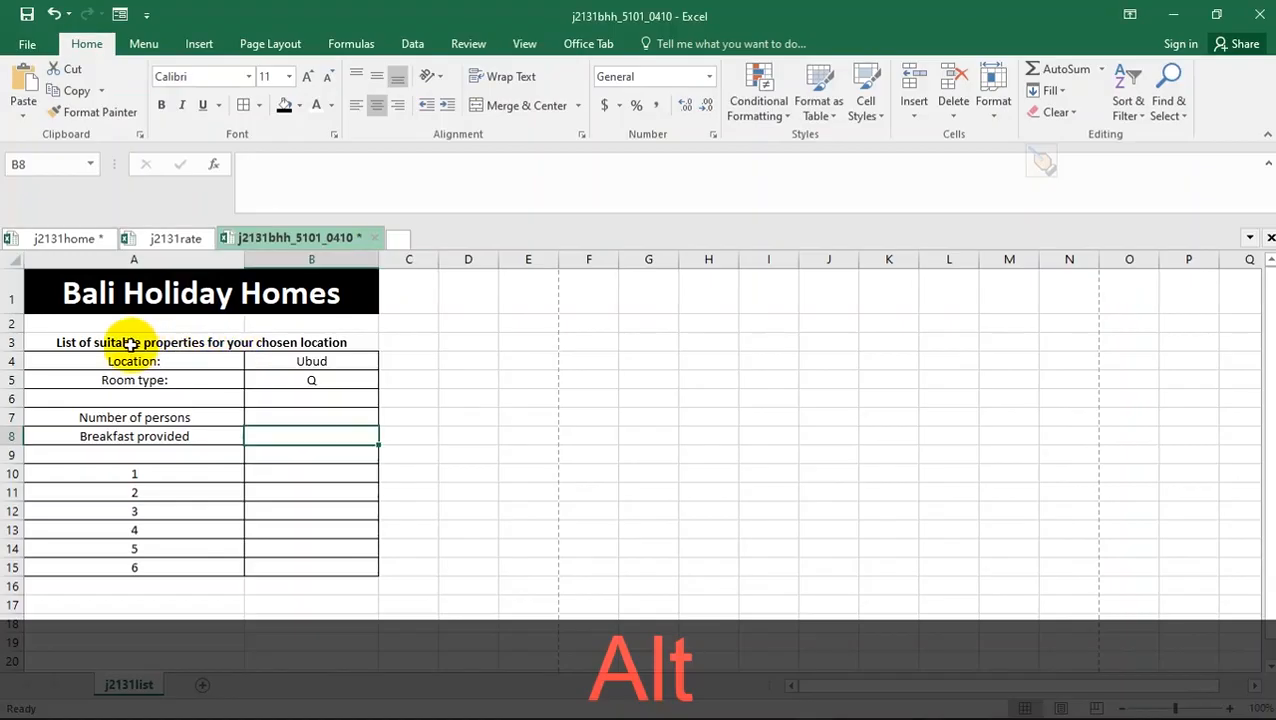
# - Apply All Borders to the empty cells A2:B2 and compare them with the reference
pyautogui.moveTo(73, 324); pyautogui.dragTo(300, 322)
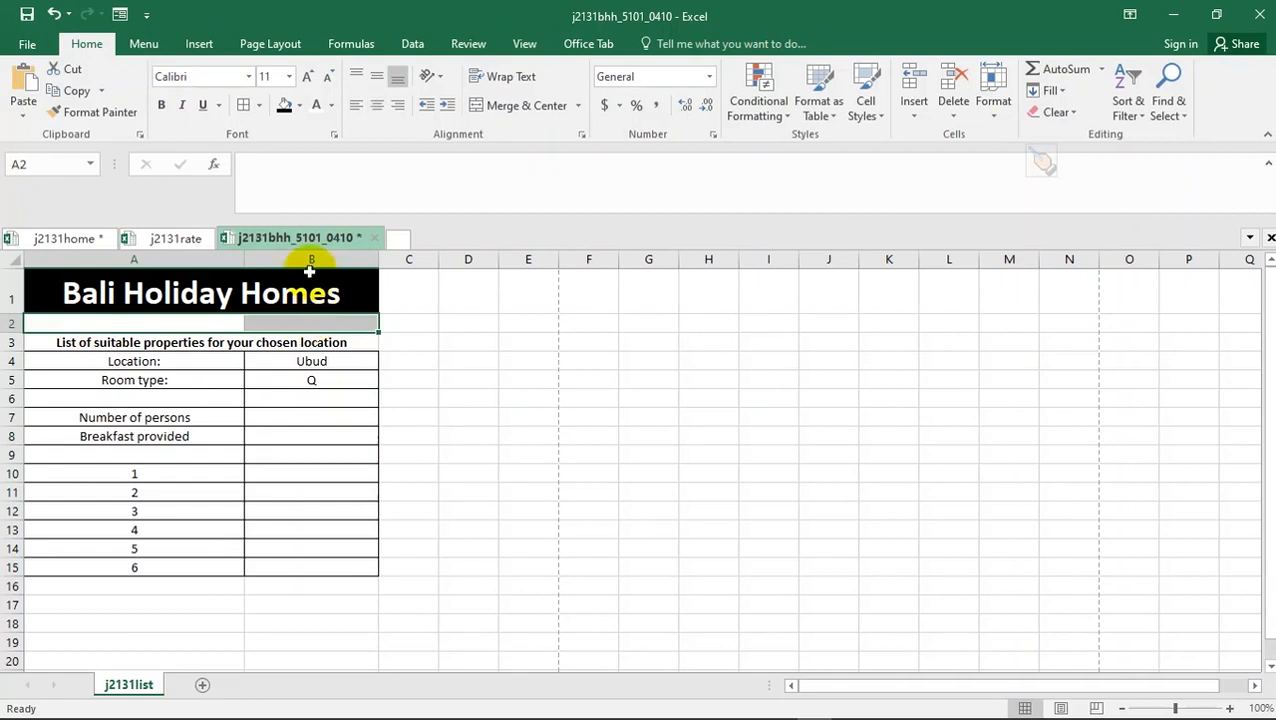
pyautogui.click(241, 112)
pyautogui.click(322, 492)
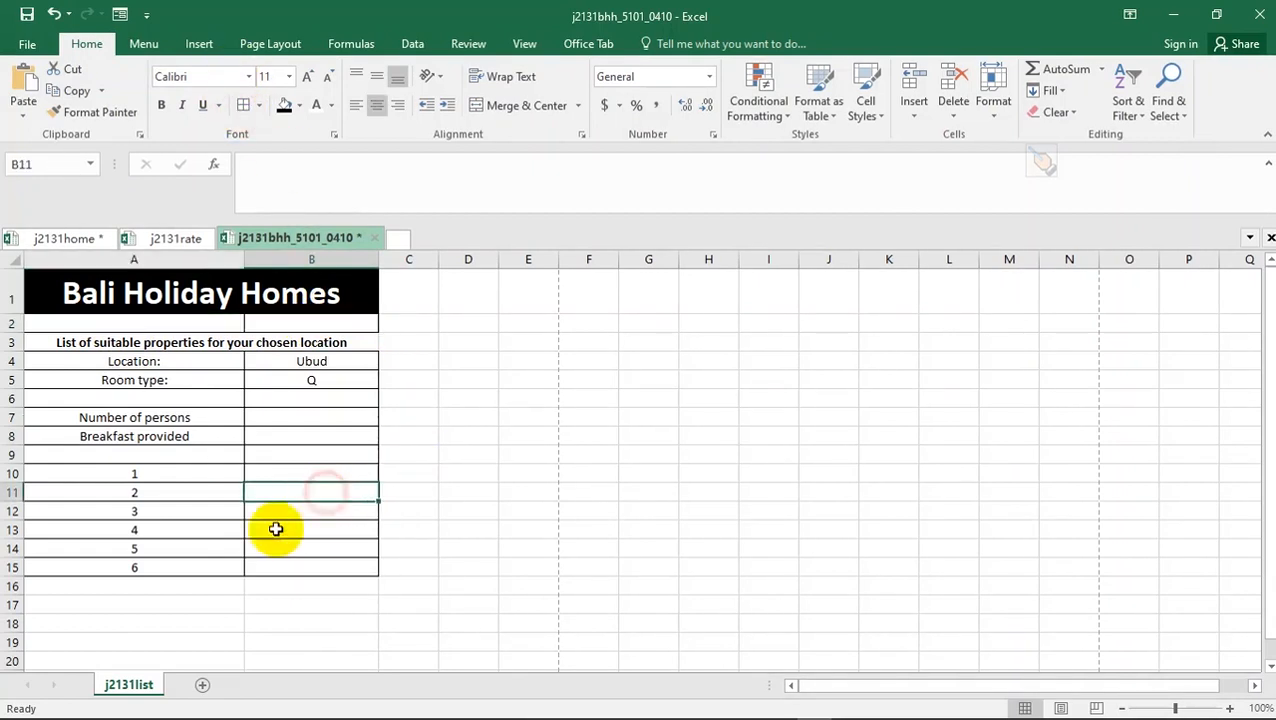
pyautogui.press('alt')
pyautogui.hotkey('alt', 'Tab')
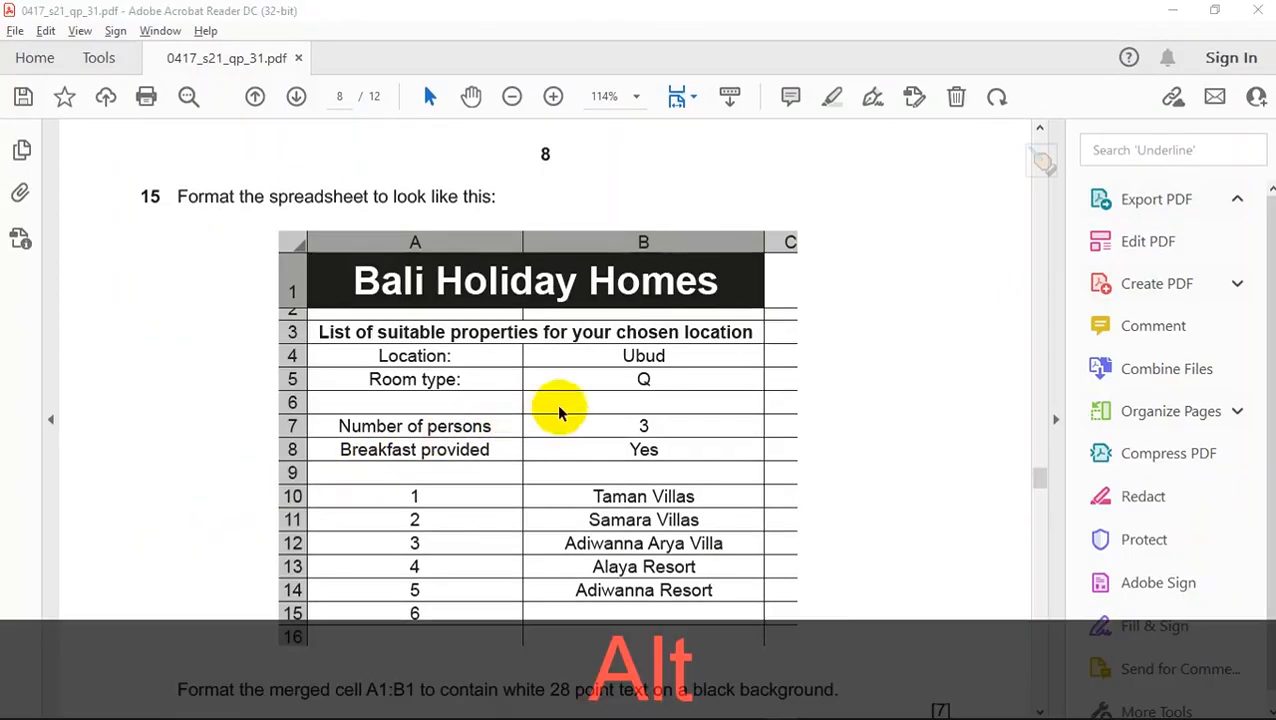
pyautogui.hotkey('alt', 'Tab')
pyautogui.hotkey('alt', 'Tab')
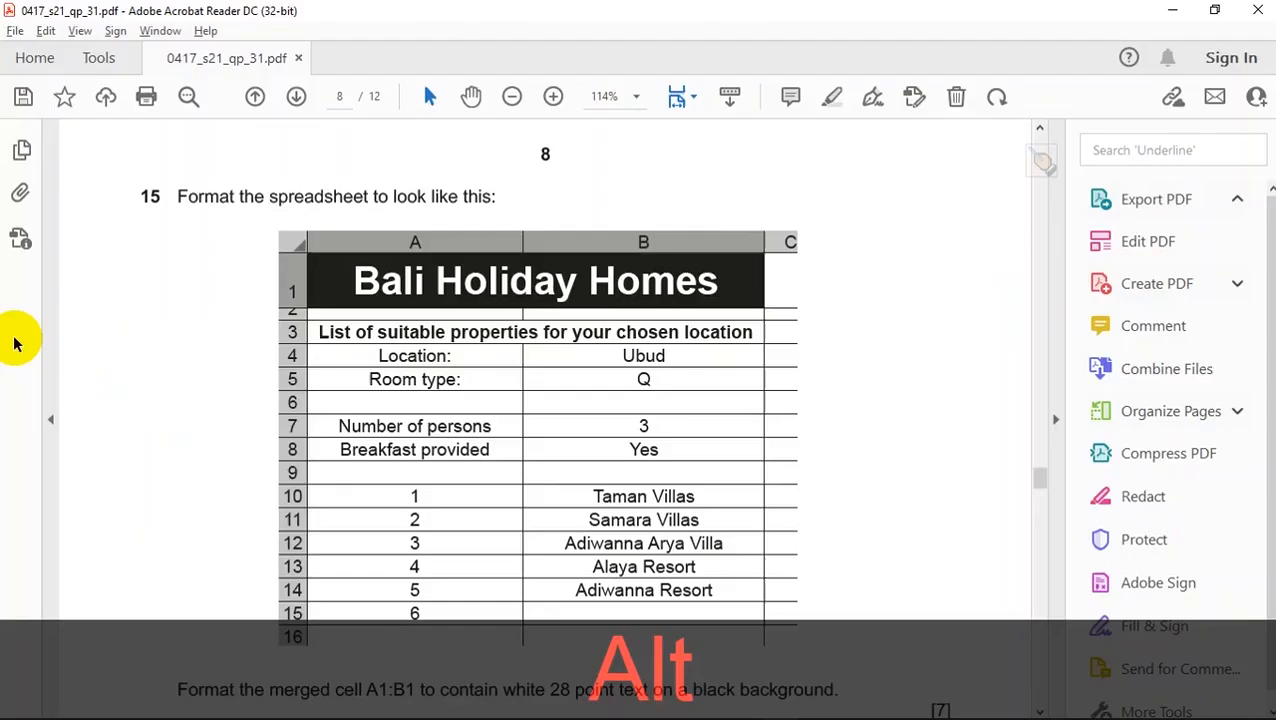
pyautogui.hotkey('alt', 'Tab')
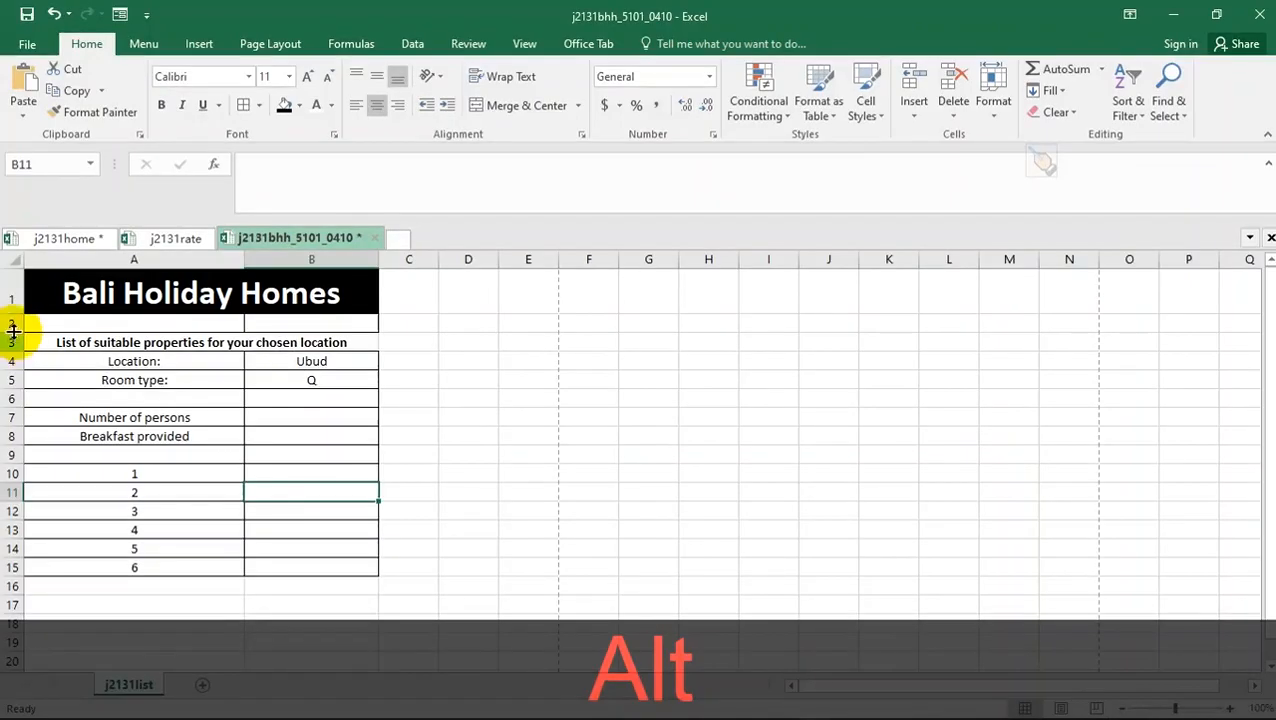
# - Shrink row 2 to a thin strip, matching the reference row heights
pyautogui.moveTo(19, 316); pyautogui.dragTo(15, 320)
pyautogui.hotkey('alt', 'Tab')
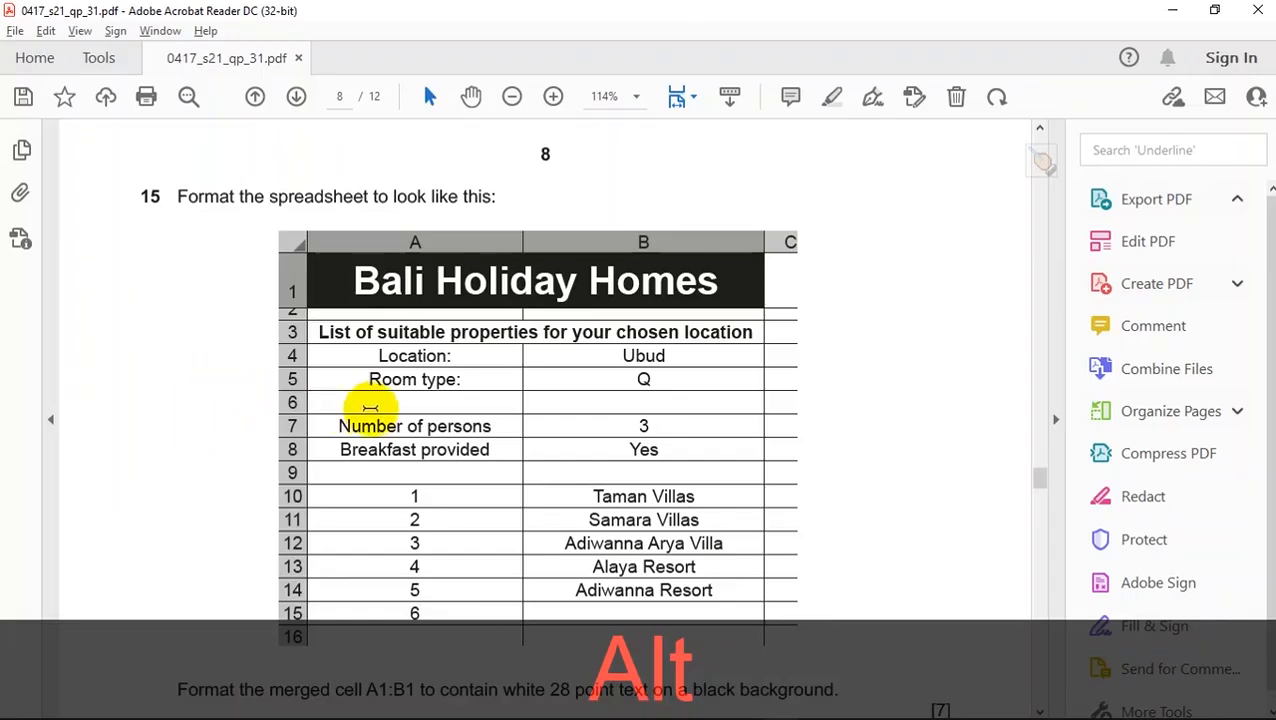
pyautogui.hotkey('alt', 'Tab')
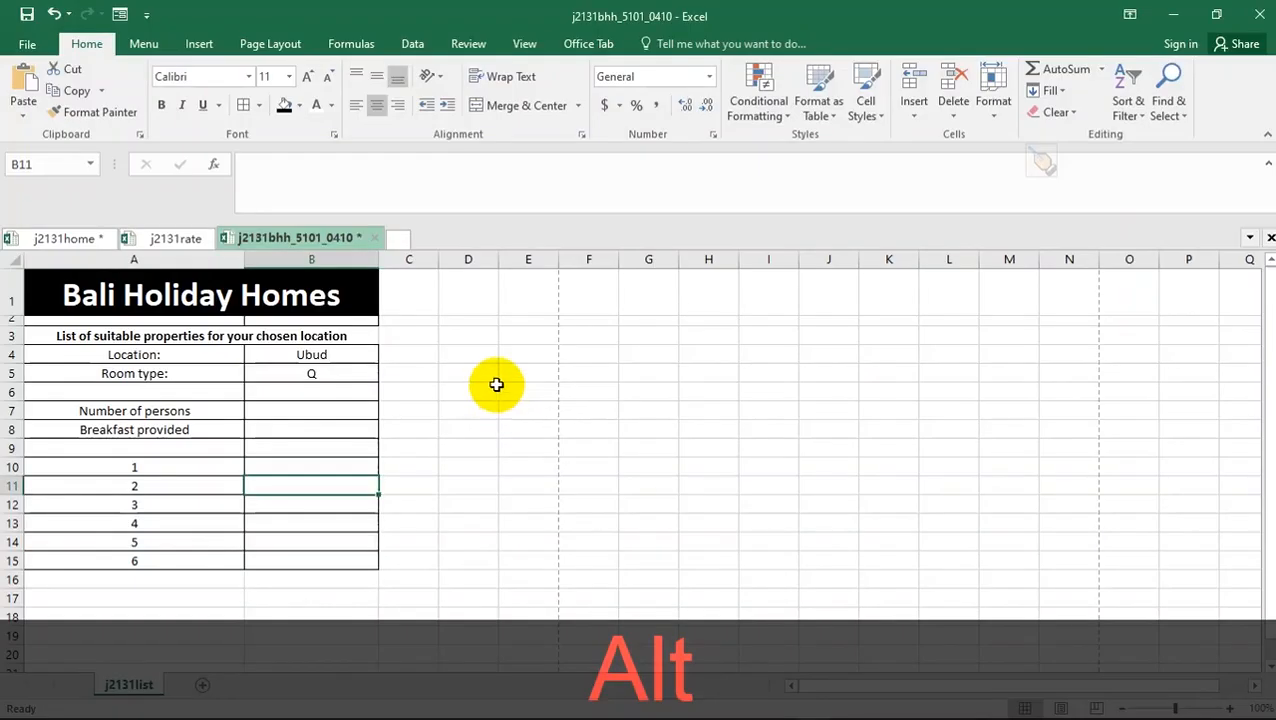
pyautogui.hotkey('alt', 'Tab')
pyautogui.hotkey('alt', 'Tab')
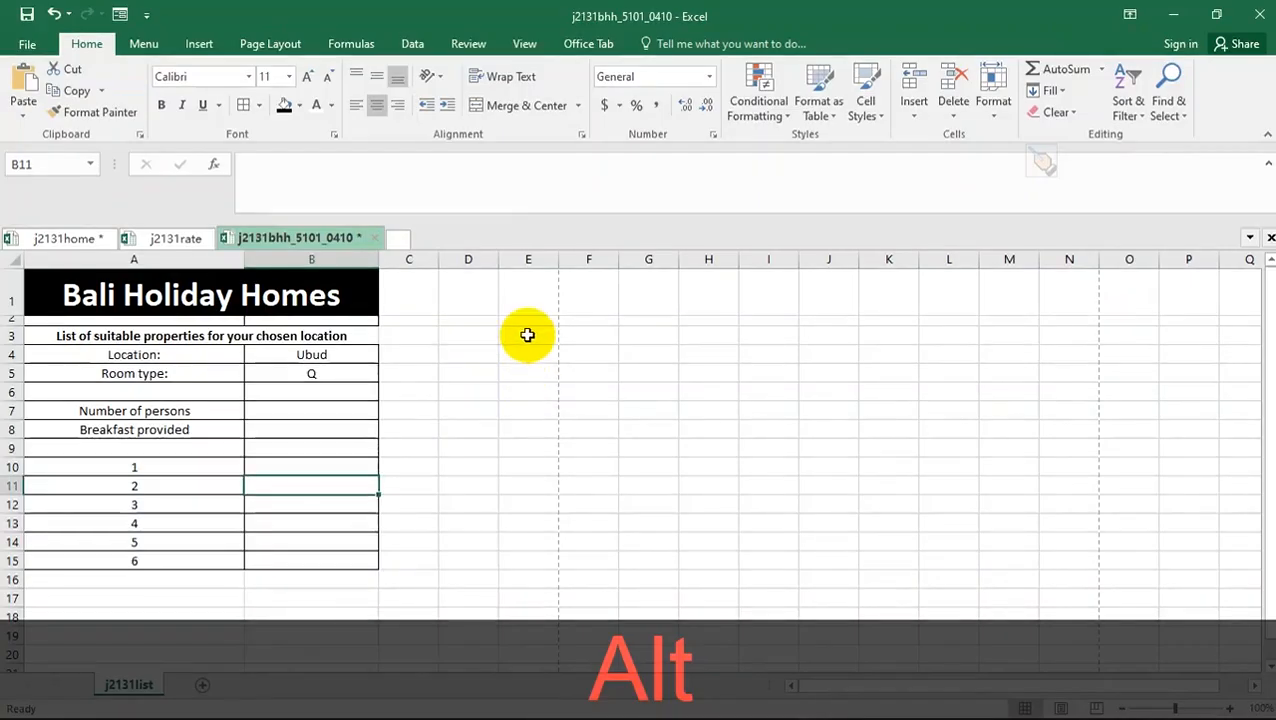
# - Apply All Borders to A2:B4, save the workbook, and return to the exam PDF
pyautogui.moveTo(362, 333); pyautogui.dragTo(363, 348)
pyautogui.click(243, 104)
pyautogui.click(288, 465)
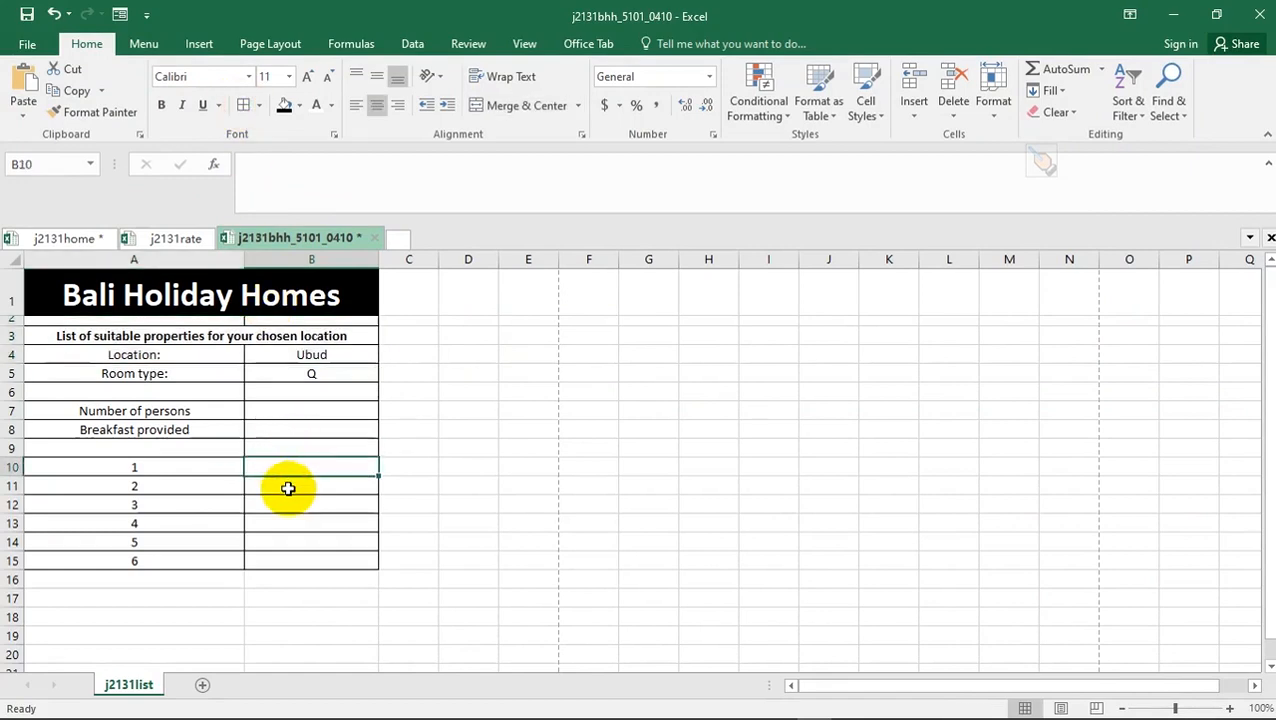
pyautogui.hotkey('alt', 'Tab')
pyautogui.hotkey('alt', 'Tab')
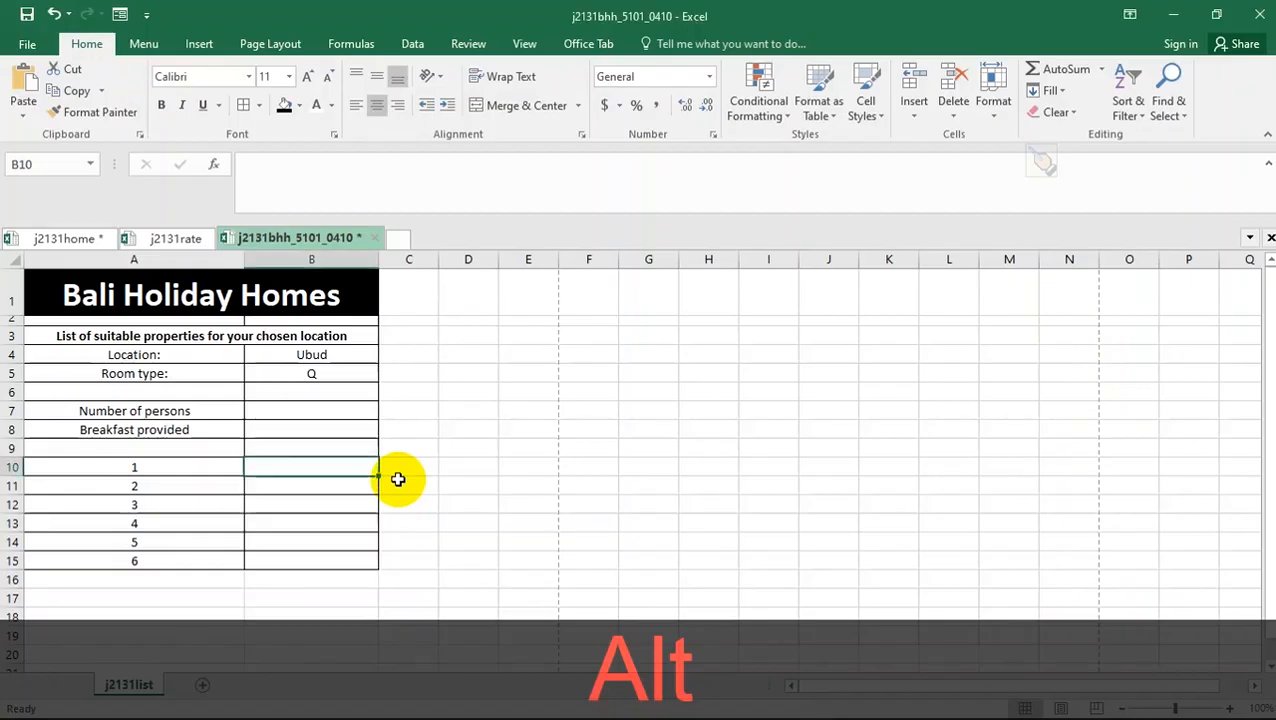
pyautogui.click(355, 543)
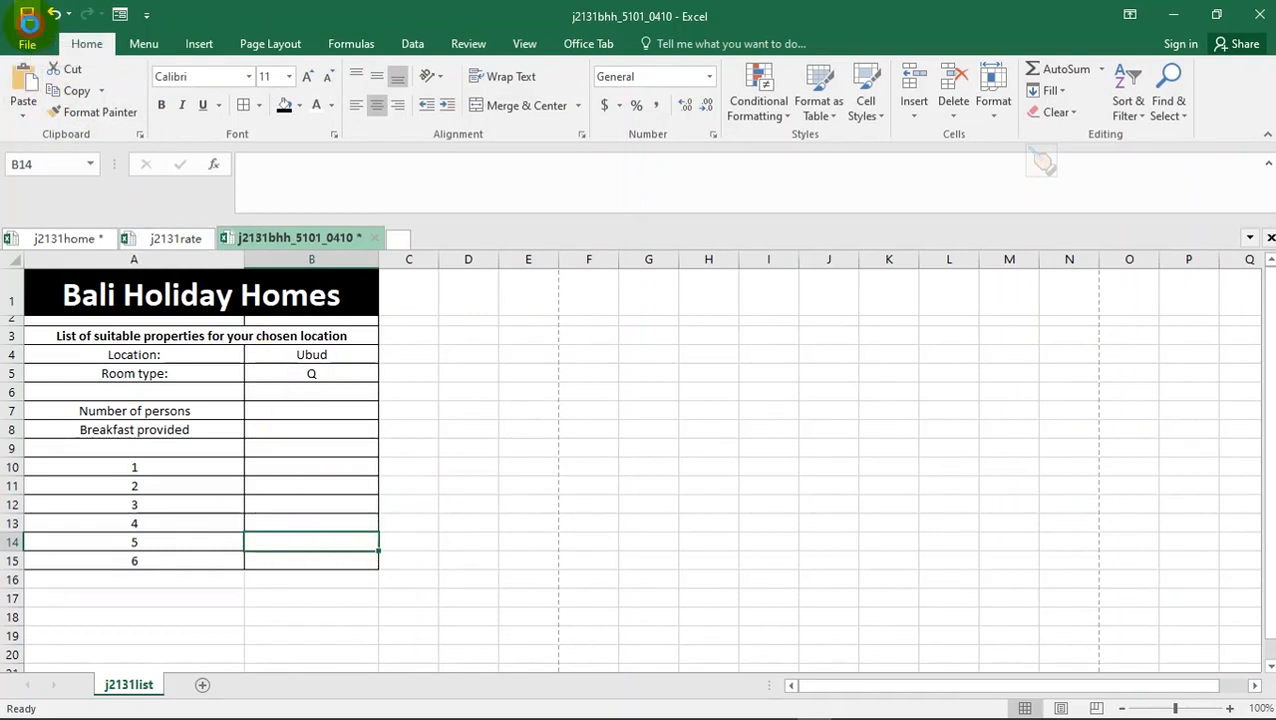
pyautogui.click(27, 15)
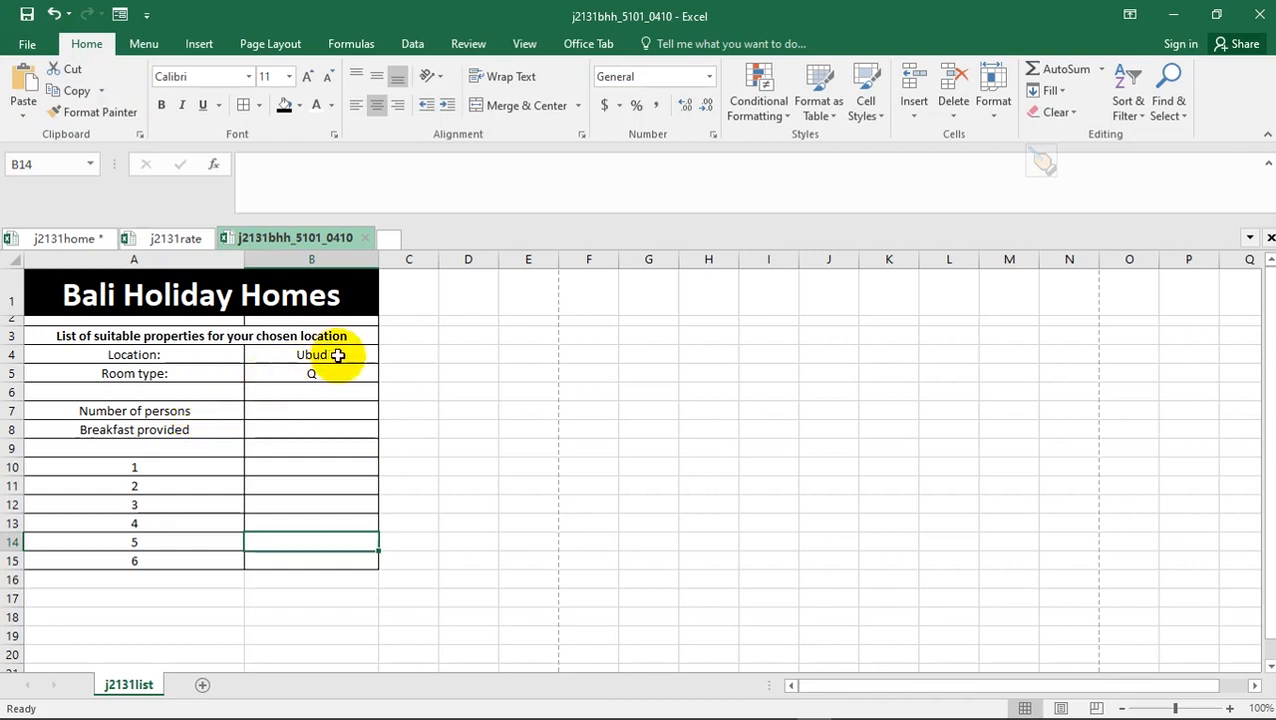
pyautogui.hotkey('alt', 'Tab')
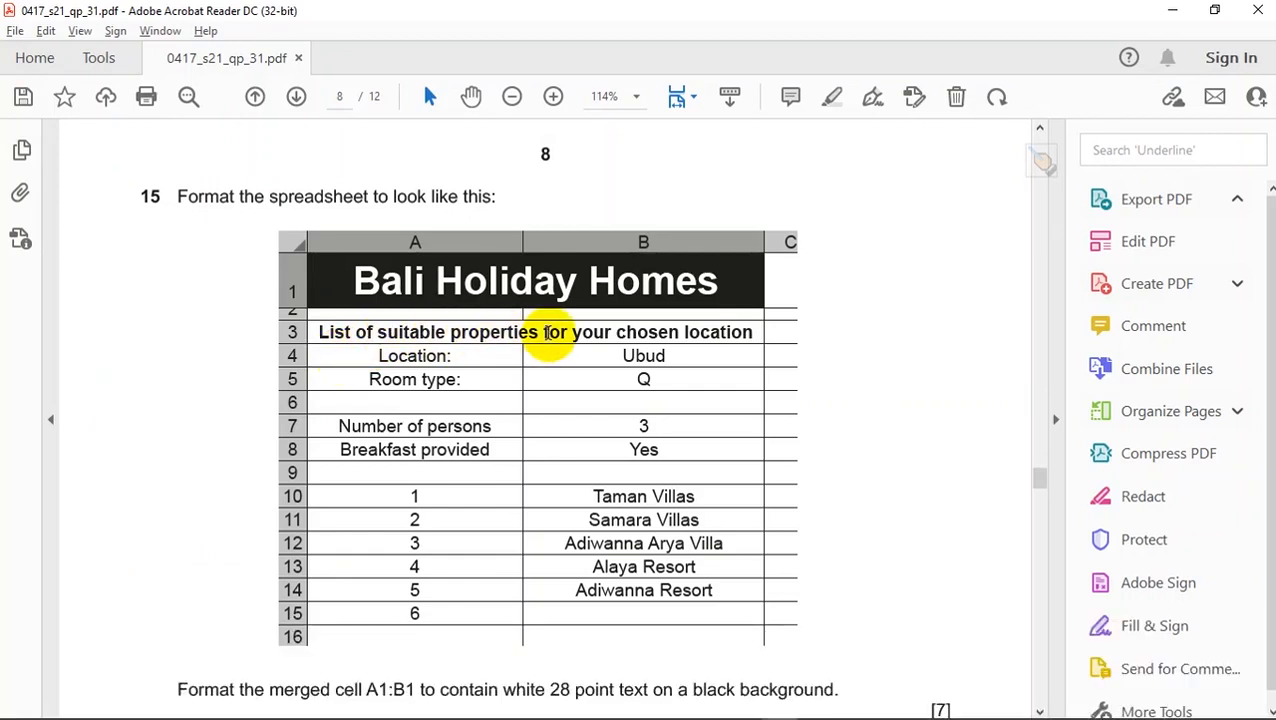
# - Highlight question 15's sentence on formatting merged A1:B1 as white 28 pt text on black
pyautogui.scroll(-3, 548, 335)
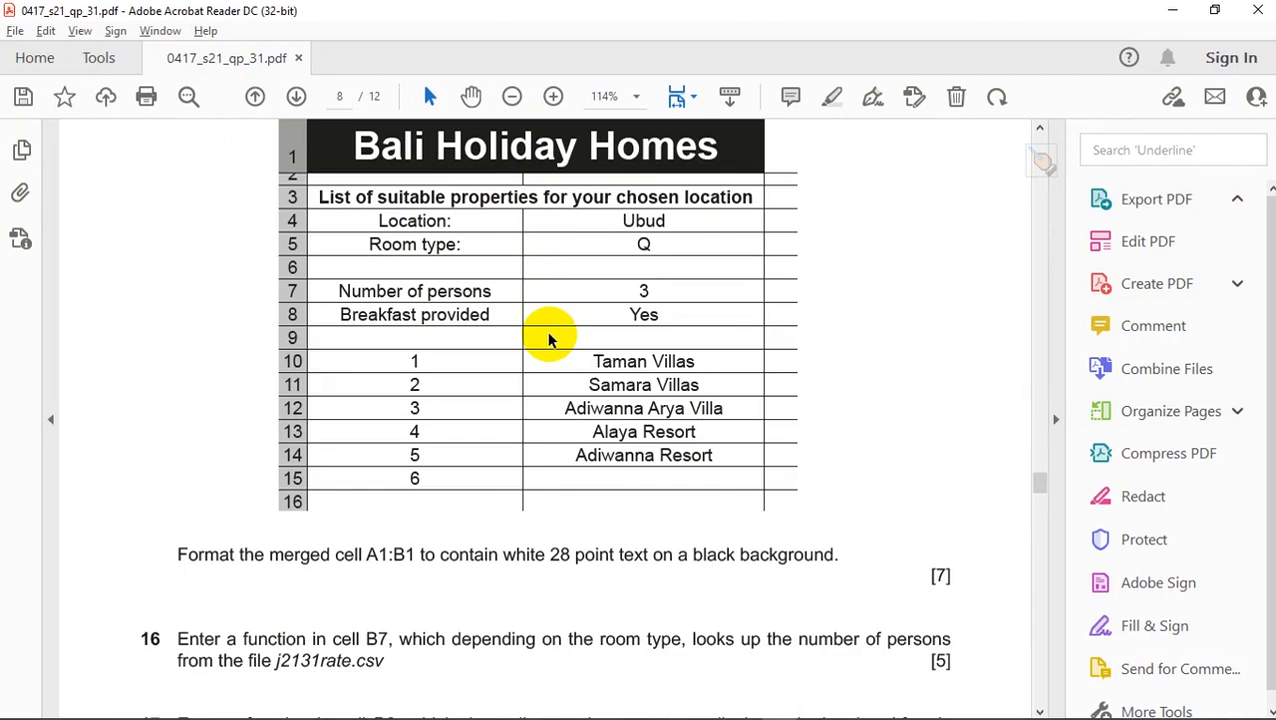
pyautogui.scroll(-2, 548, 338)
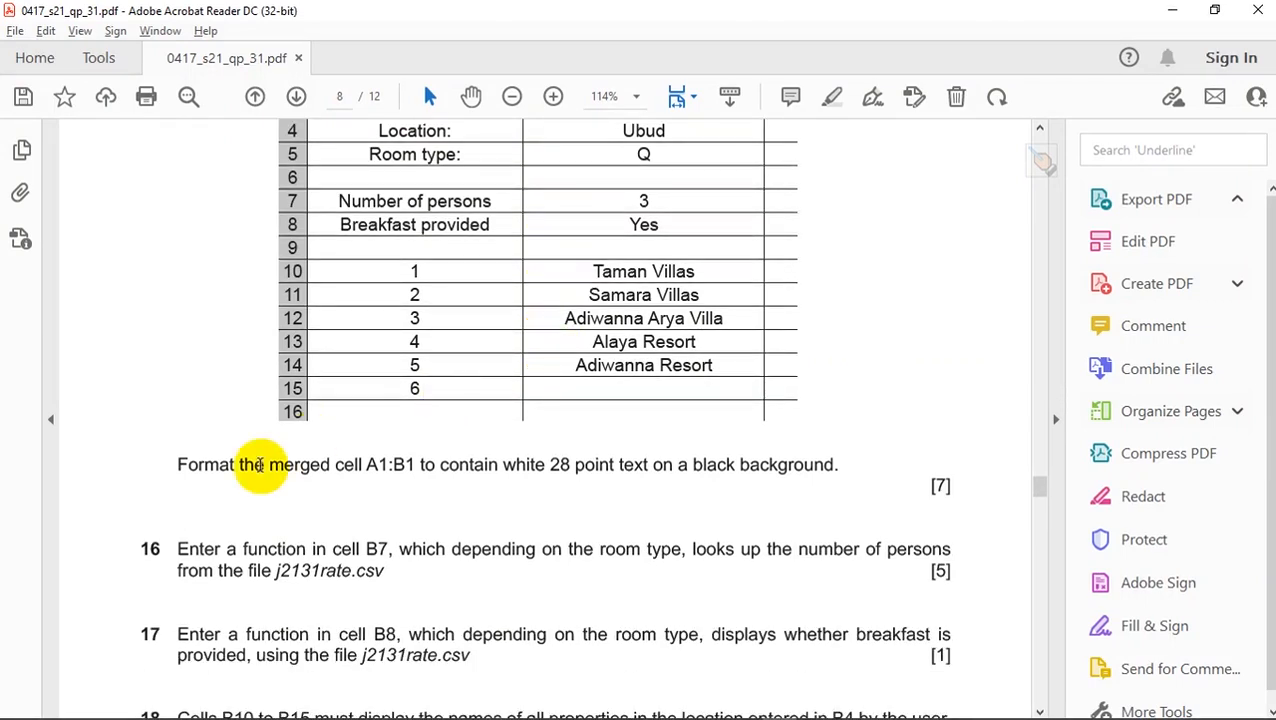
pyautogui.moveTo(178, 462); pyautogui.dragTo(854, 470)
pyautogui.click(809, 431)
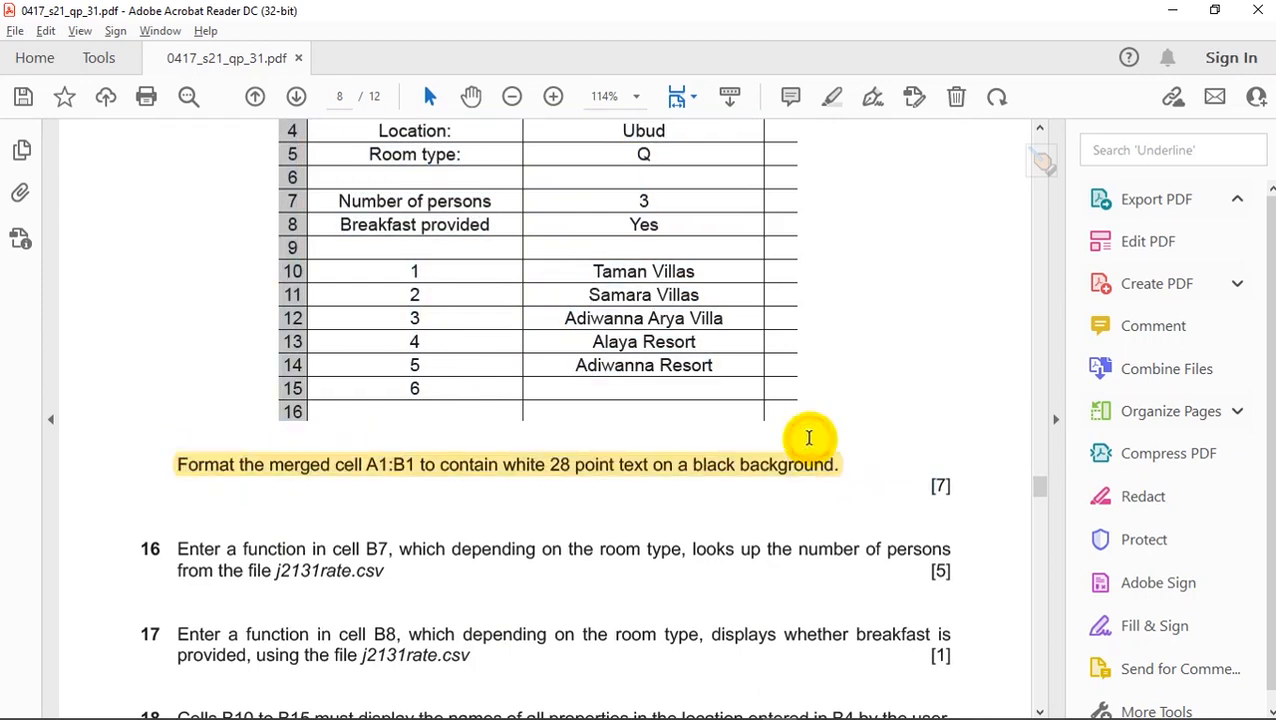
pyautogui.scroll(-2, 333, 549)
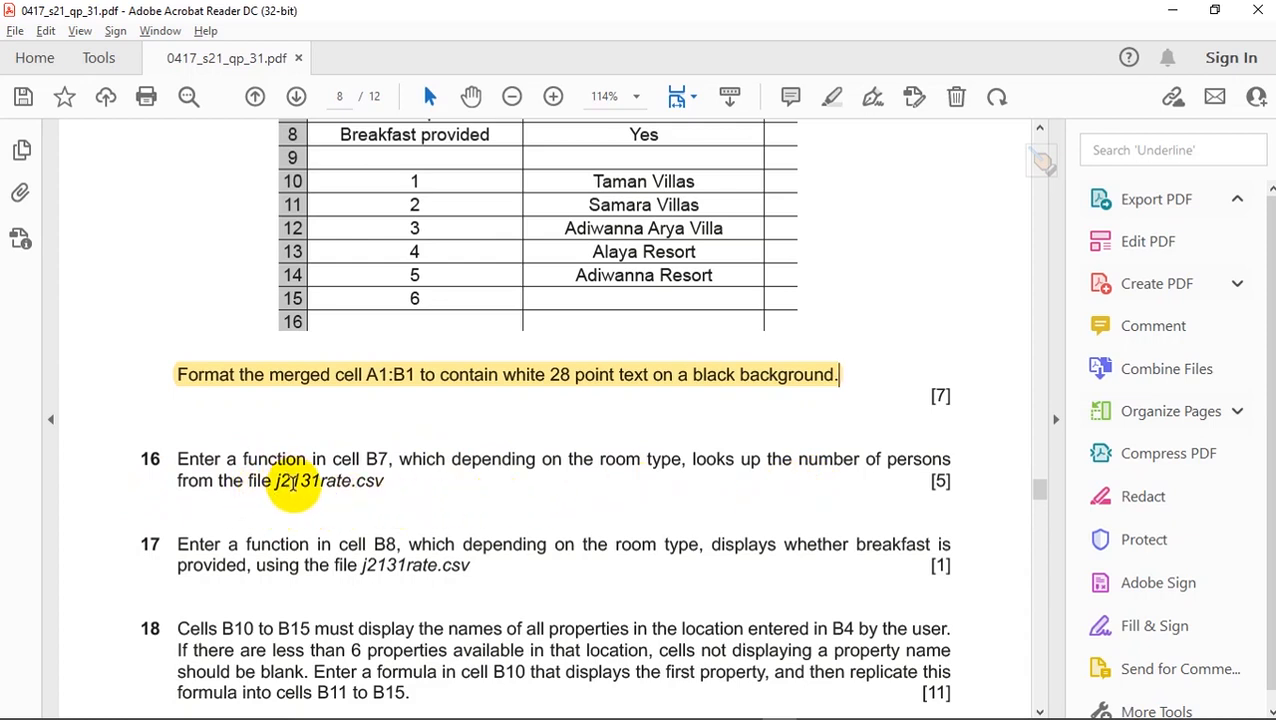
# - Start a formula in B7 pointing at the j2131rate headings, then cancel it
pyautogui.hotkey('alt', 'Tab')
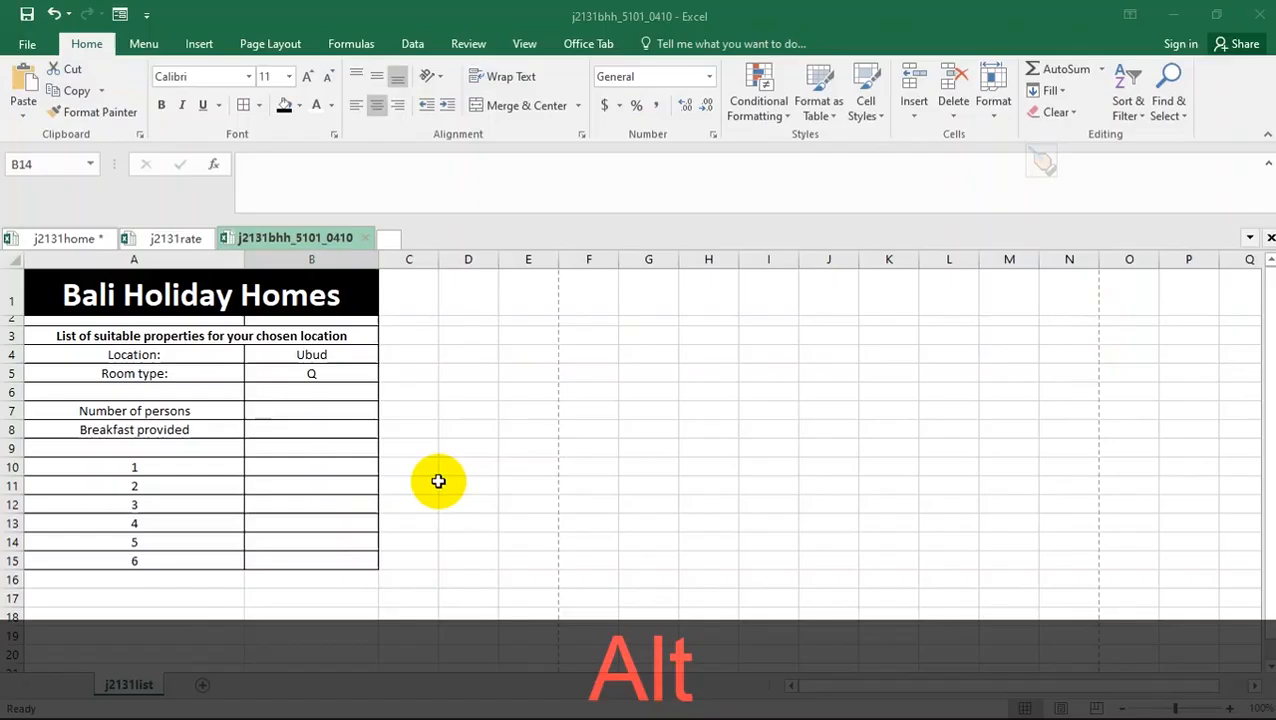
pyautogui.click(271, 409)
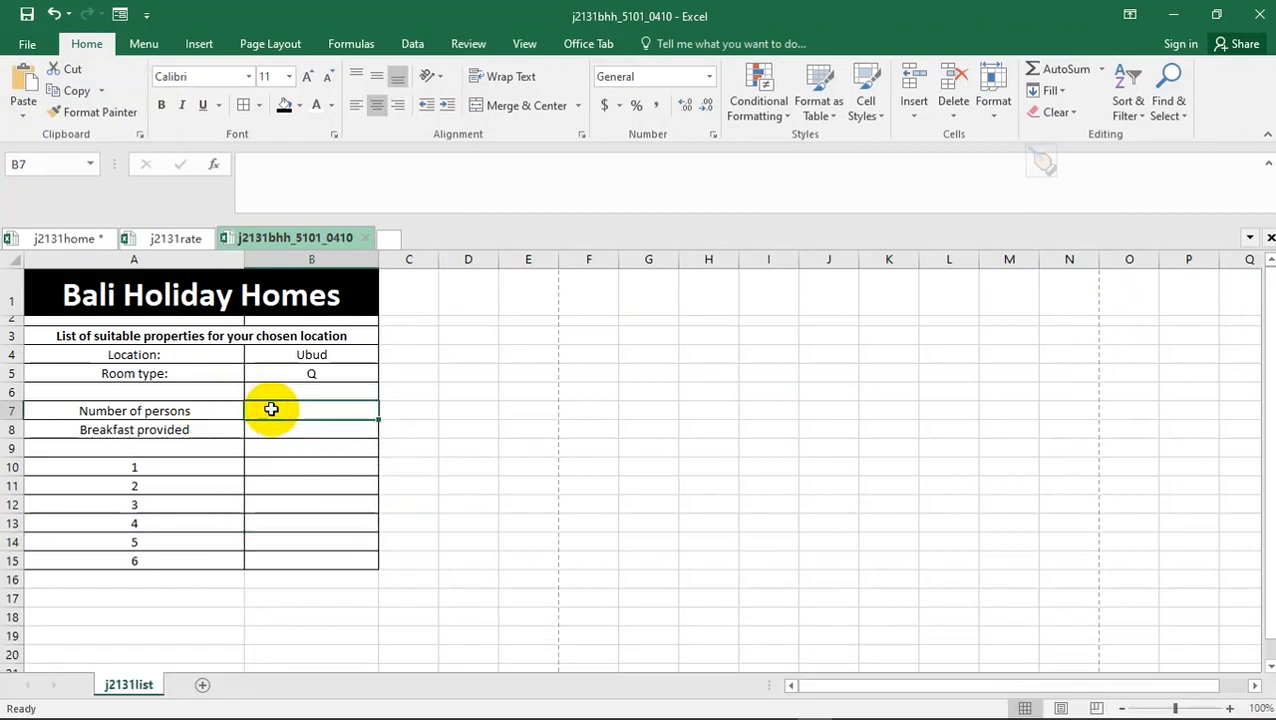
pyautogui.write('=')
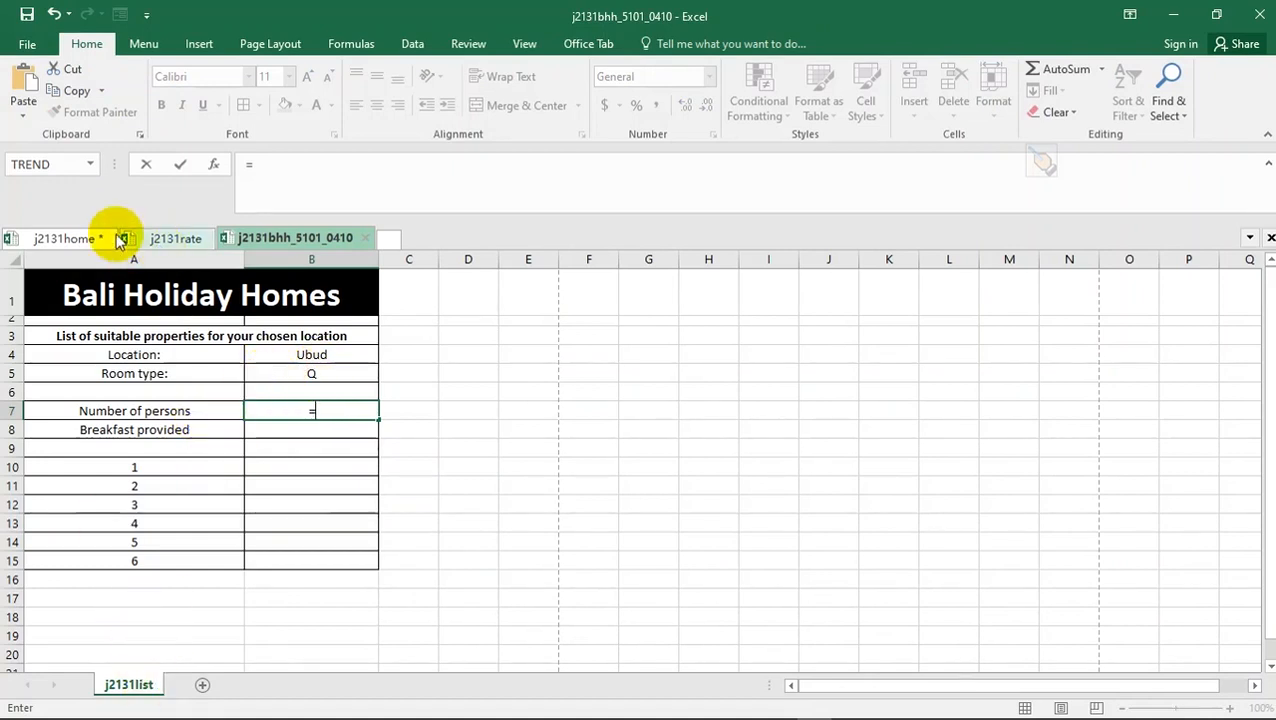
pyautogui.click(163, 238)
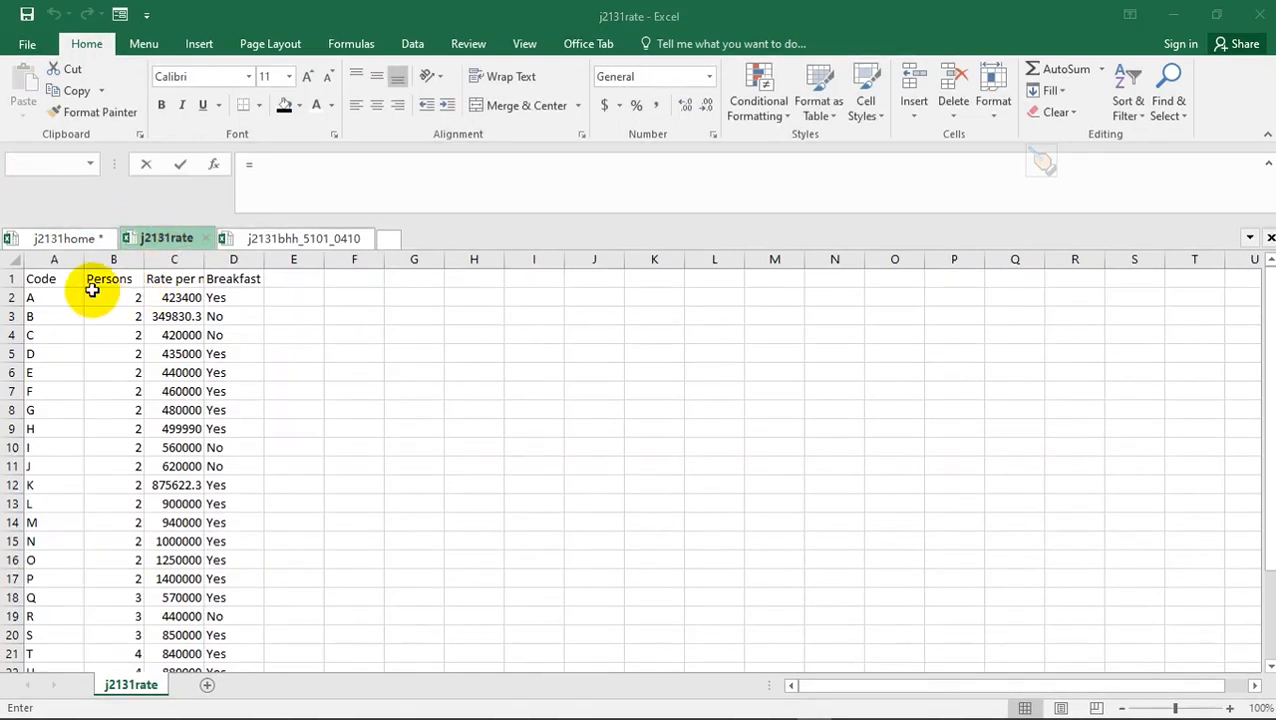
pyautogui.click(57, 277)
pyautogui.click(110, 279)
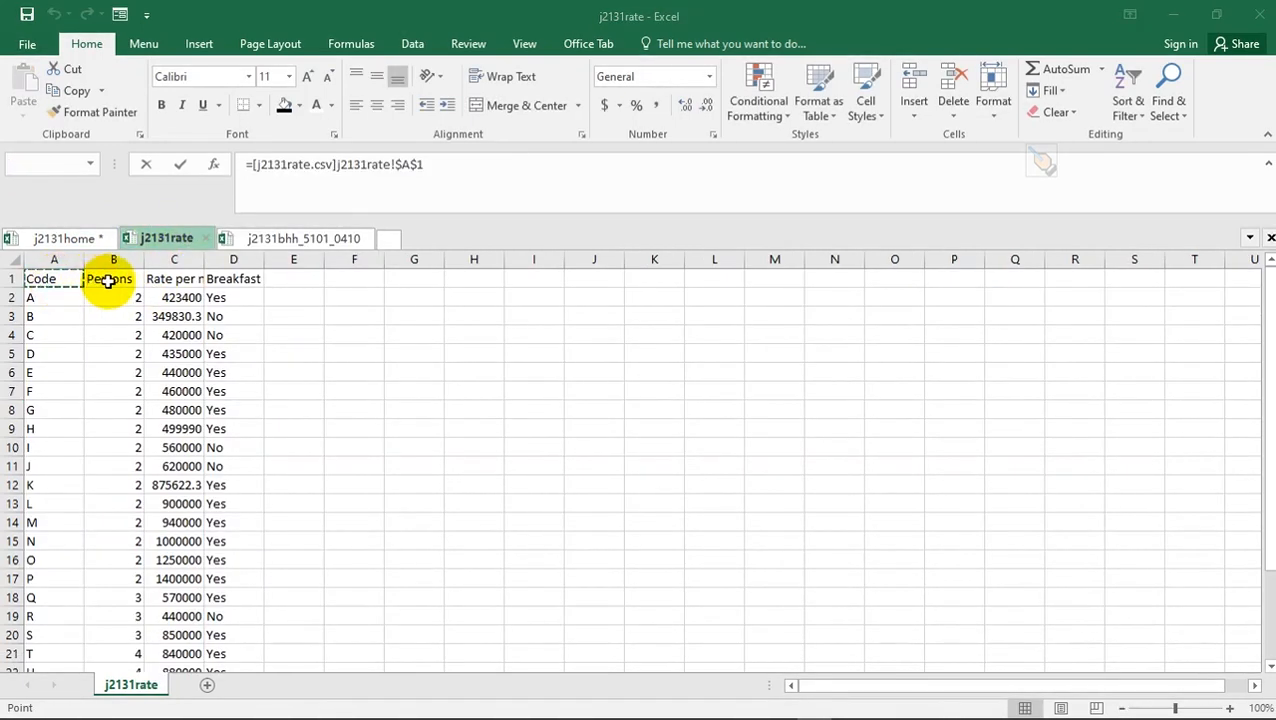
pyautogui.click(170, 279)
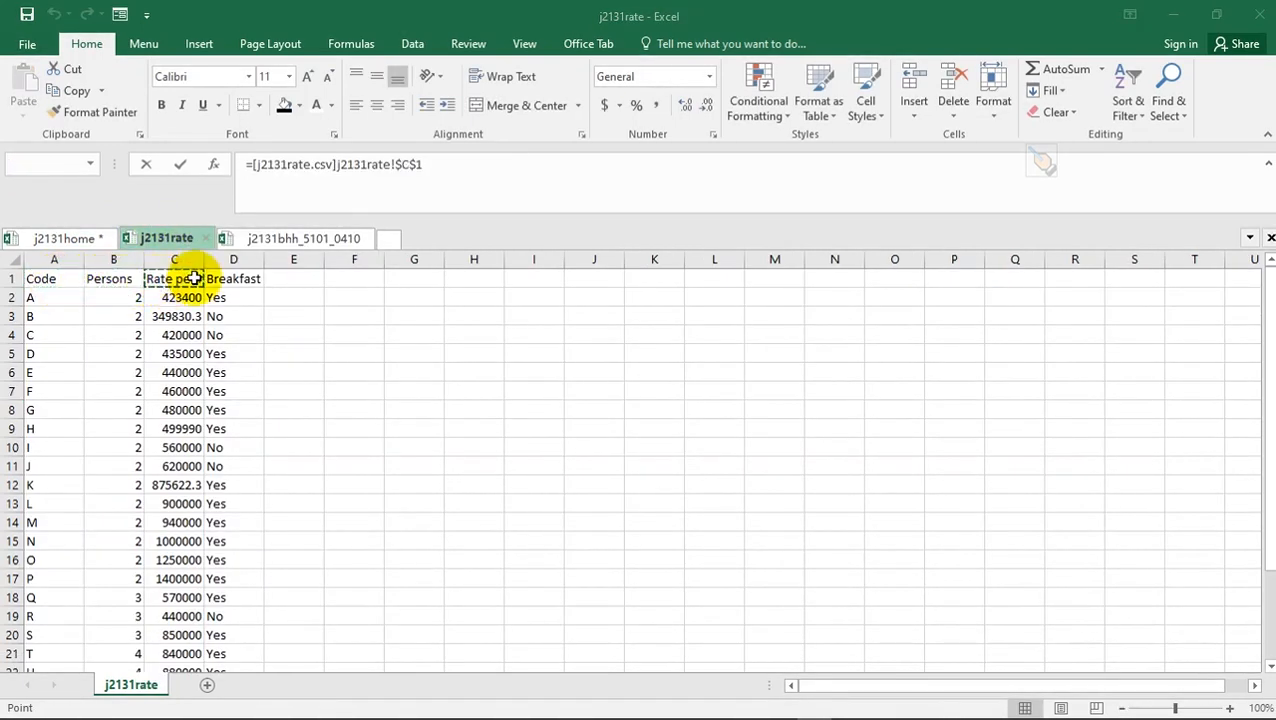
pyautogui.press('Escape')
# - Autofit all columns of the j2131rate sheet so every heading shows in full
pyautogui.click(162, 237)
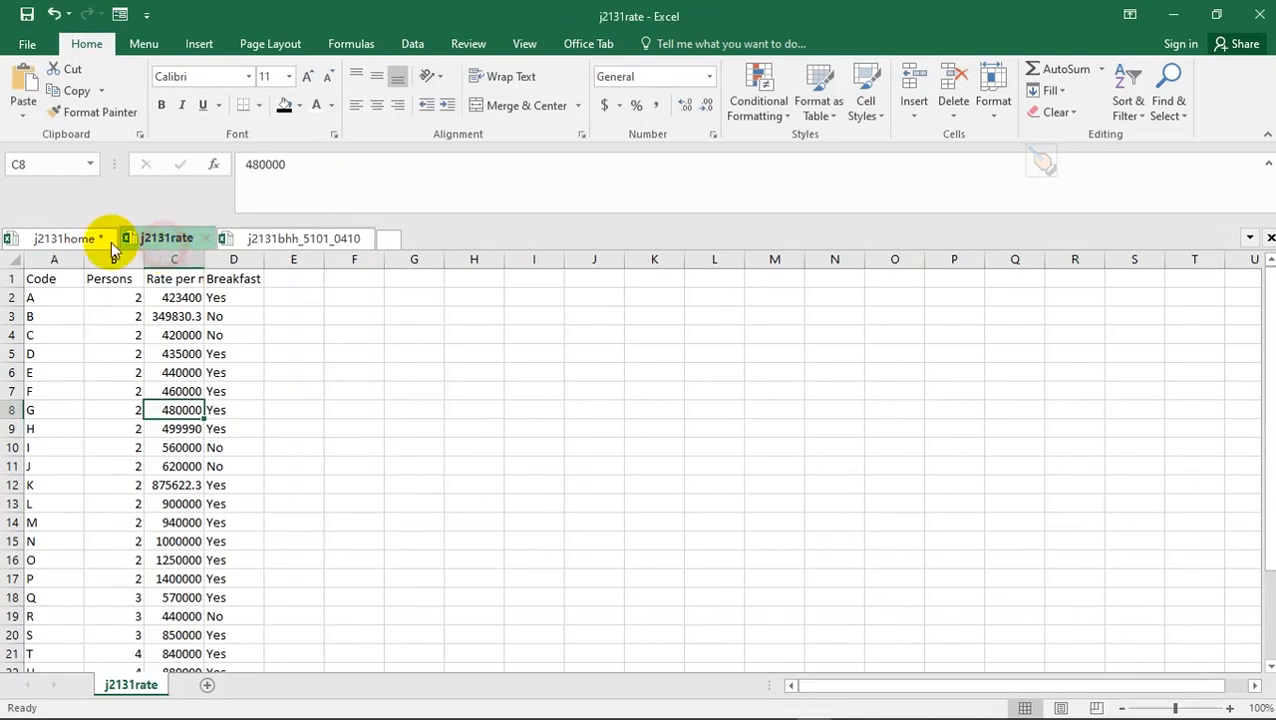
pyautogui.click(16, 259)
pyautogui.doubleClick(84, 259)
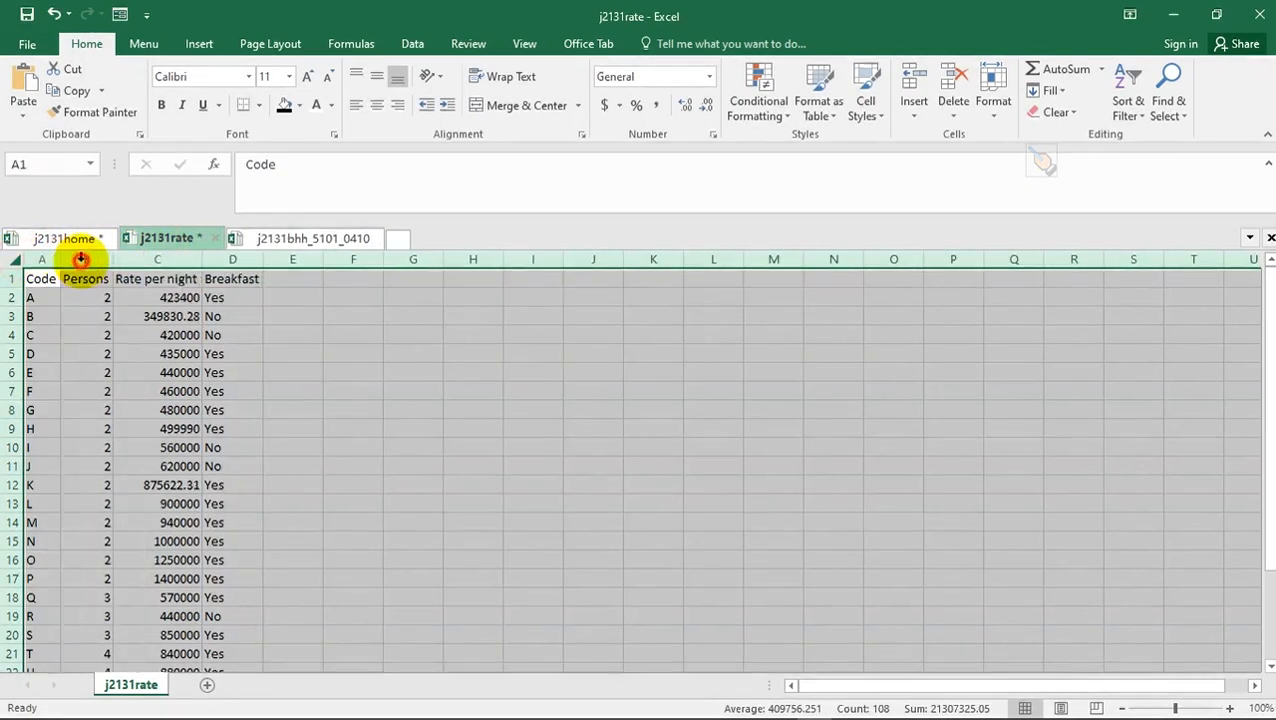
pyautogui.click(100, 334)
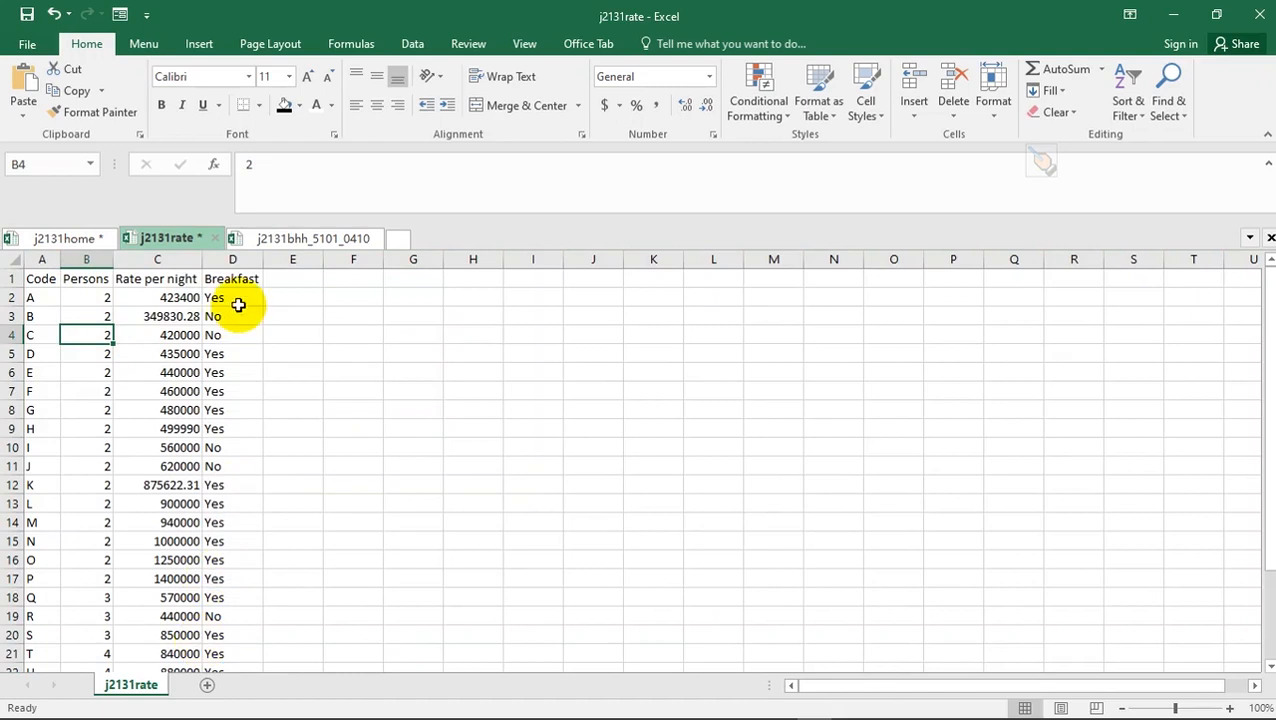
# - Begin a new '=' formula in B7 and review the j2131rate and j2131home tables
pyautogui.click(256, 240)
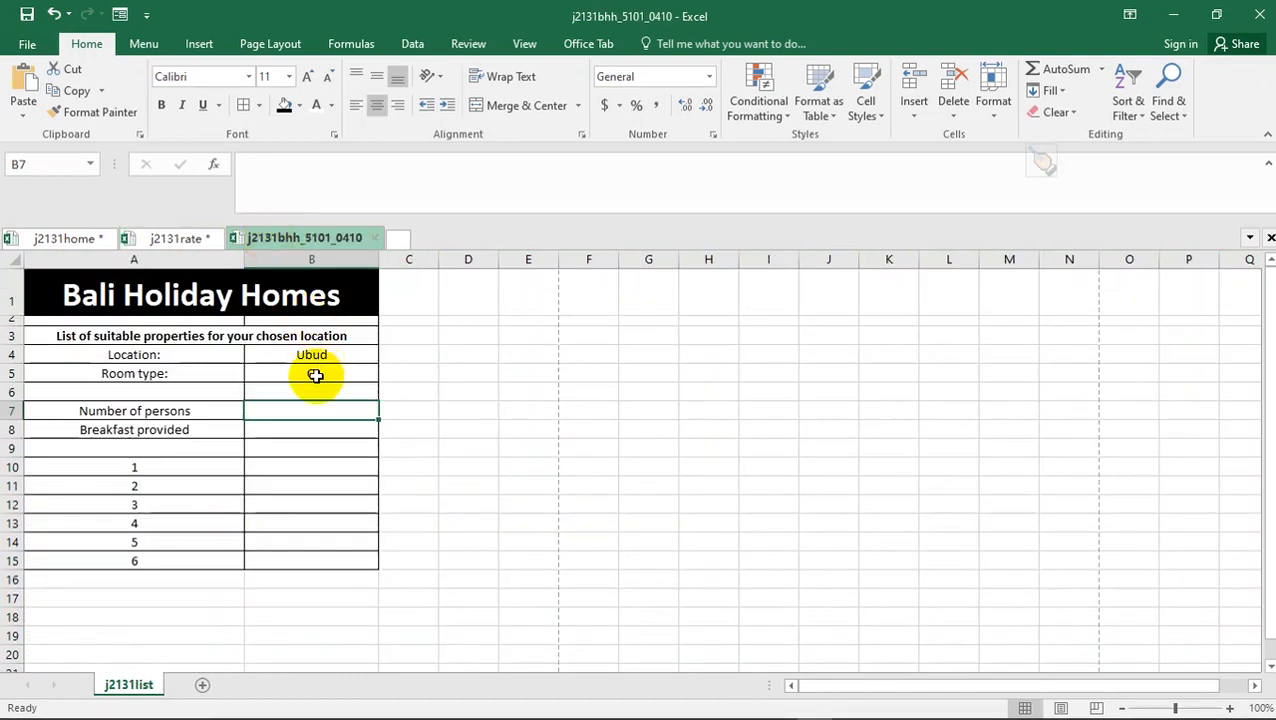
pyautogui.write('=')
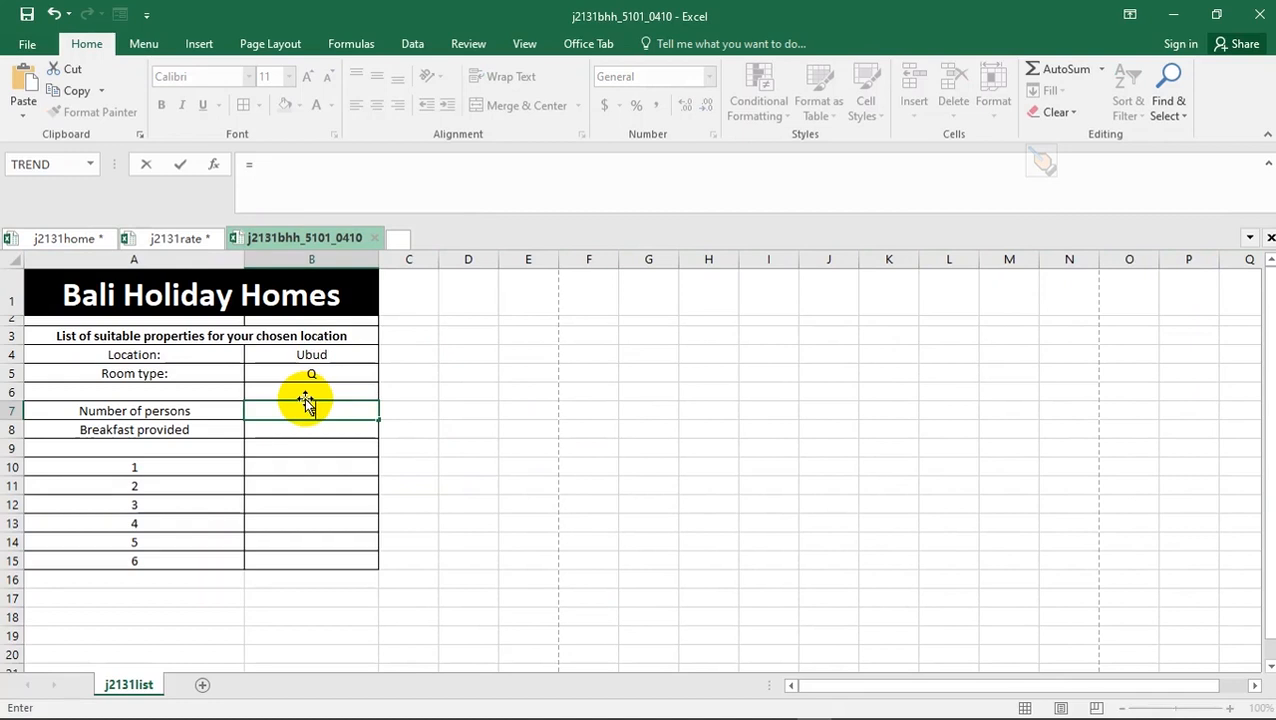
pyautogui.click(187, 240)
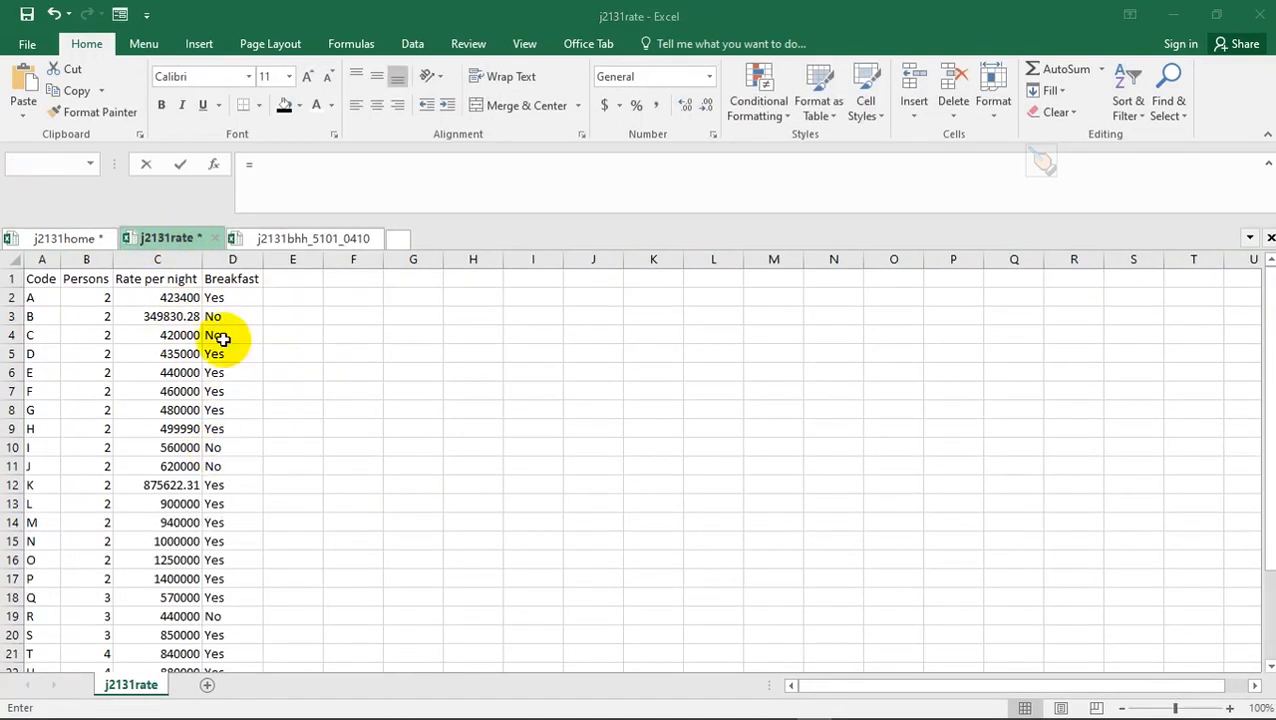
pyautogui.click(75, 240)
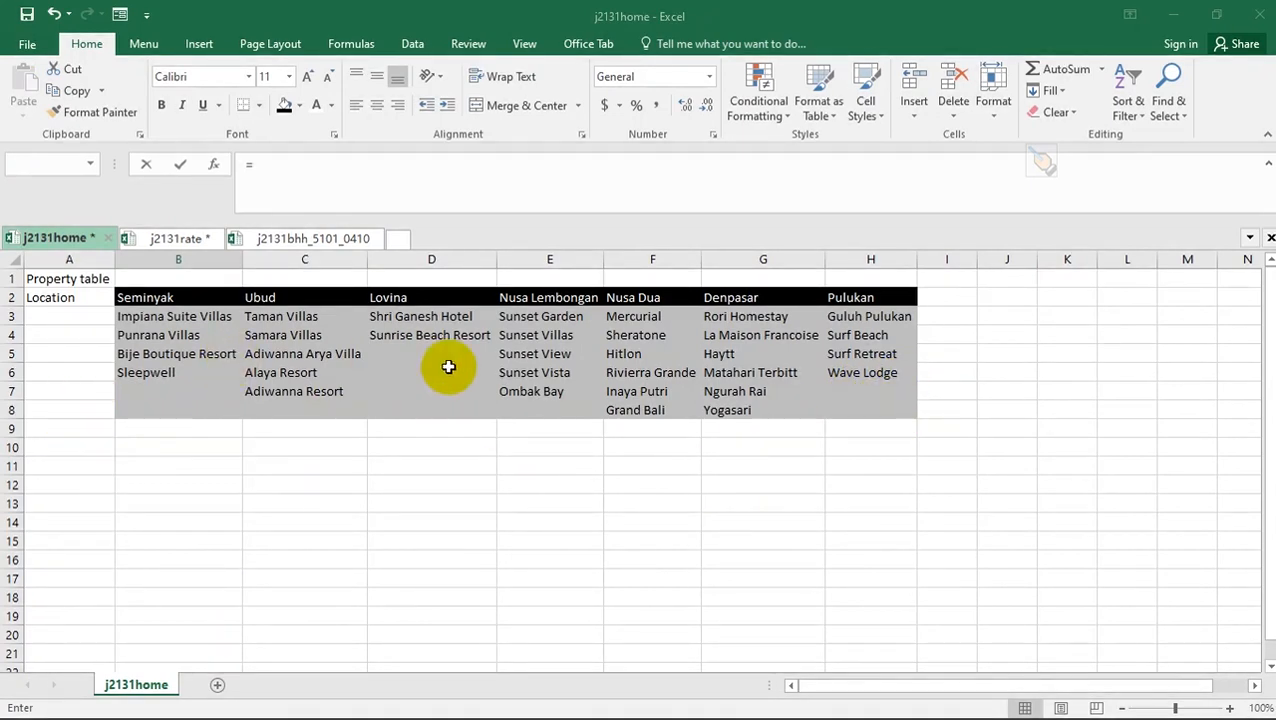
pyautogui.click(155, 241)
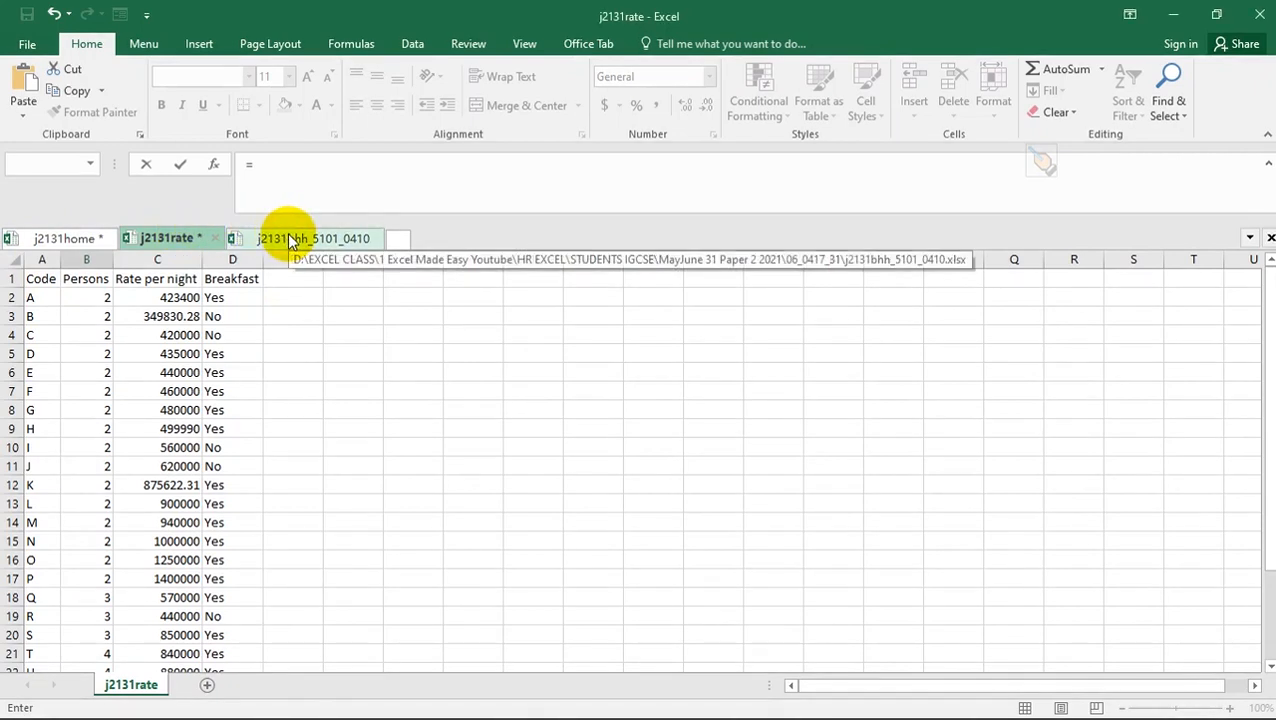
pyautogui.click(290, 239)
# - Enter =VLOOKUP(B5, in B7, using room type B5 as the lookup value
pyautogui.write('=vlo')
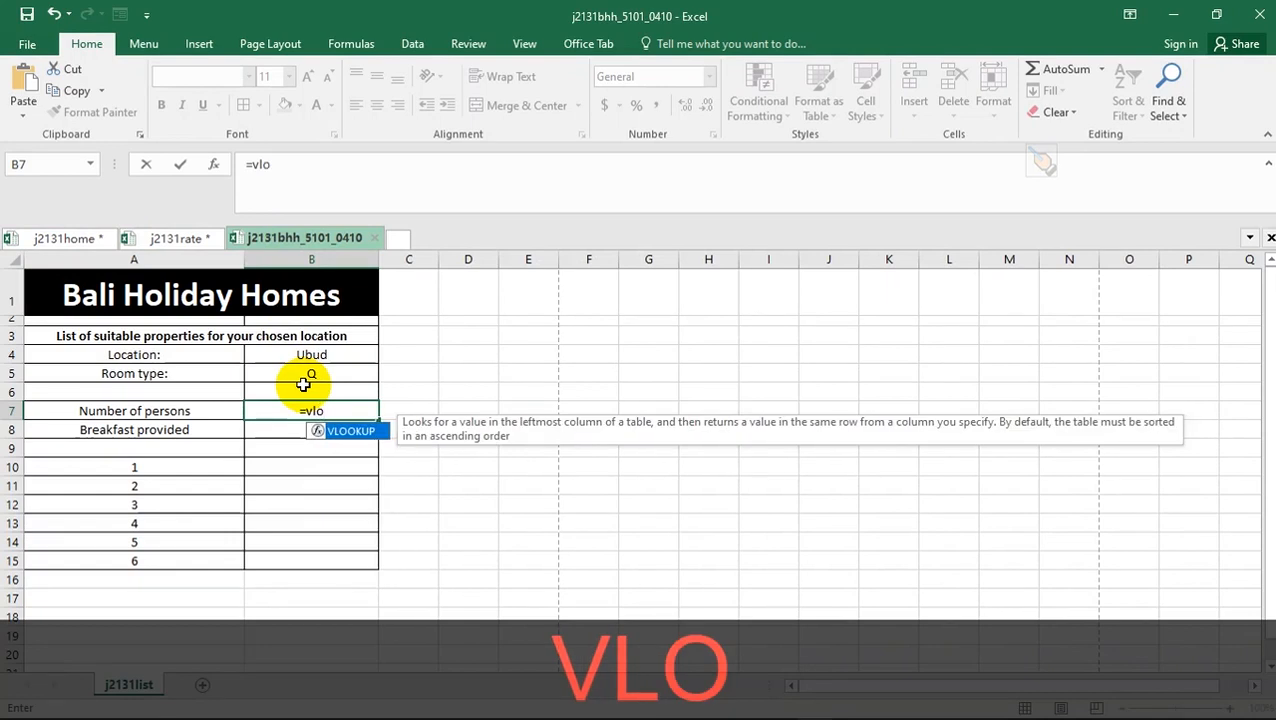
pyautogui.doubleClick(356, 436)
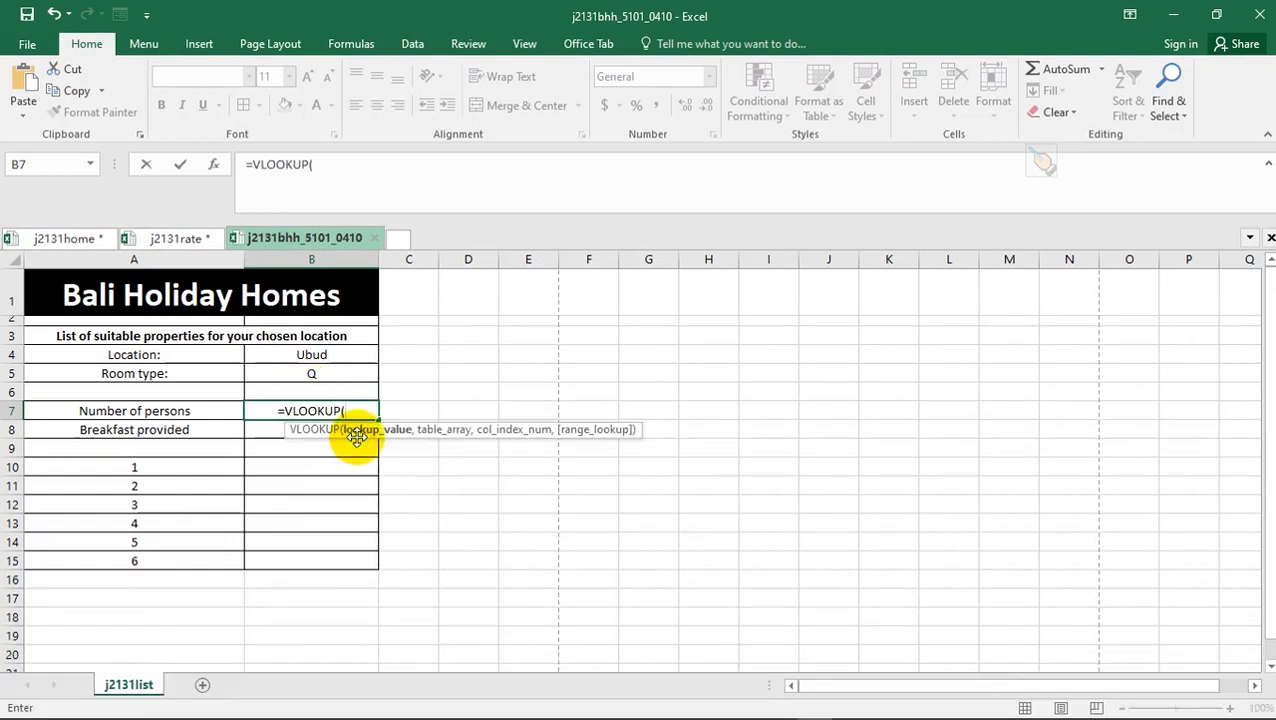
pyautogui.click(305, 372)
pyautogui.hotkey('alt', 'Tab')
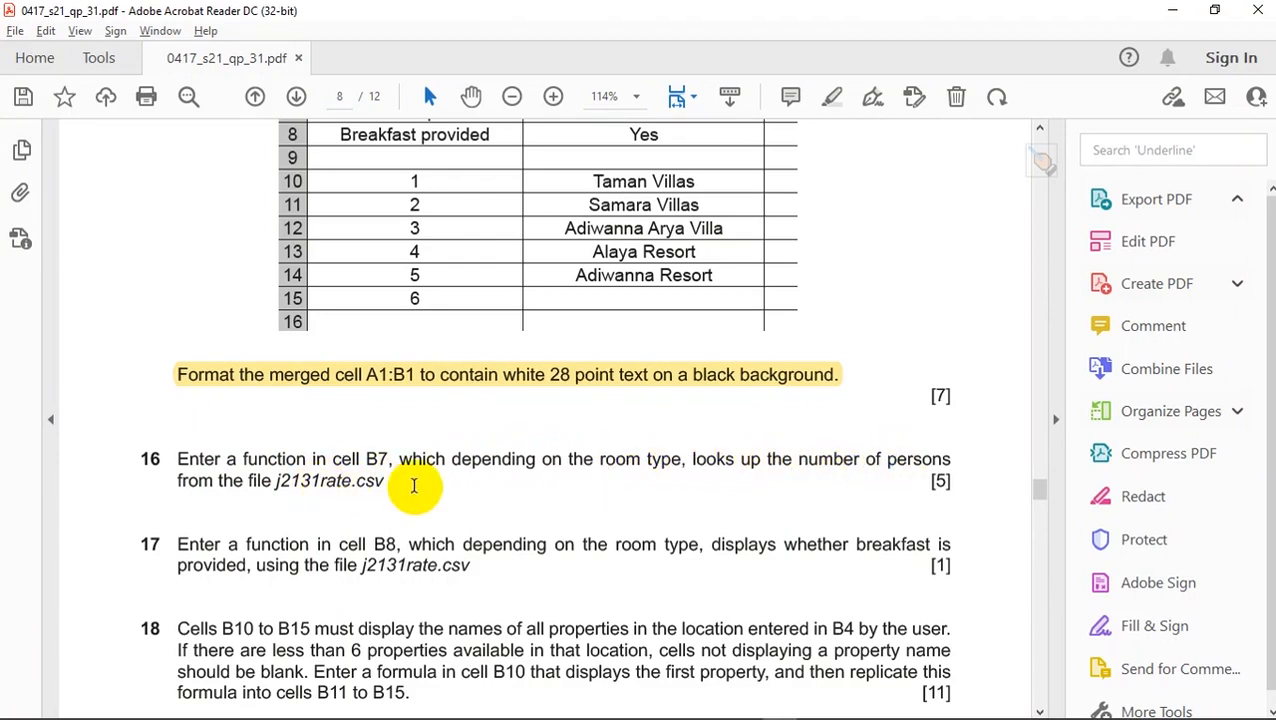
pyautogui.hotkey('alt', 'Tab')
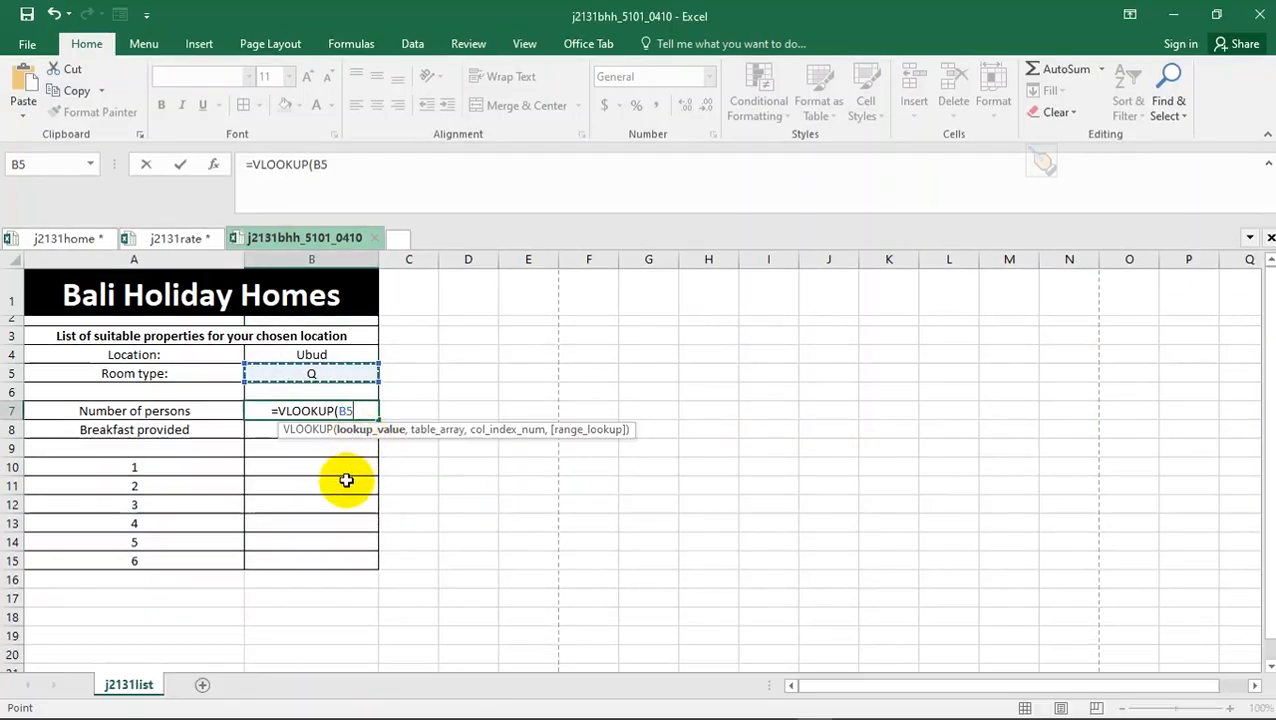
pyautogui.write(',')
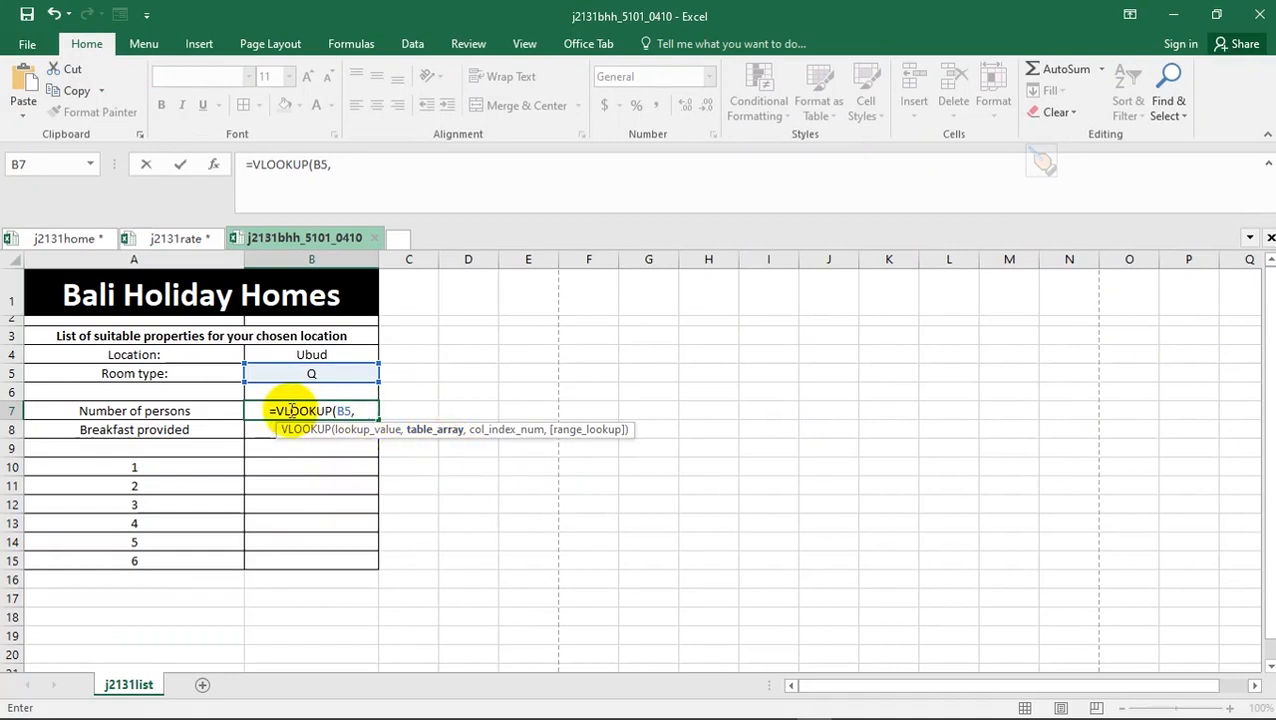
pyautogui.click(177, 238)
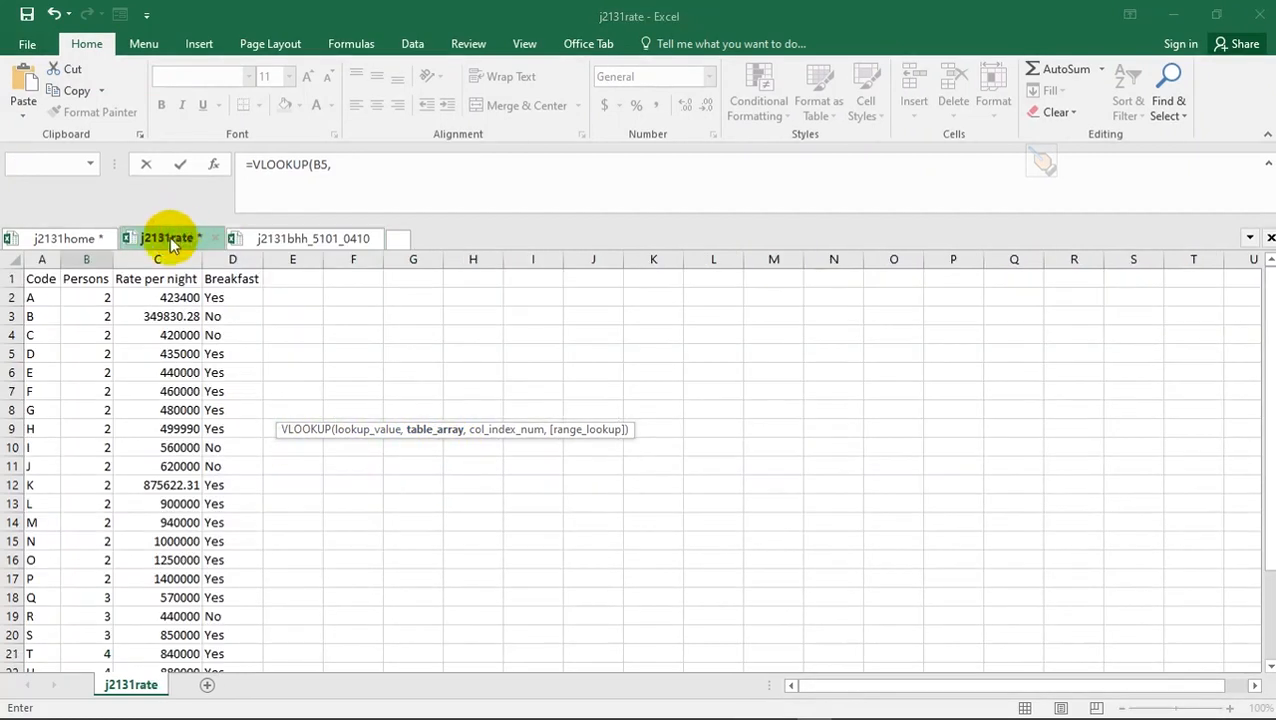
# - Set the VLOOKUP table range to [j2131rate.csv]j2131rate!$A$1:$D$27
pyautogui.click(38, 282)
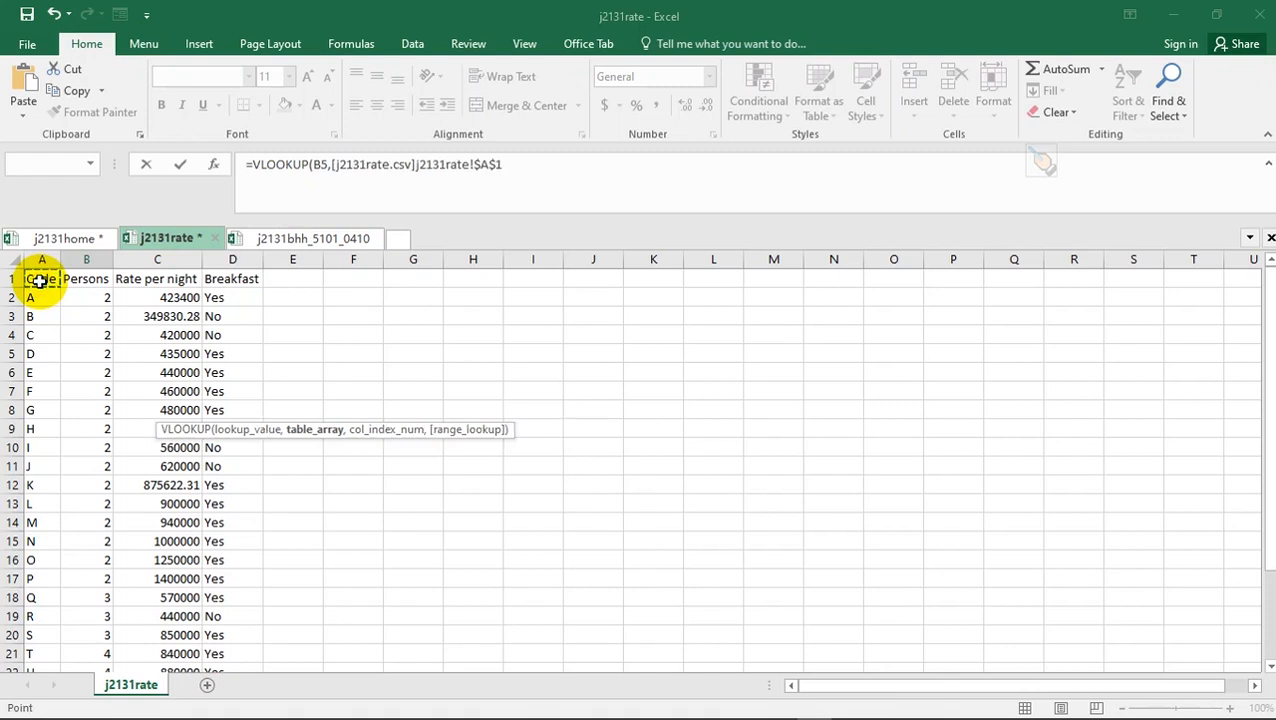
pyautogui.press('ctrl')
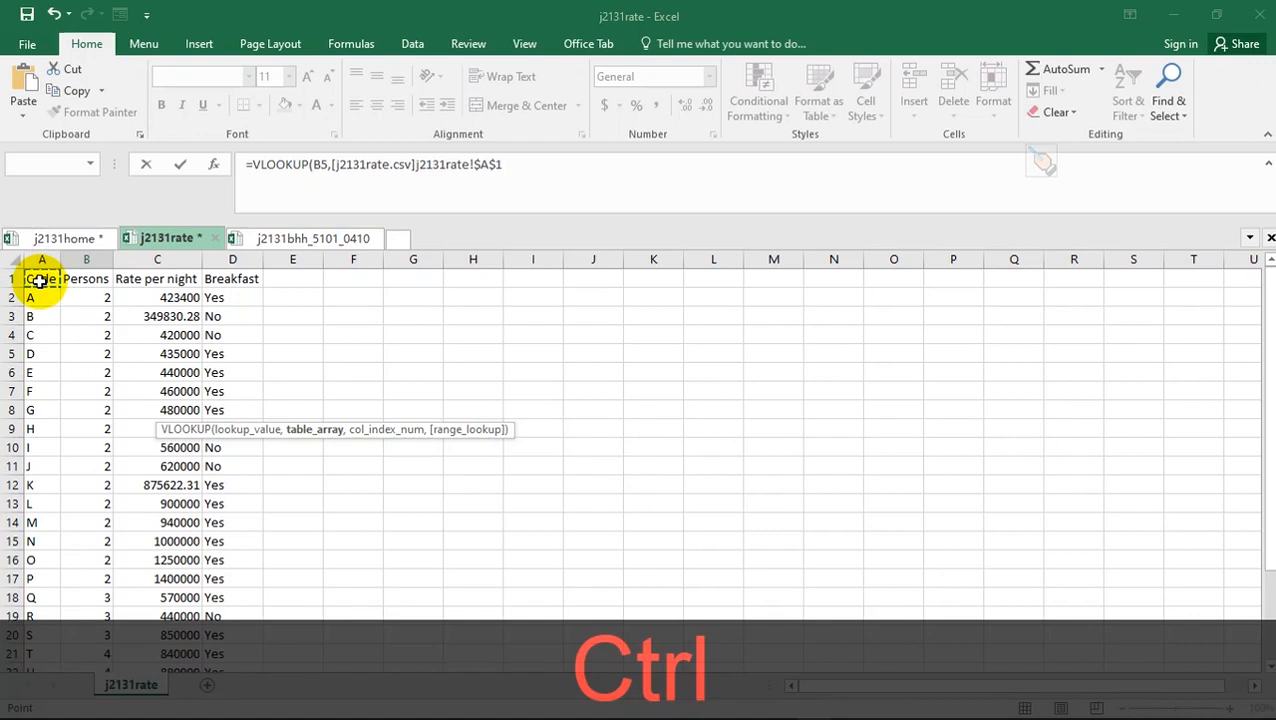
pyautogui.hotkey('ctrl', 'shift', 'Right')
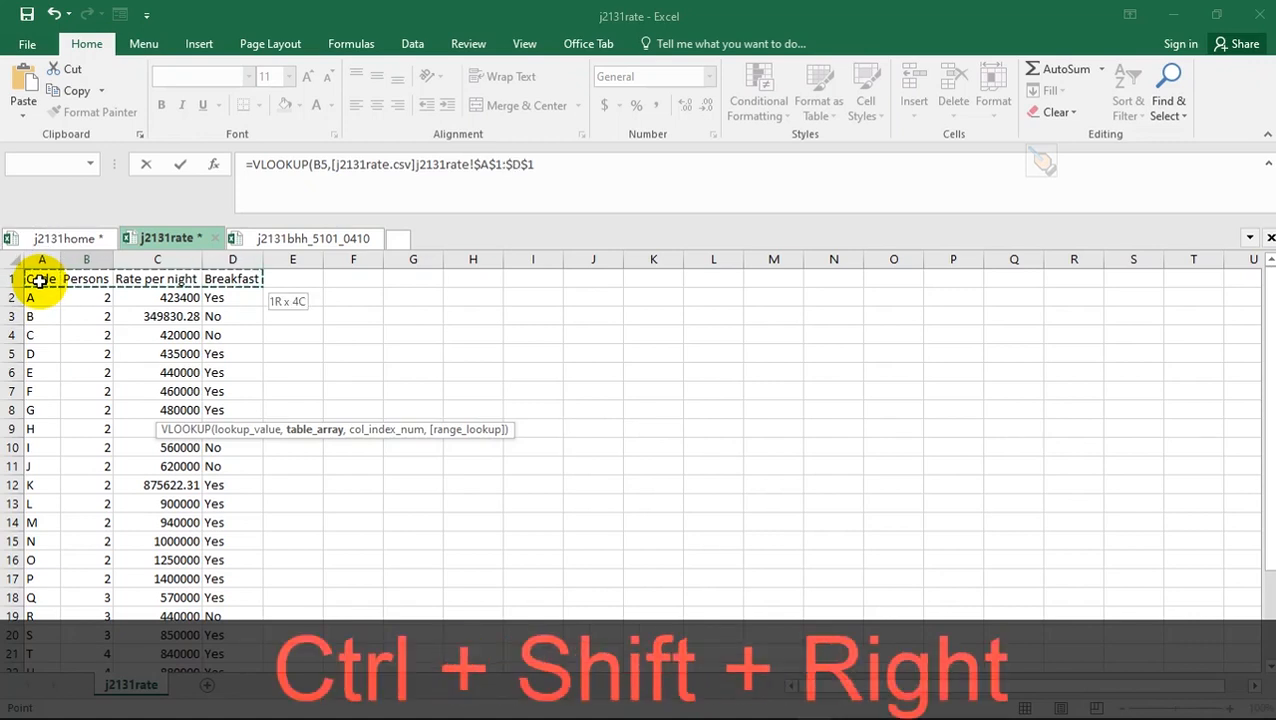
pyautogui.hotkey('ctrl', 'shift', 'Down')
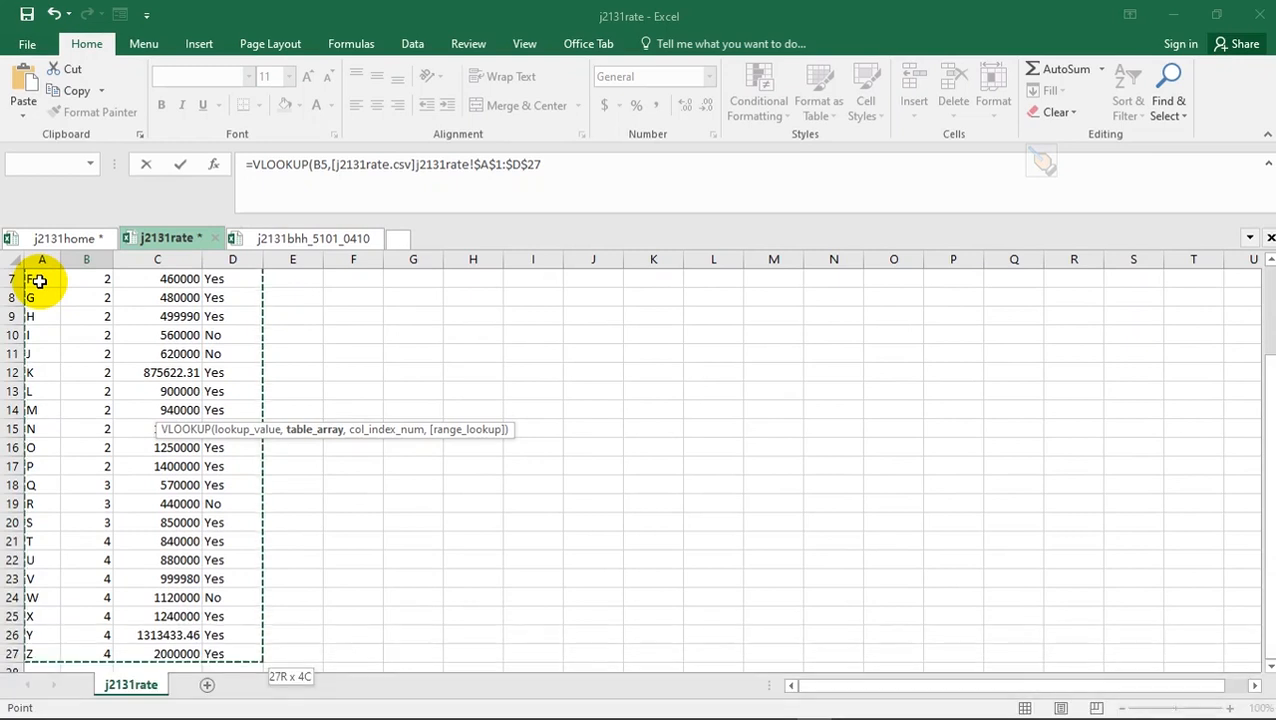
pyautogui.scroll(2, 50, 302)
pyautogui.scroll(1, 50, 302)
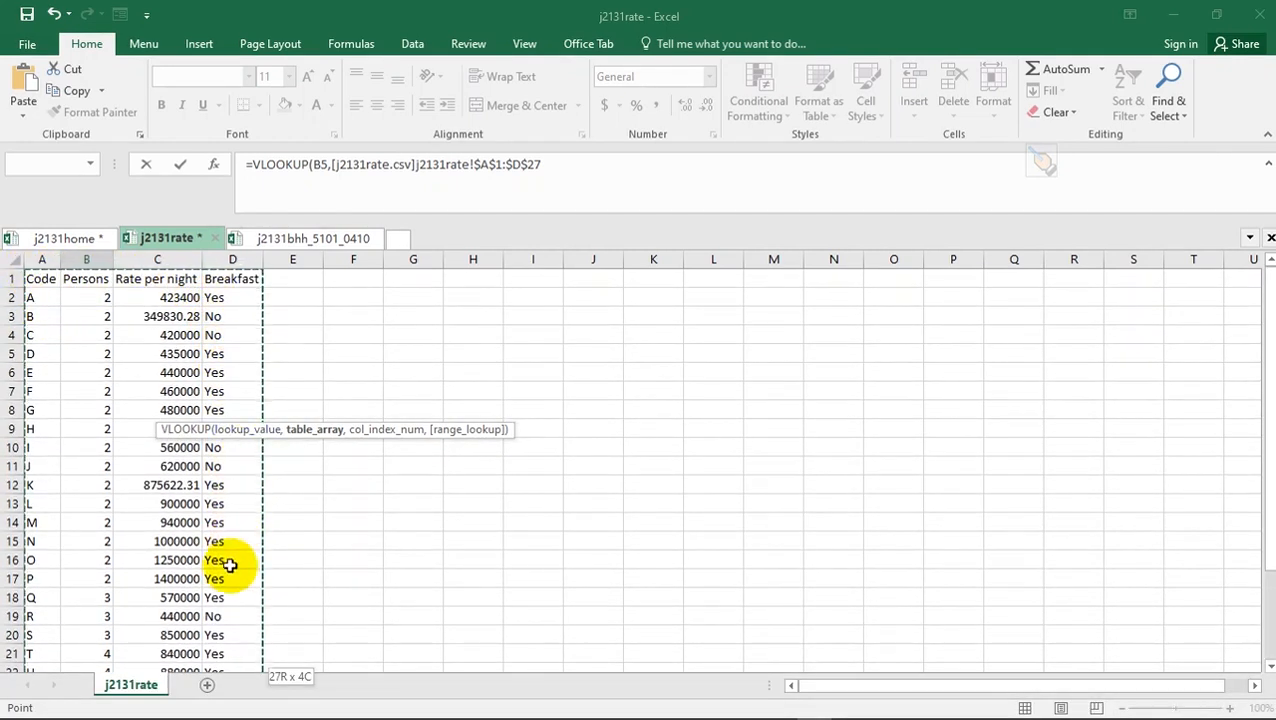
pyautogui.click(37, 281)
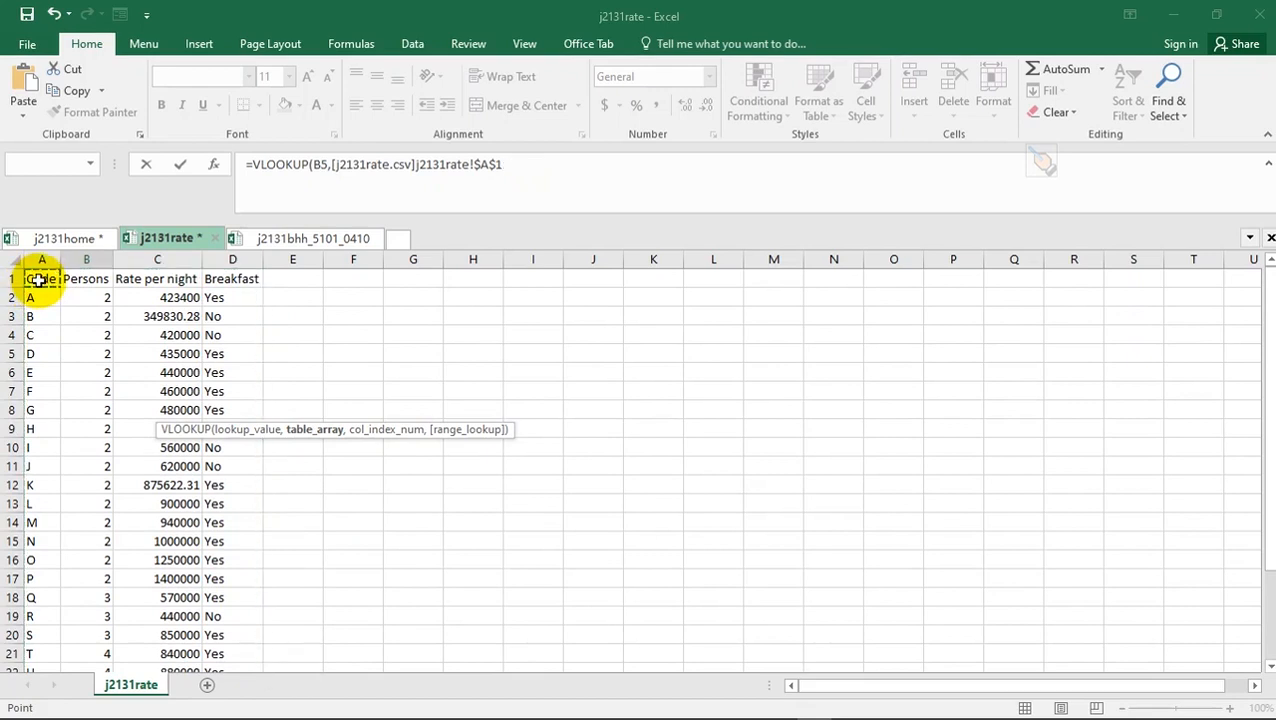
pyautogui.hotkey('ctrl', 'shift', 'Right')
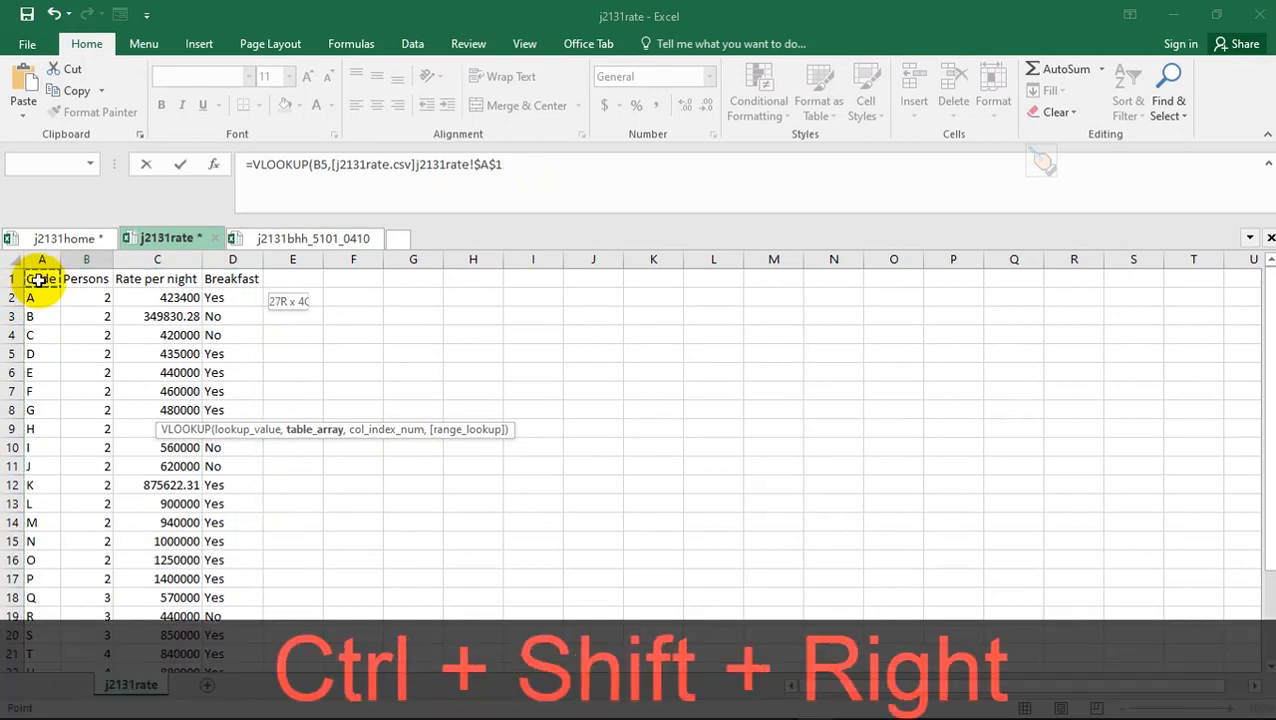
pyautogui.hotkey('ctrl', 'shift', 'Down')
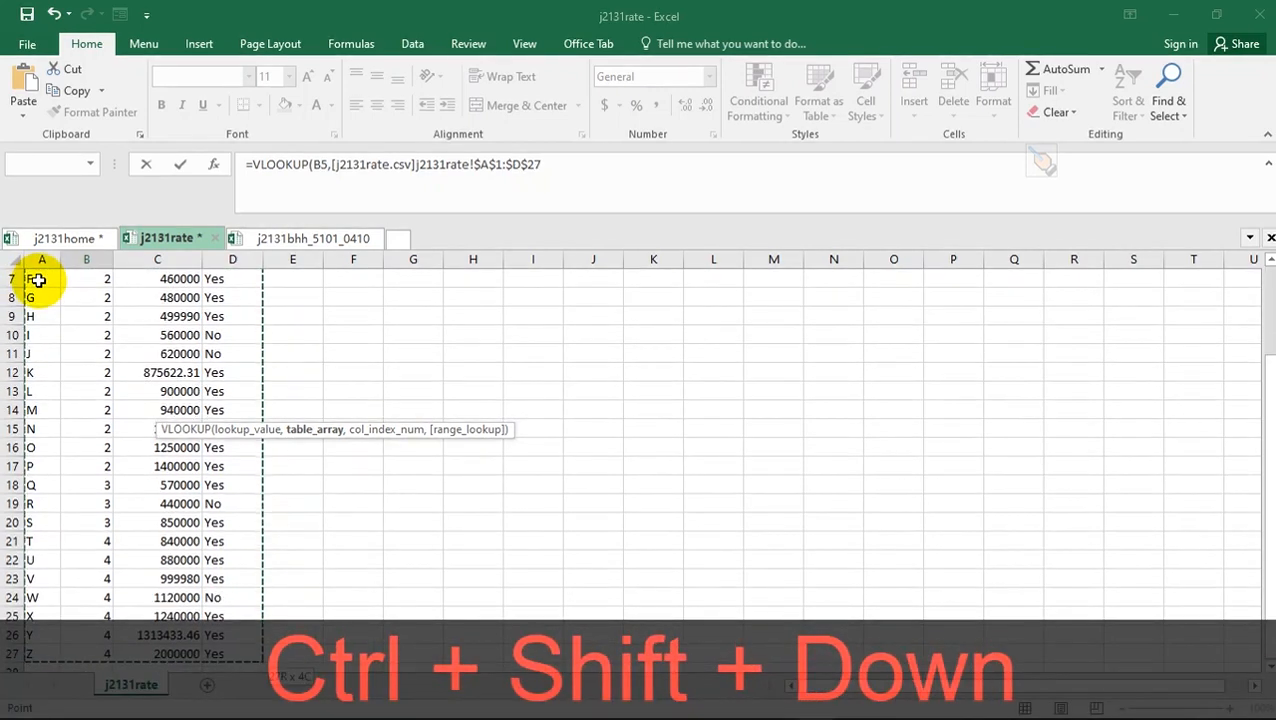
pyautogui.write(',')
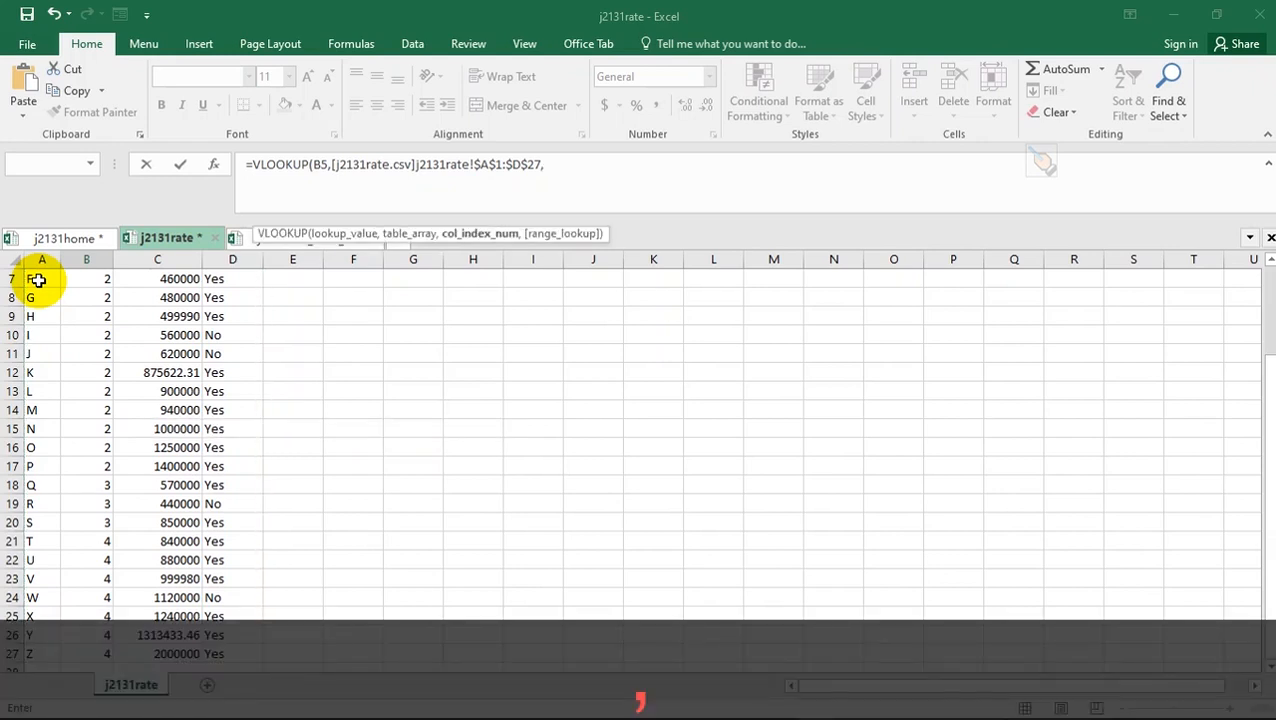
# - Use column index 2 (Persons) and choose FALSE for an exact match
pyautogui.scroll(2, 312, 370)
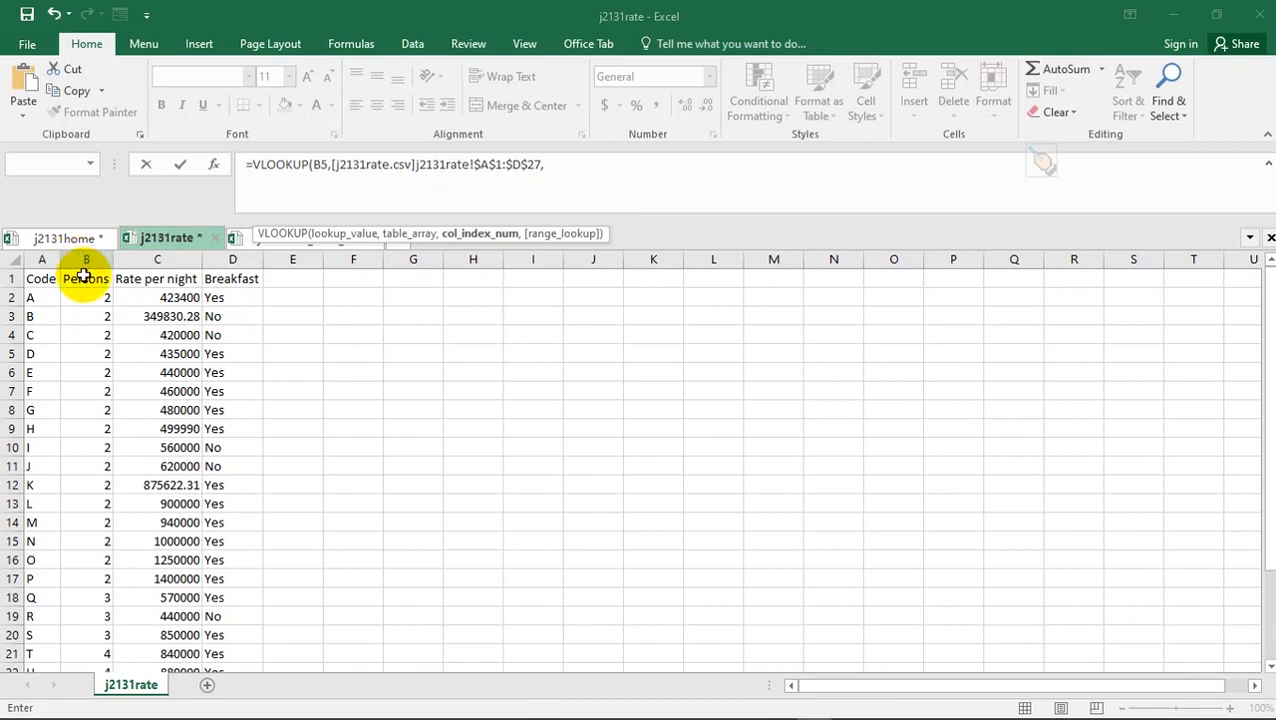
pyautogui.click(37, 258)
pyautogui.click(85, 258)
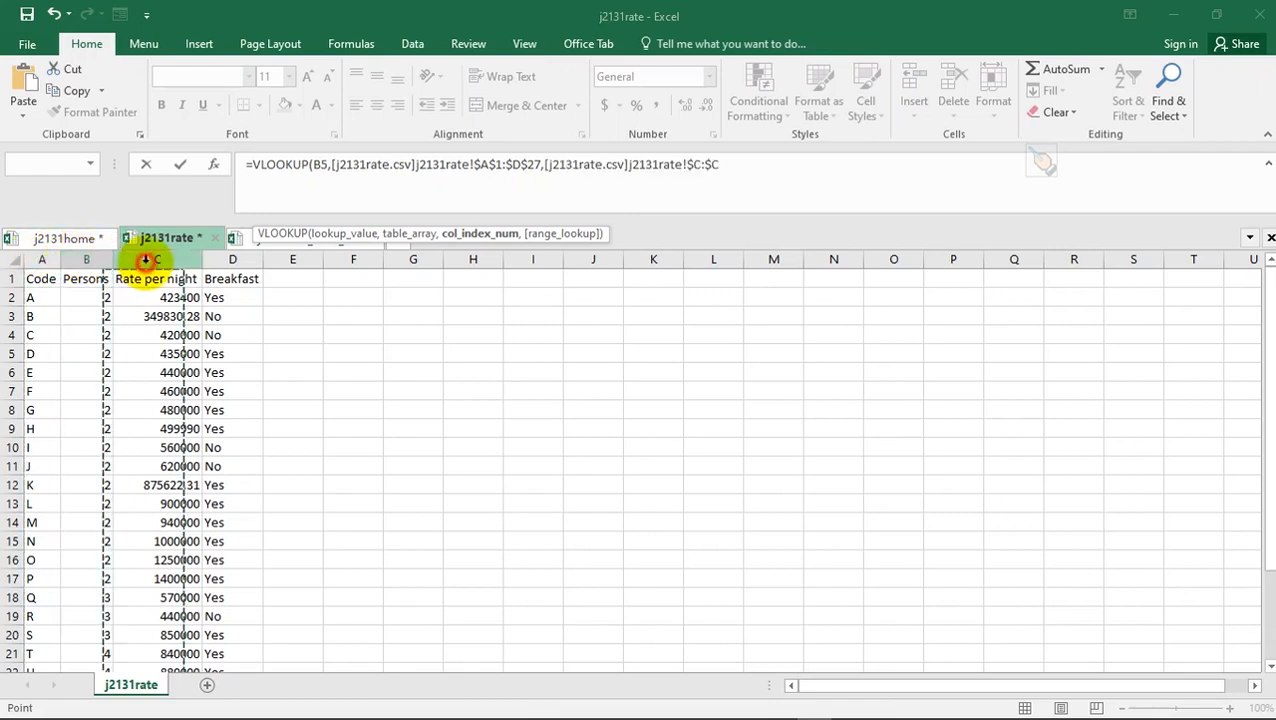
pyautogui.click(230, 260)
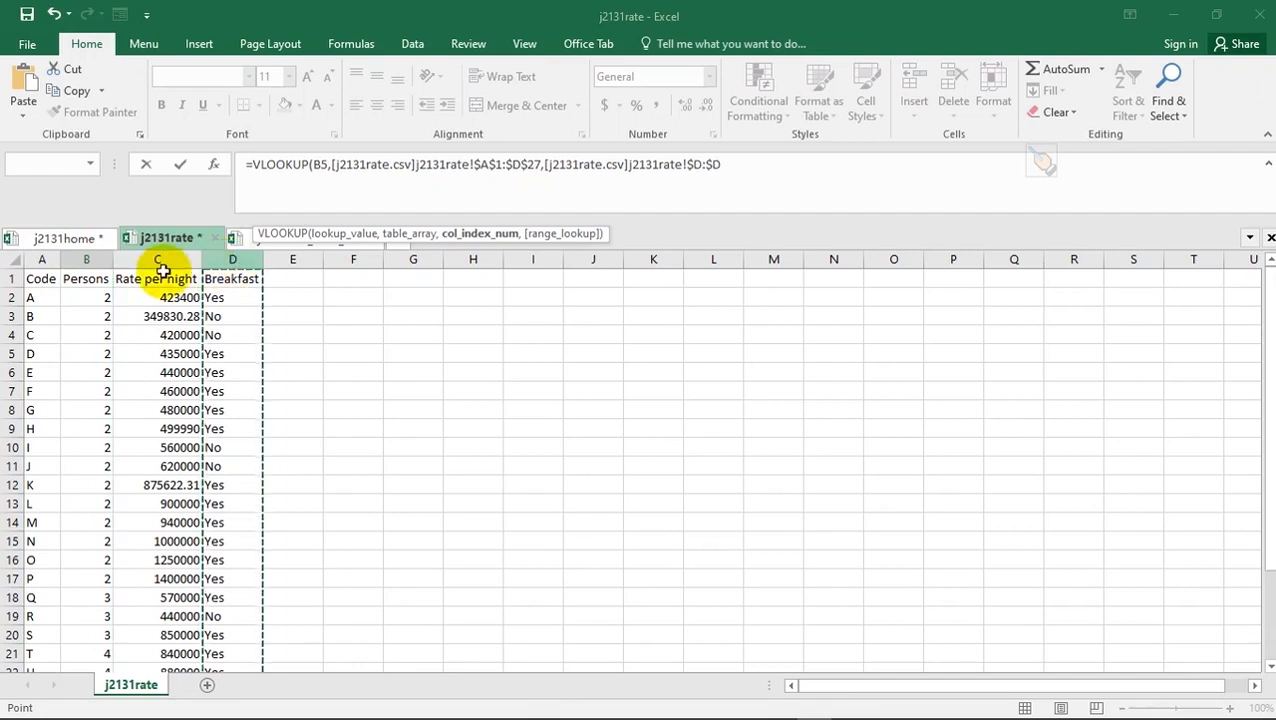
pyautogui.moveTo(40, 278); pyautogui.dragTo(232, 277)
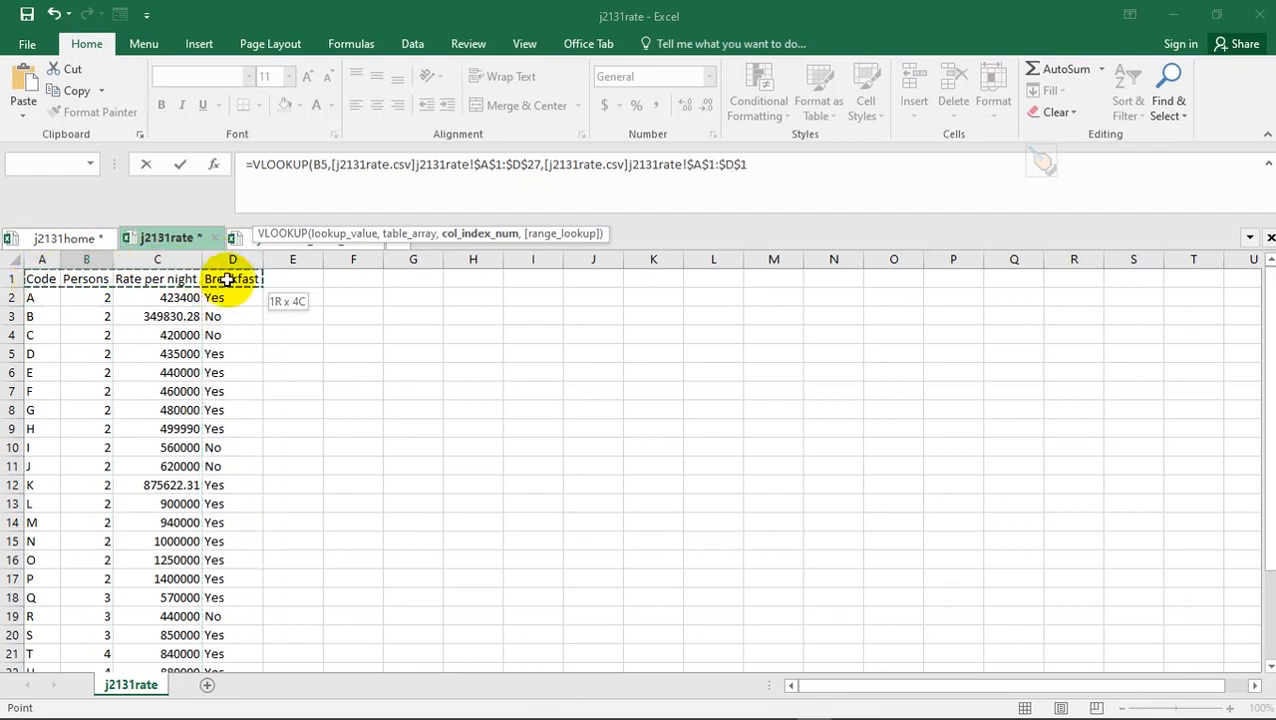
pyautogui.click(82, 257)
pyautogui.click(81, 296)
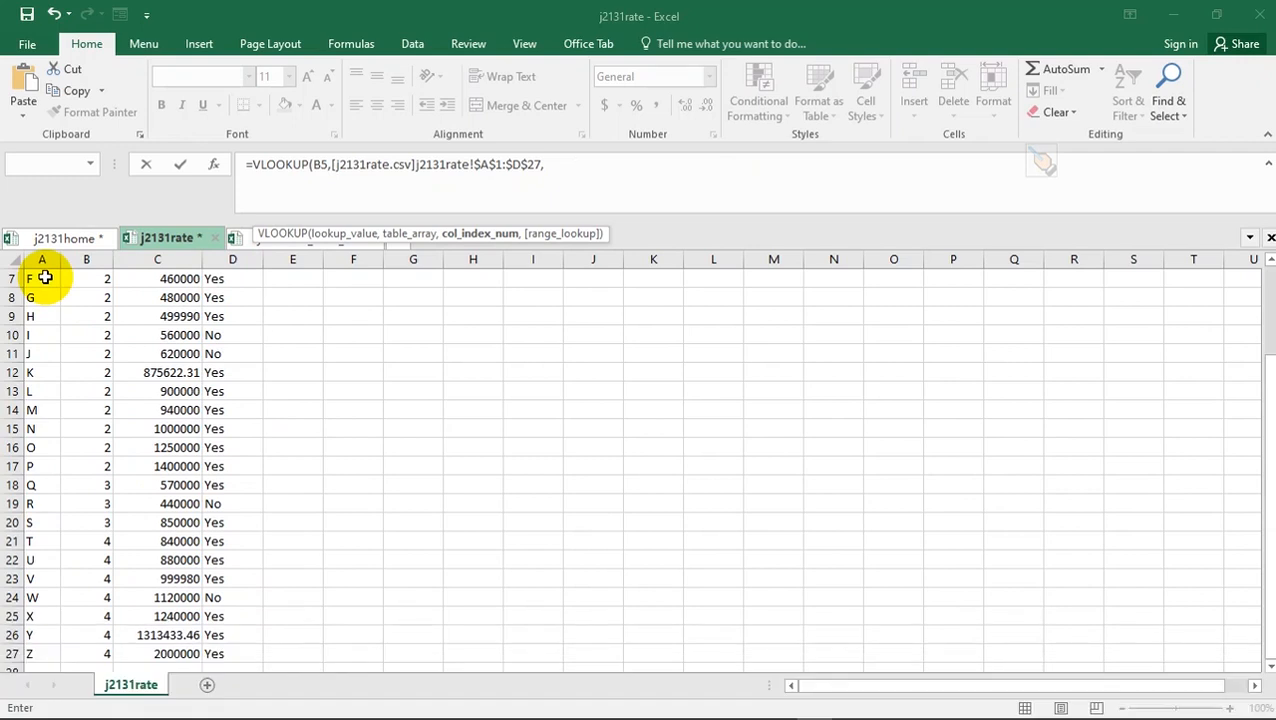
pyautogui.write('2')
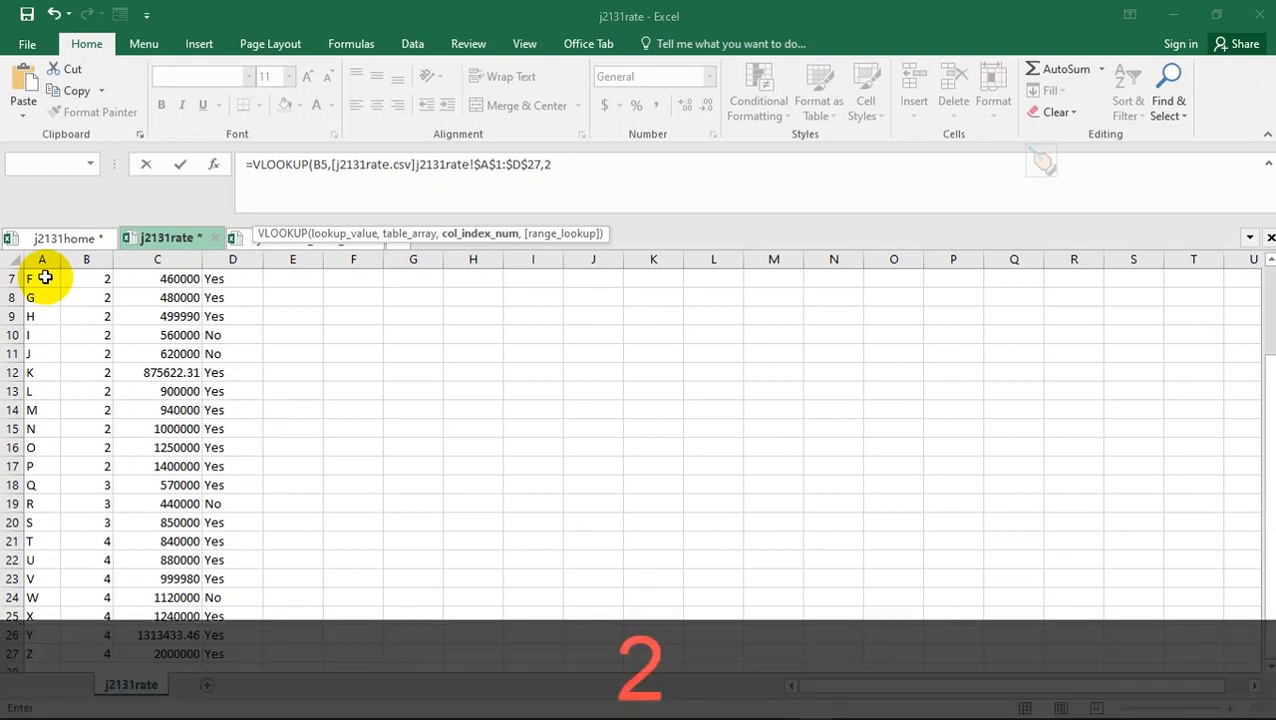
pyautogui.write(',')
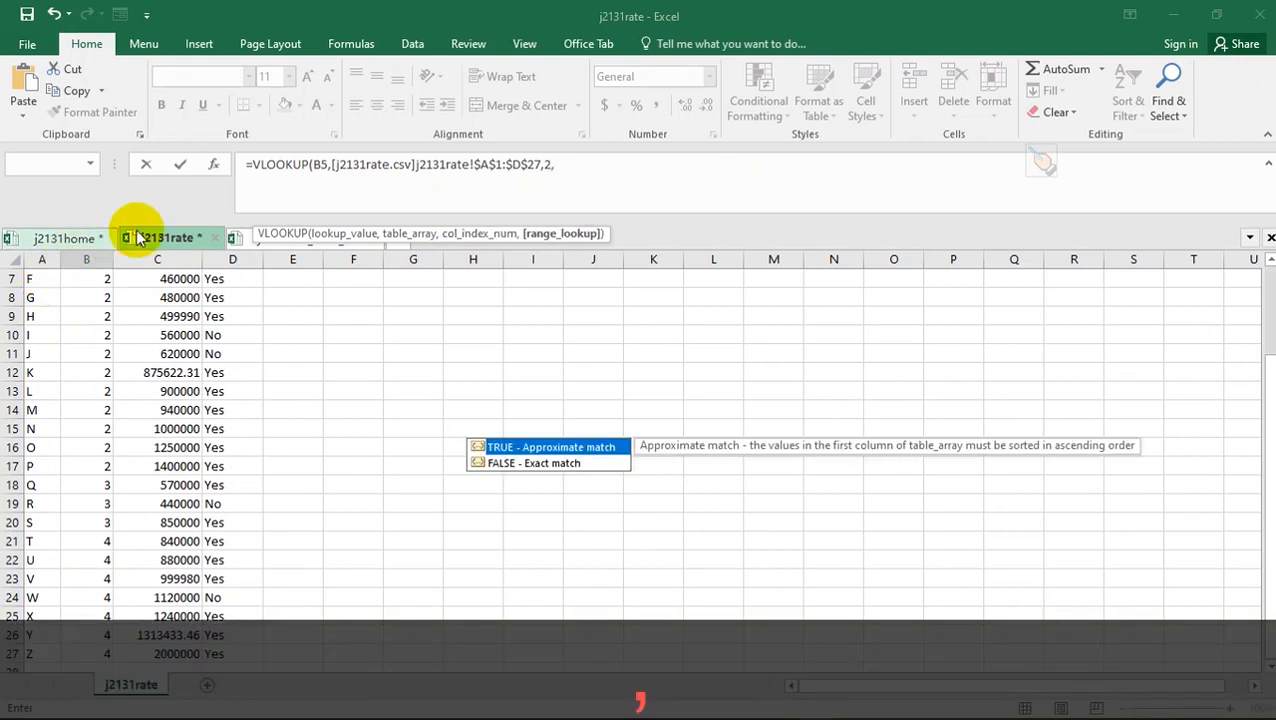
pyautogui.doubleClick(537, 464)
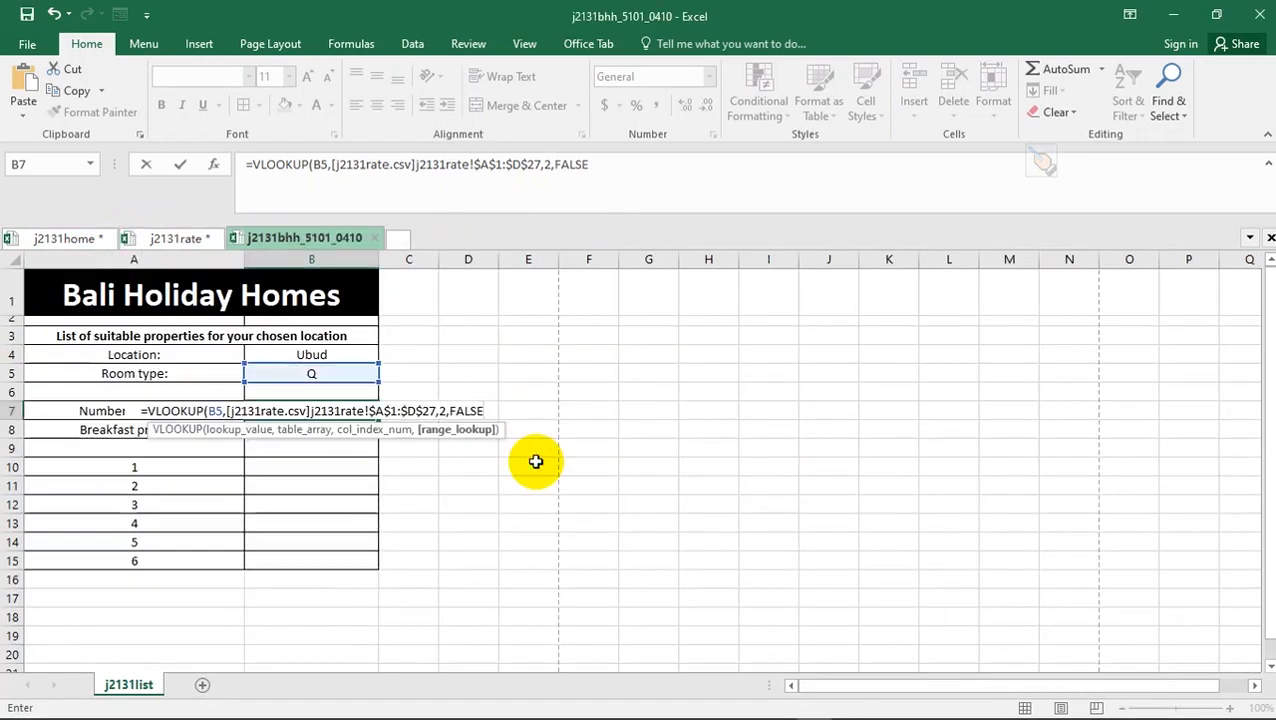
# - Close the bracket and commit the VLOOKUP formula in B7
pyautogui.write(')')
pyautogui.press('Return')
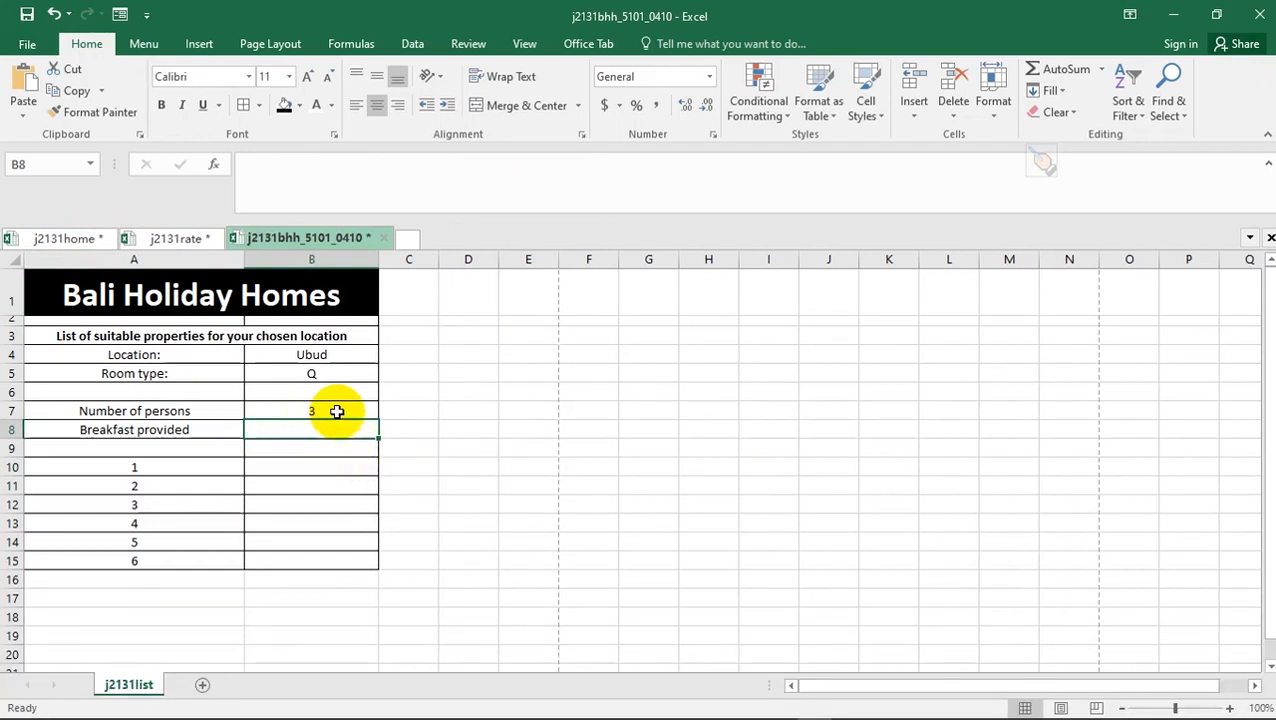
pyautogui.click(338, 410)
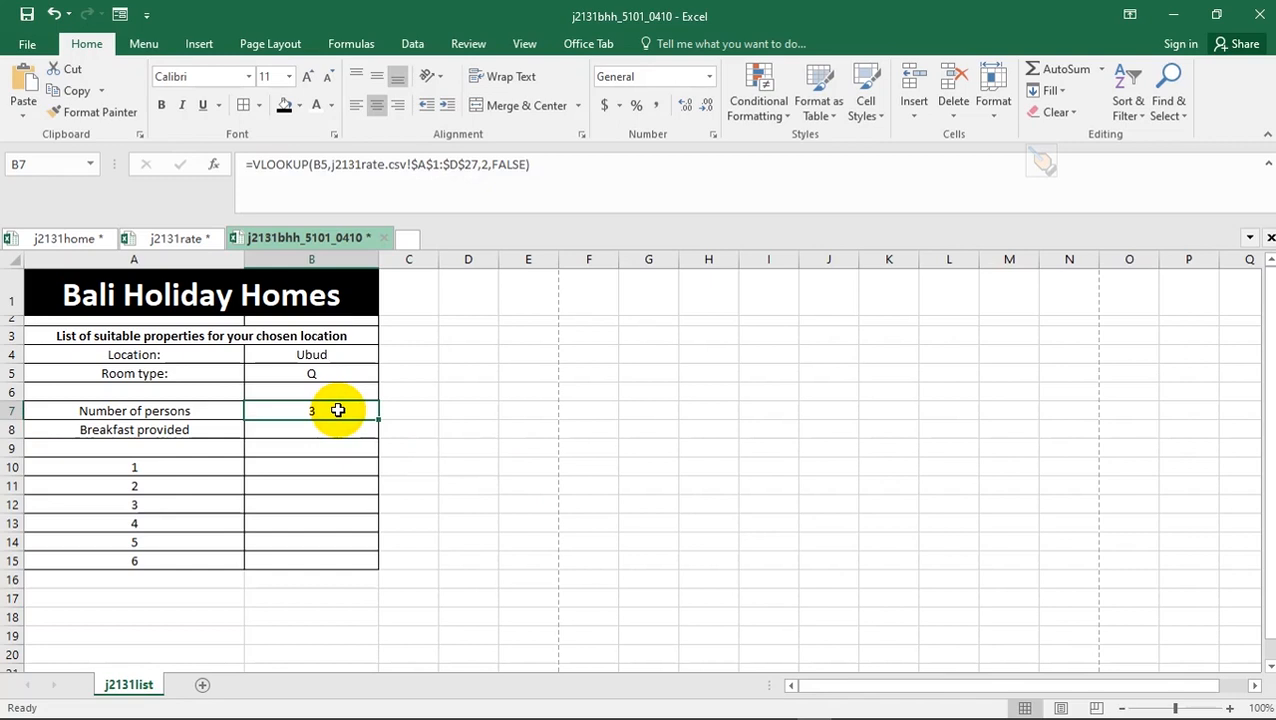
# - Test the lookup by changing B5 to P, then T, which returns 4 persons in B7
pyautogui.click(325, 371)
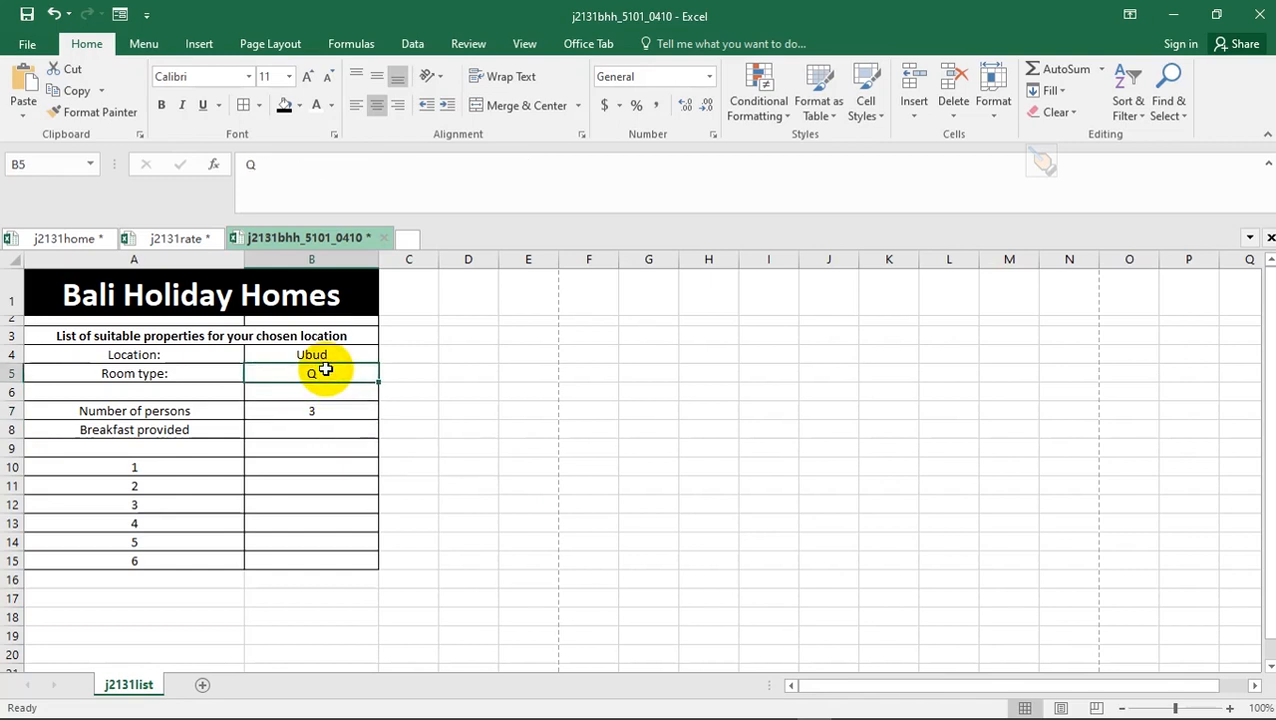
pyautogui.press('capslock')
pyautogui.write('P')
pyautogui.press('Return')
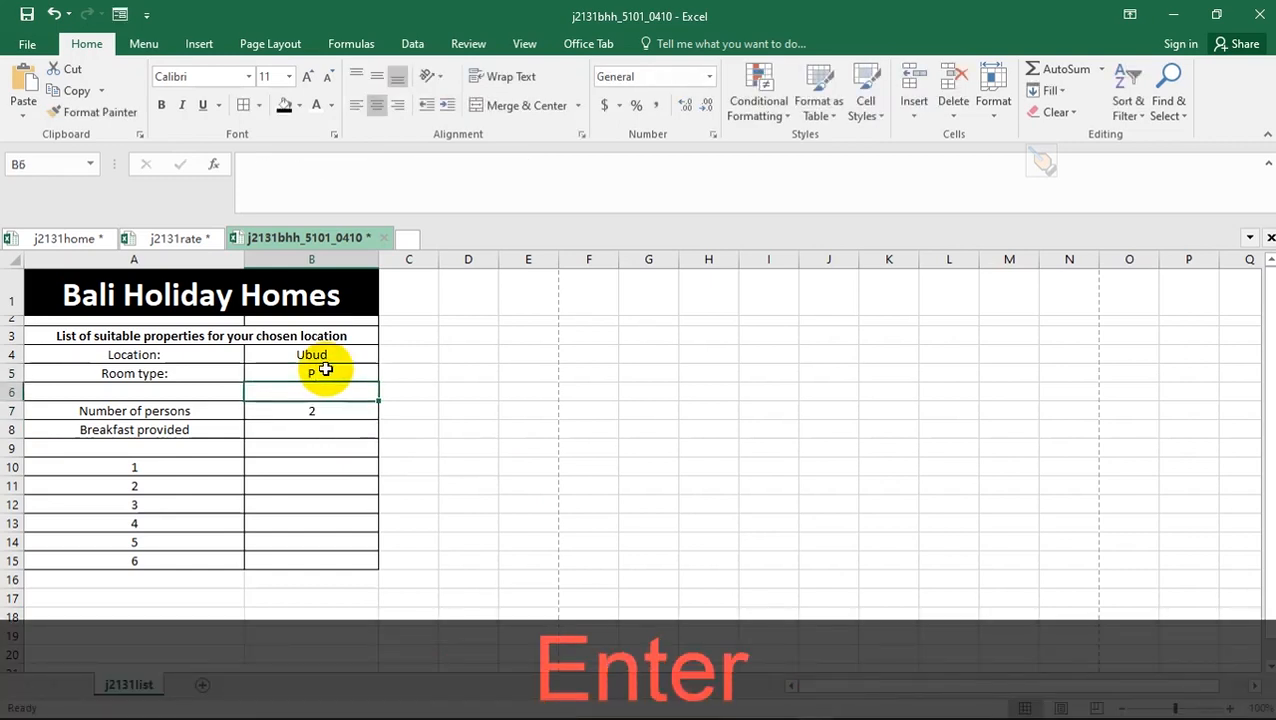
pyautogui.click(318, 406)
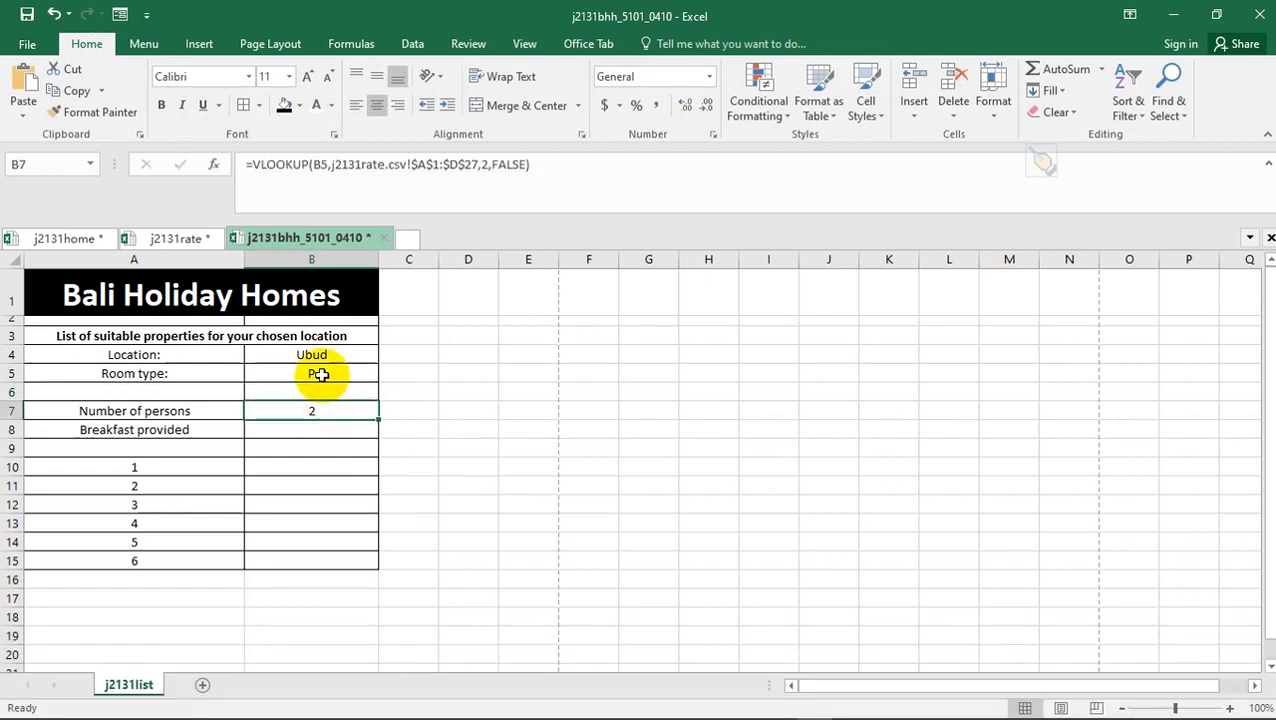
pyautogui.click(320, 374)
pyautogui.press('BackSpace')
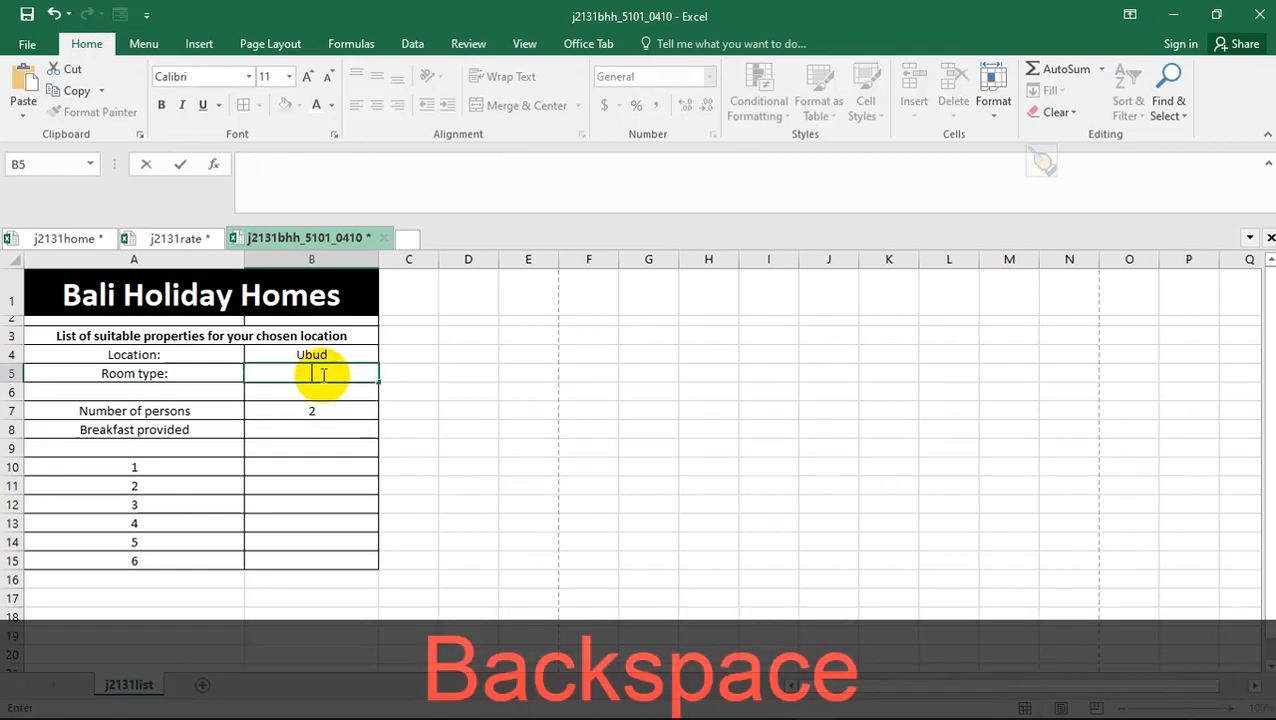
pyautogui.write('T')
pyautogui.press('Return')
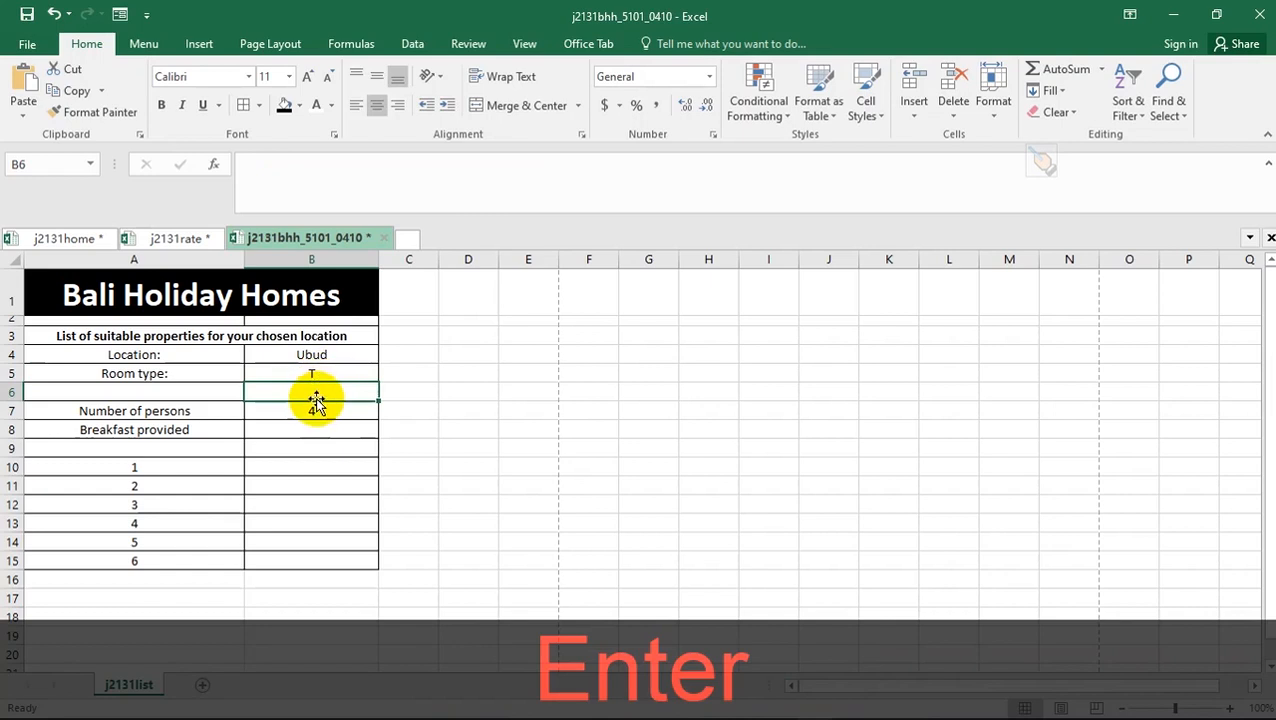
pyautogui.click(321, 415)
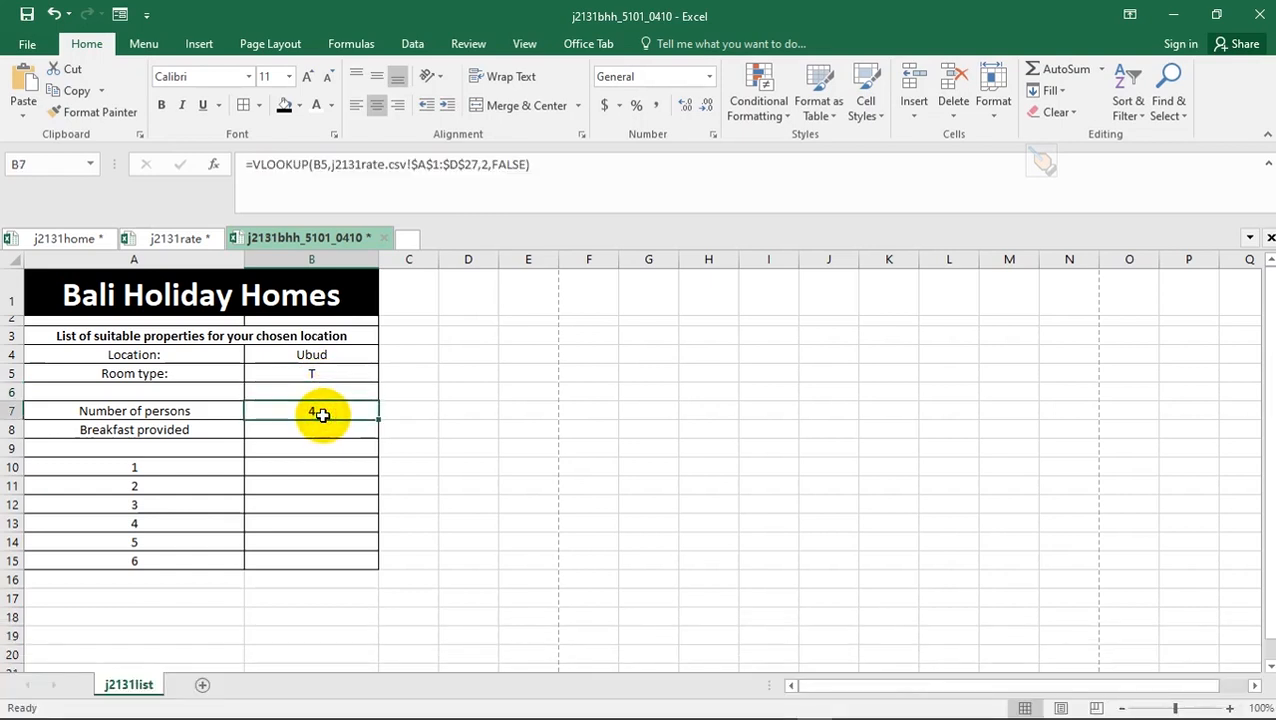
# - Restore room type Q in B5 so B7 shows 3 persons again
pyautogui.click(324, 372)
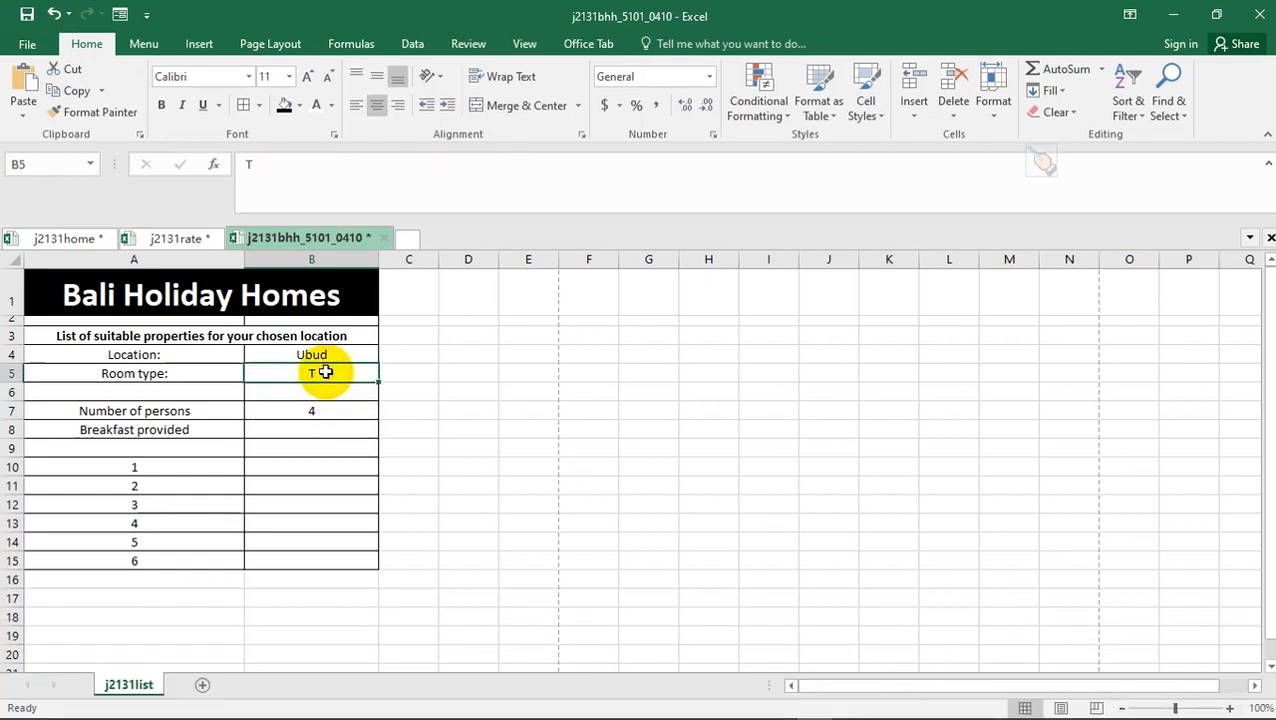
pyautogui.write('Q')
pyautogui.press('Return')
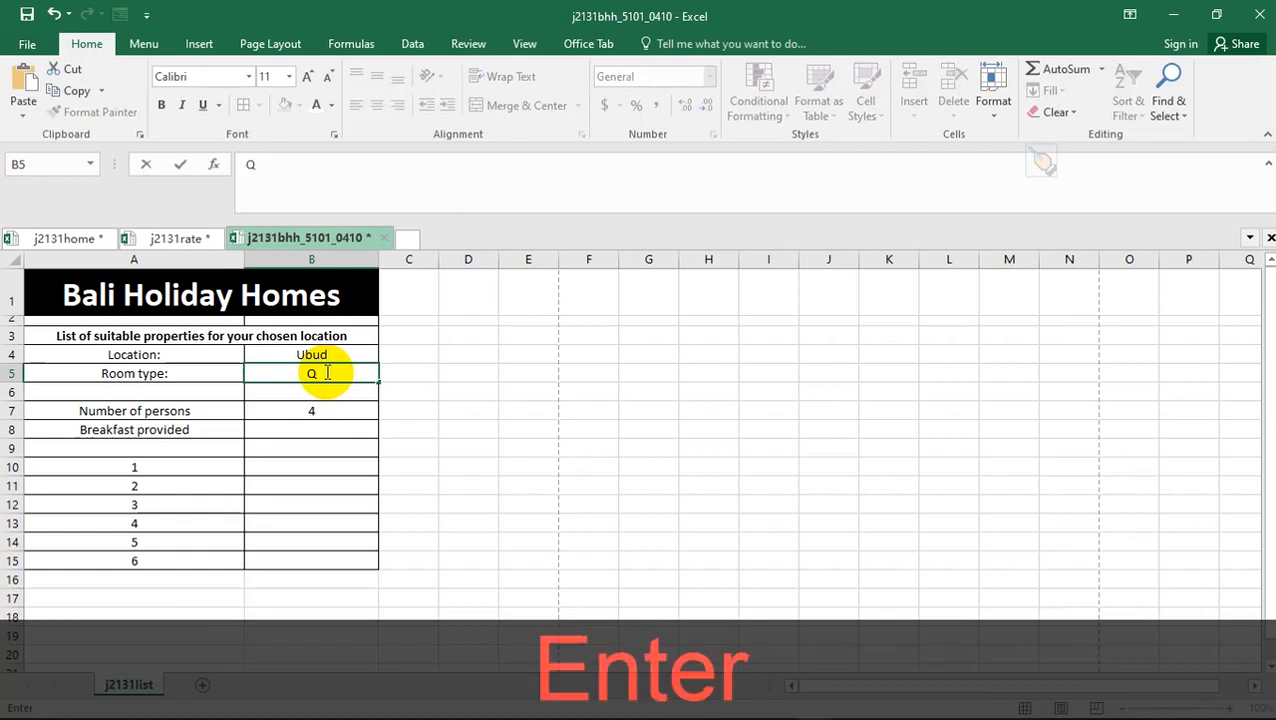
pyautogui.click(336, 414)
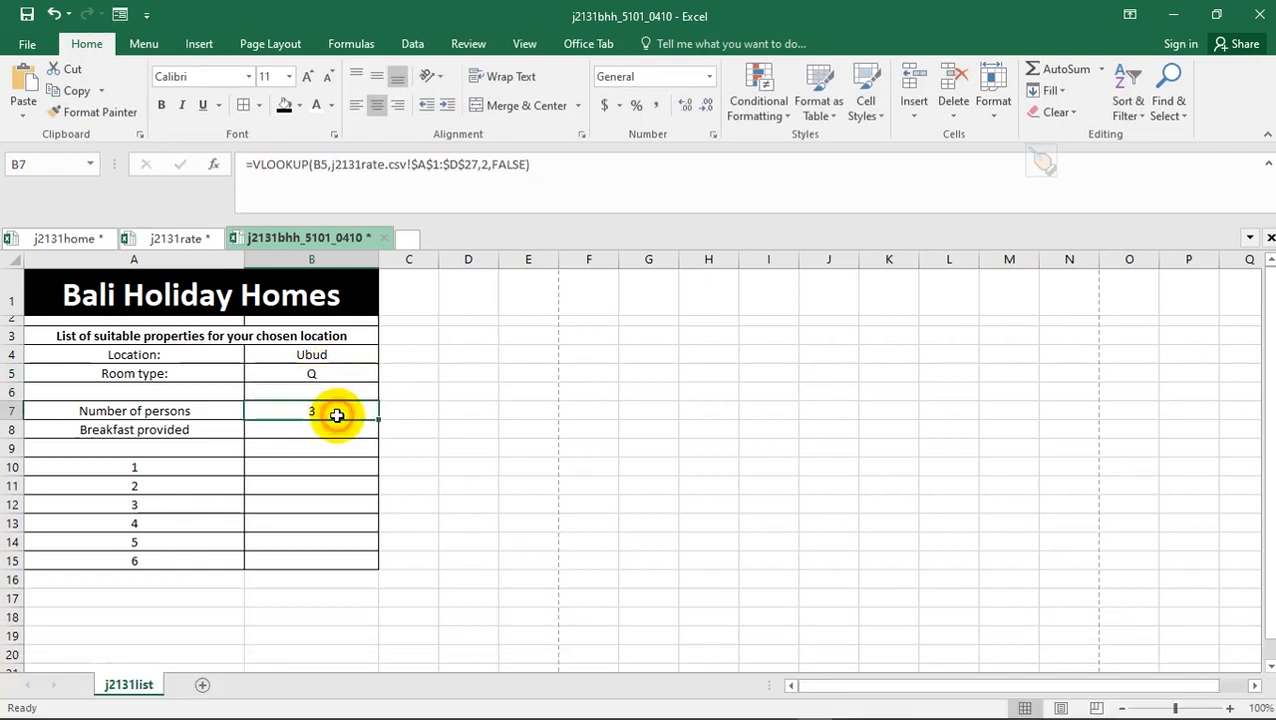
pyautogui.click(332, 372)
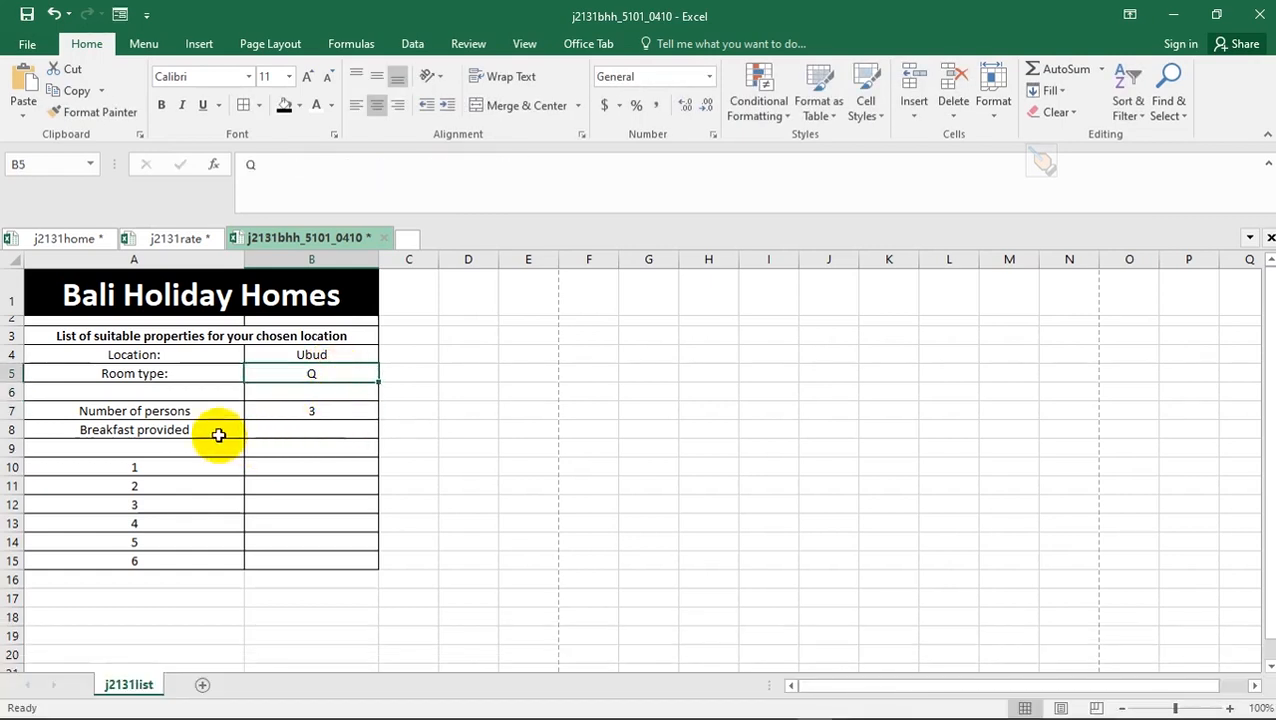
pyautogui.click(277, 427)
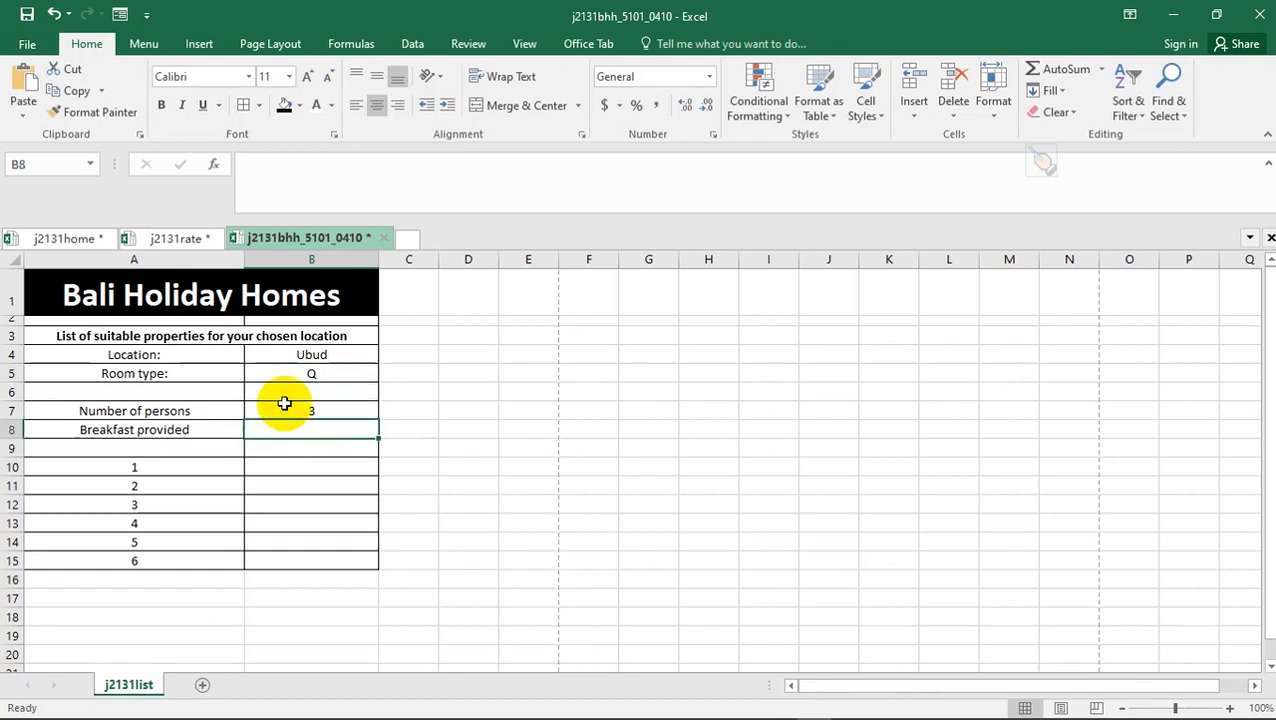
pyautogui.hotkey('alt', 'Tab')
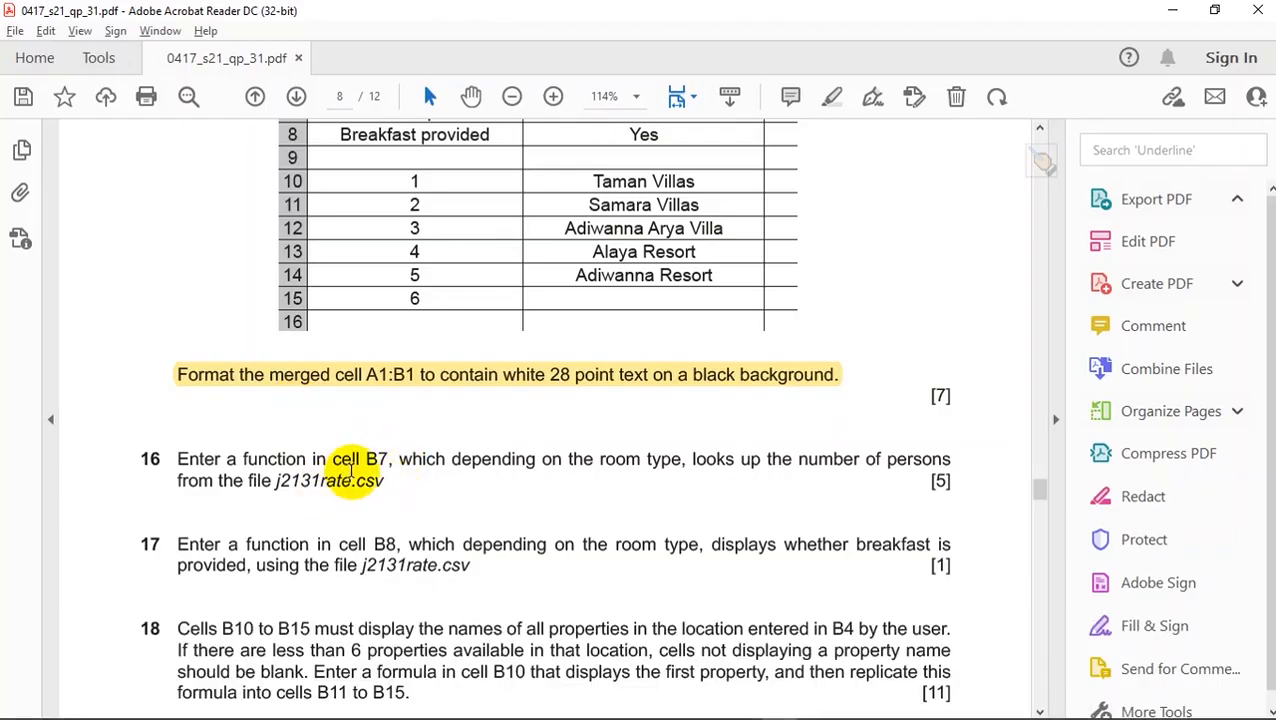
# - Highlight question 16, the number-of-persons lookup in B7, in yellow
pyautogui.moveTo(386, 481); pyautogui.dragTo(176, 459)
pyautogui.click(203, 427)
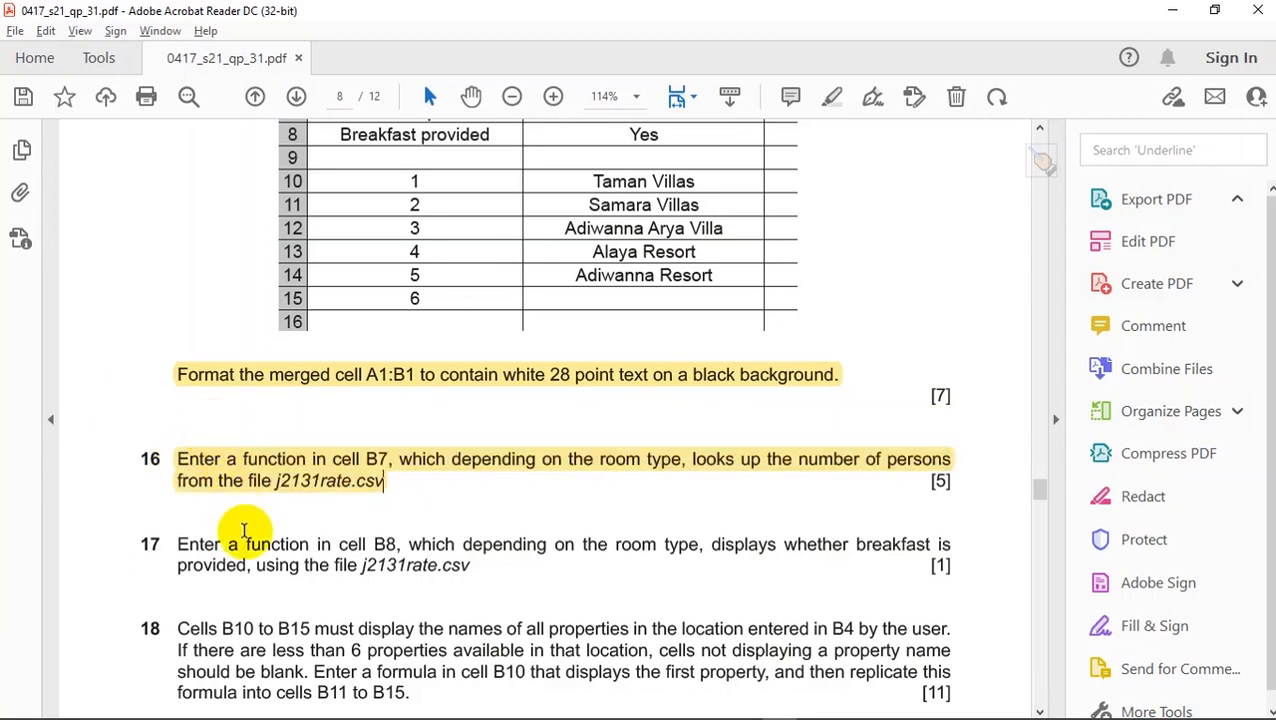
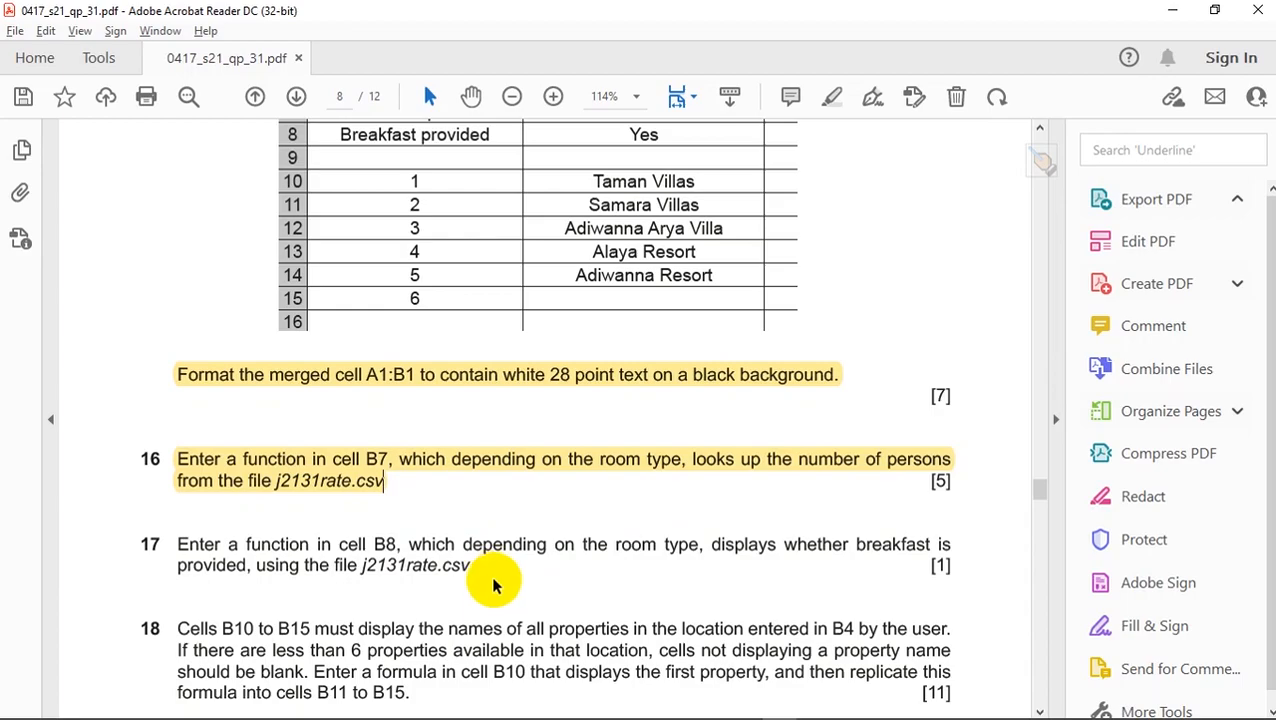
# - Switch from the exam paper back to the Bali Holiday Homes workbook in Excel
pyautogui.hotkey('alt', 'Tab')
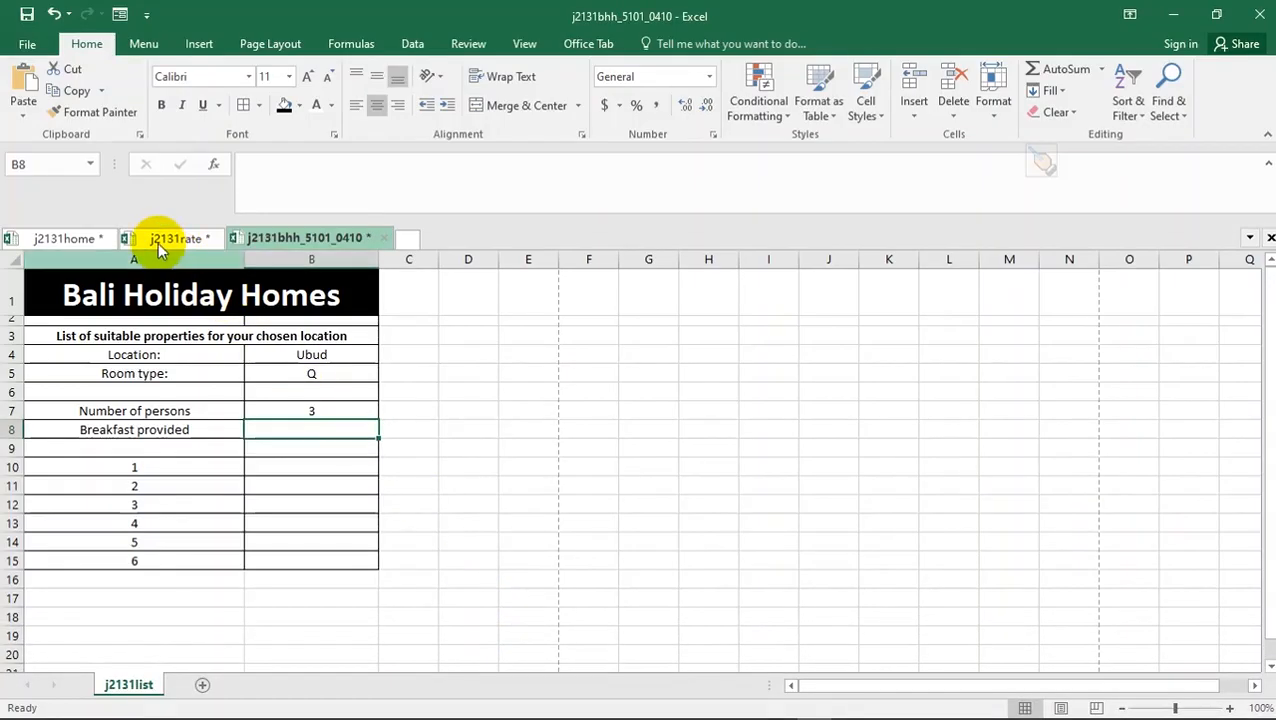
pyautogui.click(160, 240)
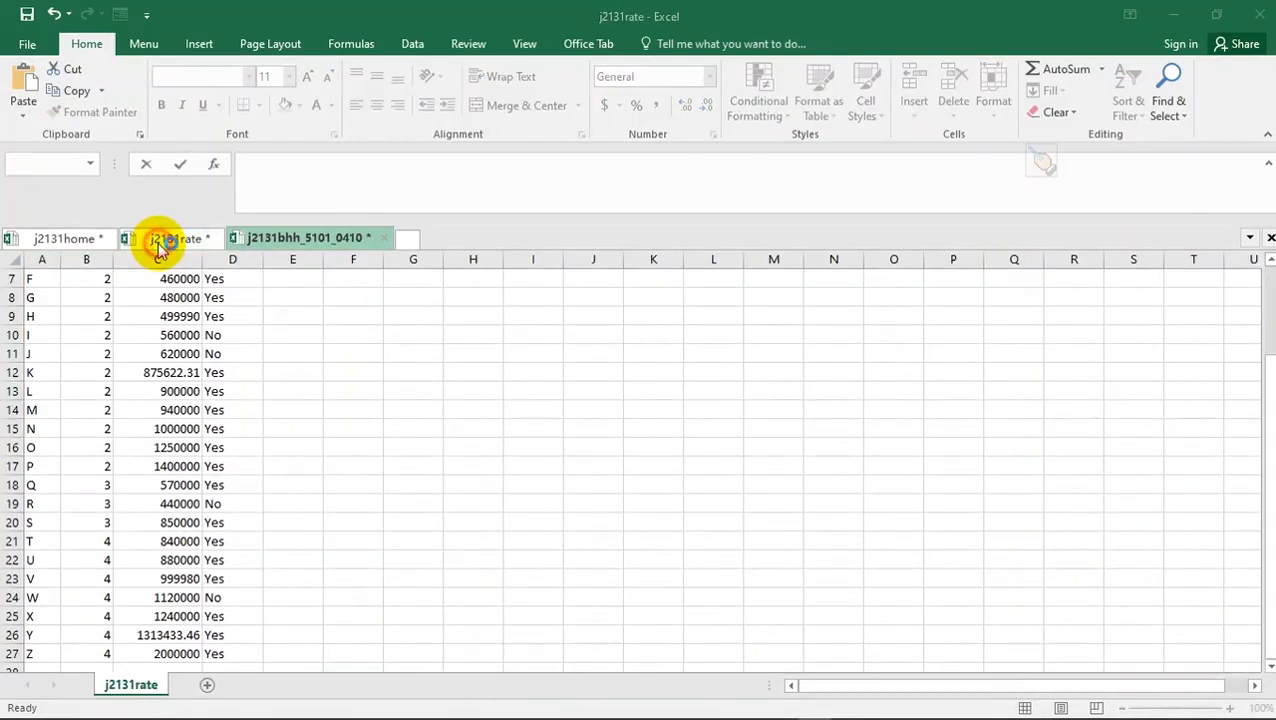
pyautogui.click(234, 350)
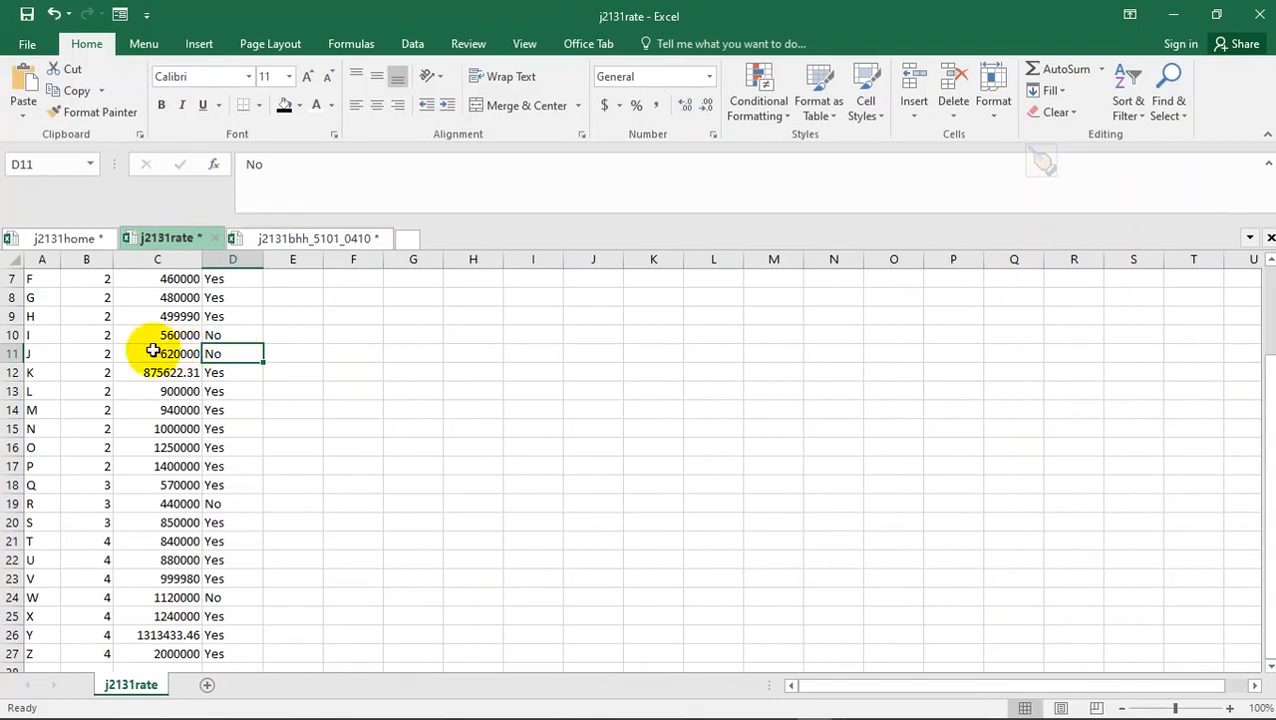
pyautogui.click(97, 349)
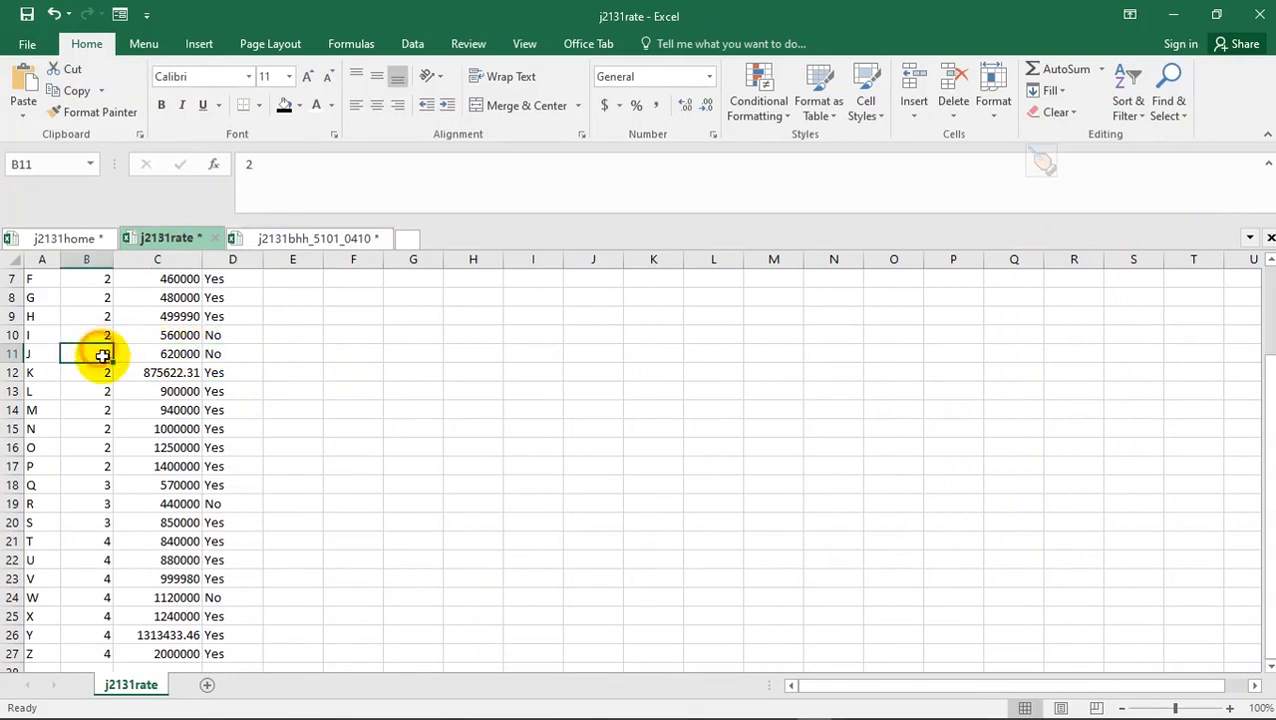
pyautogui.click(221, 539)
pyautogui.click(229, 564)
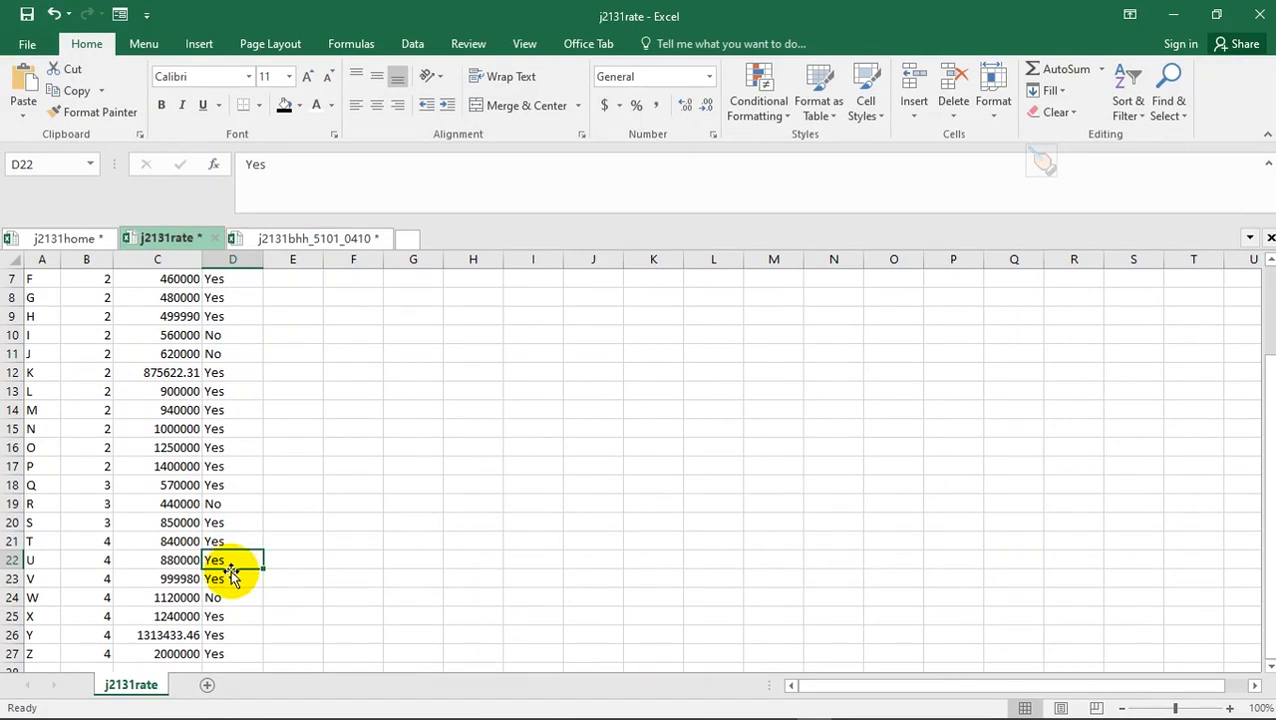
pyautogui.click(100, 540)
pyautogui.click(214, 542)
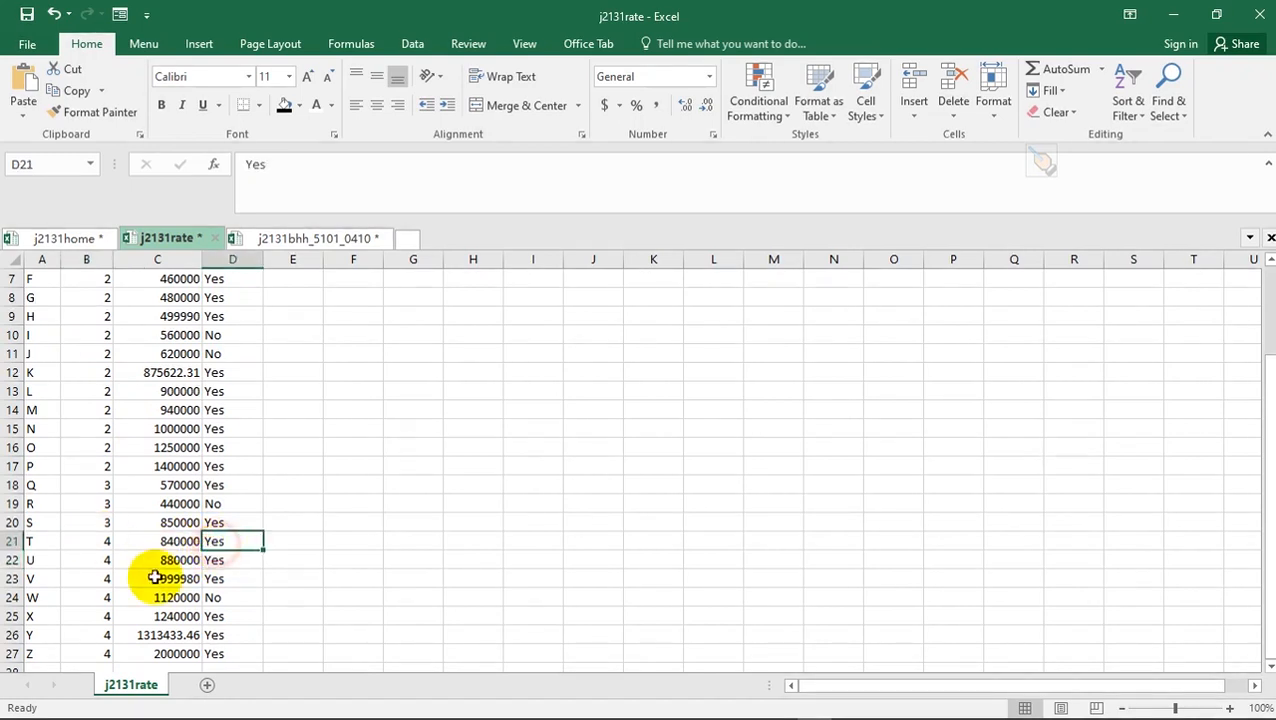
pyautogui.click(104, 597)
pyautogui.click(220, 598)
pyautogui.scroll(2, 228, 592)
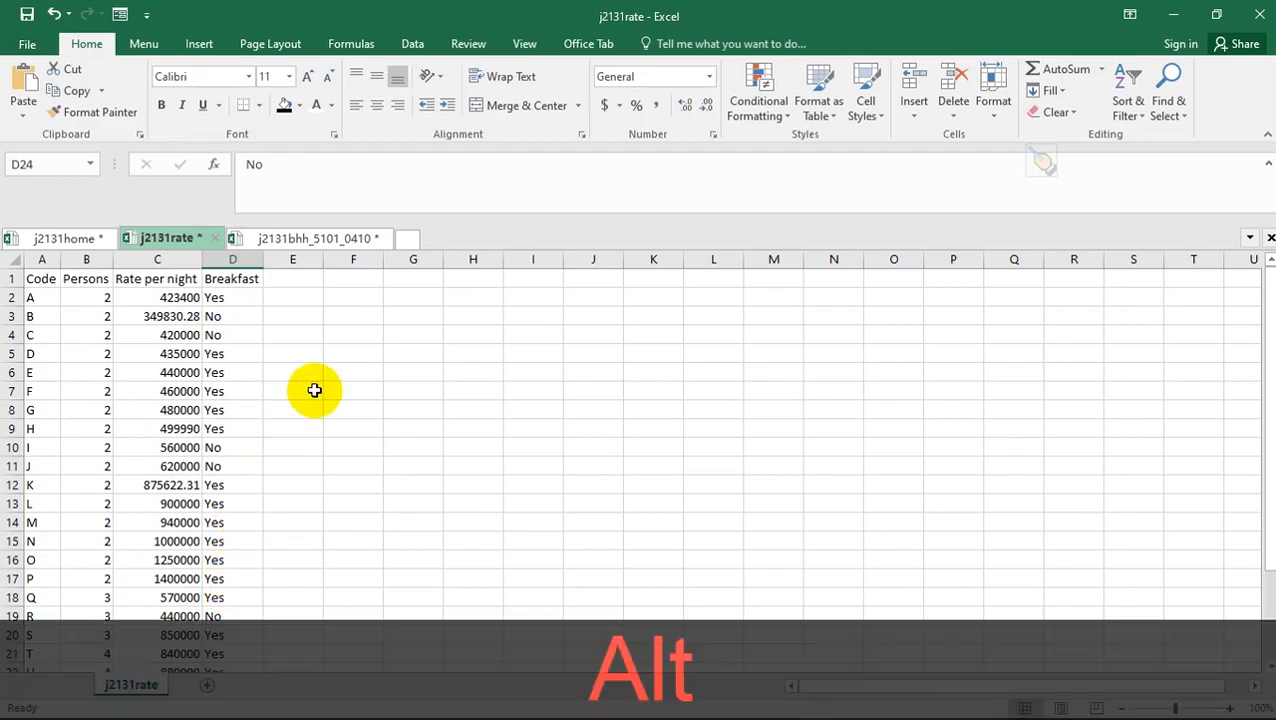
pyautogui.hotkey('alt', 'Tab')
pyautogui.hotkey('alt', 'Tab')
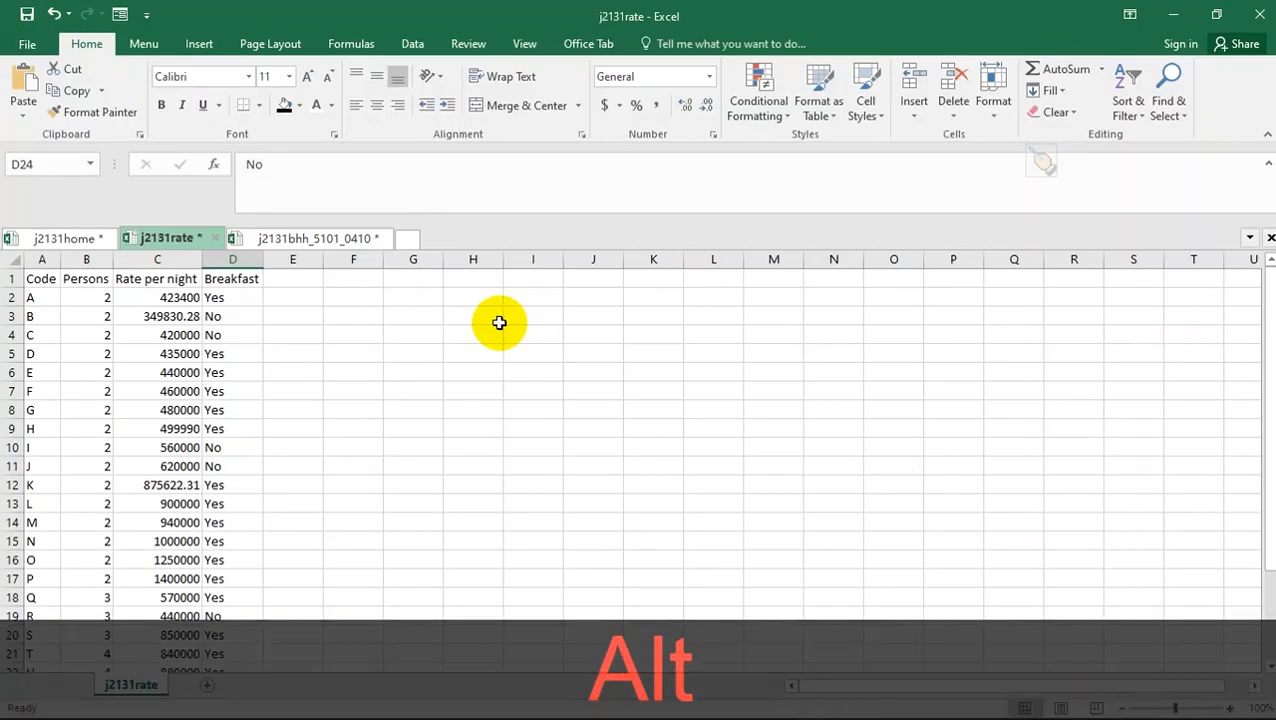
pyautogui.click(270, 240)
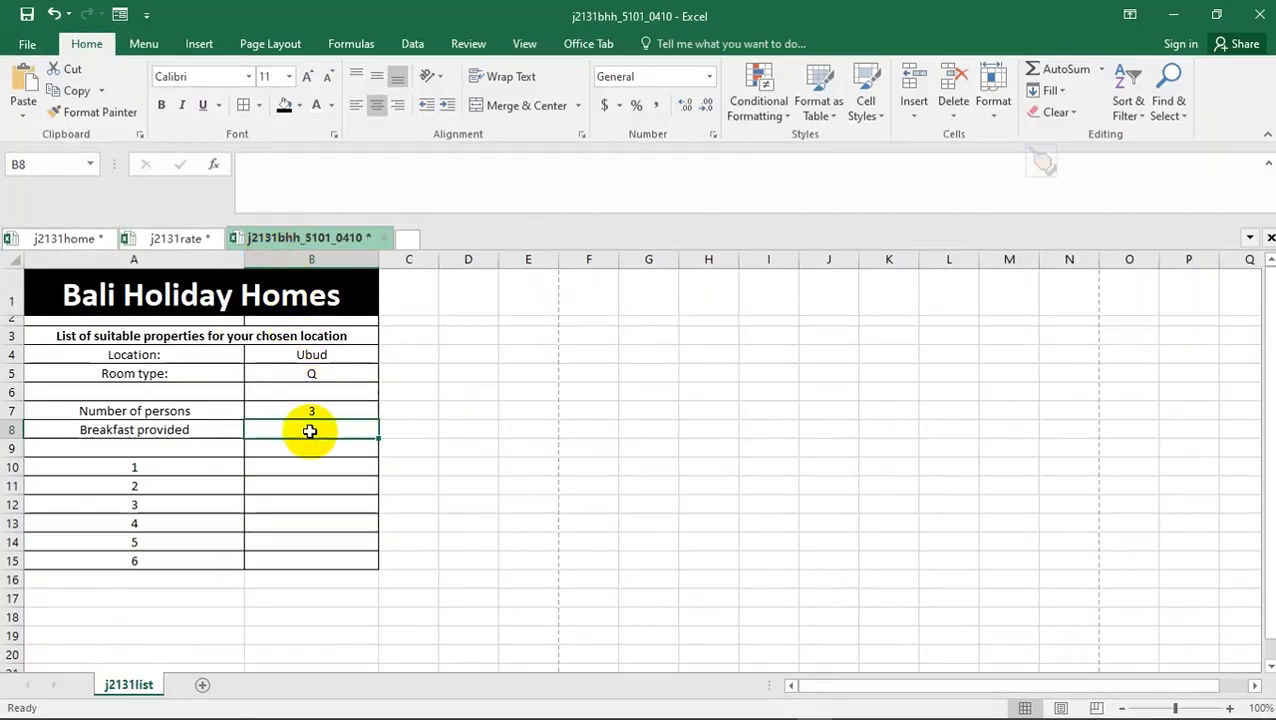
# - Start a VLOOKUP in B8 on room type B5 against the j2131rate table $A$1:$D$27
pyautogui.write('=')
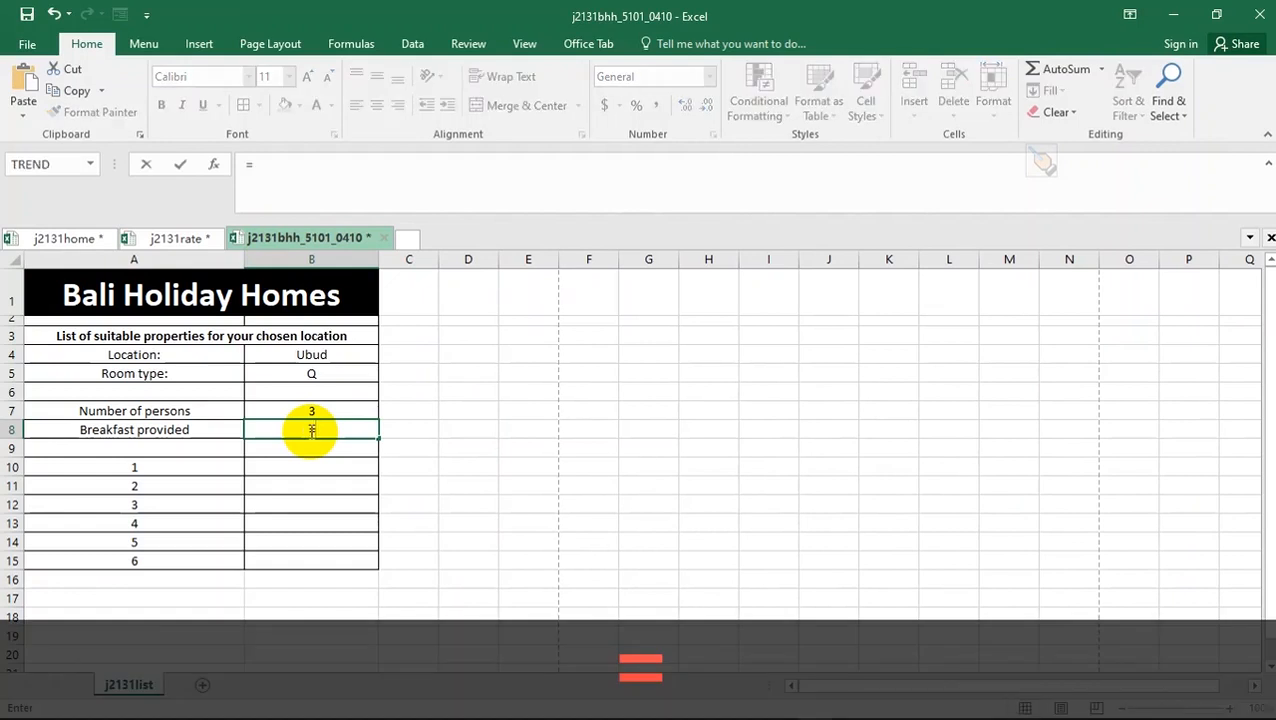
pyautogui.write('VLO')
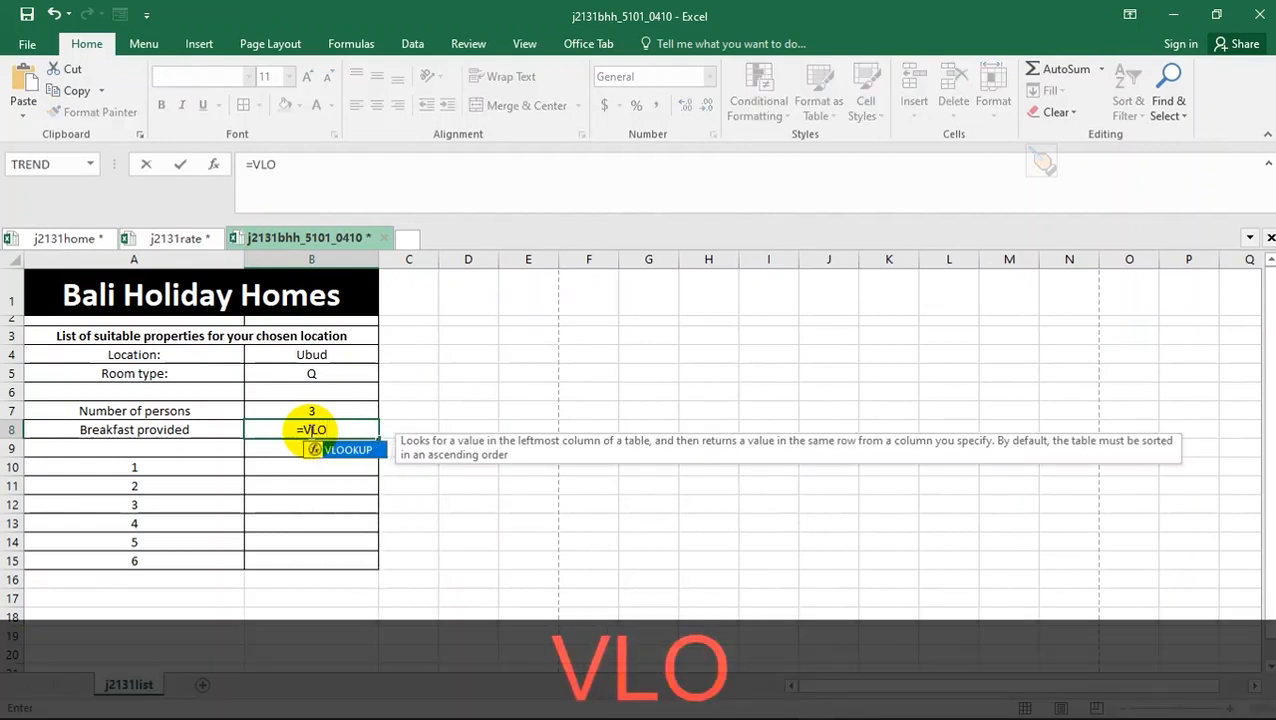
pyautogui.doubleClick(345, 450)
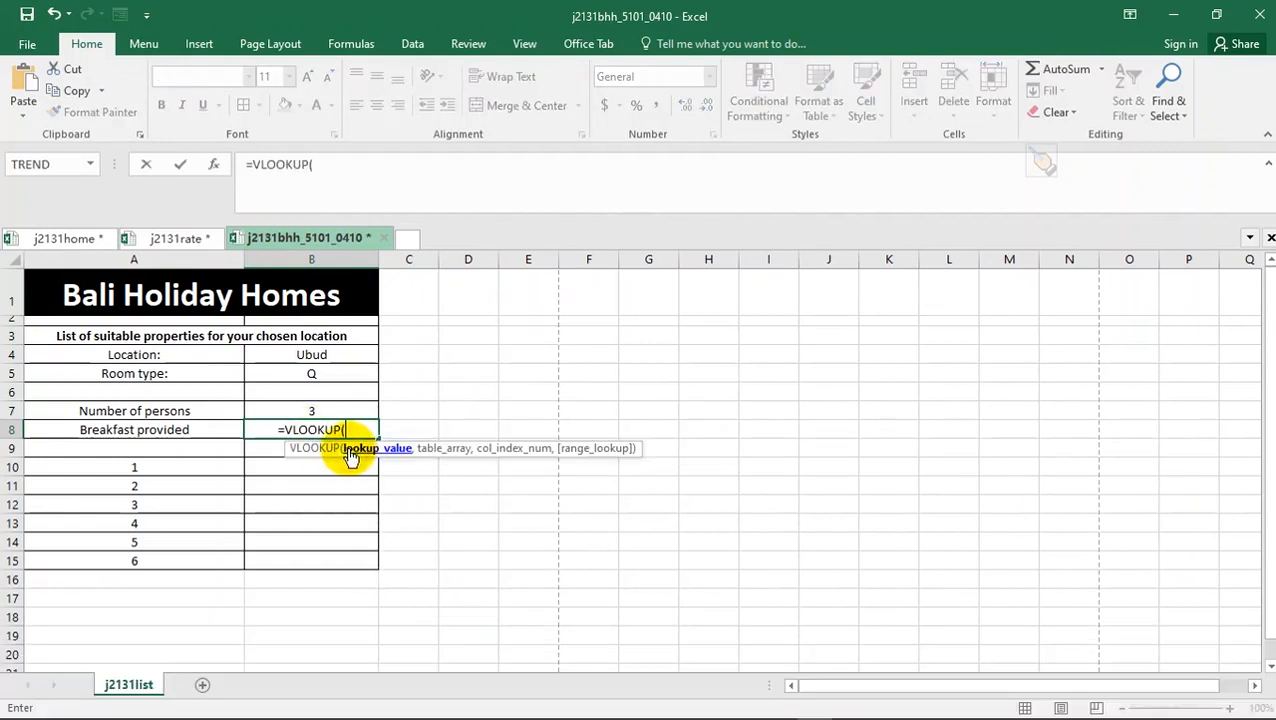
pyautogui.click(310, 375)
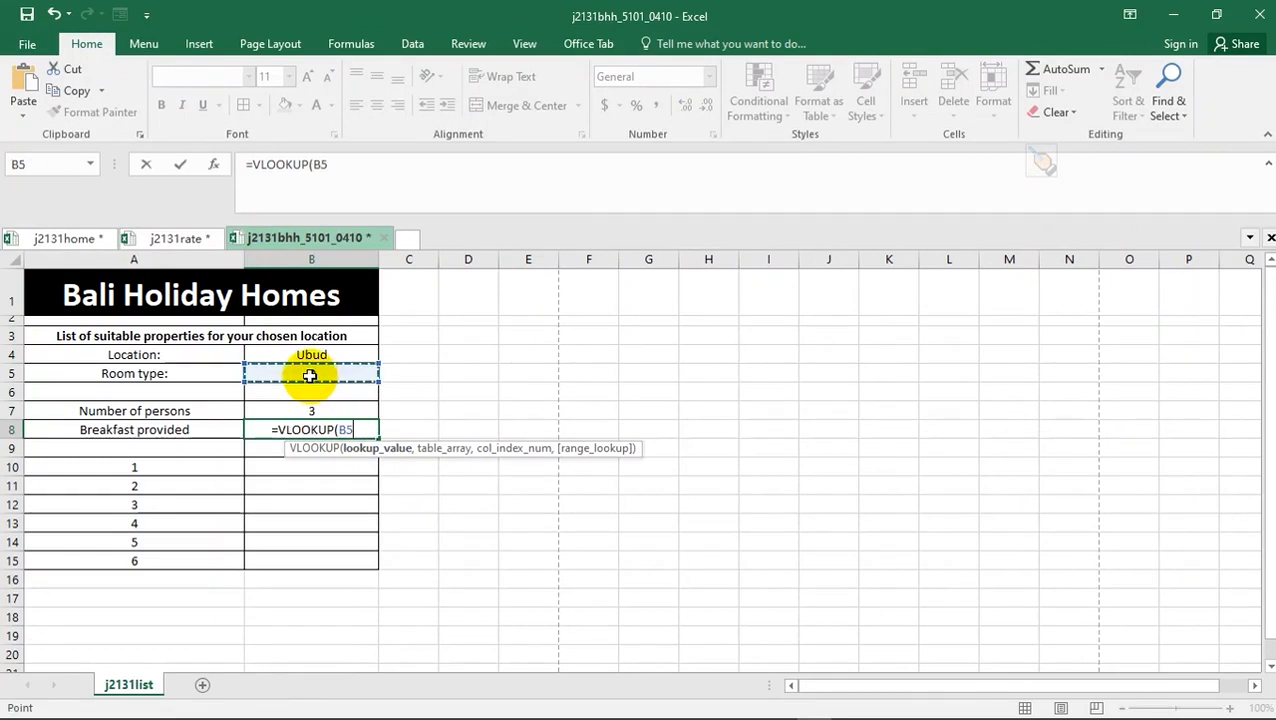
pyautogui.write(',')
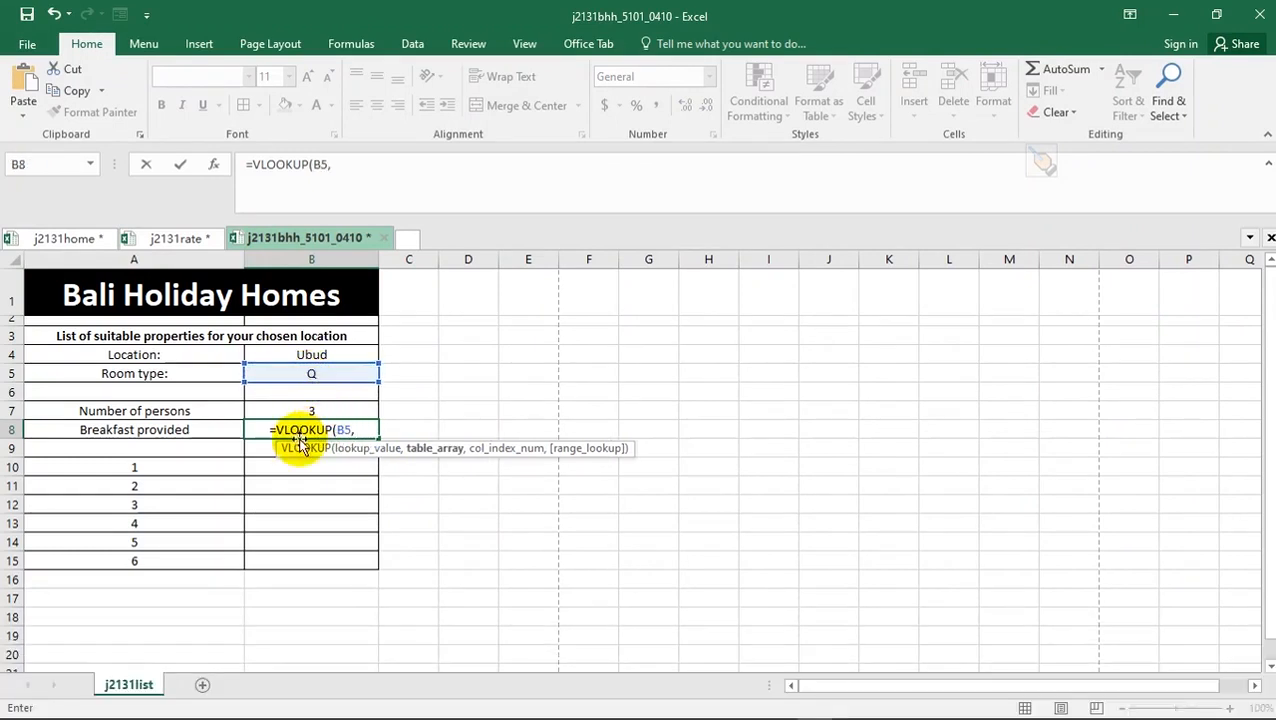
pyautogui.click(180, 240)
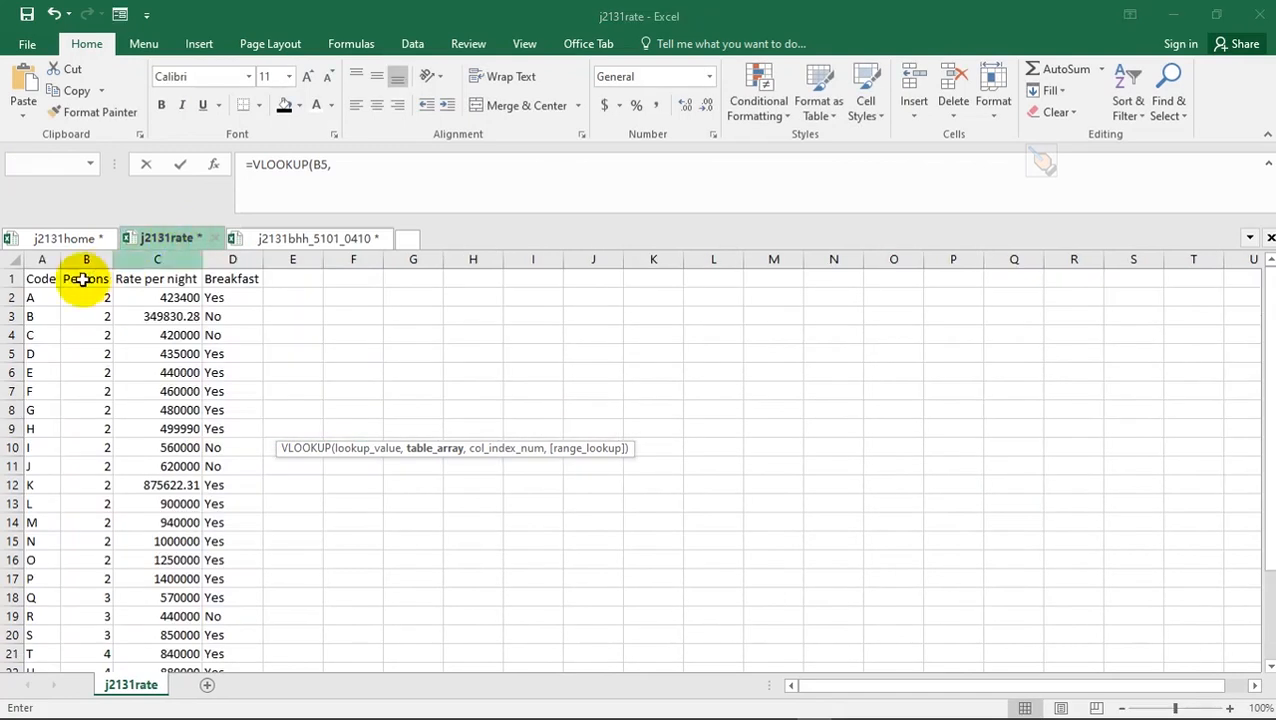
pyautogui.click(36, 277)
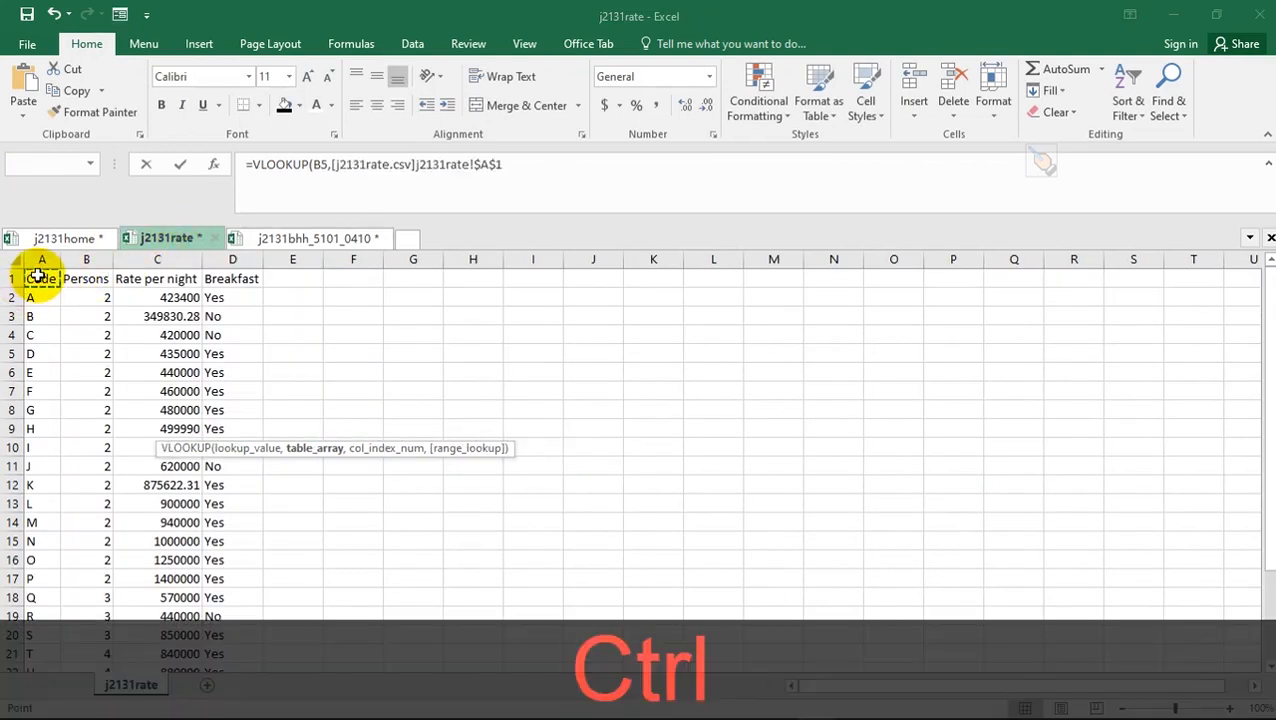
pyautogui.hotkey('ctrl', 'shift', 'Right')
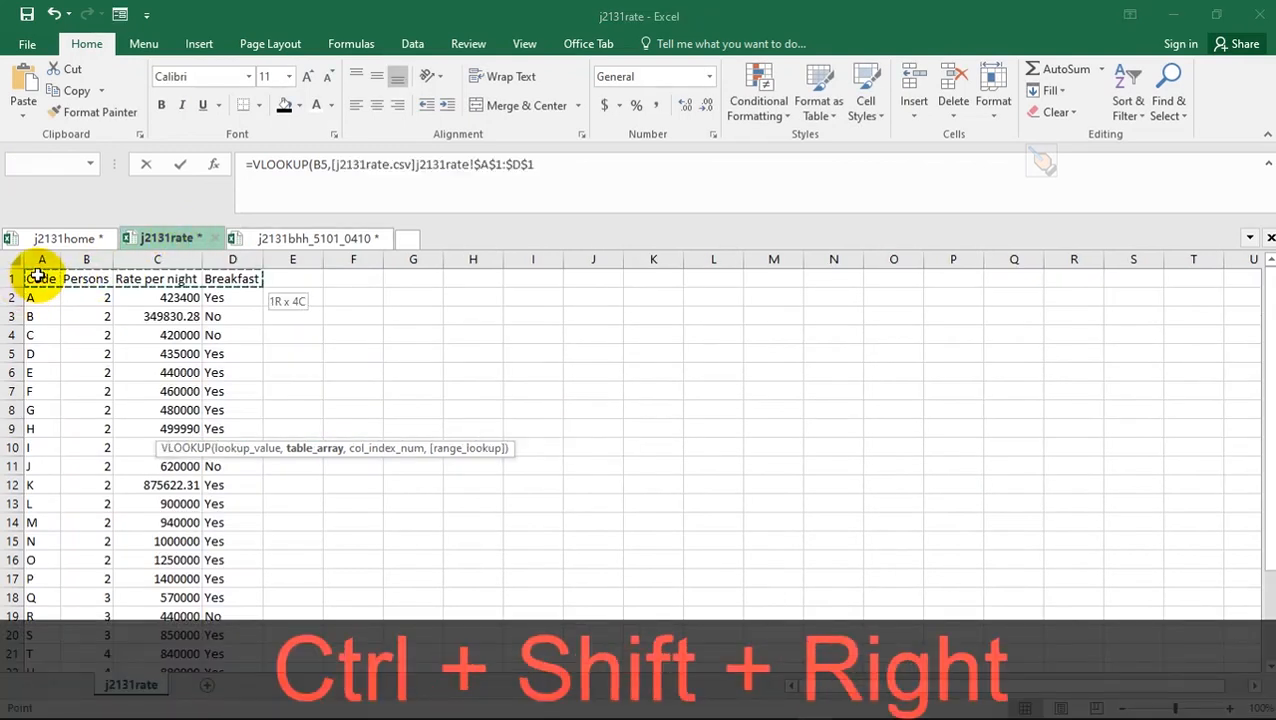
pyautogui.hotkey('ctrl', 'shift', 'Down')
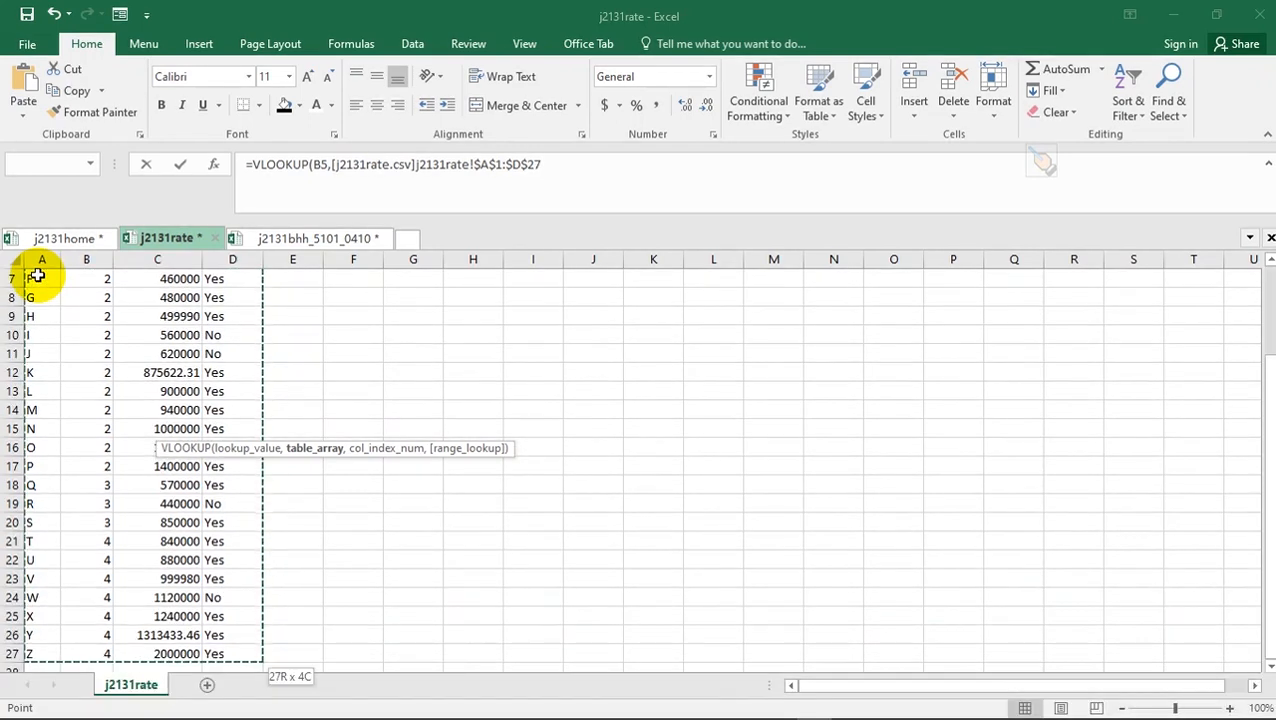
# - Finish the B8 lookup with column 4 and exact match FALSE, returning Yes
pyautogui.write(',')
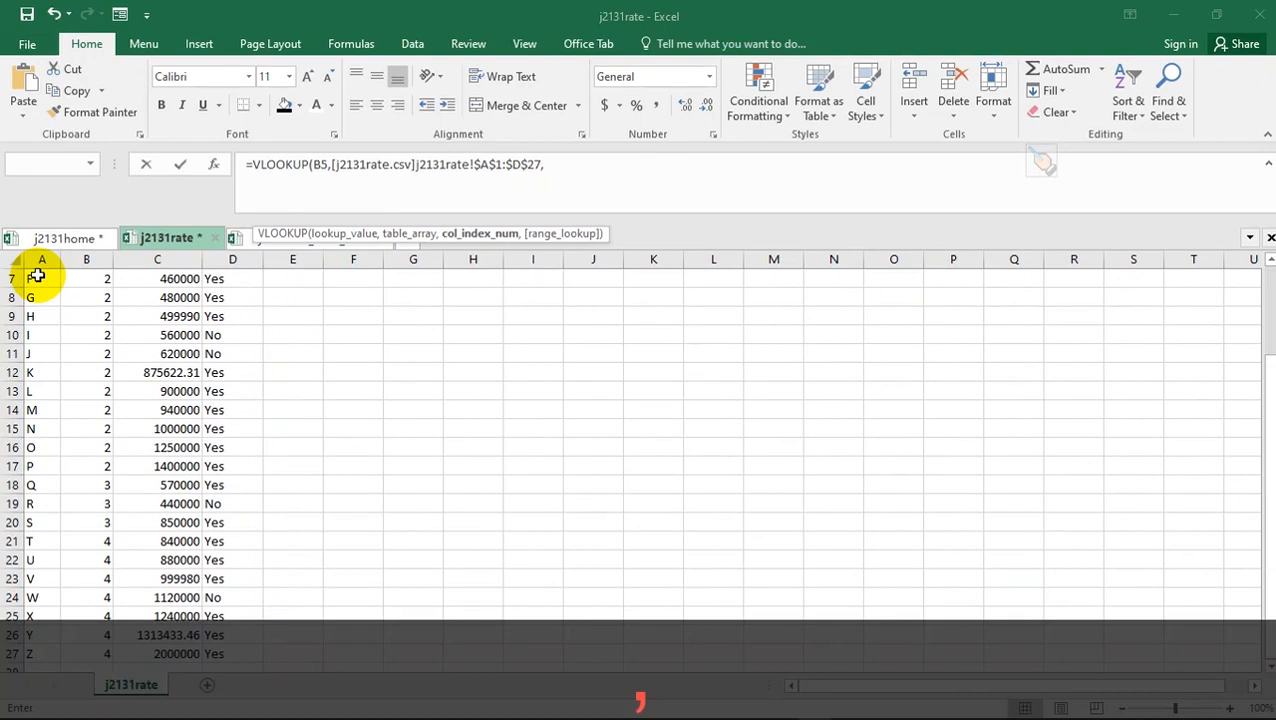
pyautogui.scroll(2, 60, 285)
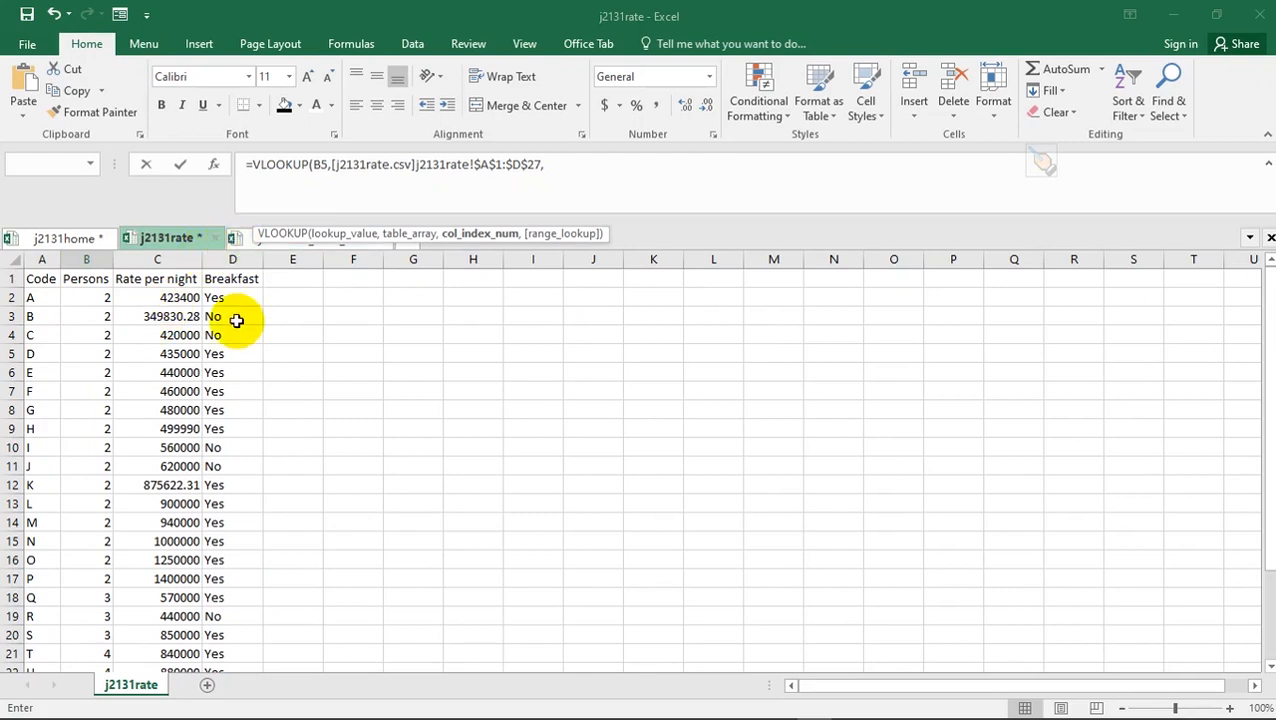
pyautogui.write(',')
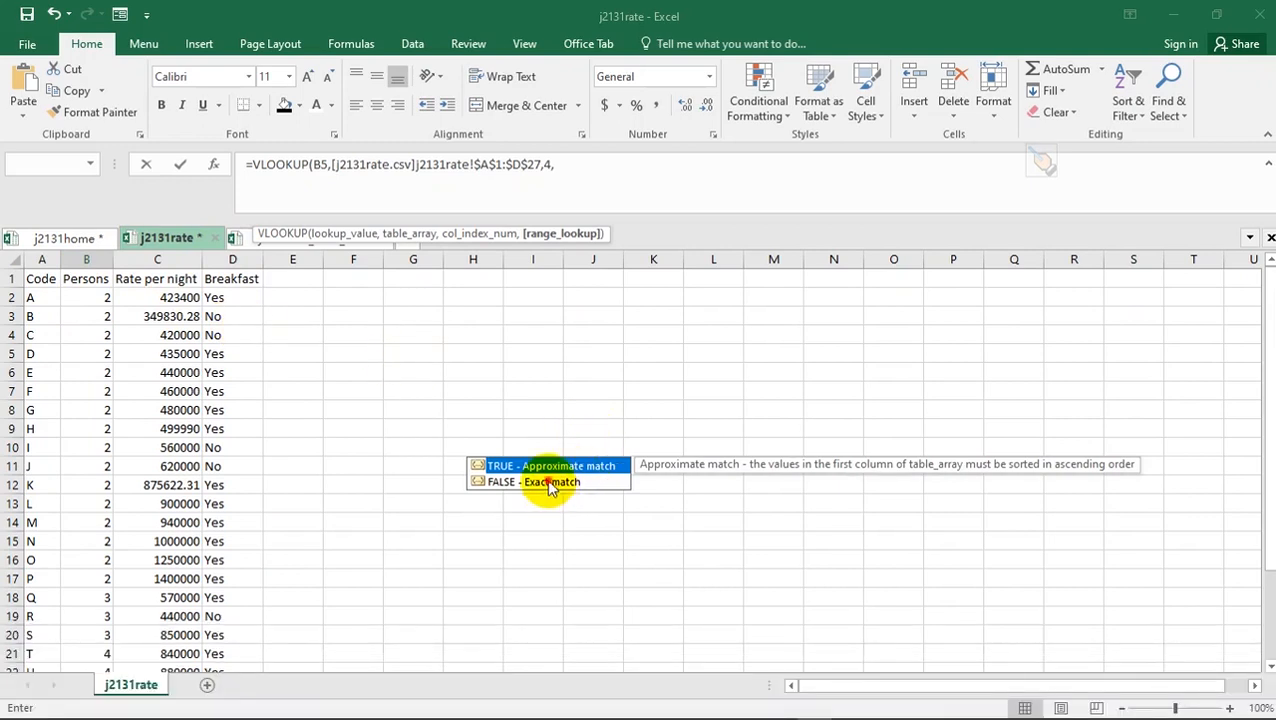
pyautogui.doubleClick(553, 483)
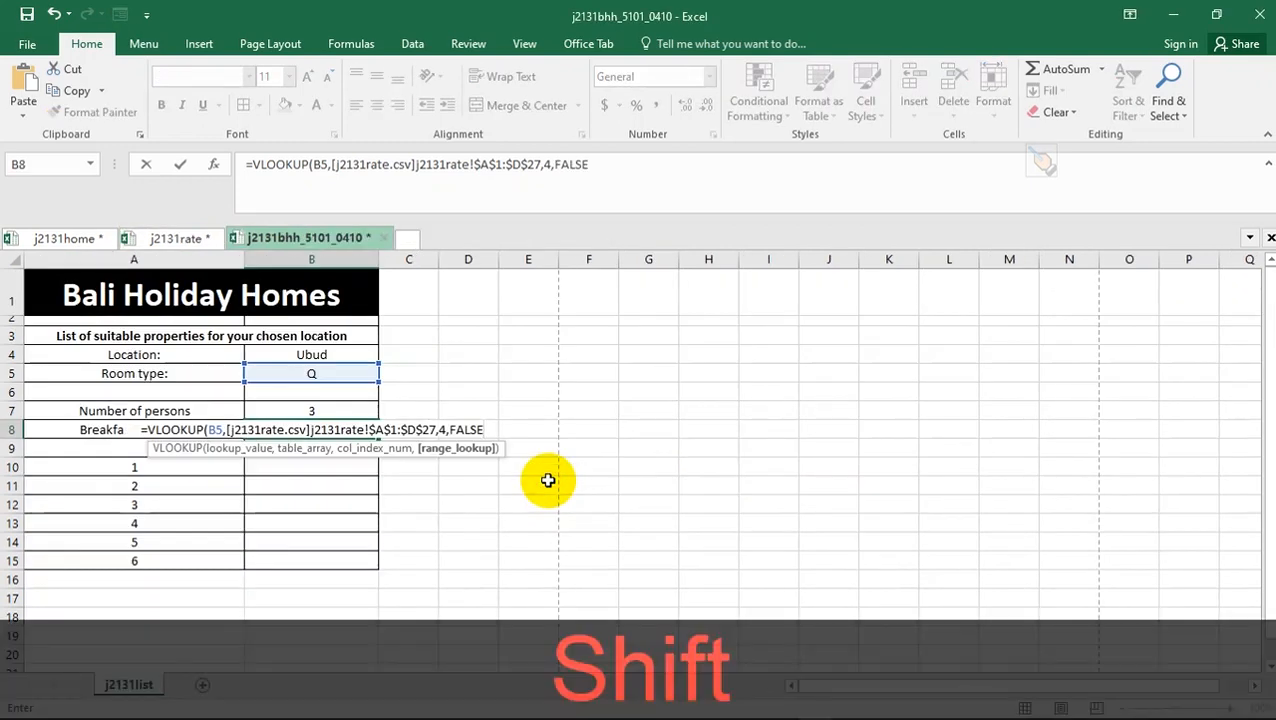
pyautogui.write(')')
pyautogui.press('Return')
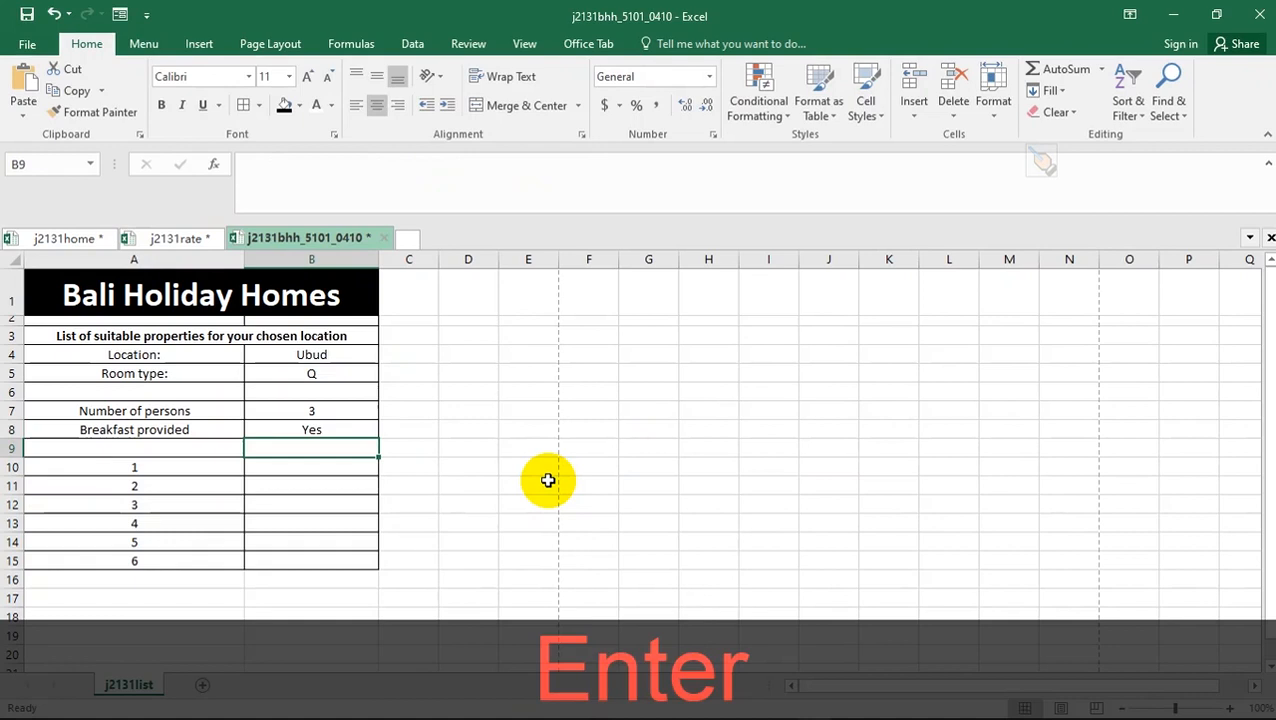
# - Test the breakfast lookup in B8 by entering room types A, then E, in B5
pyautogui.click(286, 429)
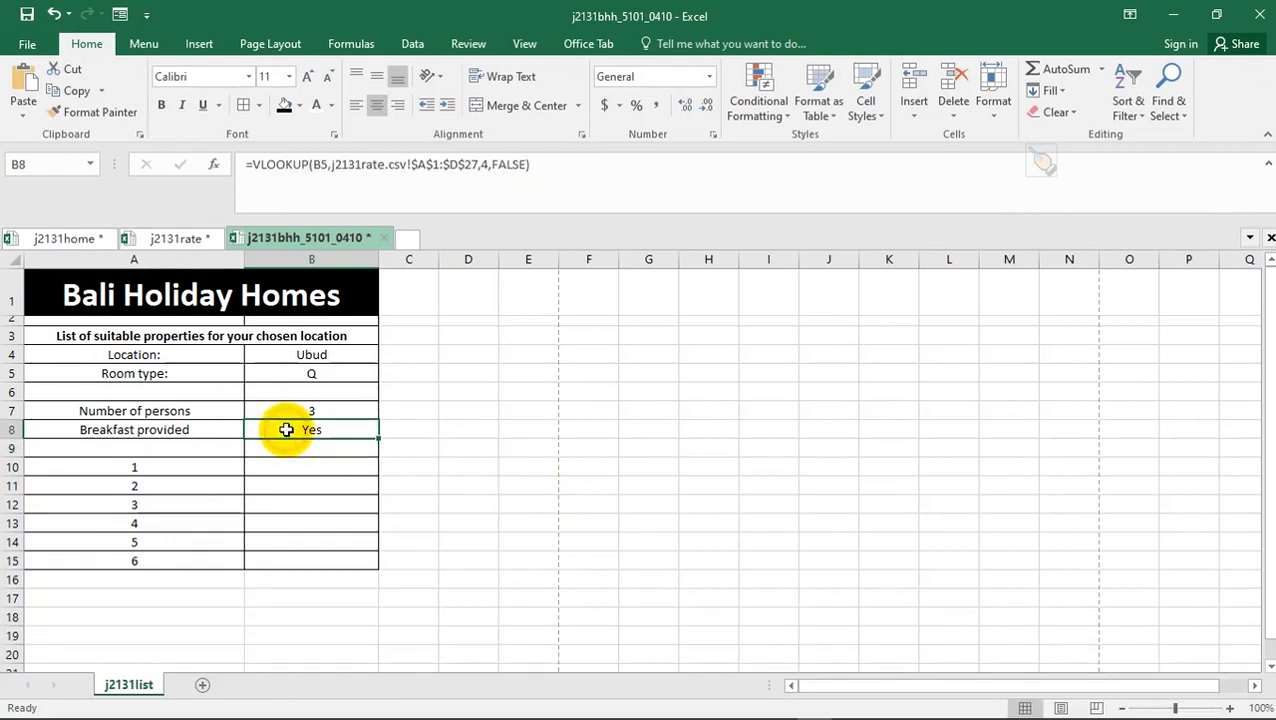
pyautogui.click(315, 375)
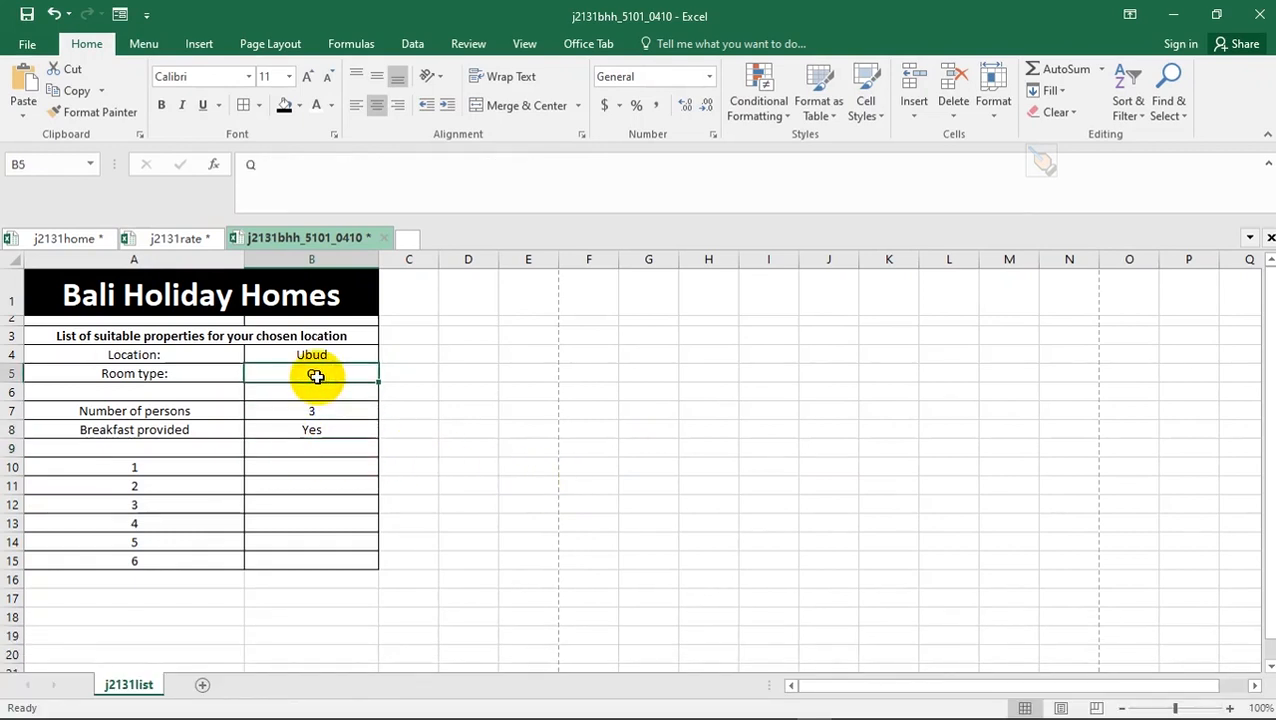
pyautogui.write('A')
pyautogui.press('Return')
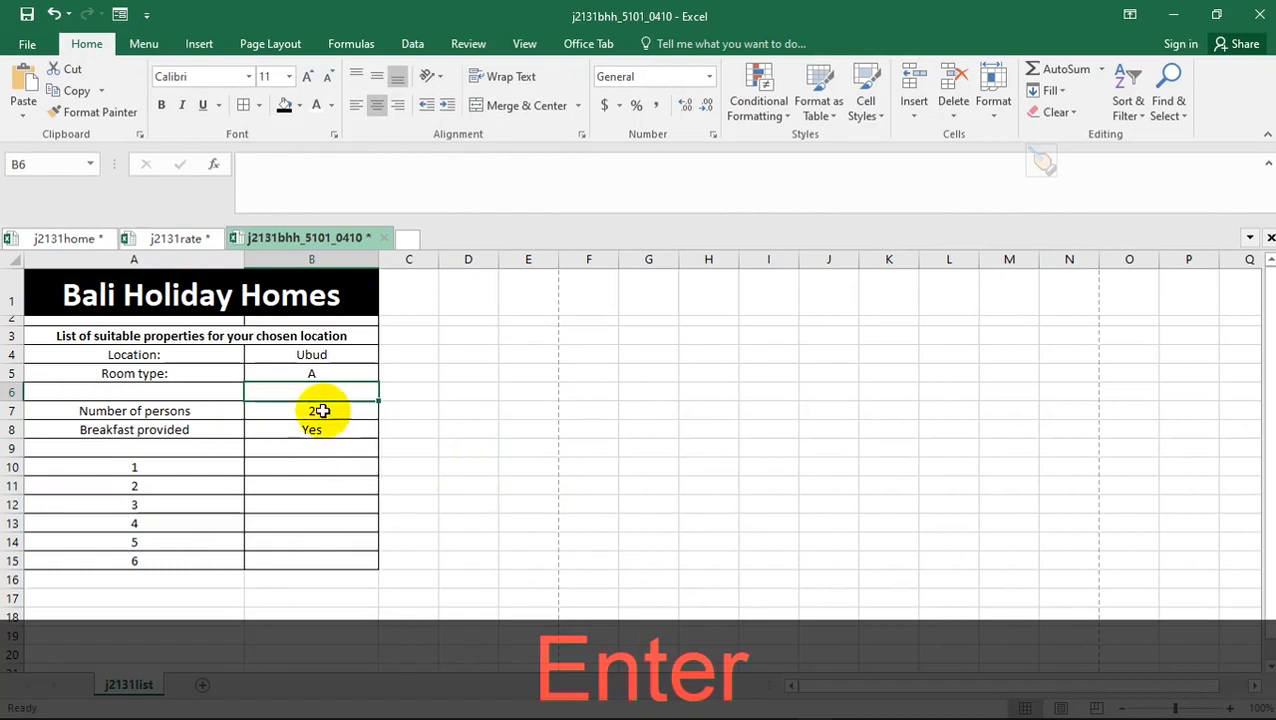
pyautogui.click(326, 373)
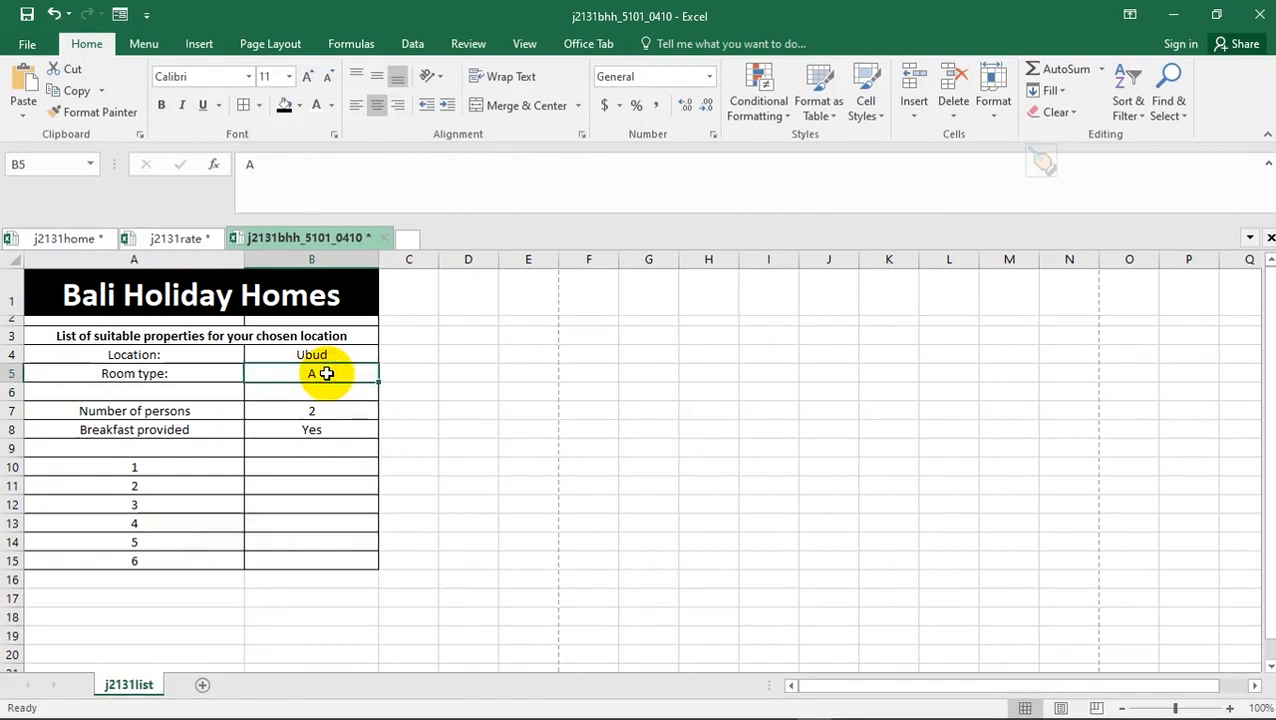
pyautogui.write('E')
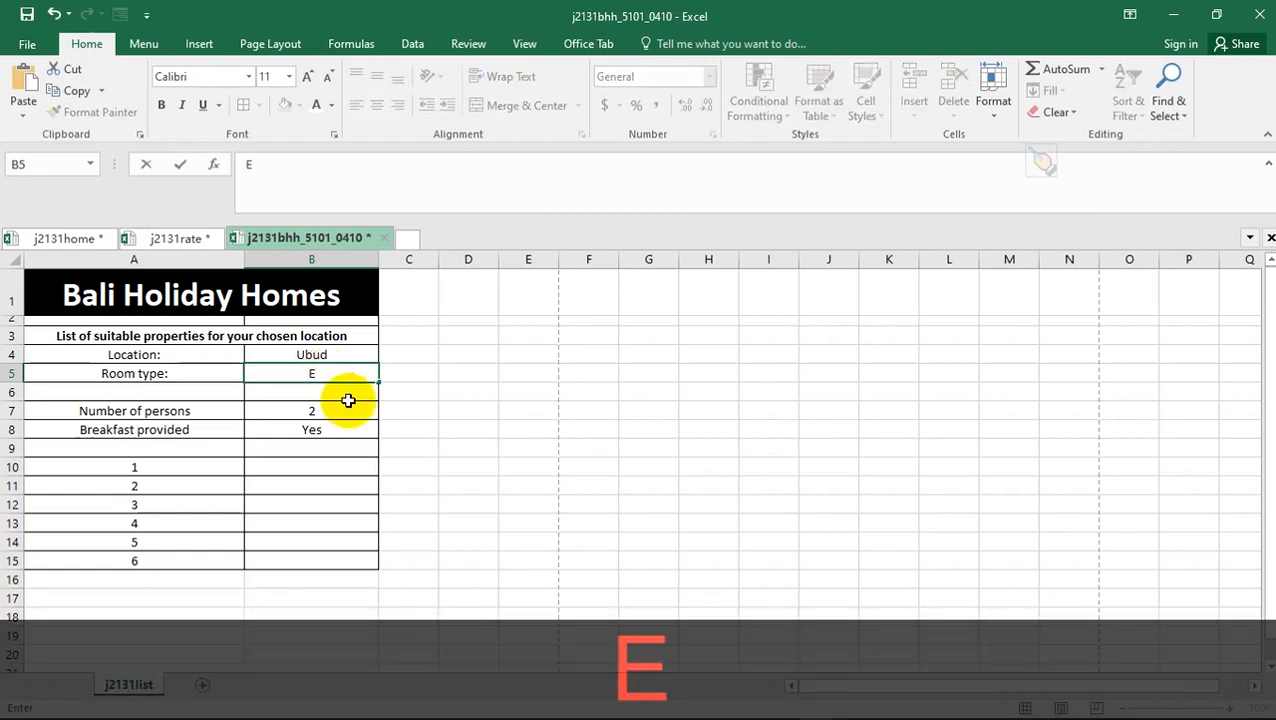
pyautogui.press('Return')
# - Try room type B (breakfast No), then restore Q and check the B7 and B8 formulas
pyautogui.click(310, 370)
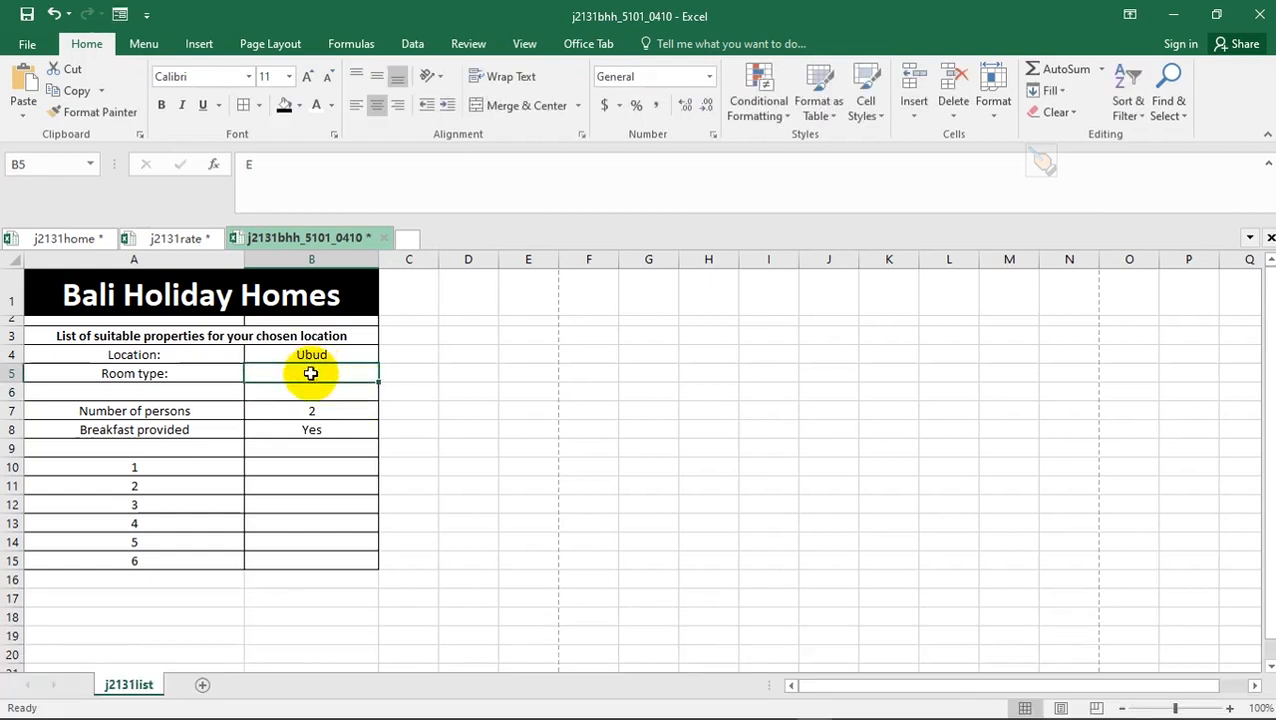
pyautogui.write('B')
pyautogui.press('Return')
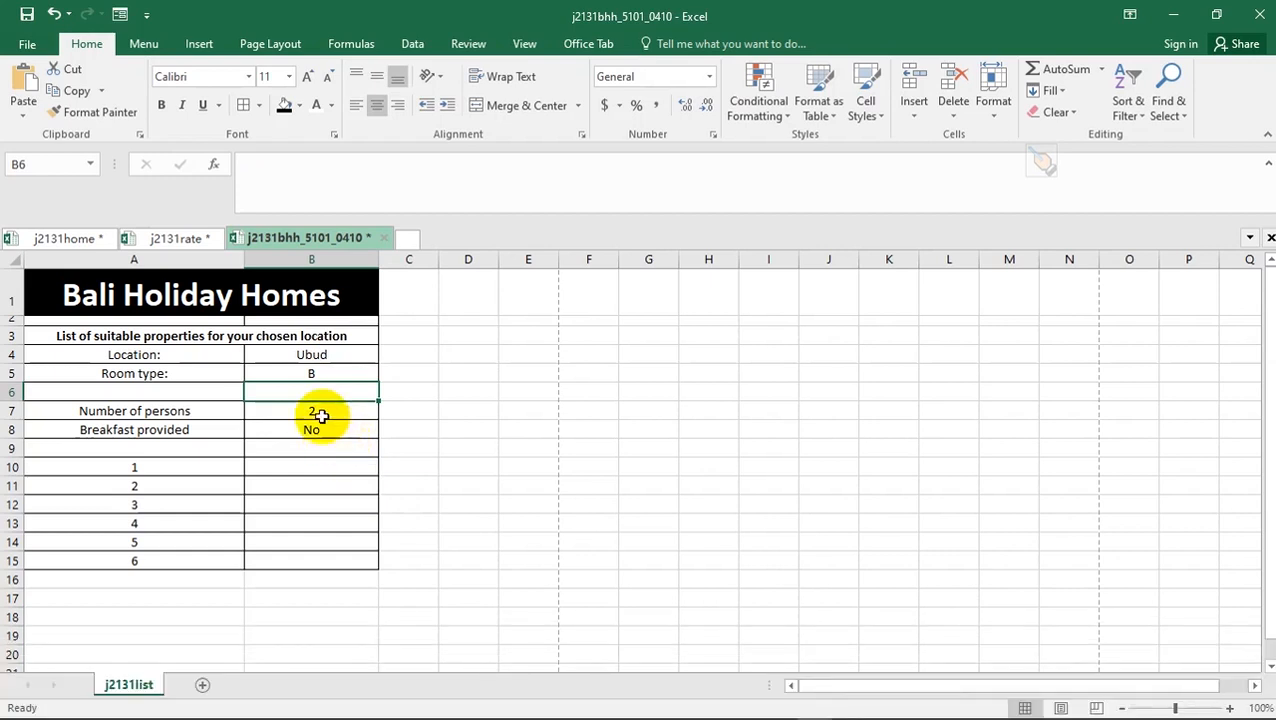
pyautogui.click(312, 372)
pyautogui.write('Q')
pyautogui.press('Return')
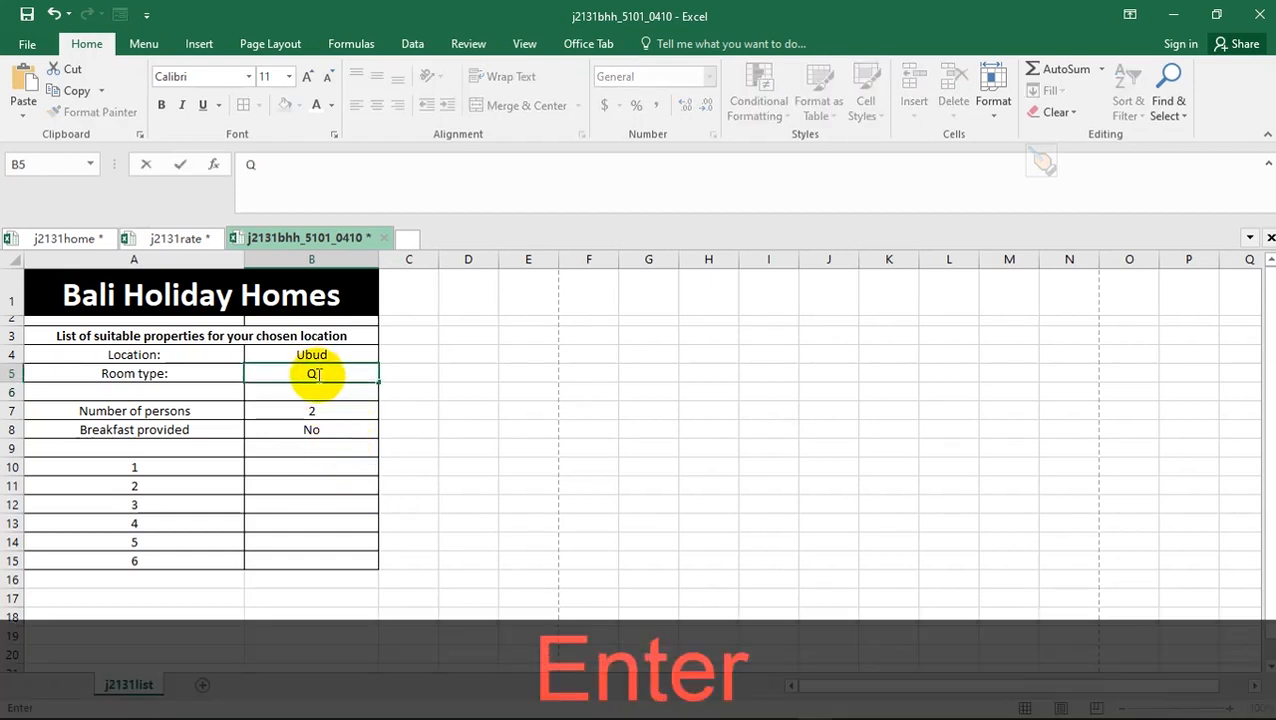
pyautogui.click(334, 462)
pyautogui.click(312, 413)
pyautogui.click(345, 428)
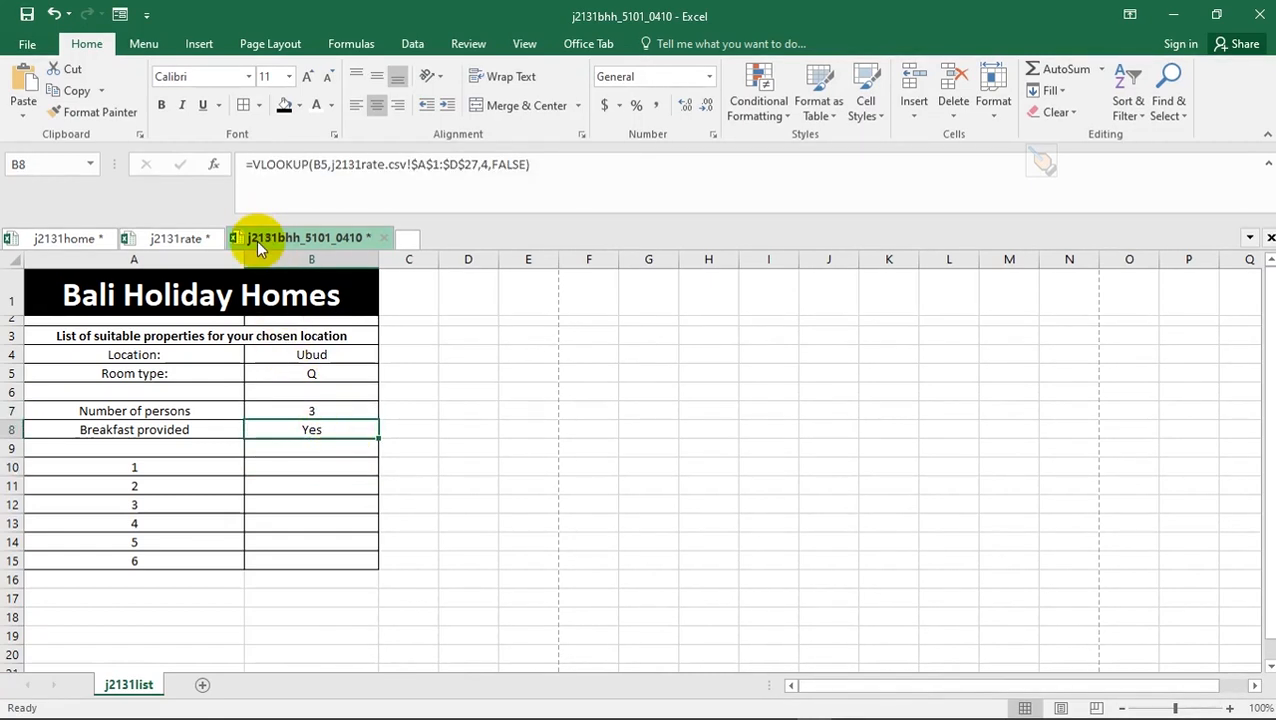
pyautogui.hotkey('alt', 'Tab')
# - Highlight question 17 in yellow in the exam paper
pyautogui.scroll(-2, 578, 407)
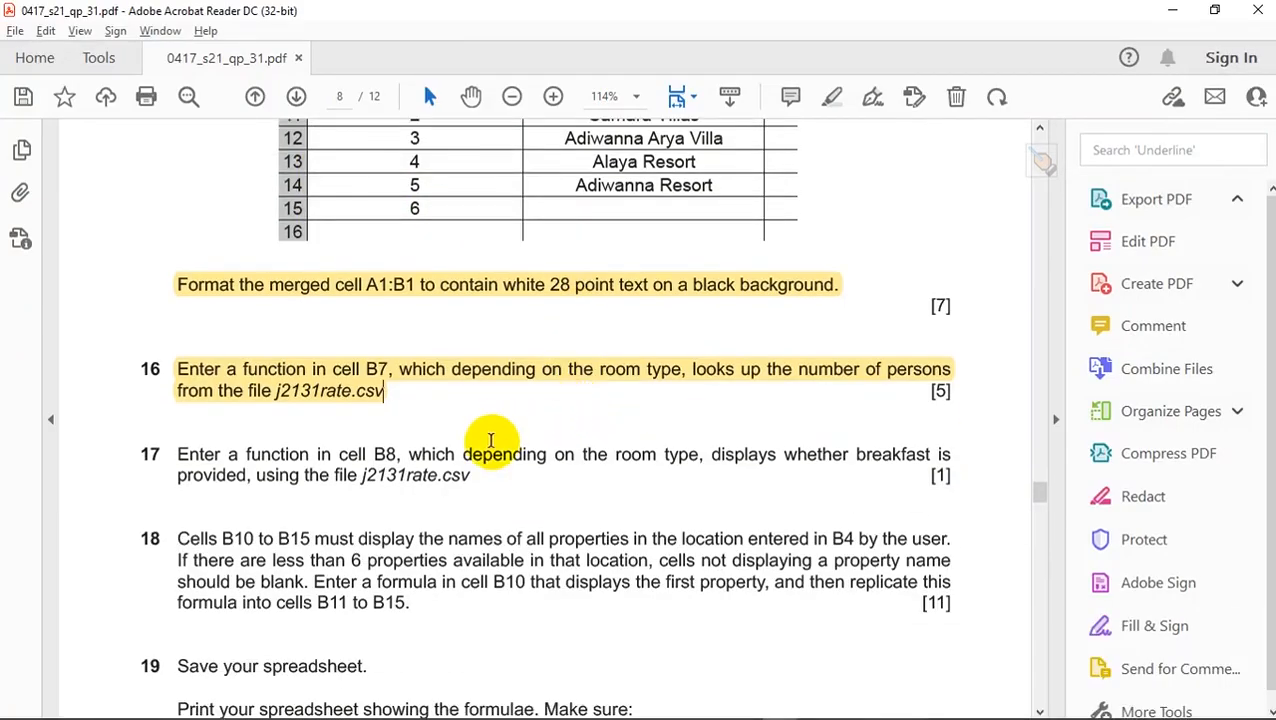
pyautogui.moveTo(472, 477); pyautogui.dragTo(200, 456)
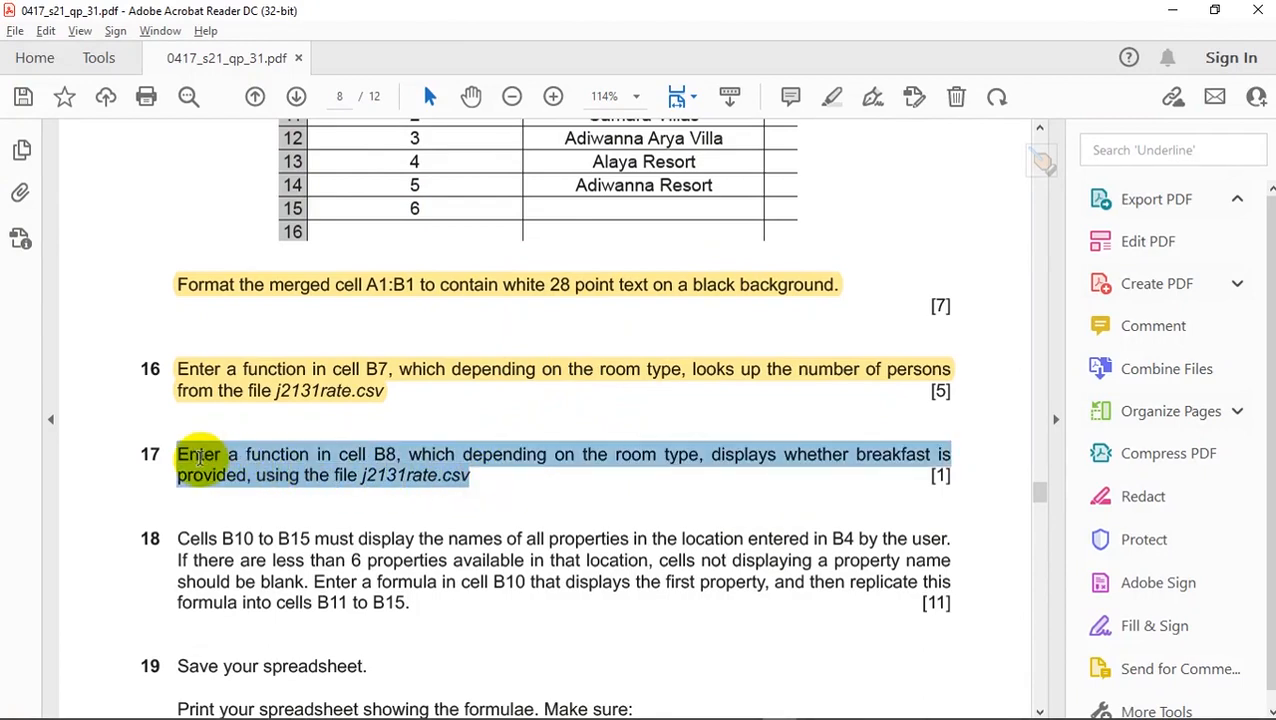
pyautogui.click(220, 420)
# - Read question 18, then return to the Excel workbook
pyautogui.scroll(-2, 272, 480)
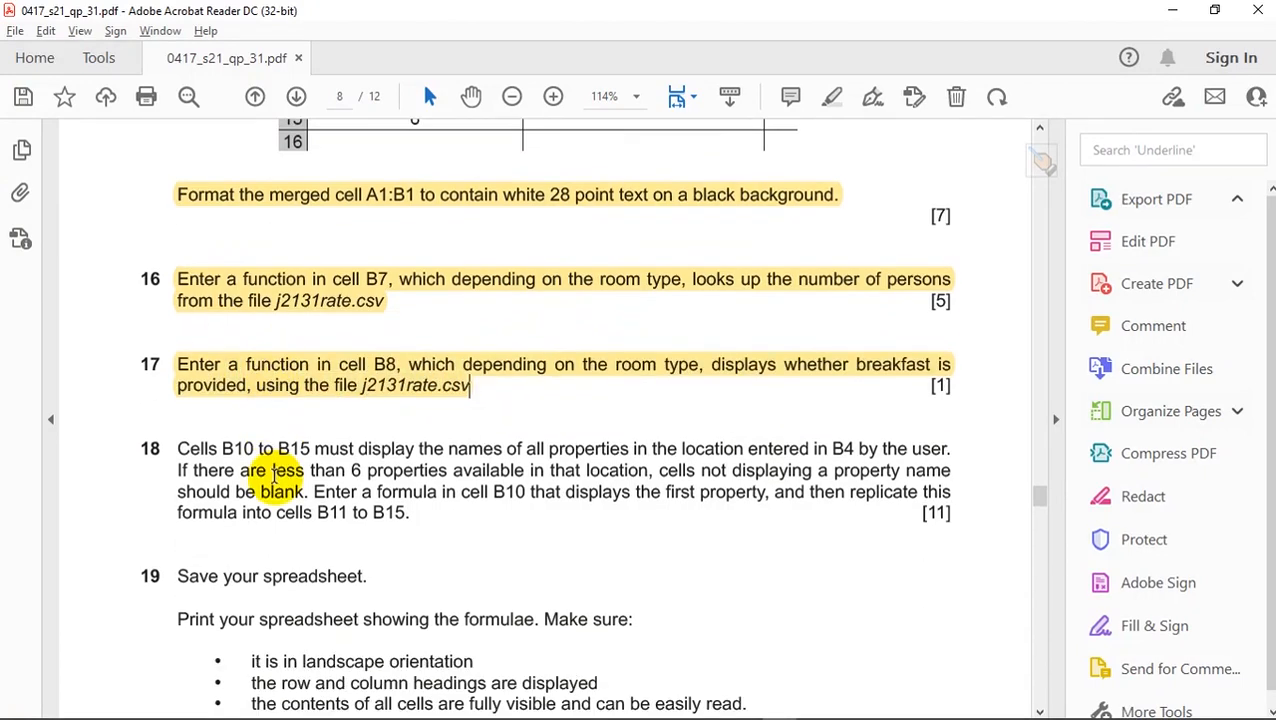
pyautogui.moveTo(952, 514); pyautogui.dragTo(922, 516)
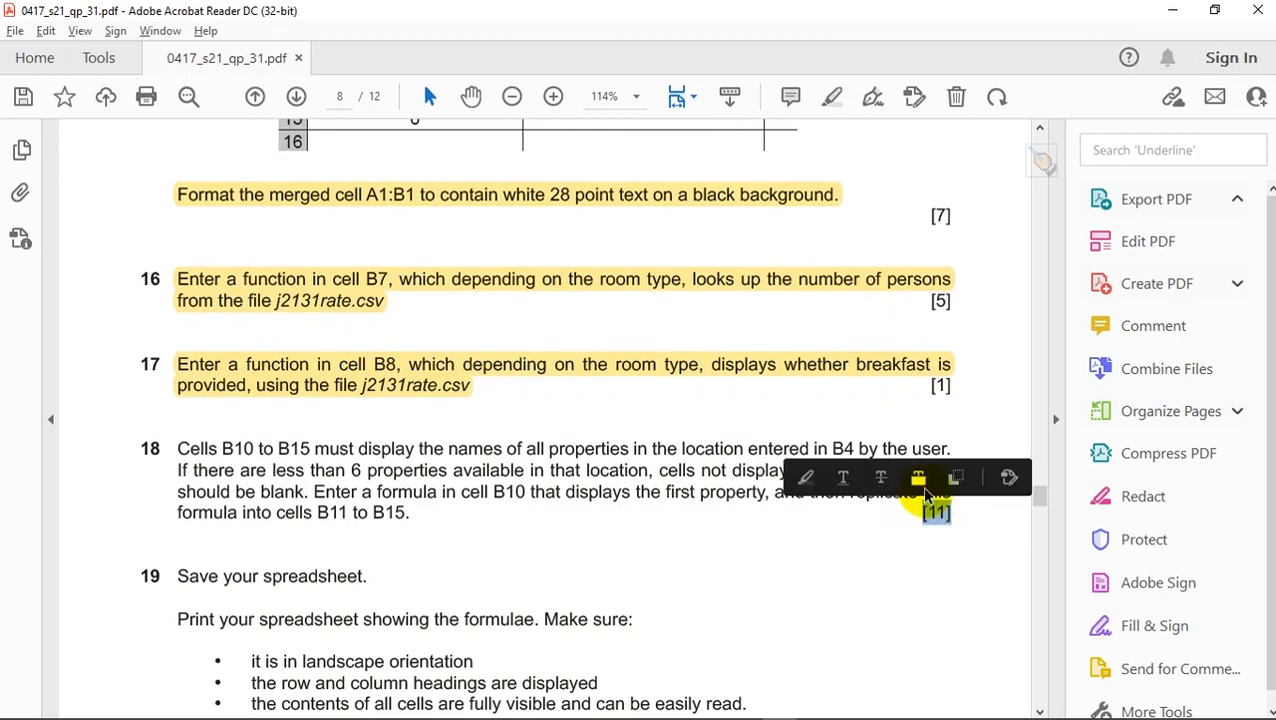
pyautogui.click(548, 494)
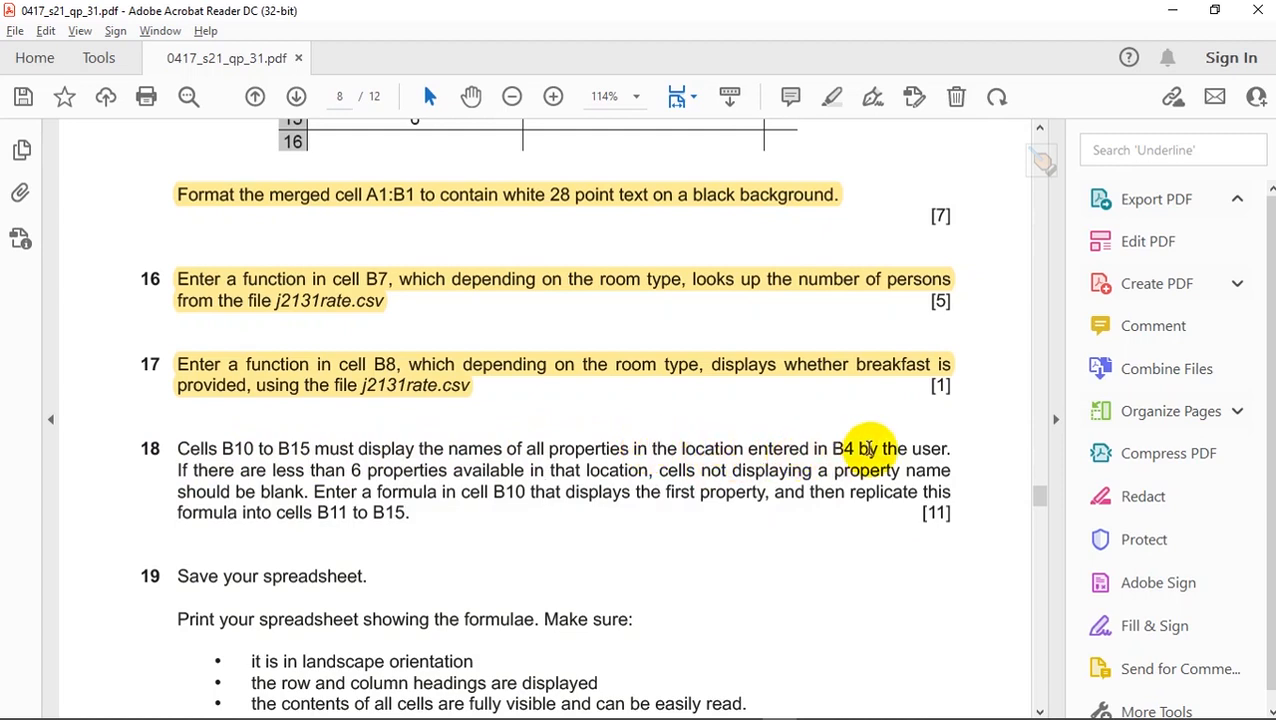
pyautogui.hotkey('alt', 'Tab')
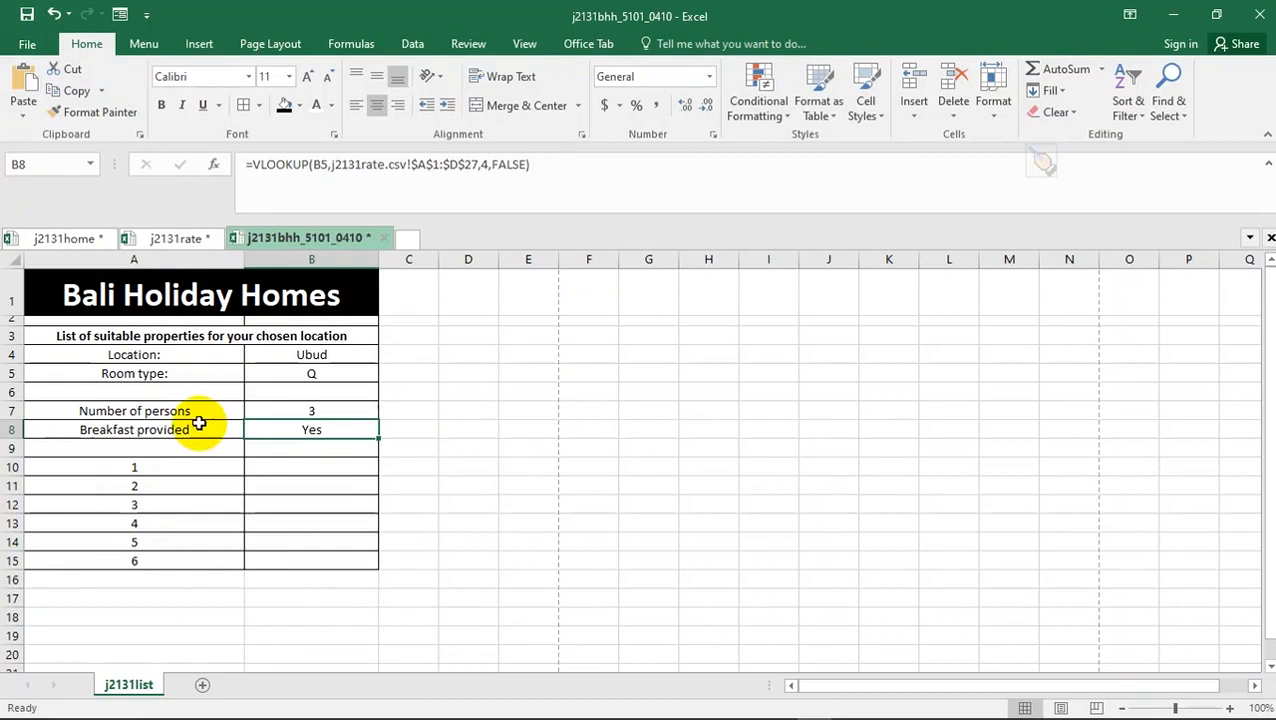
# - Give the property cells B10:B15 a light green fill
pyautogui.click(323, 462)
pyautogui.moveTo(323, 463); pyautogui.dragTo(327, 561)
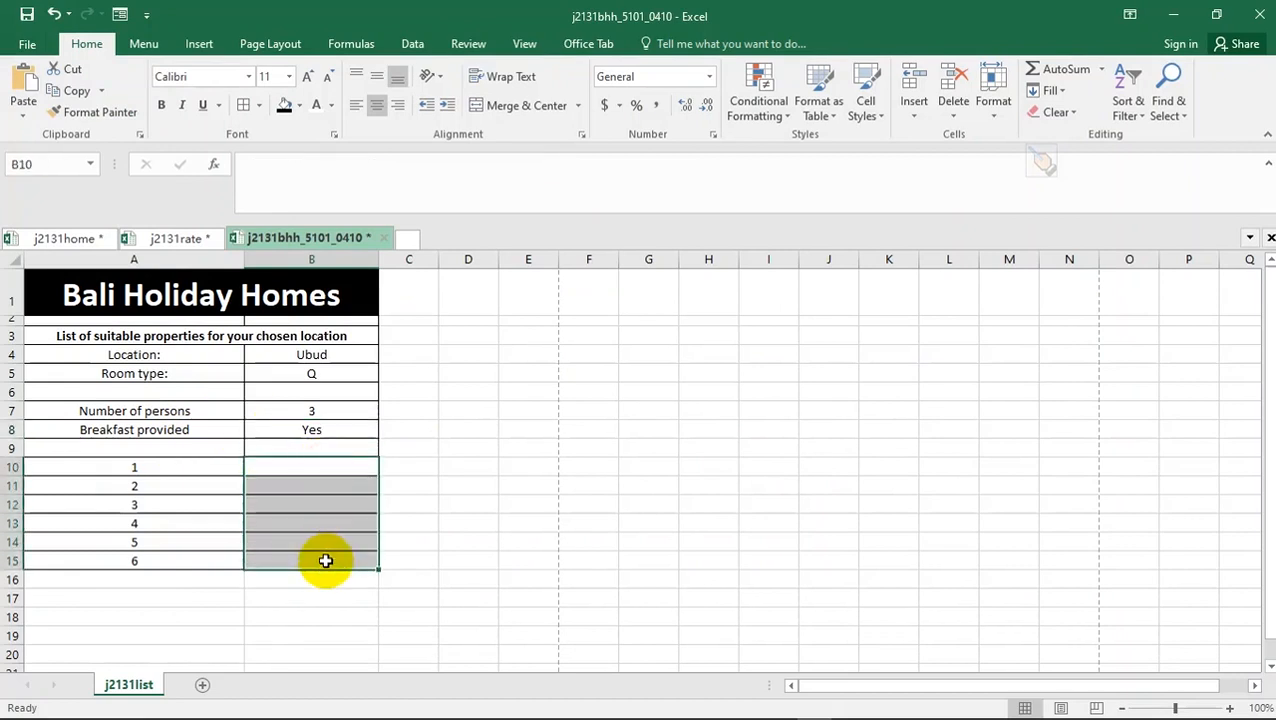
pyautogui.click(301, 108)
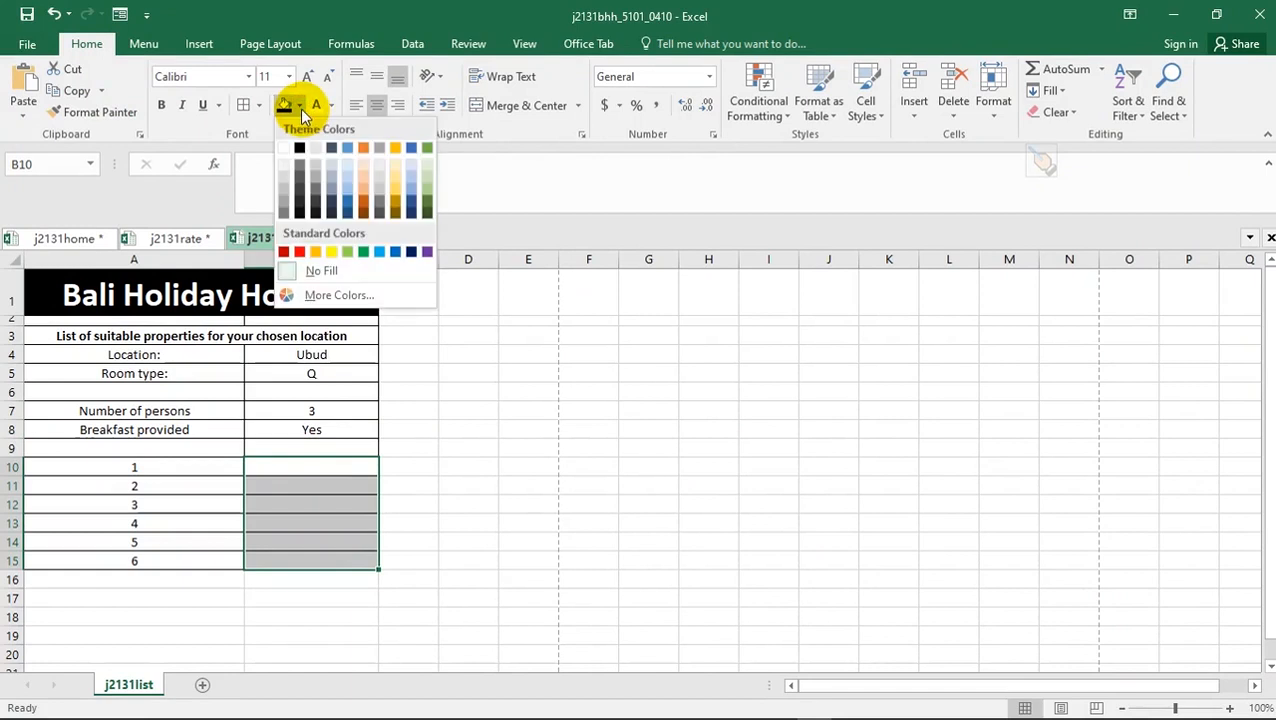
pyautogui.click(427, 174)
pyautogui.click(313, 500)
pyautogui.moveTo(310, 468); pyautogui.dragTo(313, 552)
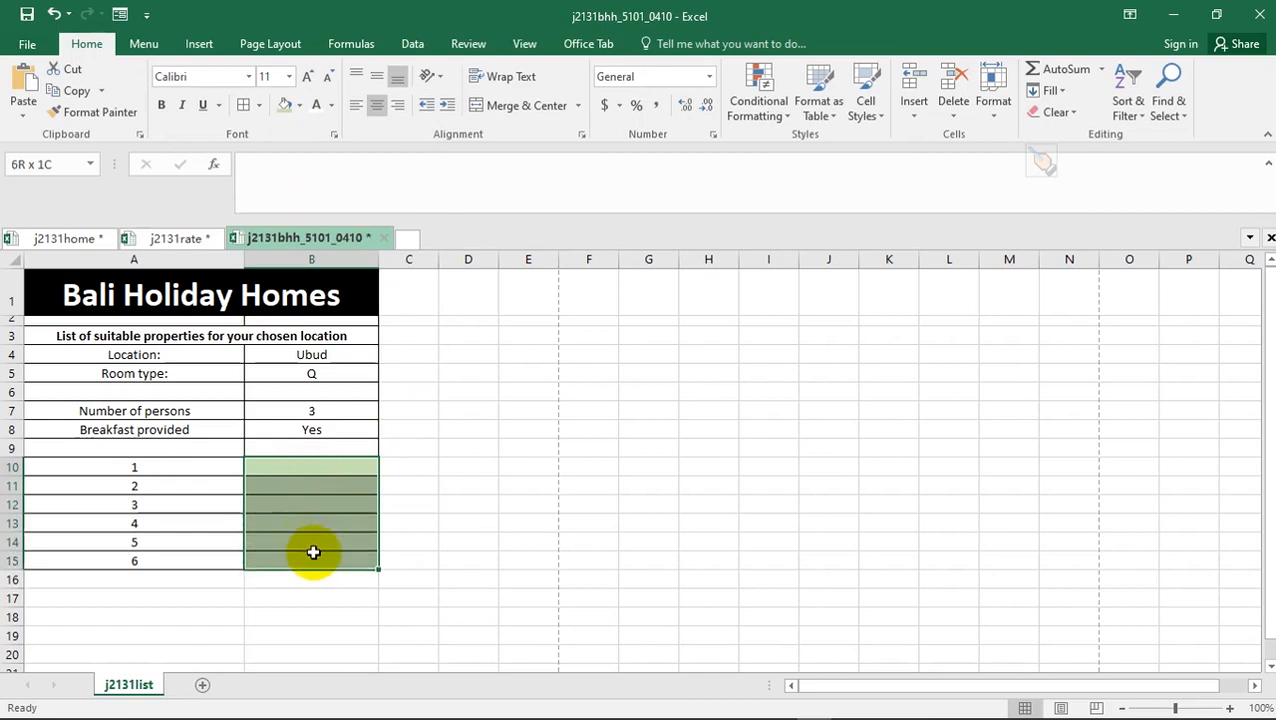
pyautogui.hotkey('alt', 'Tab')
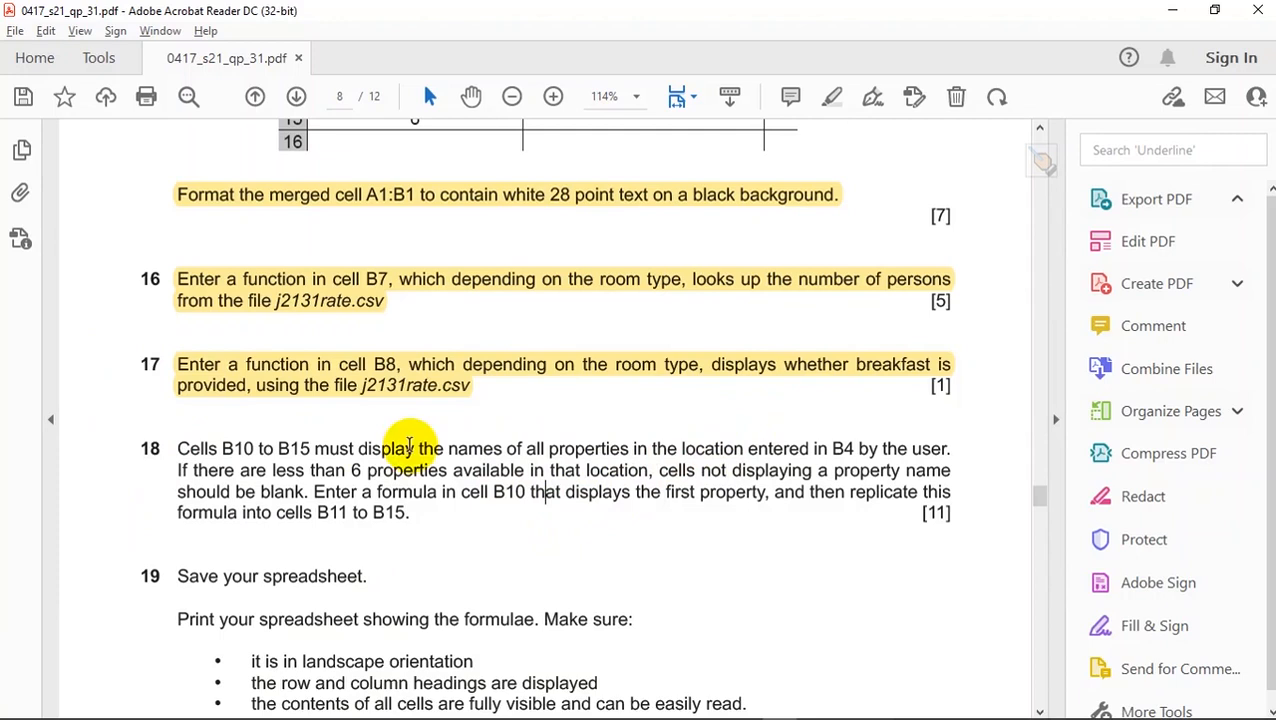
pyautogui.hotkey('alt', 'Tab')
pyautogui.hotkey('alt', 'Tab')
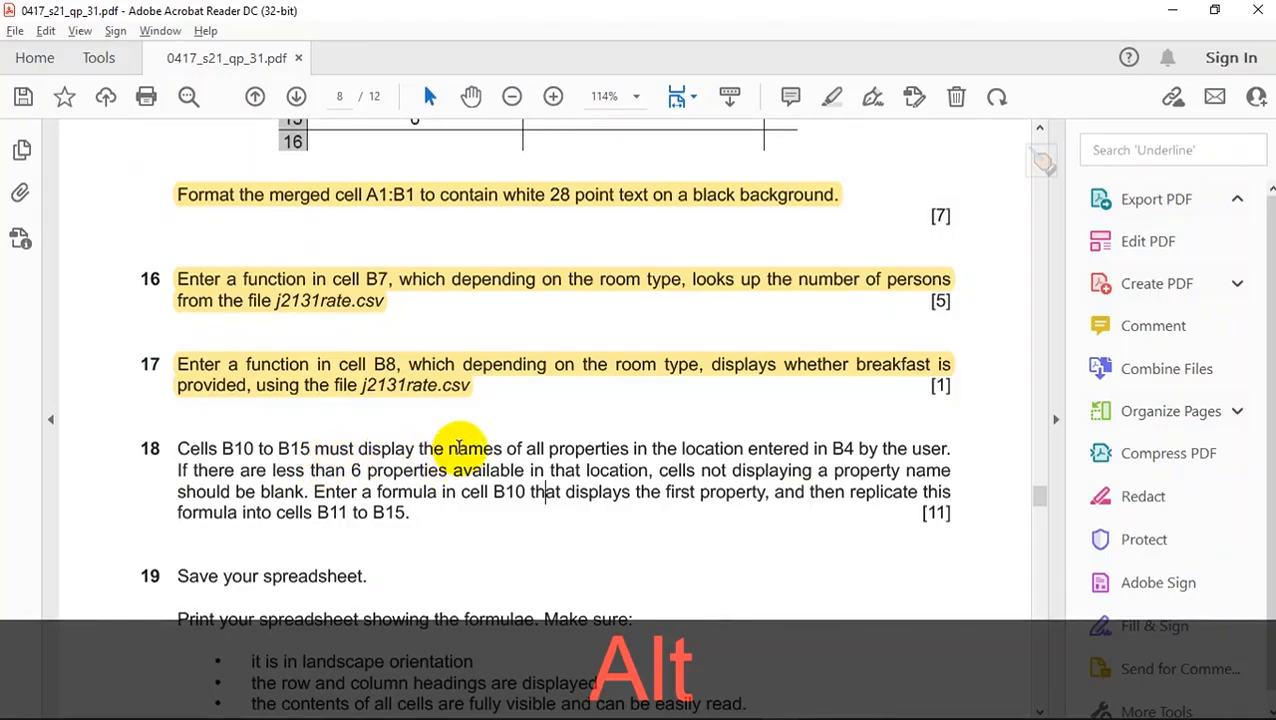
pyautogui.hotkey('alt', 'Tab')
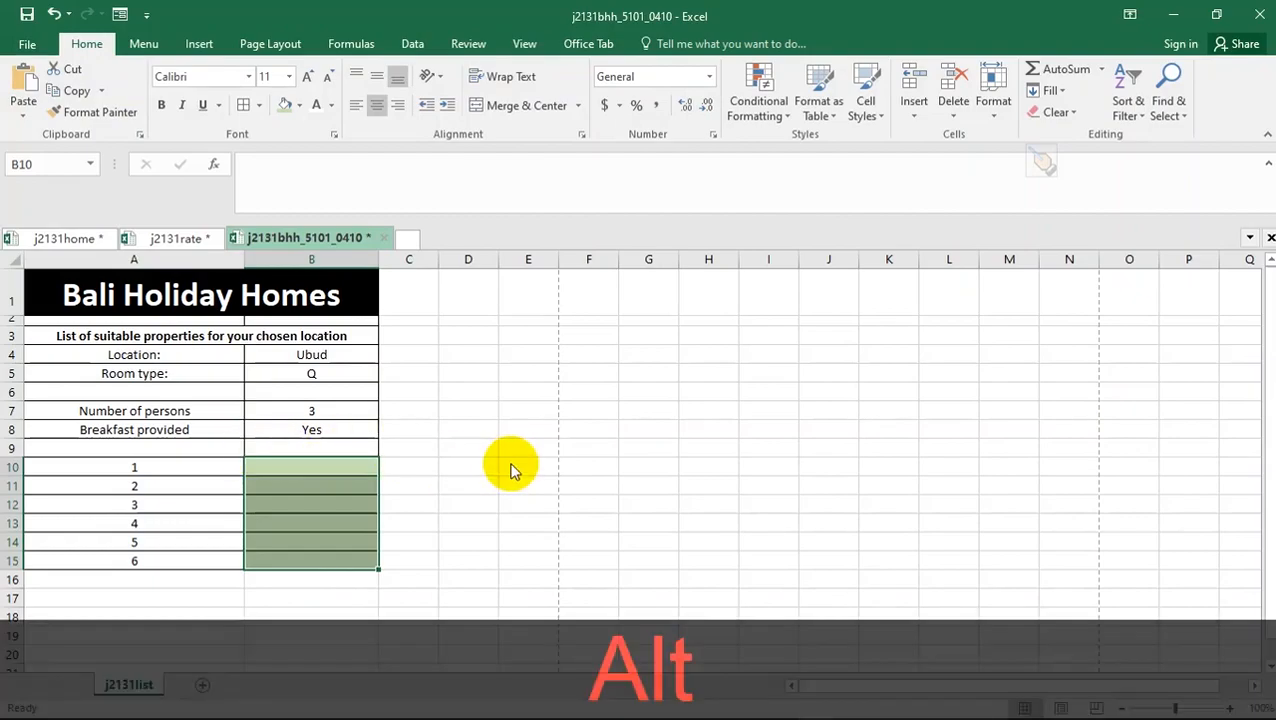
pyautogui.hotkey('alt', 'Tab')
pyautogui.hotkey('alt', 'Tab')
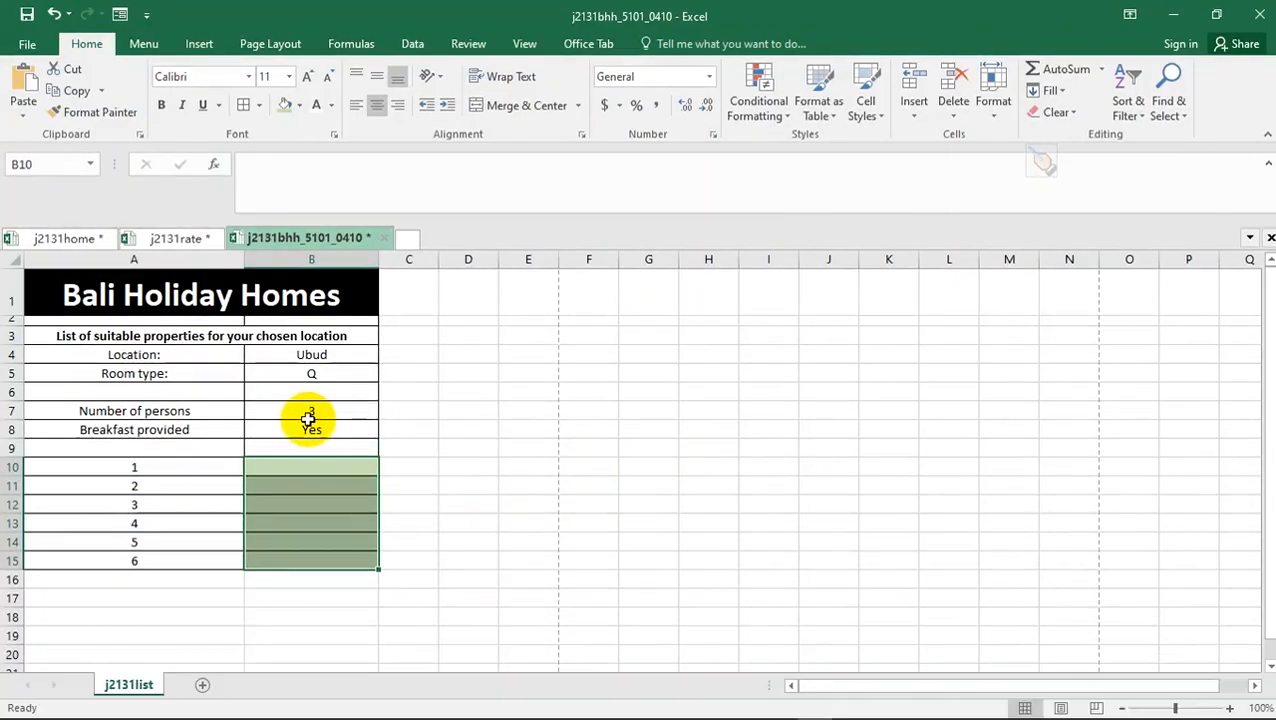
pyautogui.click(312, 358)
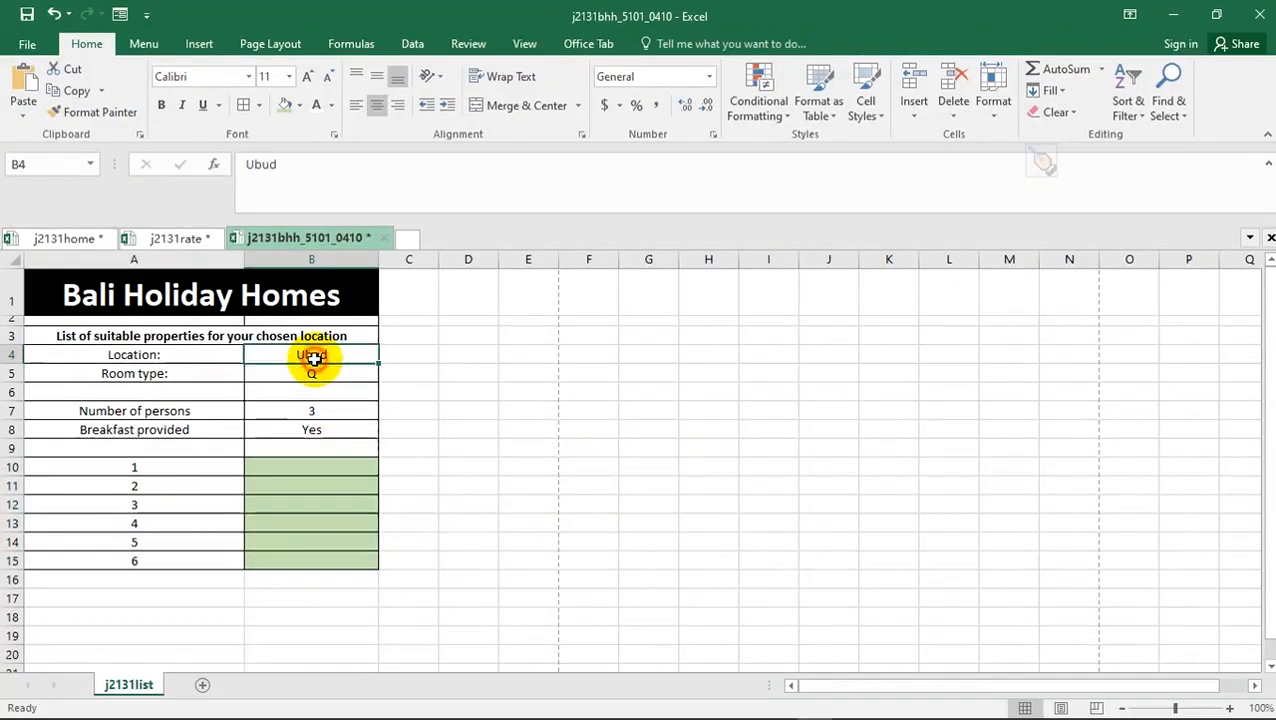
pyautogui.click(282, 467)
pyautogui.click(312, 356)
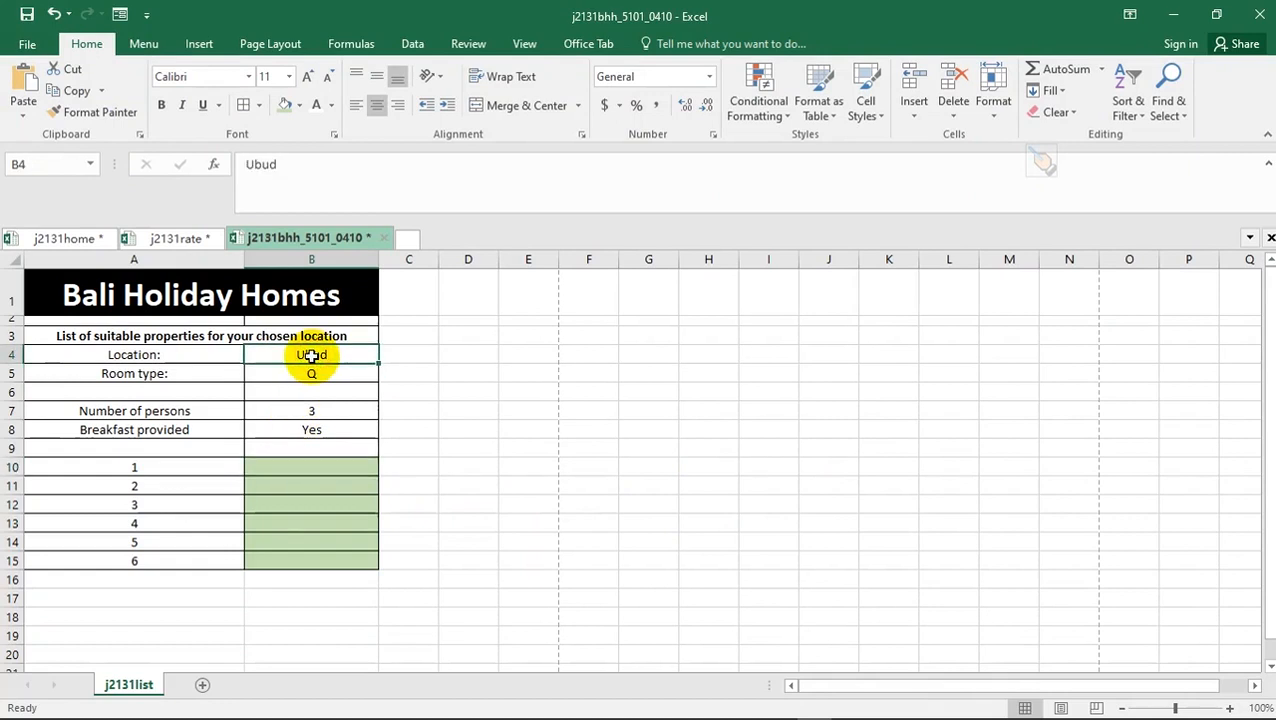
pyautogui.moveTo(274, 467); pyautogui.dragTo(274, 568)
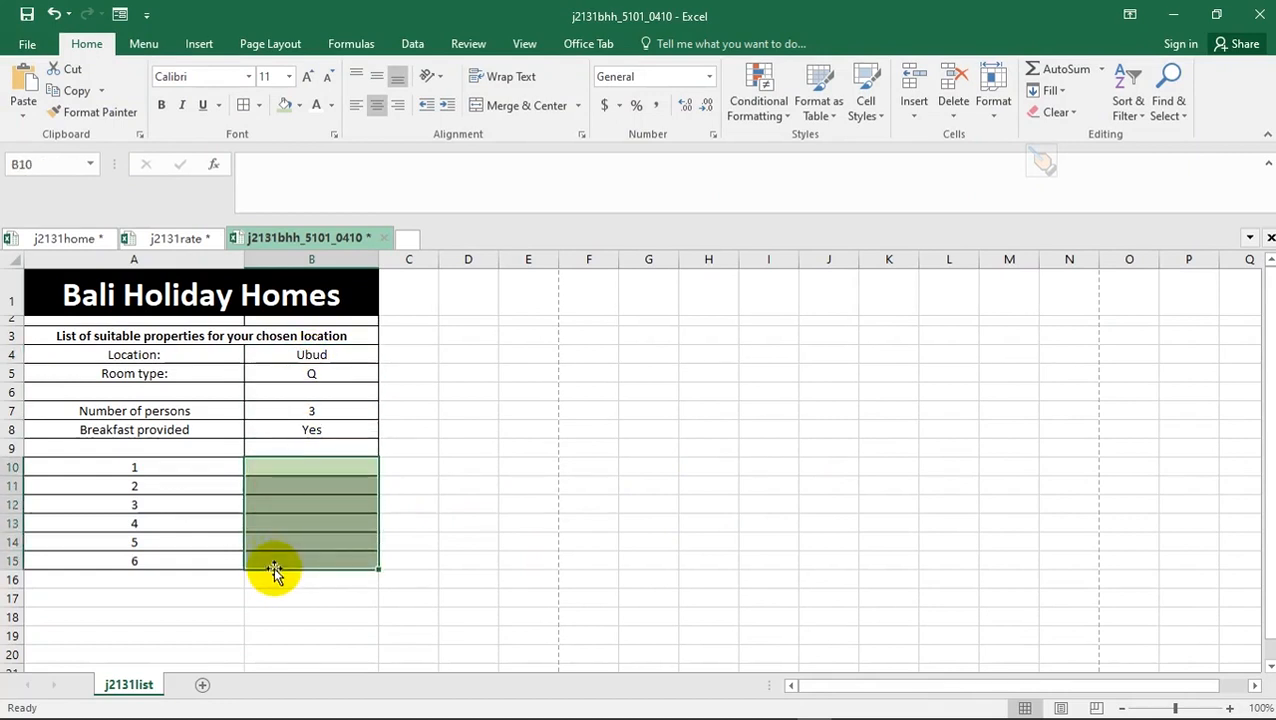
pyautogui.hotkey('alt', 'Tab')
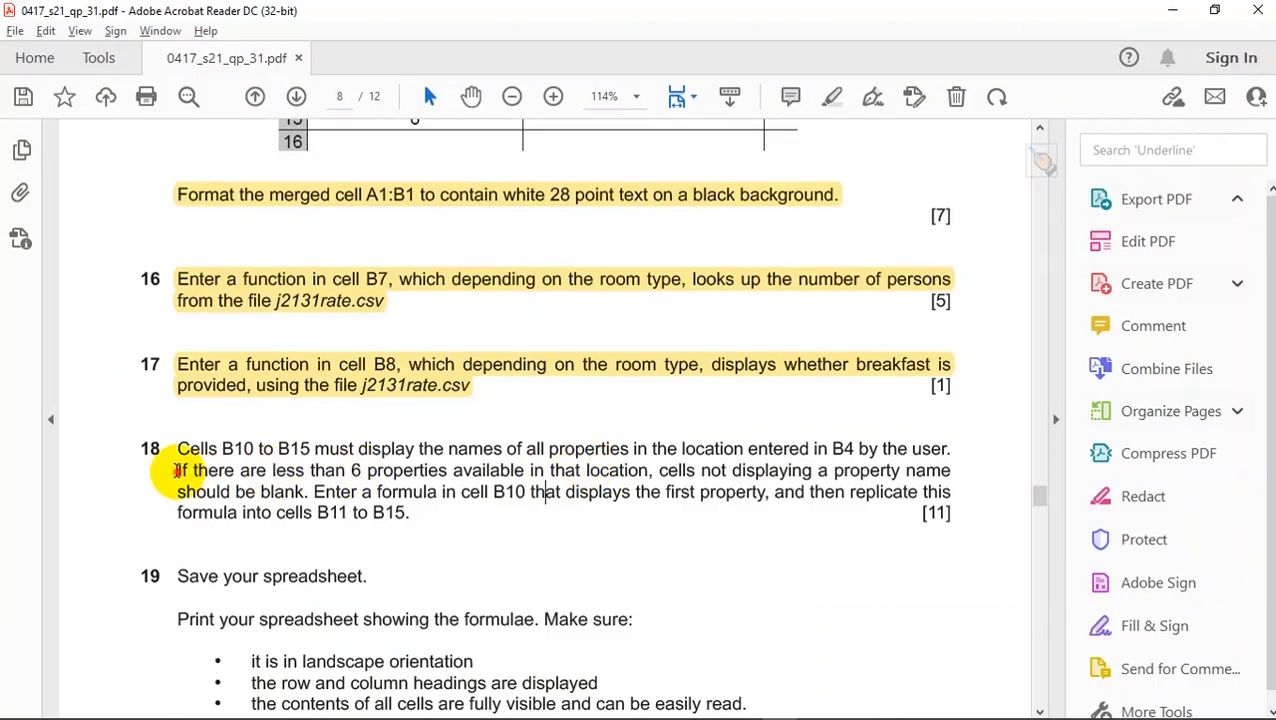
# - Reread question 18's IF requirement, then go back to the Excel workbook
pyautogui.moveTo(176, 470); pyautogui.dragTo(189, 471)
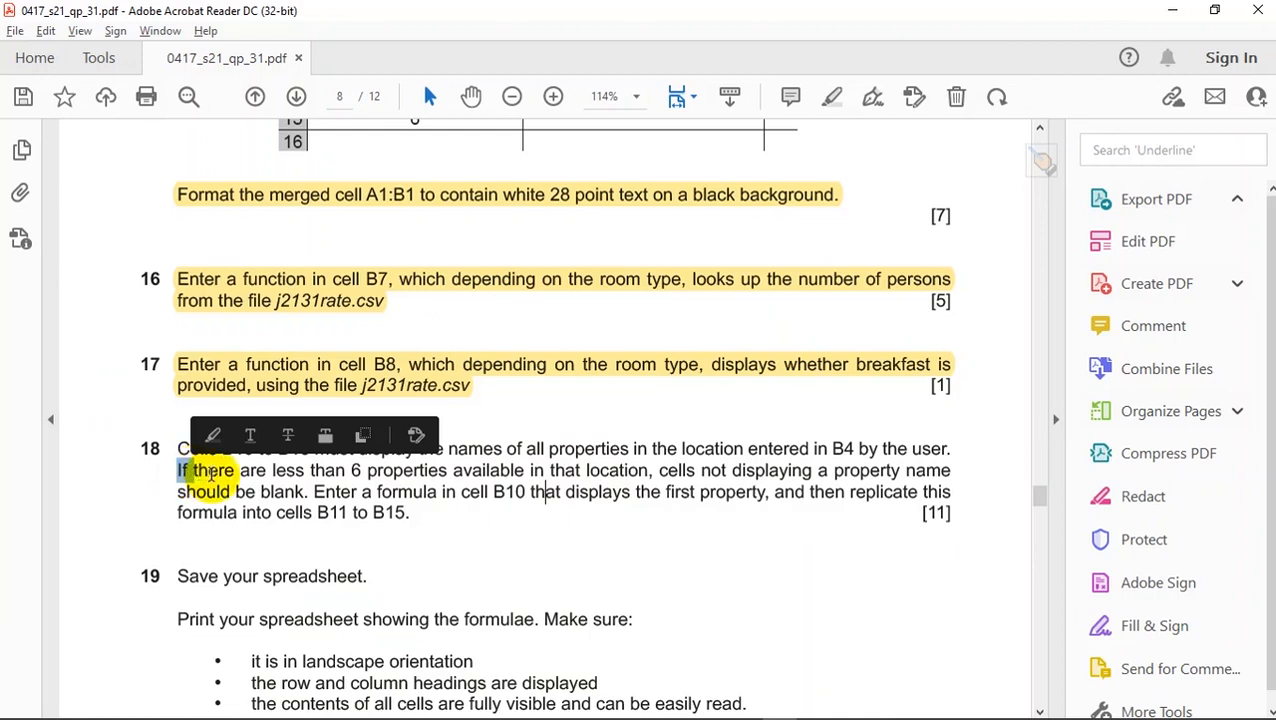
pyautogui.click(180, 472)
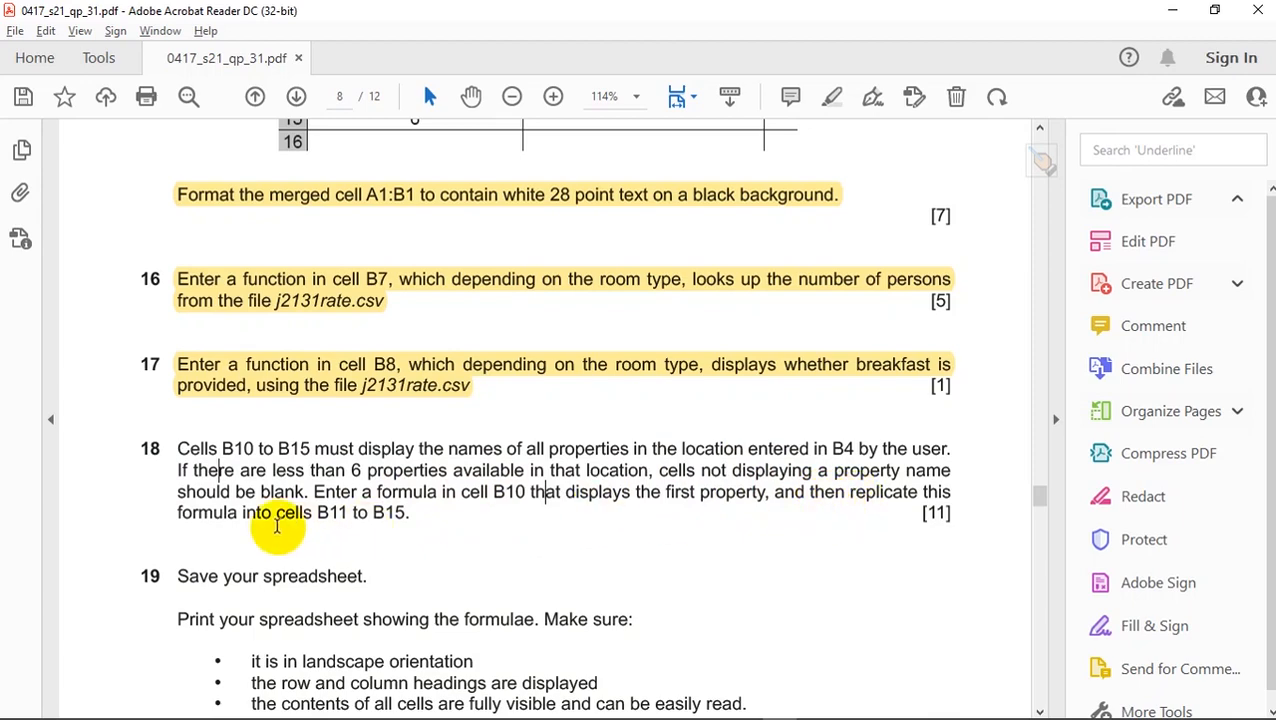
pyautogui.hotkey('alt', 'Tab')
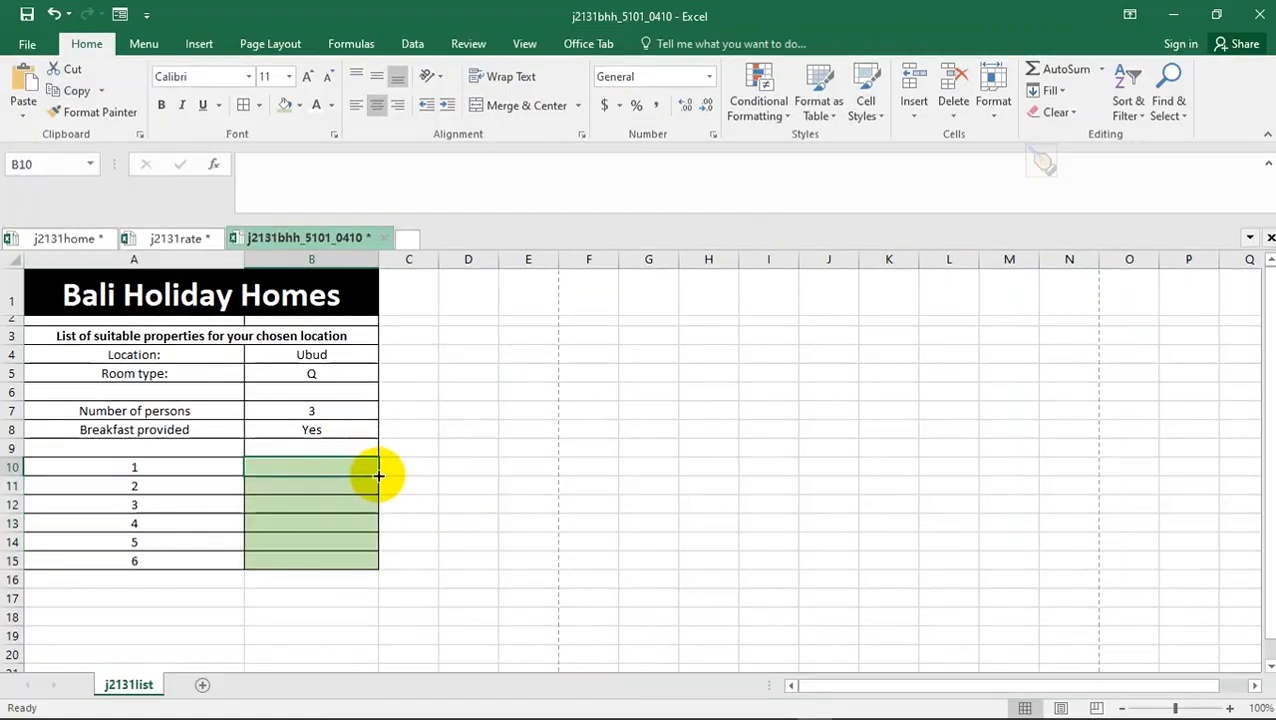
# - Copy B10 down to B15, then bring up the j2131home property table
pyautogui.moveTo(379, 476); pyautogui.dragTo(379, 569)
pyautogui.click(337, 470)
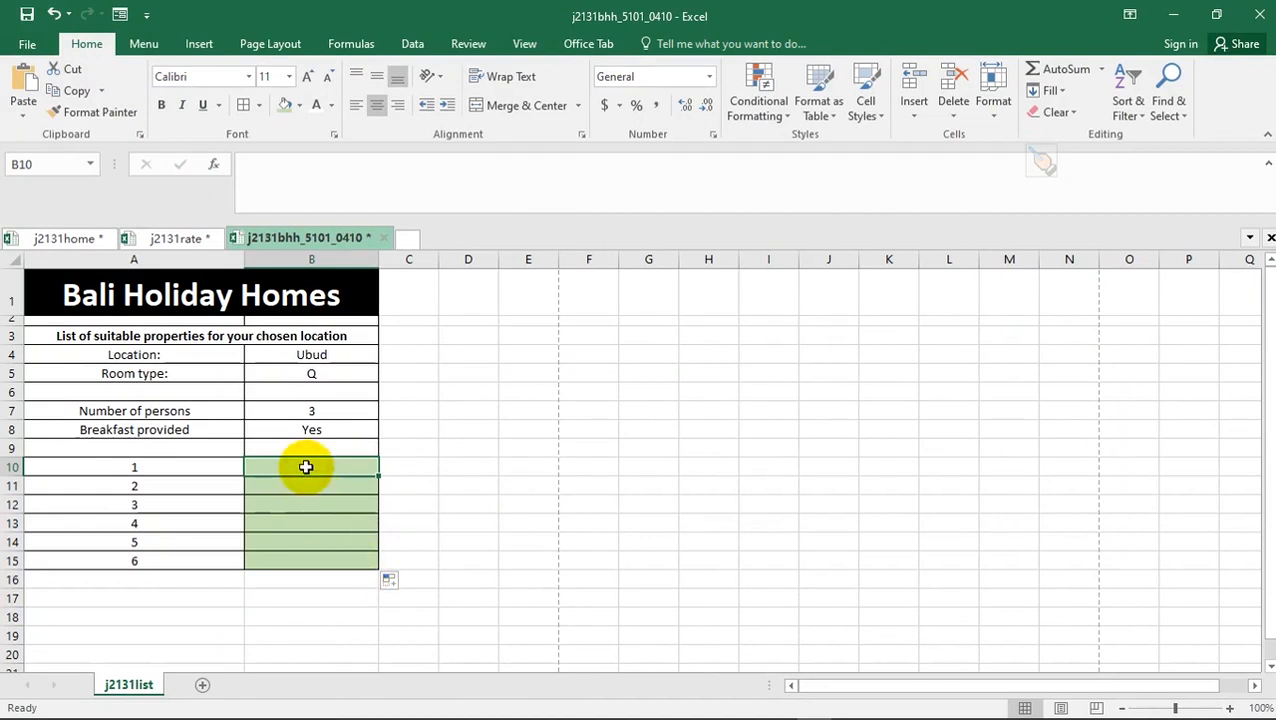
pyautogui.hotkey('alt', 'Tab')
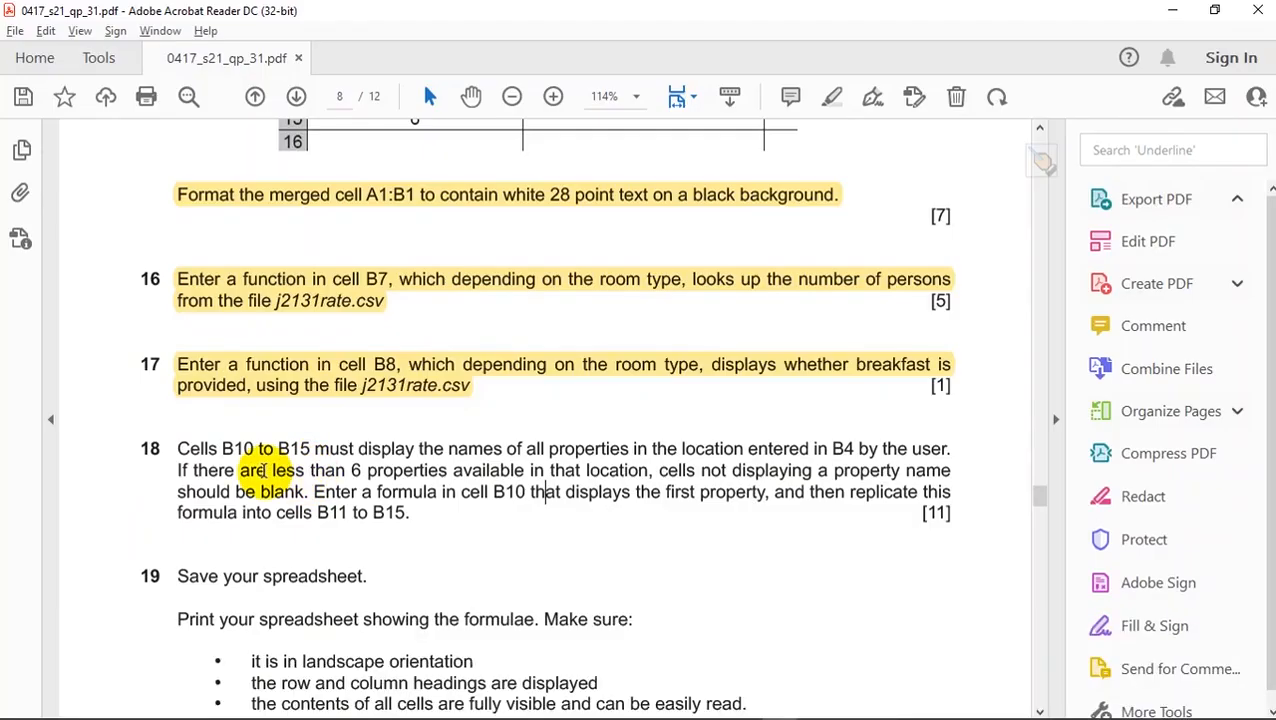
pyautogui.hotkey('alt', 'Tab')
pyautogui.hotkey('alt', 'Tab')
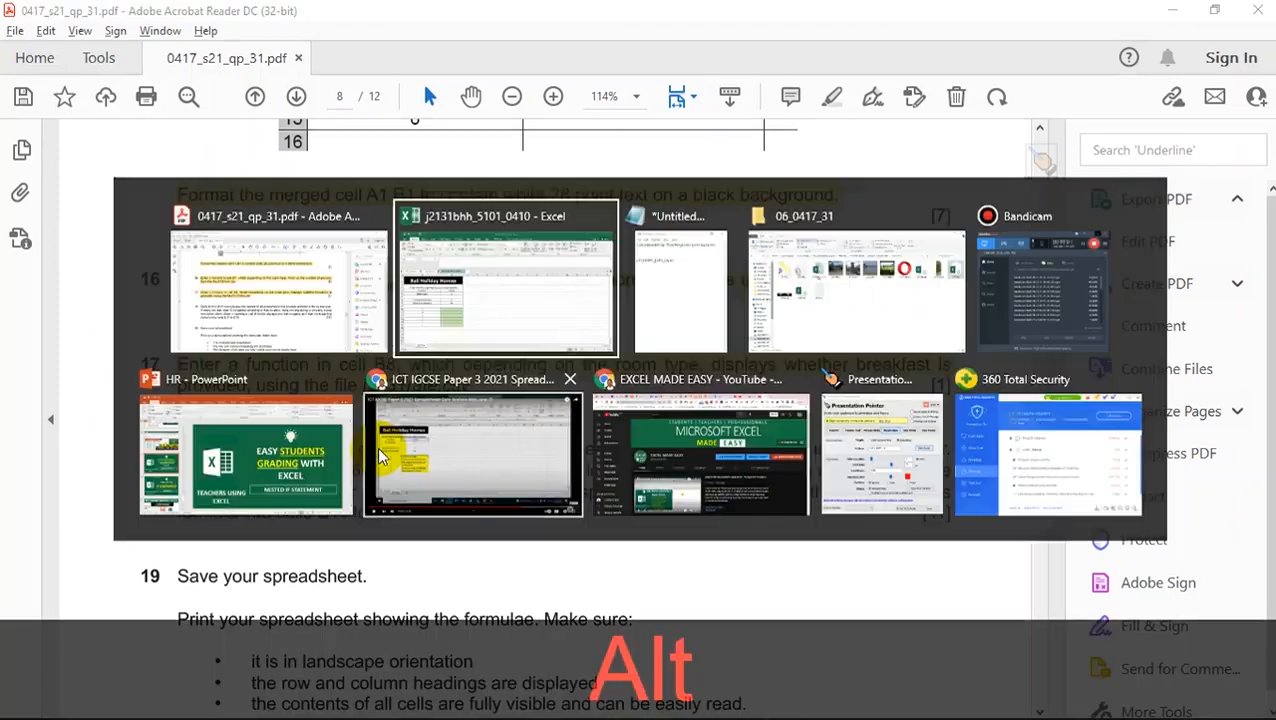
pyautogui.click(456, 272)
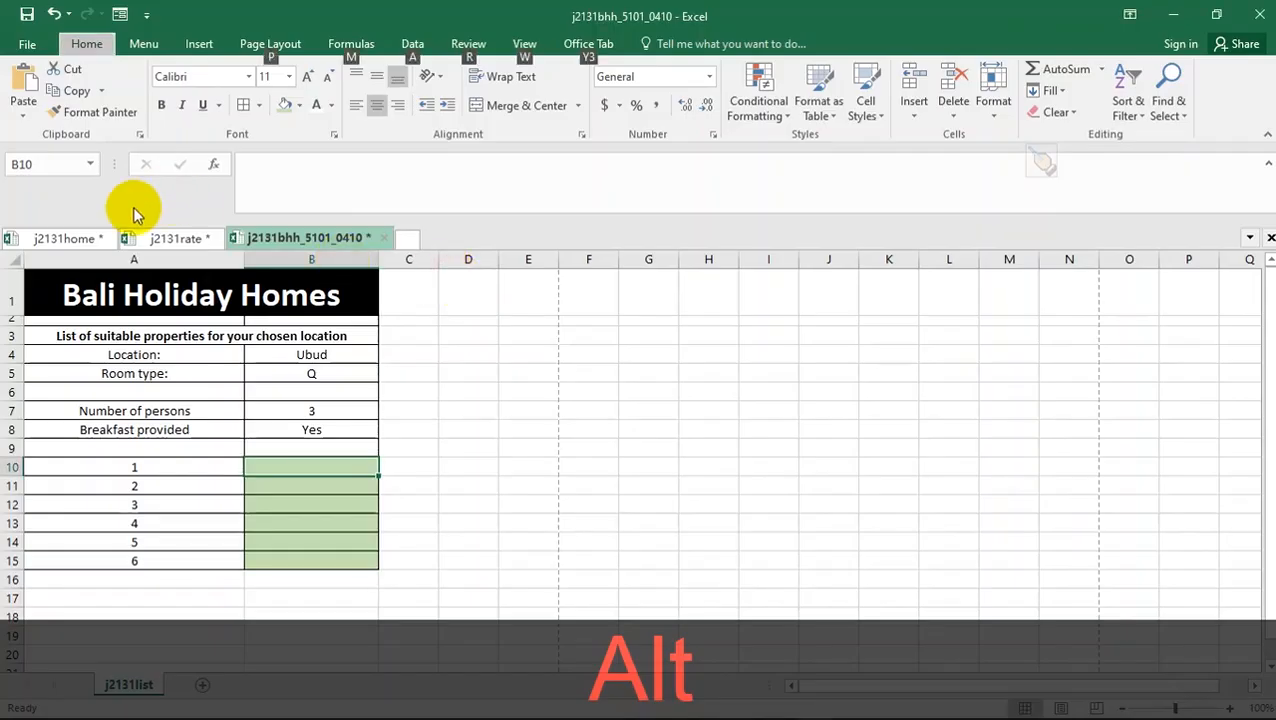
pyautogui.click(85, 239)
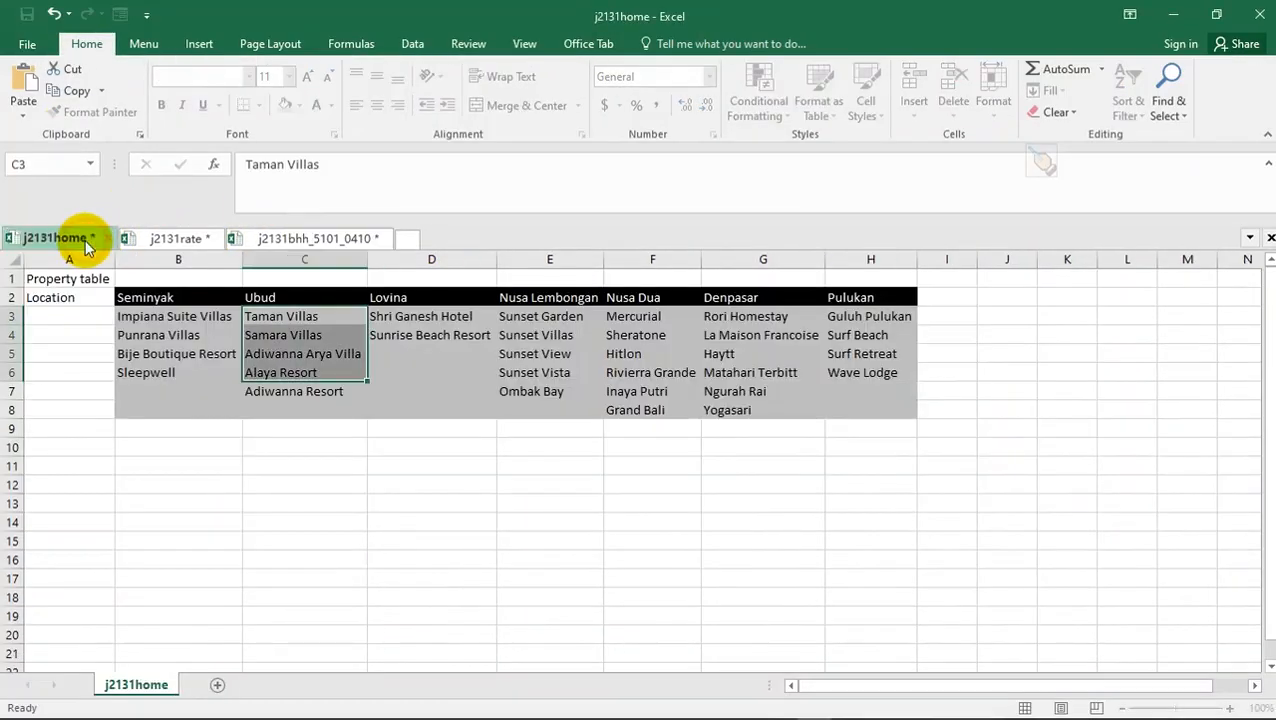
# - Inspect the j2131home table, counting the six property rows 3 to 8
pyautogui.click(148, 319)
pyautogui.click(272, 316)
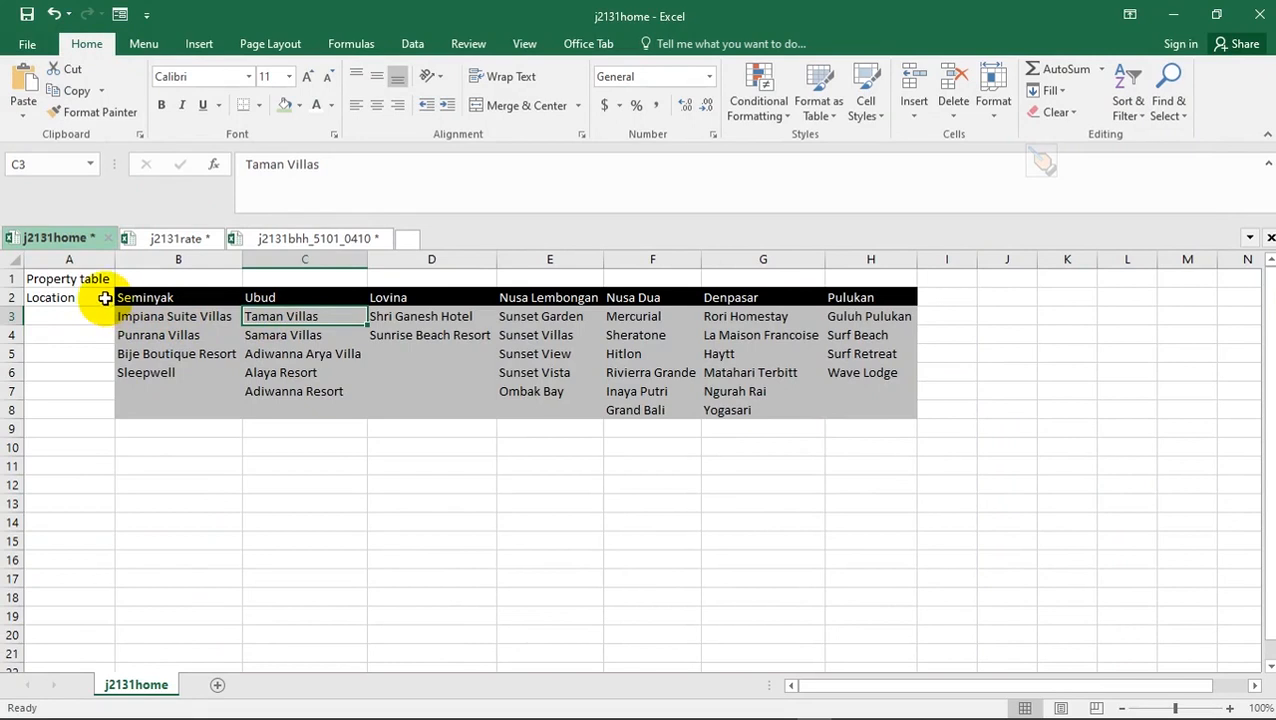
pyautogui.click(119, 298)
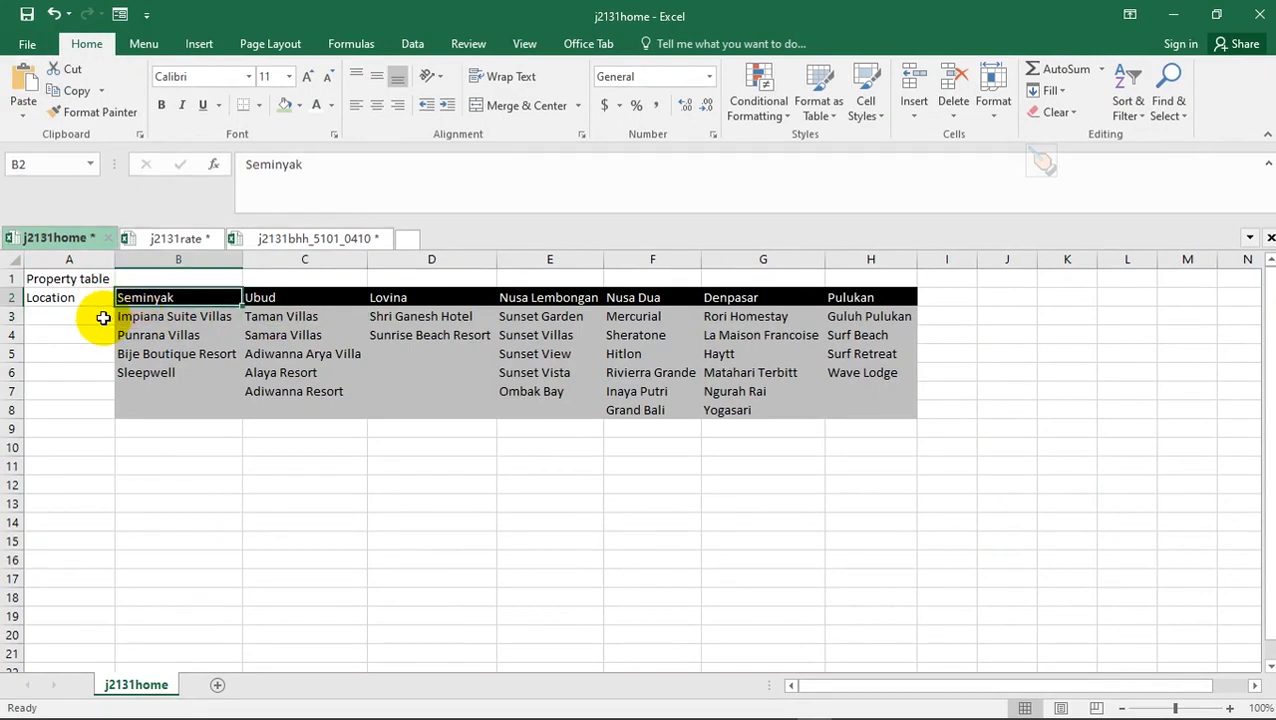
pyautogui.click(104, 317)
pyautogui.click(104, 336)
pyautogui.click(102, 357)
pyautogui.click(102, 370)
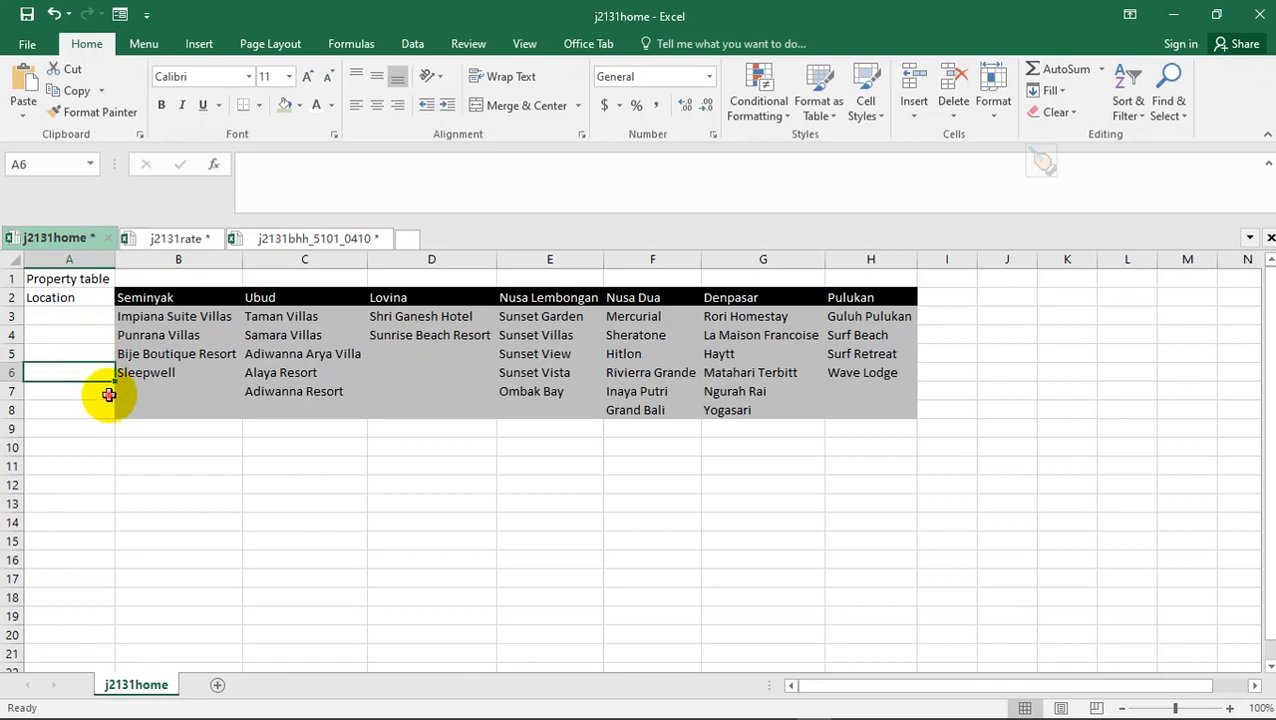
pyautogui.click(108, 396)
pyautogui.click(105, 409)
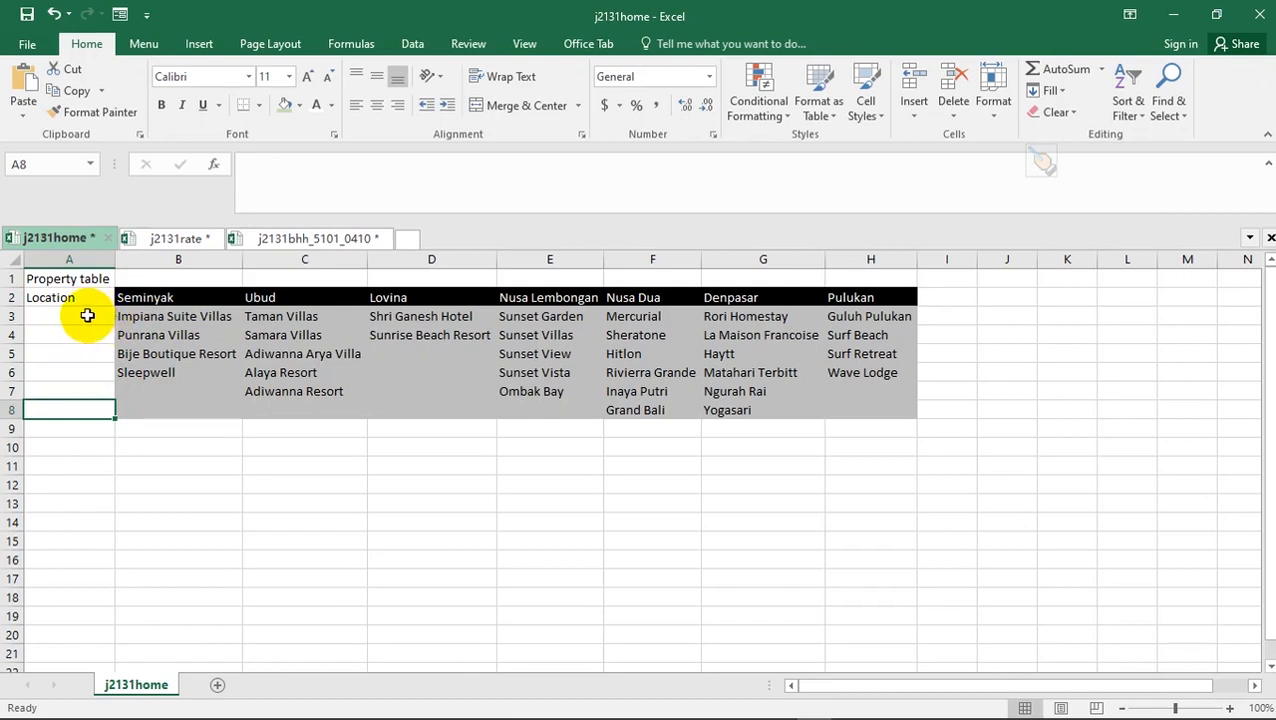
pyautogui.click(117, 316)
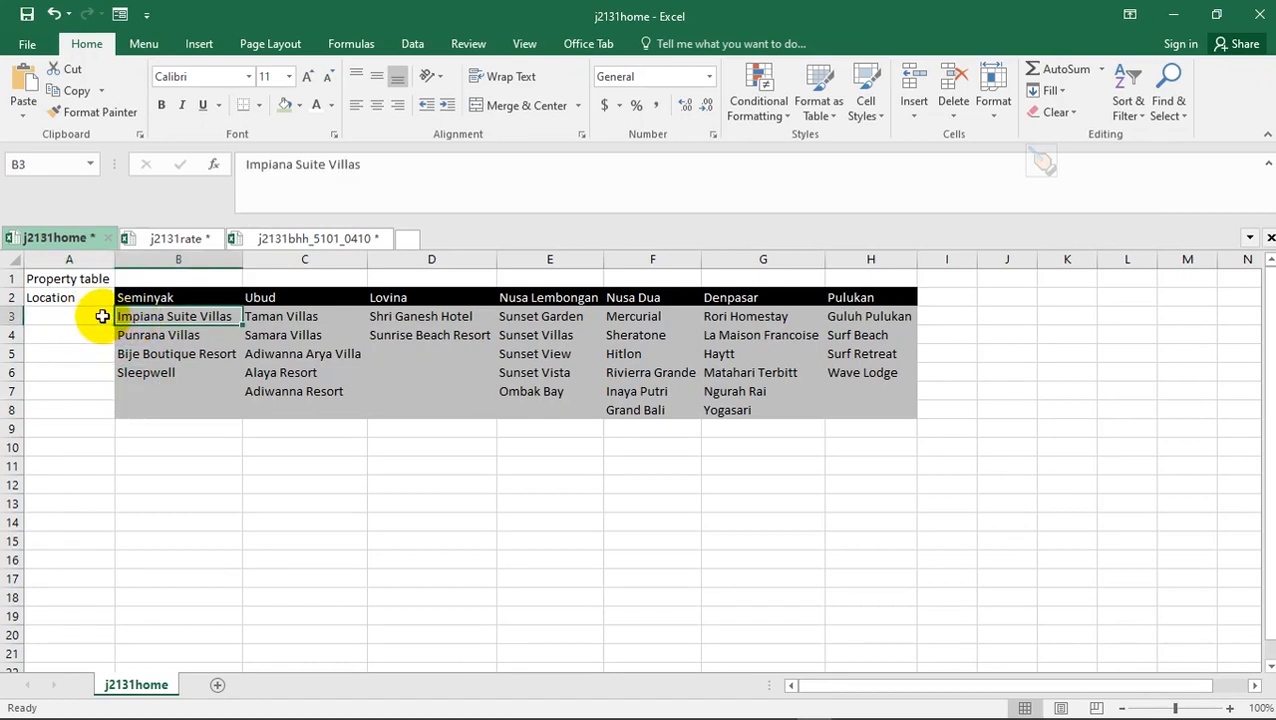
pyautogui.click(102, 315)
pyautogui.click(117, 317)
pyautogui.click(103, 318)
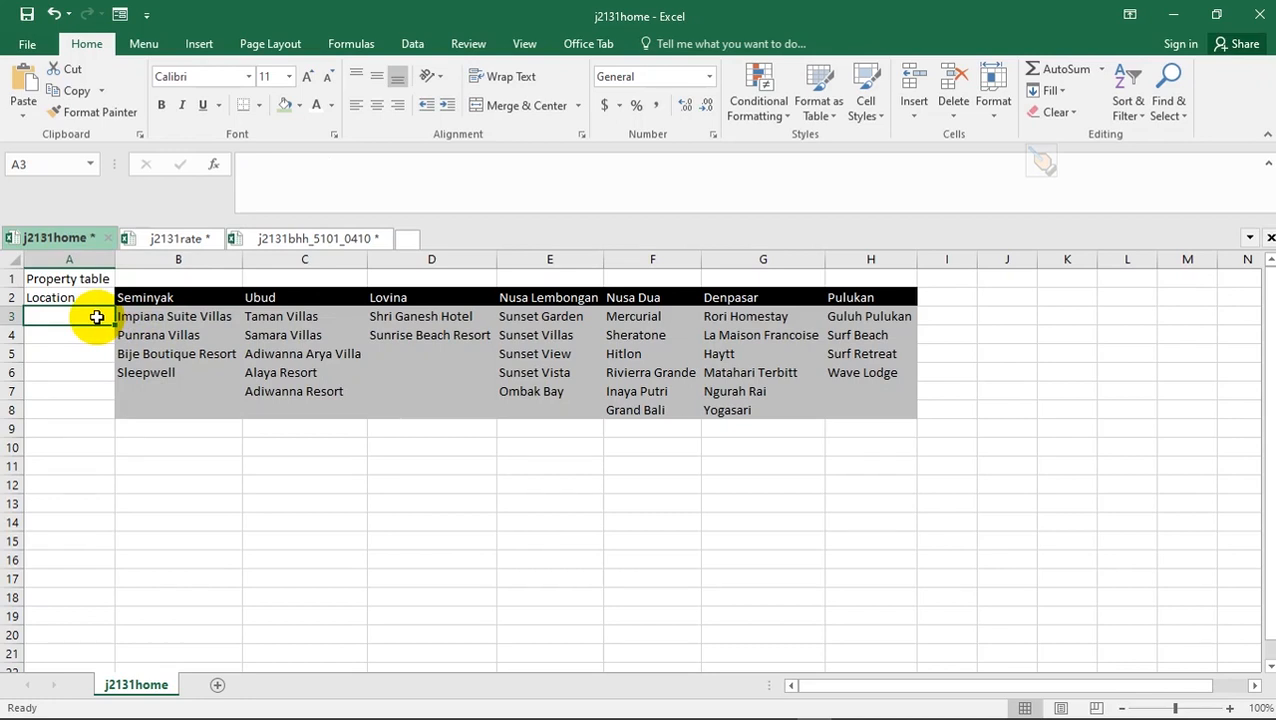
# - Number the property rows 1 to 6 in A3:A8
pyautogui.write('1')
pyautogui.press('Return')
pyautogui.write('2')
pyautogui.press('Return')
pyautogui.write('3')
pyautogui.press('Return')
pyautogui.write('4')
pyautogui.press('Return')
pyautogui.write('5')
pyautogui.press('Return')
pyautogui.write('6')
pyautogui.press('Return')
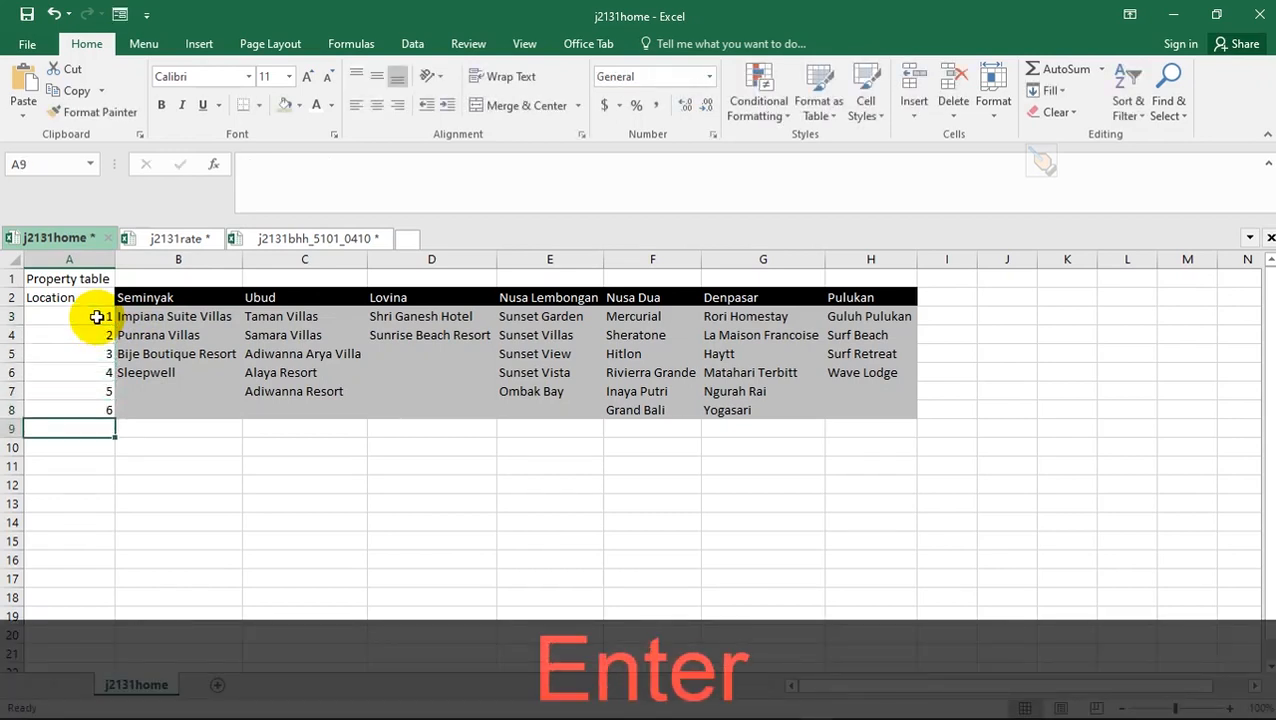
# - Review the numbered rows with their properties, then return to the Bali Holiday Homes workbook
pyautogui.moveTo(88, 318); pyautogui.dragTo(892, 414)
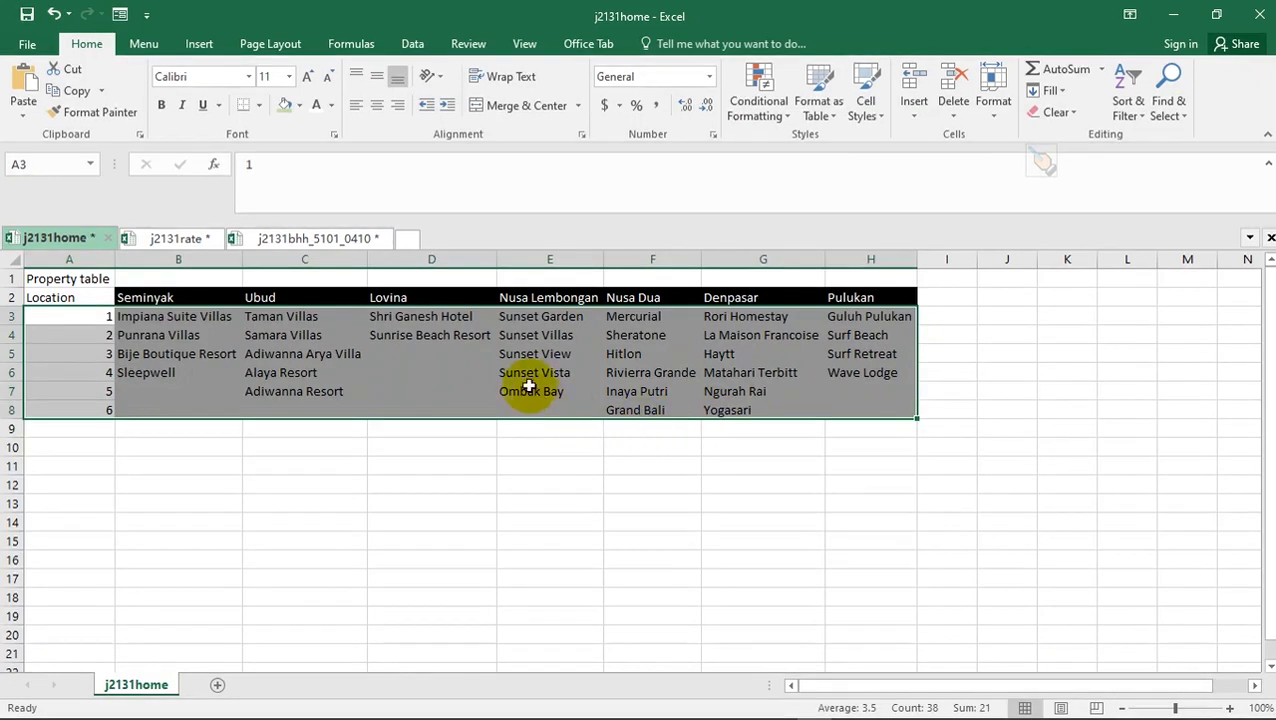
pyautogui.click(522, 337)
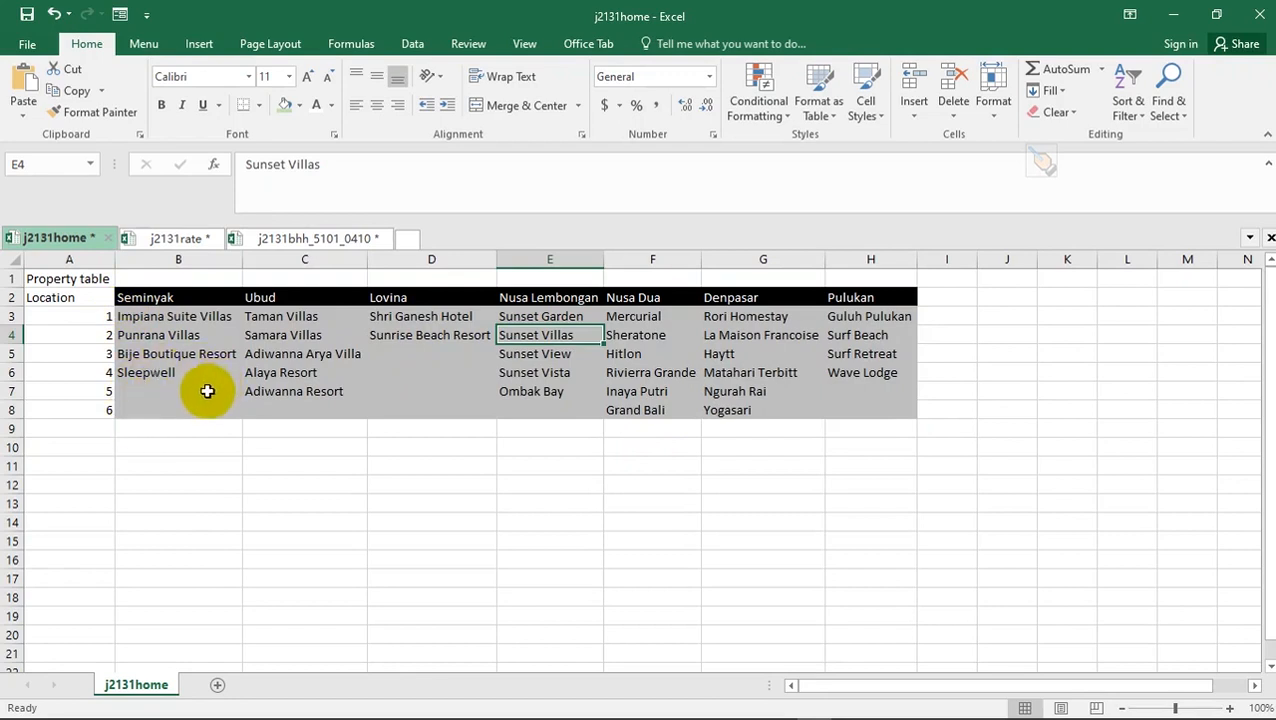
pyautogui.click(291, 239)
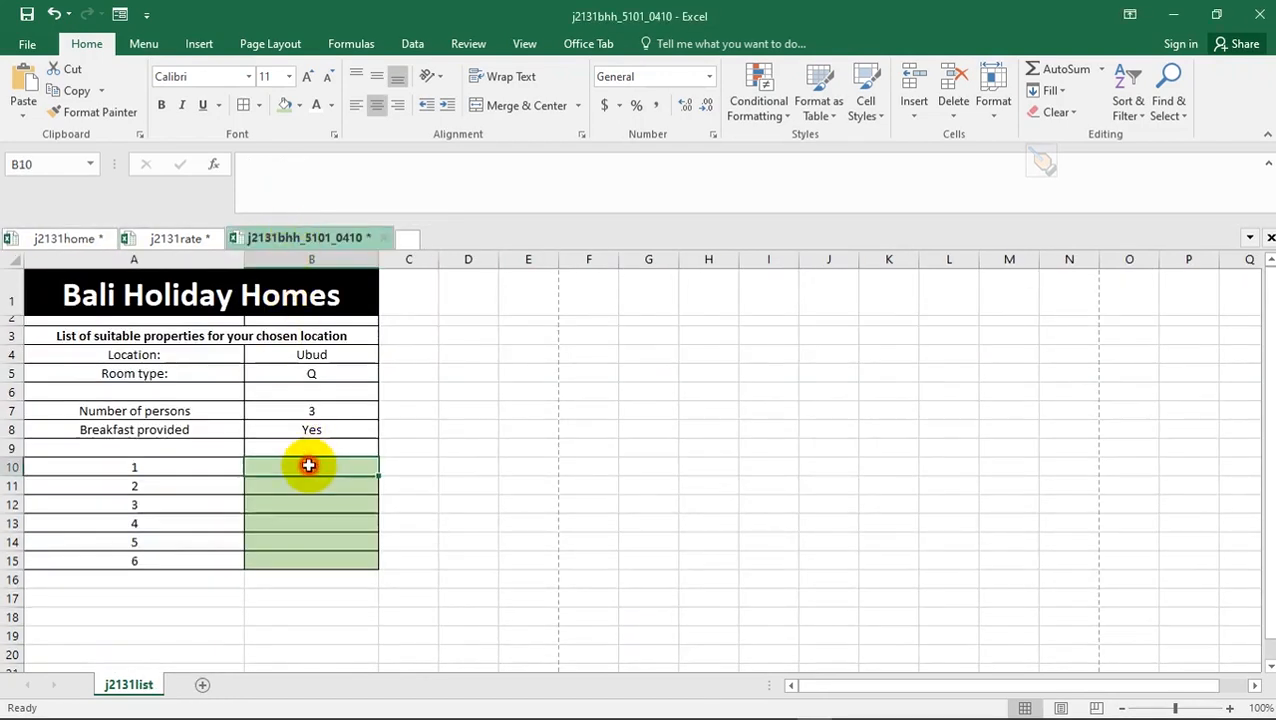
# - Check question 18 in the paper, then begin an =IF formula in B10
pyautogui.hotkey('alt', 'Tab')
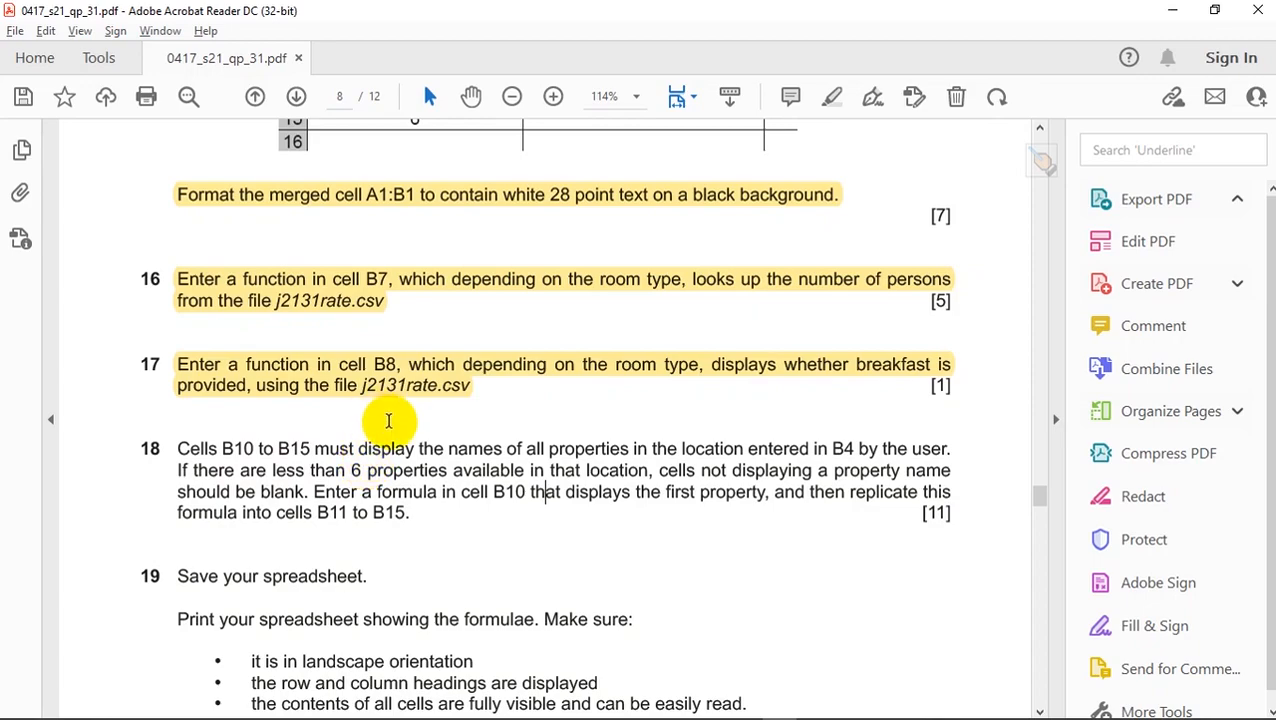
pyautogui.hotkey('alt', 'Tab')
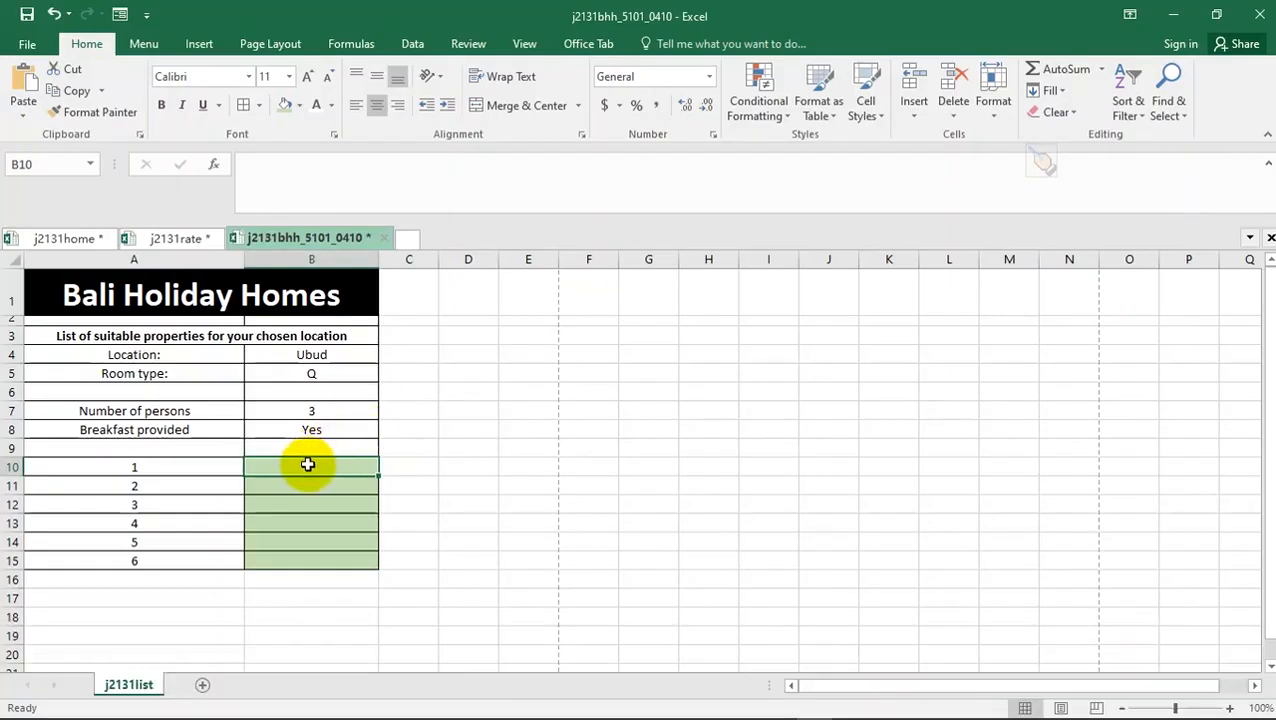
pyautogui.write('=IF')
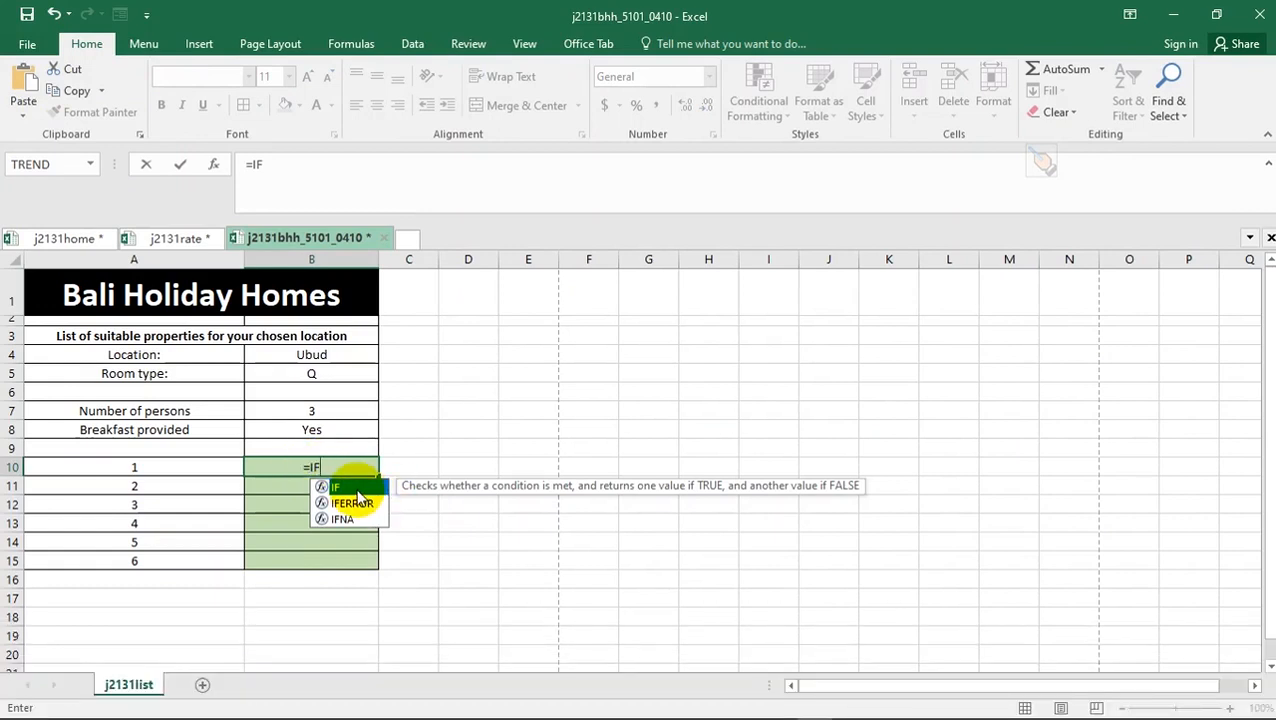
# - Extend B10 to =IF(HLOOKUP(B4, using the Ubud location as lookup value
pyautogui.doubleClick(356, 488)
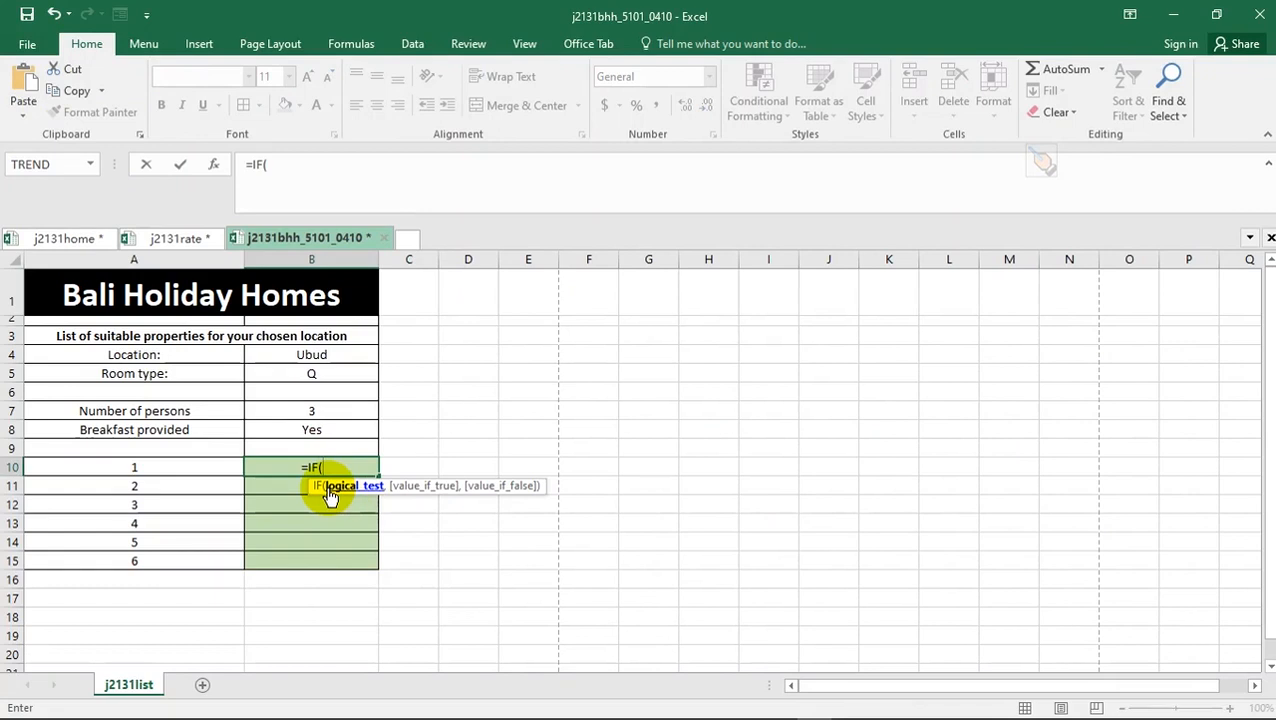
pyautogui.write('HLOO')
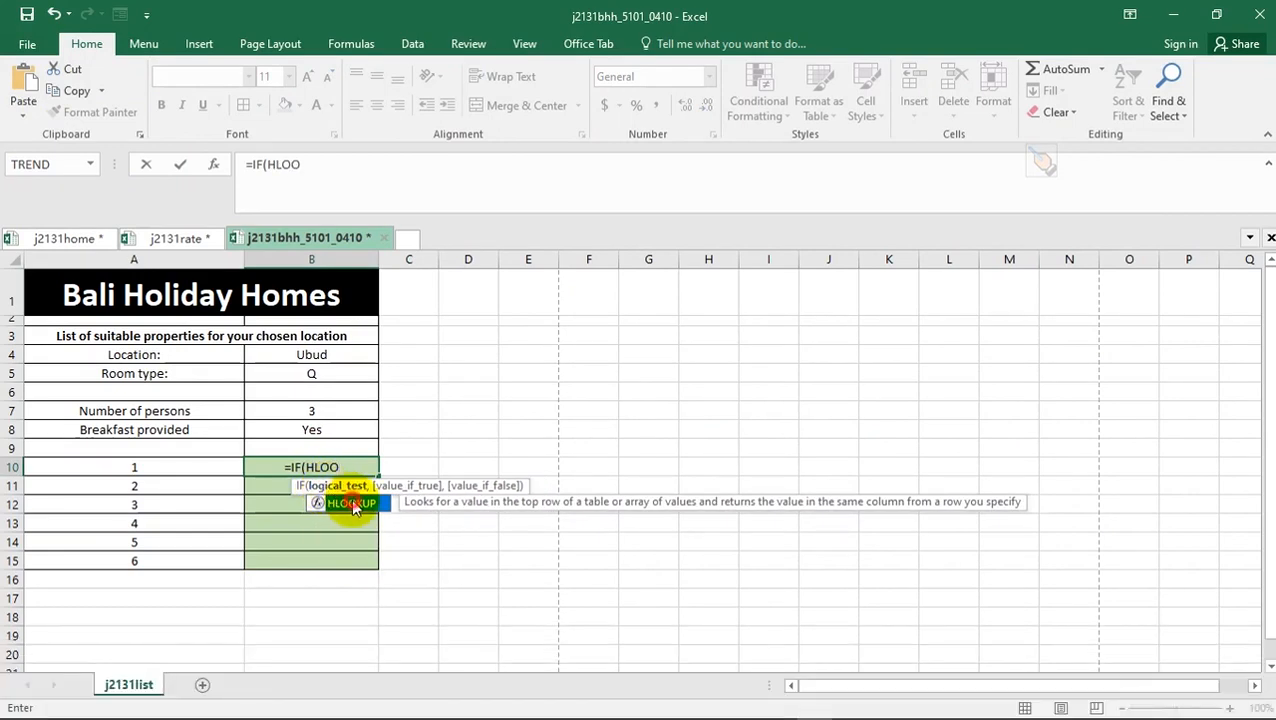
pyautogui.doubleClick(354, 503)
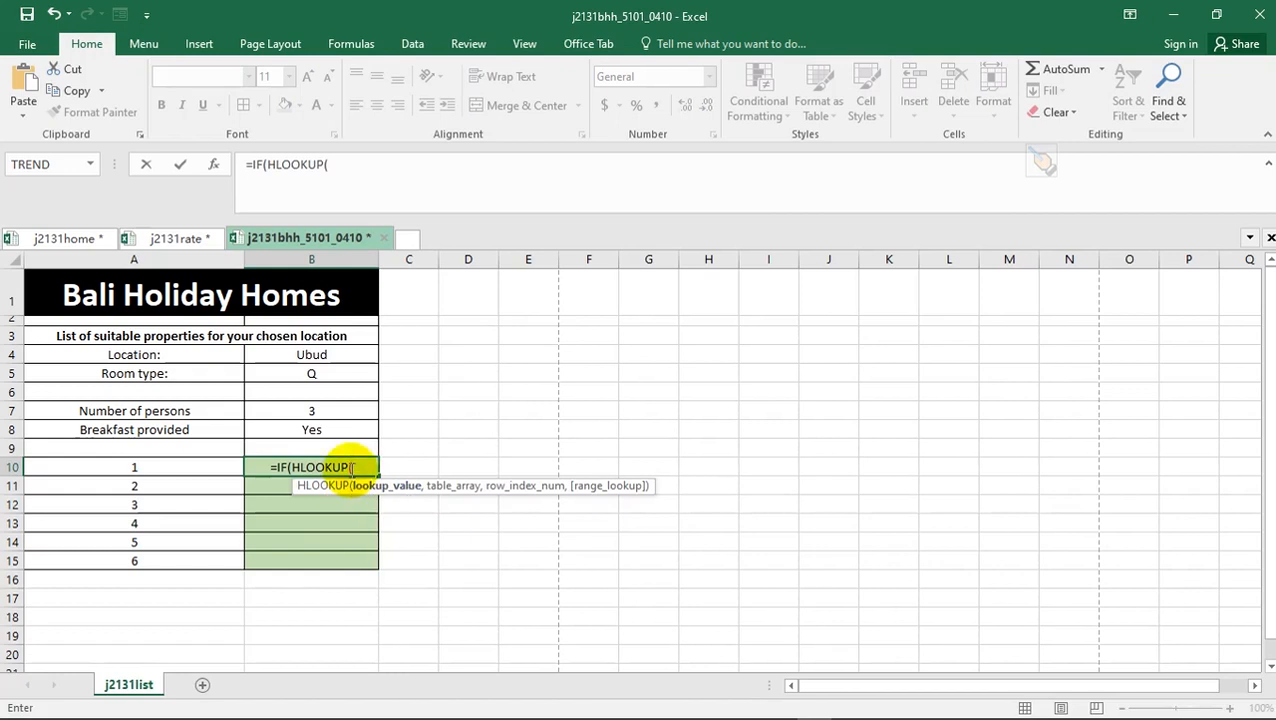
pyautogui.click(330, 355)
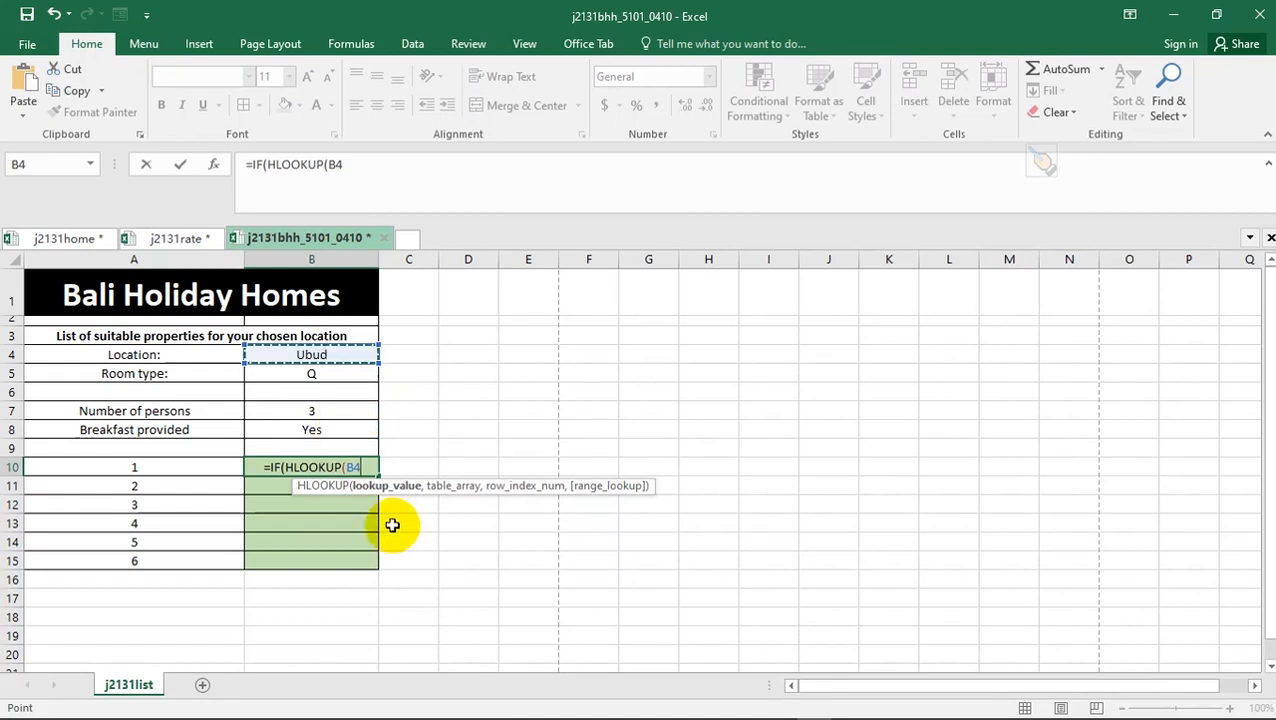
pyautogui.write(',')
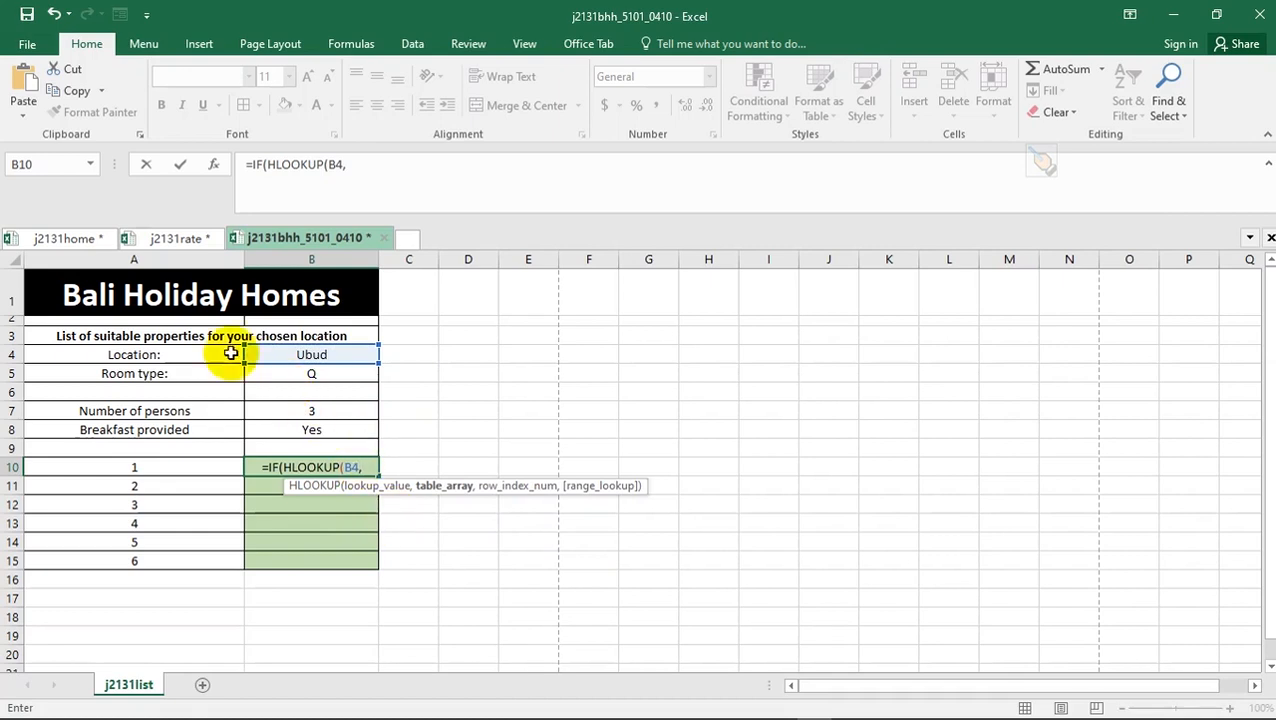
# - Set the HLOOKUP table array to j2131home's $B$2:$H$8 property table, then return to Bali Holiday Homes
pyautogui.click(54, 238)
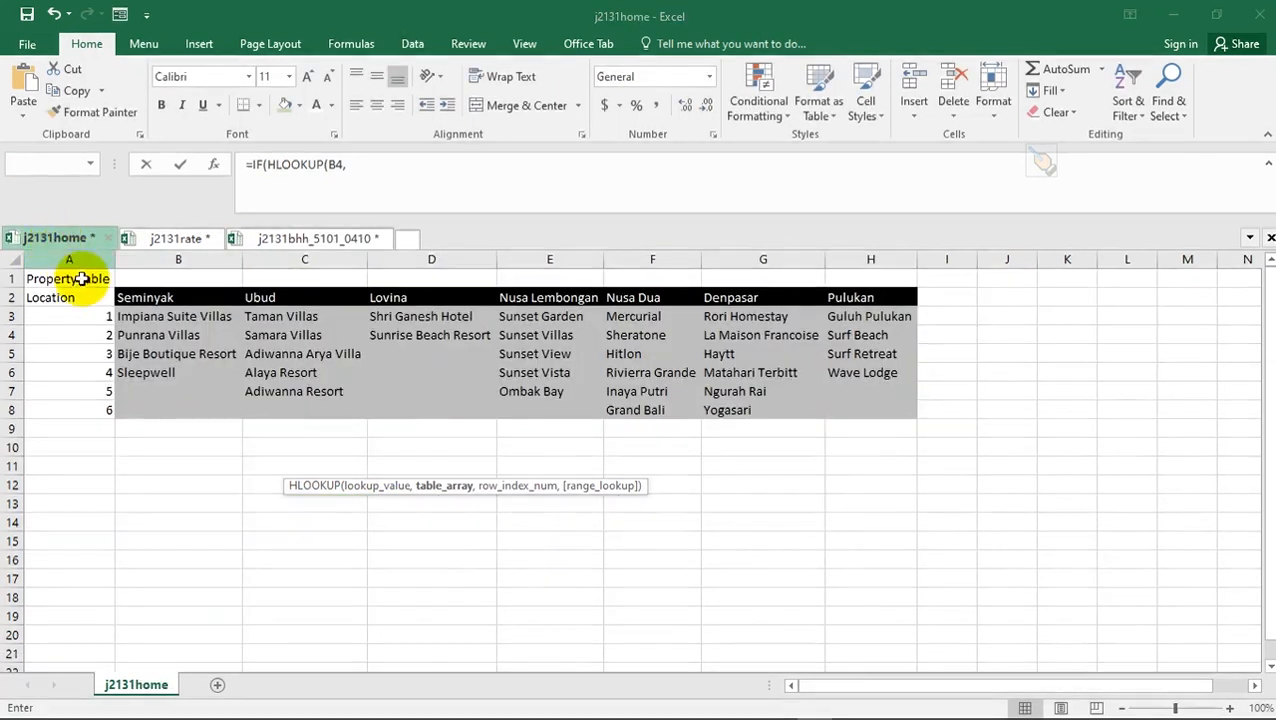
pyautogui.moveTo(122, 295); pyautogui.dragTo(815, 411)
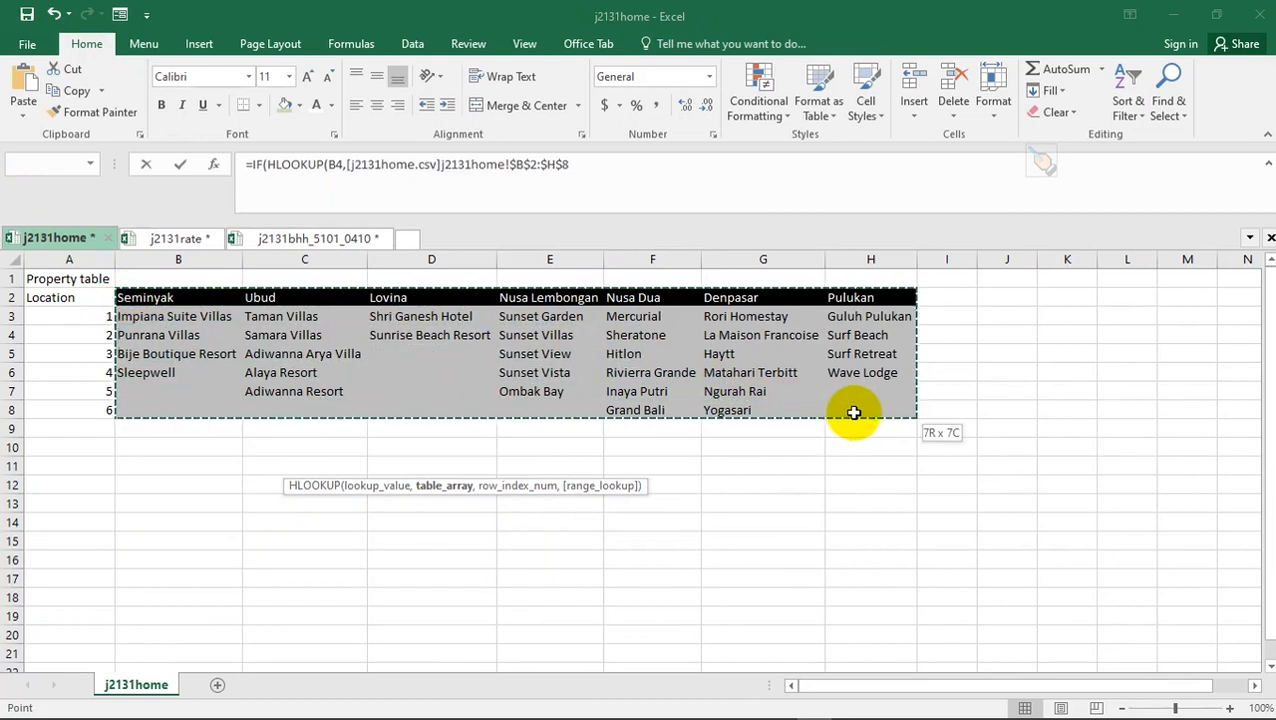
pyautogui.moveTo(853, 412); pyautogui.dragTo(853, 412)
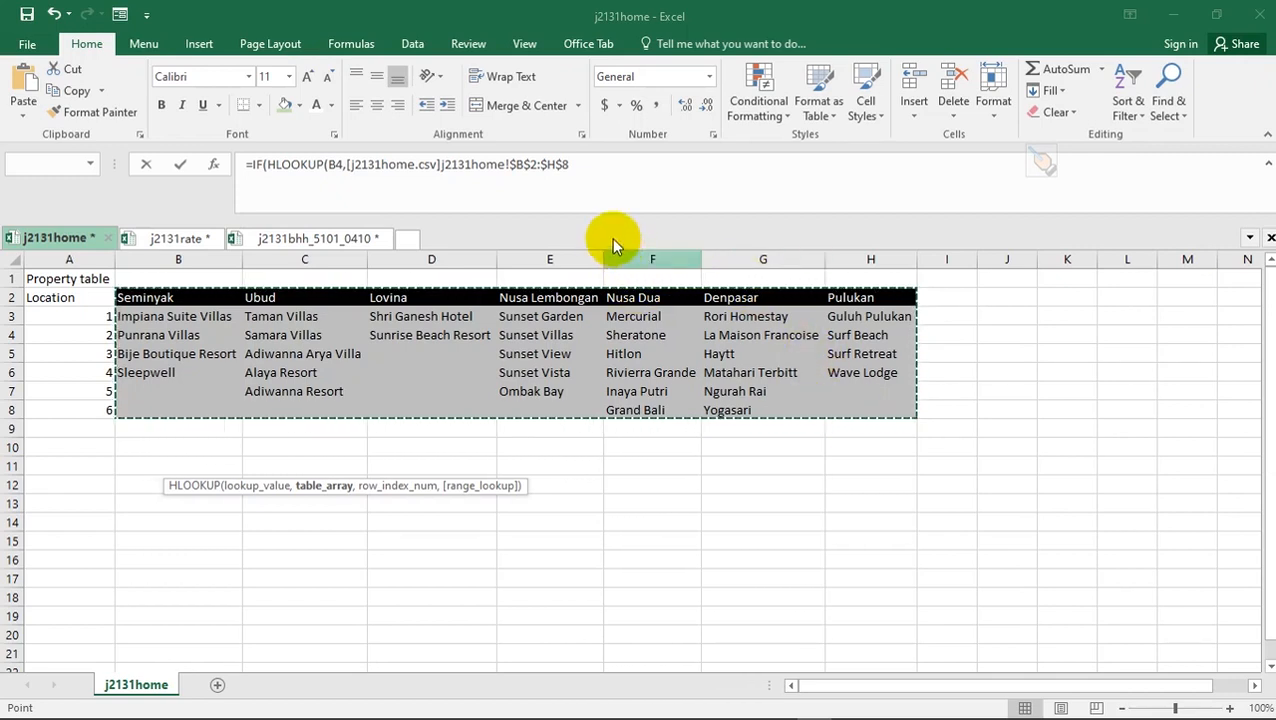
pyautogui.click(331, 240)
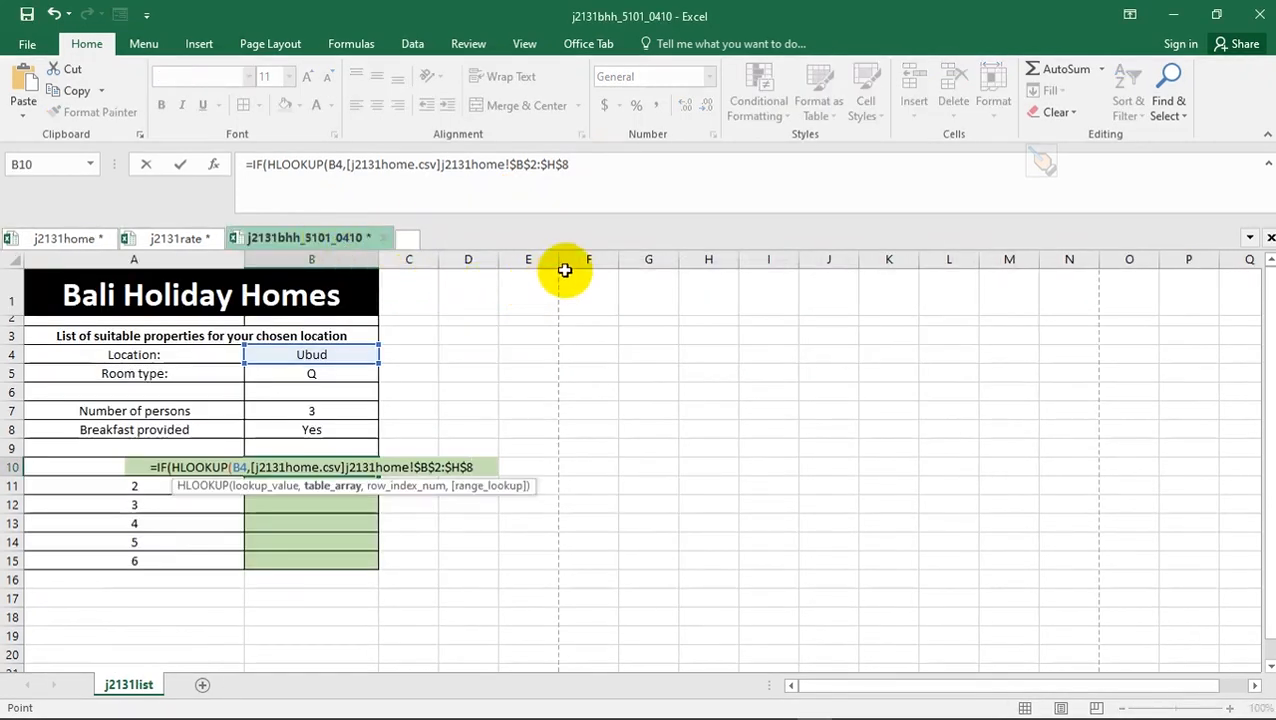
# - Add cell A10 as the HLOOKUP's row index number after the j2131home table array
pyautogui.click(603, 165)
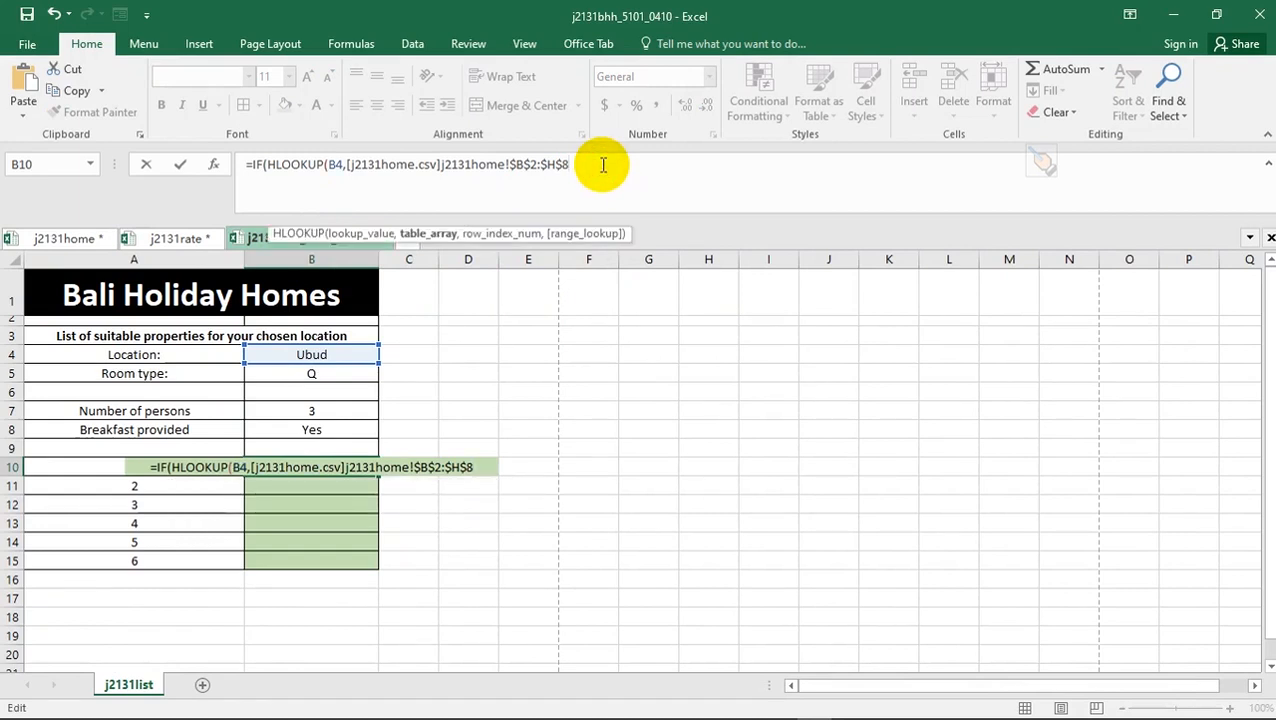
pyautogui.write(',')
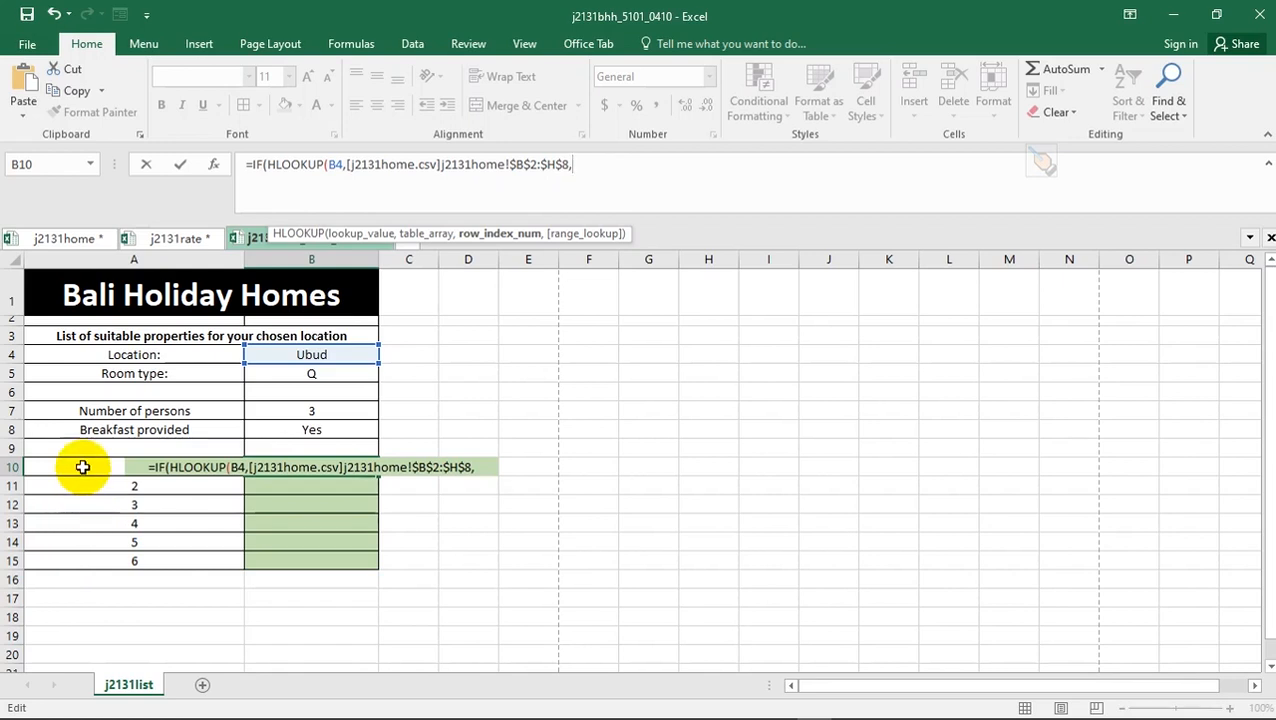
pyautogui.click(85, 241)
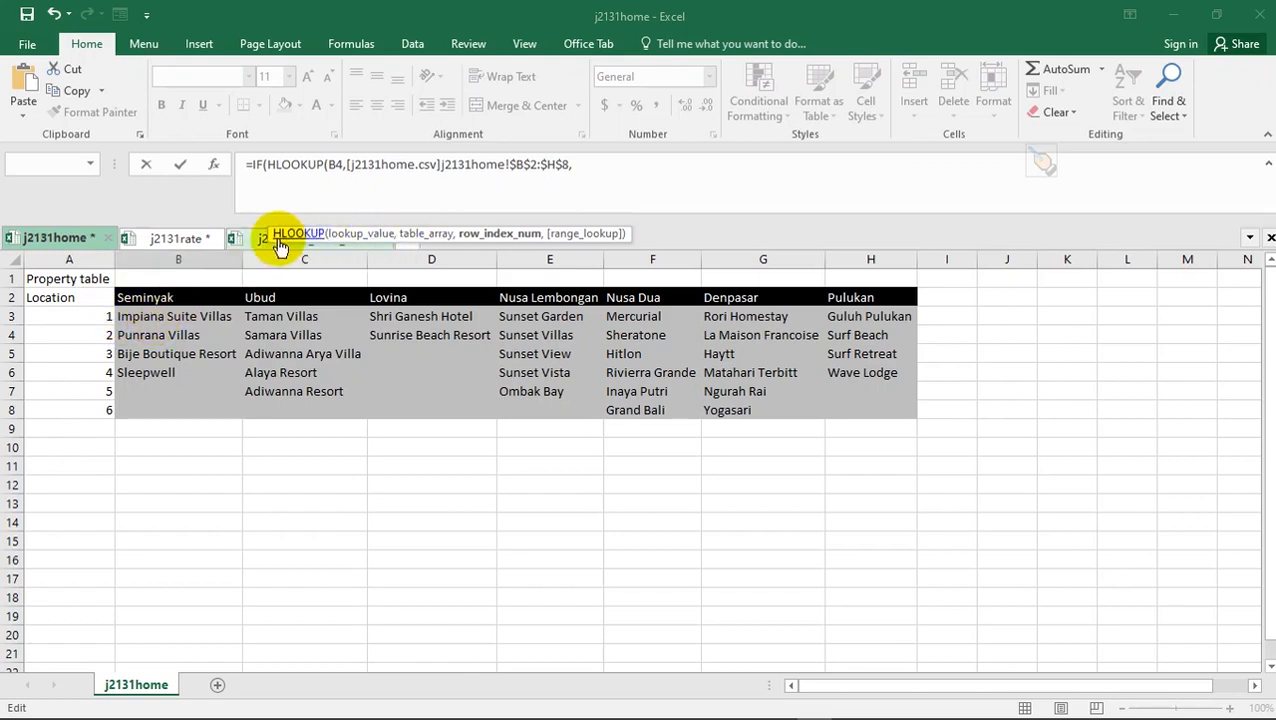
pyautogui.click(256, 240)
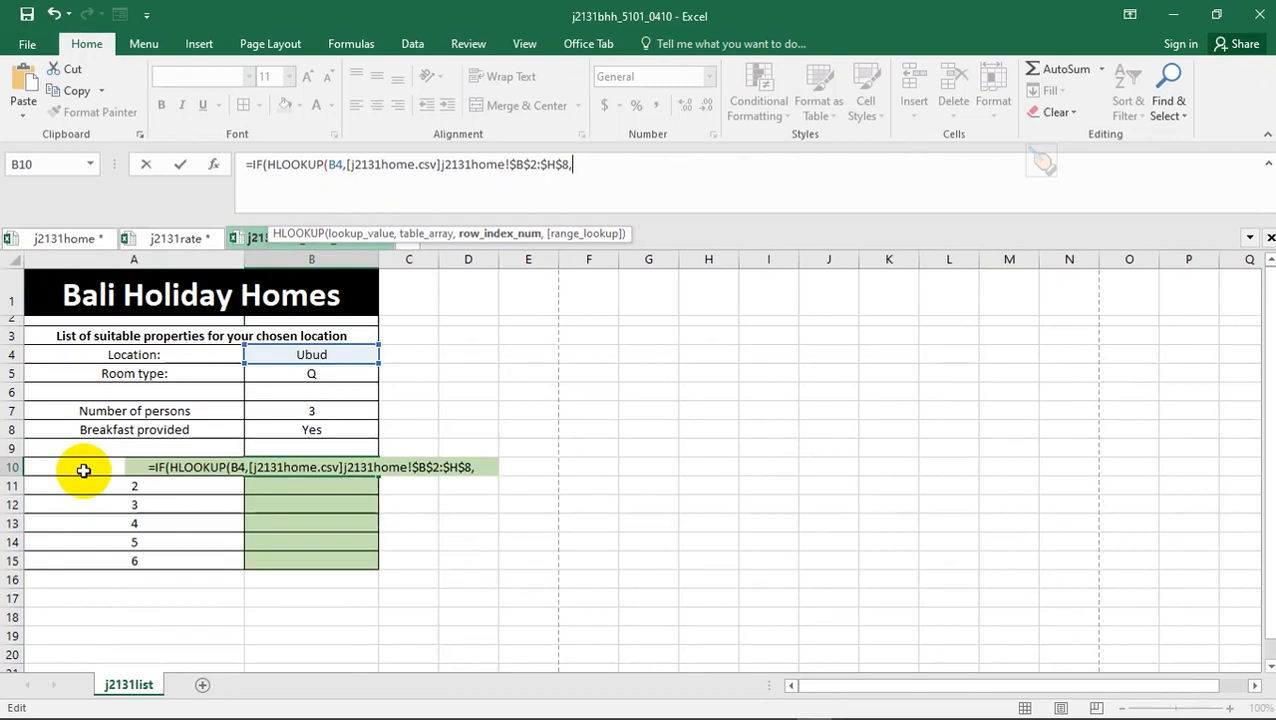
pyautogui.click(600, 168)
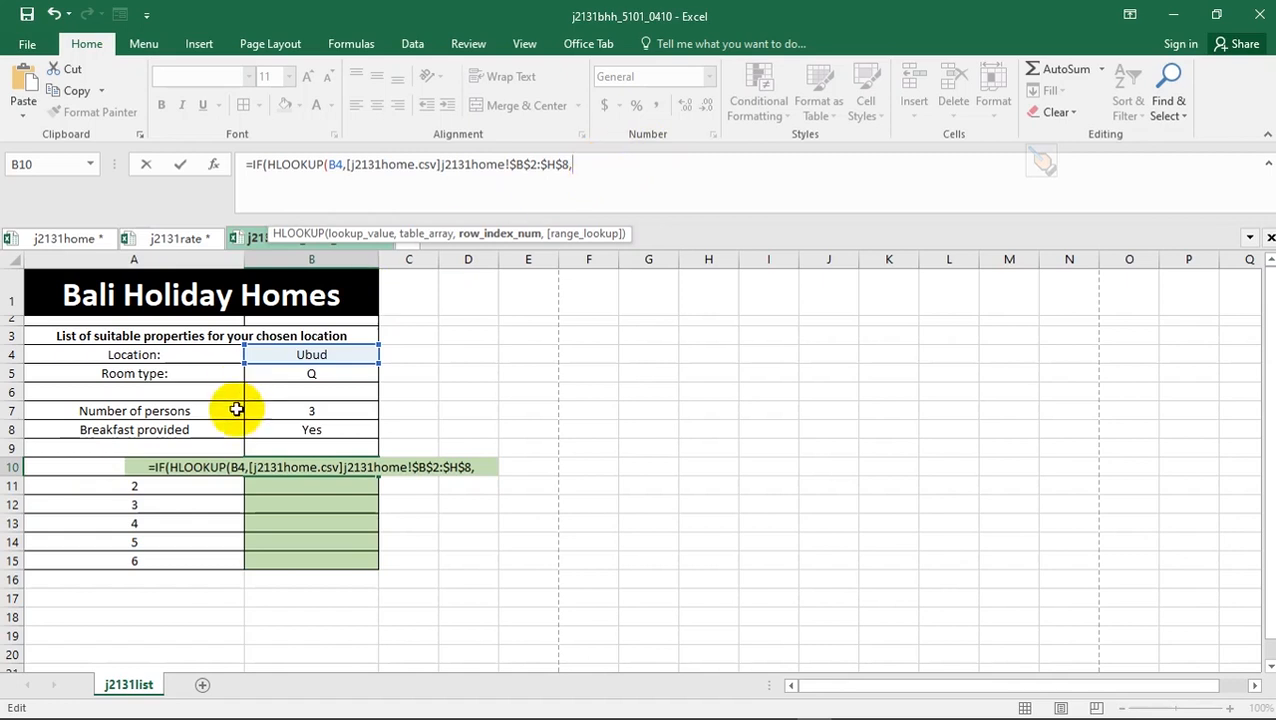
pyautogui.click(92, 470)
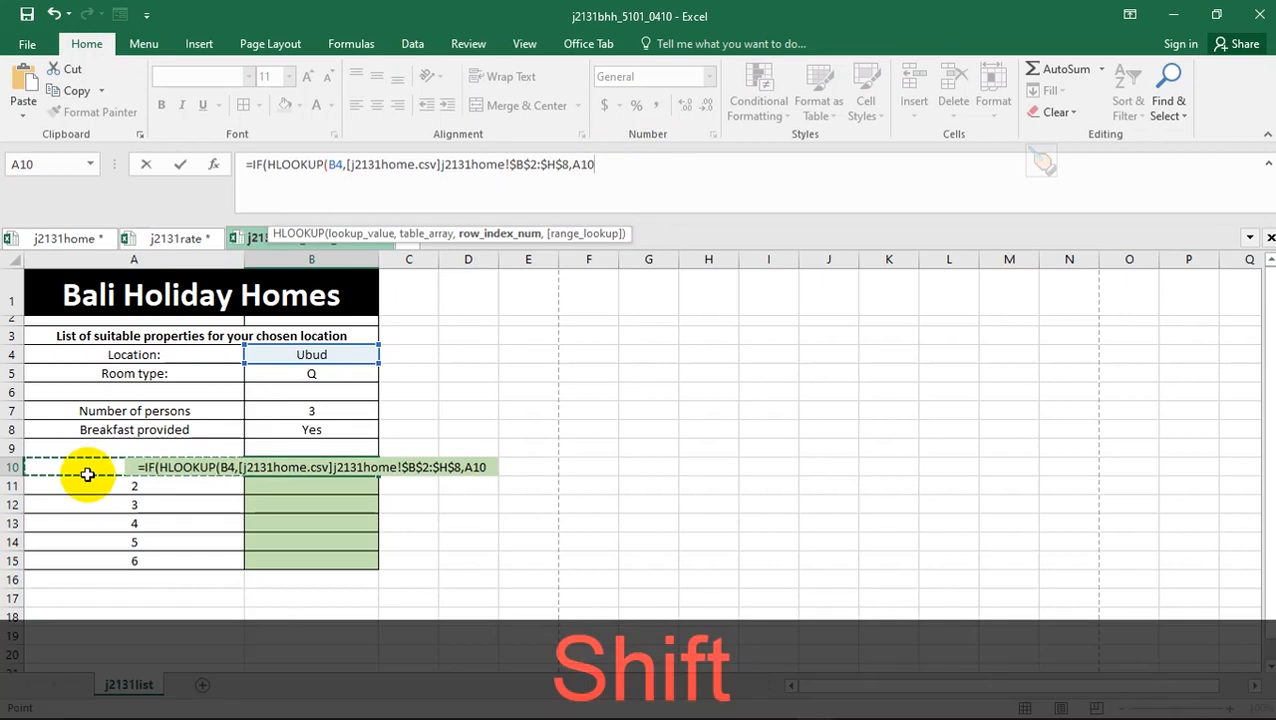
# - Change the row index to A10+1 so the property table's heading row is skipped
pyautogui.write('+1')
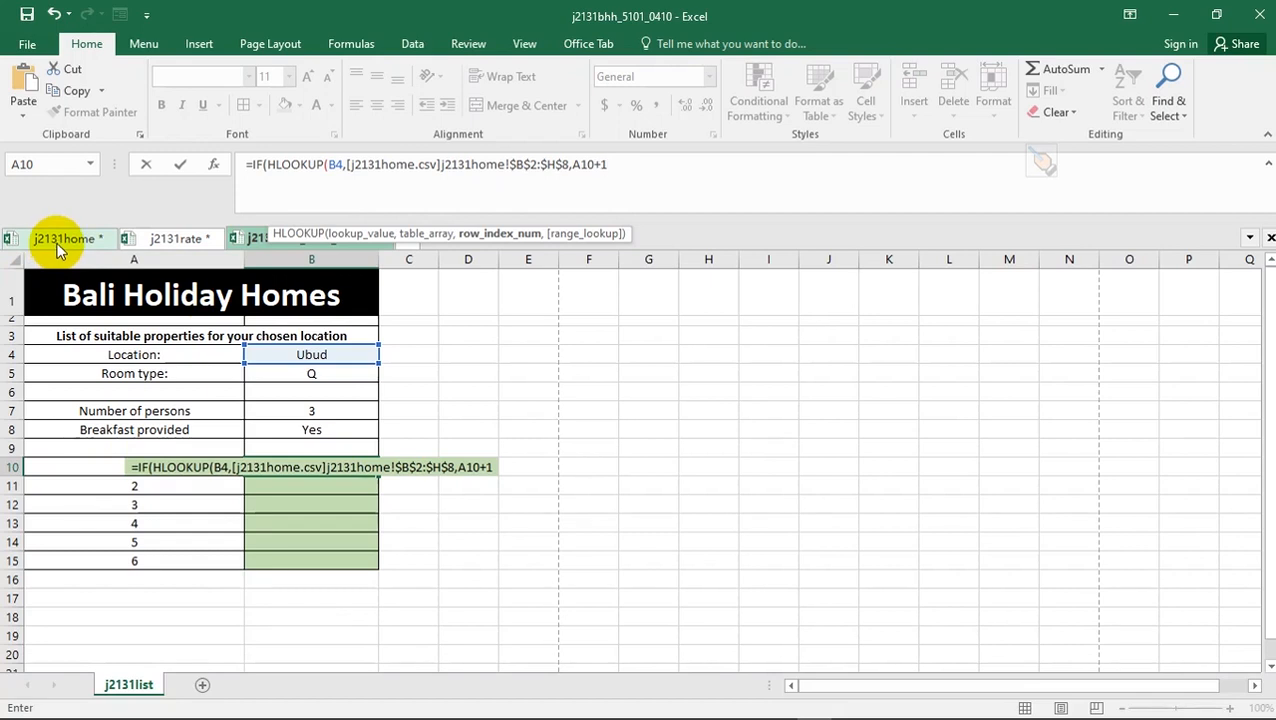
pyautogui.click(57, 241)
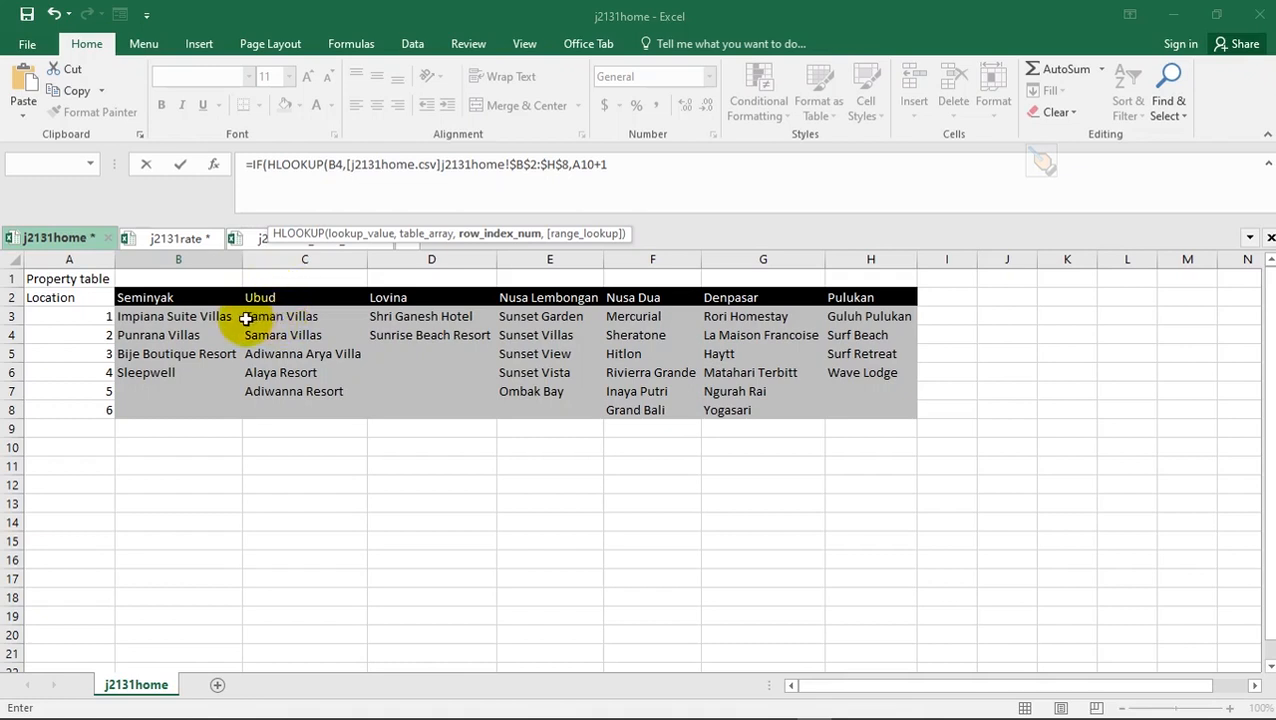
pyautogui.click(256, 244)
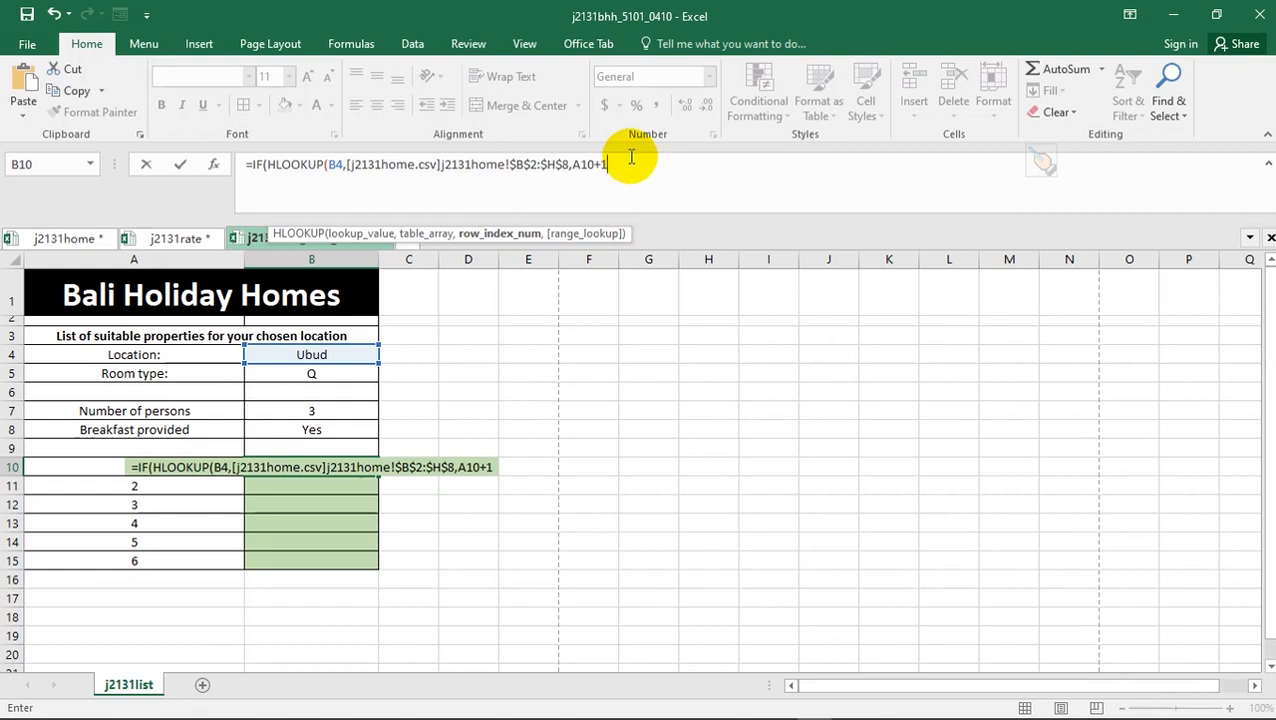
# - Close the HLOOKUP with FALSE for exact match and test whether it equals 0
pyautogui.write(',')
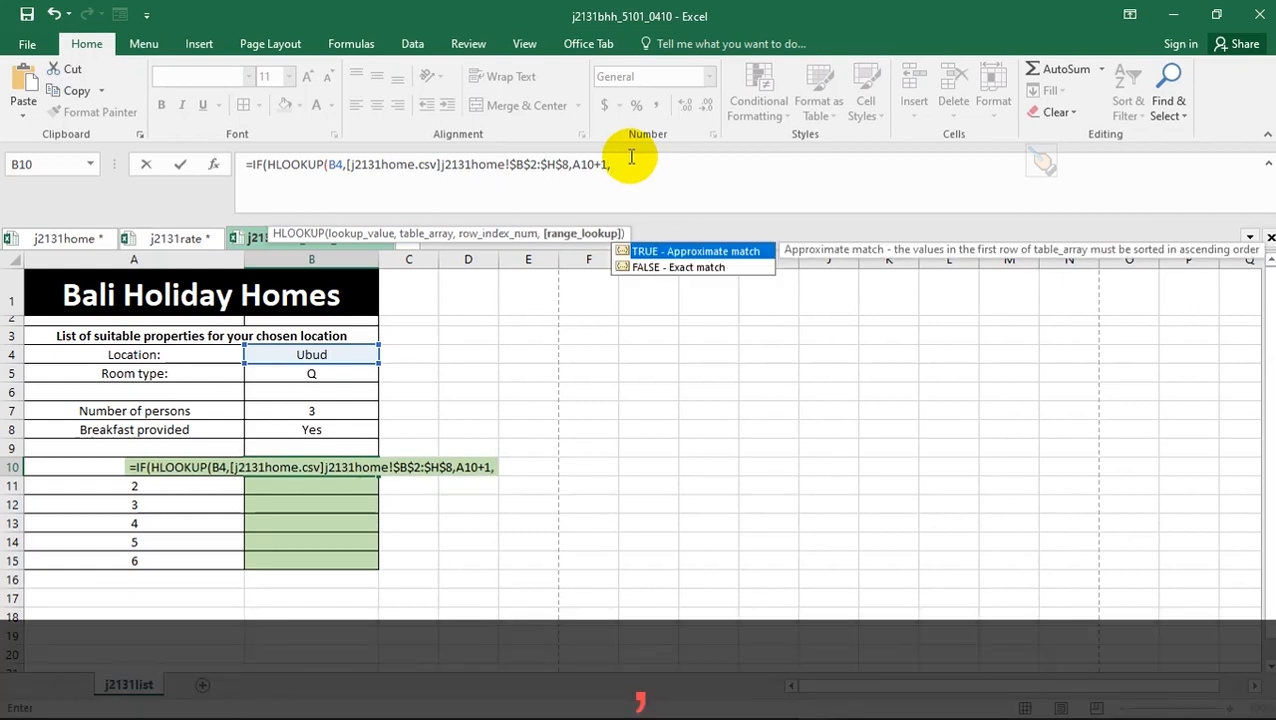
pyautogui.doubleClick(657, 266)
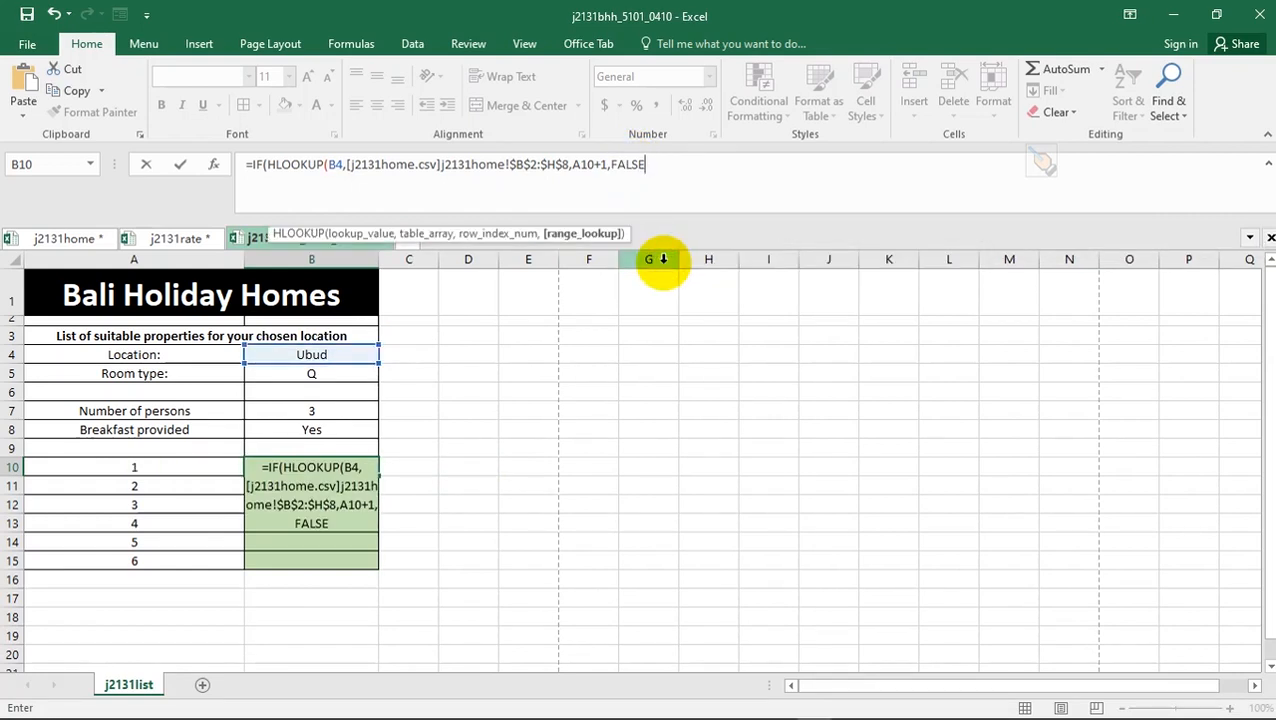
pyautogui.press('shift')
pyautogui.write(')')
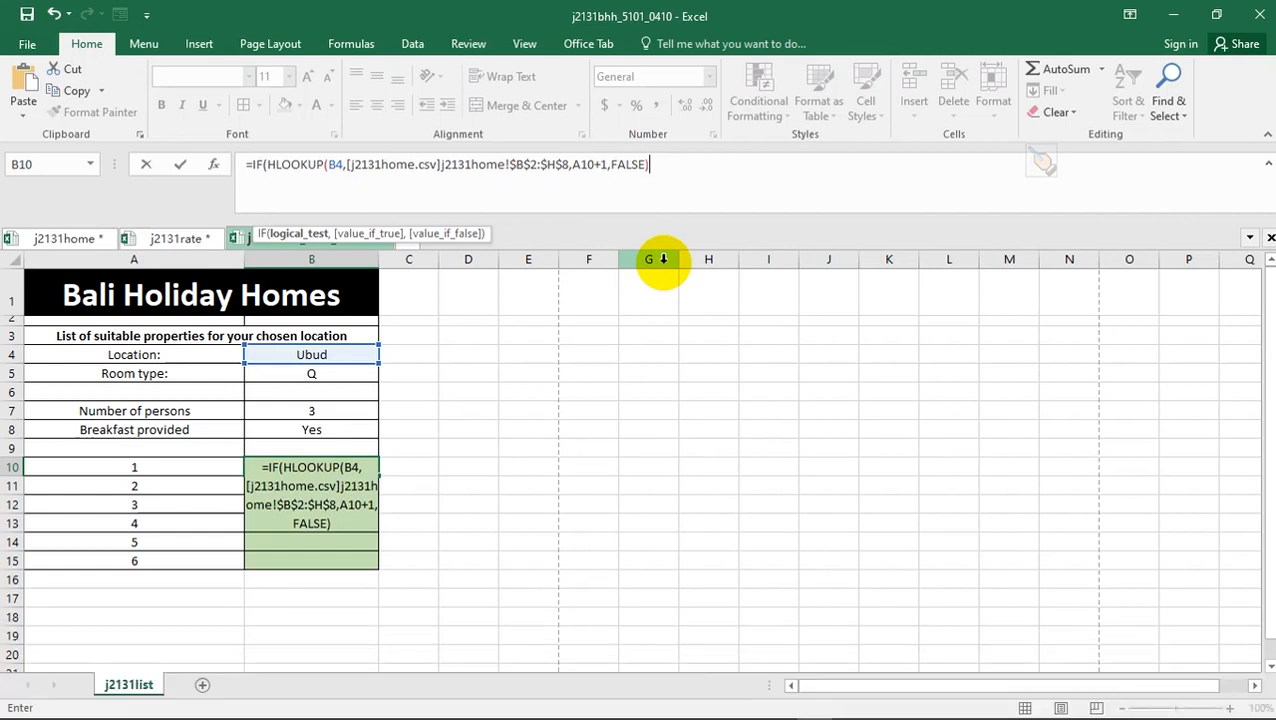
pyautogui.write('=0')
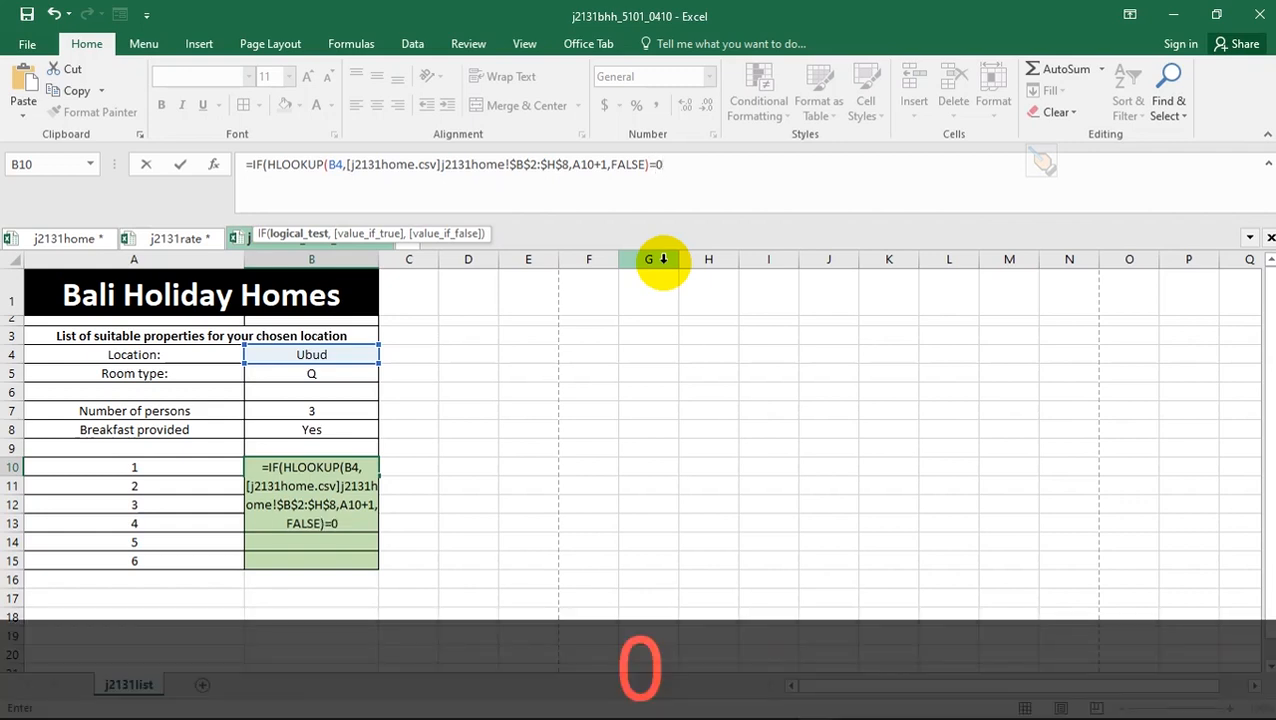
pyautogui.hotkey('alt', 'Tab')
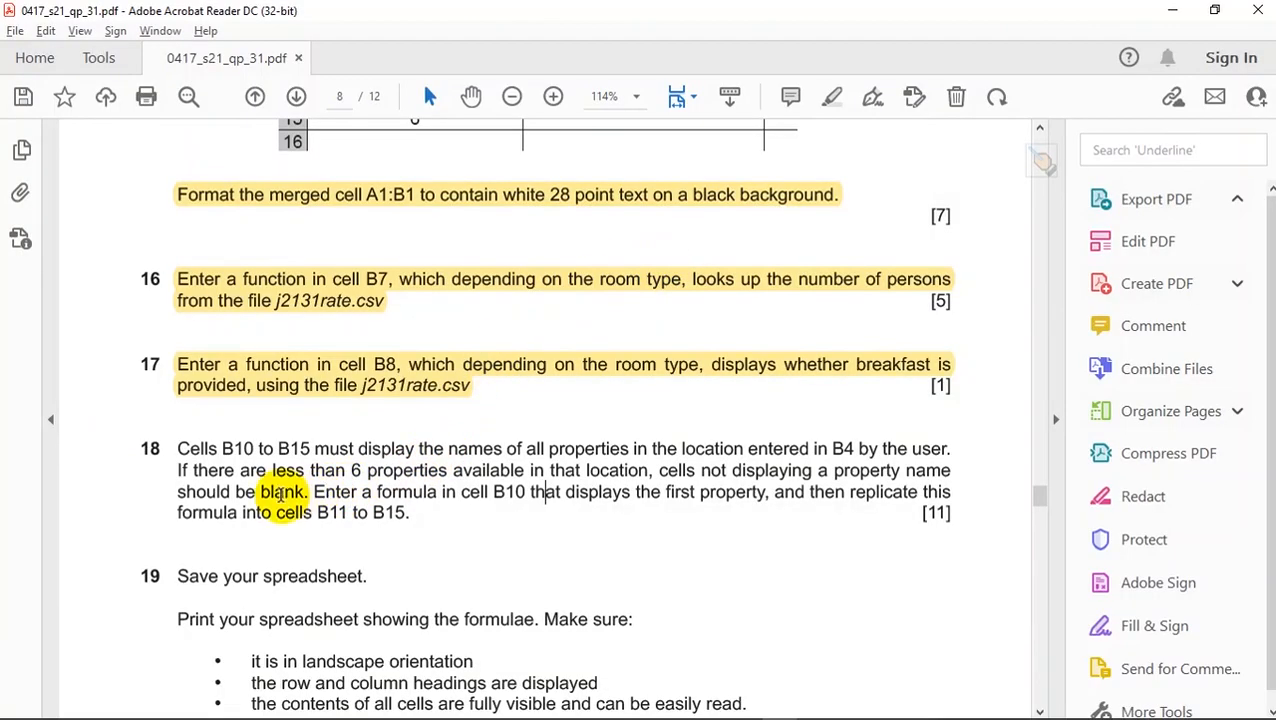
# - Highlight question 18's phrase about leaving non-property cells blank, then resume editing B10's formula
pyautogui.moveTo(660, 470); pyautogui.dragTo(304, 490)
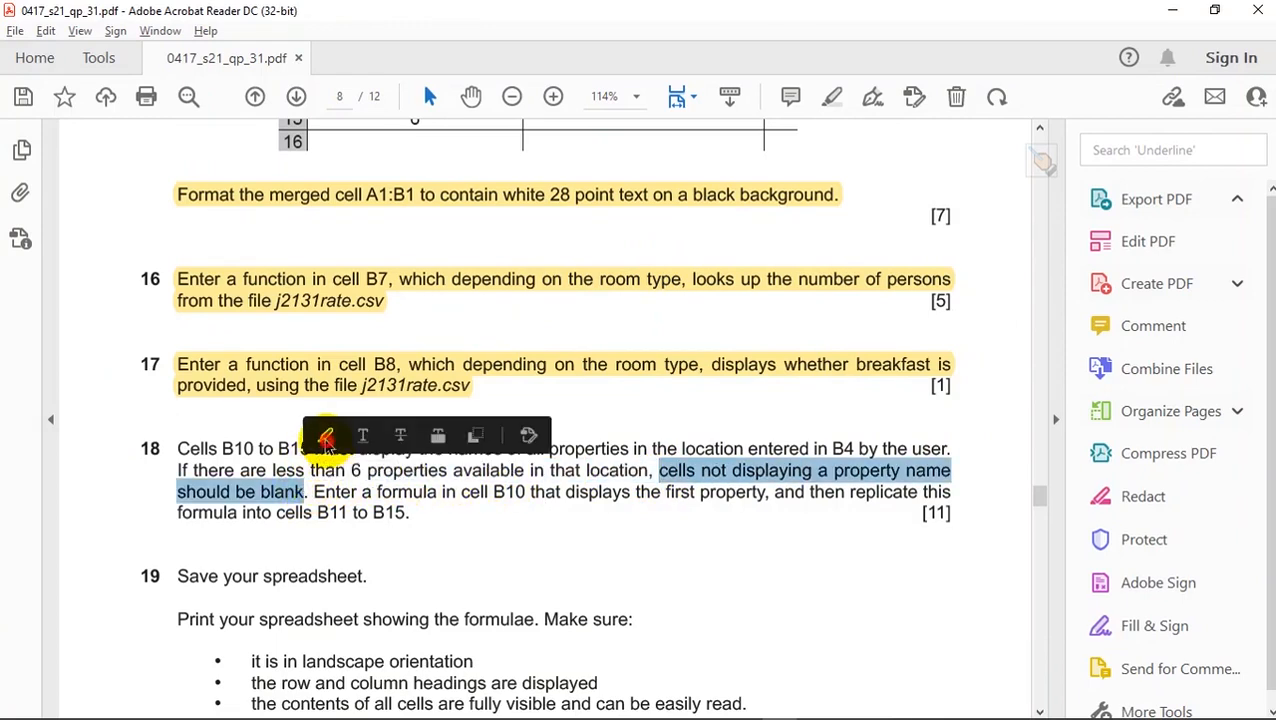
pyautogui.click(326, 438)
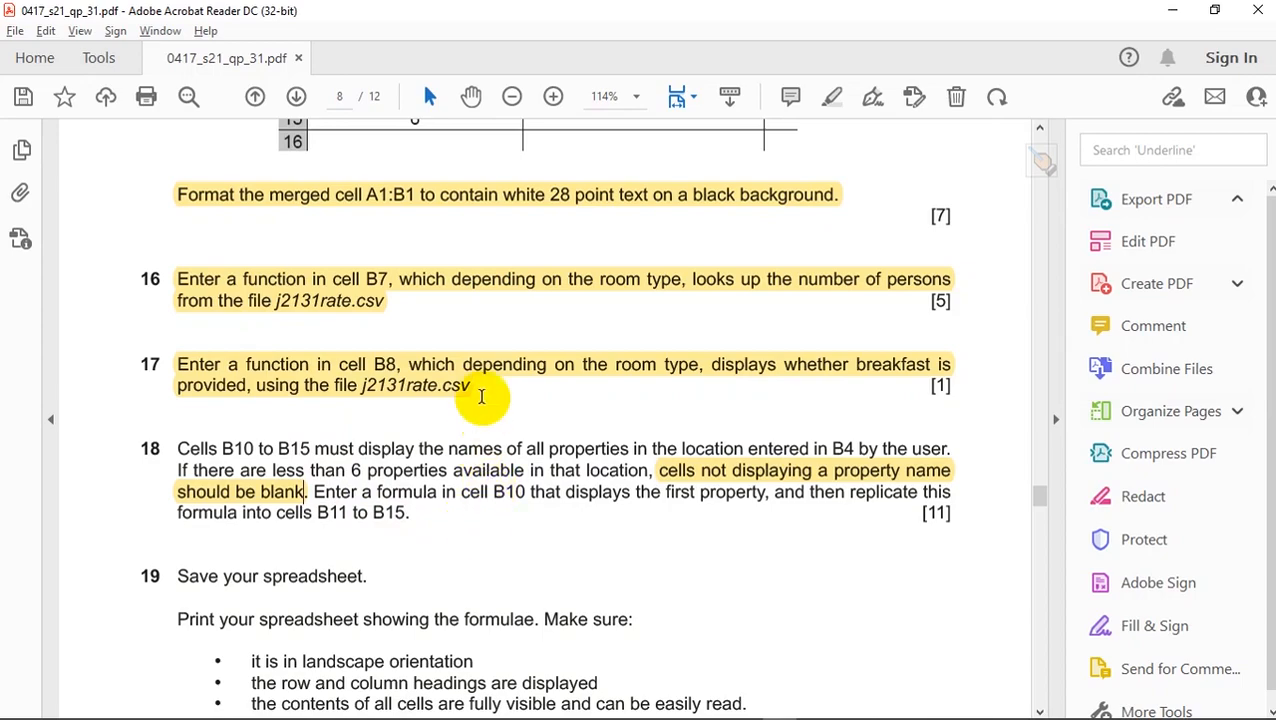
pyautogui.hotkey('alt', 'Tab')
pyautogui.click(672, 162)
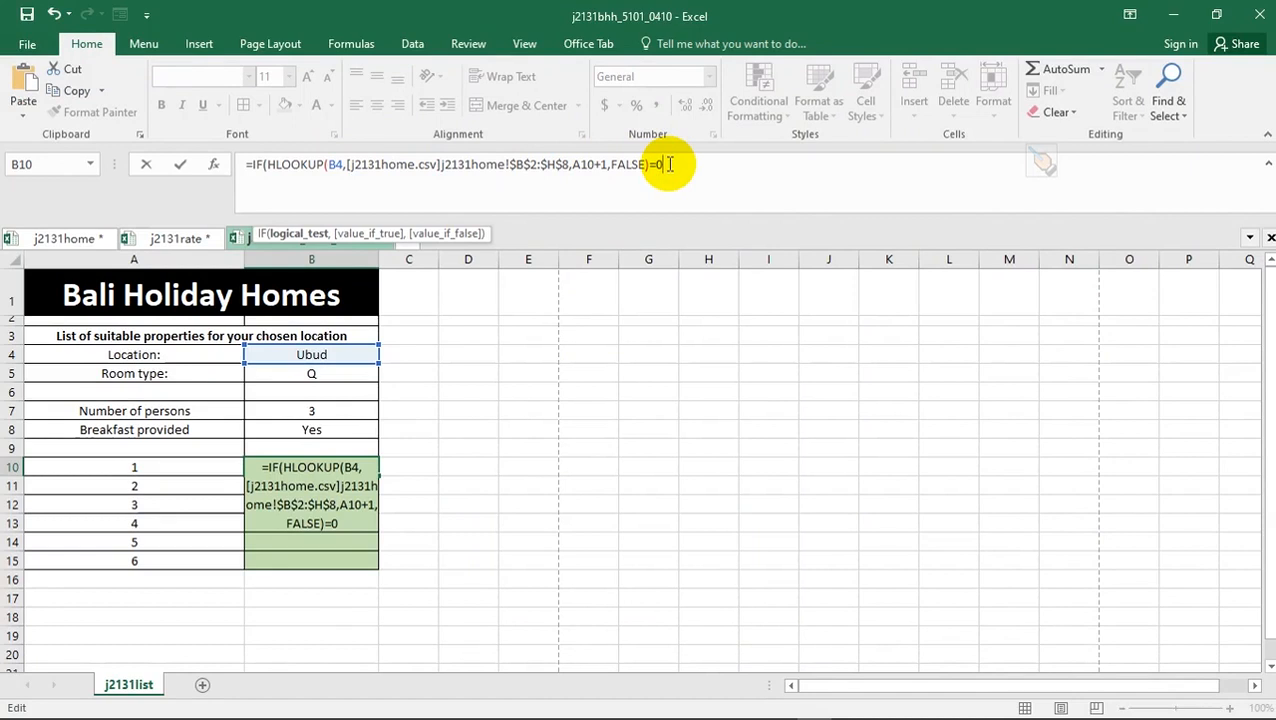
# - Return "" when the lookup is 0, otherwise begin a second HLOOKUP with B4 as lookup value
pyautogui.write(',')
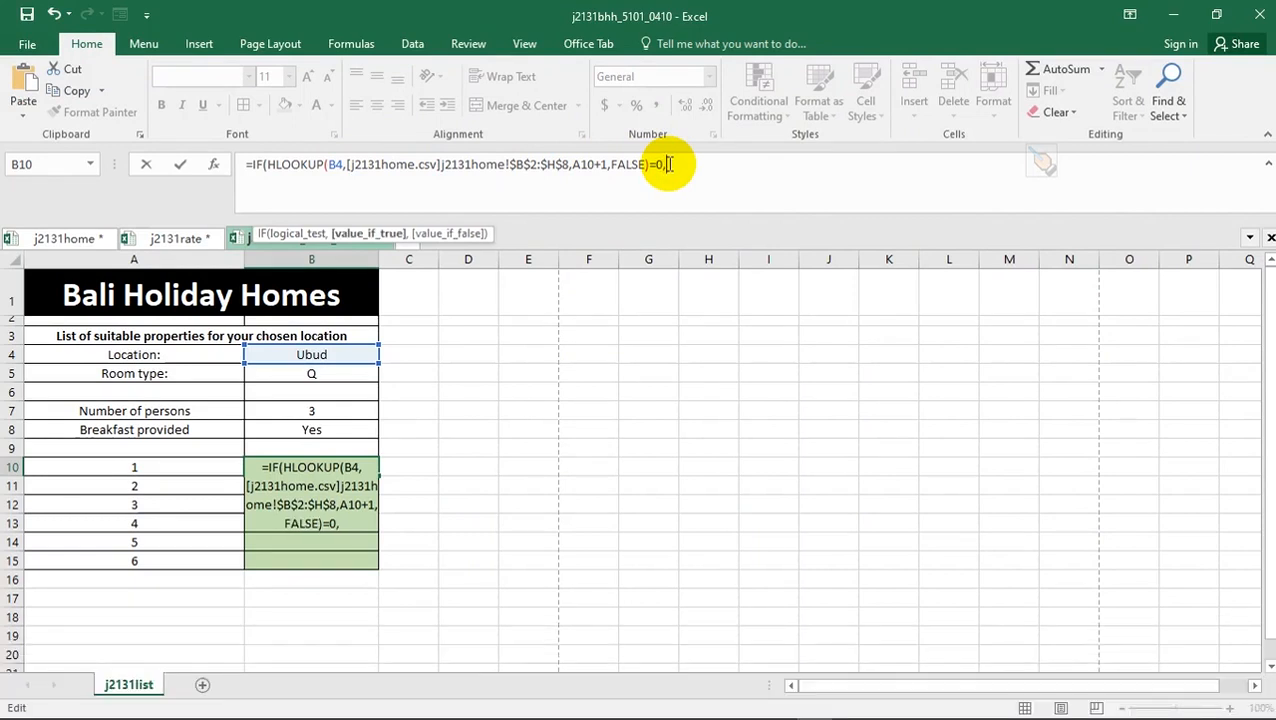
pyautogui.write('""')
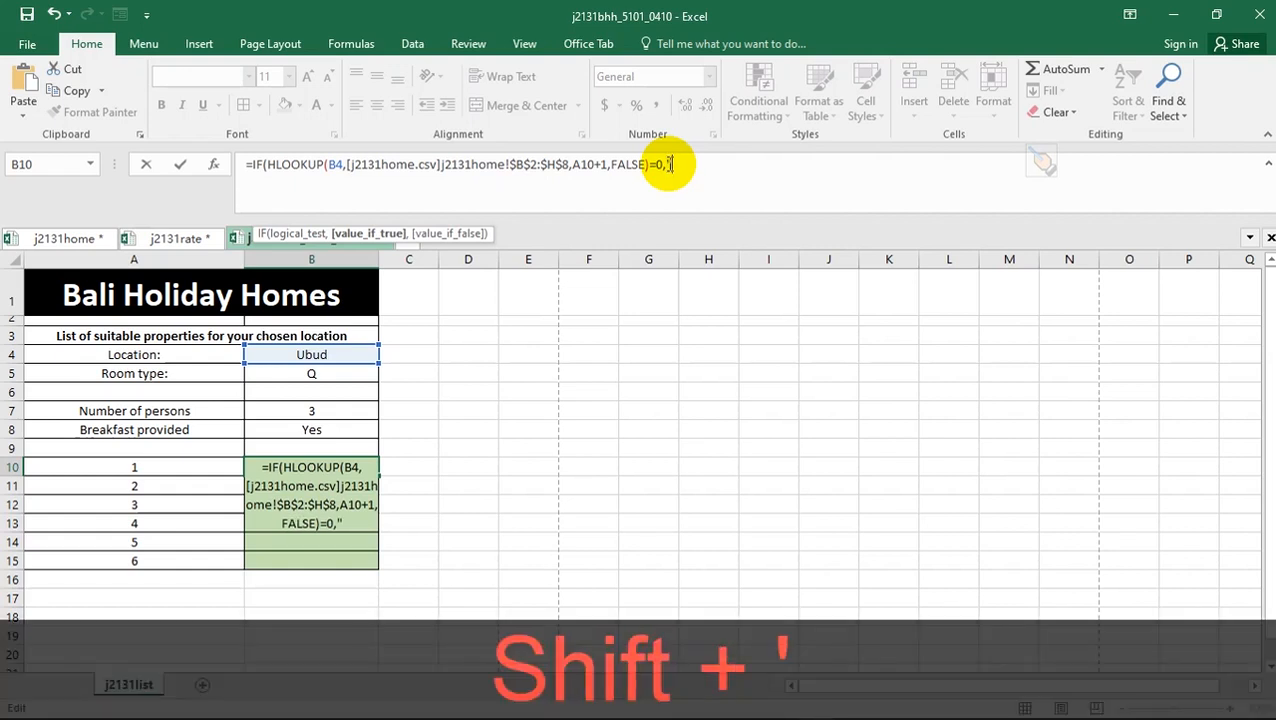
pyautogui.write('",')
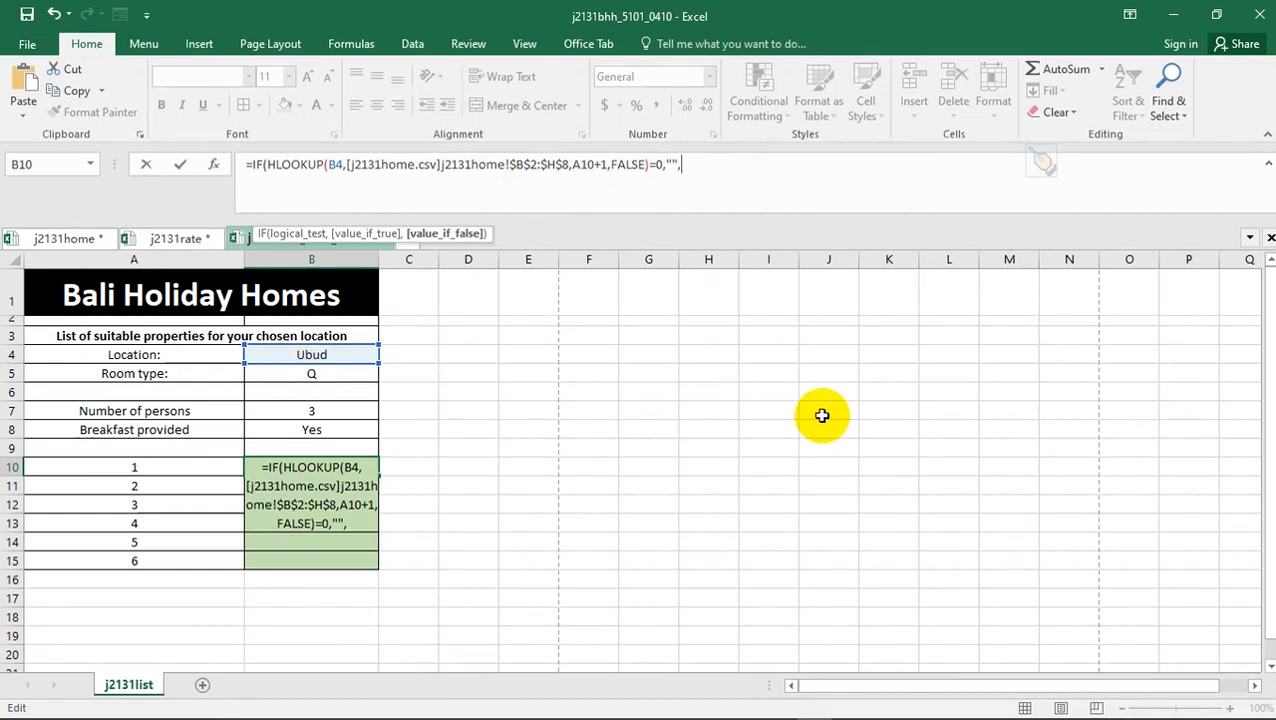
pyautogui.write('HL')
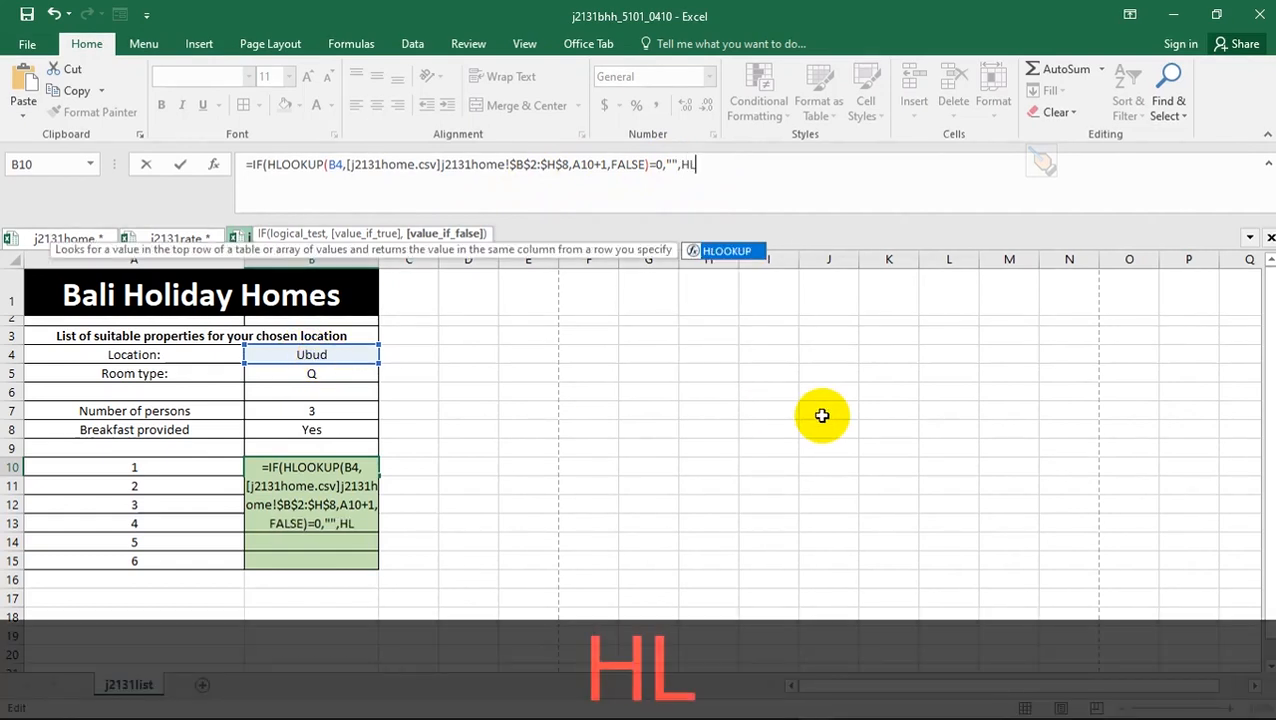
pyautogui.write('O')
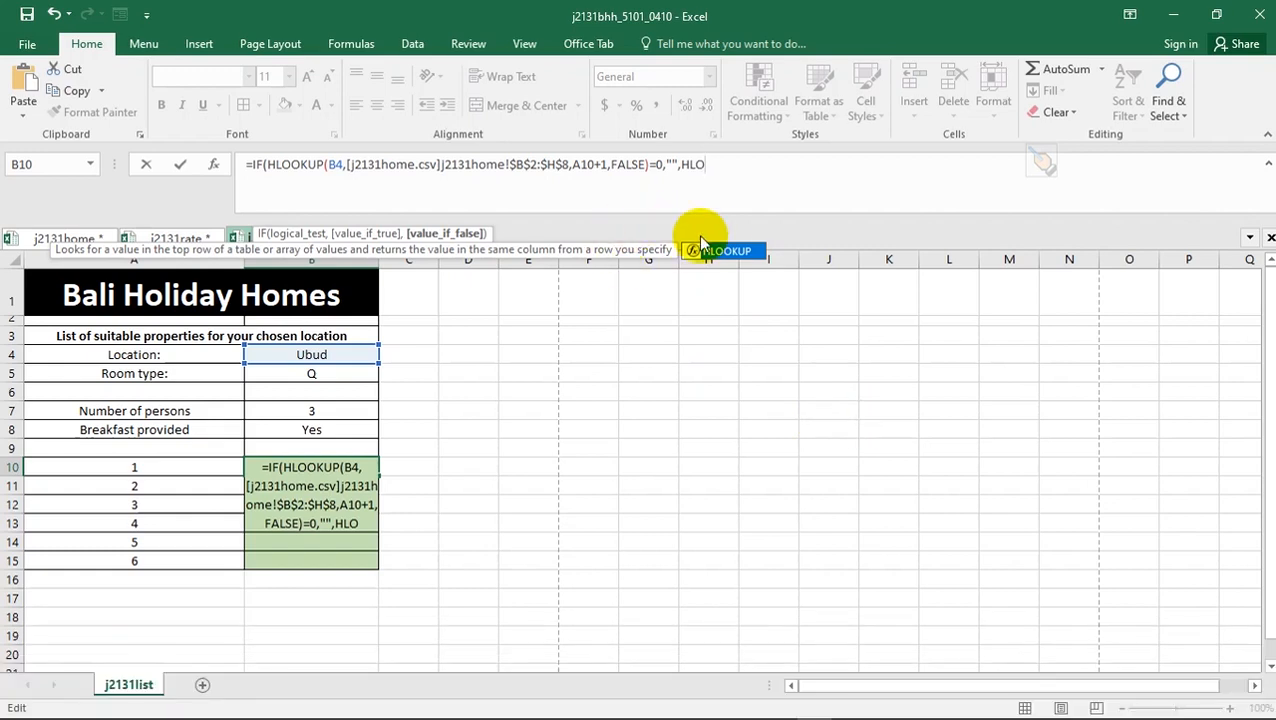
pyautogui.doubleClick(736, 256)
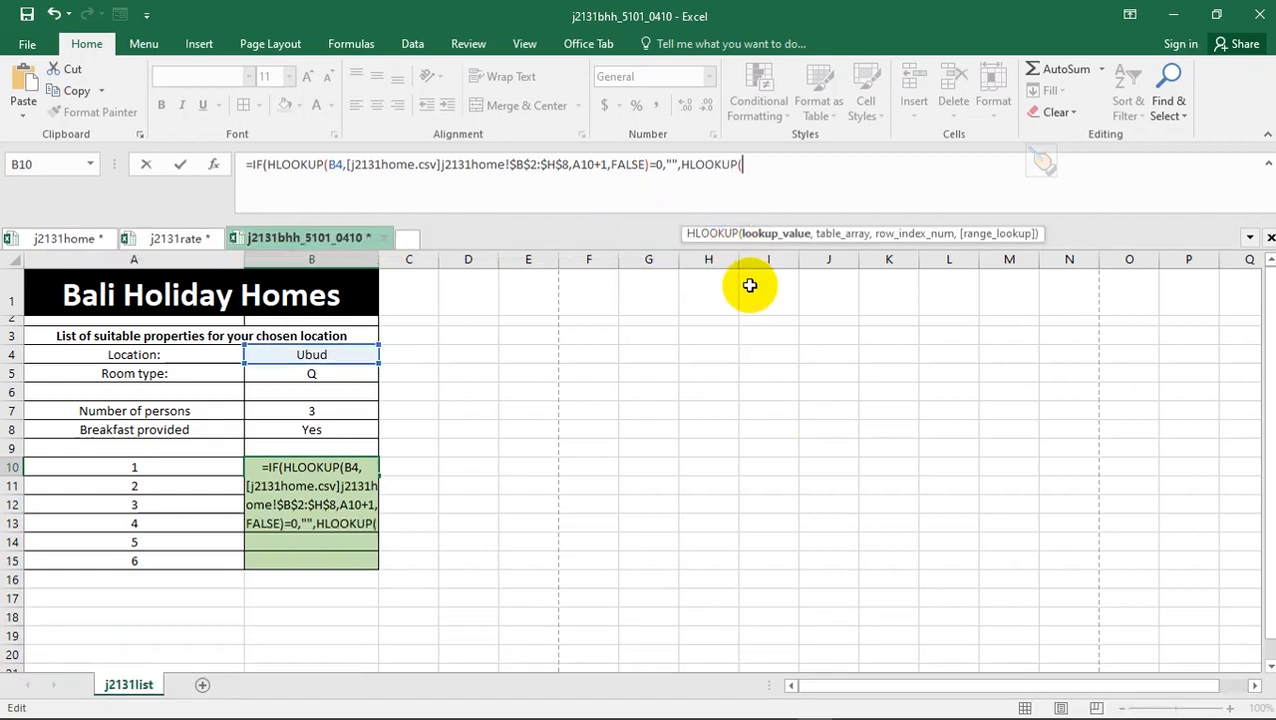
pyautogui.click(295, 356)
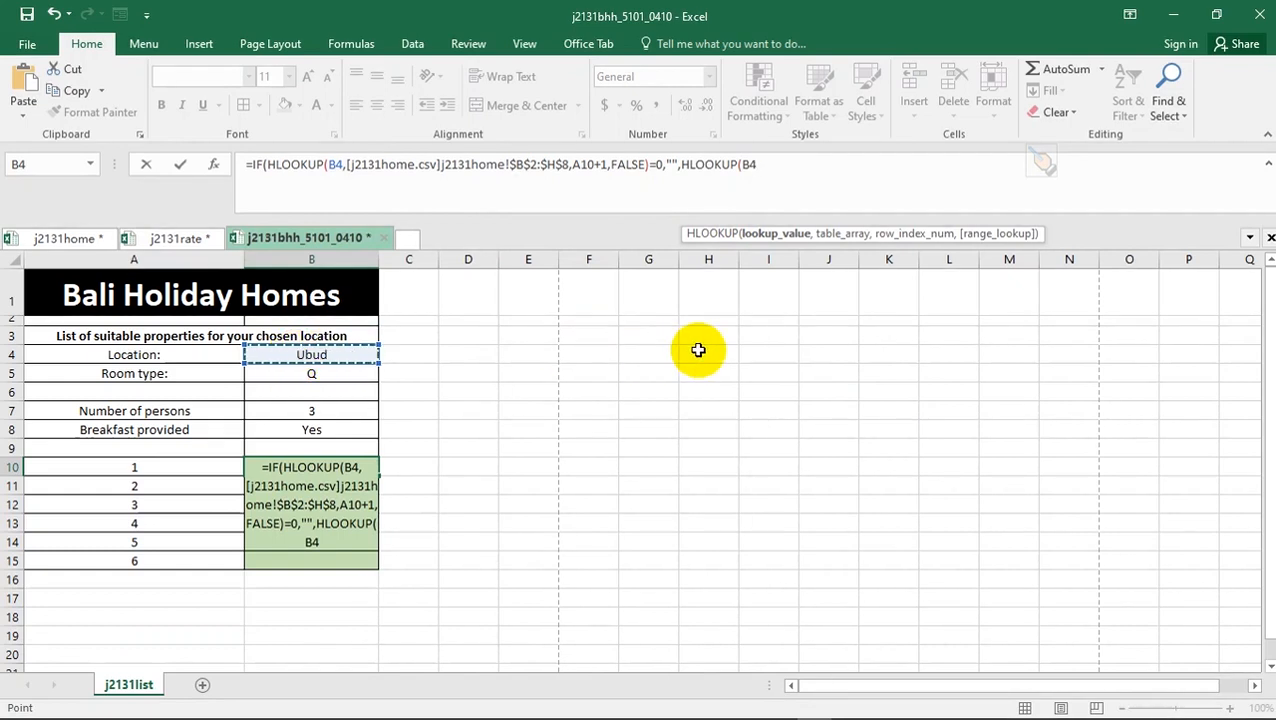
pyautogui.write(',')
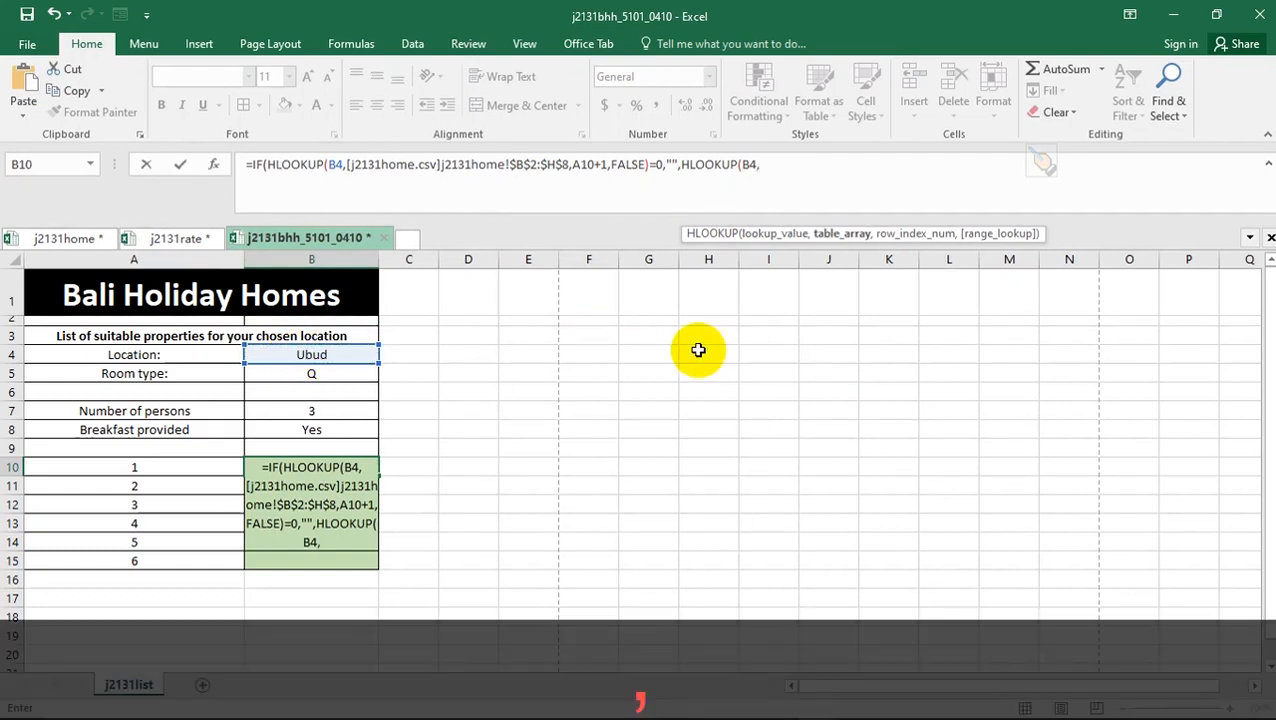
pyautogui.click(80, 238)
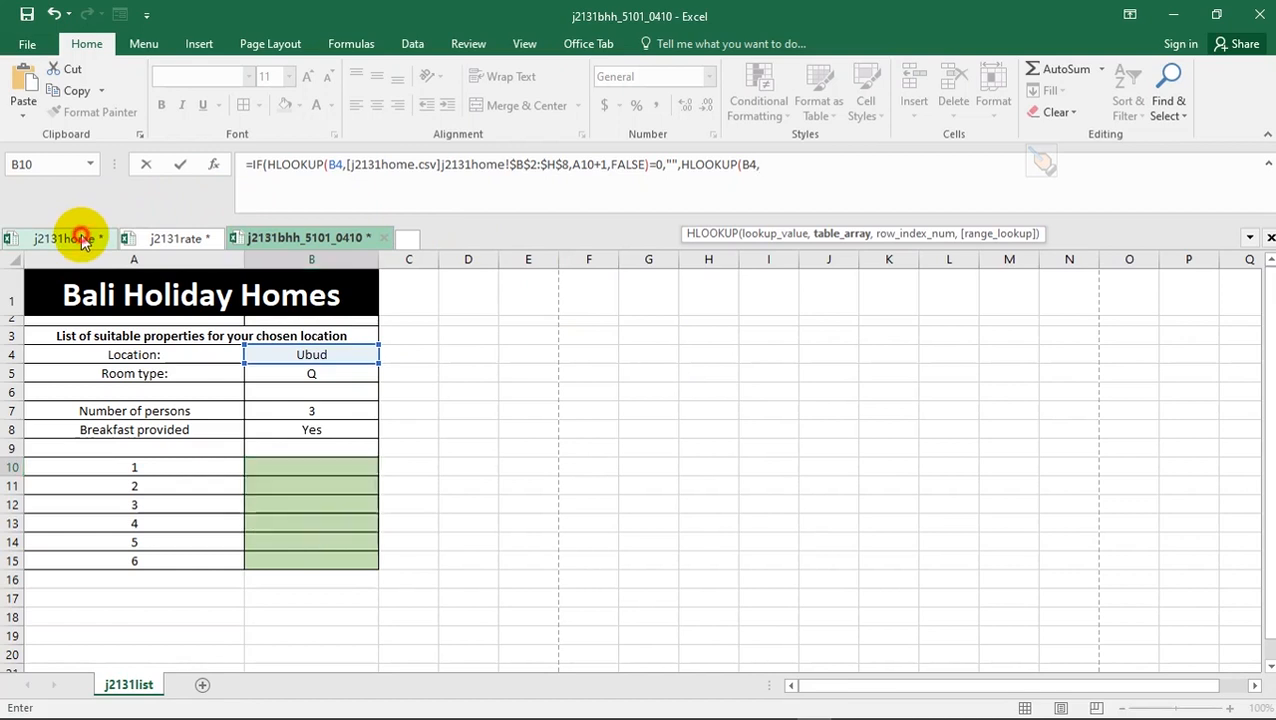
# - Use j2131home's $B$2:$H$8 as the second HLOOKUP's table array, returning to Bali Holiday Homes
pyautogui.moveTo(135, 297); pyautogui.dragTo(862, 411)
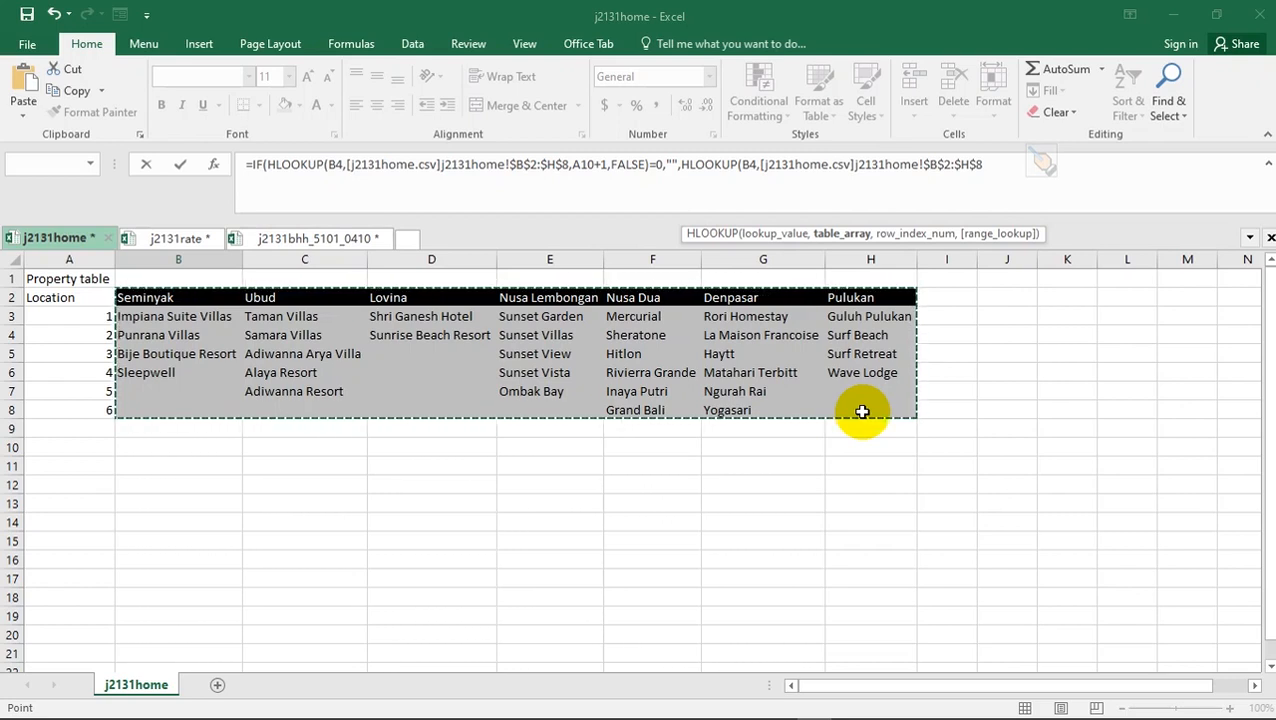
pyautogui.write(',')
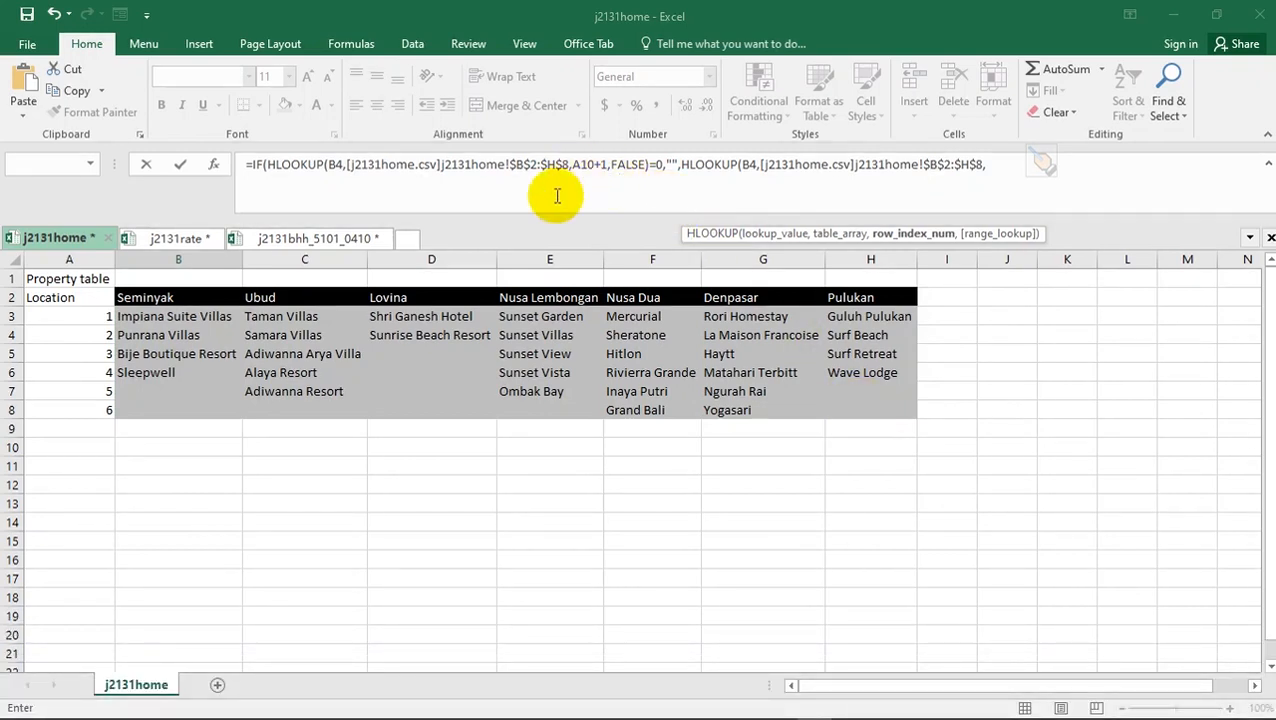
pyautogui.click(331, 246)
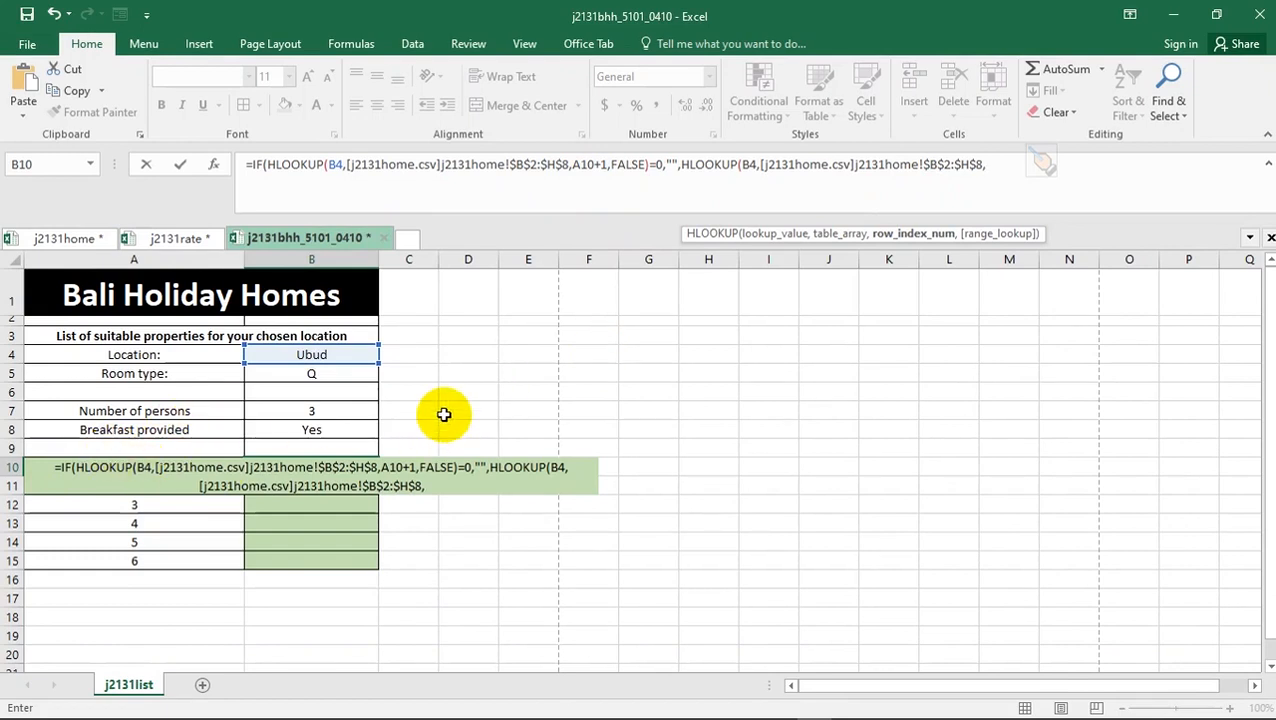
# - Give the second HLOOKUP row A10+1 and FALSE, close both brackets and commit so B10 shows Taman Villas
pyautogui.write('A10')
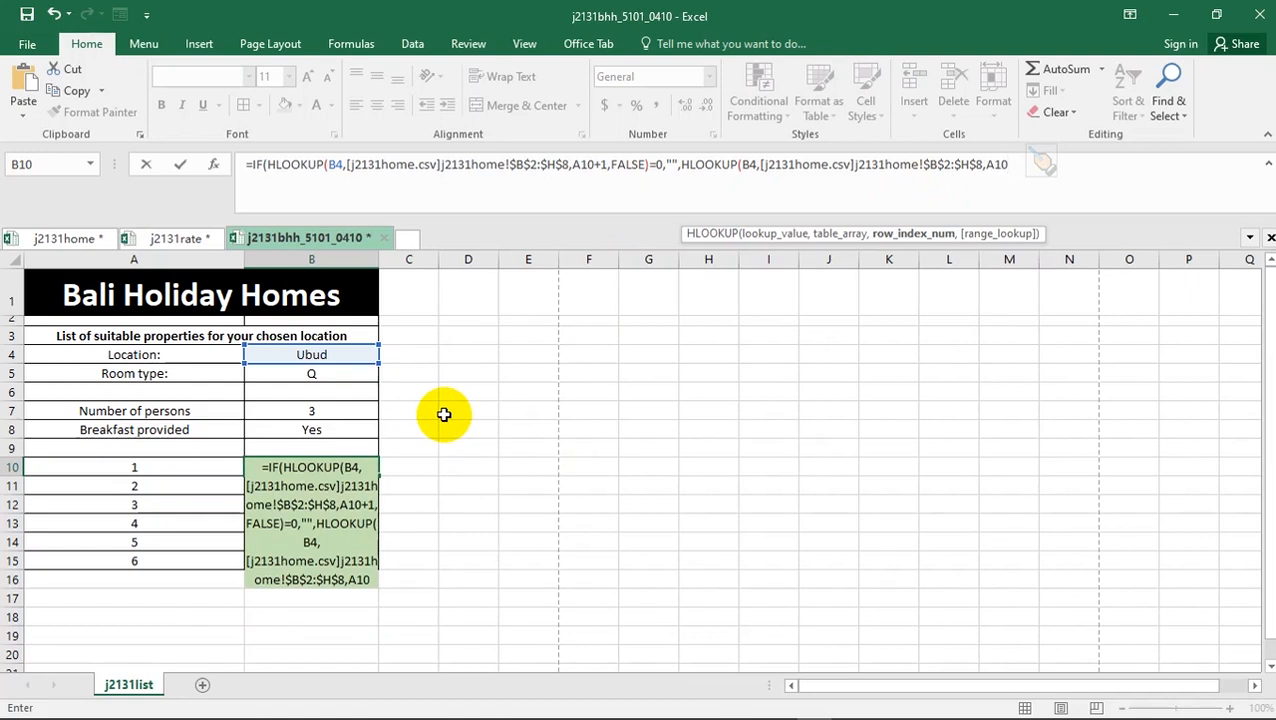
pyautogui.write('+1')
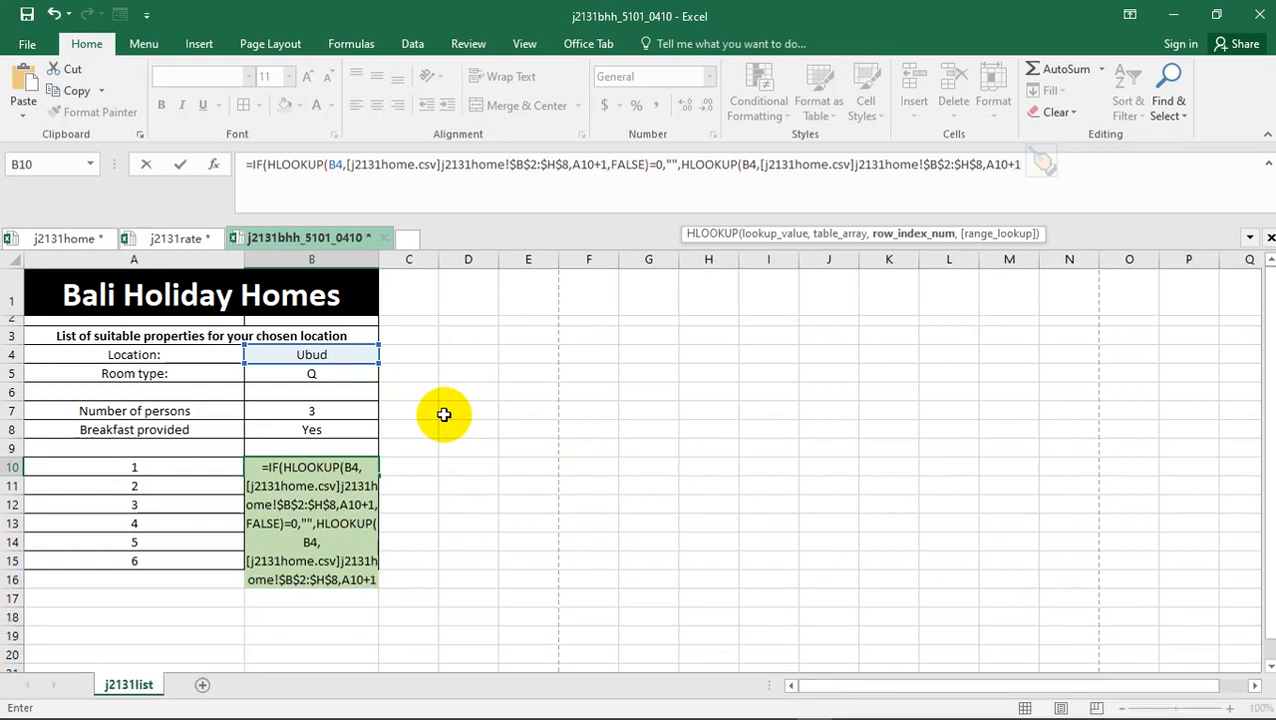
pyautogui.write(',')
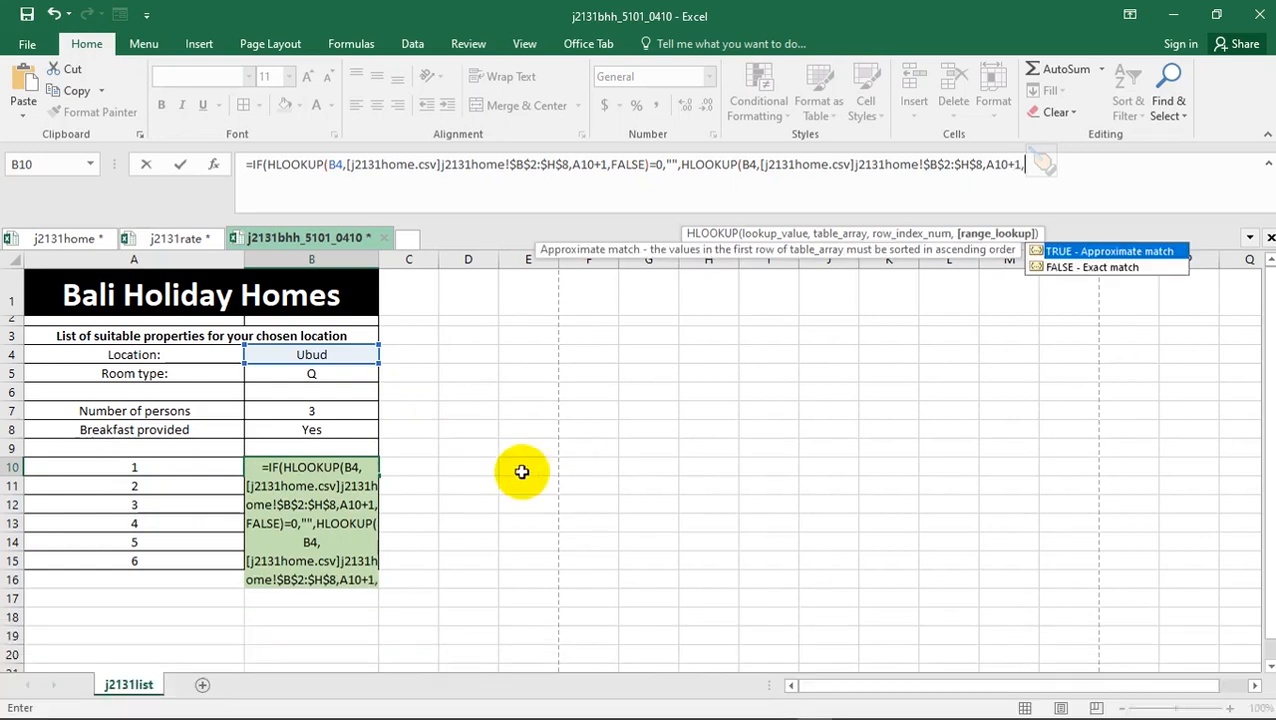
pyautogui.click(1108, 274)
pyautogui.doubleClick(1108, 270)
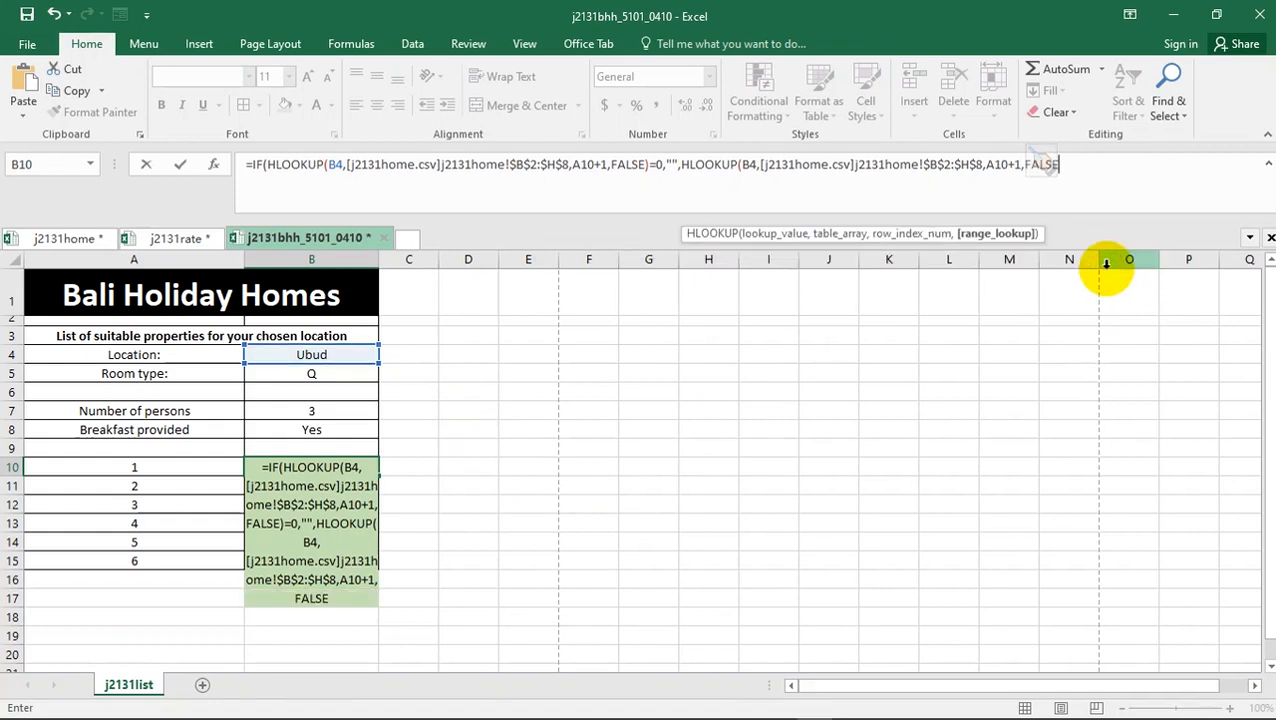
pyautogui.write(')')
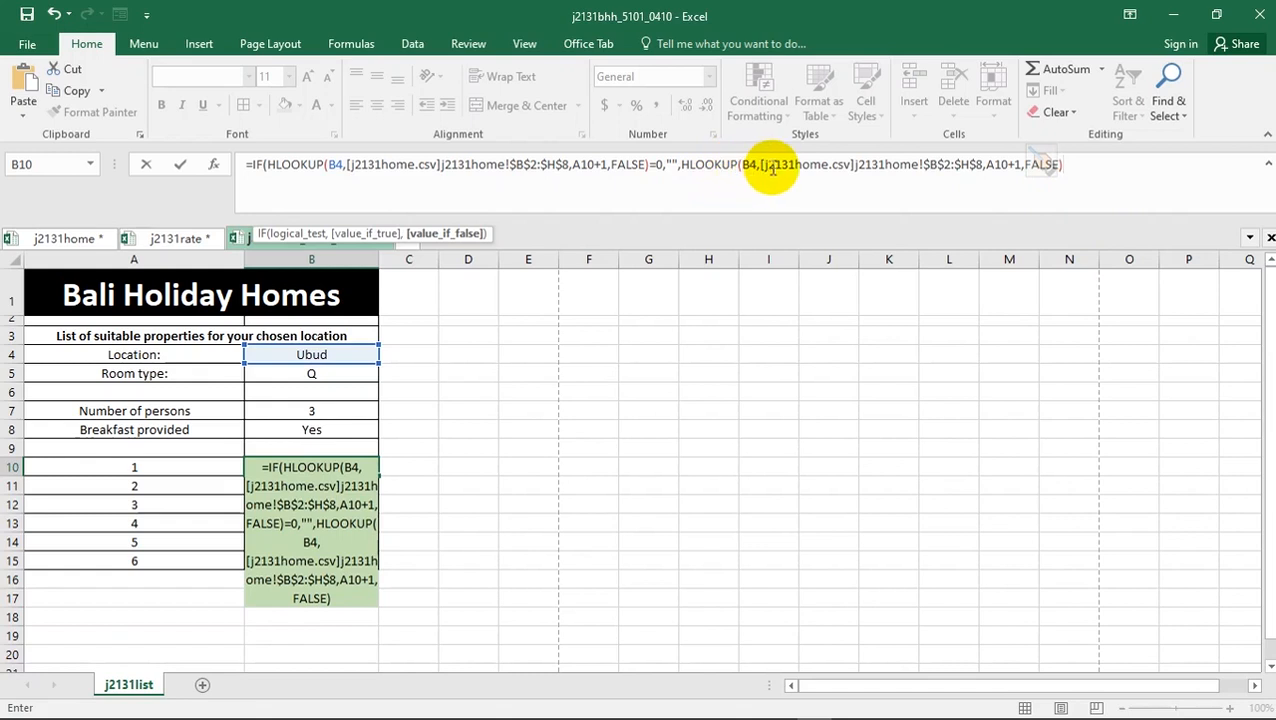
pyautogui.write(')')
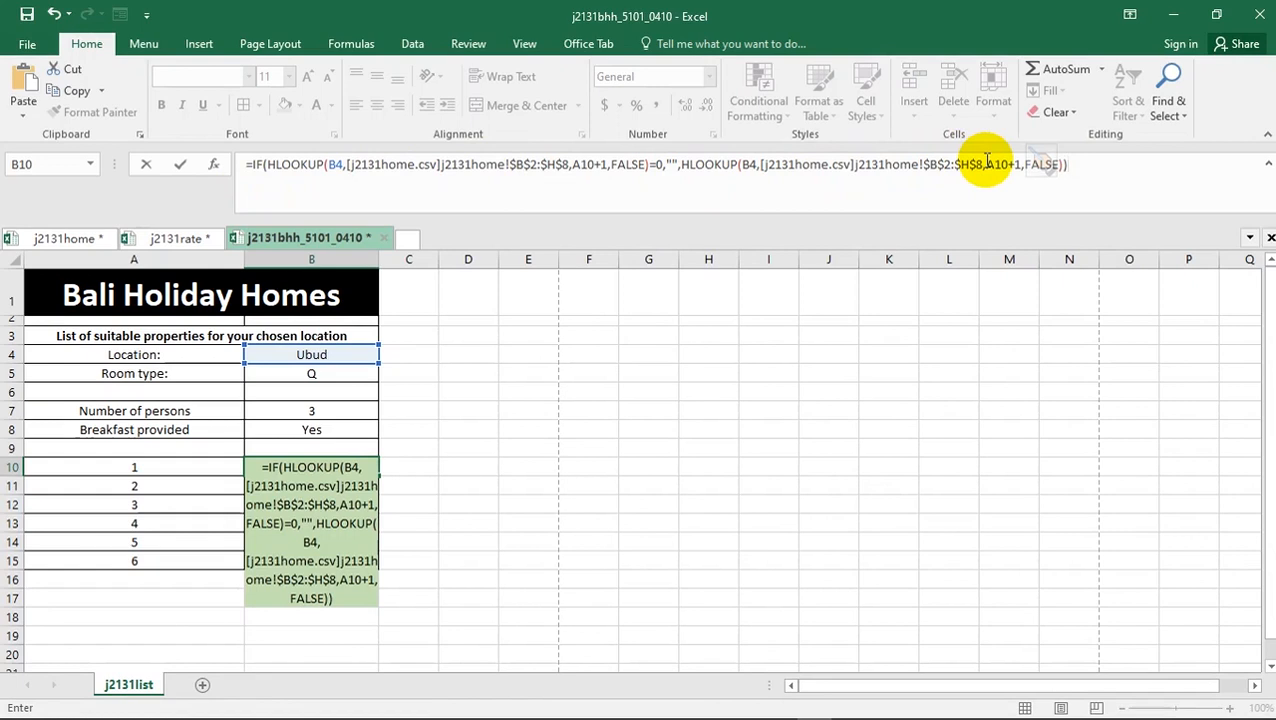
pyautogui.press('Return')
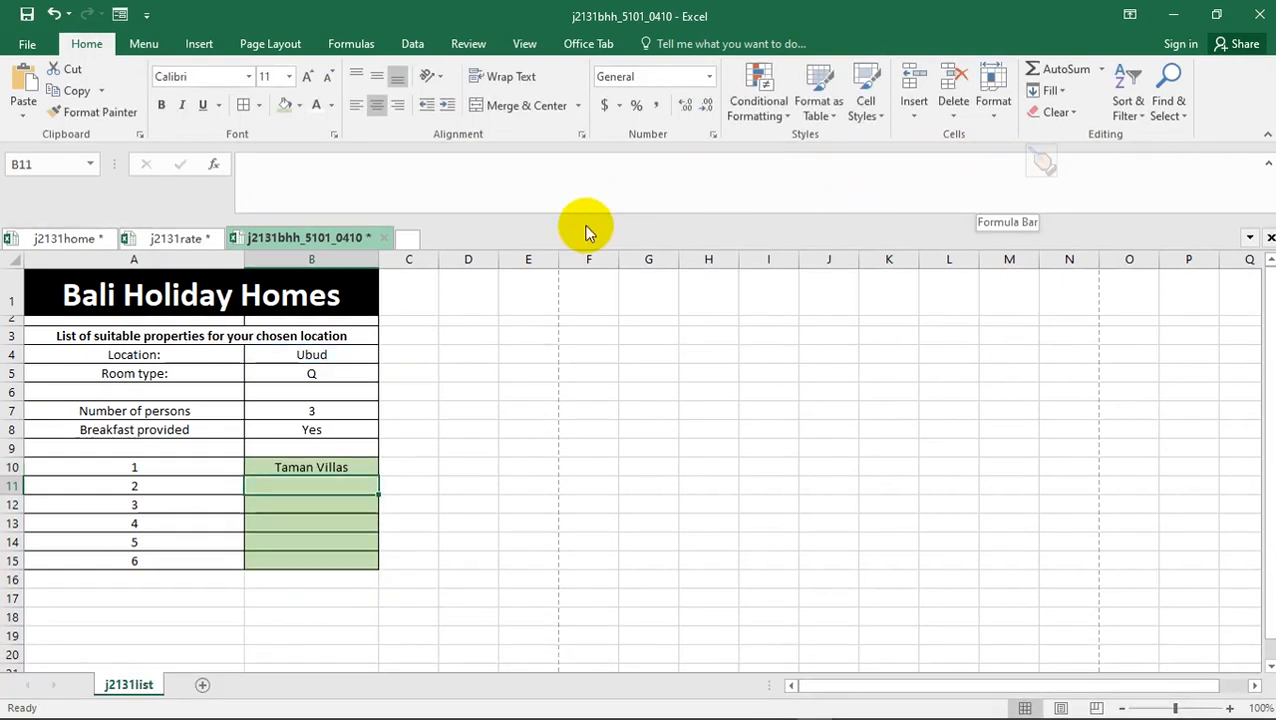
# - Compare B10 with the j2131home table and question paper, confirming Taman Villas heads the Ubud column
pyautogui.click(315, 462)
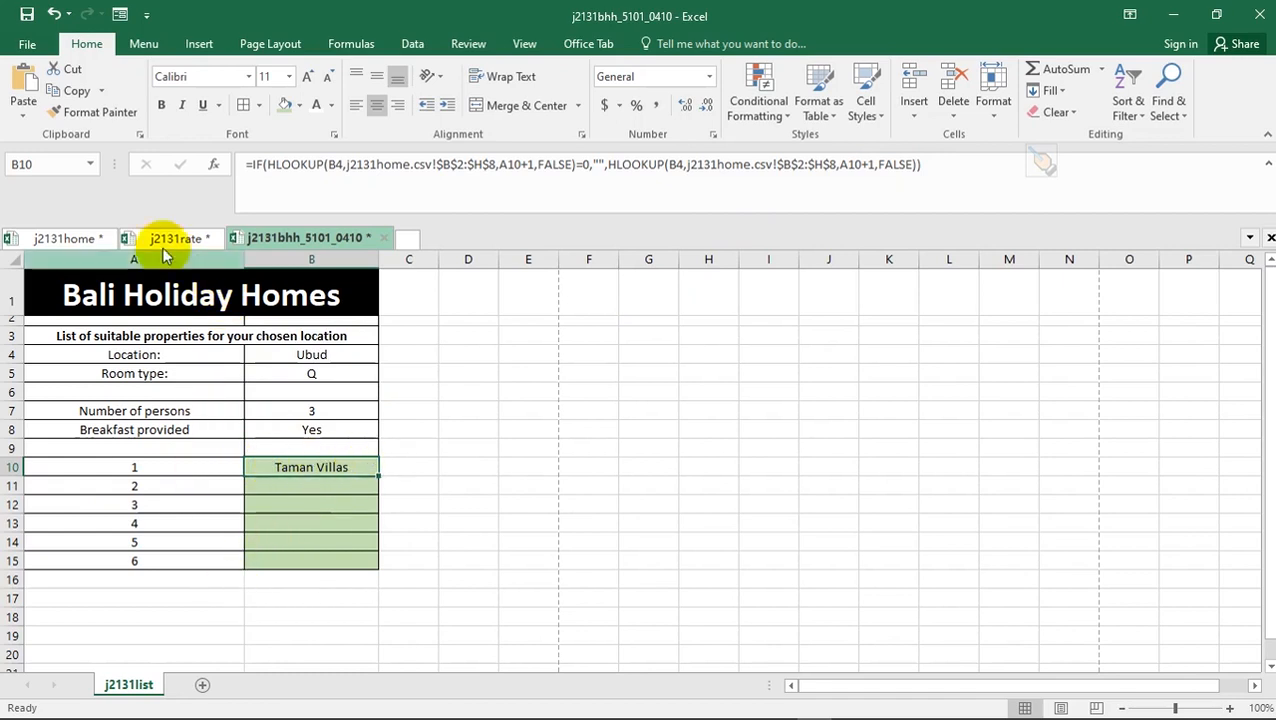
pyautogui.click(57, 245)
pyautogui.click(275, 318)
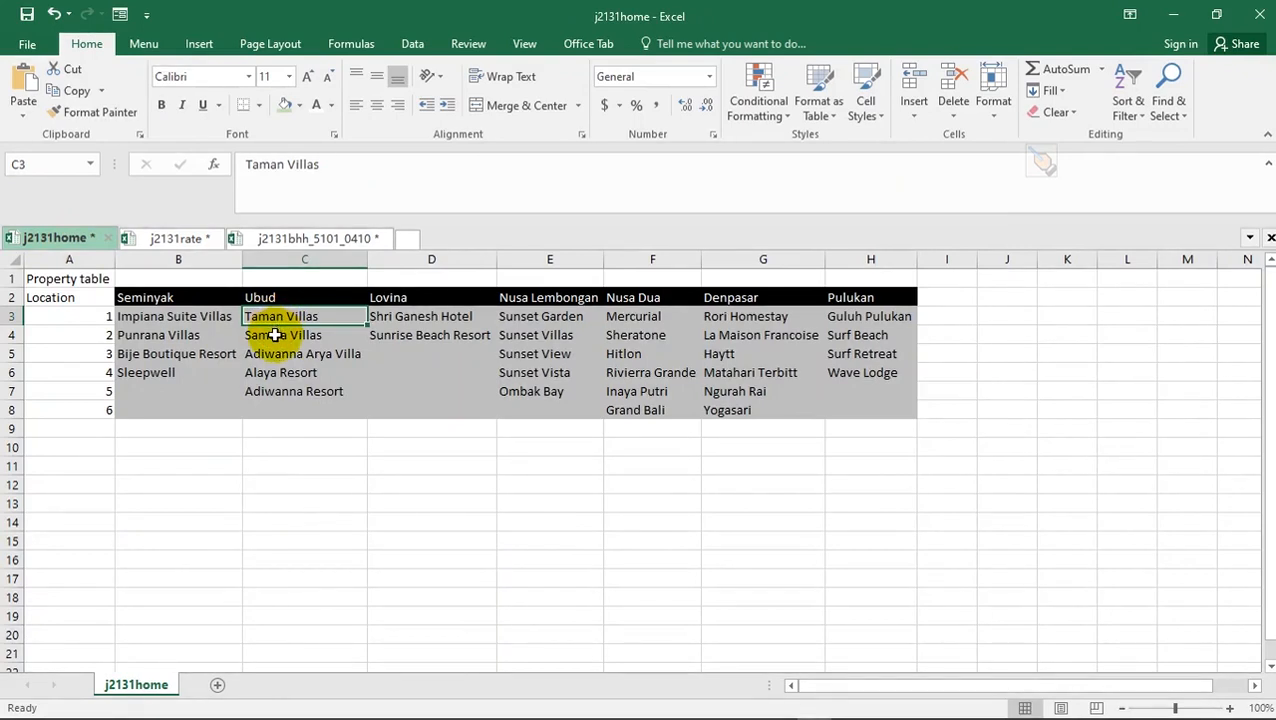
pyautogui.hotkey('alt', 'Tab')
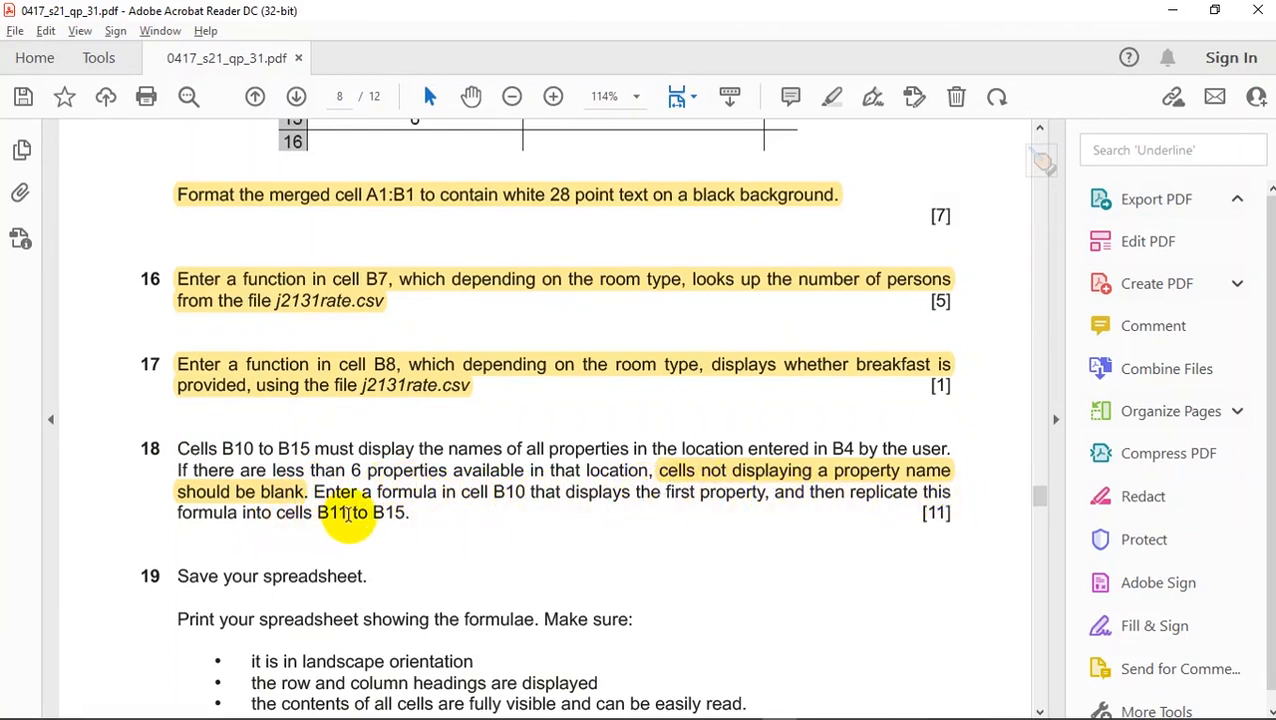
pyautogui.hotkey('alt', 'Tab')
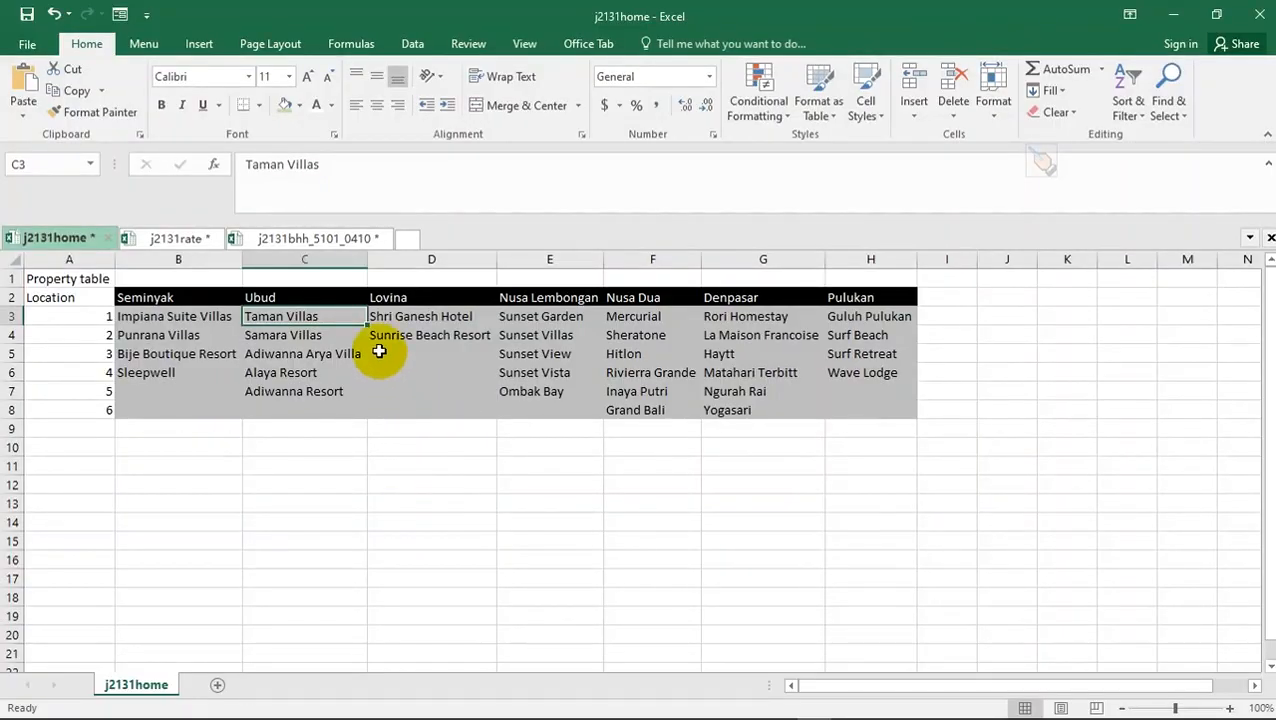
# - Fill B10's formula down to B15 and check each copy in B11:B15
pyautogui.click(332, 238)
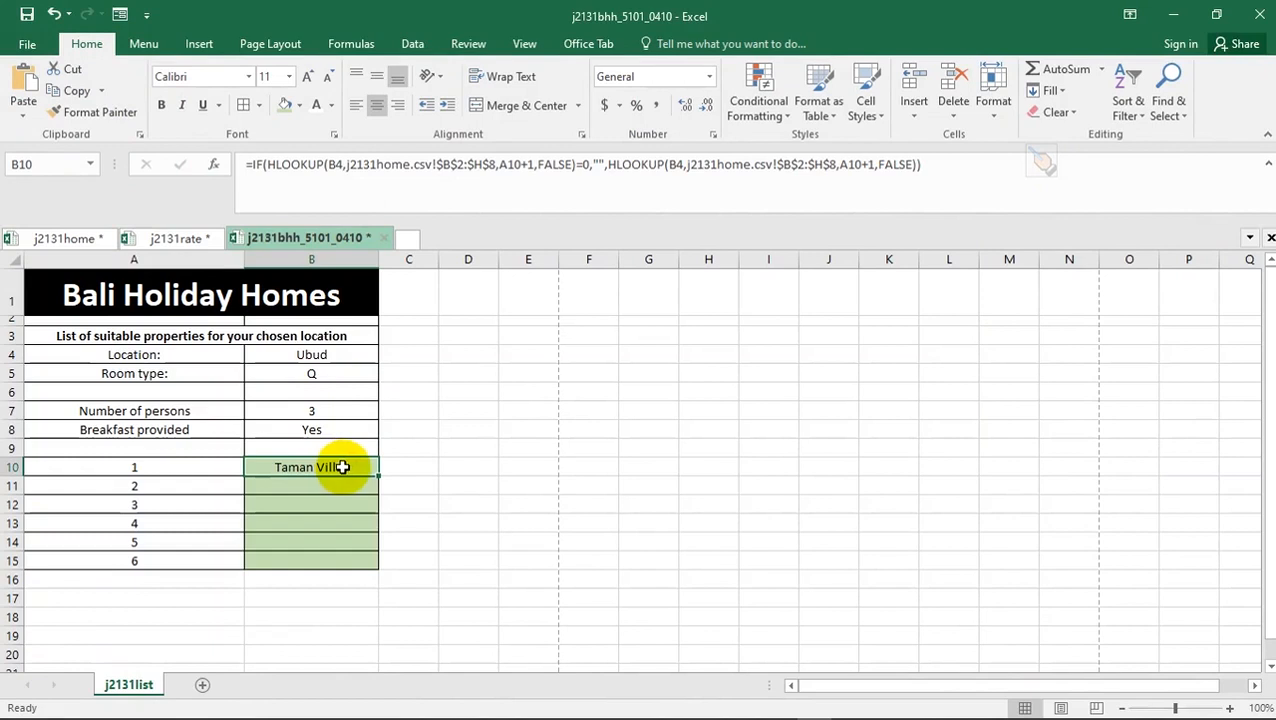
pyautogui.moveTo(380, 473); pyautogui.dragTo(378, 569)
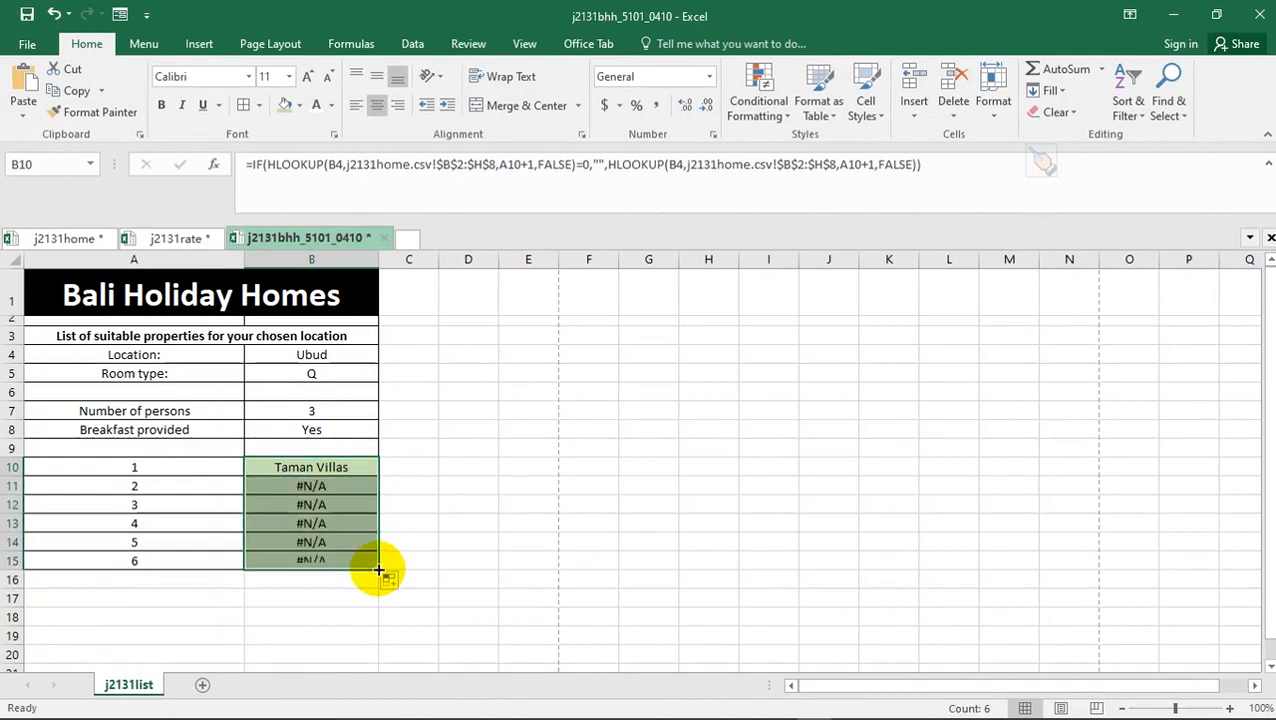
pyautogui.click(333, 488)
pyautogui.click(337, 508)
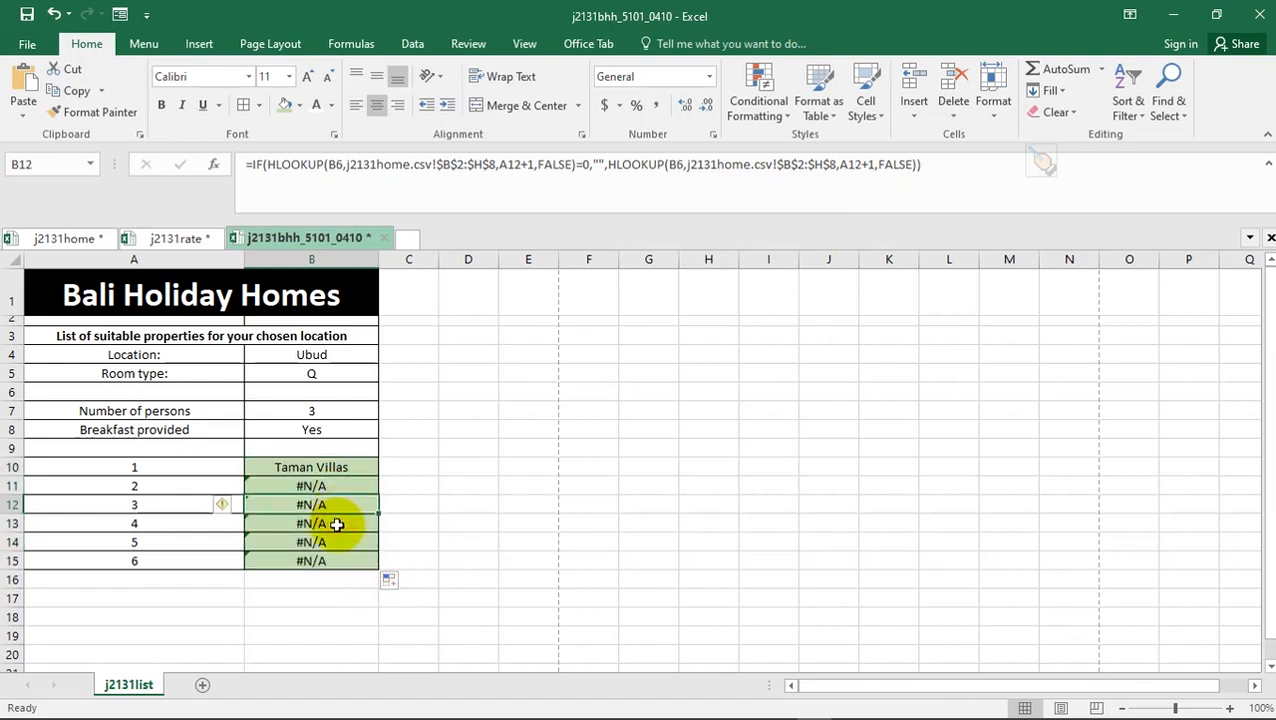
pyautogui.click(336, 525)
pyautogui.click(336, 541)
pyautogui.click(334, 565)
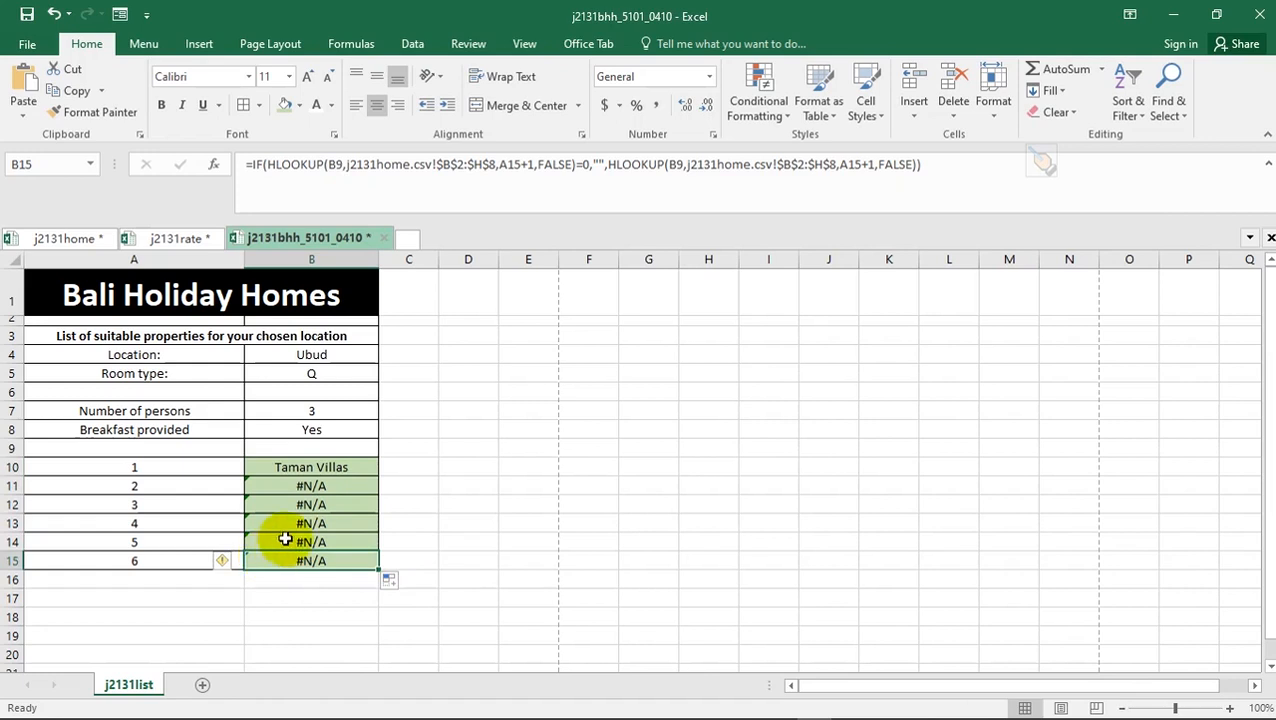
# - Re-examine the #N/A copies in B11:B14 and undo the fill-down, leaving B11:B15 empty
pyautogui.click(286, 540)
pyautogui.click(290, 522)
pyautogui.click(293, 505)
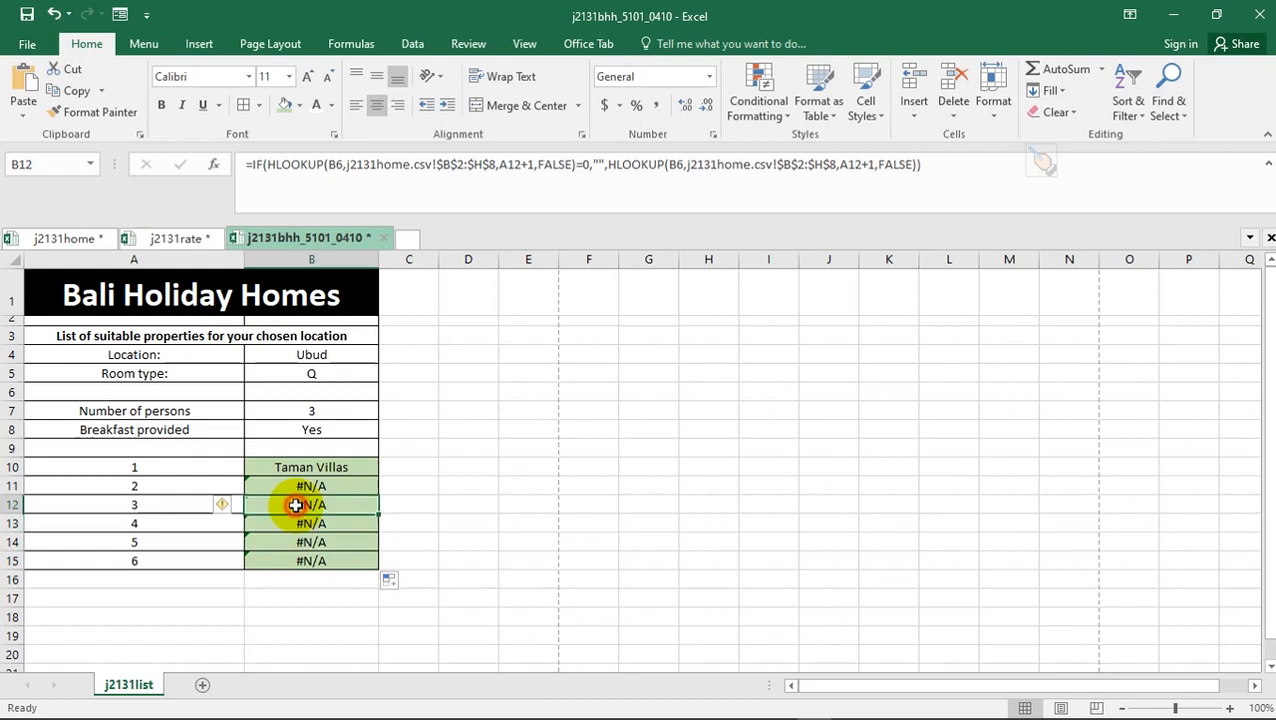
pyautogui.click(303, 485)
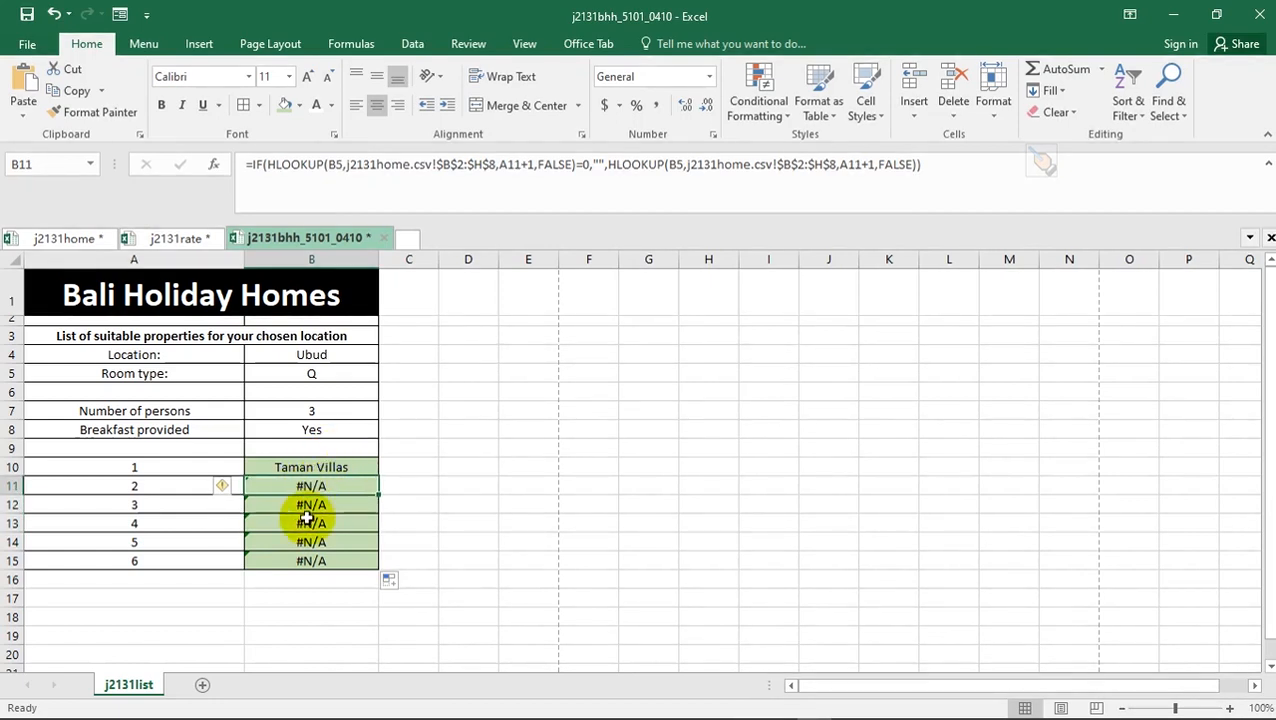
pyautogui.hotkey('ctrl', 'z')
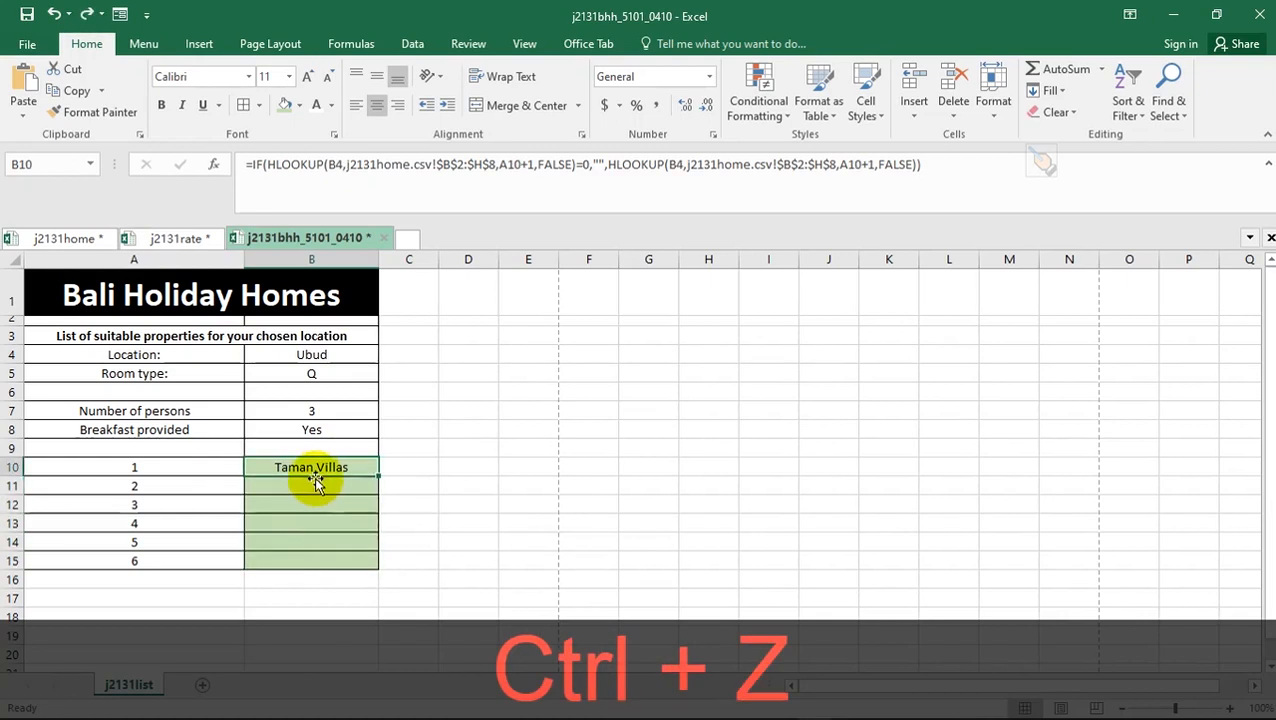
# - Trial-copy B10's formula into B11, see #N/A, undo it, and reopen B10's formula
pyautogui.click(953, 168)
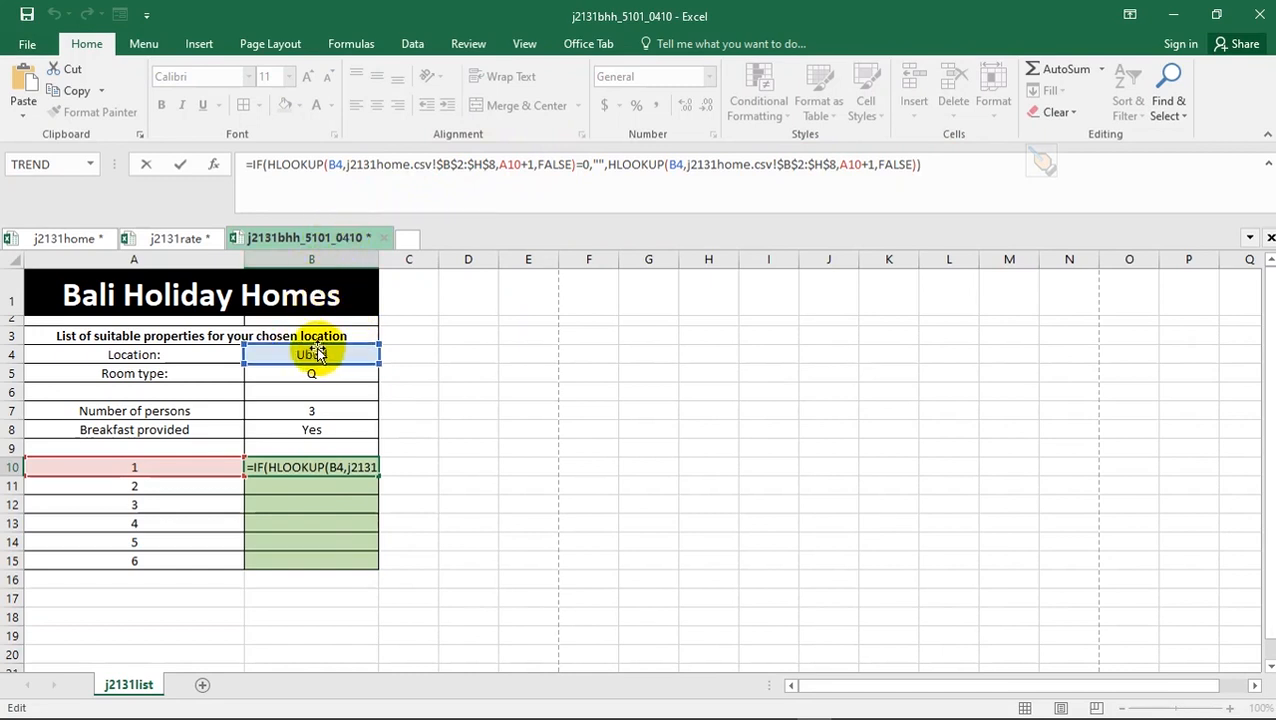
pyautogui.press('Escape')
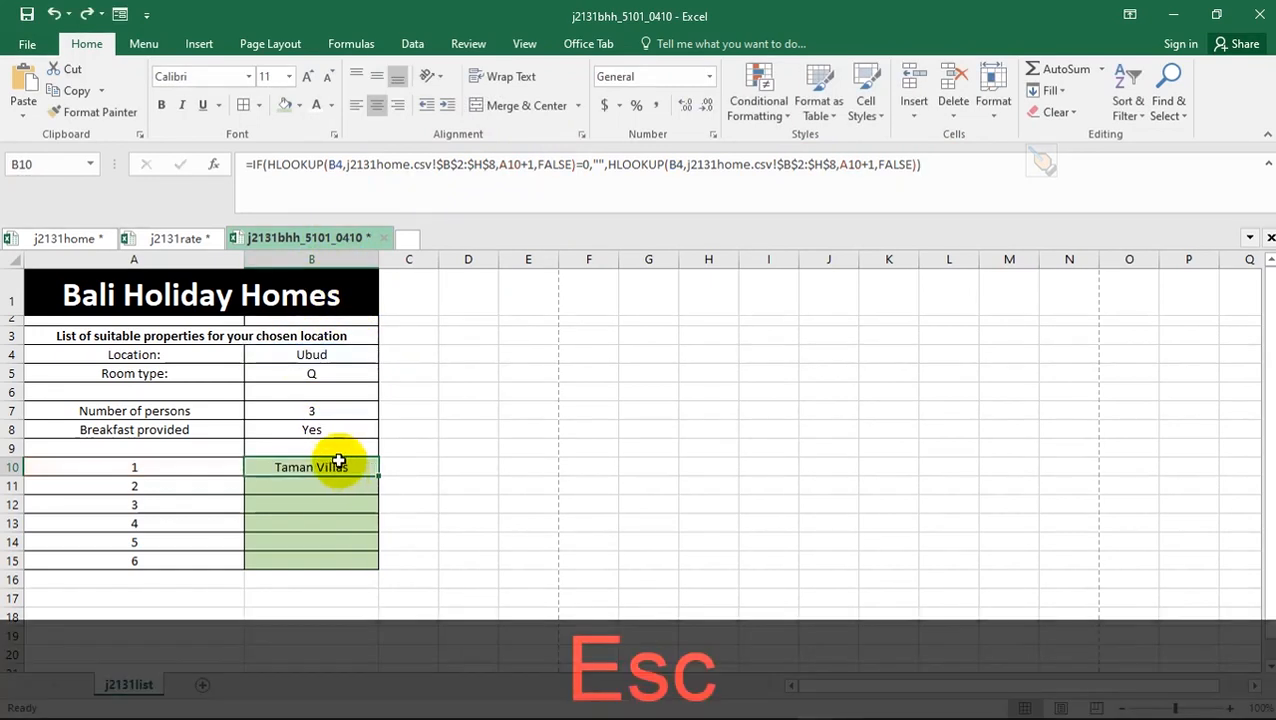
pyautogui.moveTo(379, 478); pyautogui.dragTo(370, 495)
pyautogui.click(340, 480)
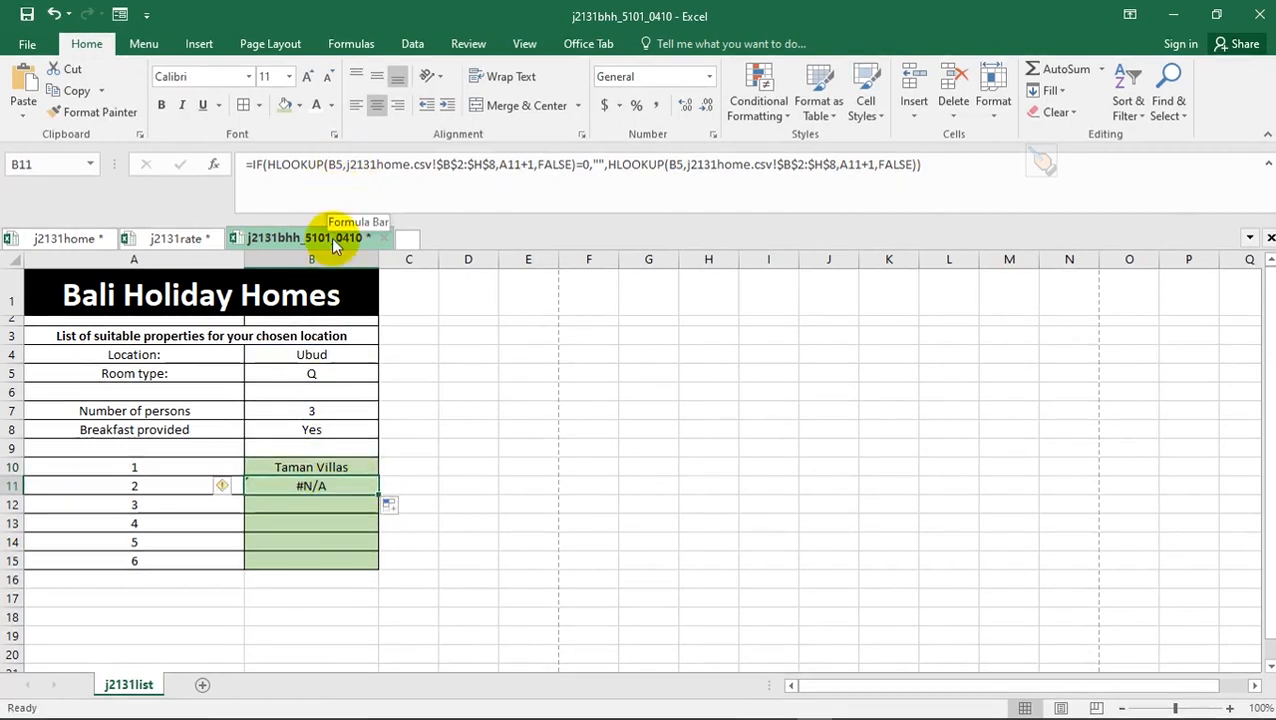
pyautogui.click(336, 374)
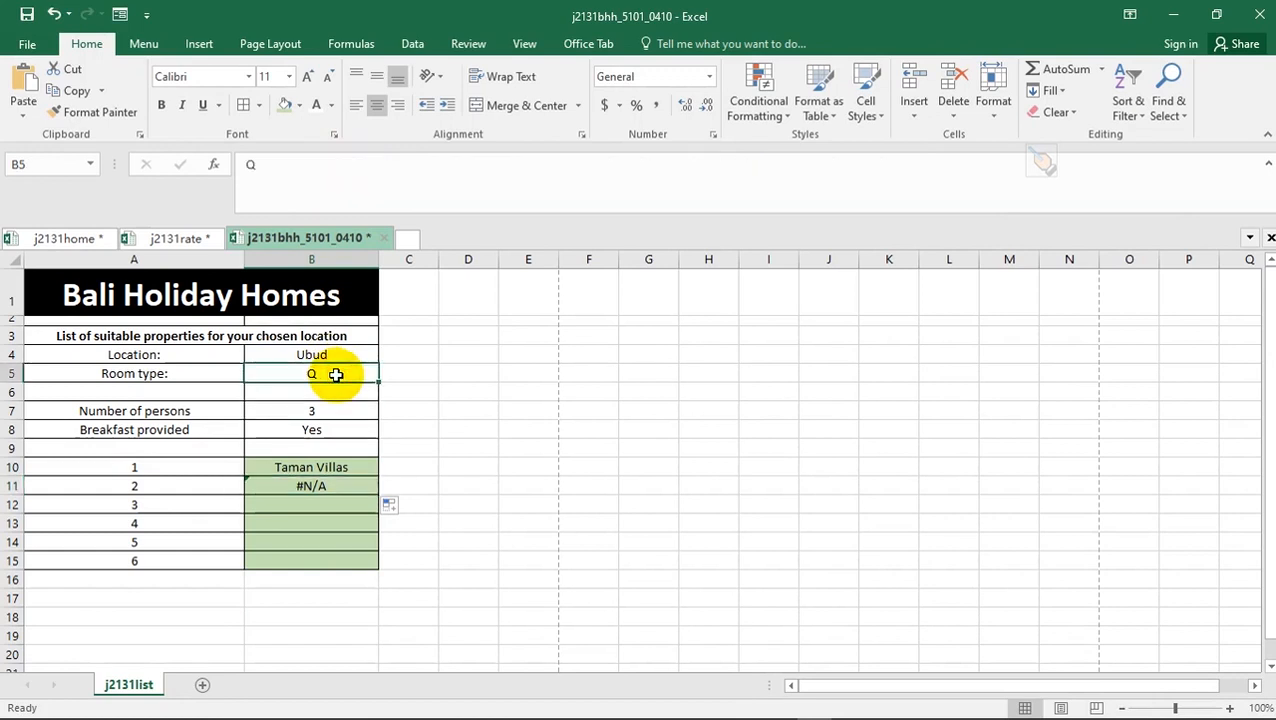
pyautogui.click(330, 354)
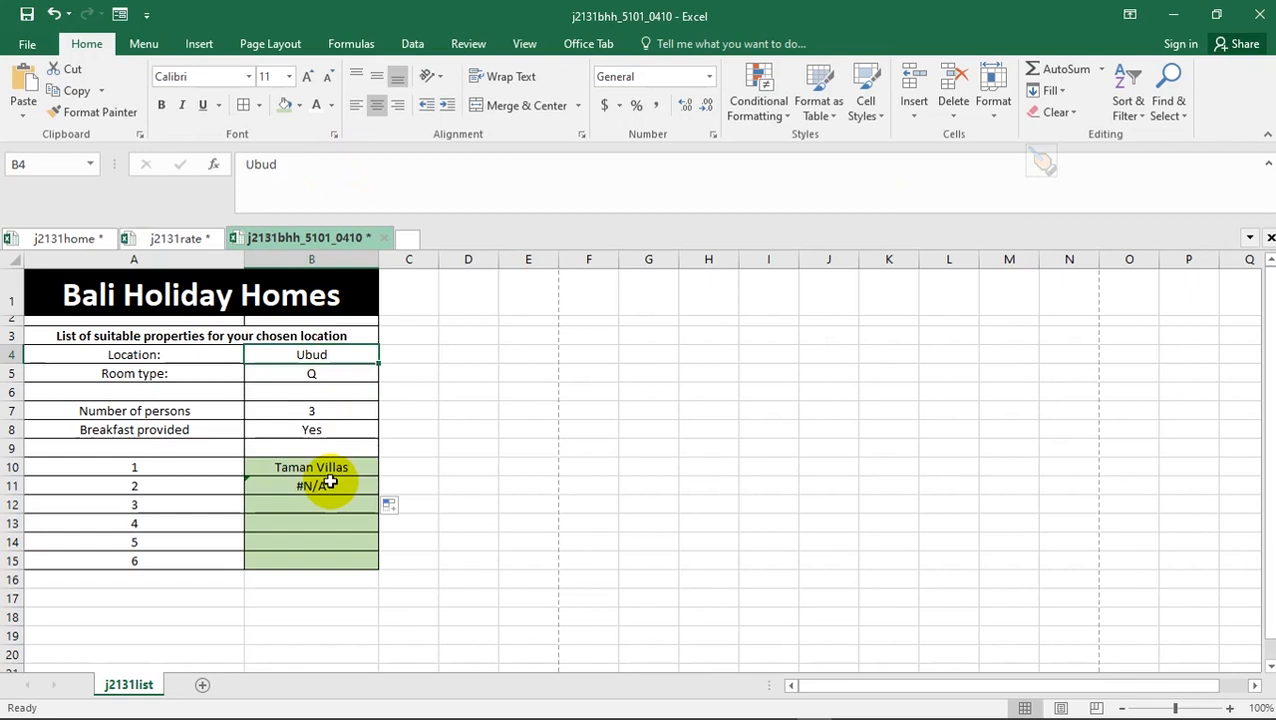
pyautogui.hotkey('ctrl', 'z')
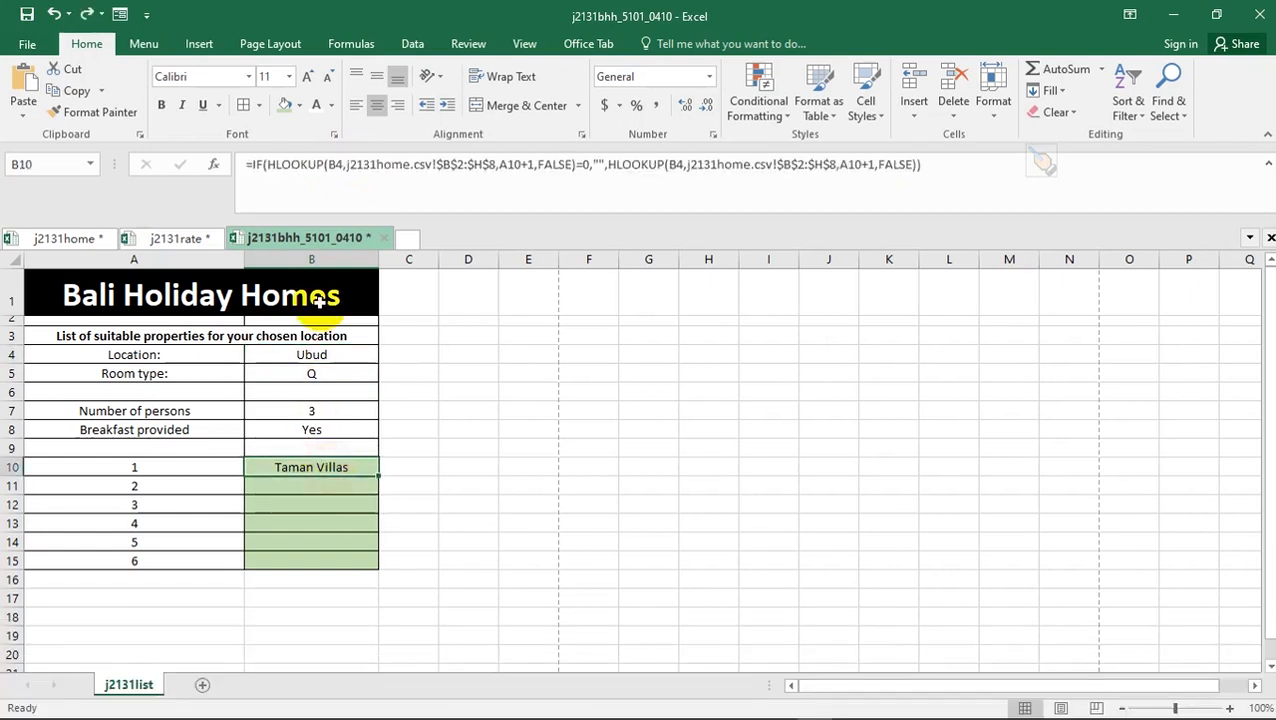
pyautogui.click(341, 166)
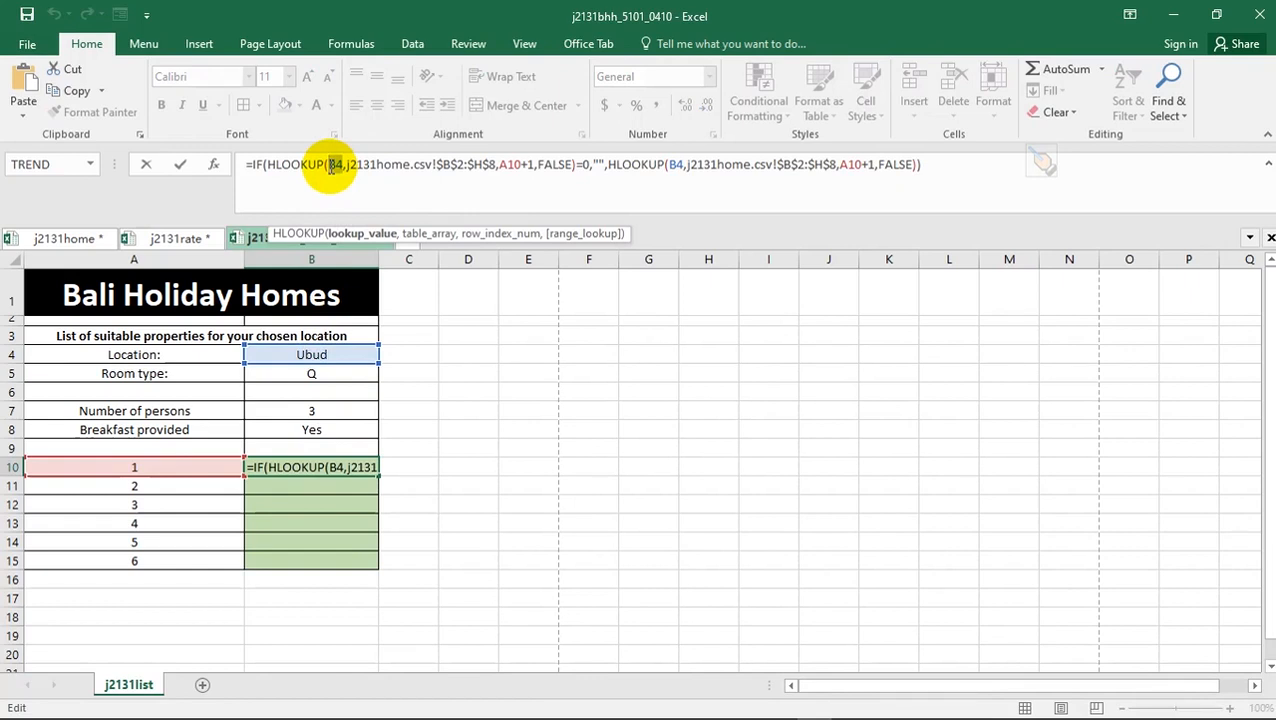
# - Change both B4 references in B10's HLOOKUPs to absolute $B$4 and confirm the formula
pyautogui.press('F4')
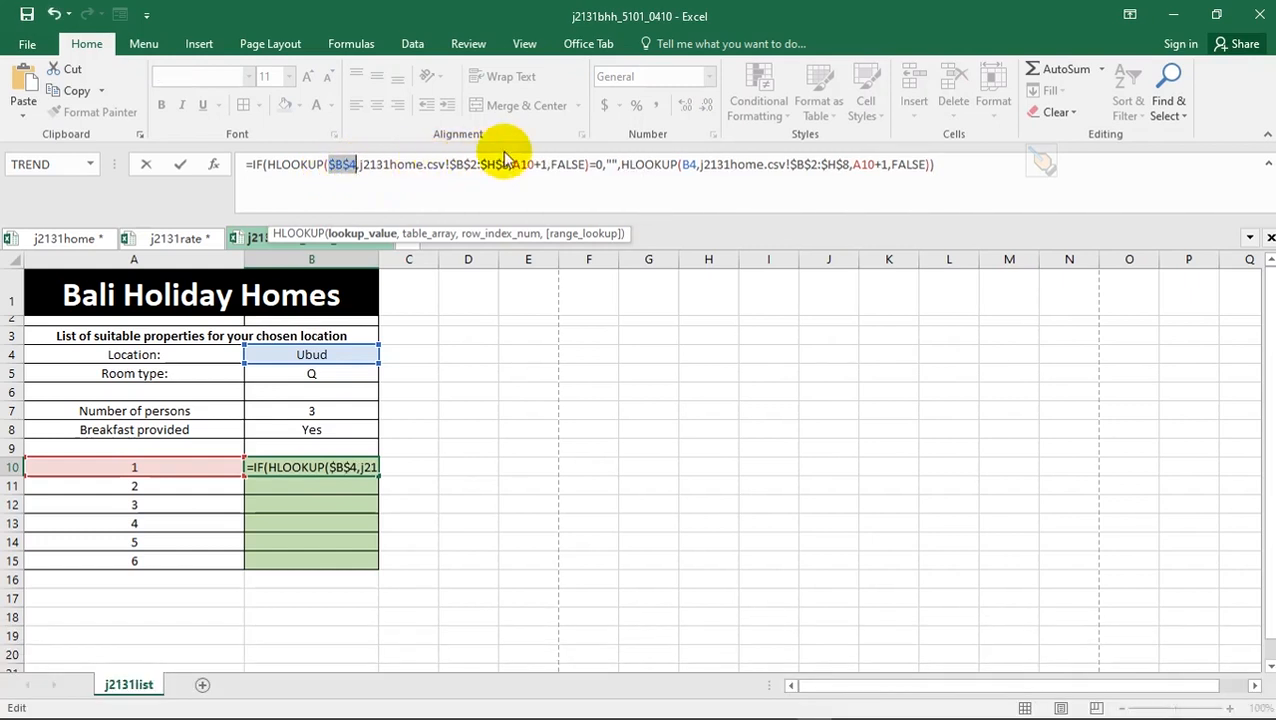
pyautogui.doubleClick(690, 165)
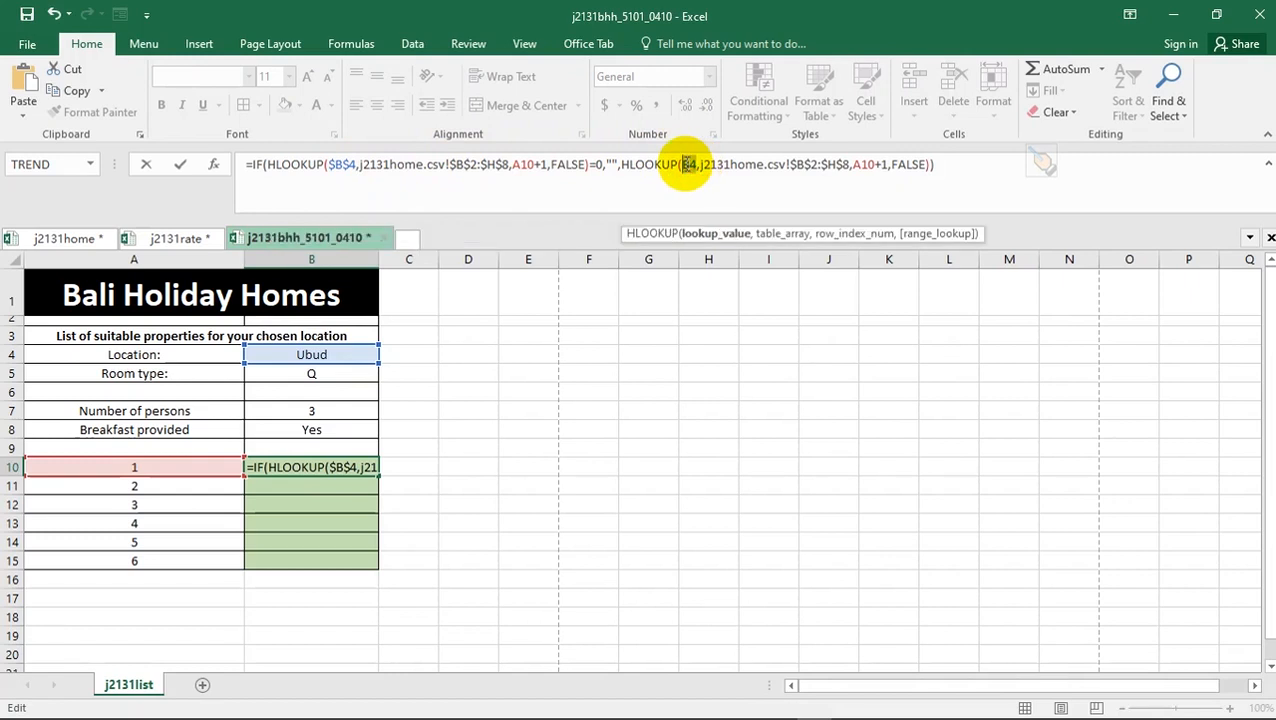
pyautogui.press('F4')
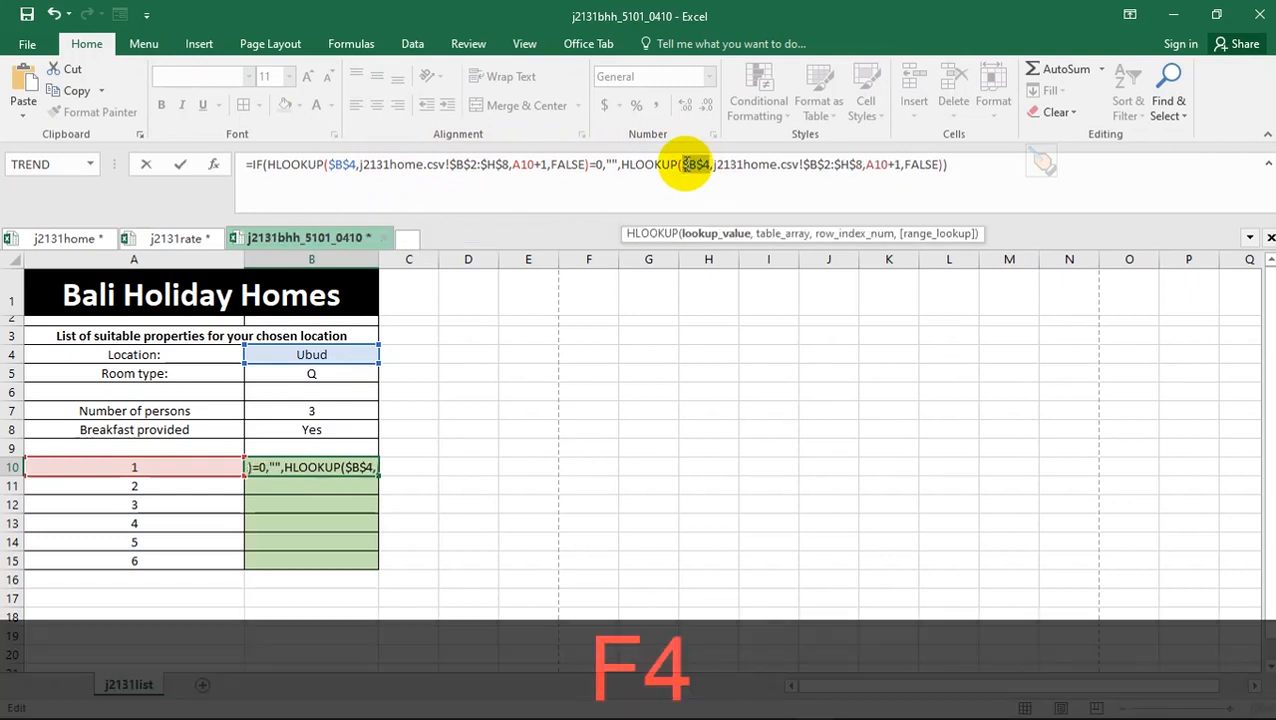
pyautogui.press('Return')
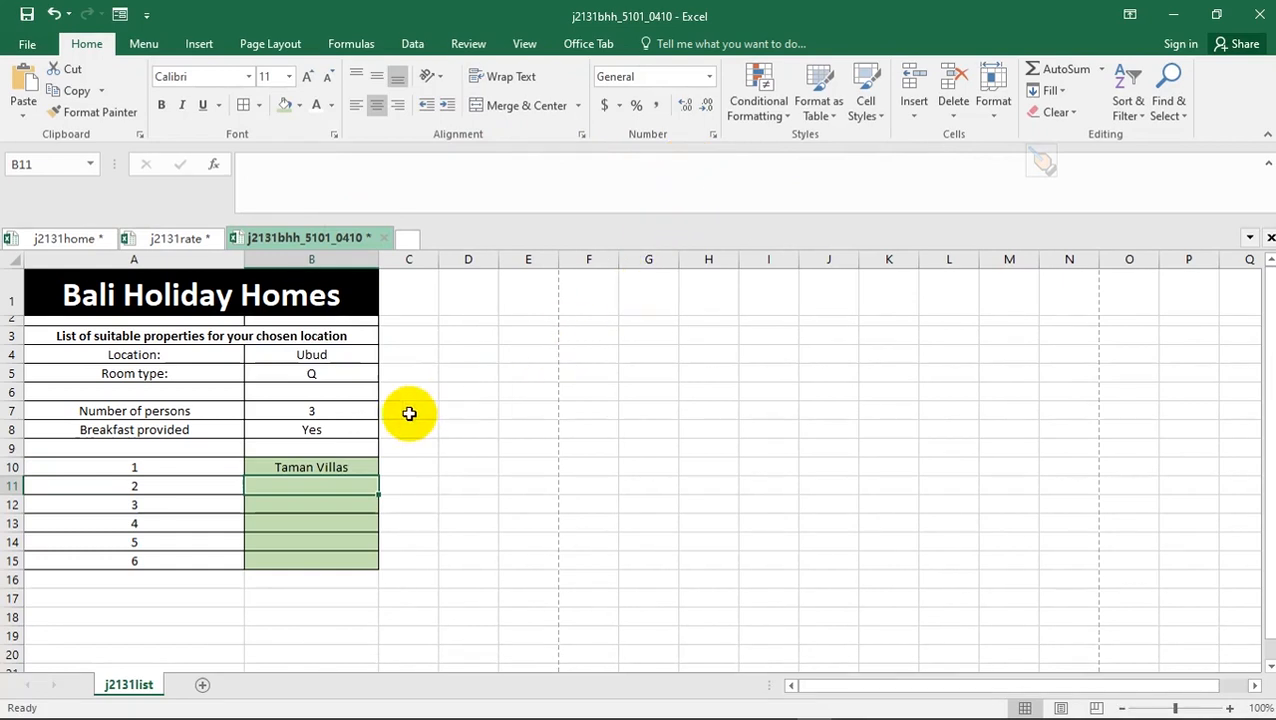
pyautogui.click(343, 467)
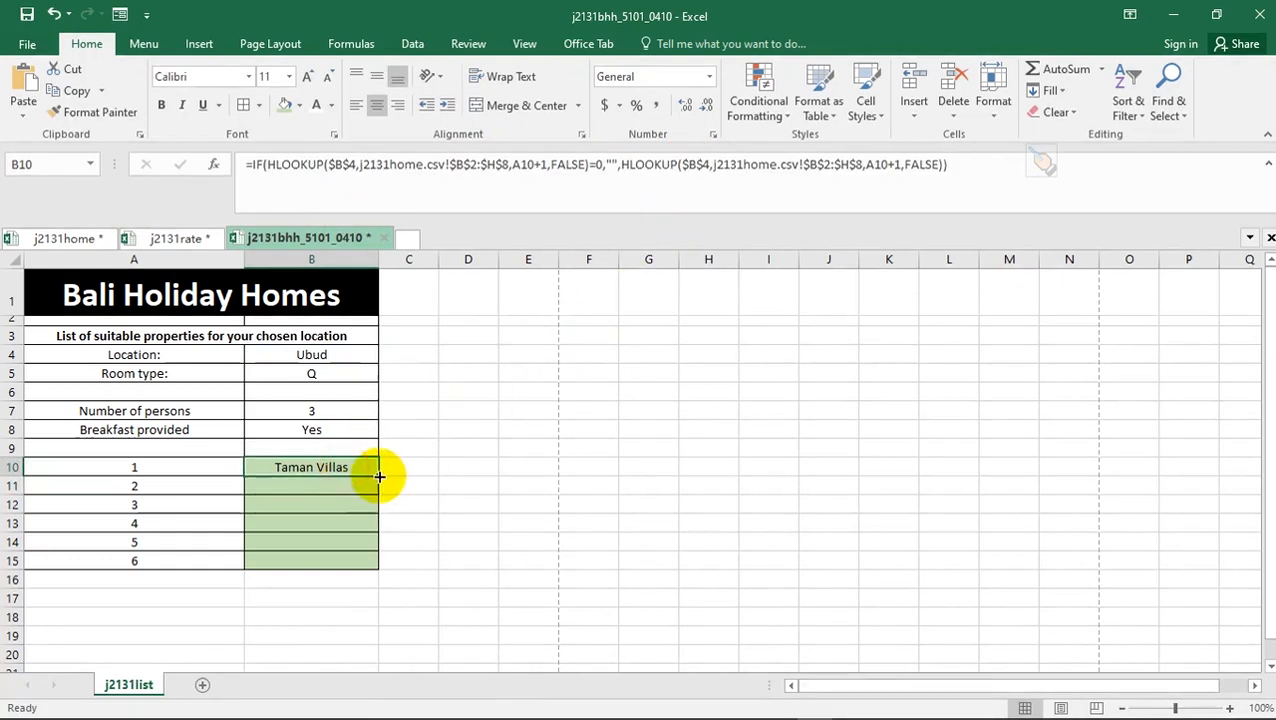
# - Fill B10's formula down to B15, listing Samara Villas through Adiwanna Resort, with B15 blank
pyautogui.doubleClick(379, 477)
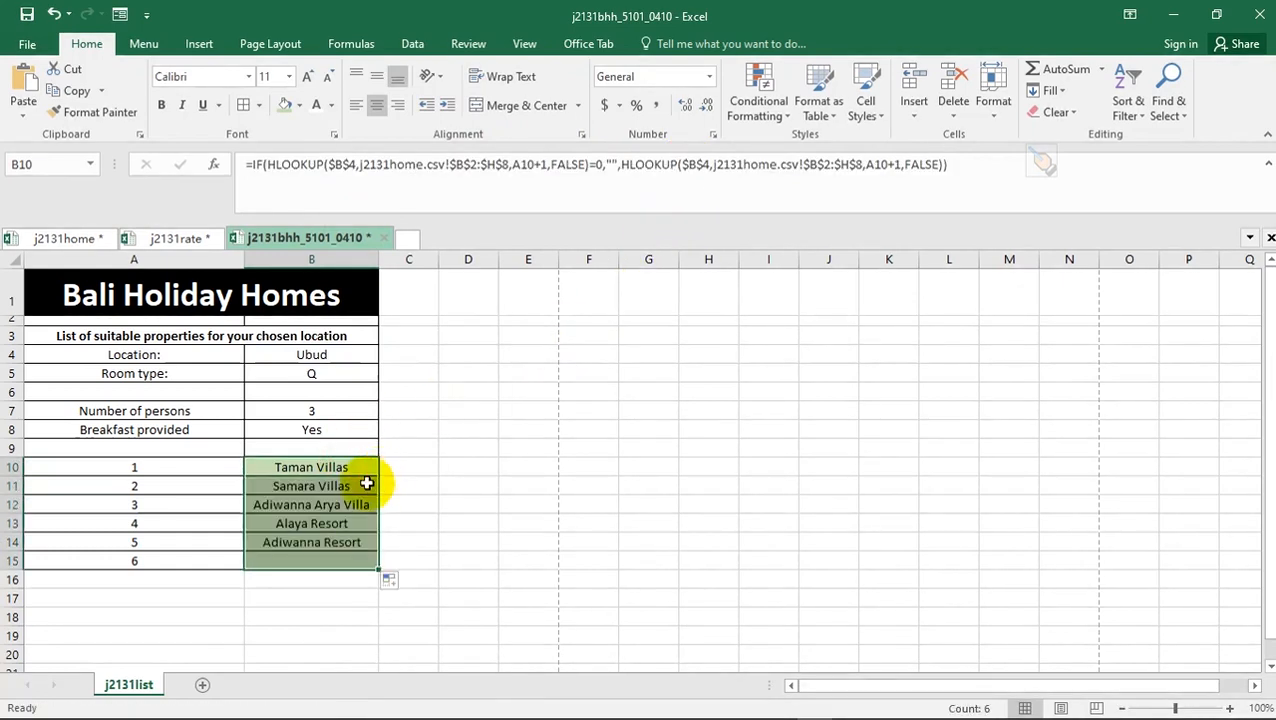
pyautogui.click(318, 526)
pyautogui.click(320, 545)
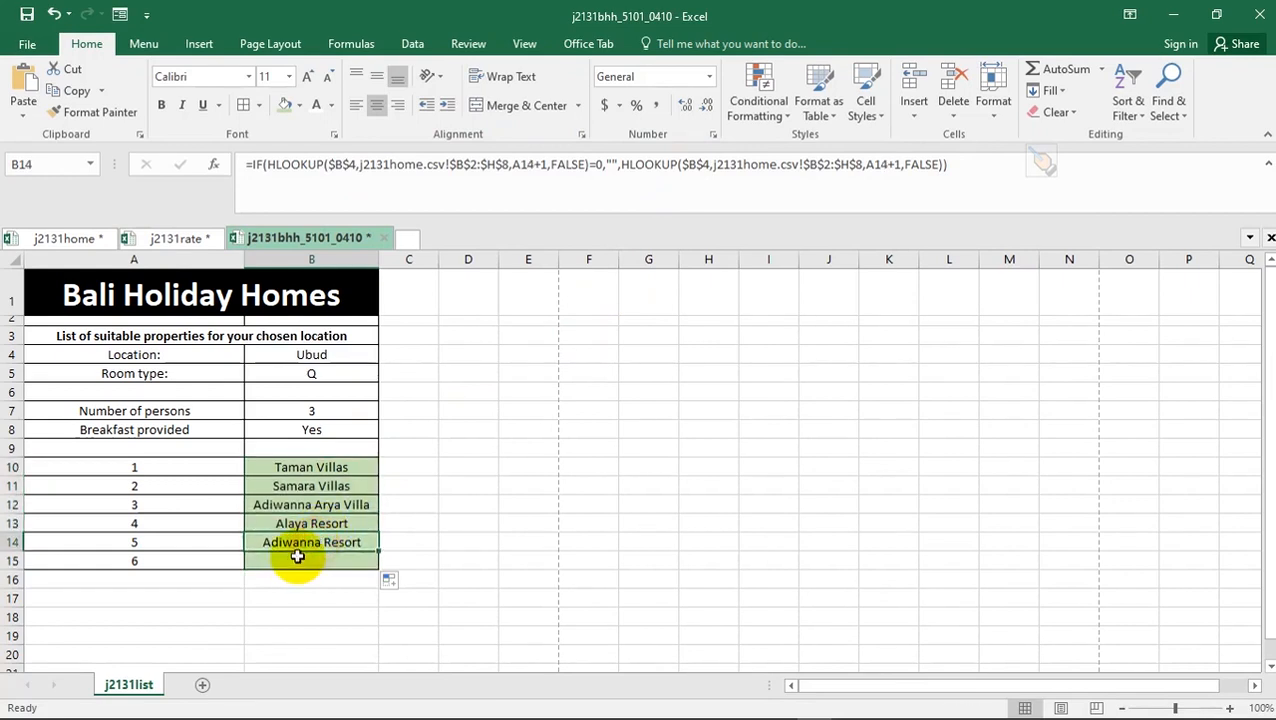
pyautogui.click(284, 359)
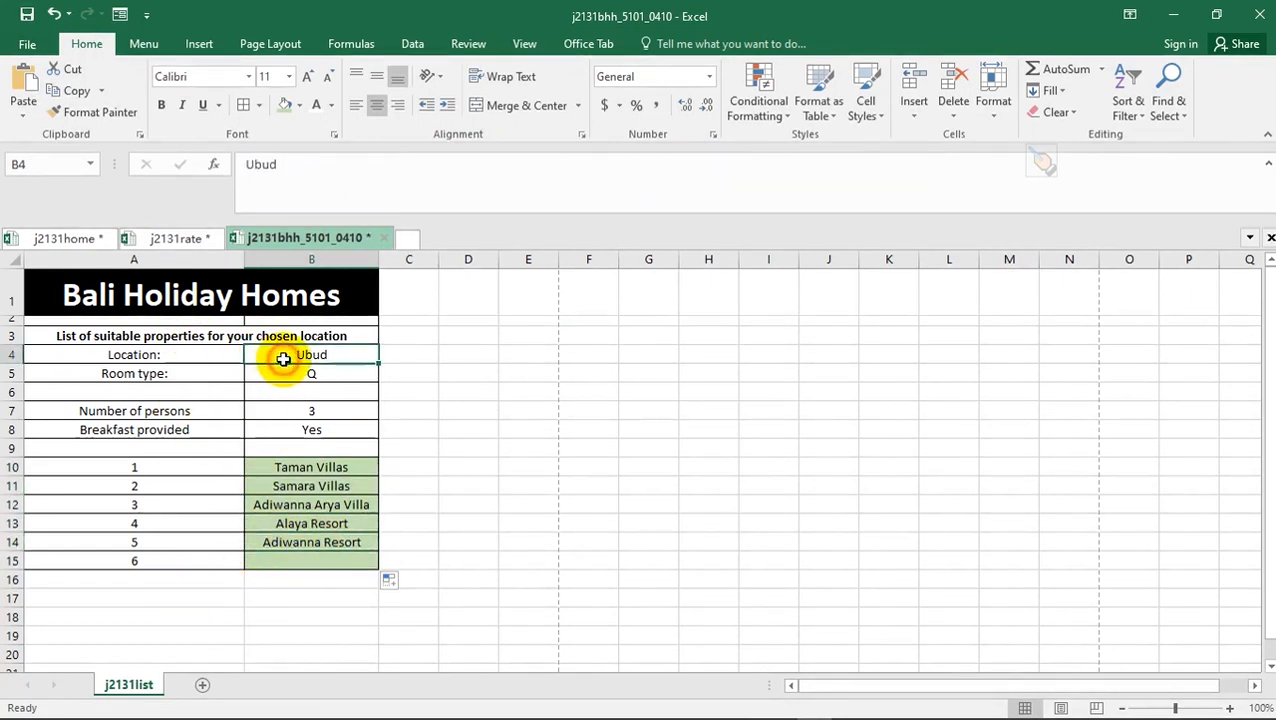
pyautogui.click(290, 560)
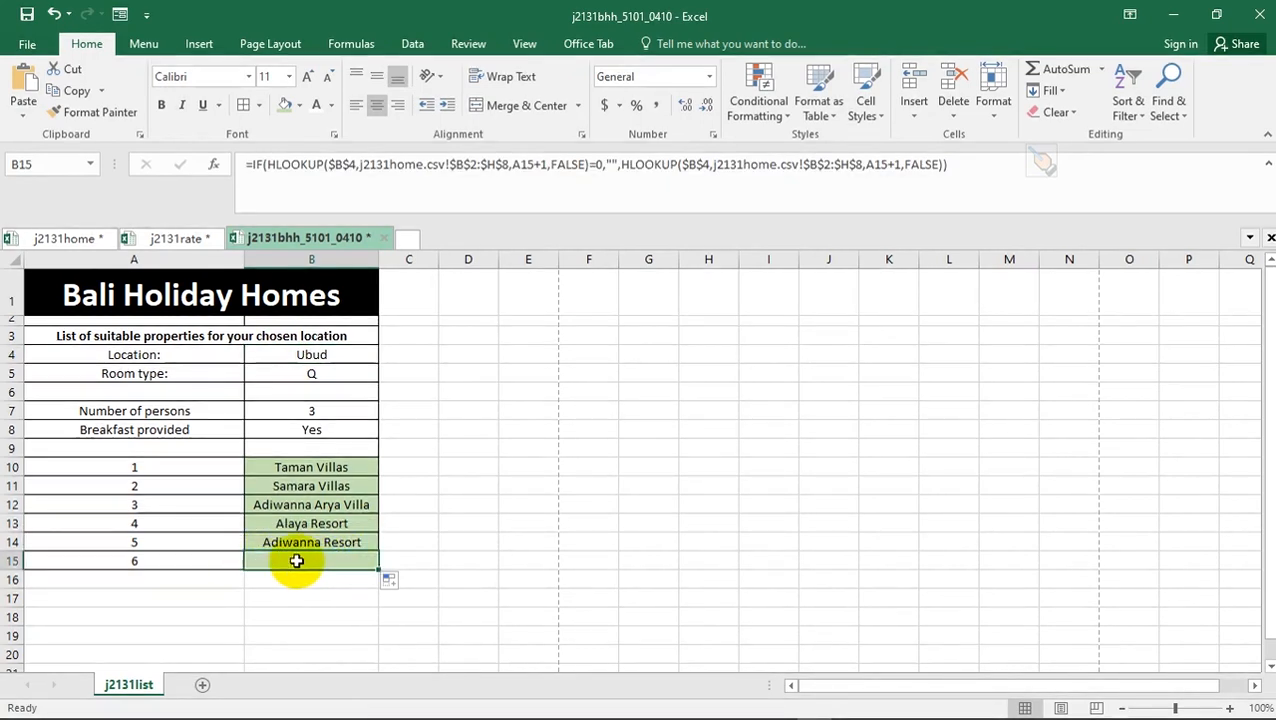
# - Start typing "Property not Found" into B15's formula, then discard that edit
pyautogui.click(609, 163)
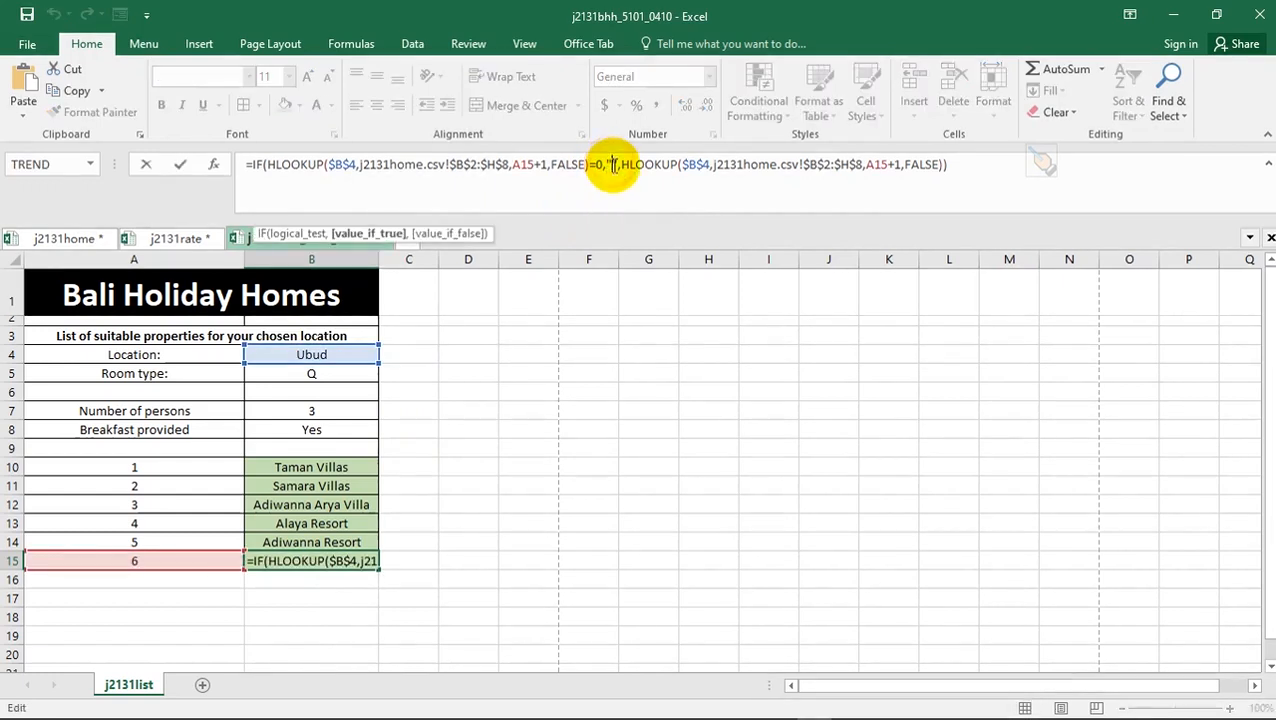
pyautogui.press('capslock')
pyautogui.write('""Proper')
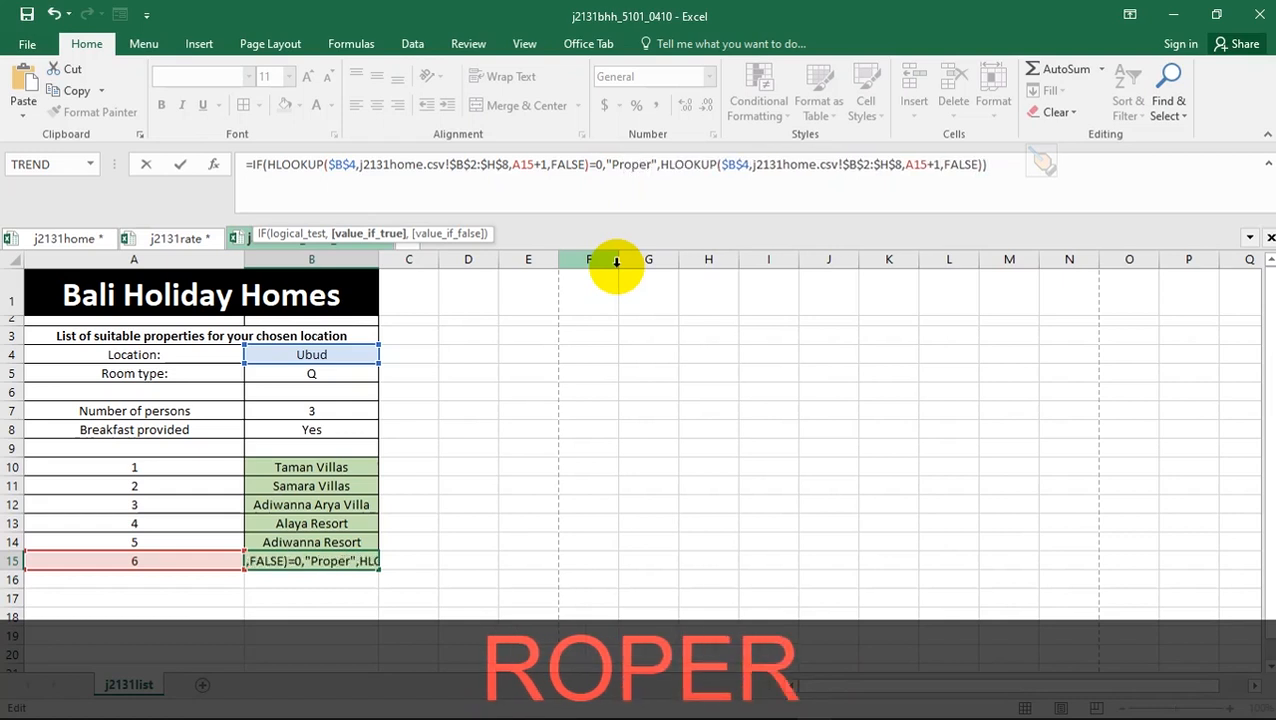
pyautogui.write('ty n')
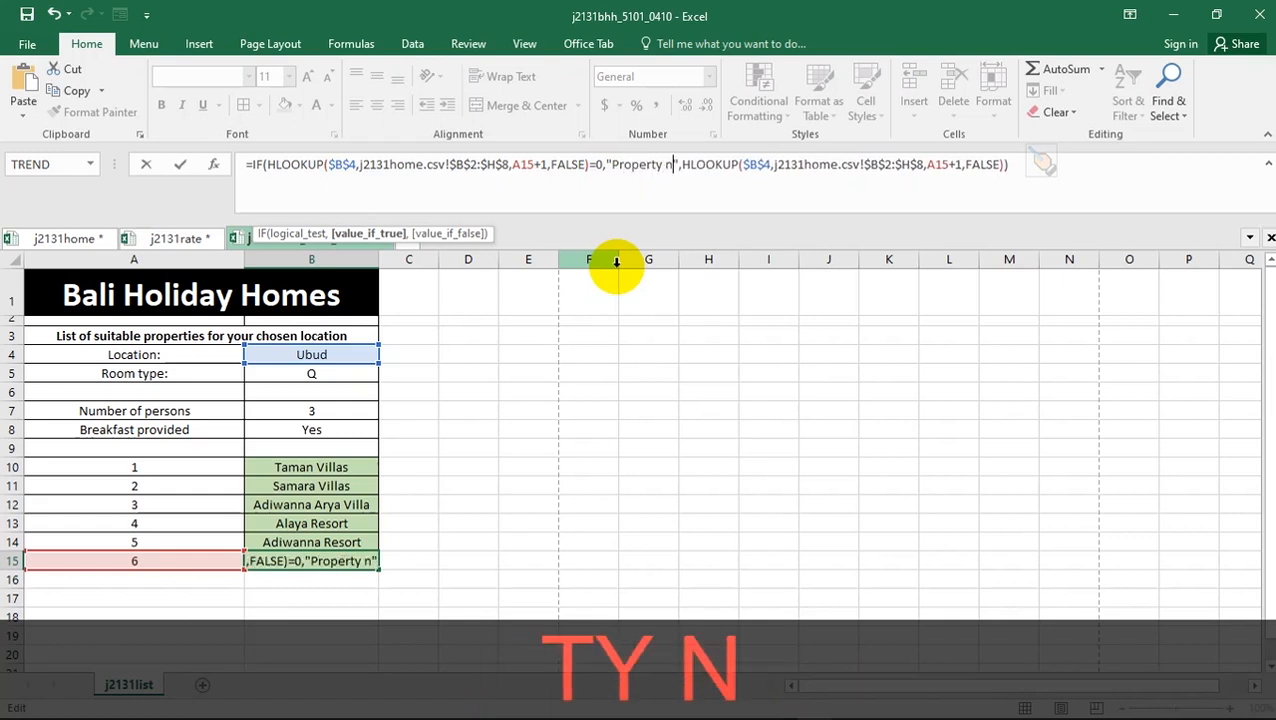
pyautogui.write('ot Foun')
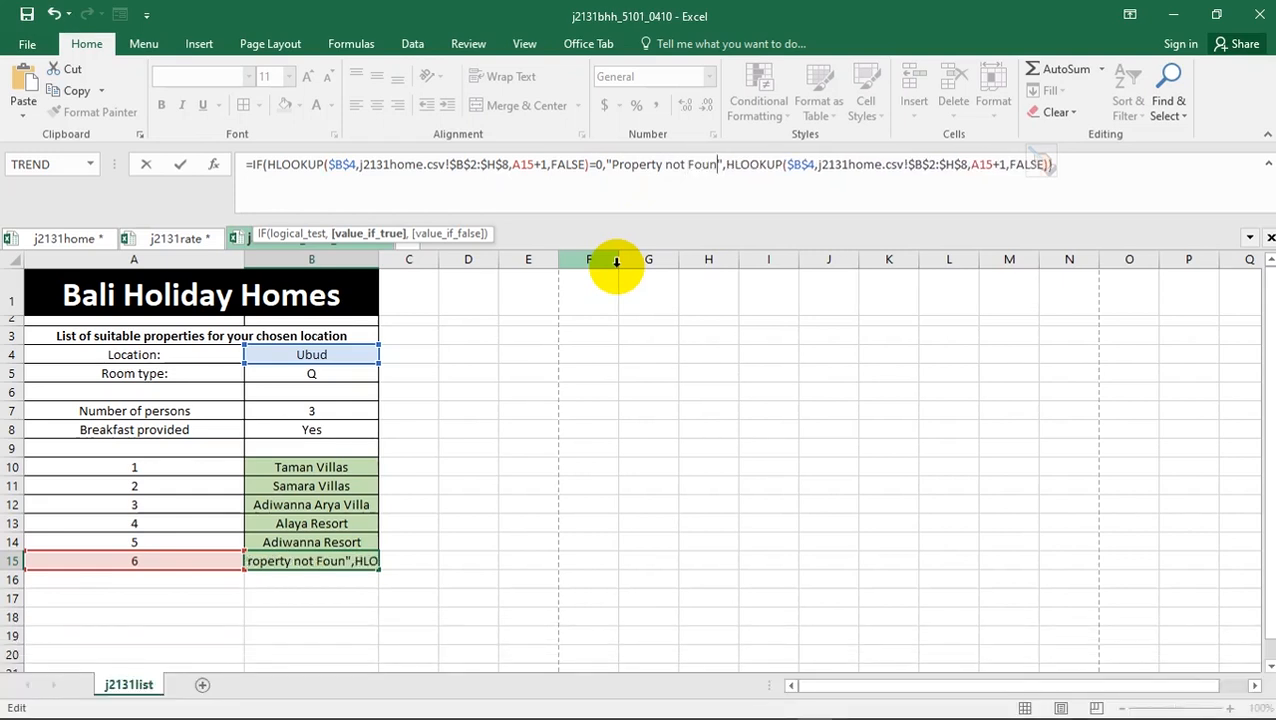
pyautogui.press('Escape')
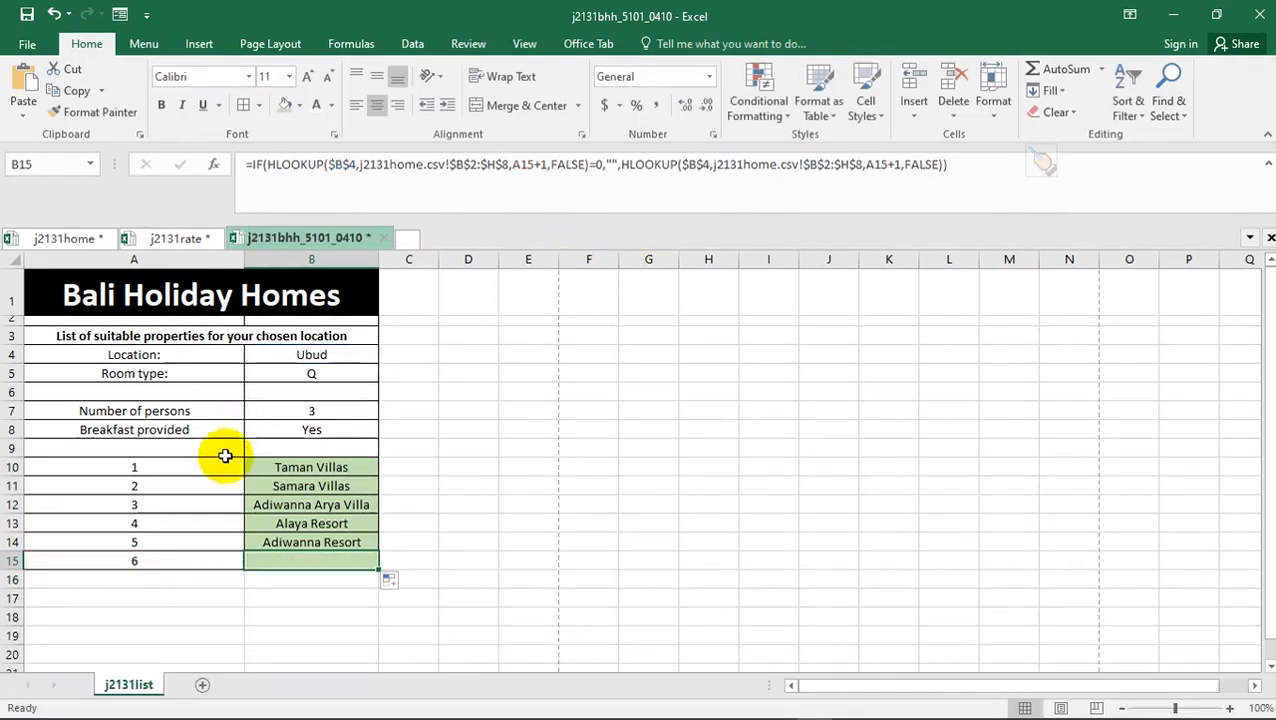
# - Replace B10's empty "" result with "Property not Found" and fill it down to B15
pyautogui.click(277, 465)
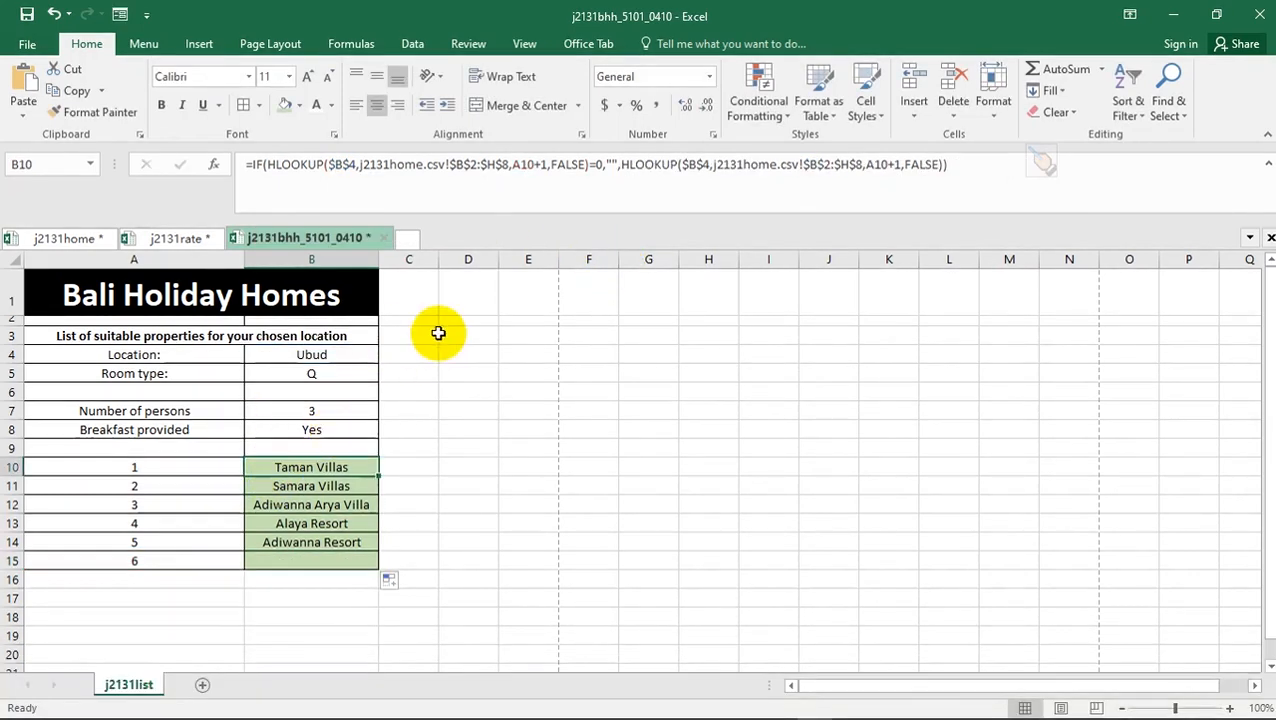
pyautogui.click(610, 162)
pyautogui.write('Proper')
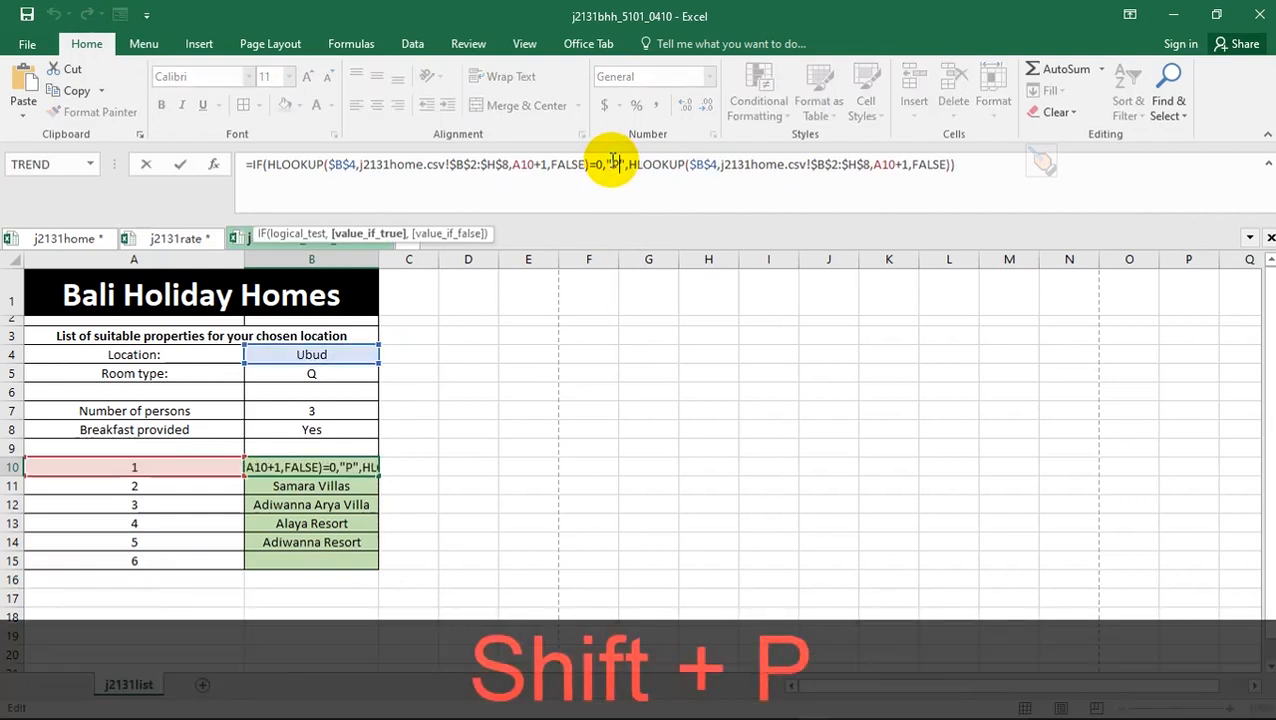
pyautogui.write('ty')
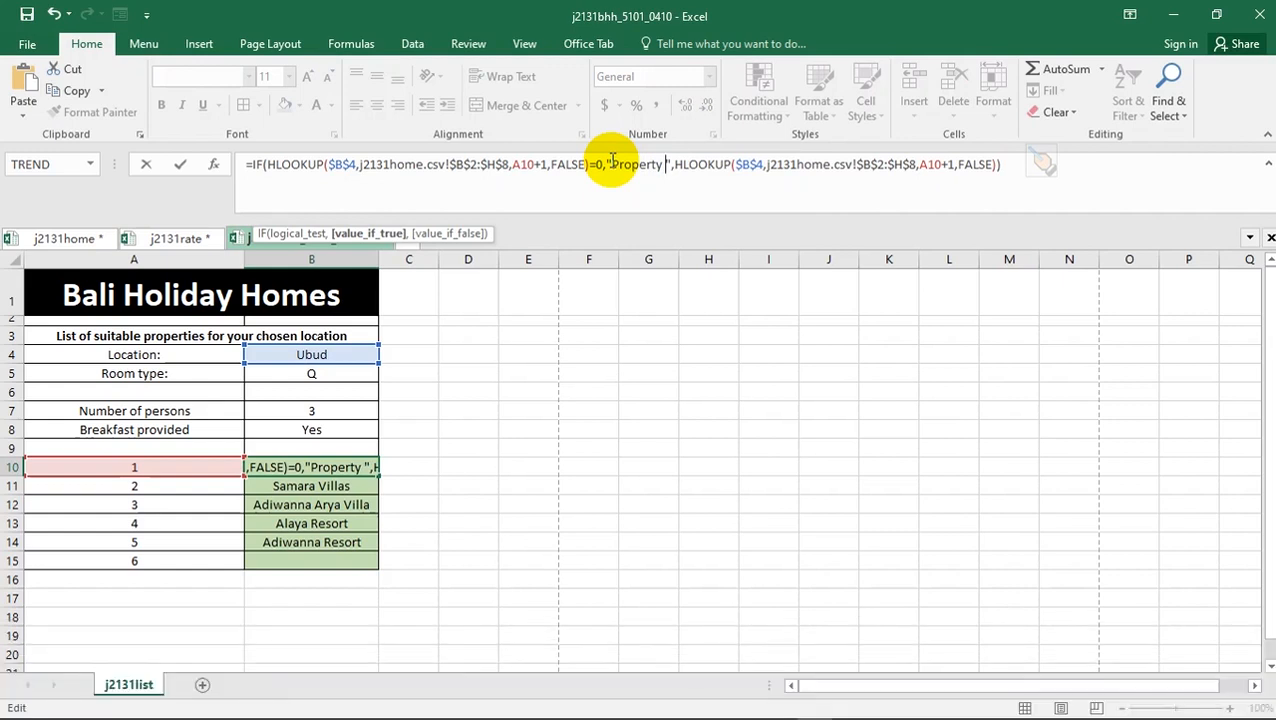
pyautogui.write(' not ')
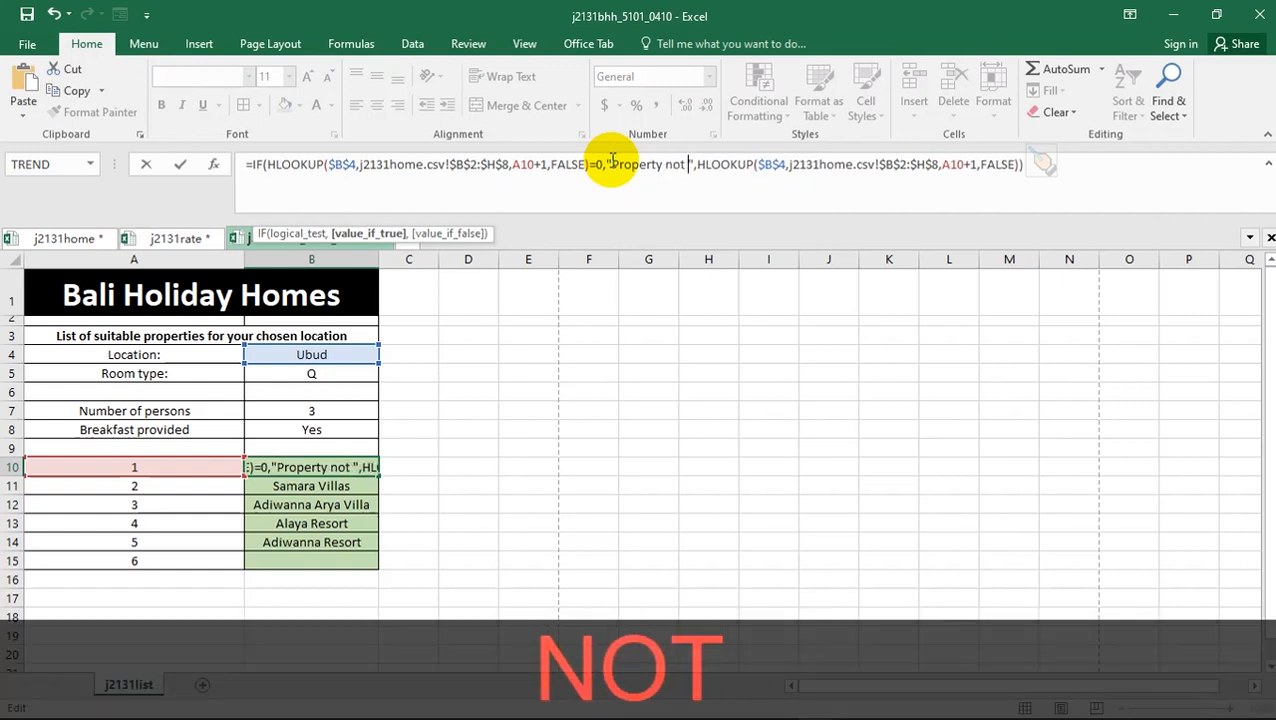
pyautogui.write('Found')
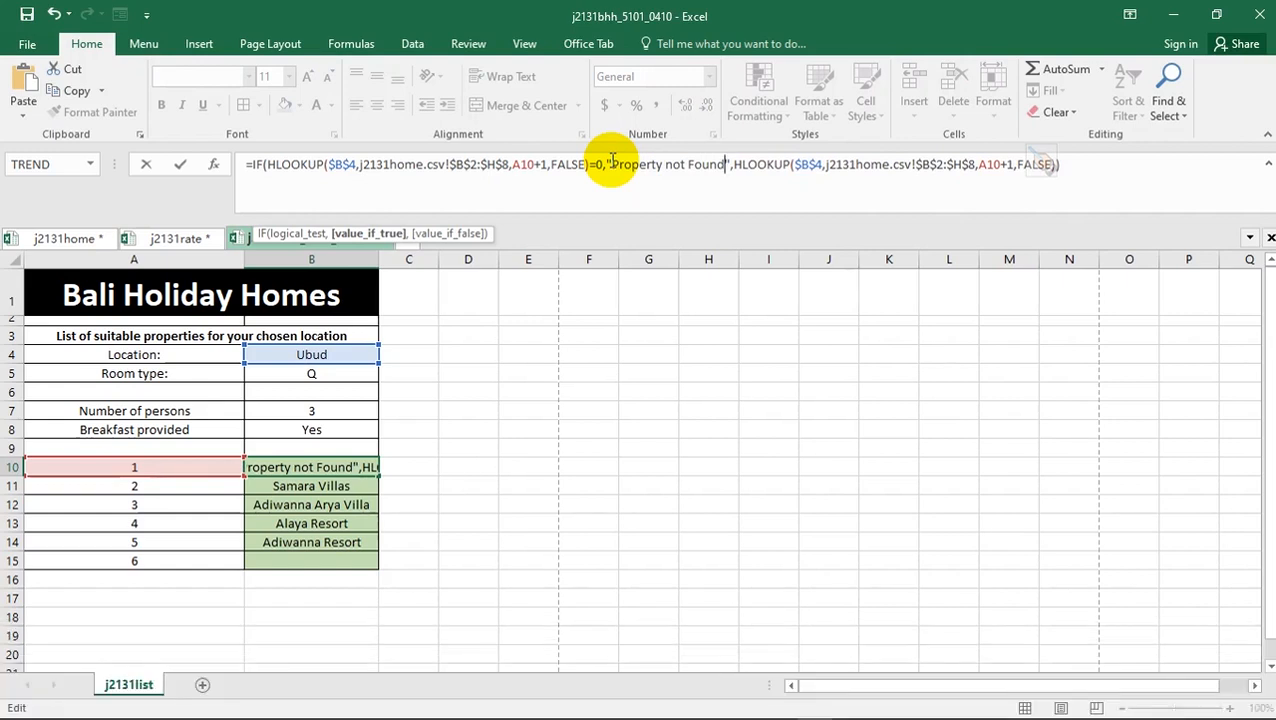
pyautogui.press('Return')
pyautogui.click(329, 464)
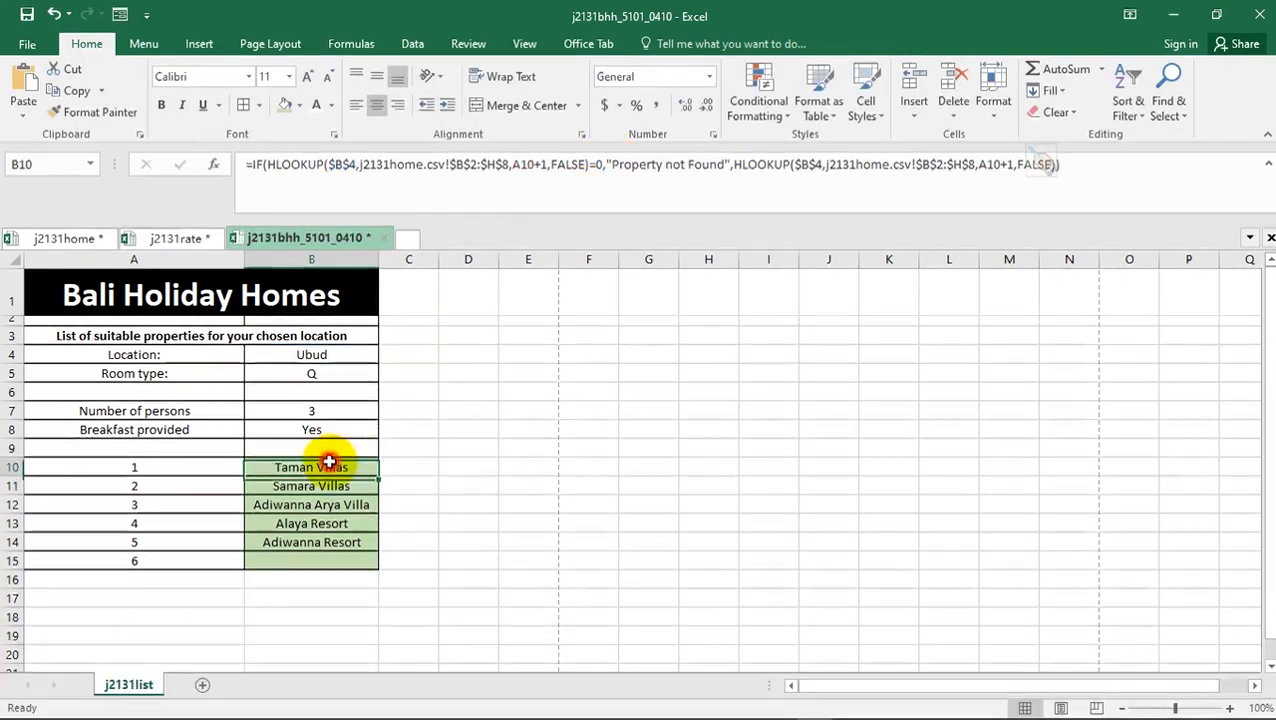
pyautogui.doubleClick(378, 474)
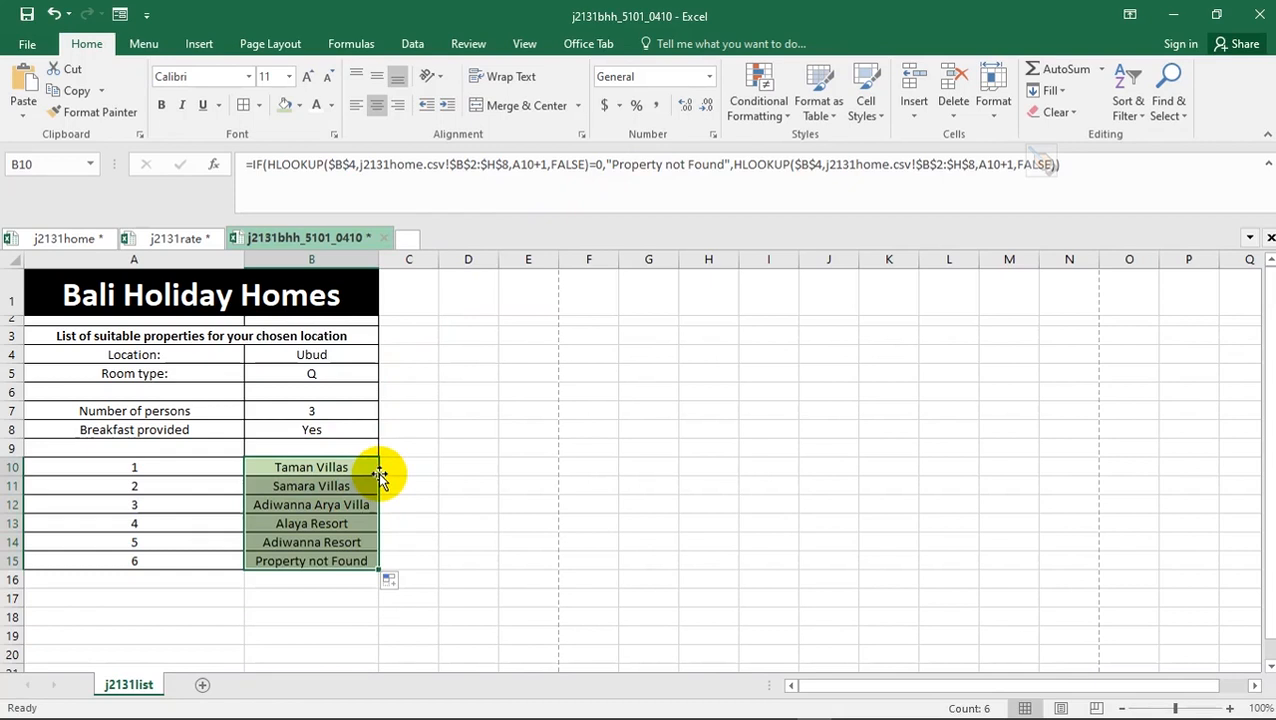
pyautogui.click(290, 566)
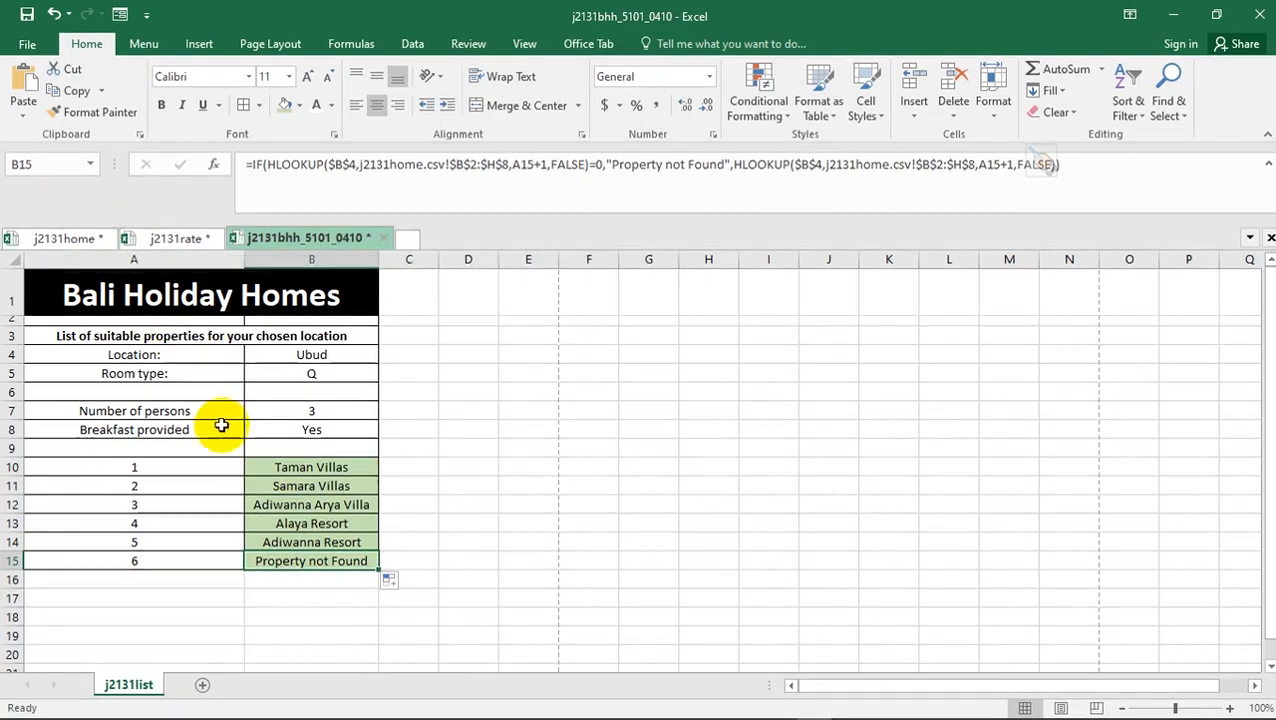
# - Highlight question 18 in the exam PDF, then return to Excel
pyautogui.hotkey('alt', 'Tab')
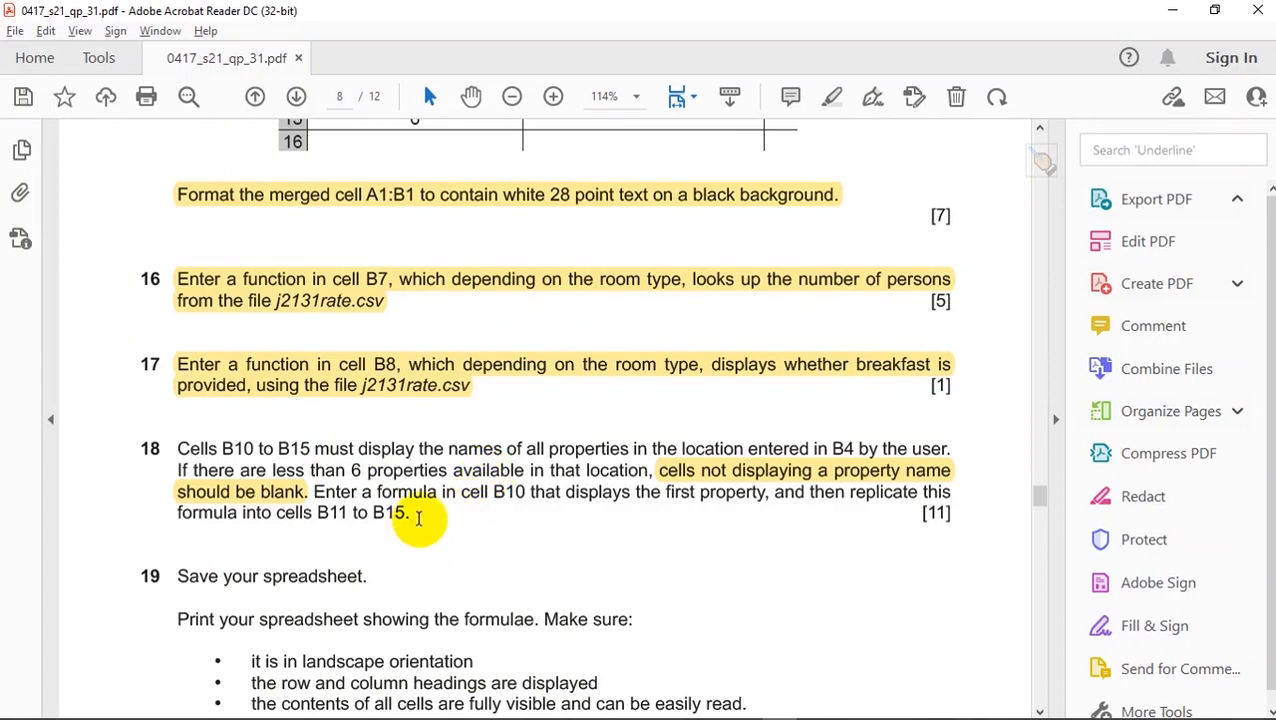
pyautogui.moveTo(418, 518); pyautogui.dragTo(160, 466)
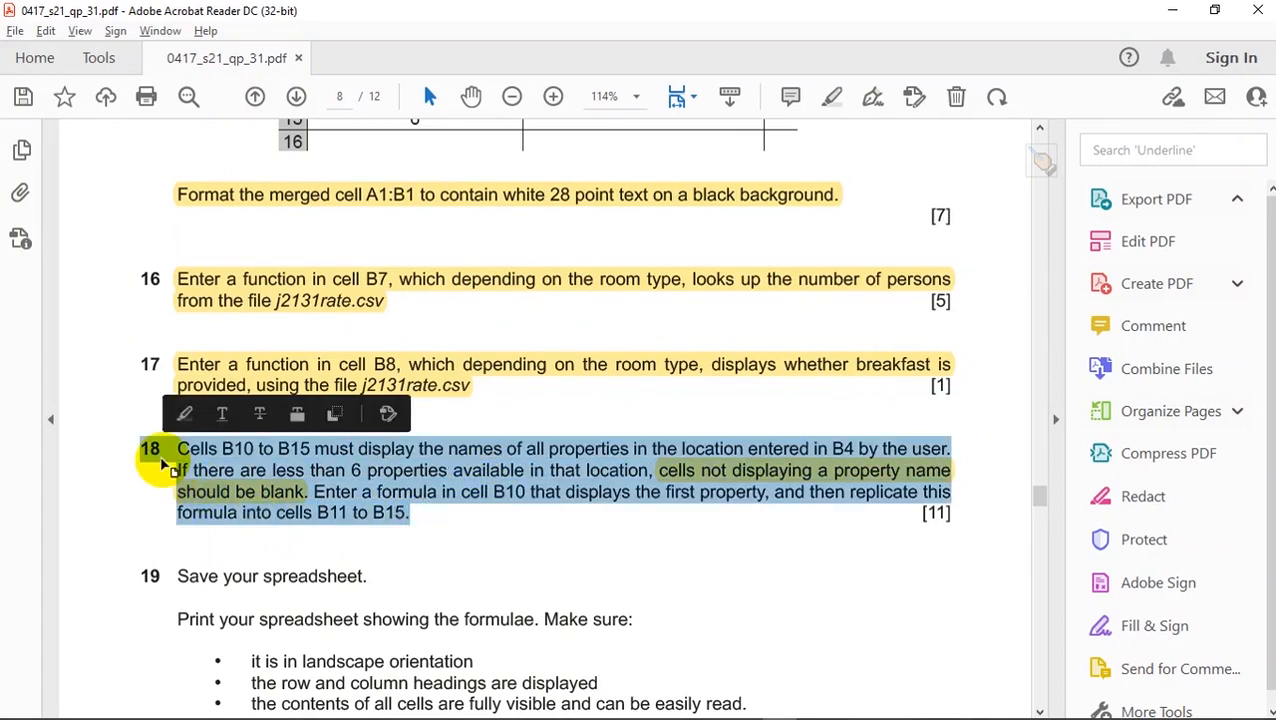
pyautogui.click(185, 413)
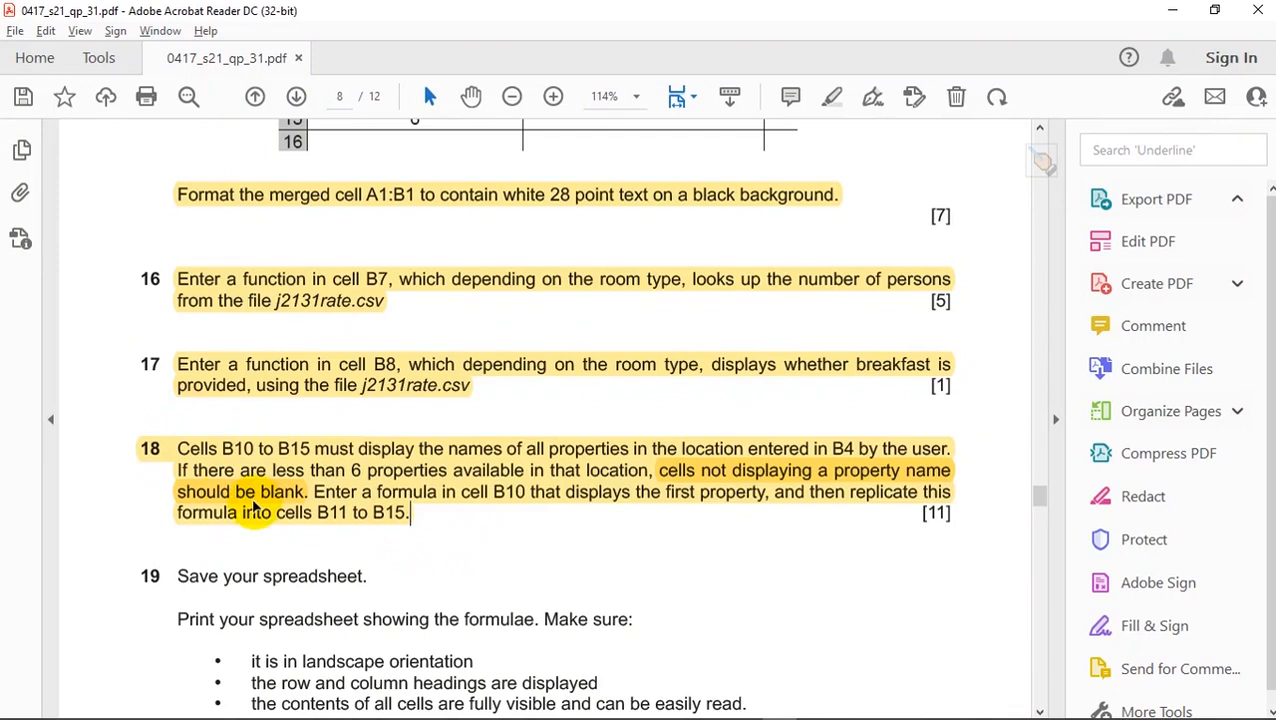
pyautogui.click(342, 478)
pyautogui.click(510, 537)
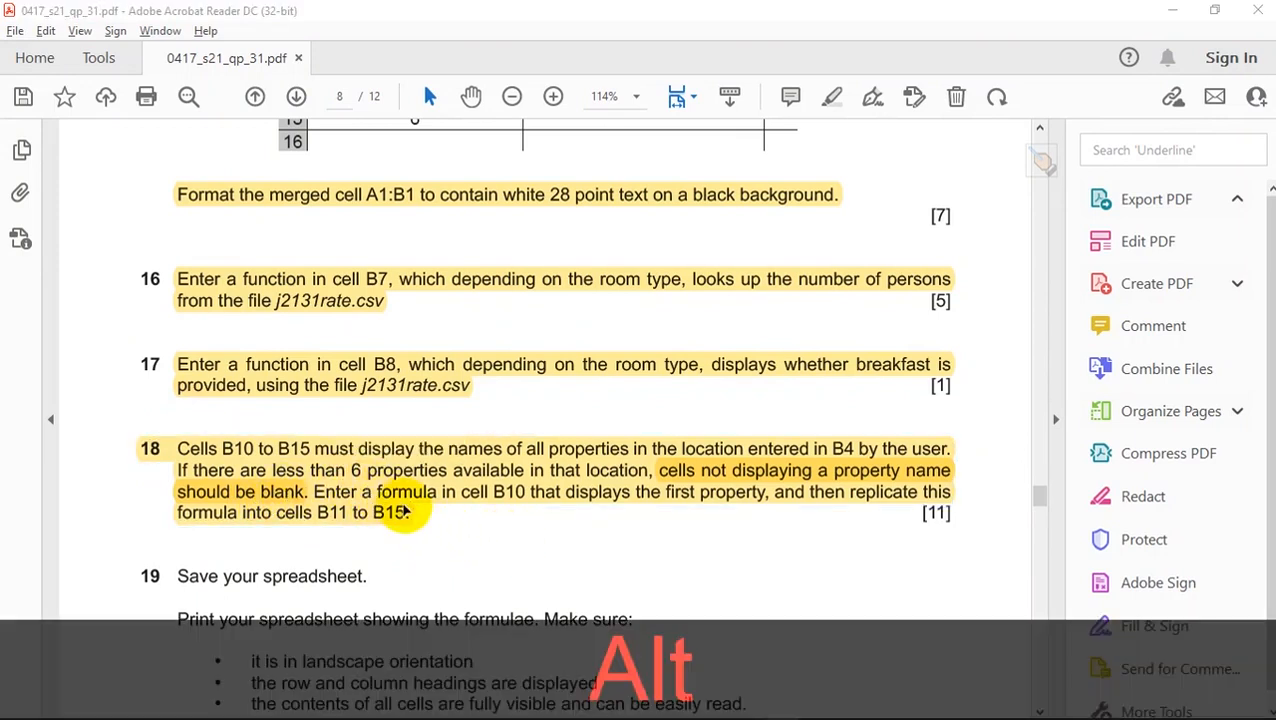
pyautogui.hotkey('alt', 'Tab')
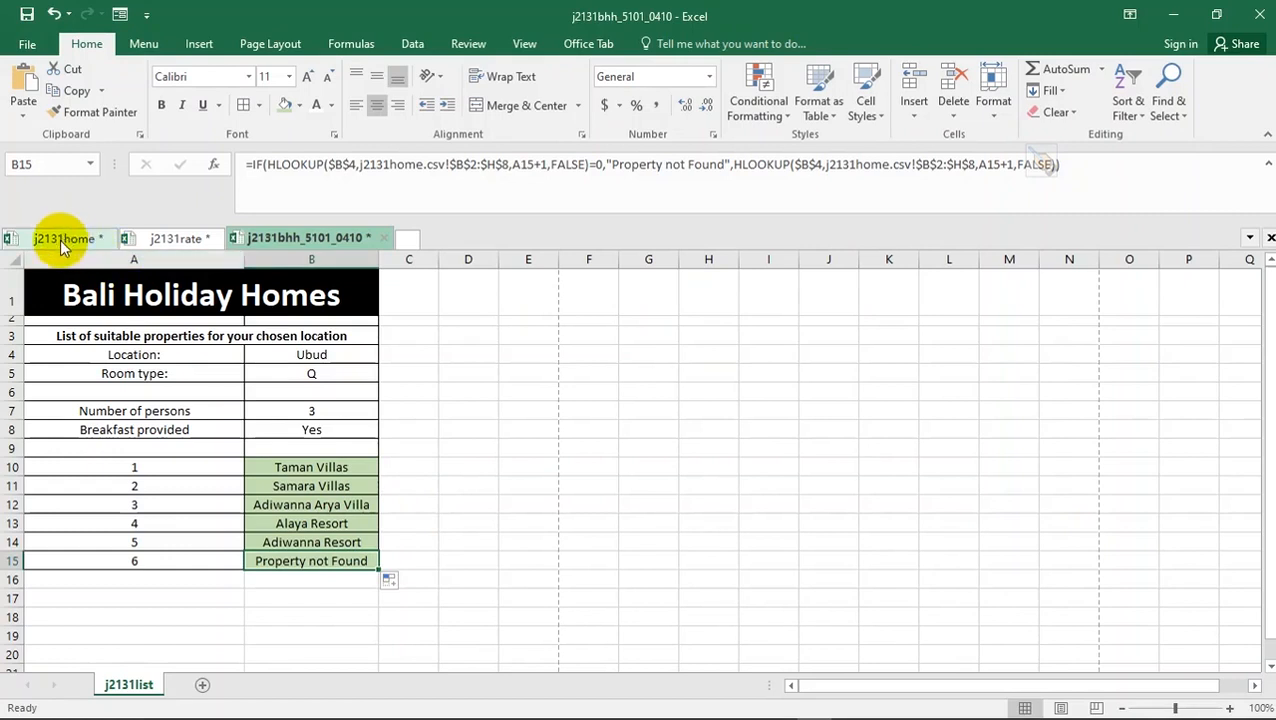
# - Copy the locations B2:H2 from j2131home and paste them transposed into H4:H10
pyautogui.click(60, 239)
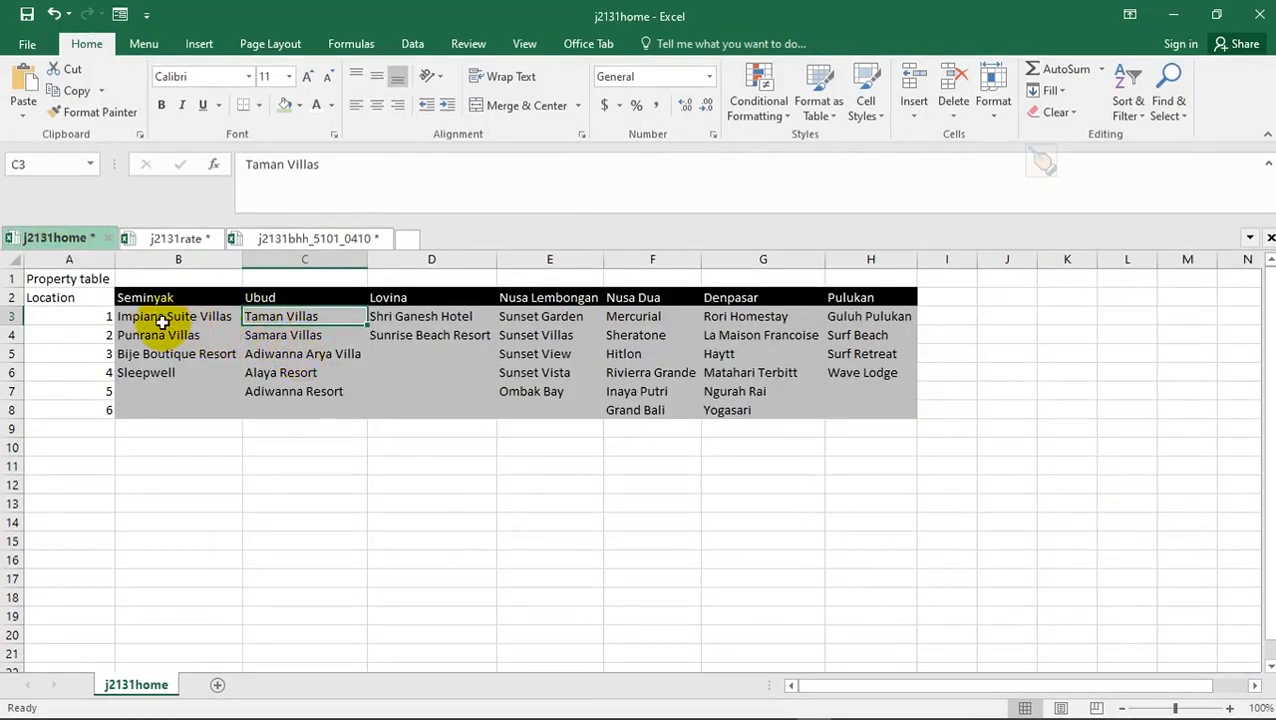
pyautogui.moveTo(143, 300); pyautogui.dragTo(850, 300)
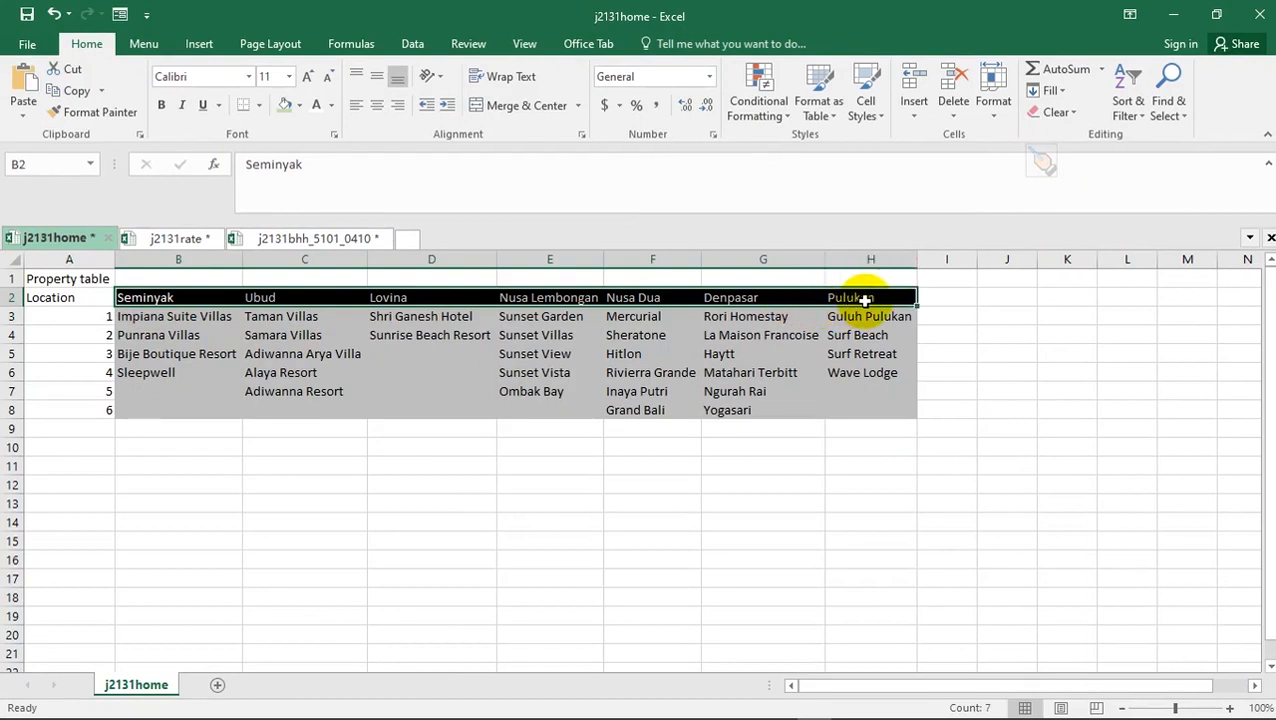
pyautogui.hotkey('ctrl', 'c')
pyautogui.click(318, 238)
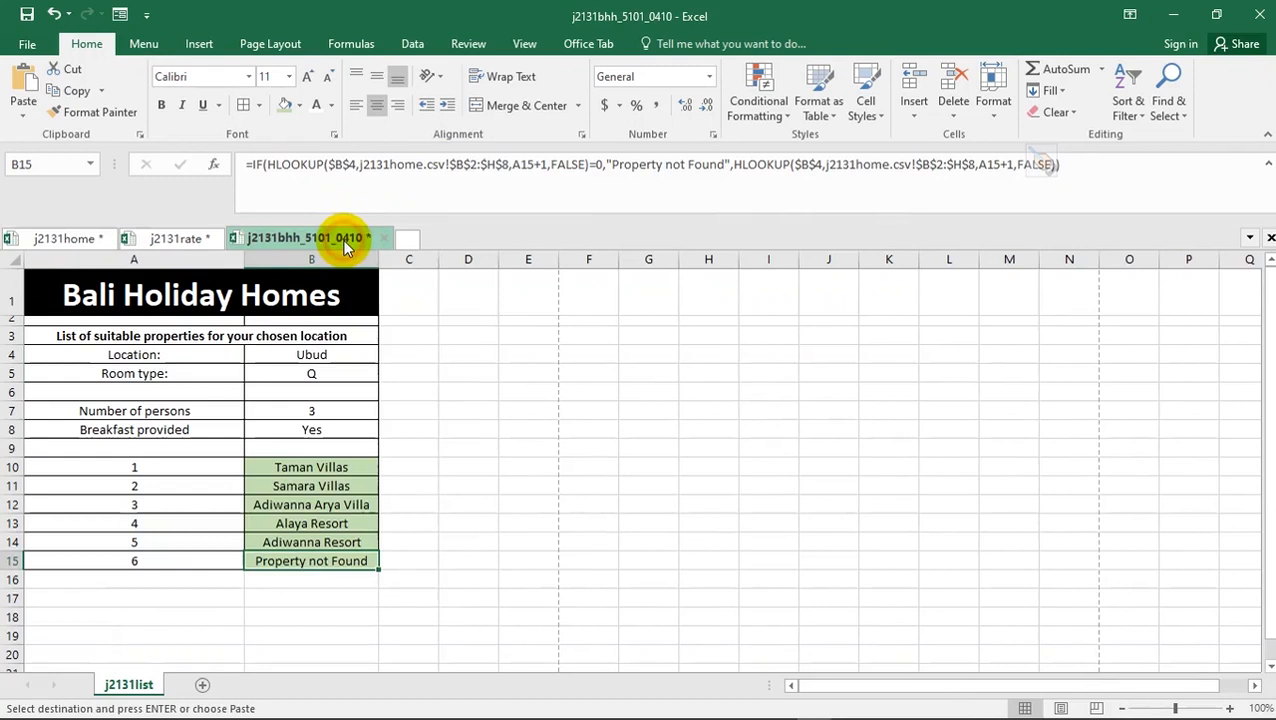
pyautogui.click(699, 355)
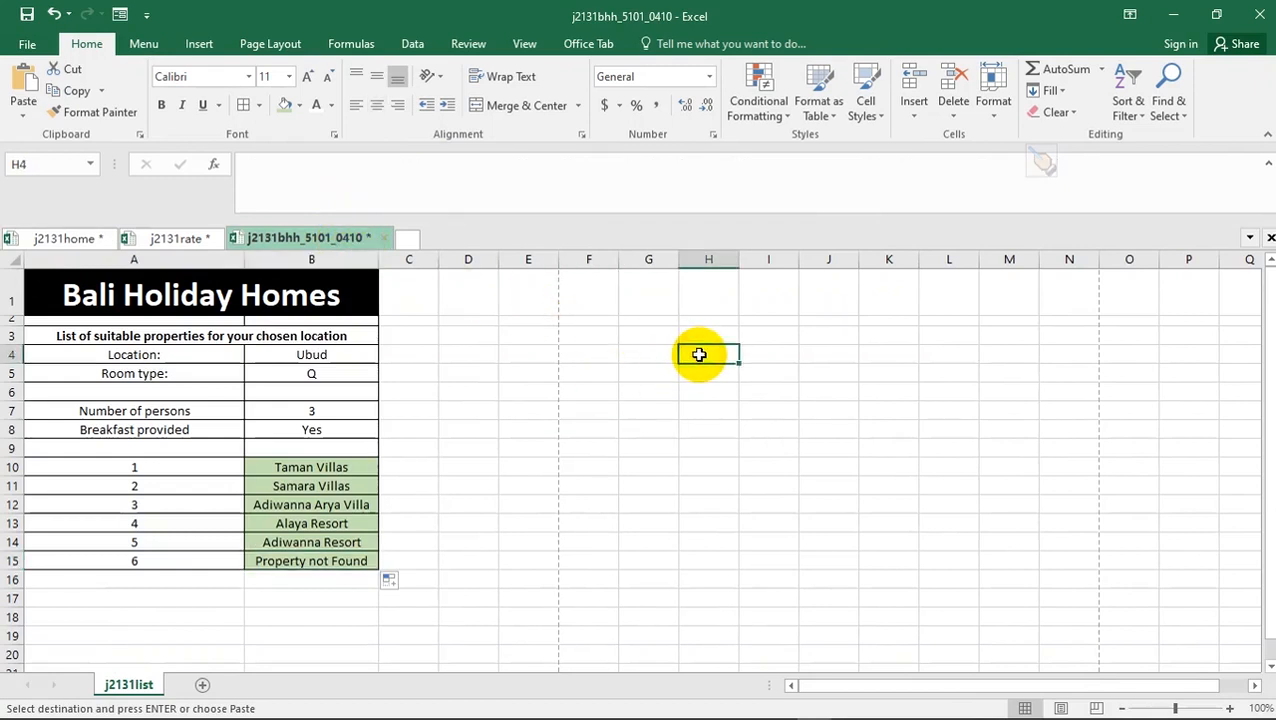
pyautogui.rightClick(699, 355)
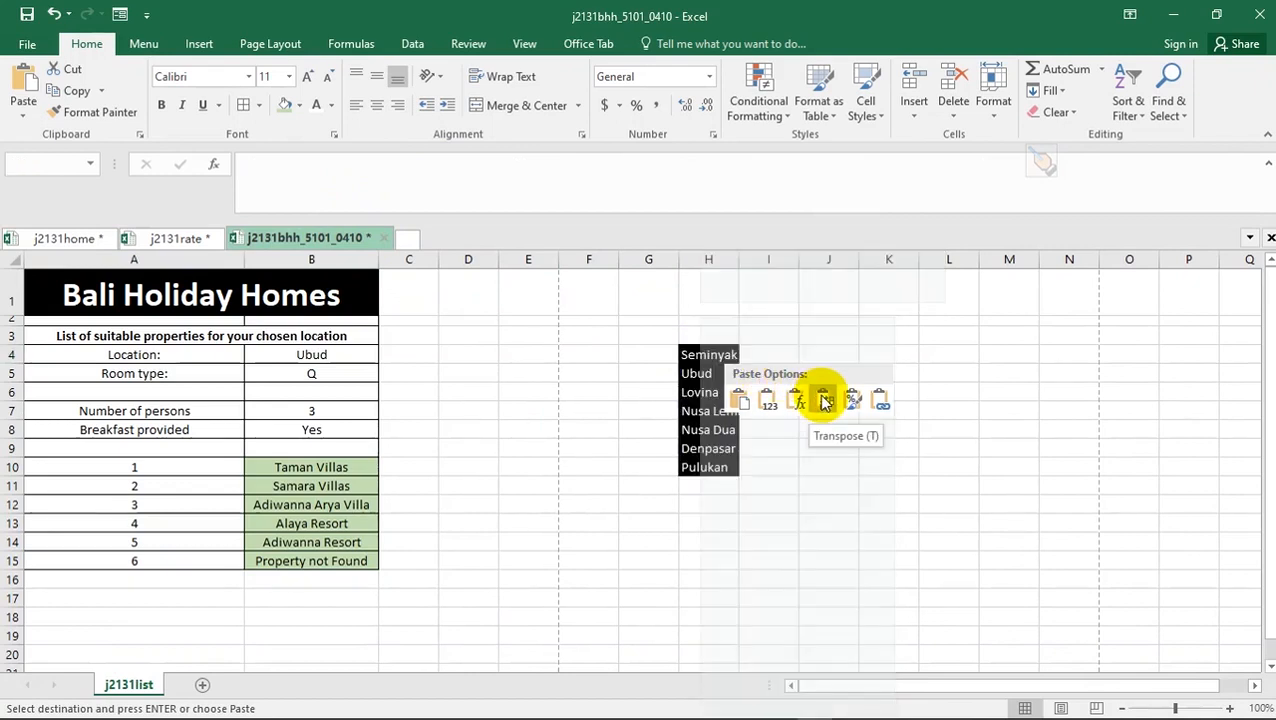
pyautogui.click(824, 400)
# - Autofit column H so Nusa Lembongan is fully readable
pyautogui.click(712, 524)
pyautogui.click(712, 354)
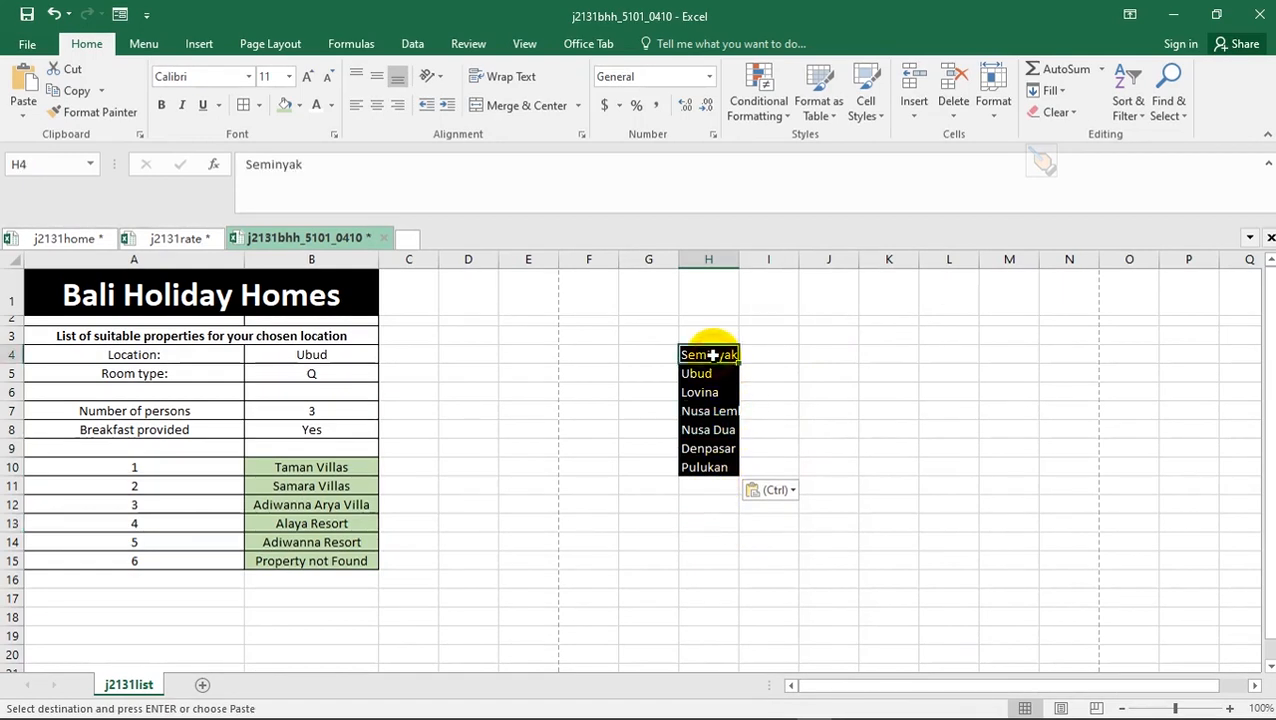
pyautogui.click(324, 354)
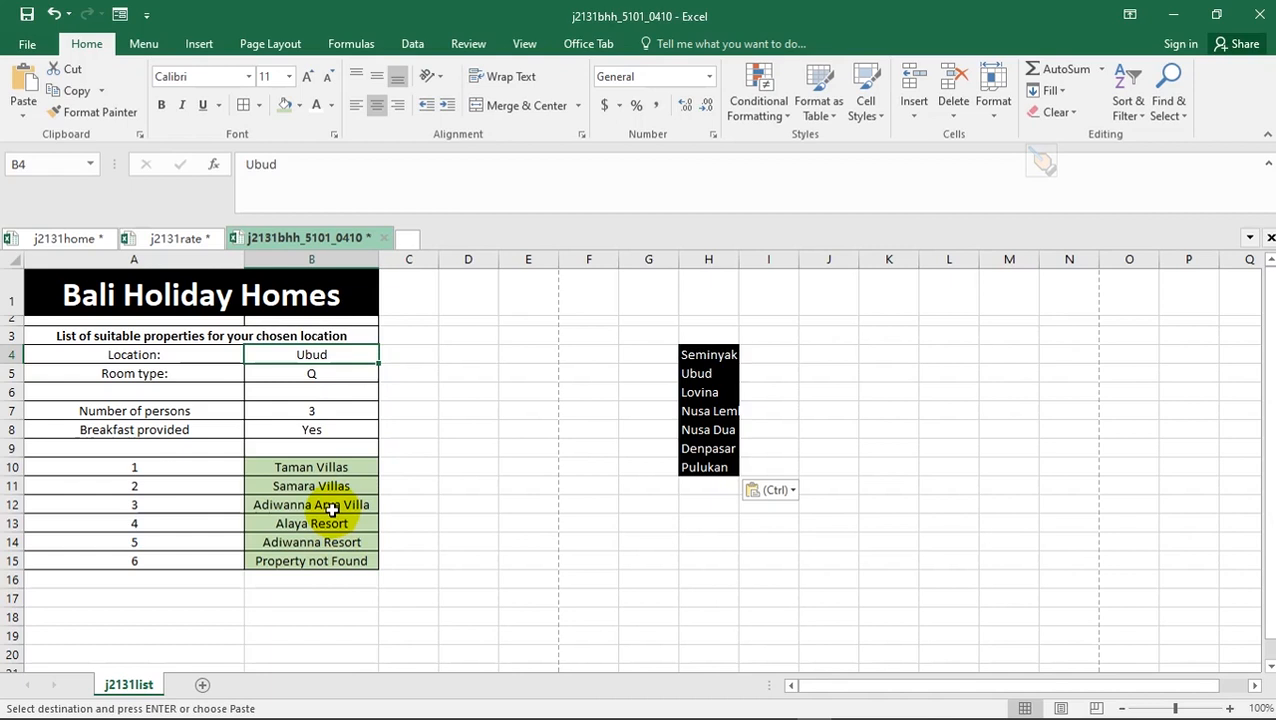
pyautogui.doubleClick(739, 259)
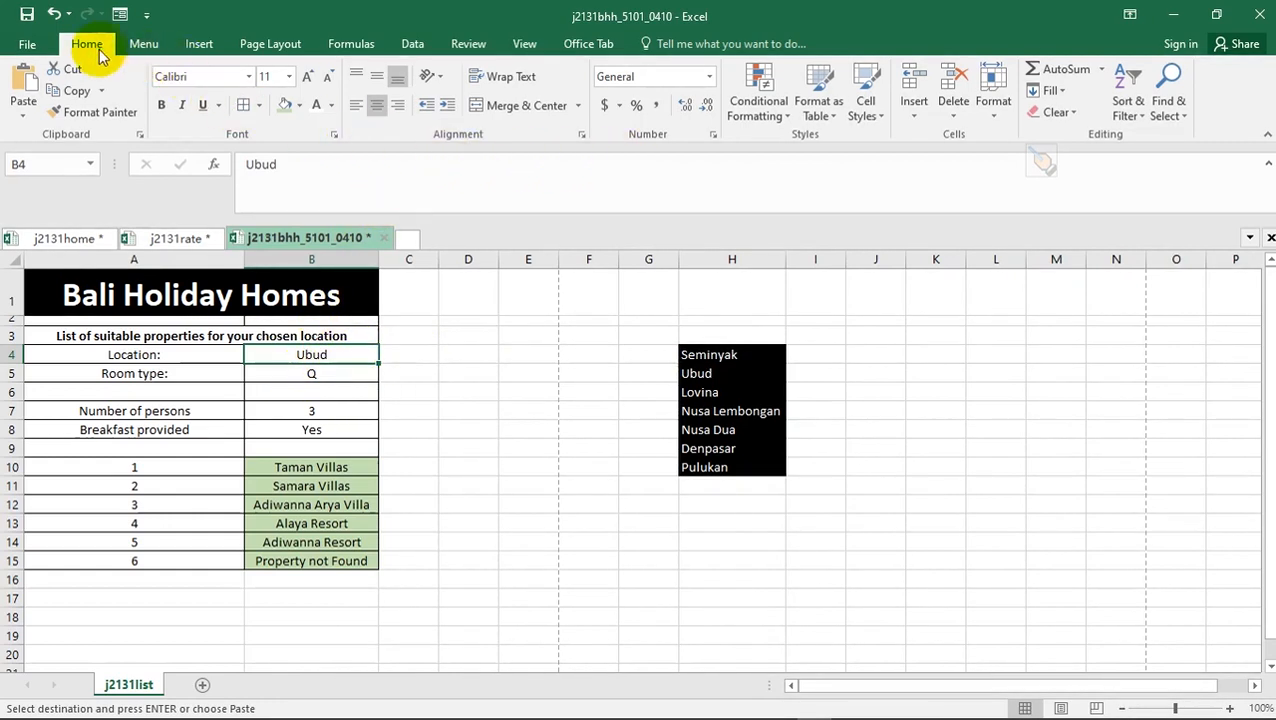
# - Give B4 List data validation with source =$H$4:$H$10
pyautogui.click(413, 46)
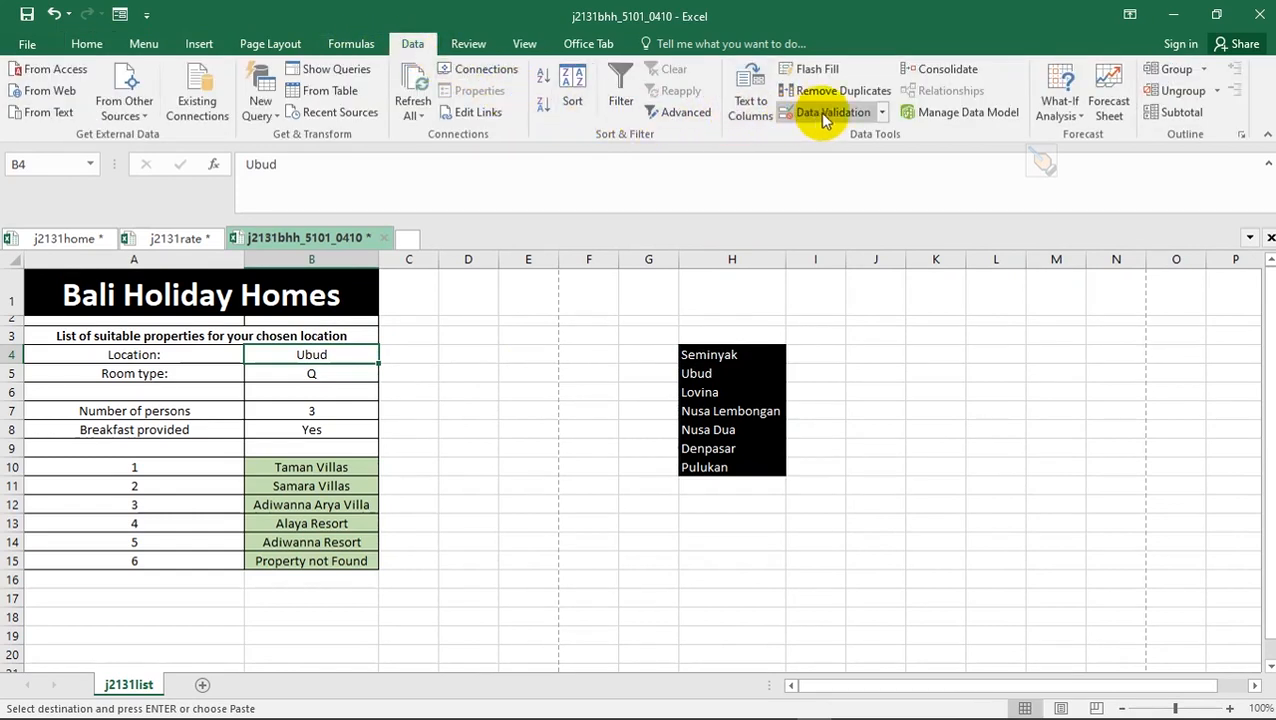
pyautogui.click(880, 112)
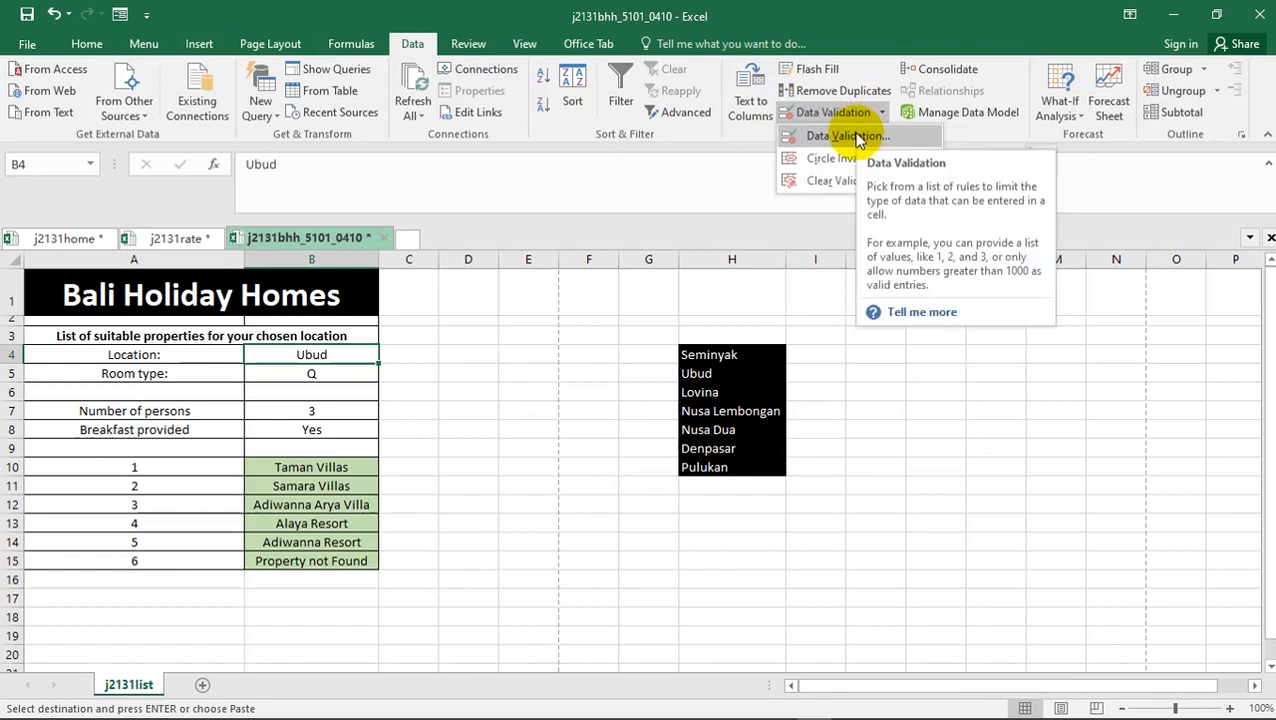
pyautogui.click(852, 137)
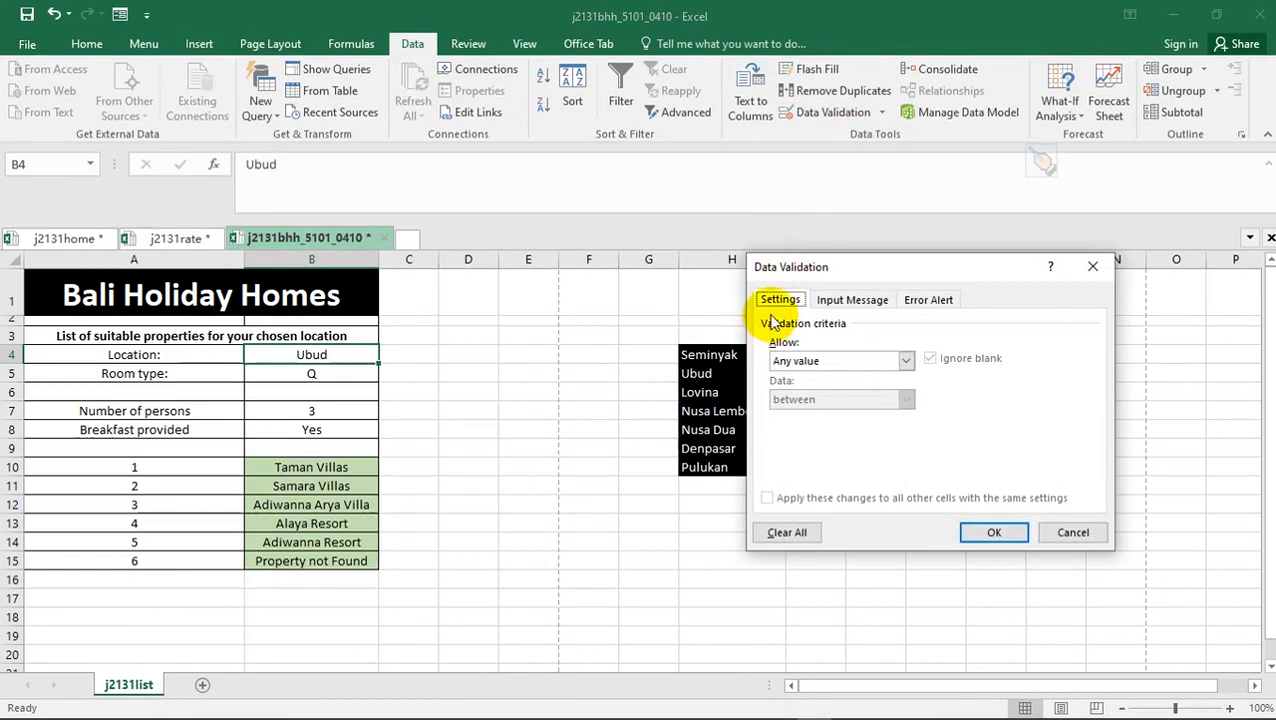
pyautogui.moveTo(927, 275); pyautogui.dragTo(1004, 264)
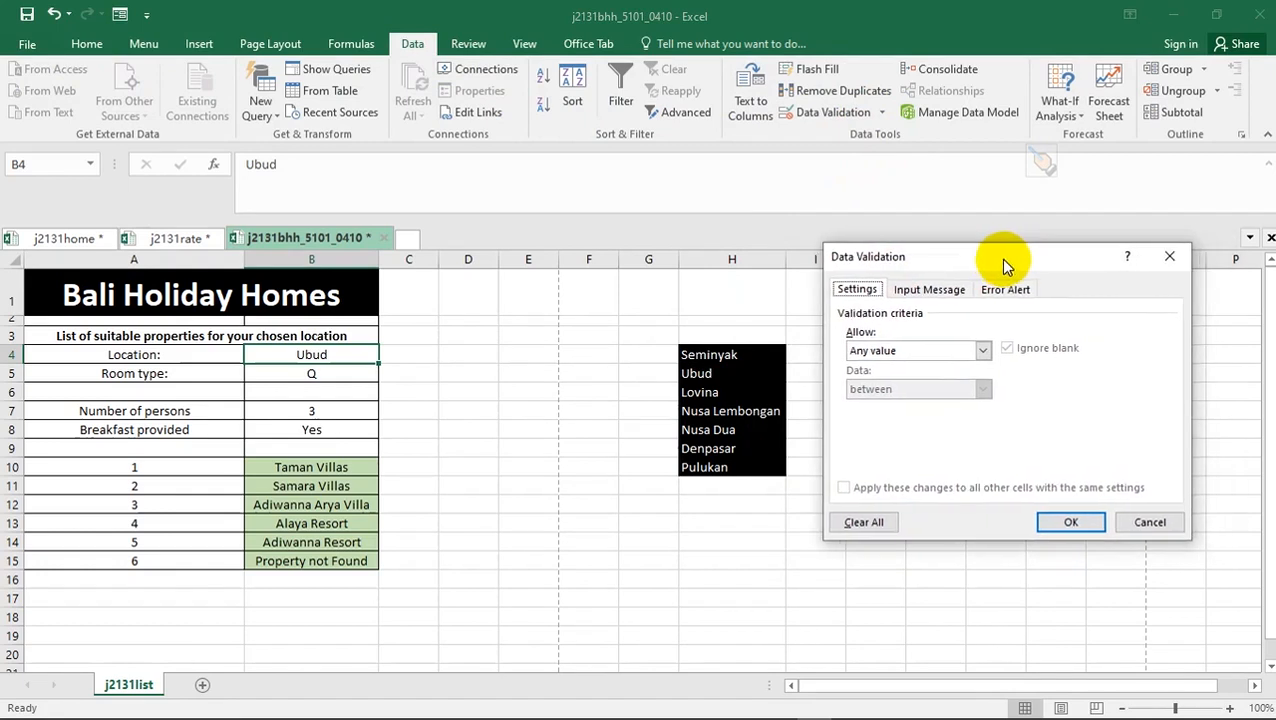
pyautogui.click(983, 352)
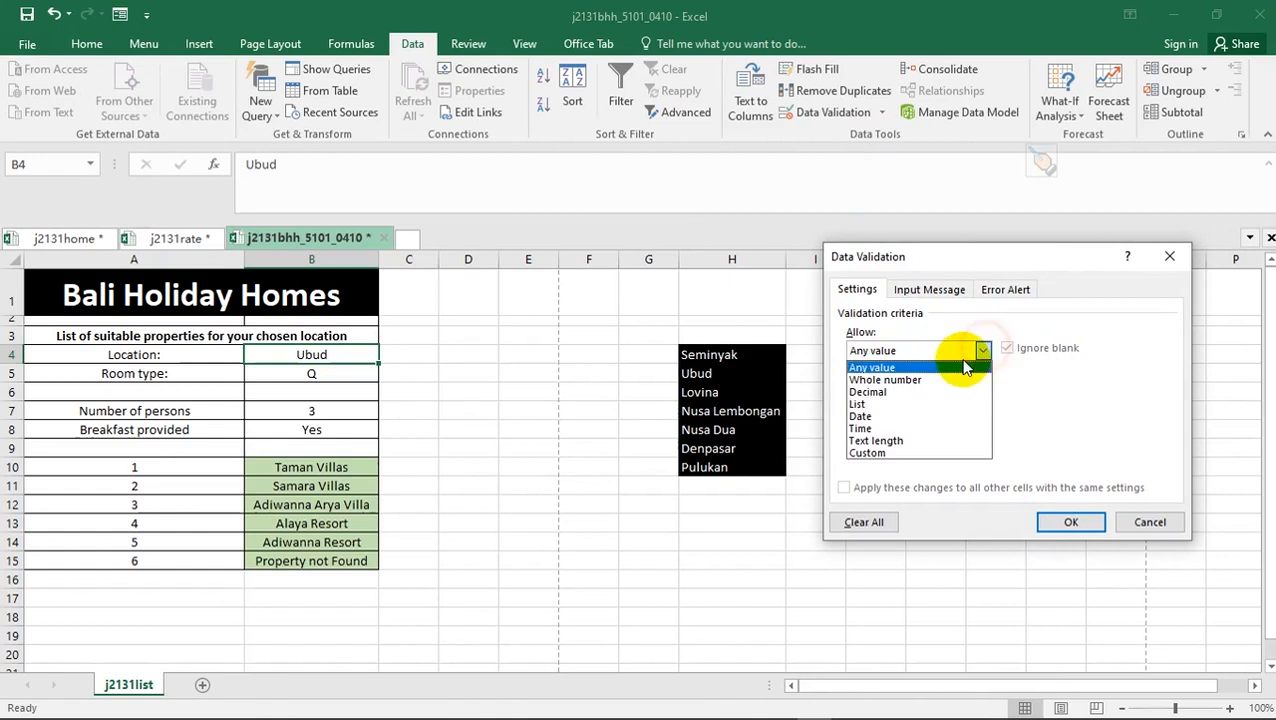
pyautogui.click(873, 406)
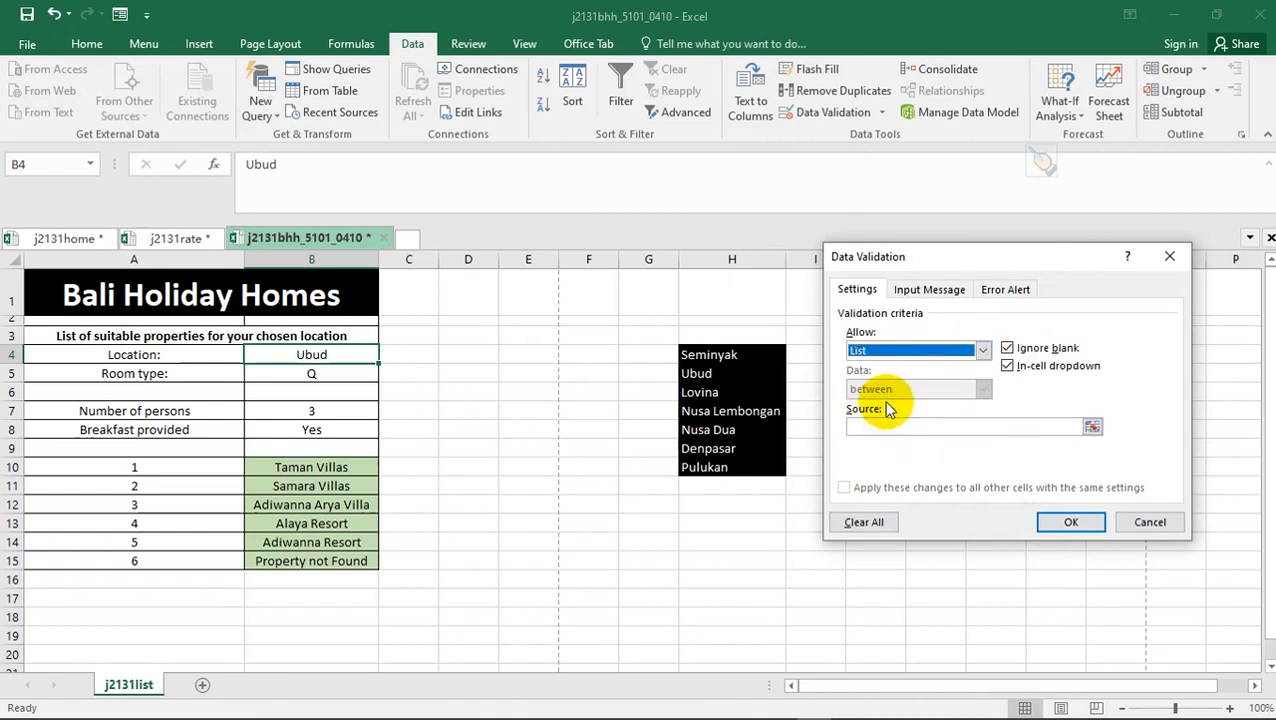
pyautogui.click(1091, 428)
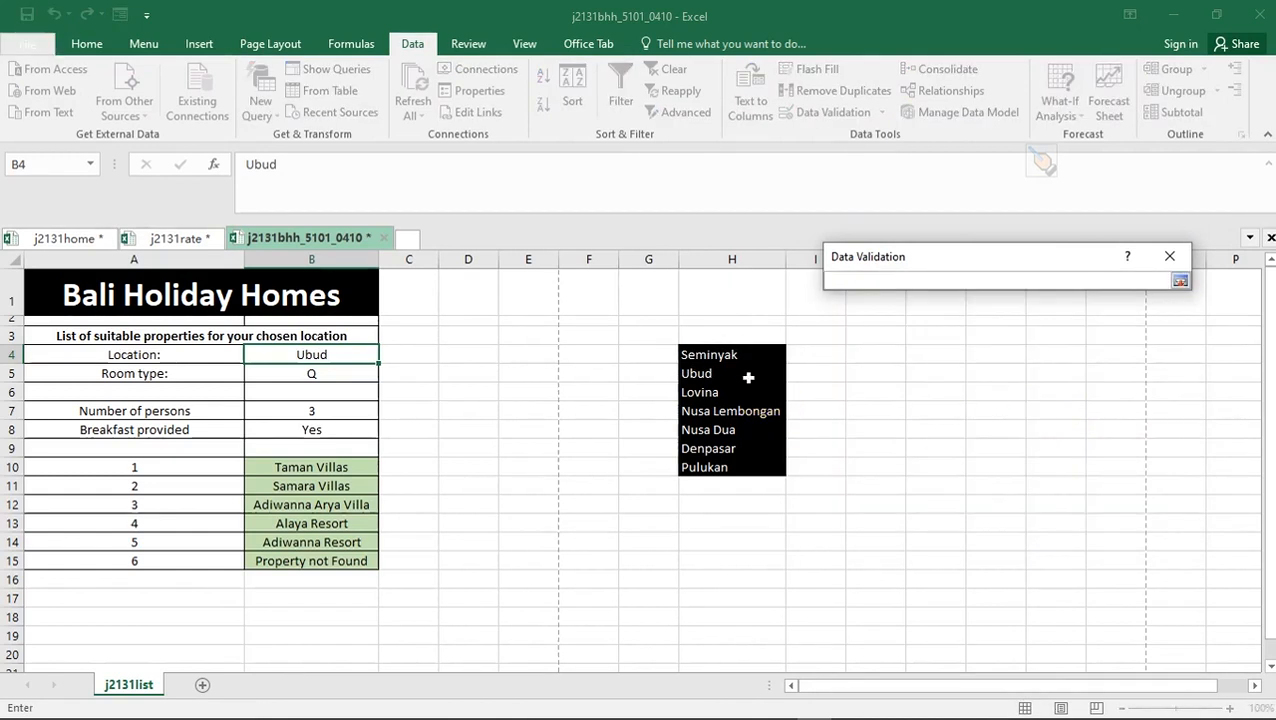
pyautogui.moveTo(725, 354); pyautogui.dragTo(733, 473)
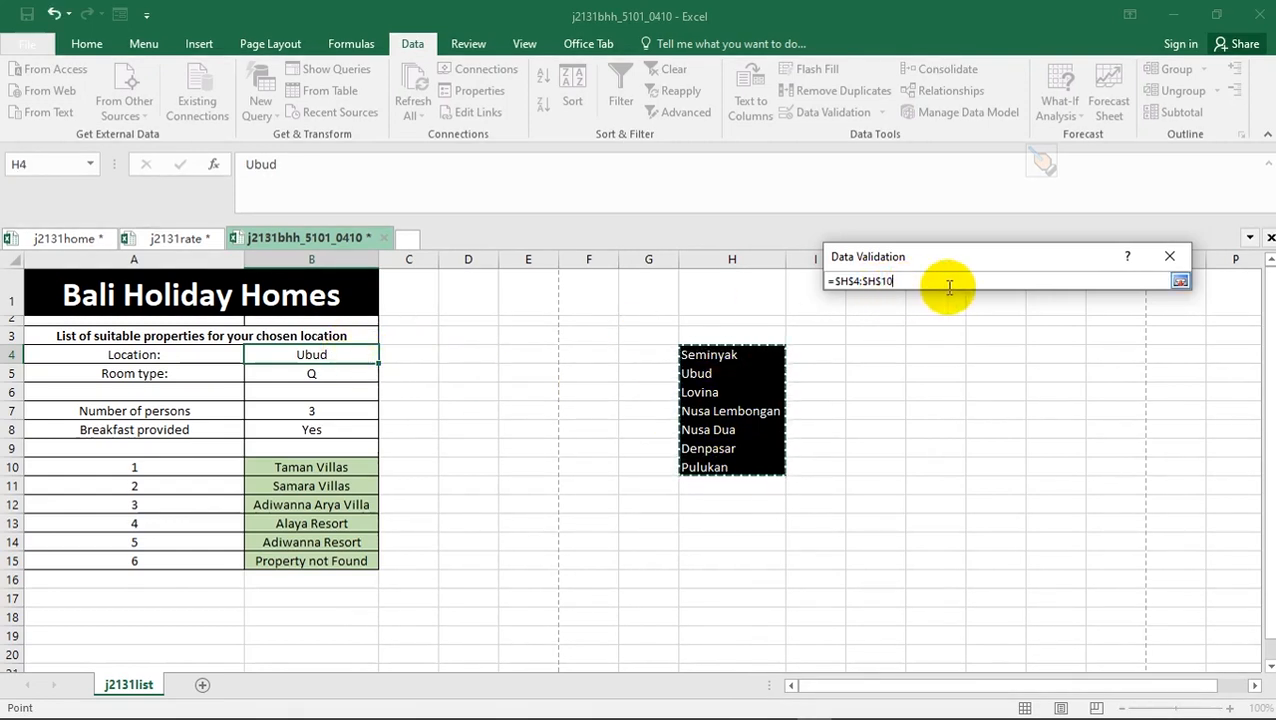
pyautogui.press('Return')
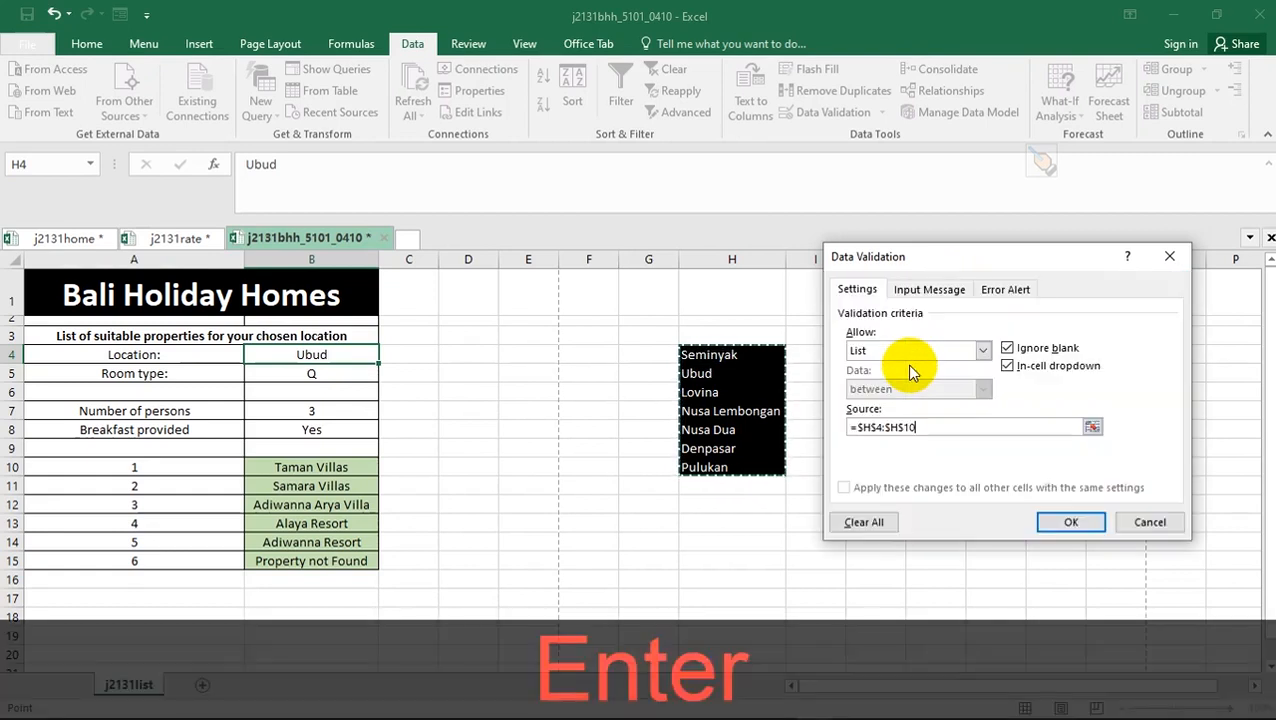
pyautogui.click(1066, 521)
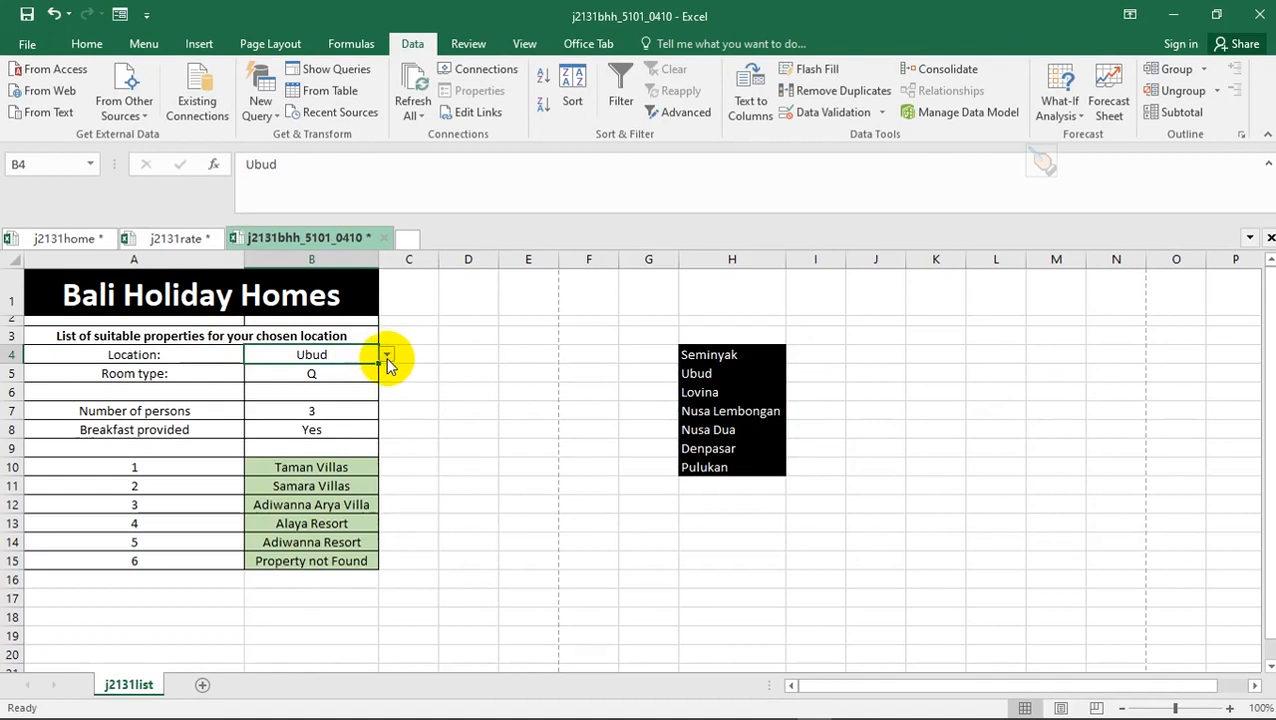
# - Open and close B4's location dropdown several times, leaving Ubud selected
pyautogui.click(386, 356)
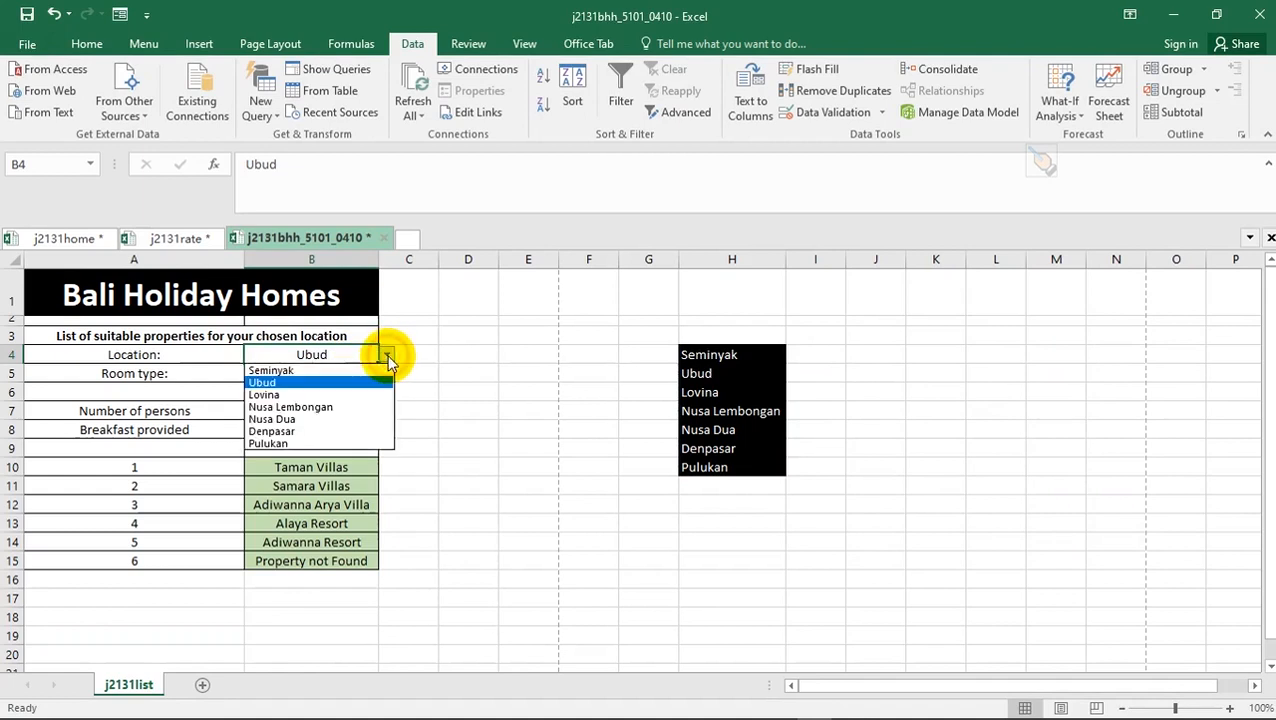
pyautogui.click(387, 357)
pyautogui.click(387, 357)
pyautogui.click(387, 357)
pyautogui.click(387, 357)
pyautogui.click(387, 357)
pyautogui.click(387, 357)
pyautogui.click(385, 356)
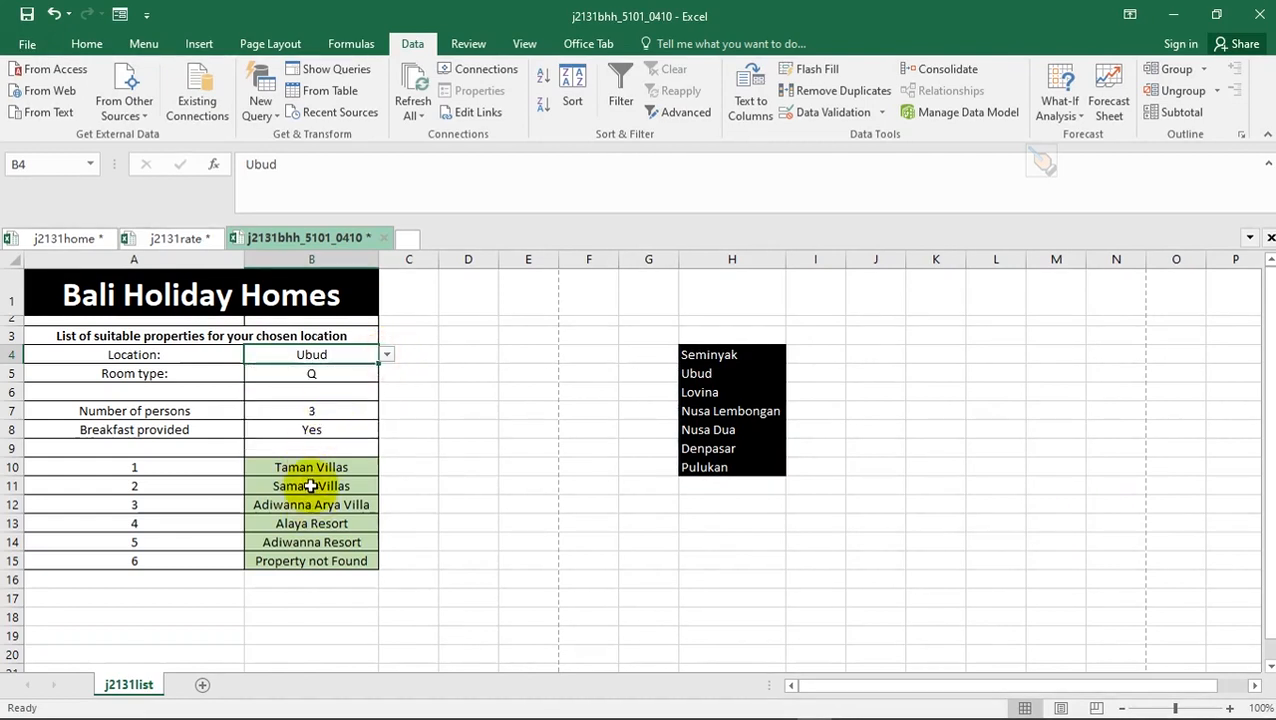
# - Choose Lovina in B4 and compare its two properties with the j2131home table
pyautogui.click(387, 357)
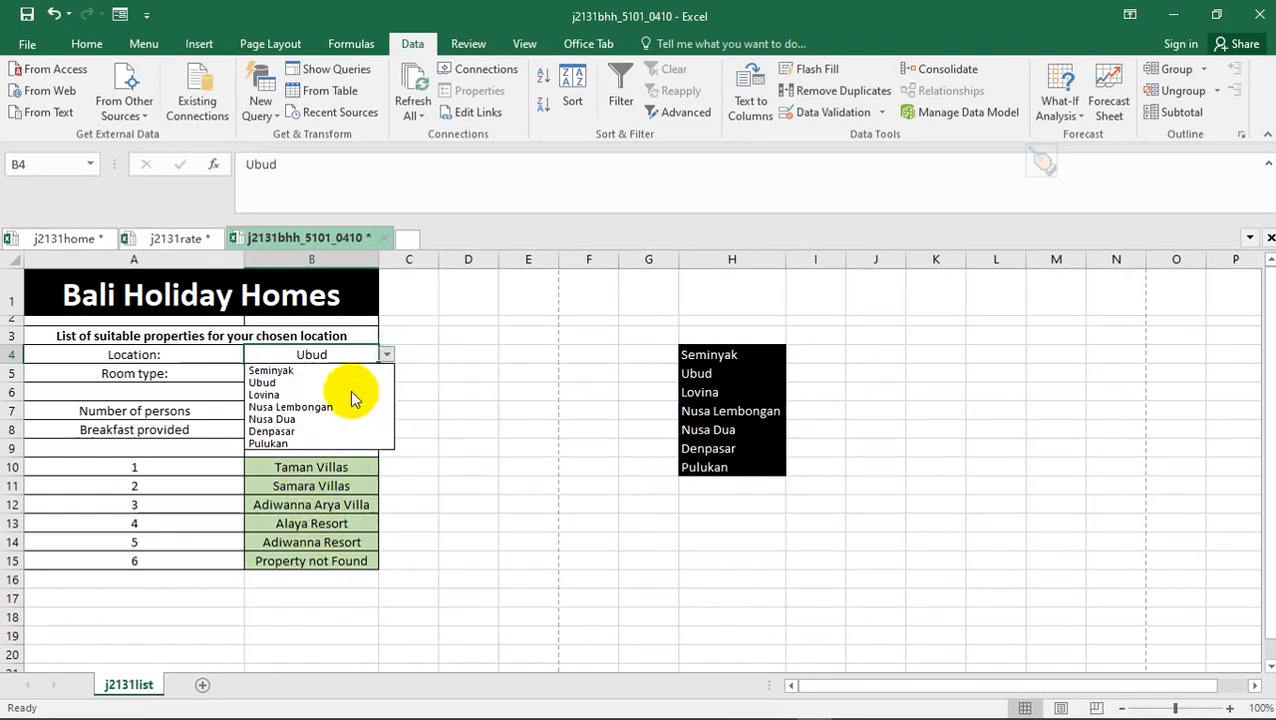
pyautogui.click(322, 396)
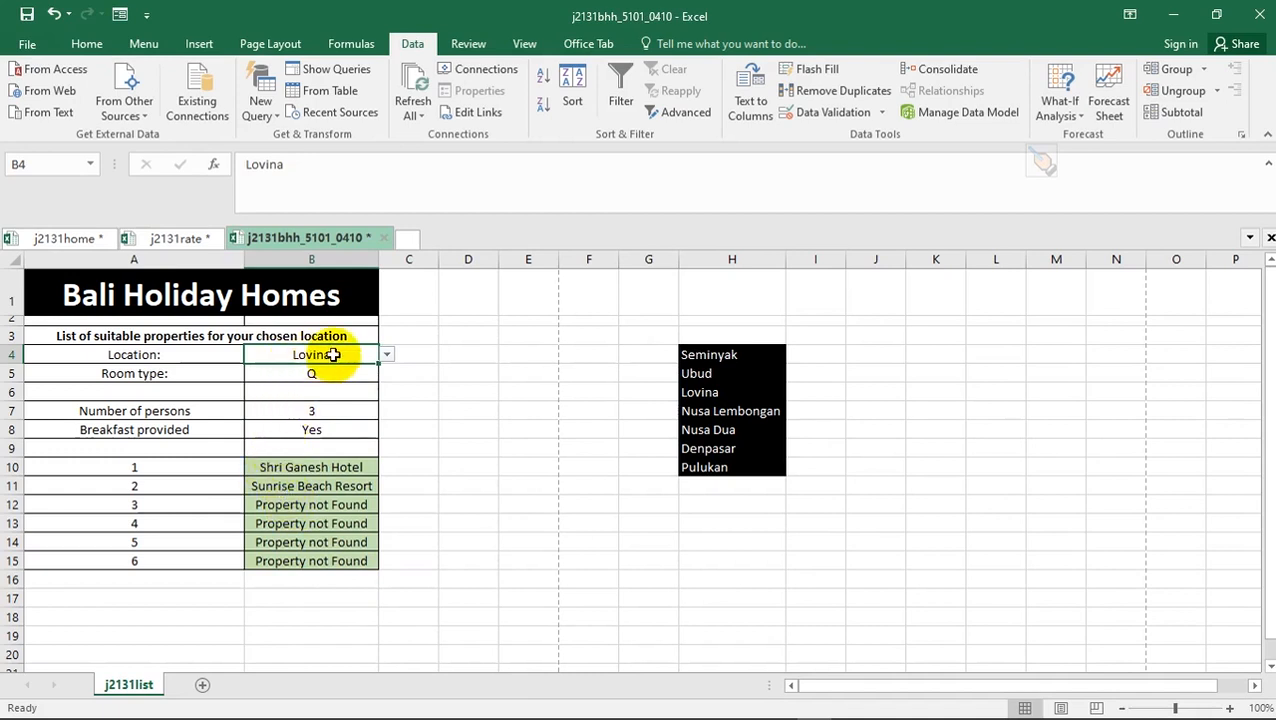
pyautogui.moveTo(268, 467); pyautogui.dragTo(271, 483)
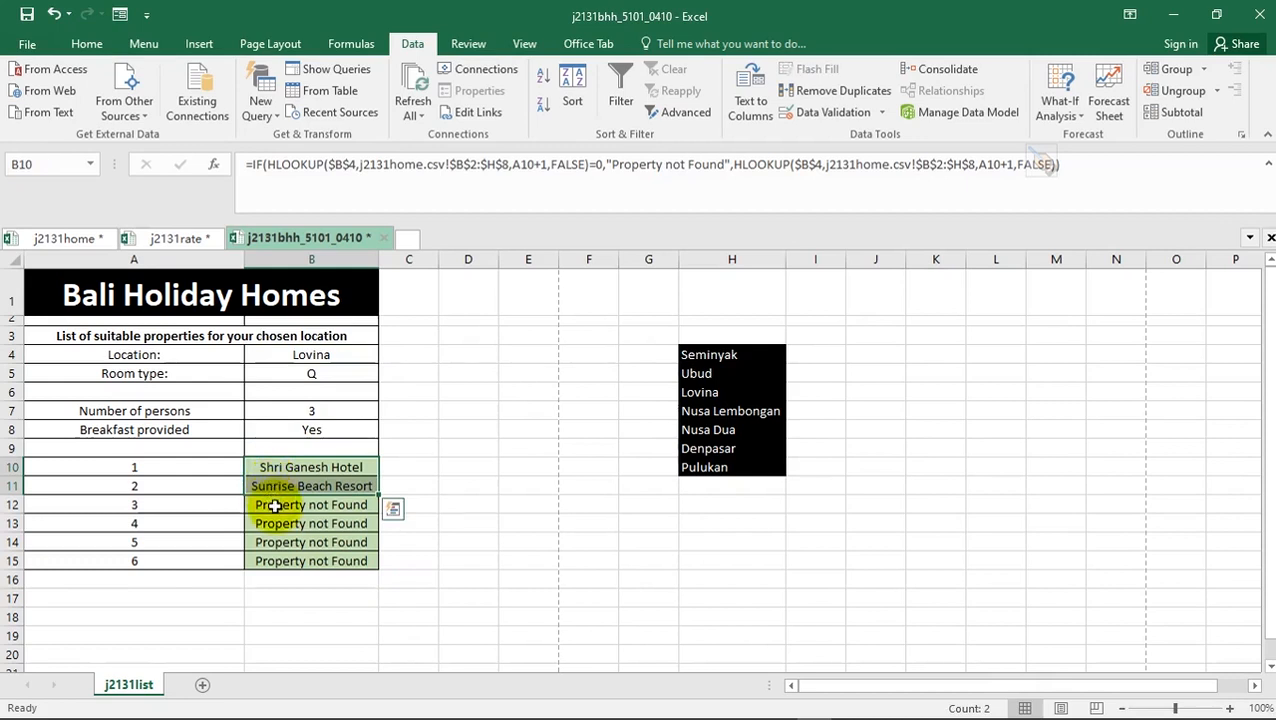
pyautogui.click(274, 505)
pyautogui.click(276, 522)
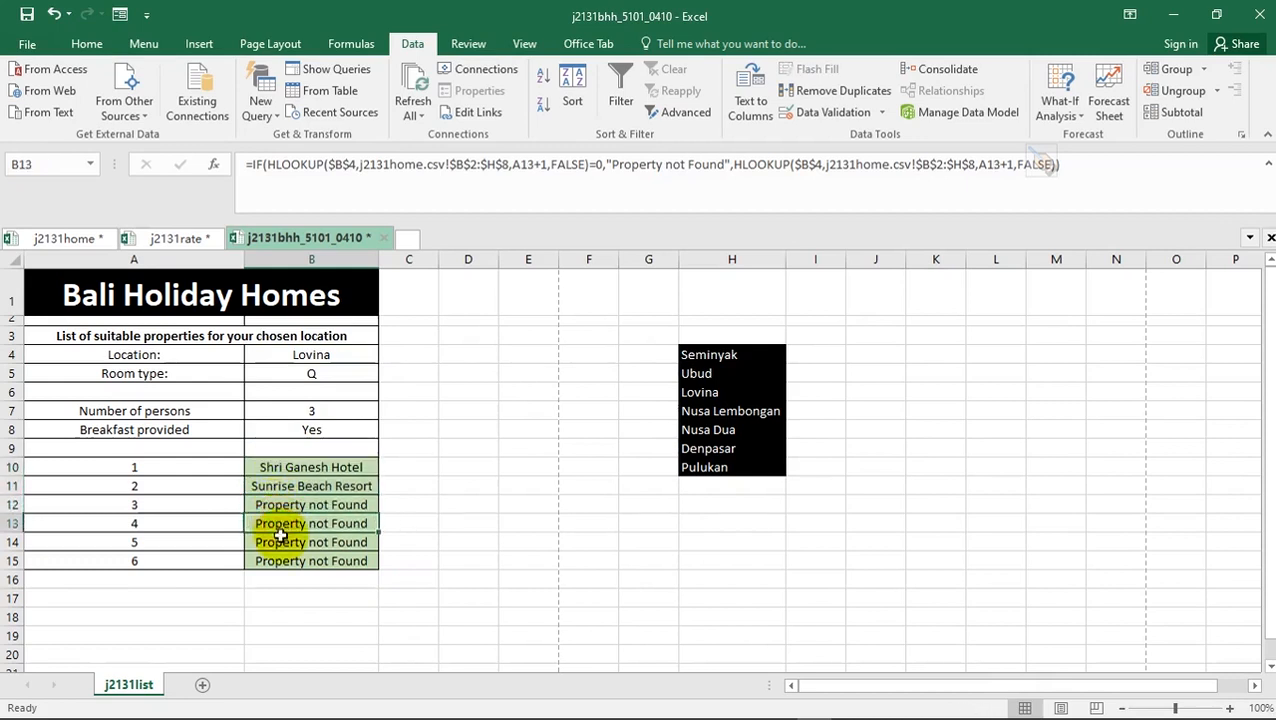
pyautogui.click(284, 542)
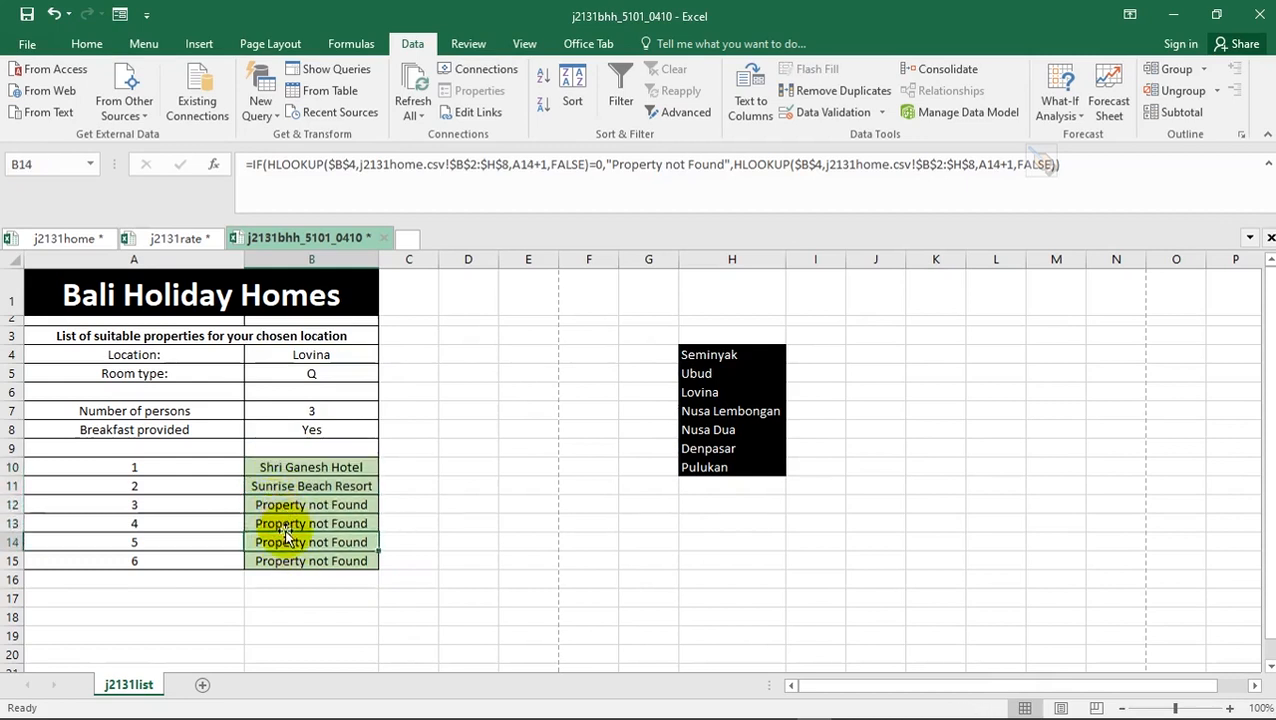
pyautogui.click(62, 238)
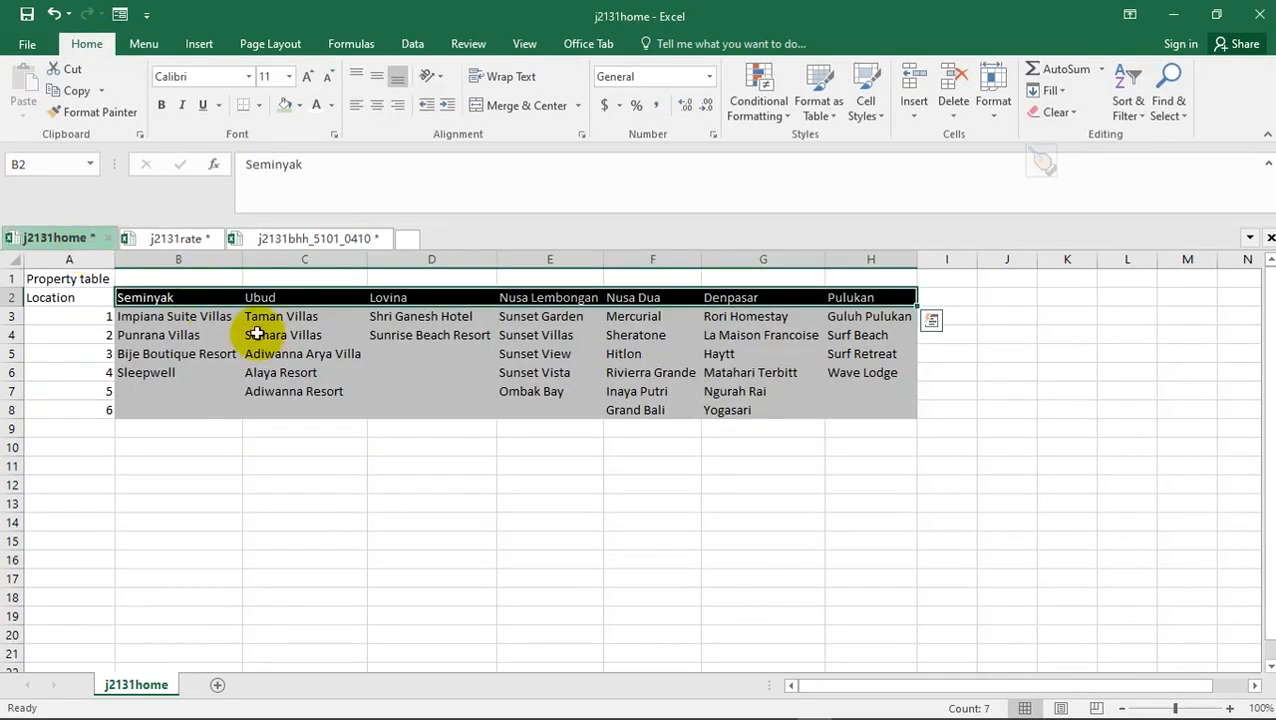
pyautogui.click(407, 385)
pyautogui.moveTo(380, 316); pyautogui.dragTo(407, 332)
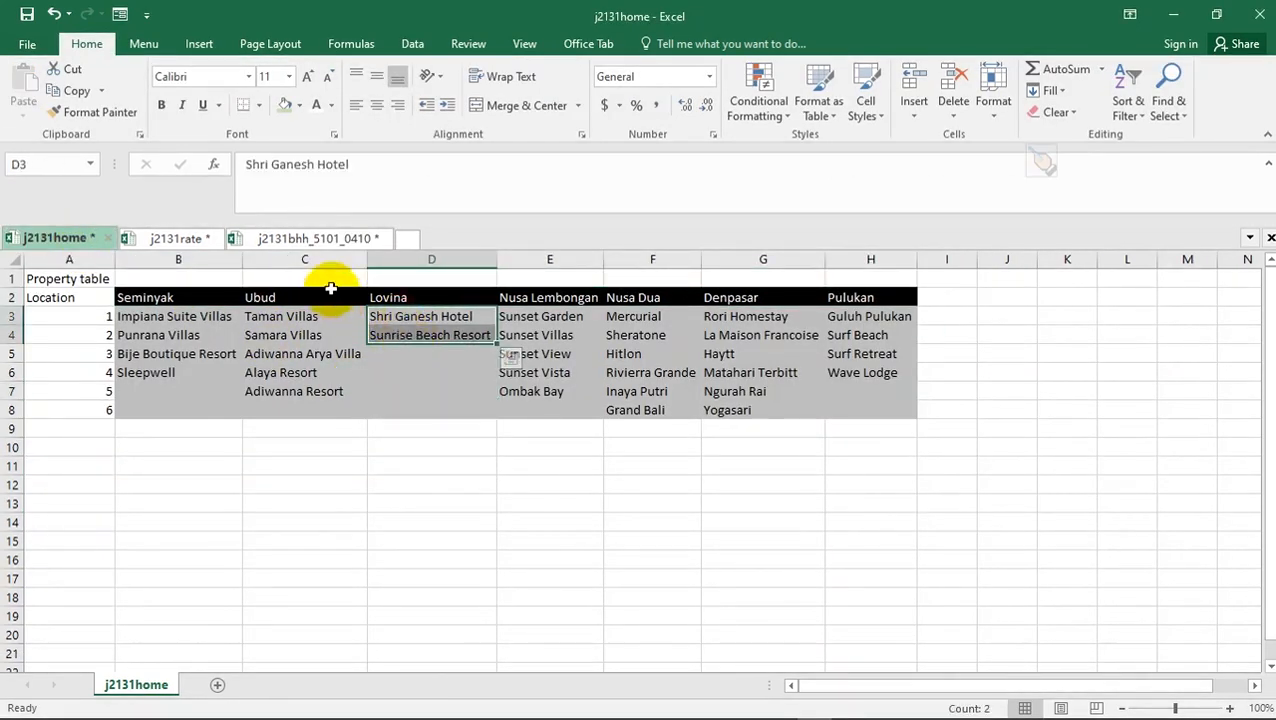
pyautogui.click(318, 238)
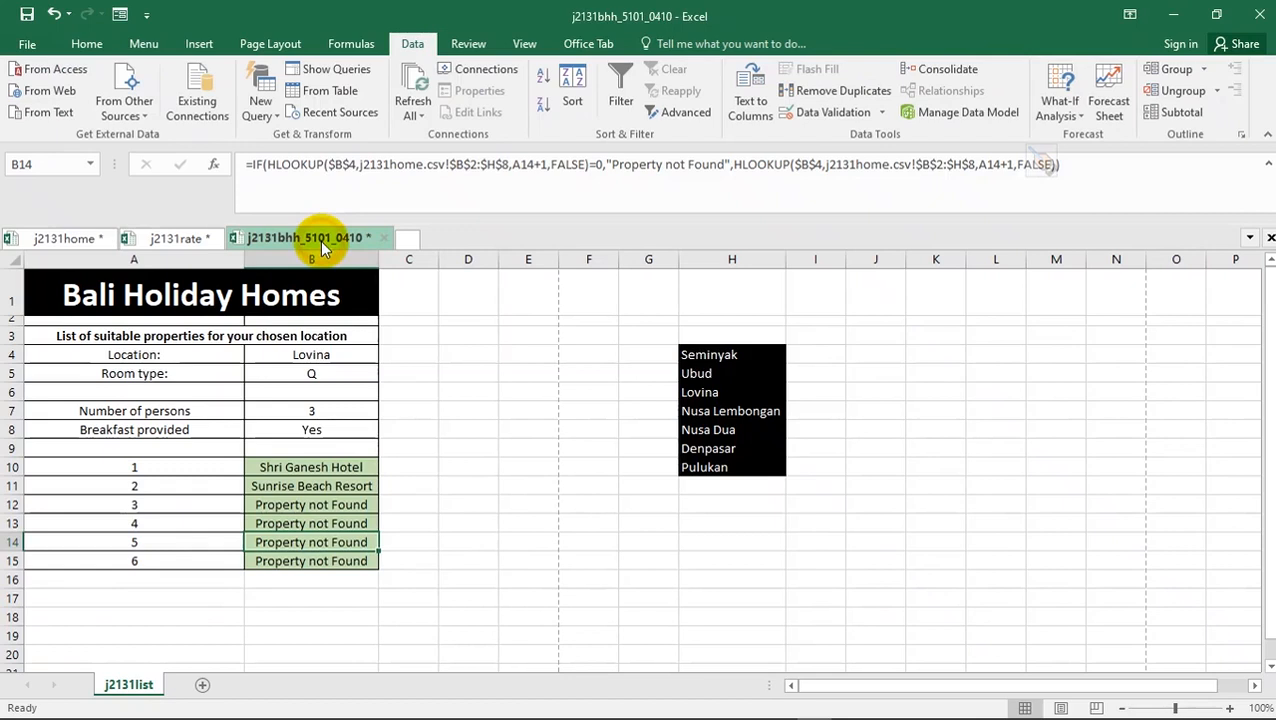
# - Choose Nusa Dua in B4 and check its six results in B10:B15
pyautogui.click(352, 355)
pyautogui.click(386, 355)
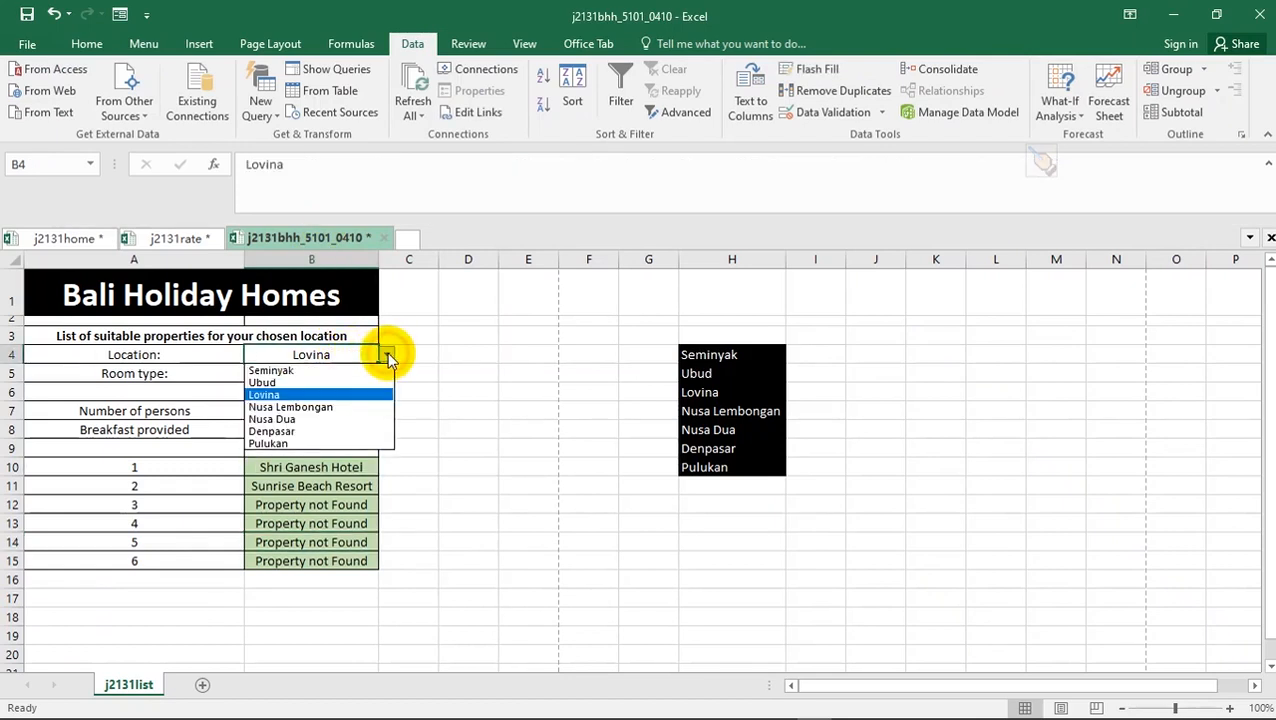
pyautogui.click(306, 420)
pyautogui.click(507, 434)
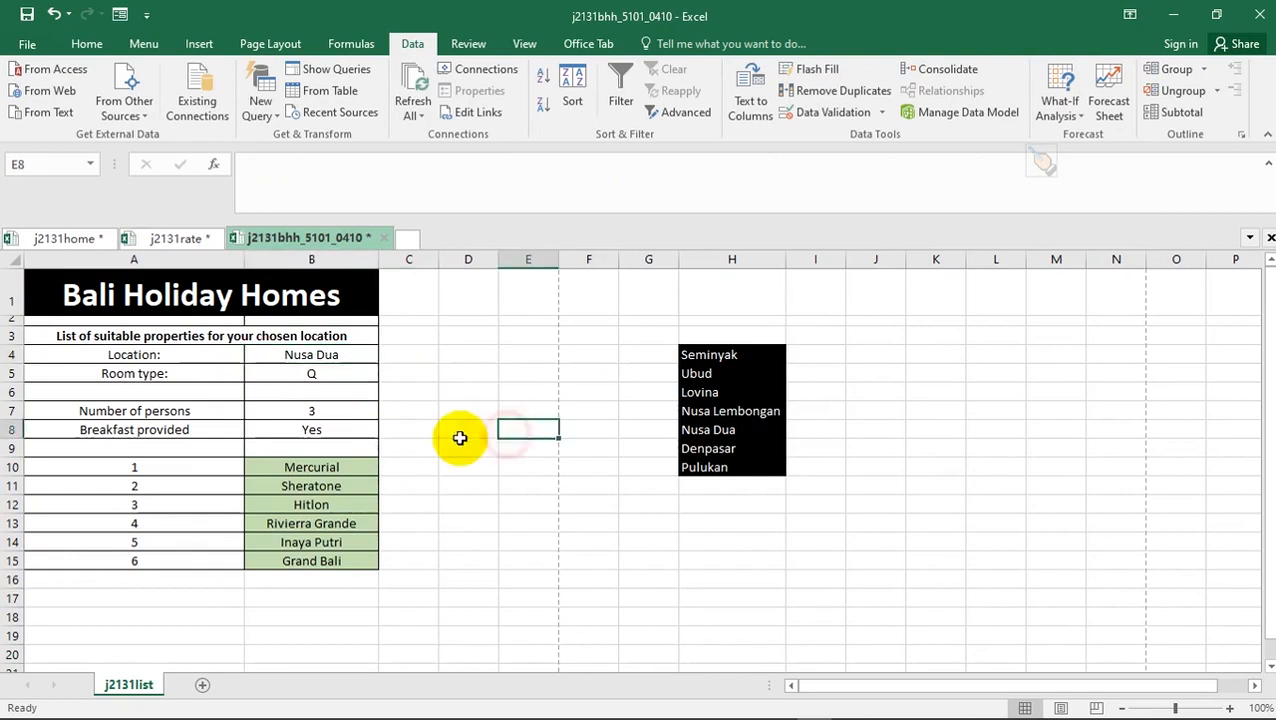
pyautogui.moveTo(345, 470); pyautogui.dragTo(348, 561)
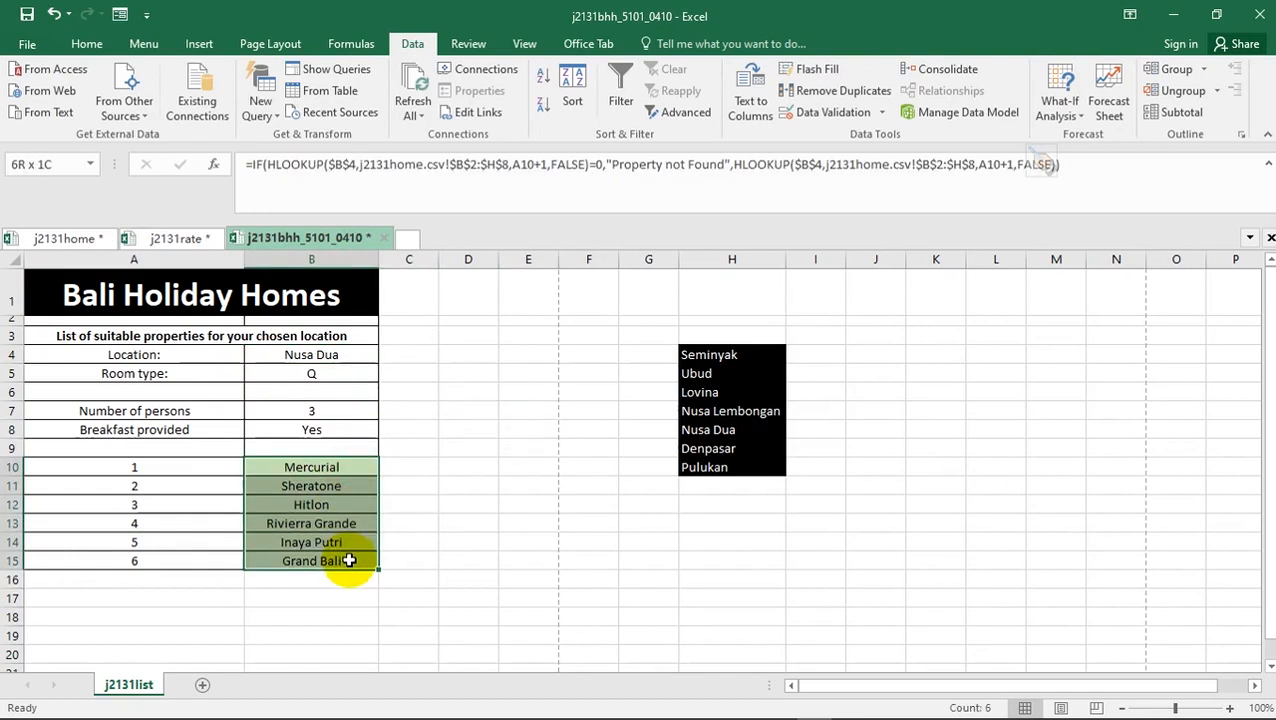
# - Choose Pulukan in B4, leaving two "Property not Found" rows
pyautogui.click(341, 362)
pyautogui.click(387, 356)
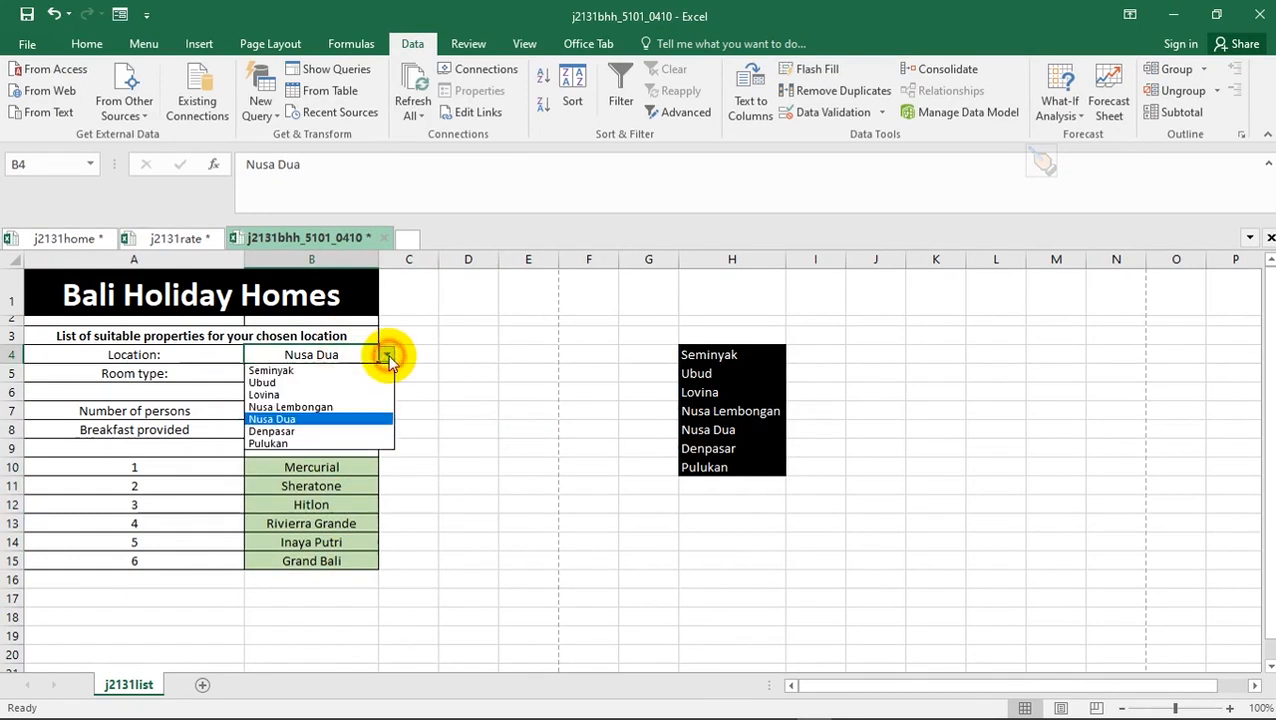
pyautogui.click(299, 443)
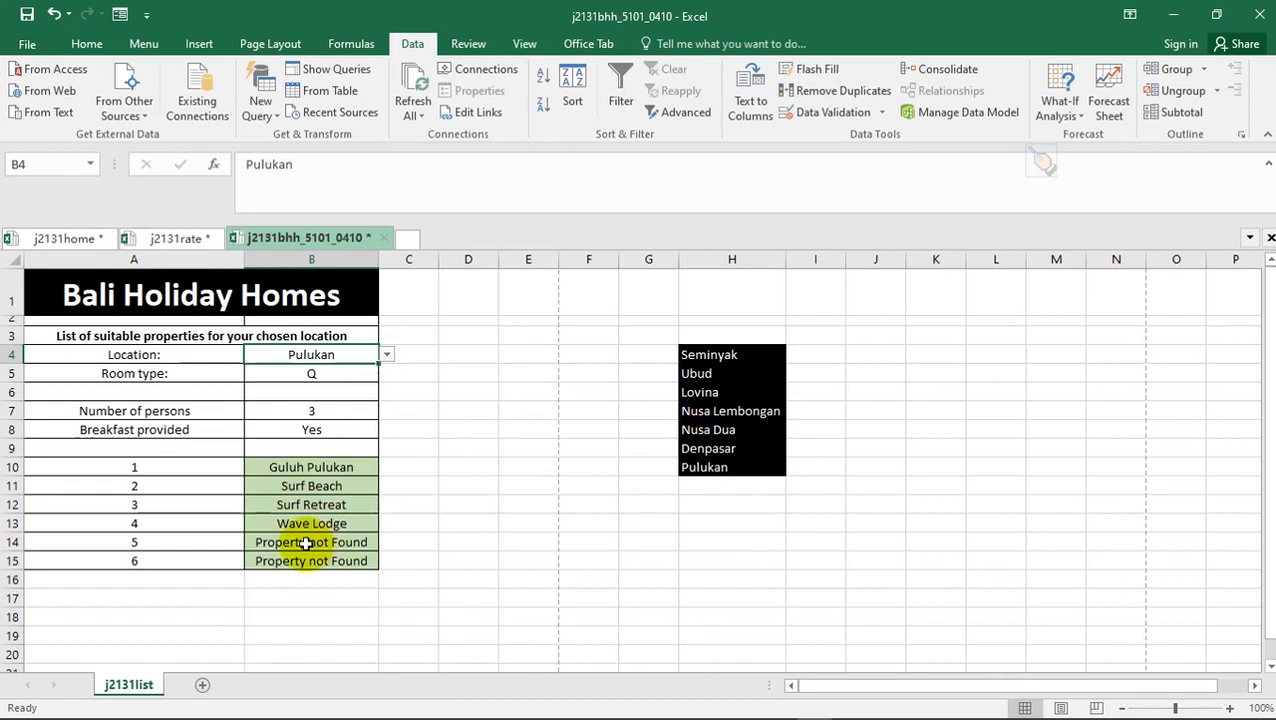
pyautogui.moveTo(305, 543); pyautogui.dragTo(318, 561)
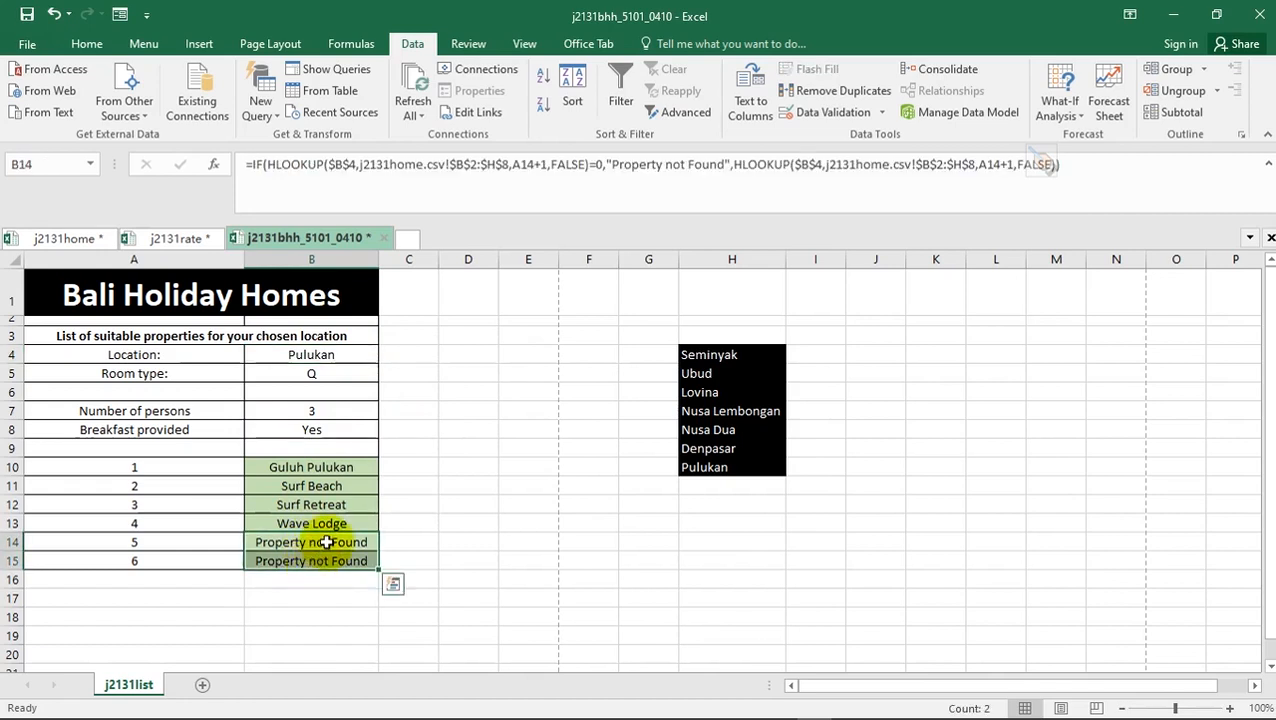
# - Choose Seminyak in B4 to list the Seminyak properties
pyautogui.click(336, 356)
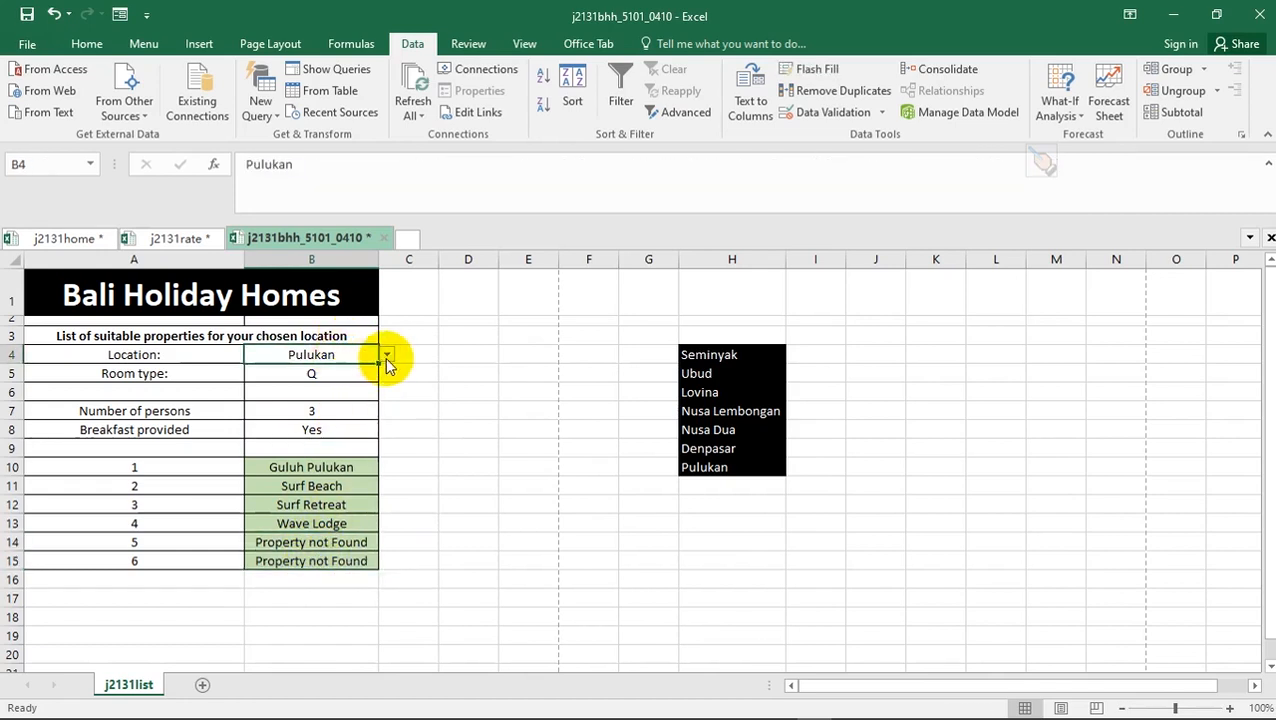
pyautogui.click(386, 357)
pyautogui.click(319, 370)
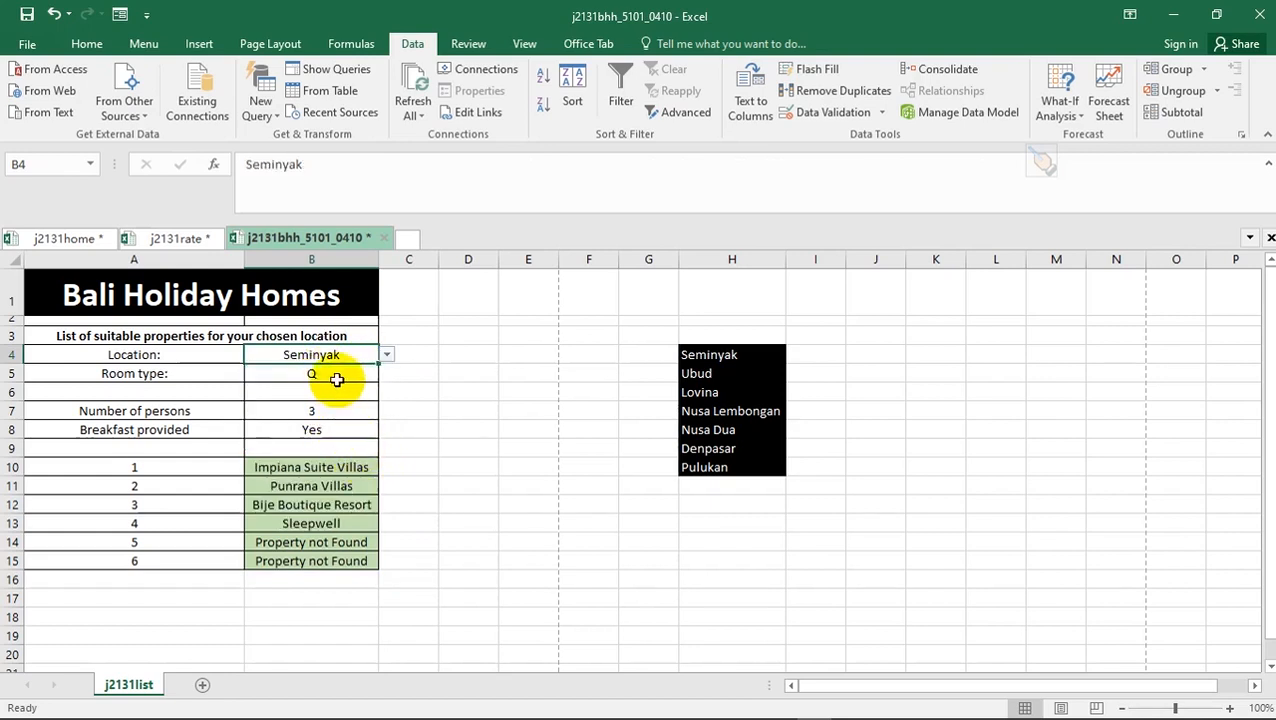
pyautogui.click(303, 374)
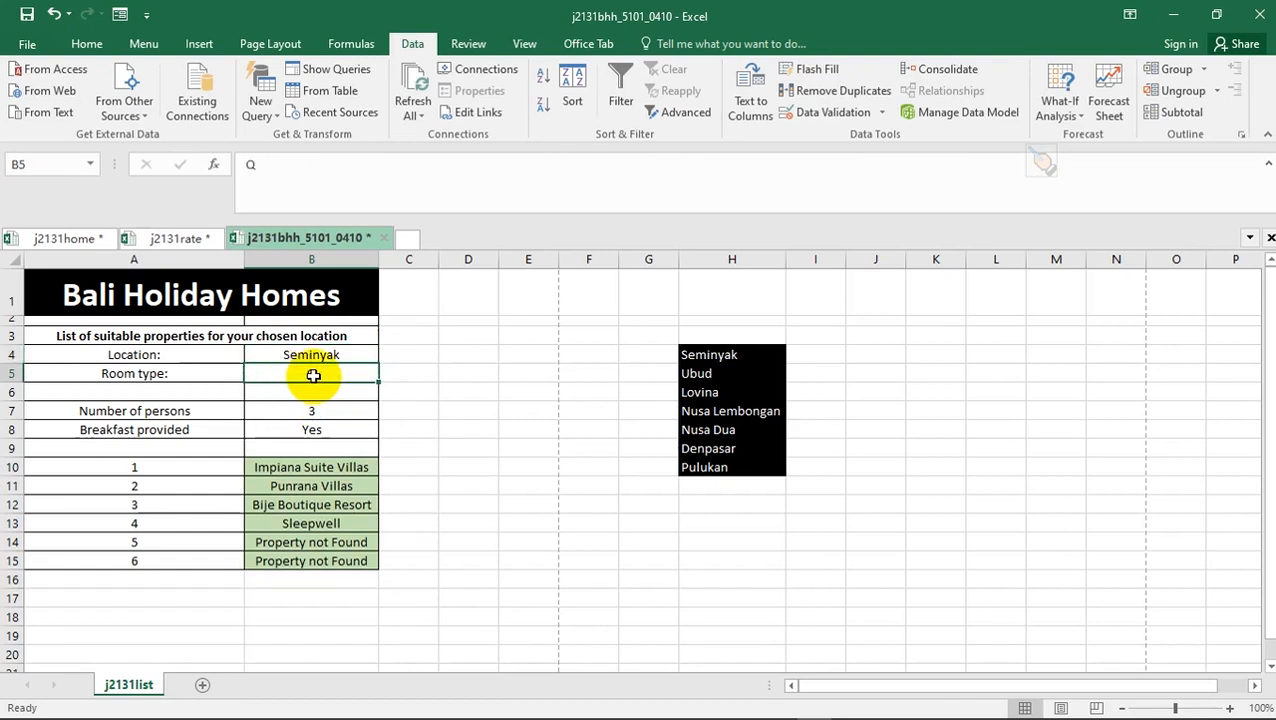
# - Enter room type T in B5
pyautogui.write('w')
pyautogui.press('Return')
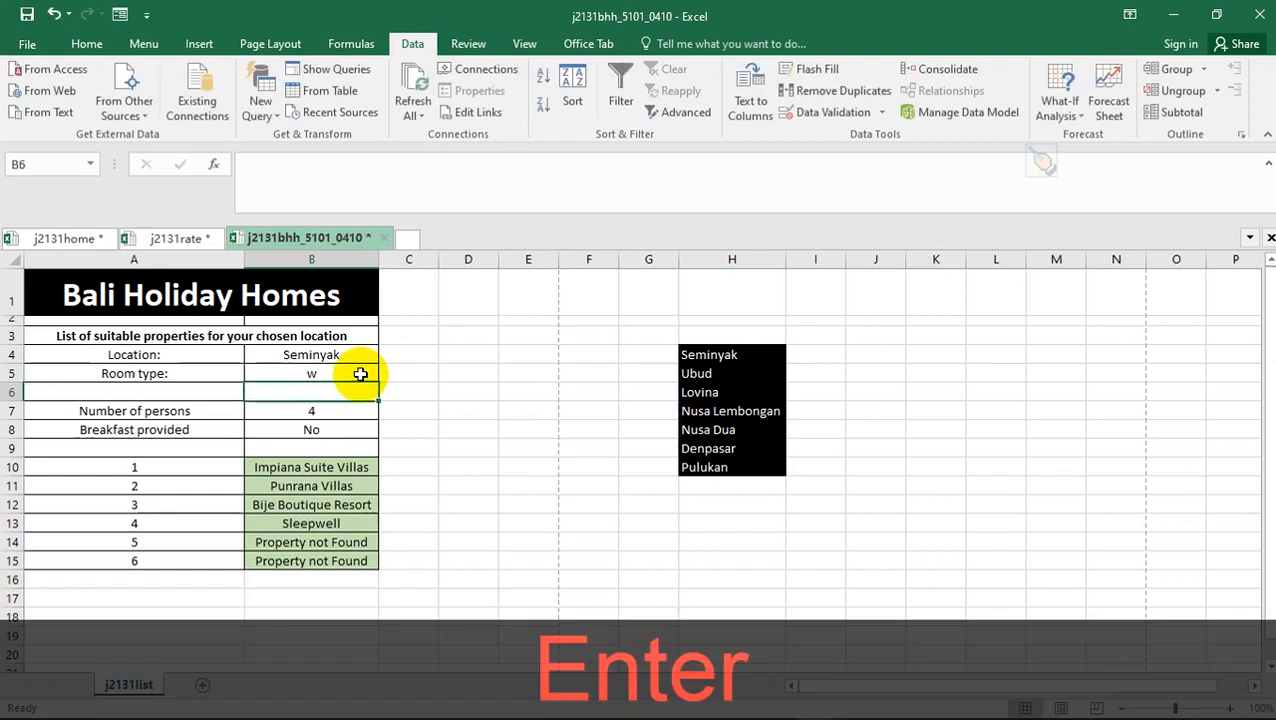
pyautogui.click(308, 372)
pyautogui.press('capslock')
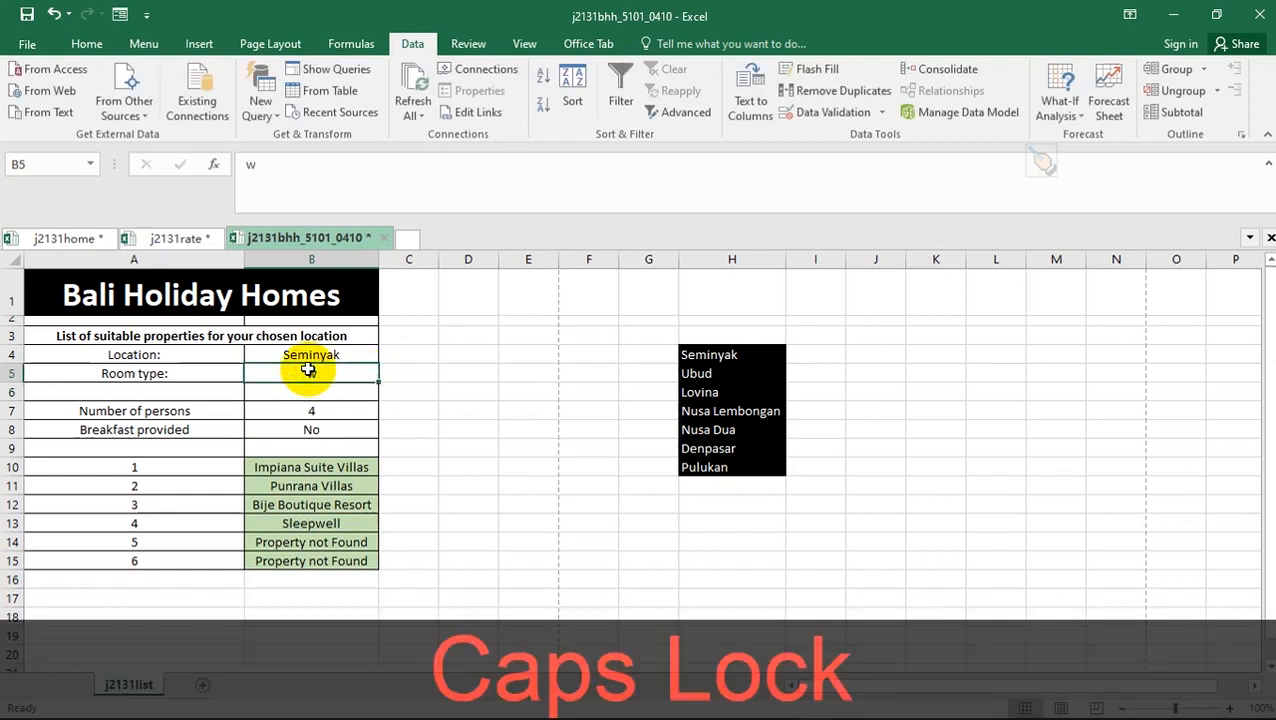
pyautogui.write('T')
pyautogui.press('Return')
pyautogui.click(319, 370)
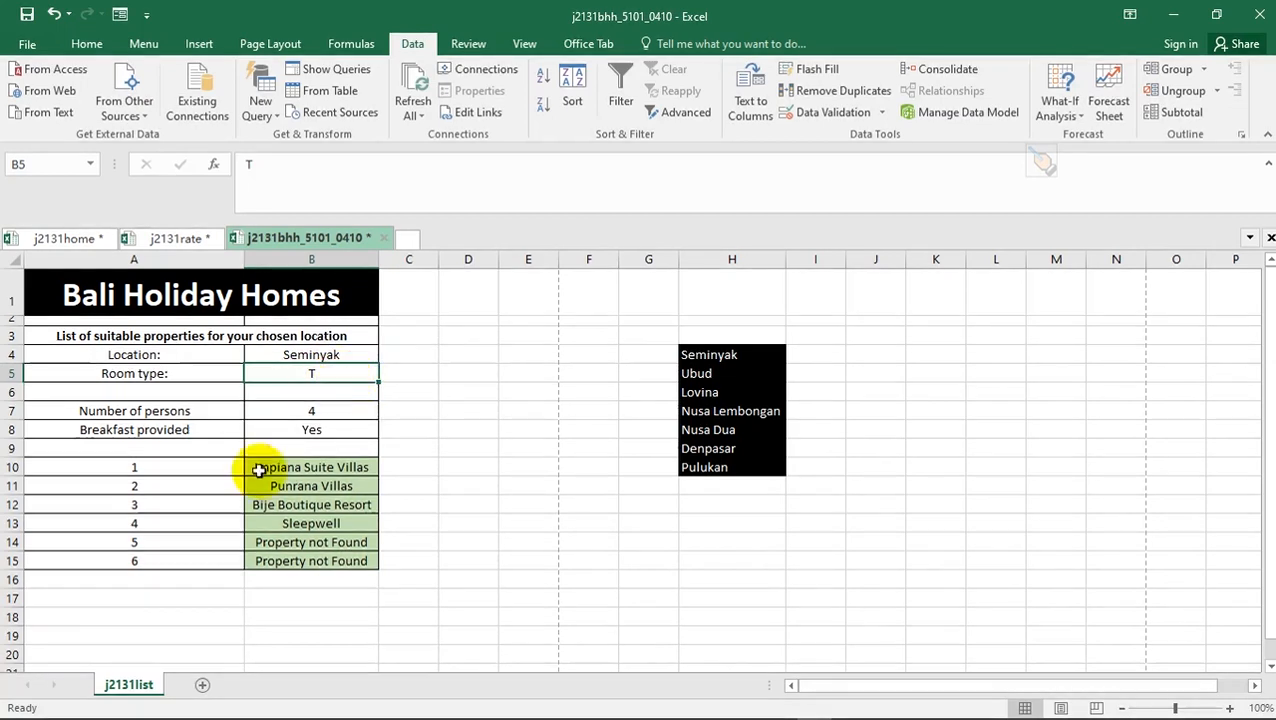
# - Copy the room codes A–Z from j2131rate and paste them into J4:J29
pyautogui.click(180, 238)
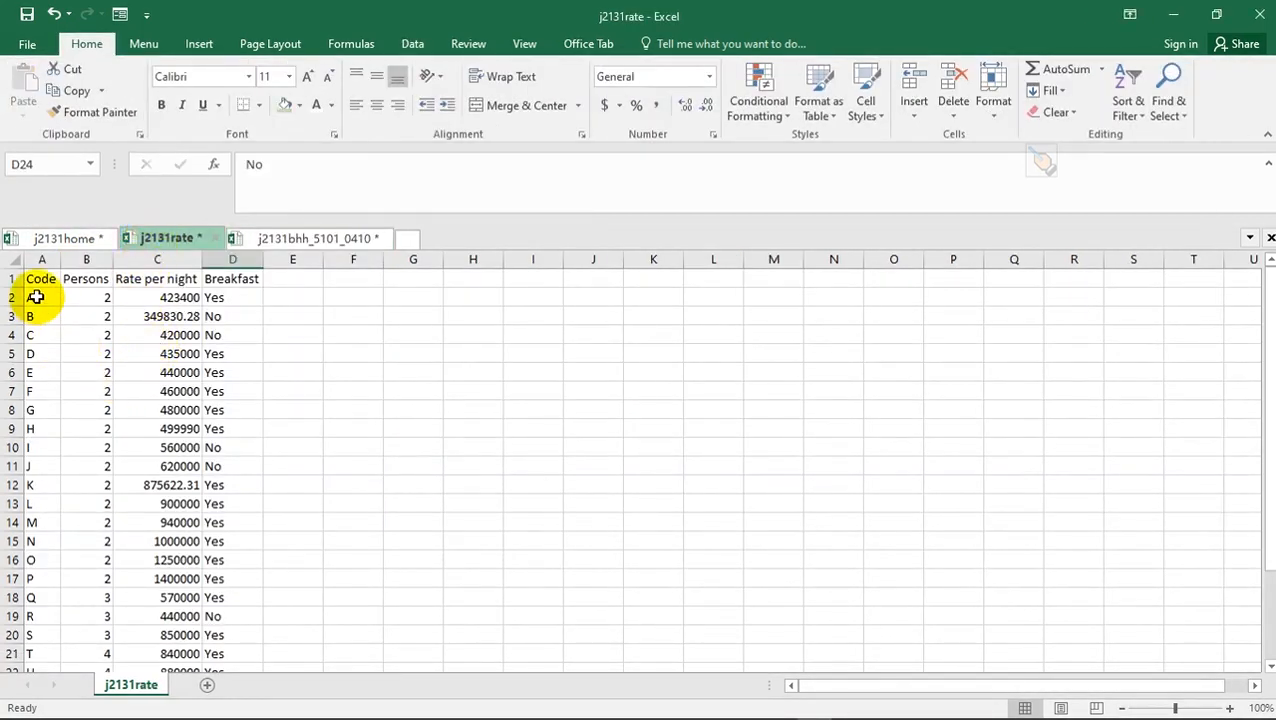
pyautogui.moveTo(36, 297); pyautogui.dragTo(47, 640)
pyautogui.hotkey('ctrl', 'c')
pyautogui.click(340, 239)
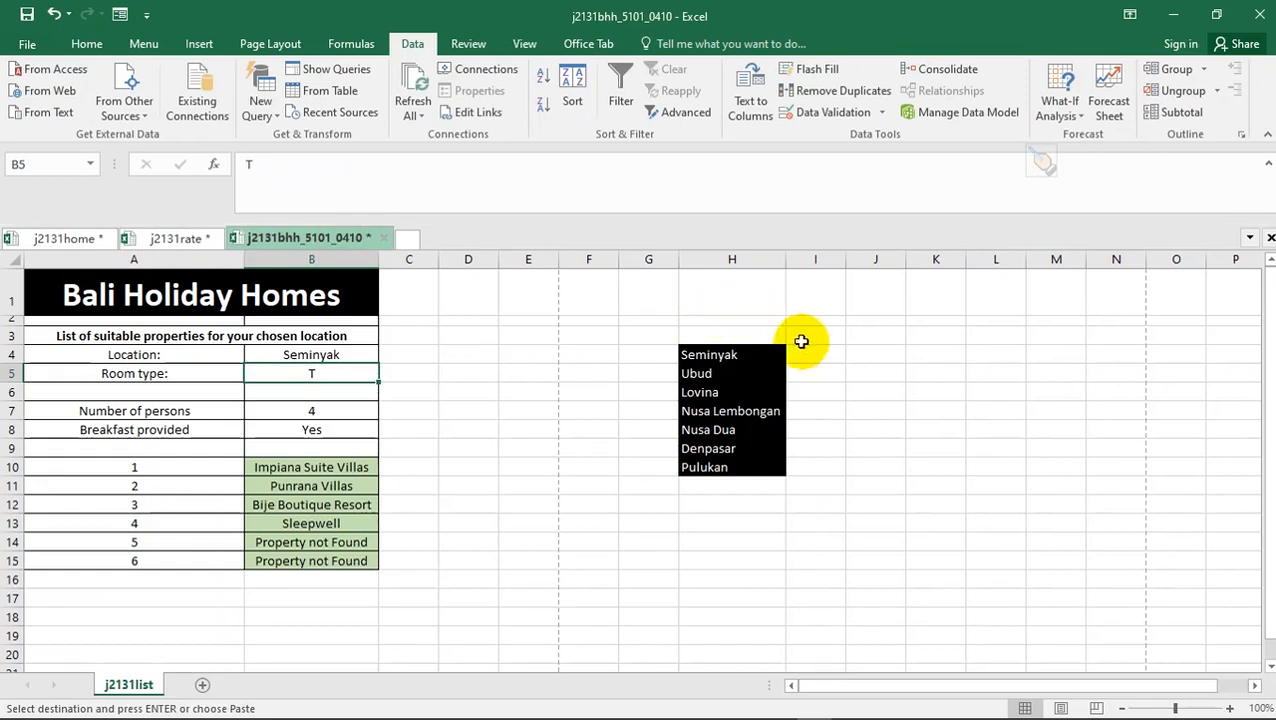
pyautogui.click(852, 355)
pyautogui.hotkey('ctrl', 'v')
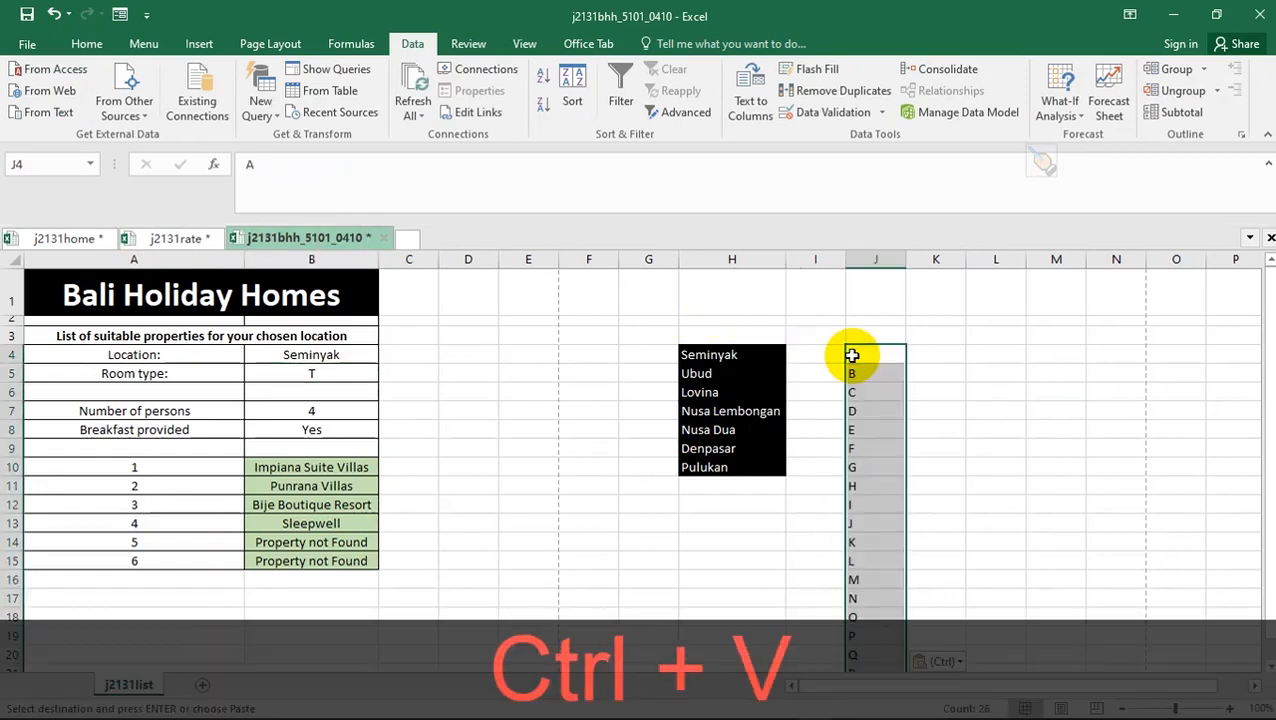
pyautogui.click(978, 385)
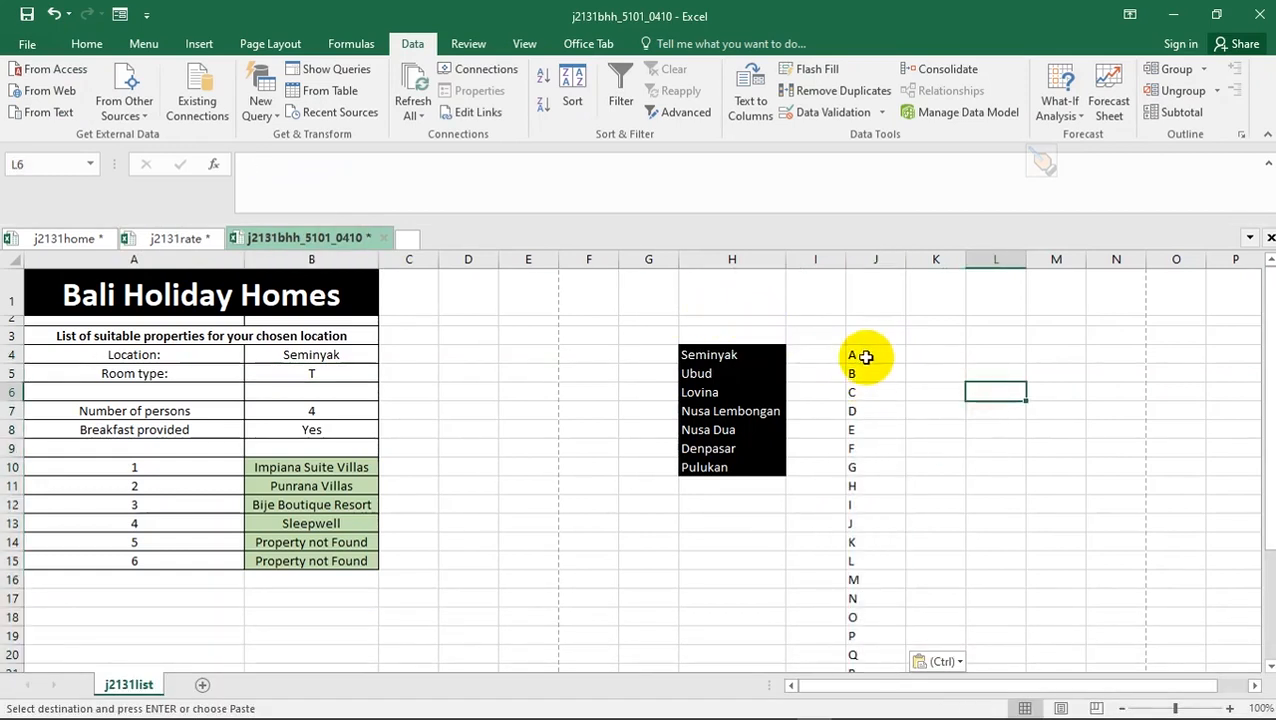
pyautogui.click(277, 371)
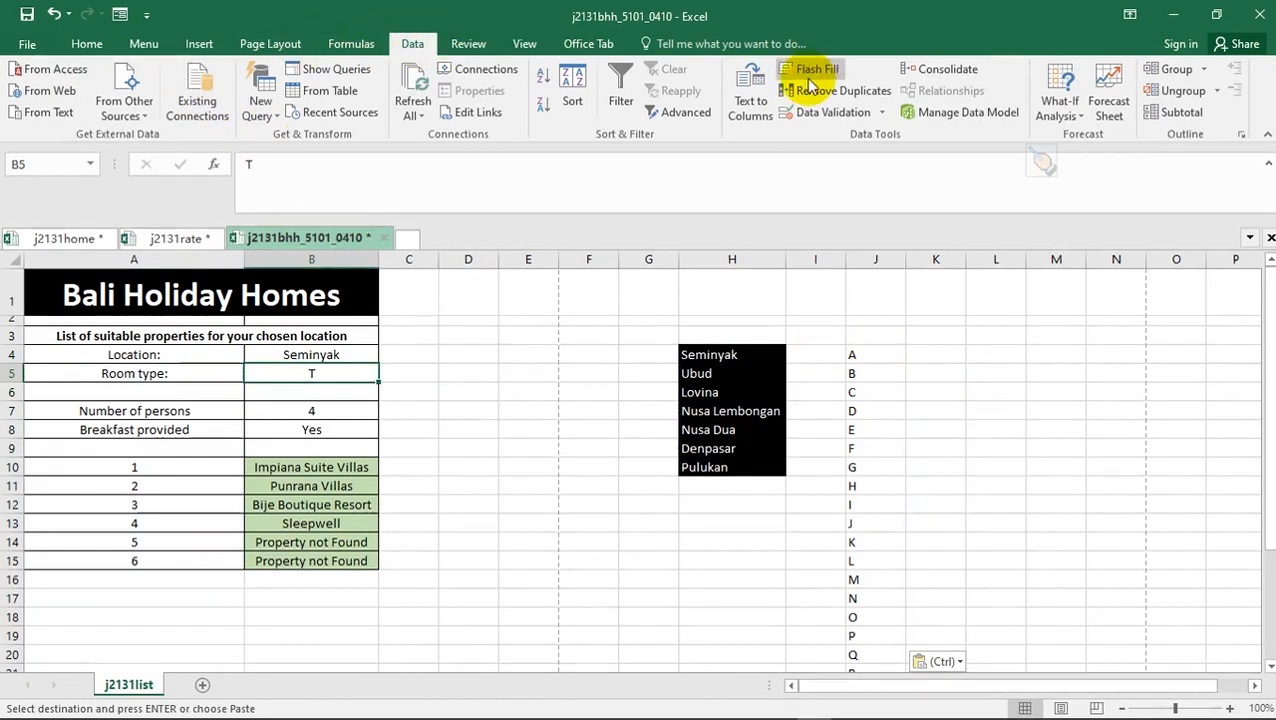
# - Give B5 List data validation sourced from =$J$4:$J$29
pyautogui.click(884, 112)
pyautogui.click(852, 134)
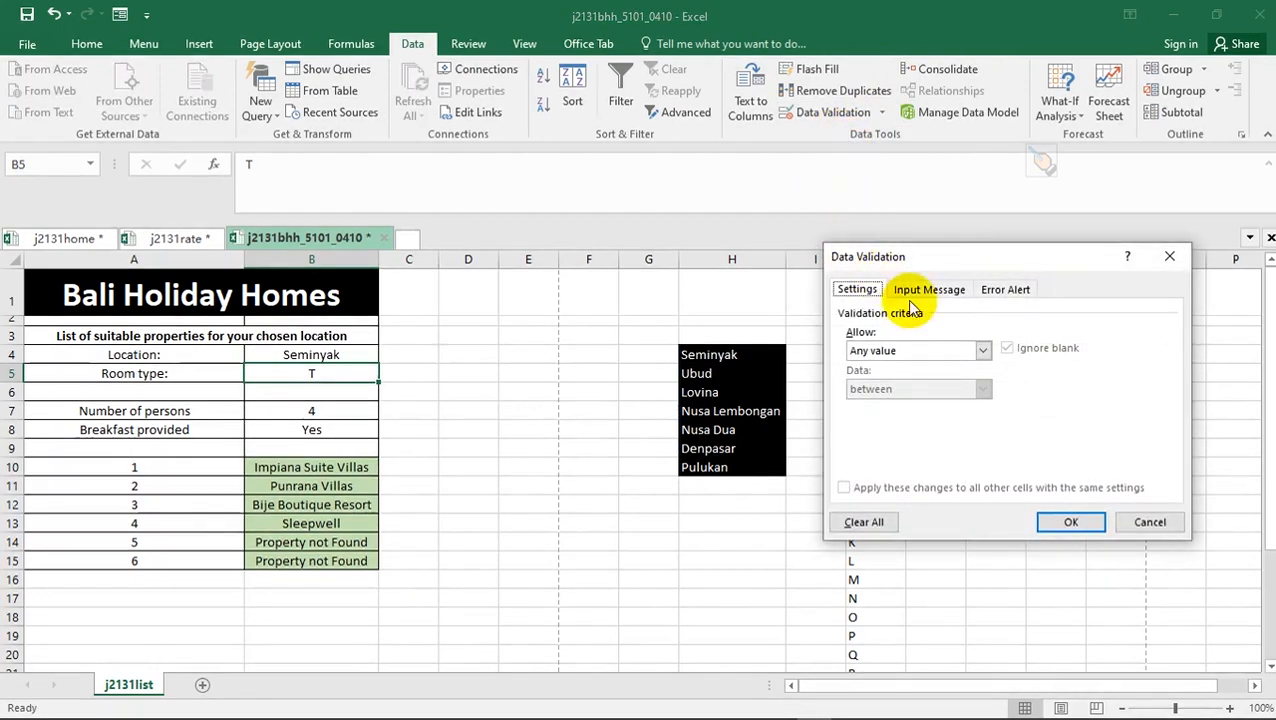
pyautogui.click(982, 349)
pyautogui.click(879, 405)
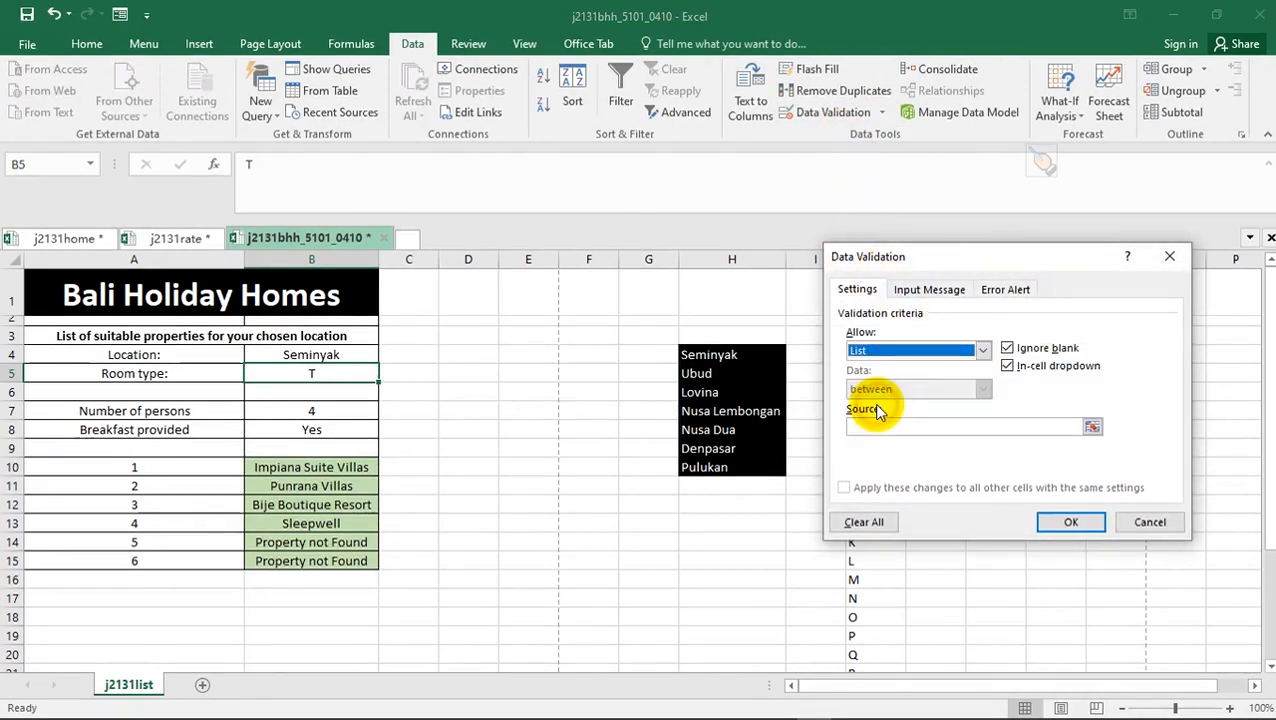
pyautogui.click(1092, 427)
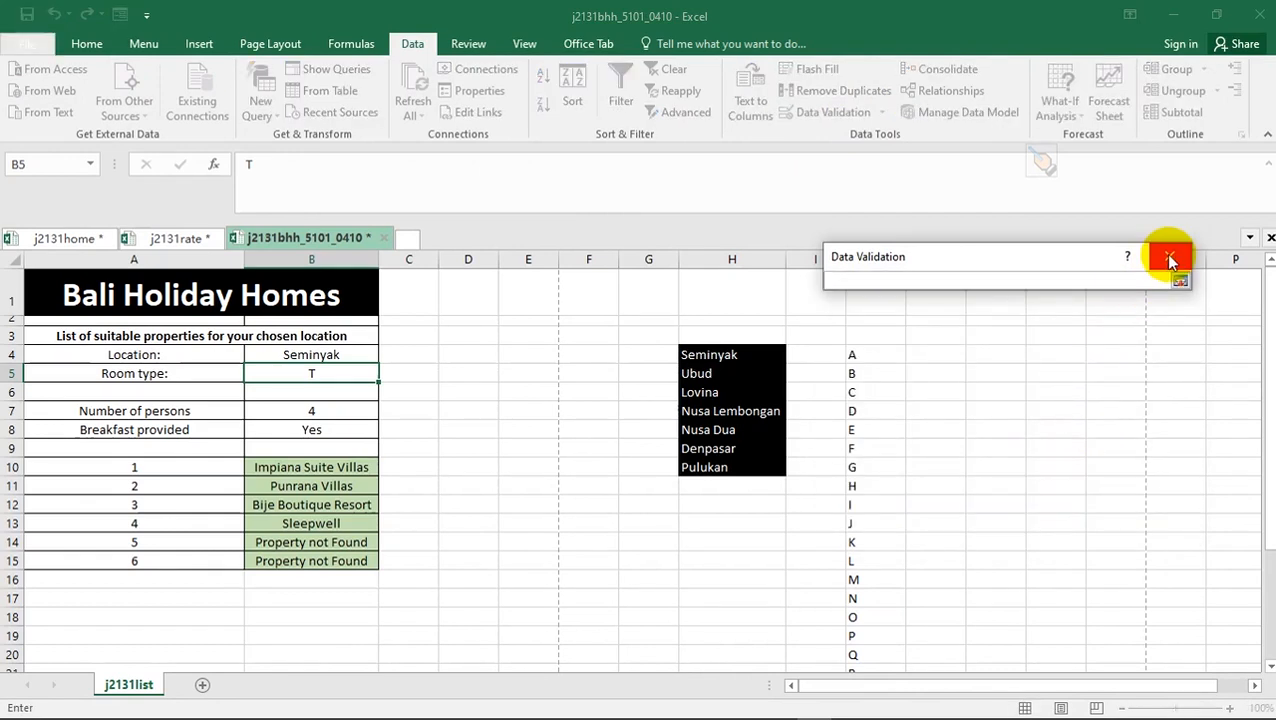
pyautogui.press('Escape')
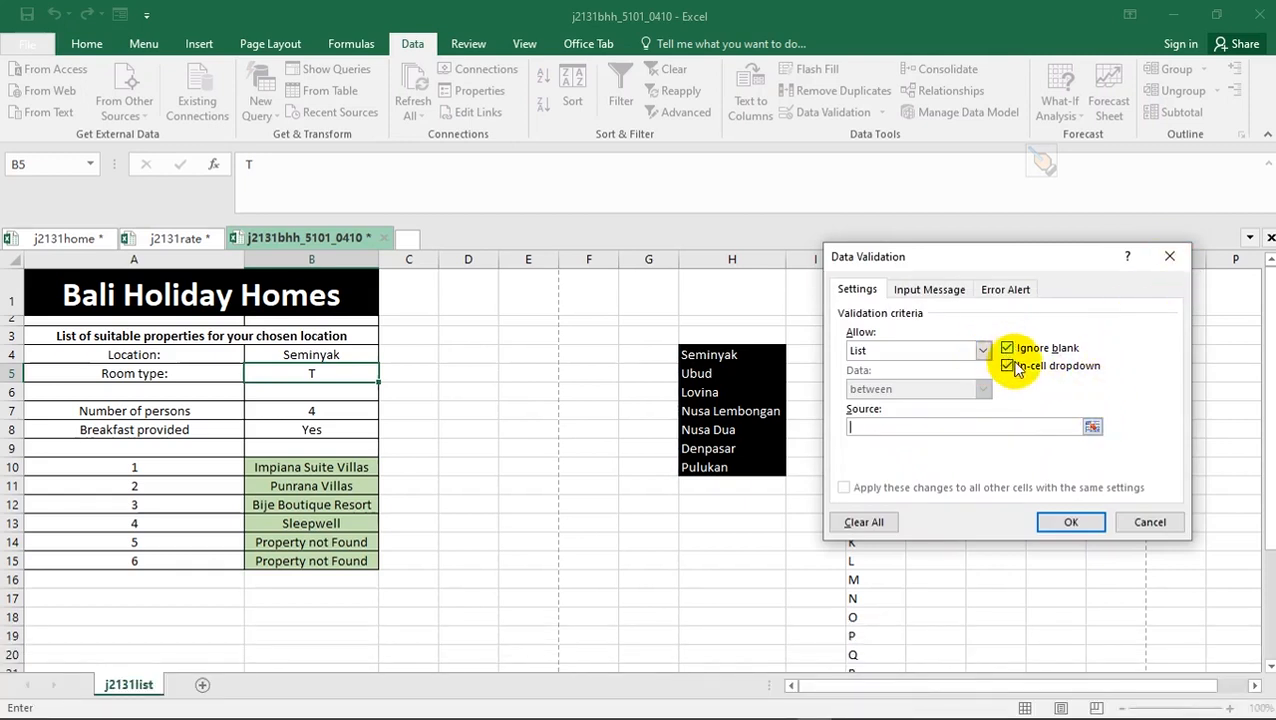
pyautogui.click(1092, 428)
pyautogui.moveTo(880, 356); pyautogui.dragTo(871, 650)
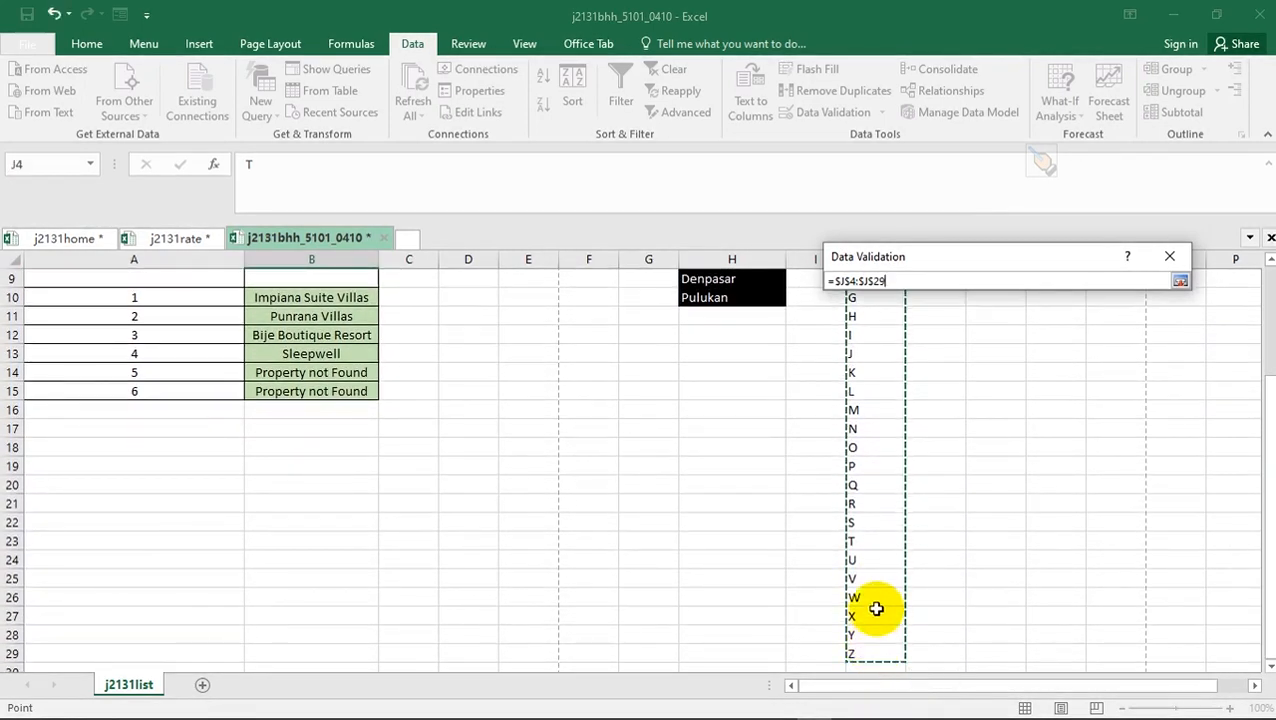
pyautogui.press('Return')
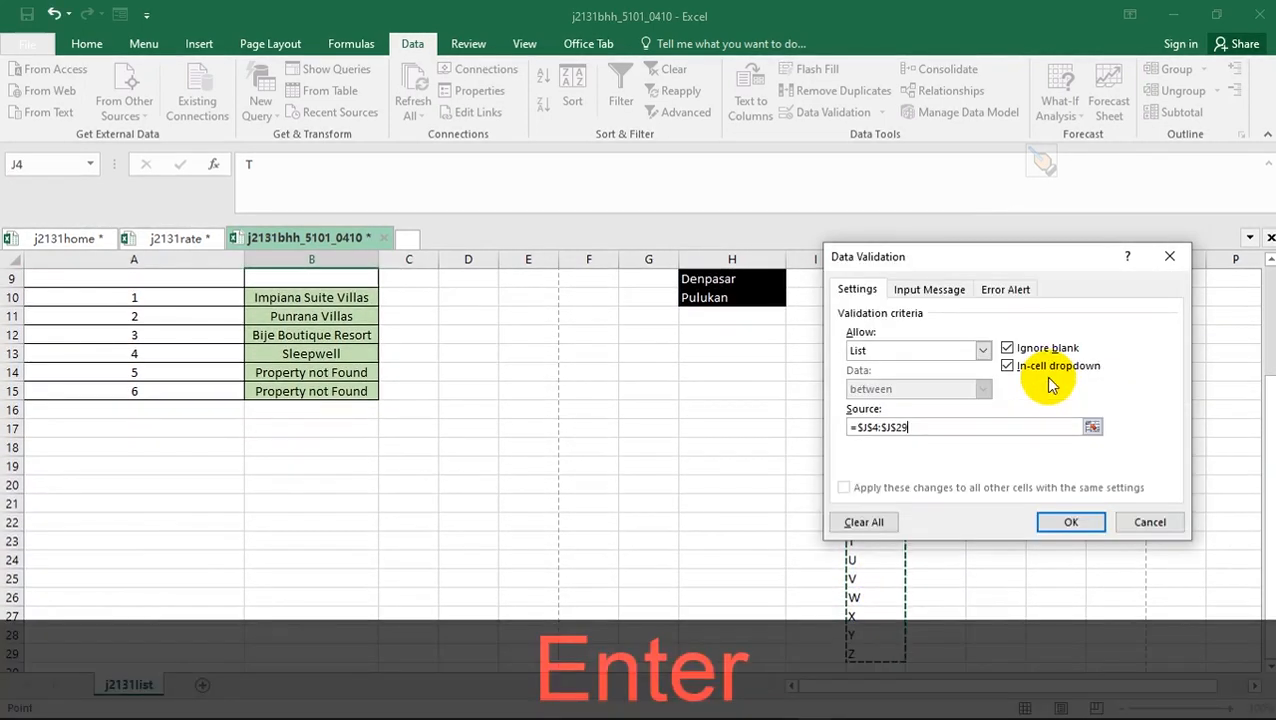
pyautogui.click(1062, 521)
pyautogui.scroll(3, 493, 402)
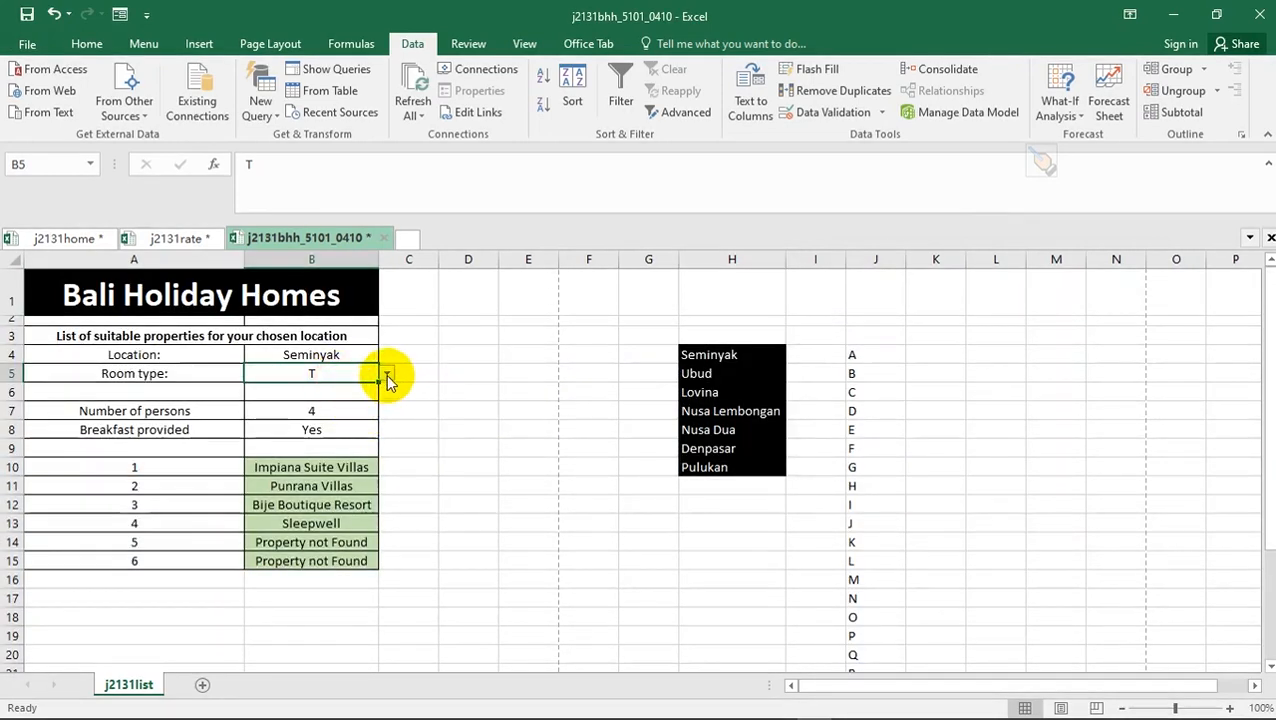
# - Choose room type P in B5, then check the B7 (2 persons) and B8 (breakfast Yes) formulas
pyautogui.click(386, 374)
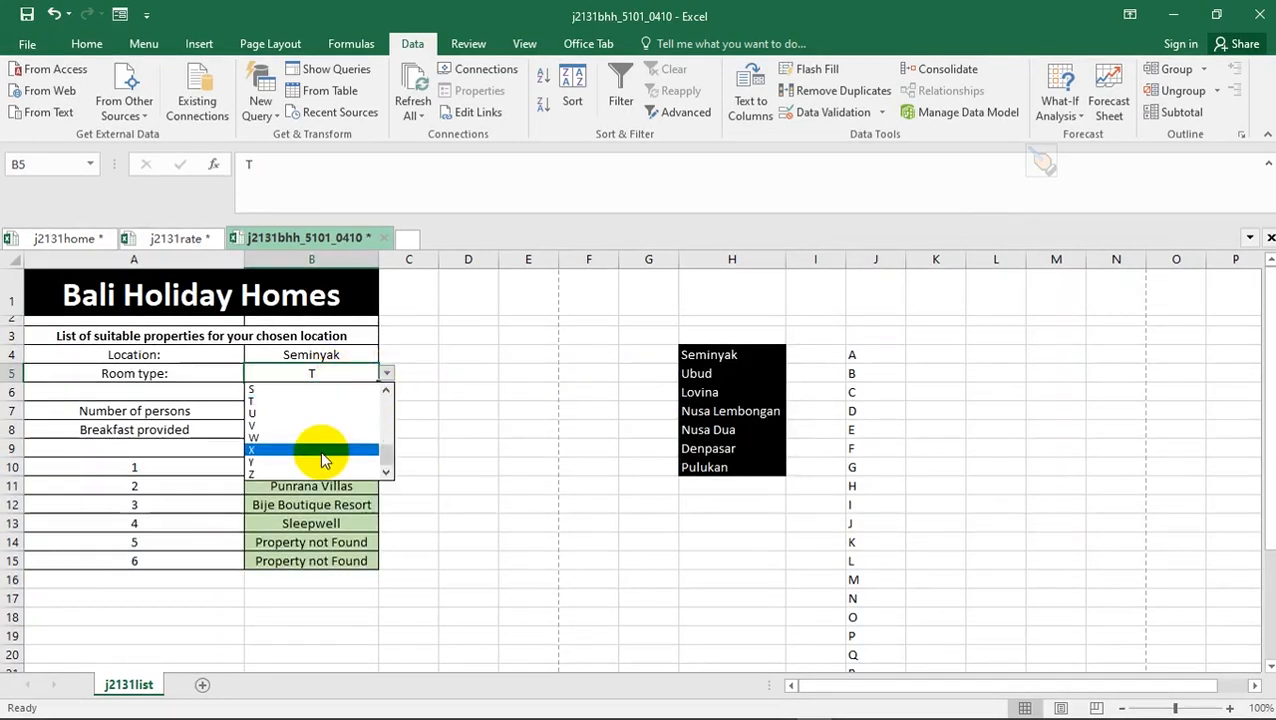
pyautogui.click(386, 391)
pyautogui.scroll(1, 322, 413)
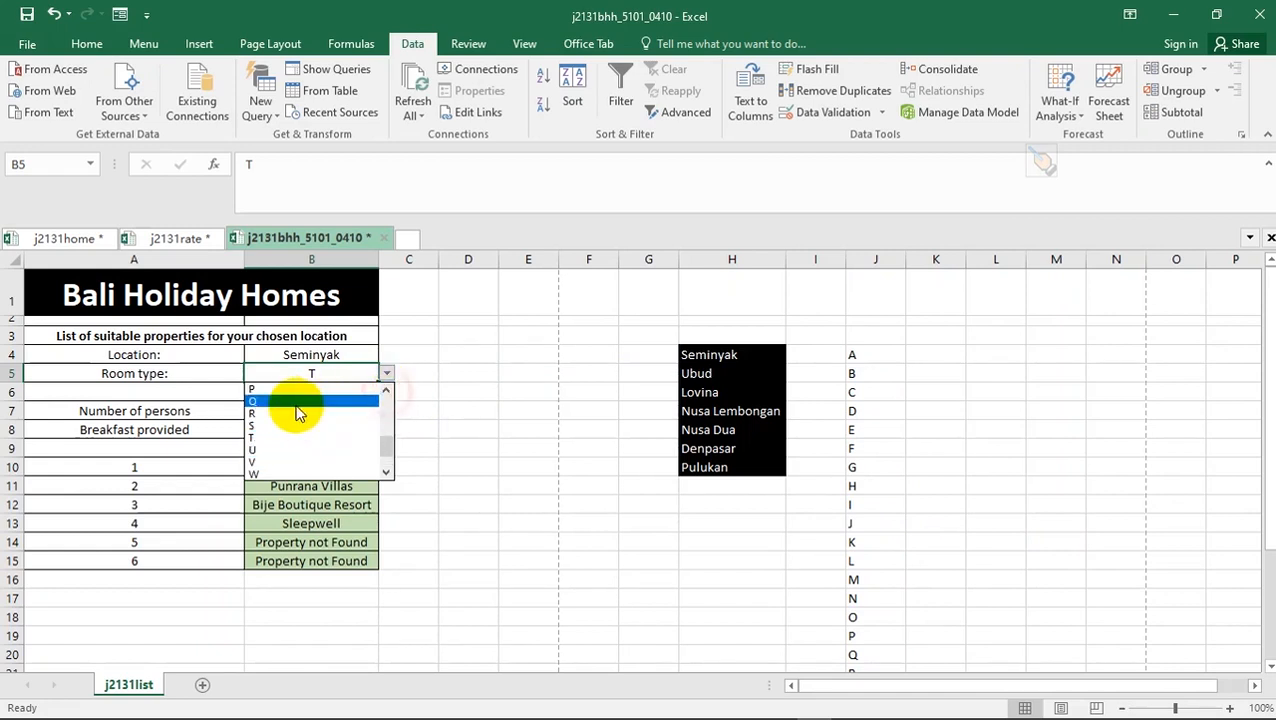
pyautogui.click(262, 386)
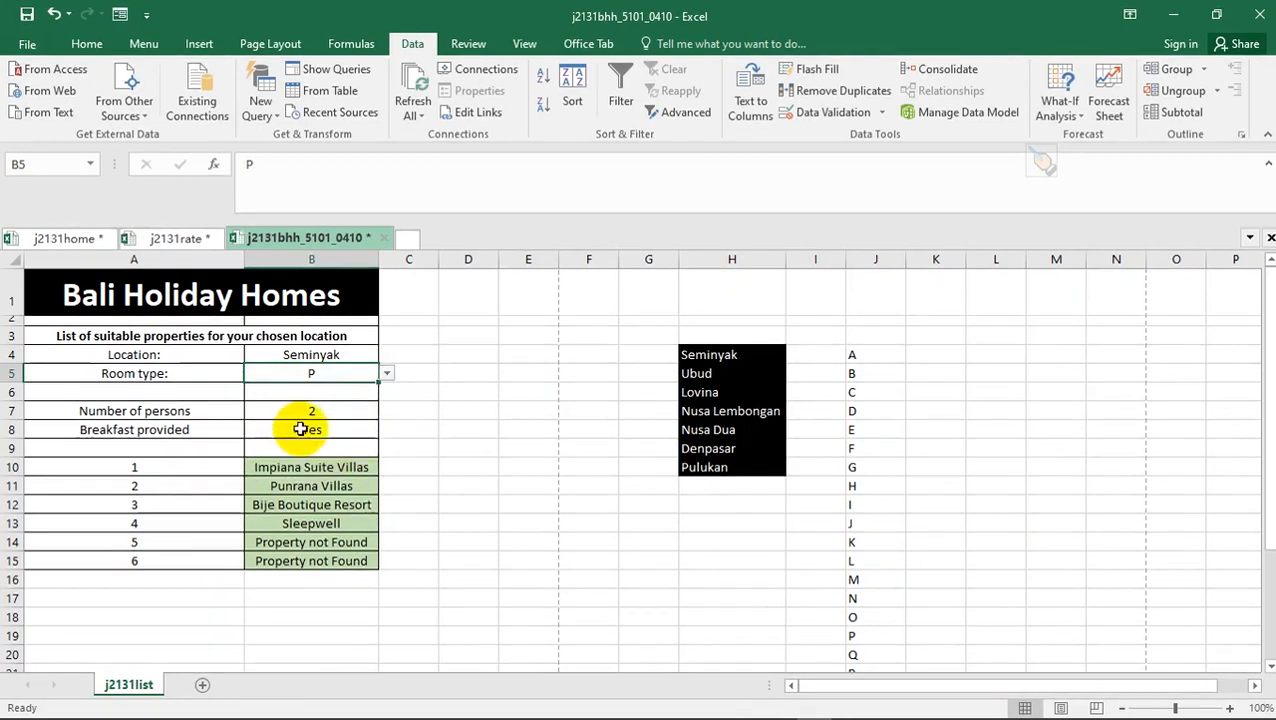
pyautogui.click(336, 413)
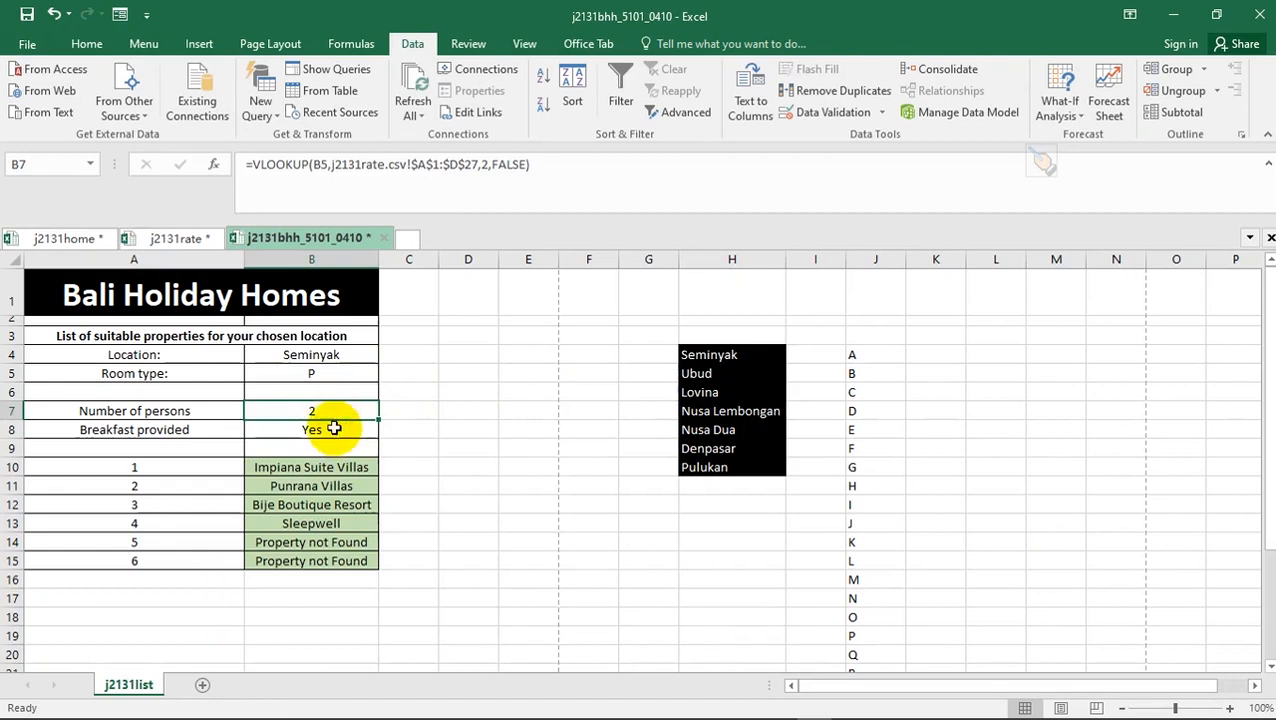
pyautogui.click(328, 429)
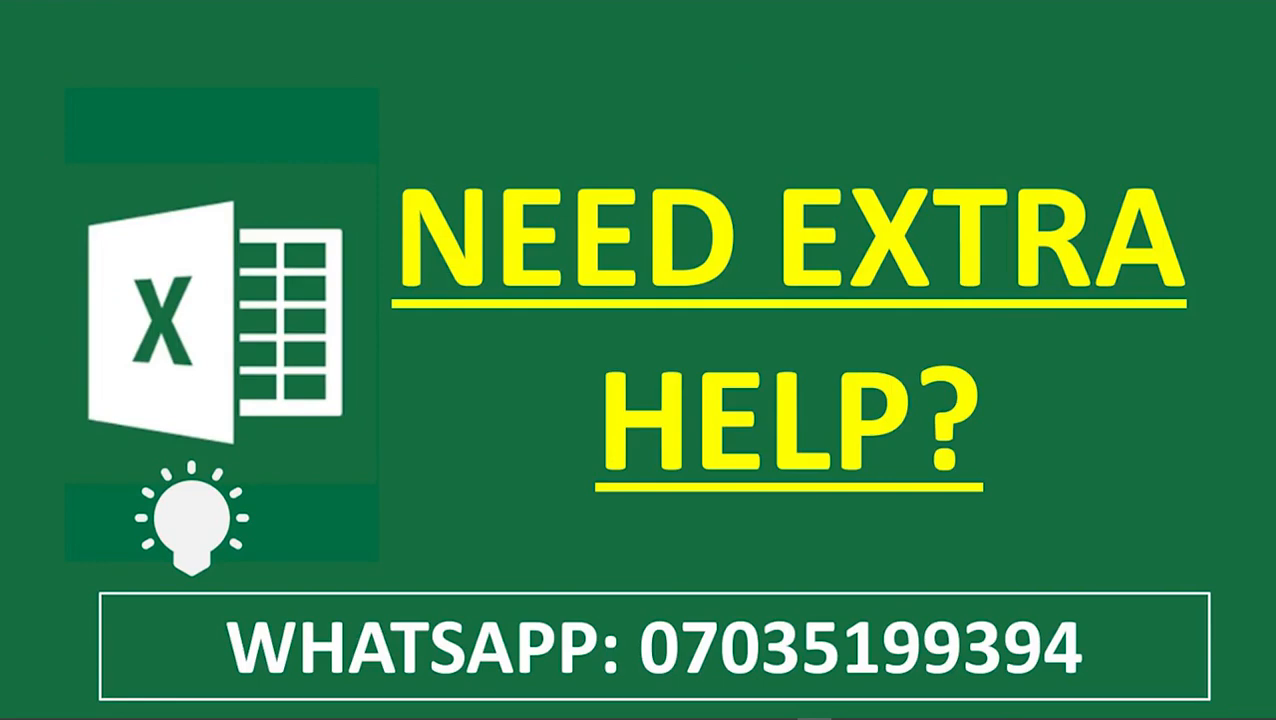
pyautogui.hotkey('alt', 'Tab')
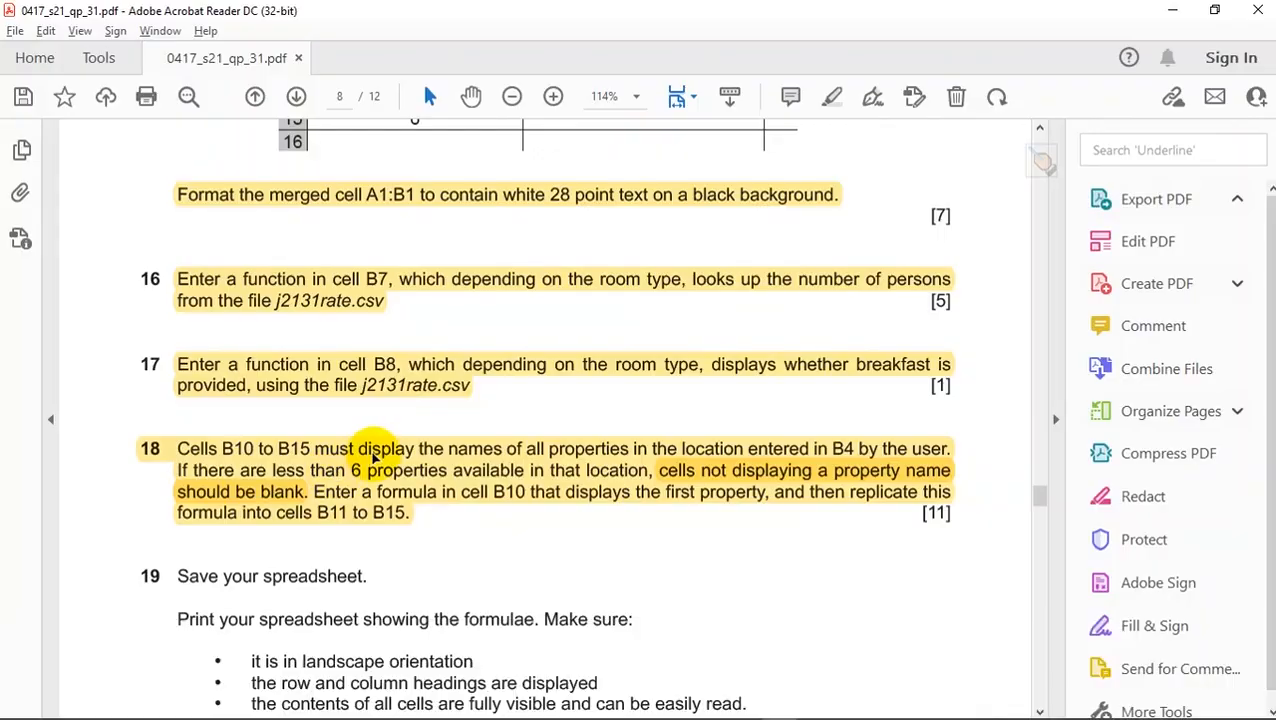
pyautogui.scroll(-2, 330, 465)
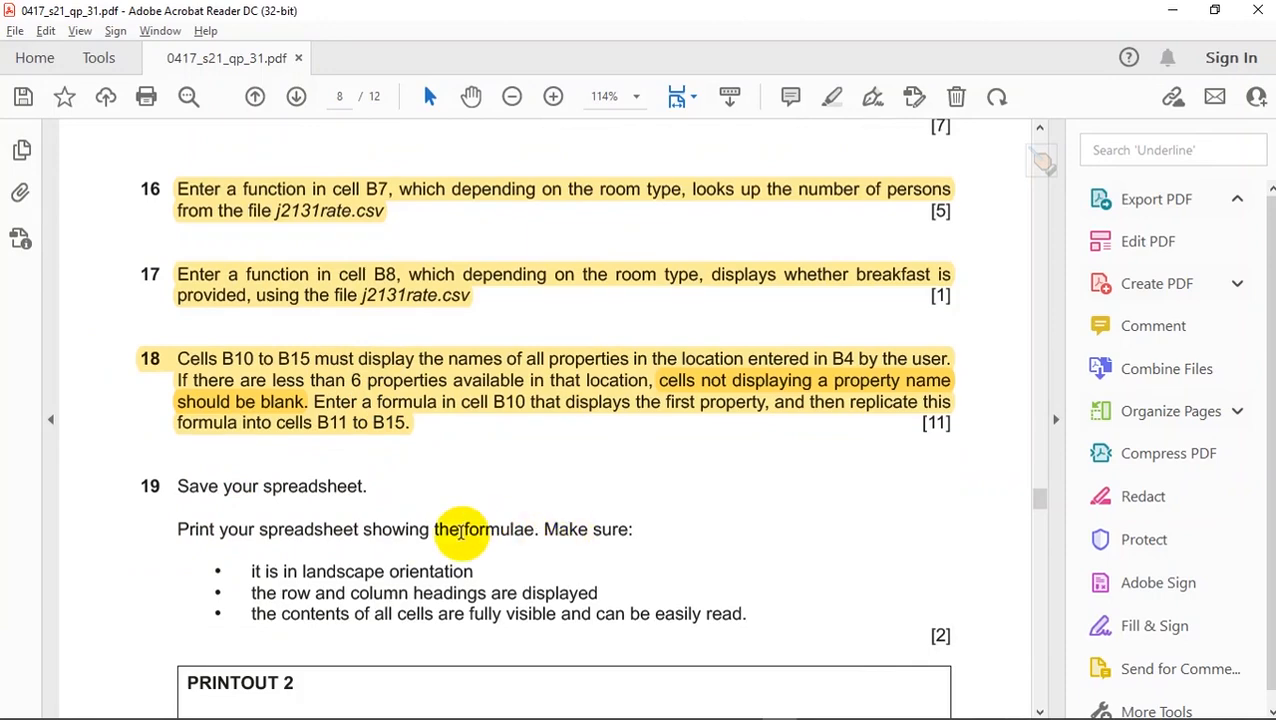
pyautogui.hotkey('alt', 'Tab')
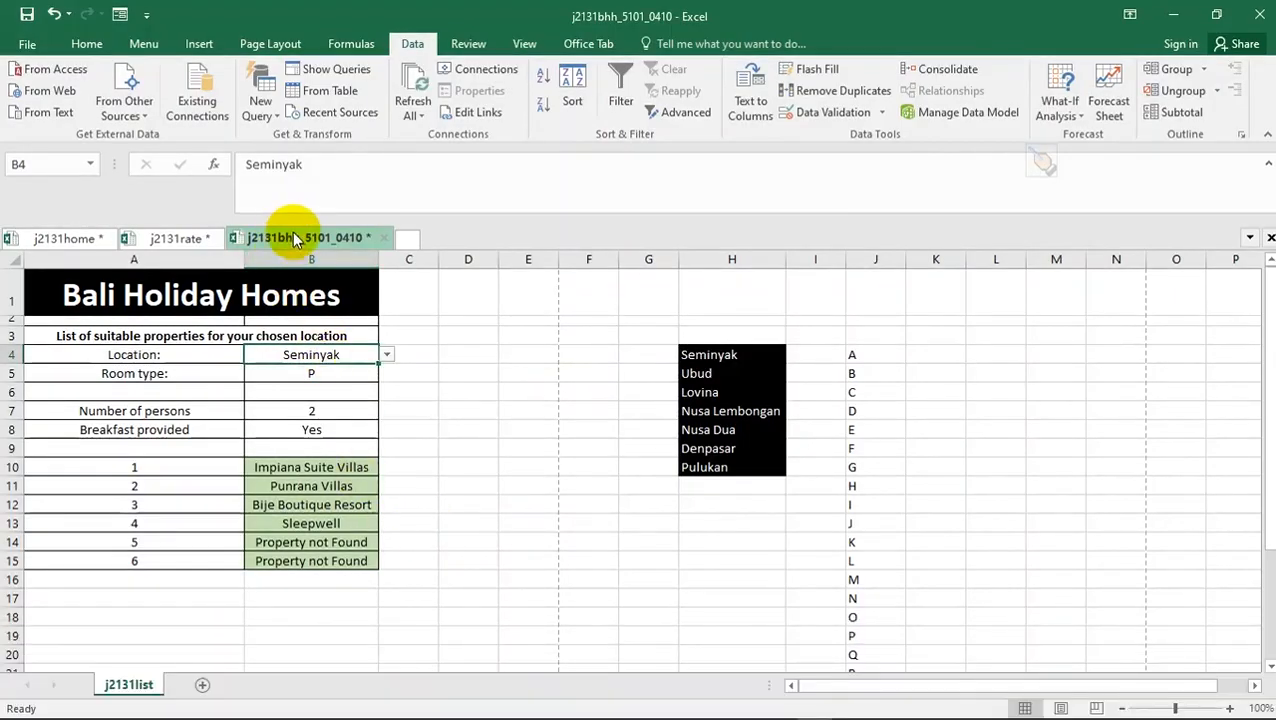
# - Recheck cells B4 and B5, opening B5's room-type list but leaving P selected
pyautogui.click(469, 467)
pyautogui.click(299, 355)
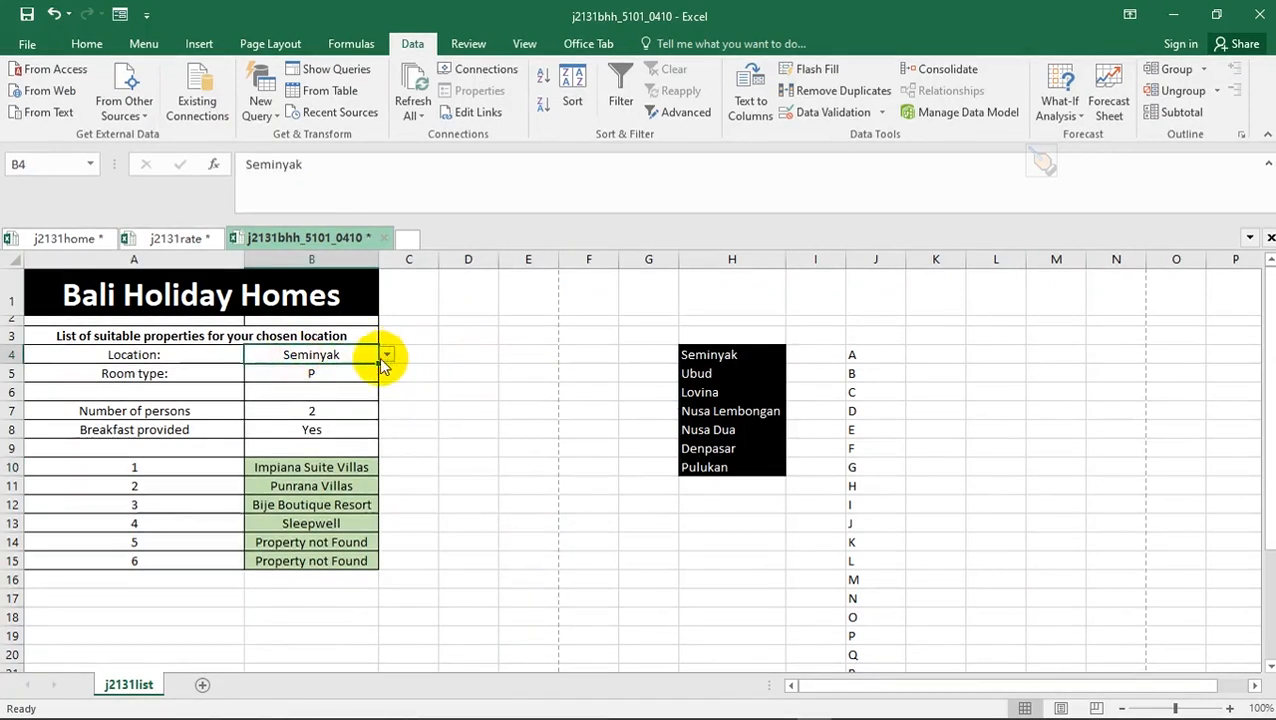
pyautogui.click(326, 381)
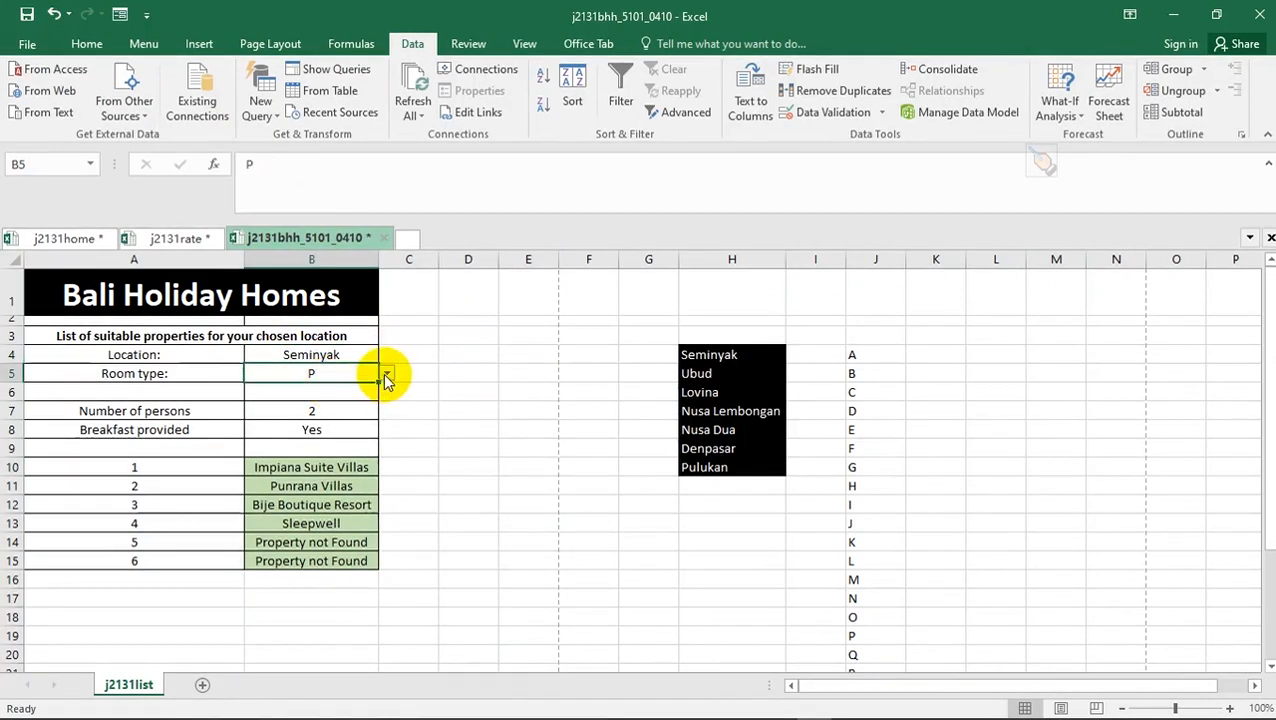
pyautogui.click(386, 375)
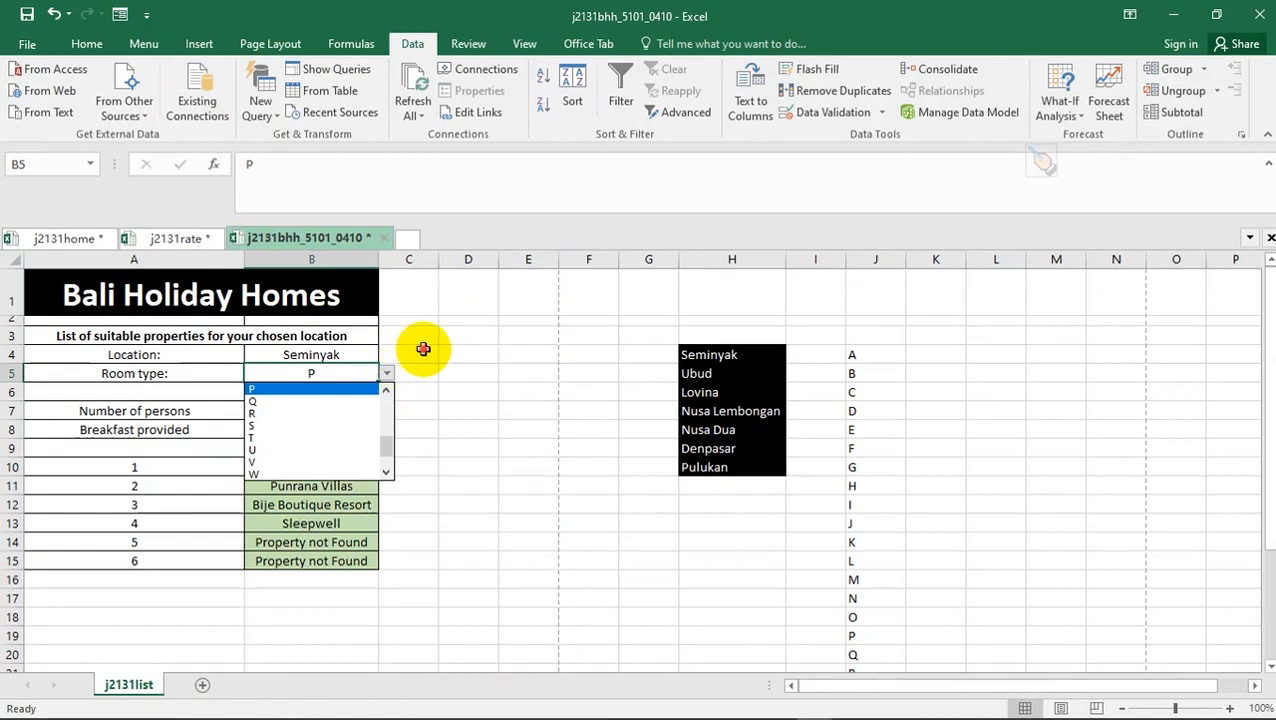
pyautogui.click(423, 348)
# - Review the location and code lists in G3:J12, then go to question 19 in Acrobat Reader
pyautogui.moveTo(661, 338); pyautogui.dragTo(873, 507)
pyautogui.press('Escape')
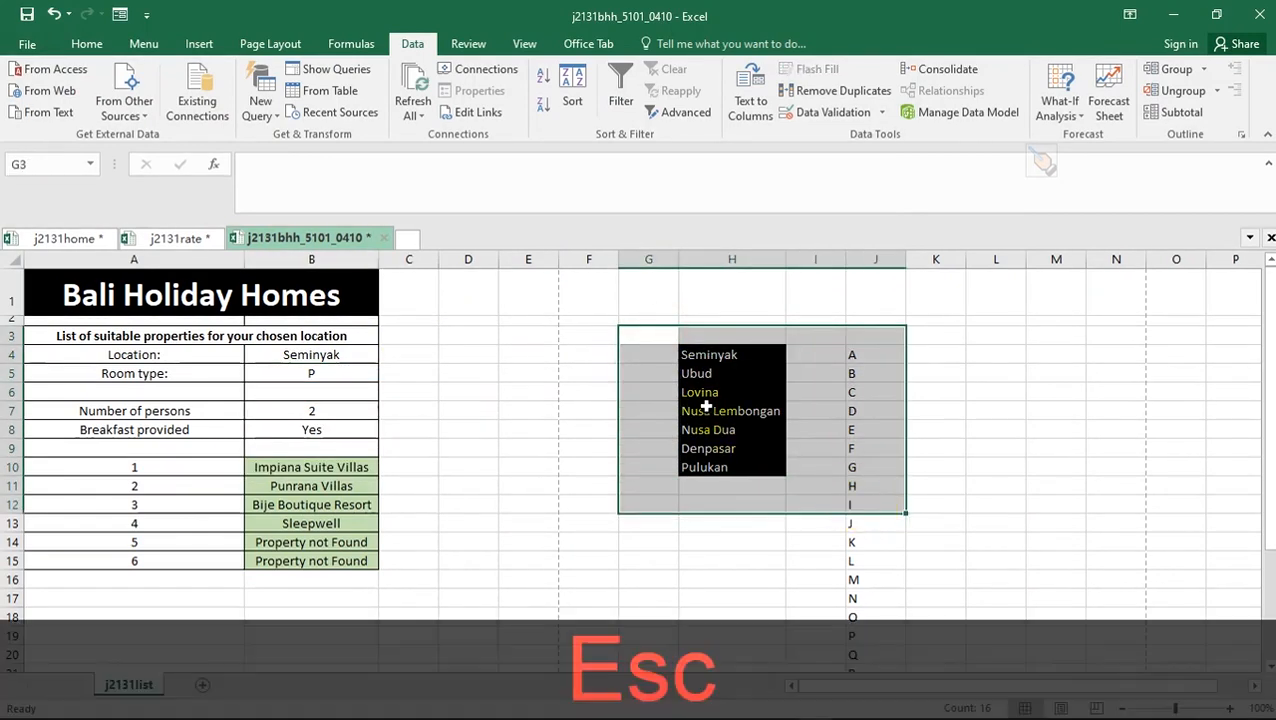
pyautogui.click(583, 351)
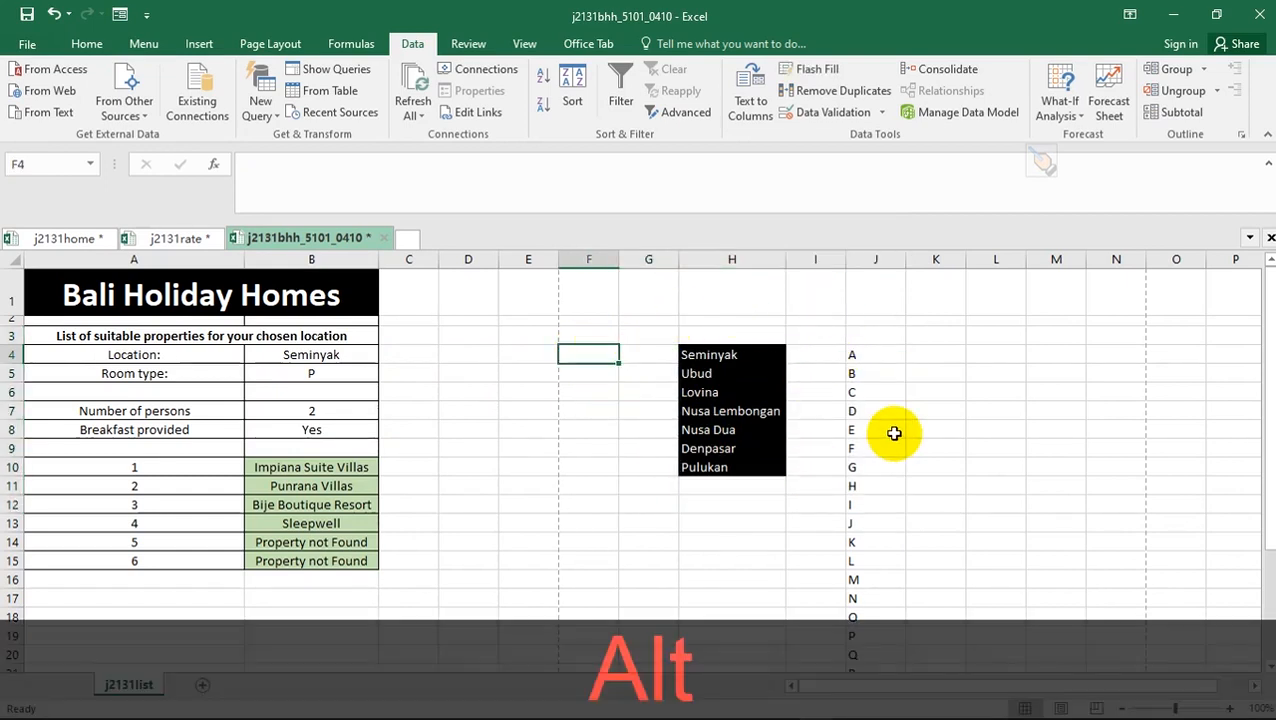
pyautogui.hotkey('alt', 'Tab')
pyautogui.scroll(-3, 518, 392)
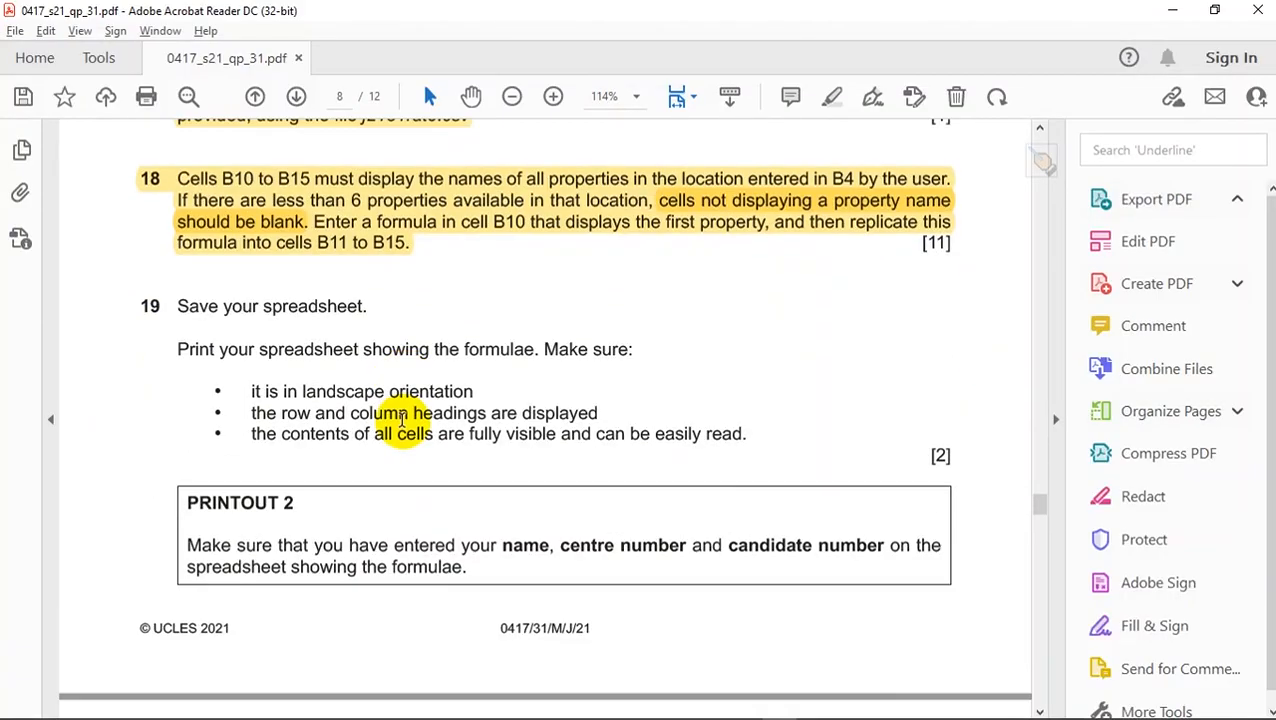
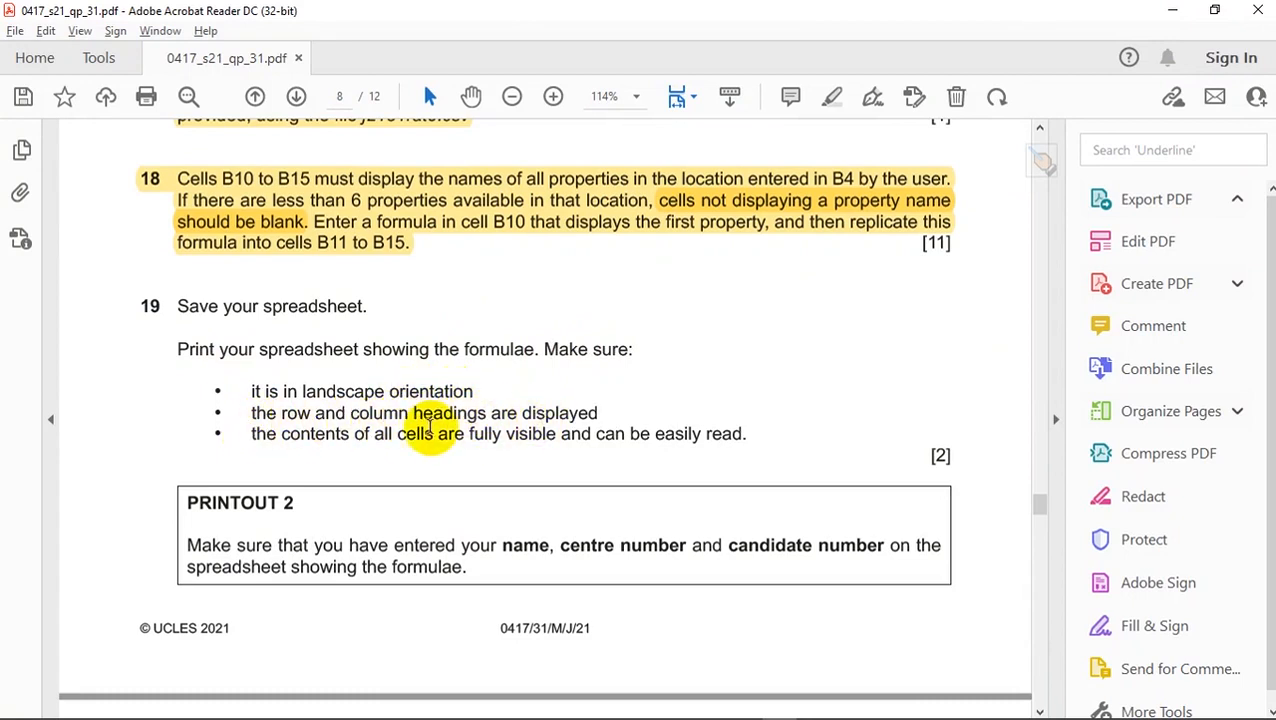
# - Switch from Acrobat Reader's question 19 back to the Bali Holiday Homes workbook in Excel
pyautogui.hotkey('alt', 'Tab')
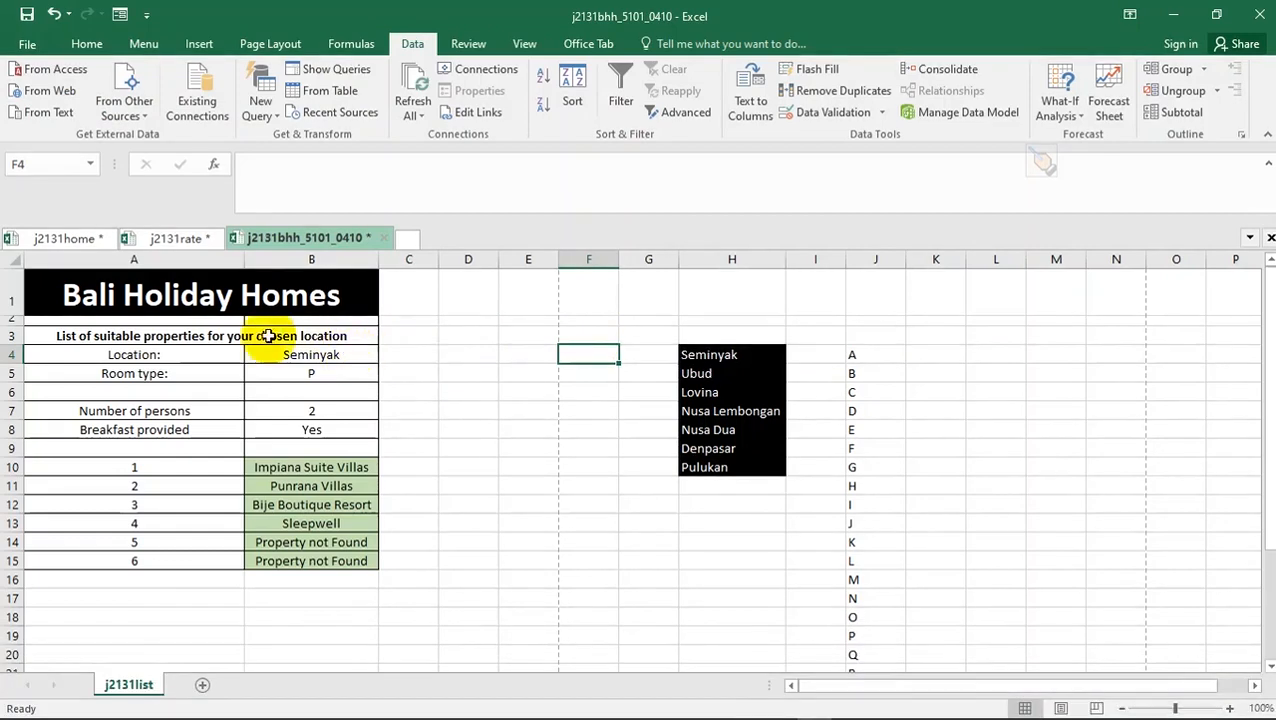
# - Copy the j2131list sheet with Move or Copy to the end of the workbook as j2131list (2)
pyautogui.rightClick(110, 688)
pyautogui.click(170, 537)
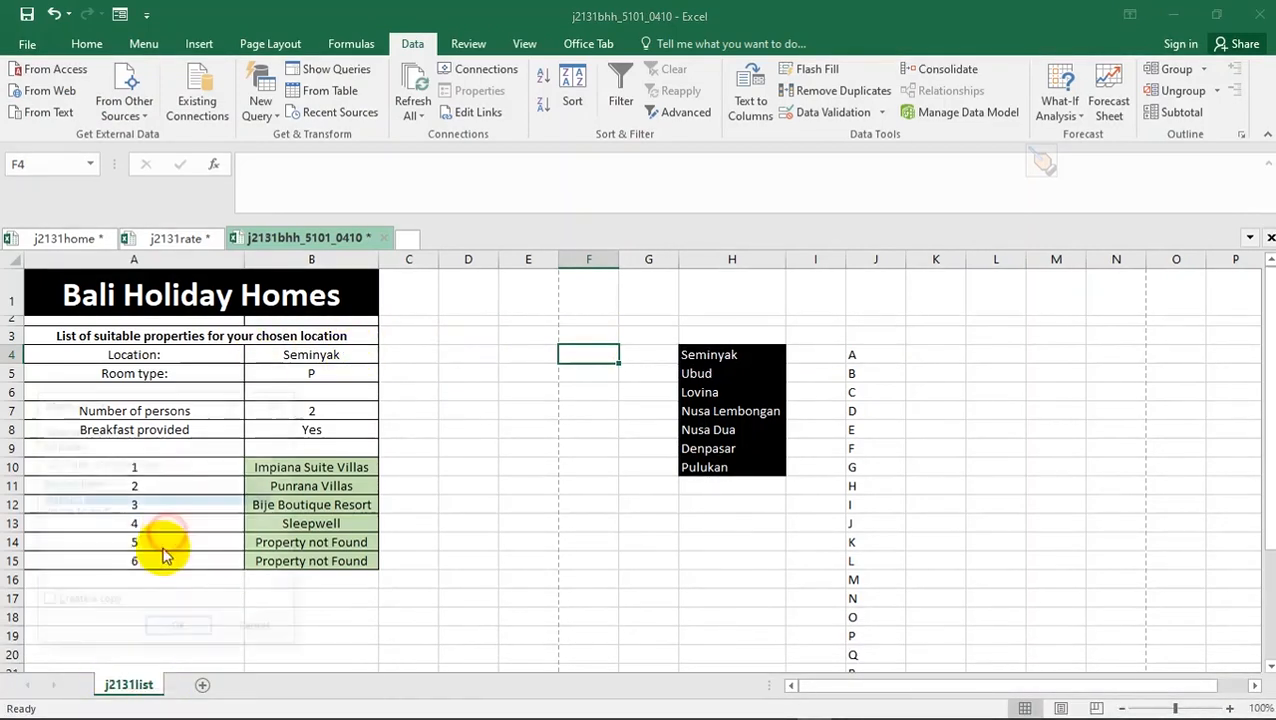
pyautogui.click(48, 601)
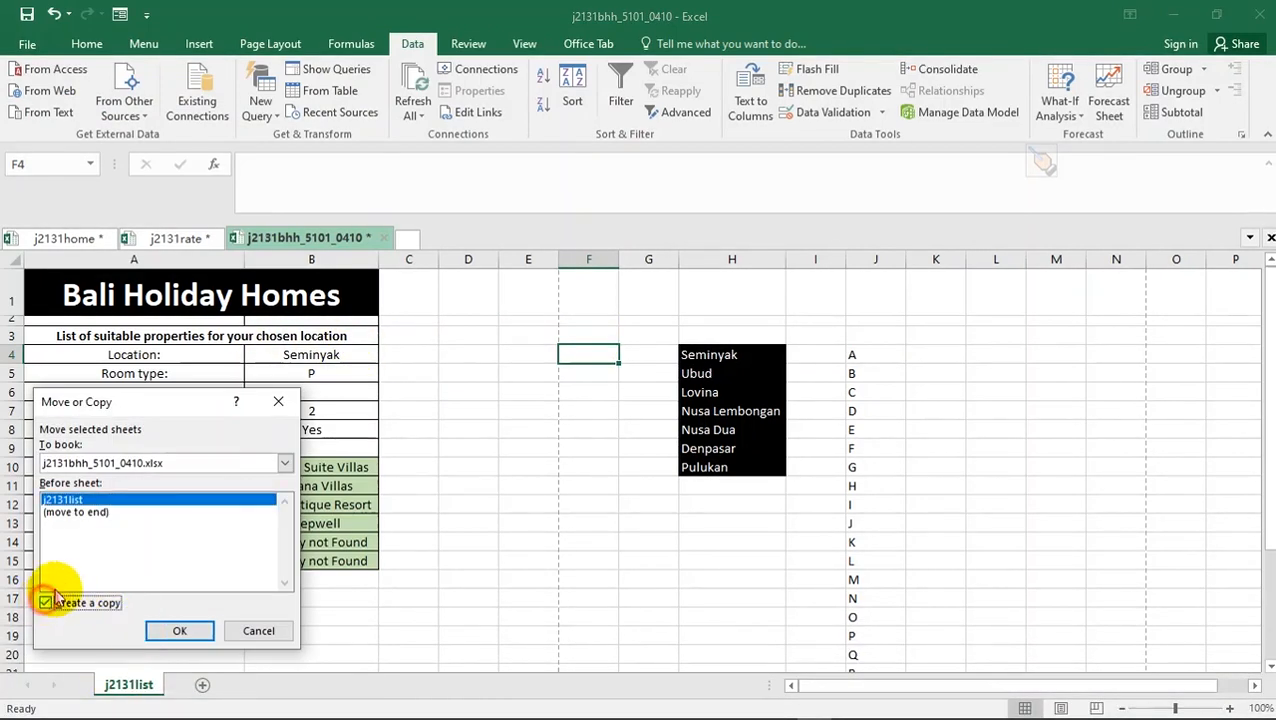
pyautogui.click(92, 512)
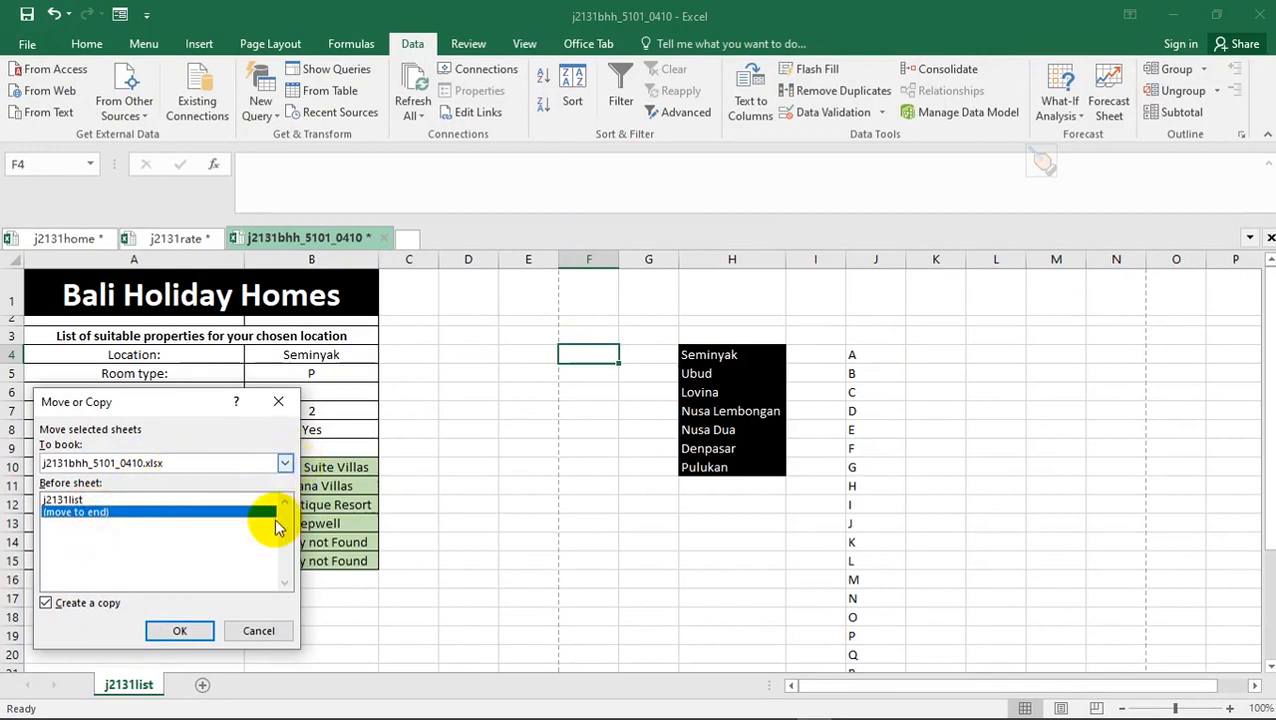
pyautogui.click(182, 631)
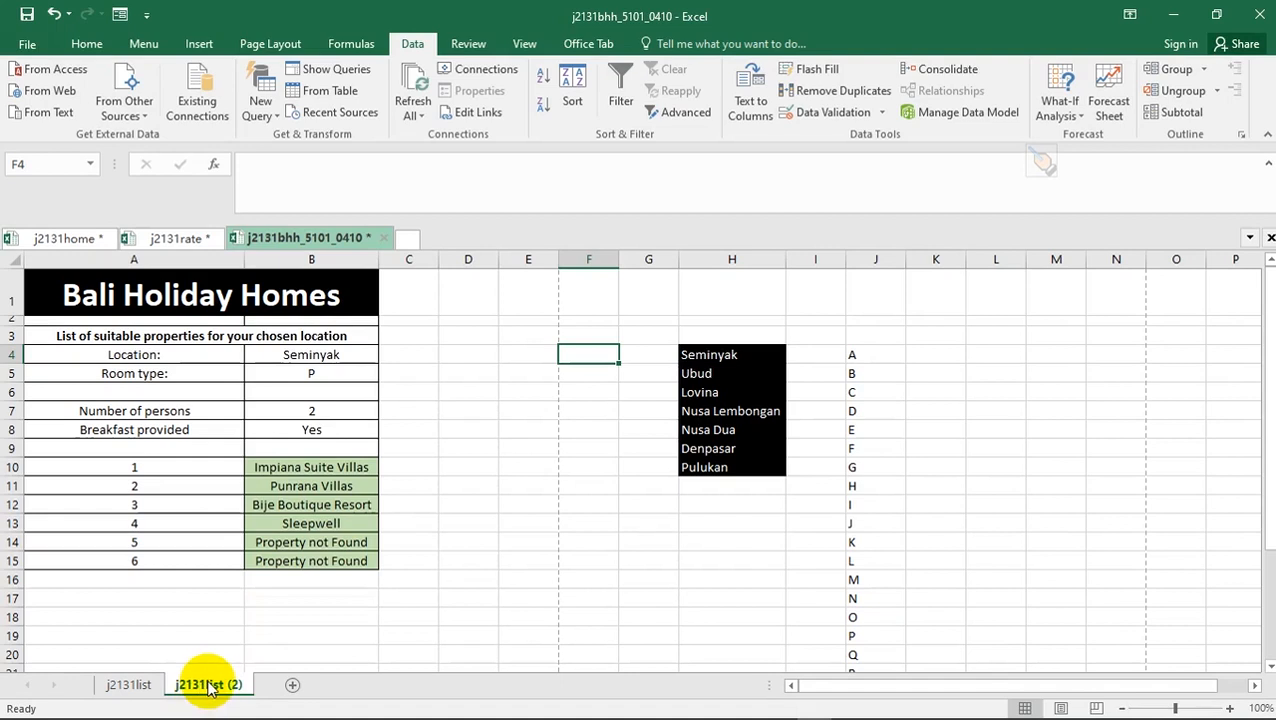
# - Set the Location cell B4's data validation to Any value, removing its drop-down list
pyautogui.click(359, 359)
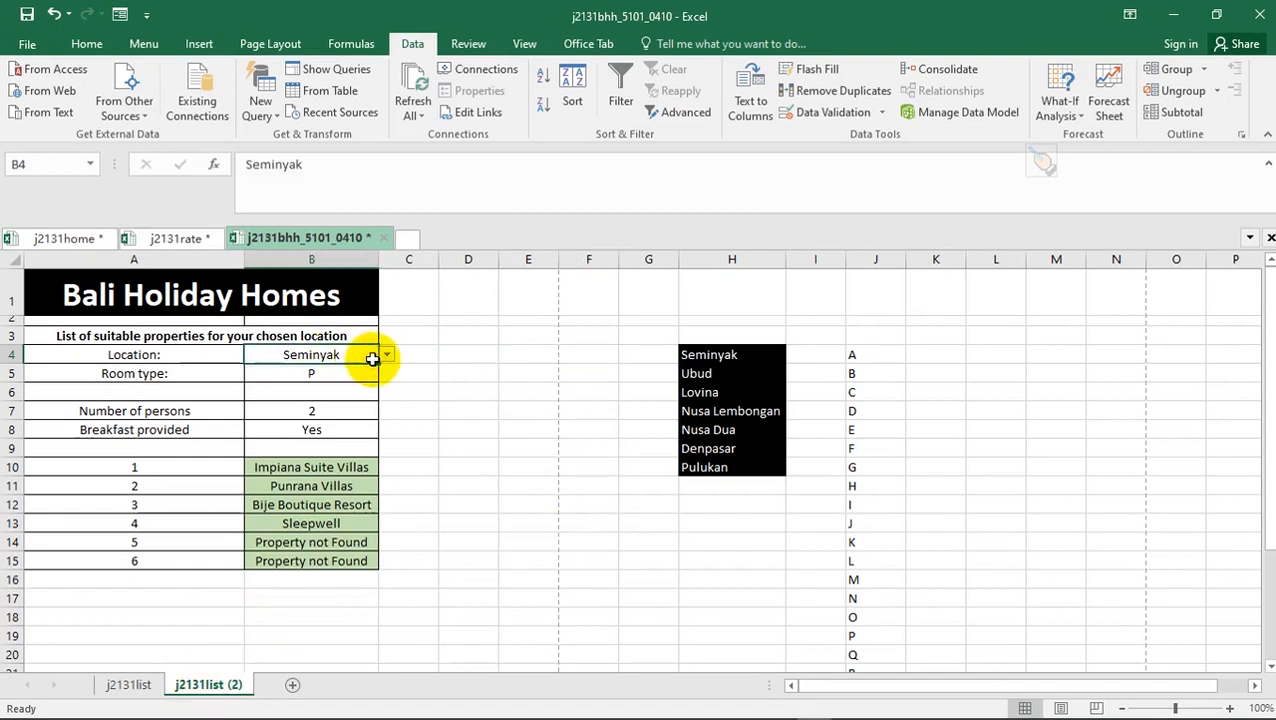
pyautogui.click(879, 114)
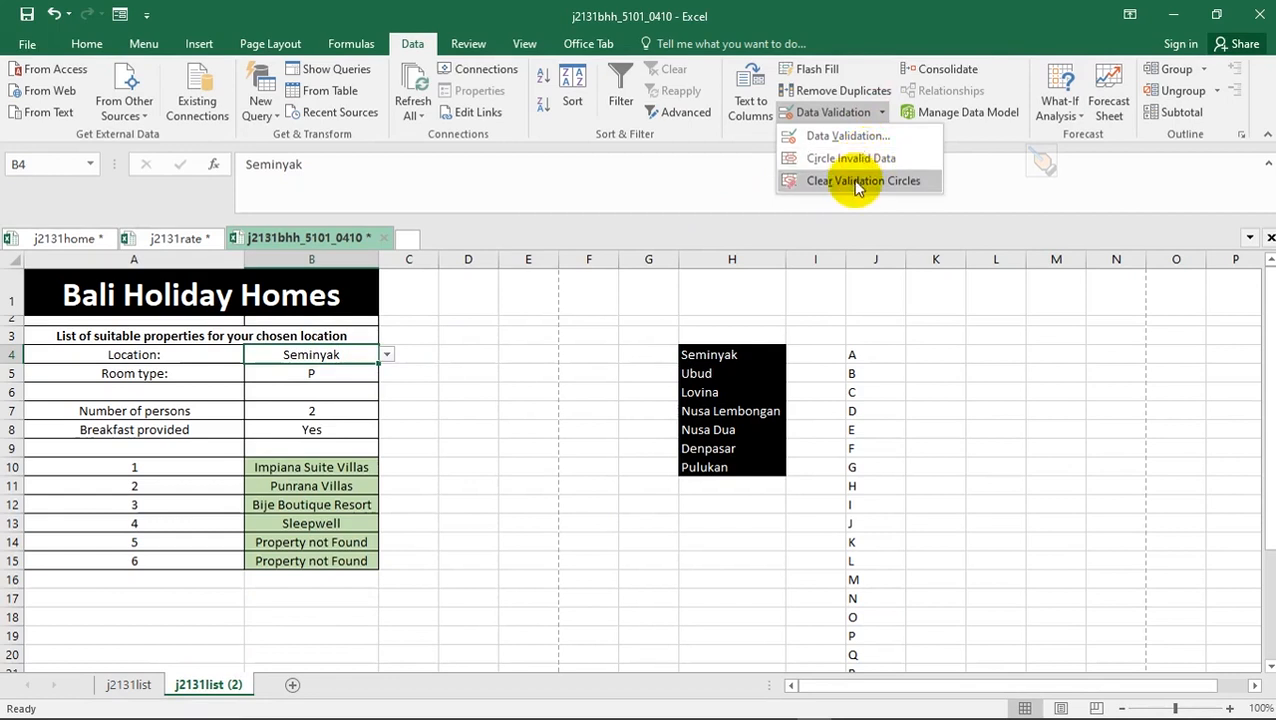
pyautogui.click(852, 136)
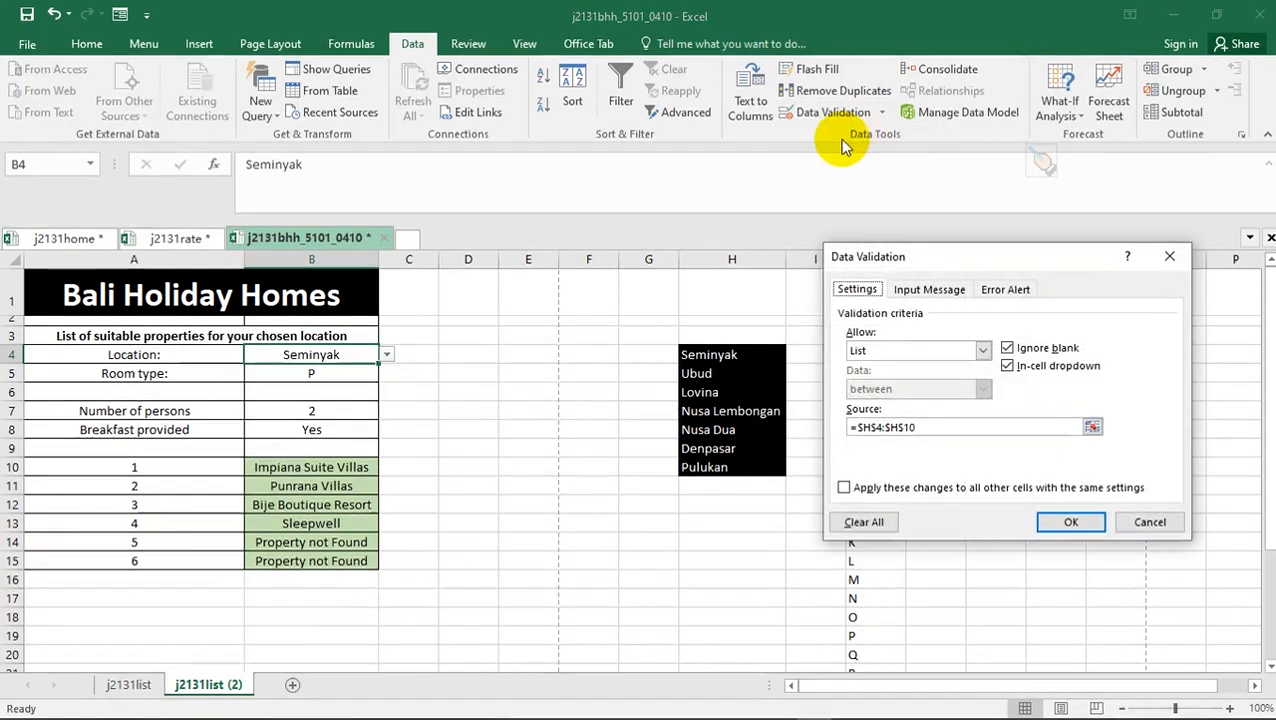
pyautogui.click(862, 350)
pyautogui.click(872, 368)
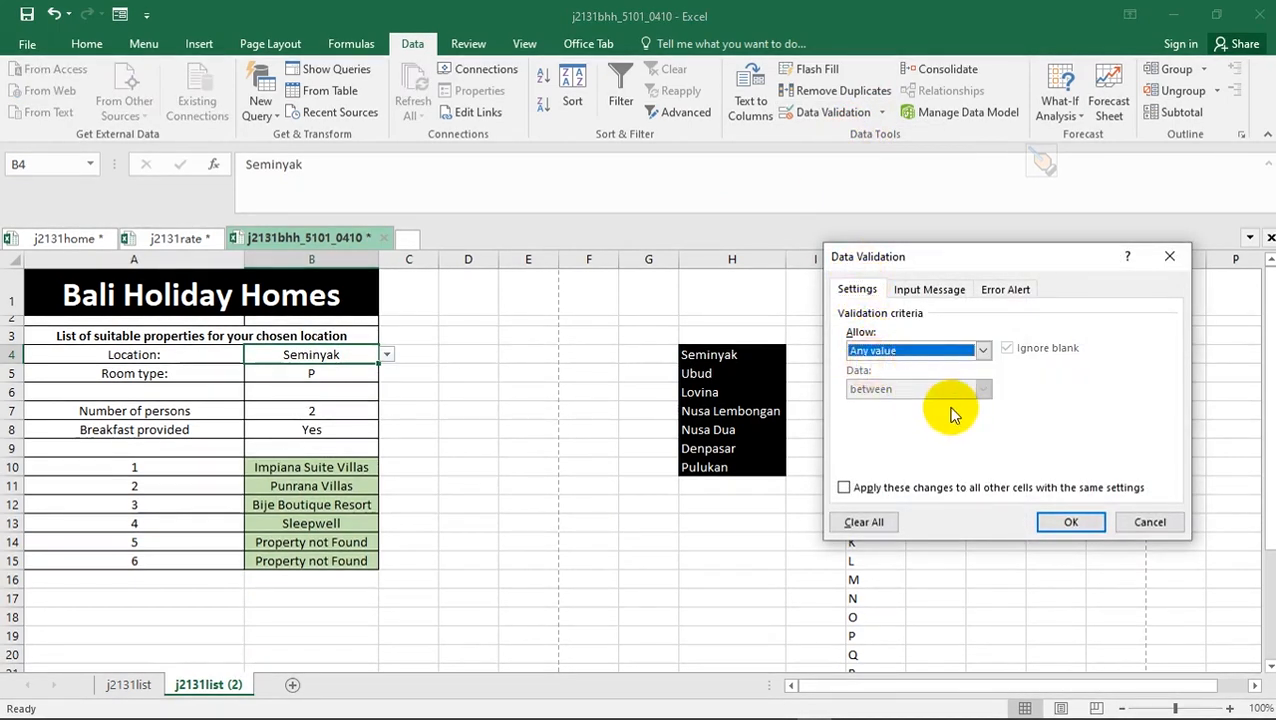
pyautogui.click(1065, 521)
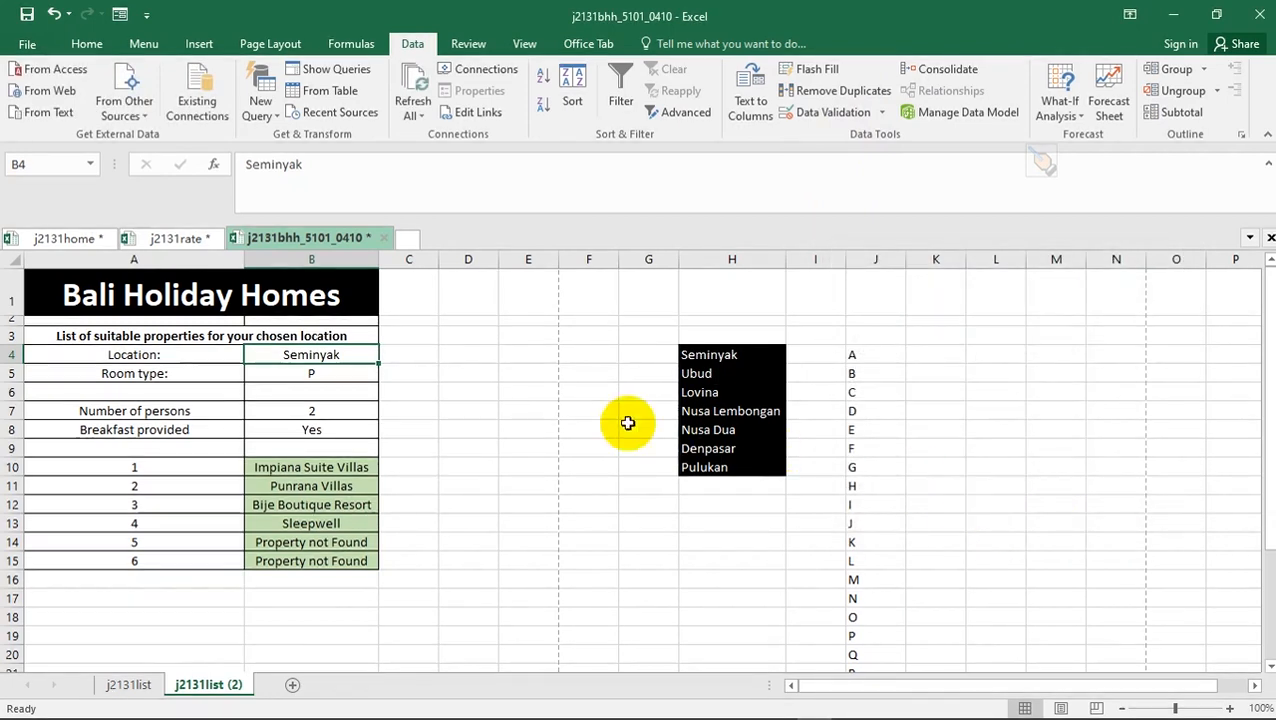
# - Set the Room type cell B5's validation to Any value, then select the H1:J29 helper lists
pyautogui.click(364, 376)
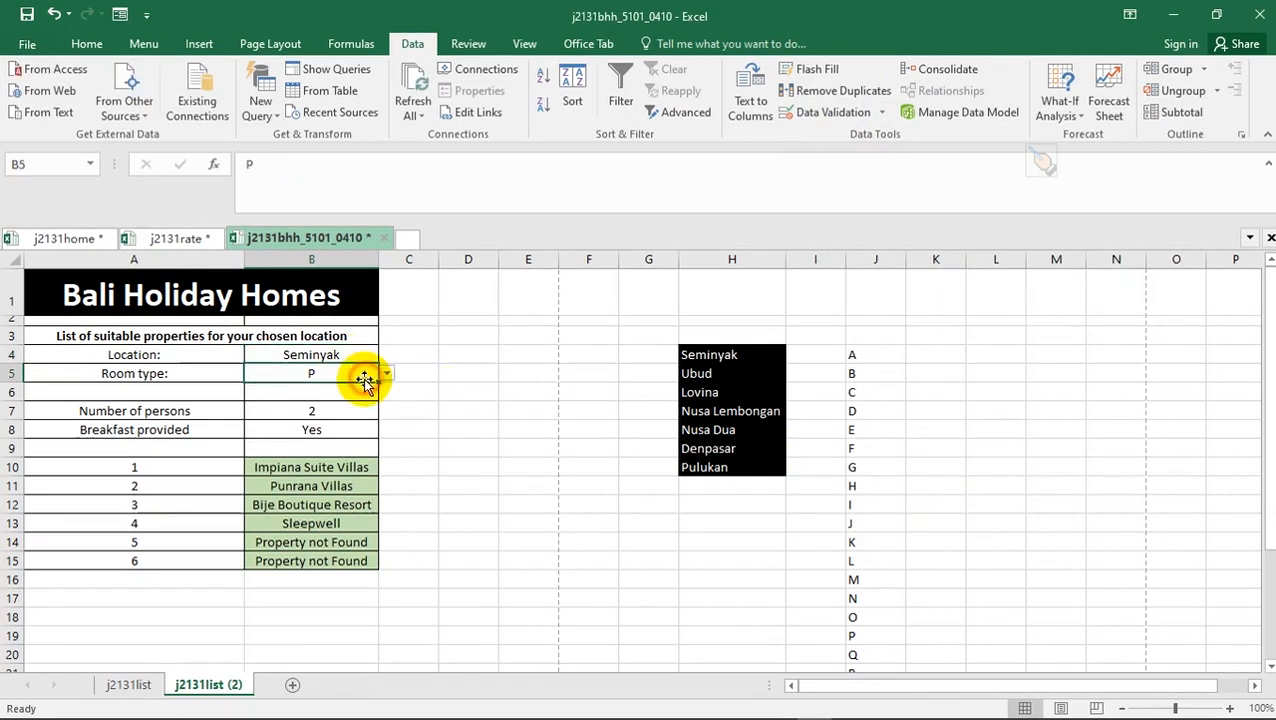
pyautogui.click(868, 112)
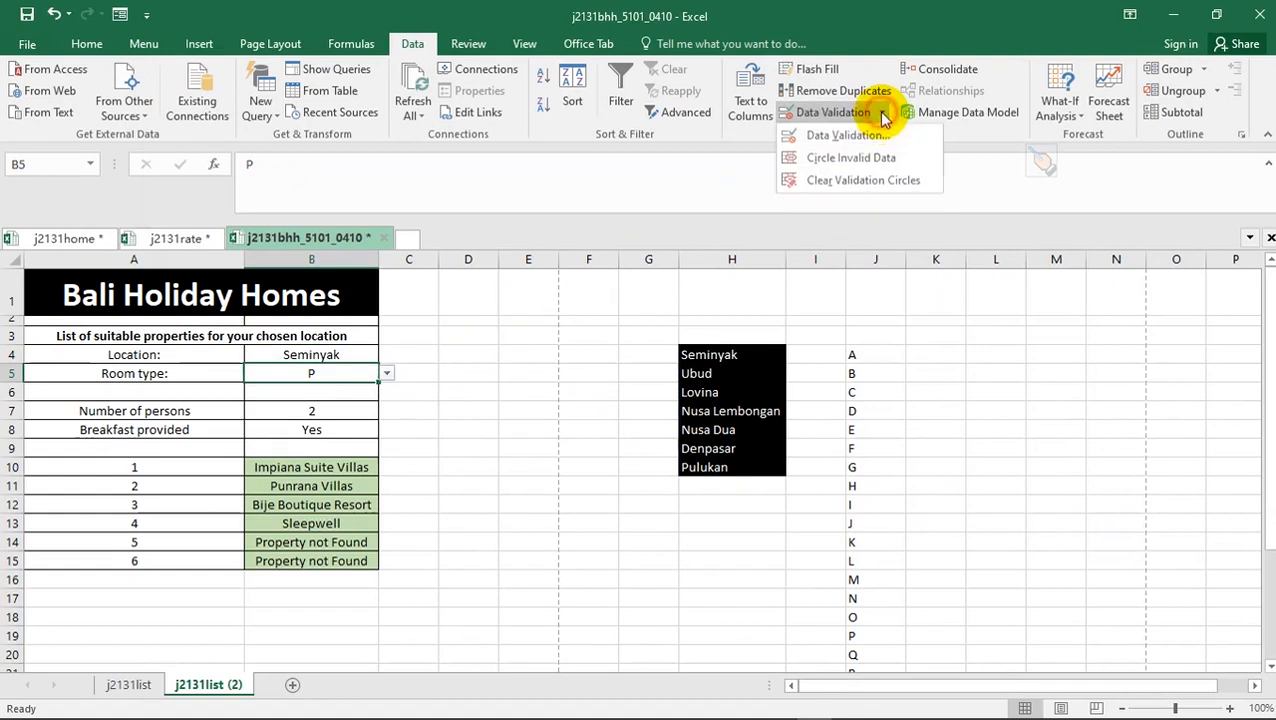
pyautogui.click(840, 137)
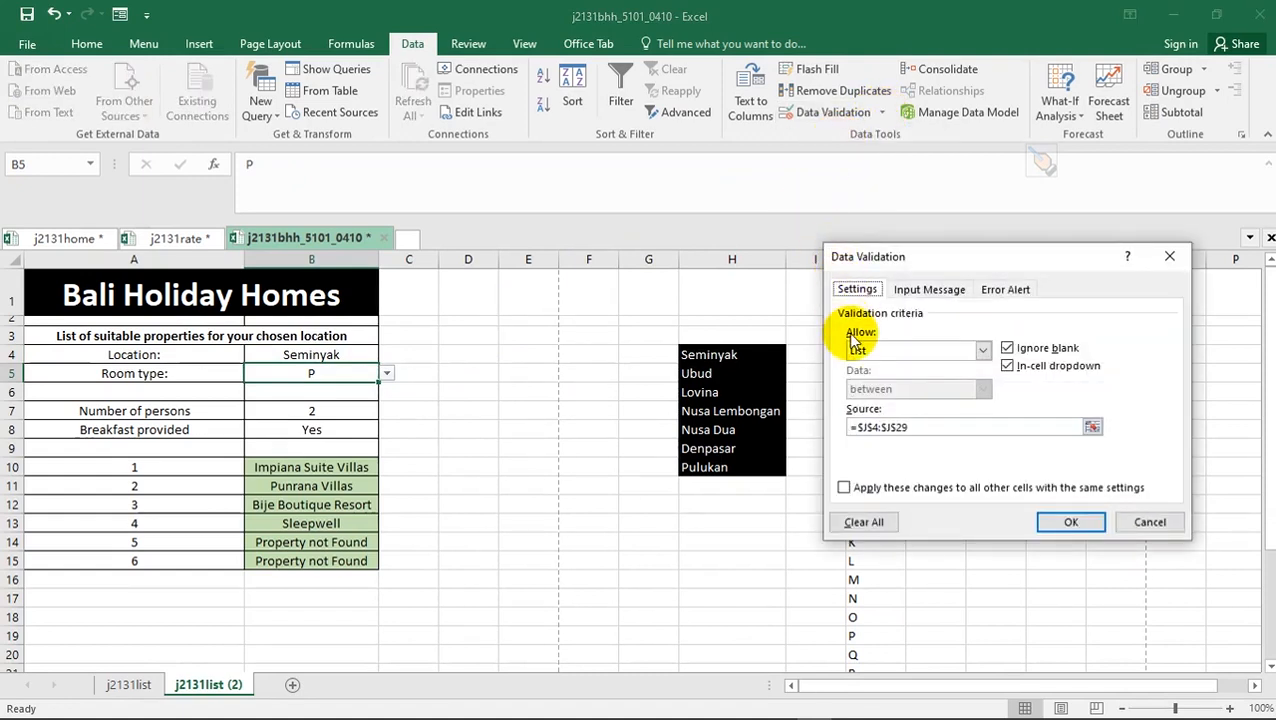
pyautogui.click(853, 349)
pyautogui.click(862, 369)
pyautogui.click(1062, 521)
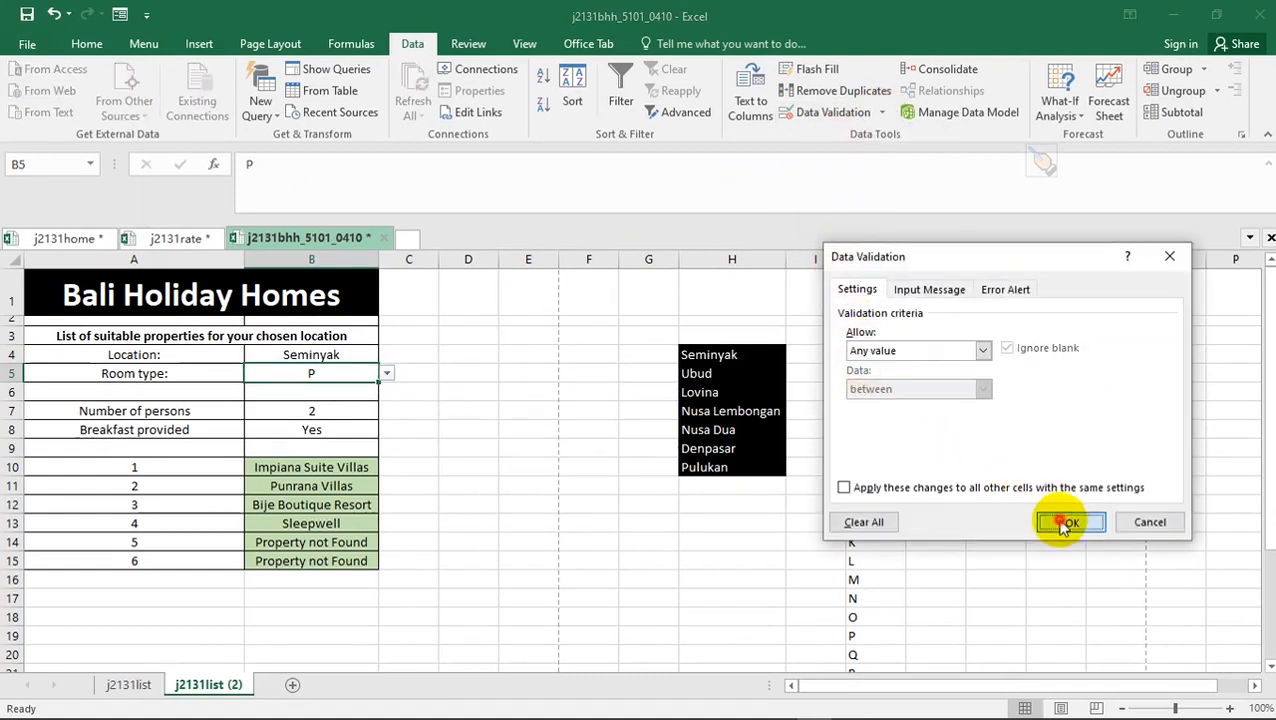
pyautogui.click(760, 524)
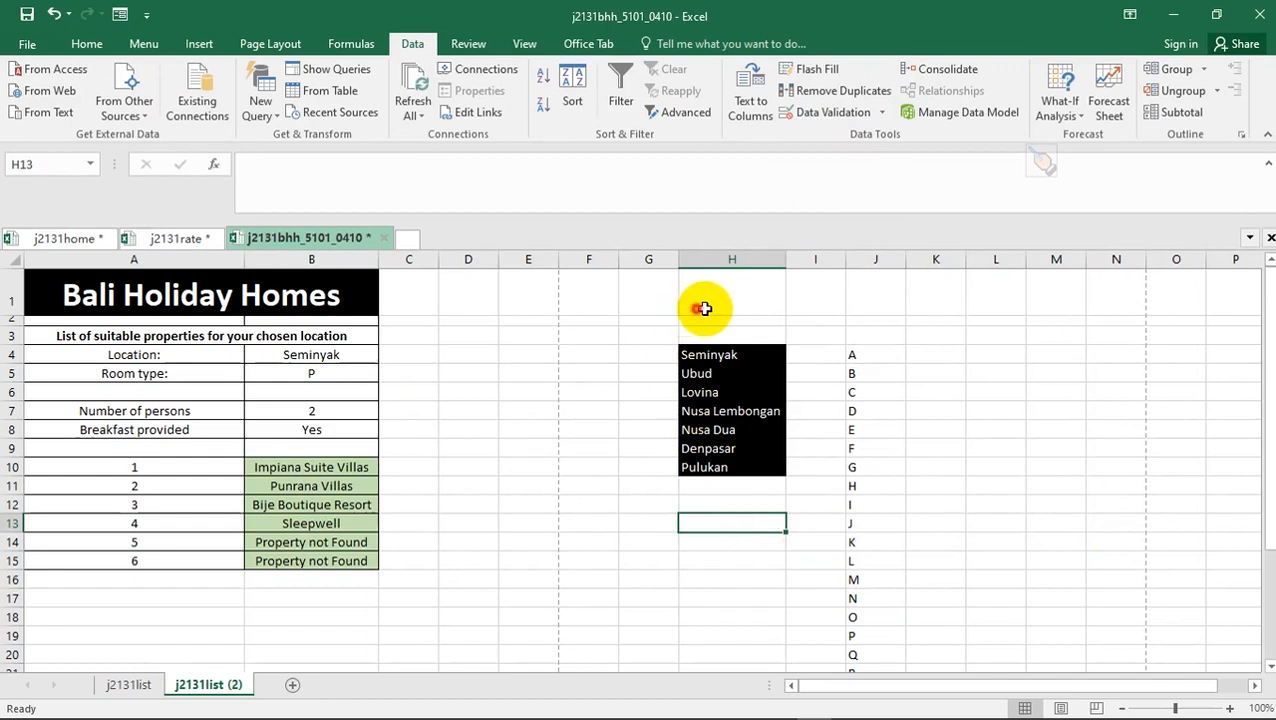
pyautogui.moveTo(698, 307); pyautogui.dragTo(896, 658)
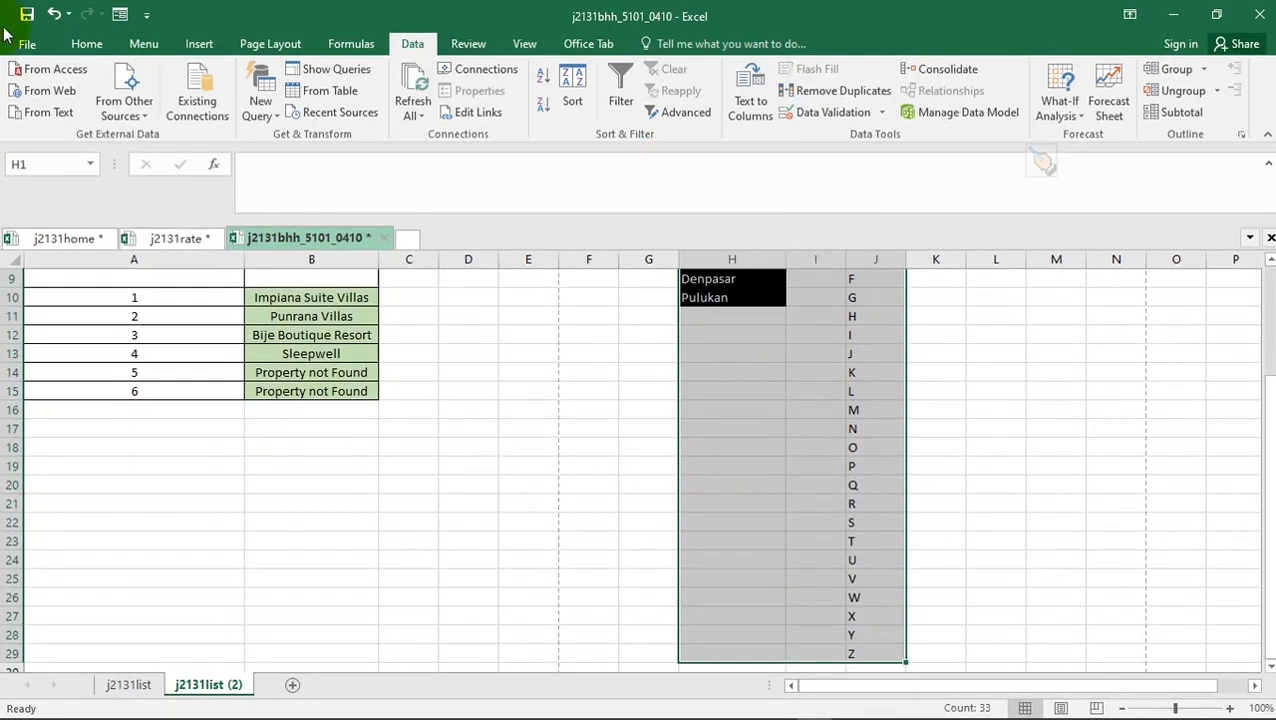
# - Clear all contents from the helper lists in H1:J29
pyautogui.click(86, 43)
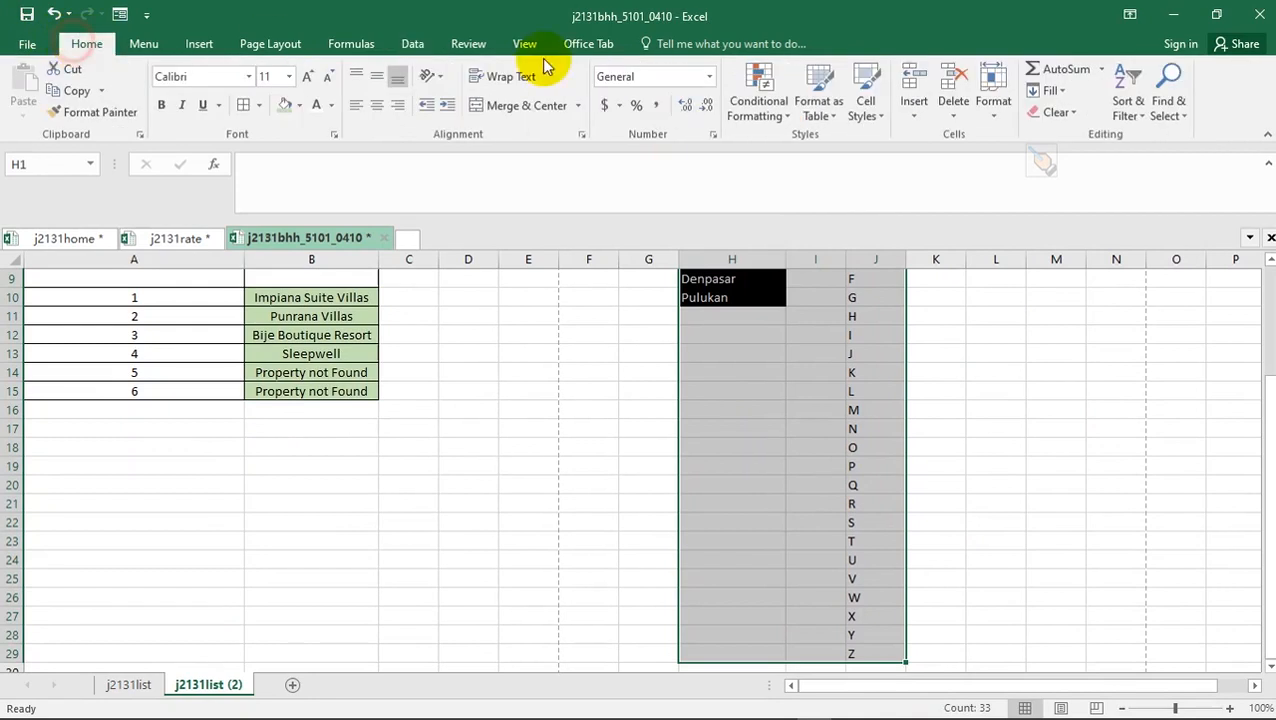
pyautogui.click(1075, 115)
pyautogui.click(1068, 132)
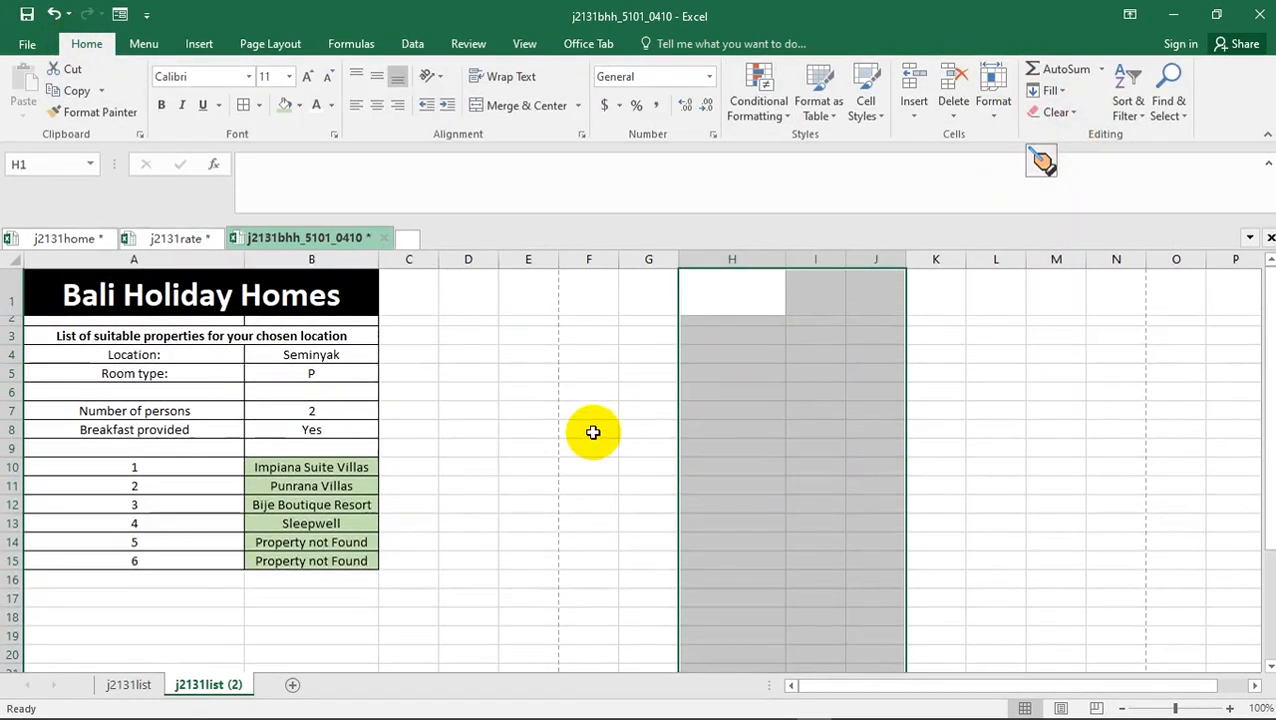
pyautogui.click(592, 432)
pyautogui.click(445, 410)
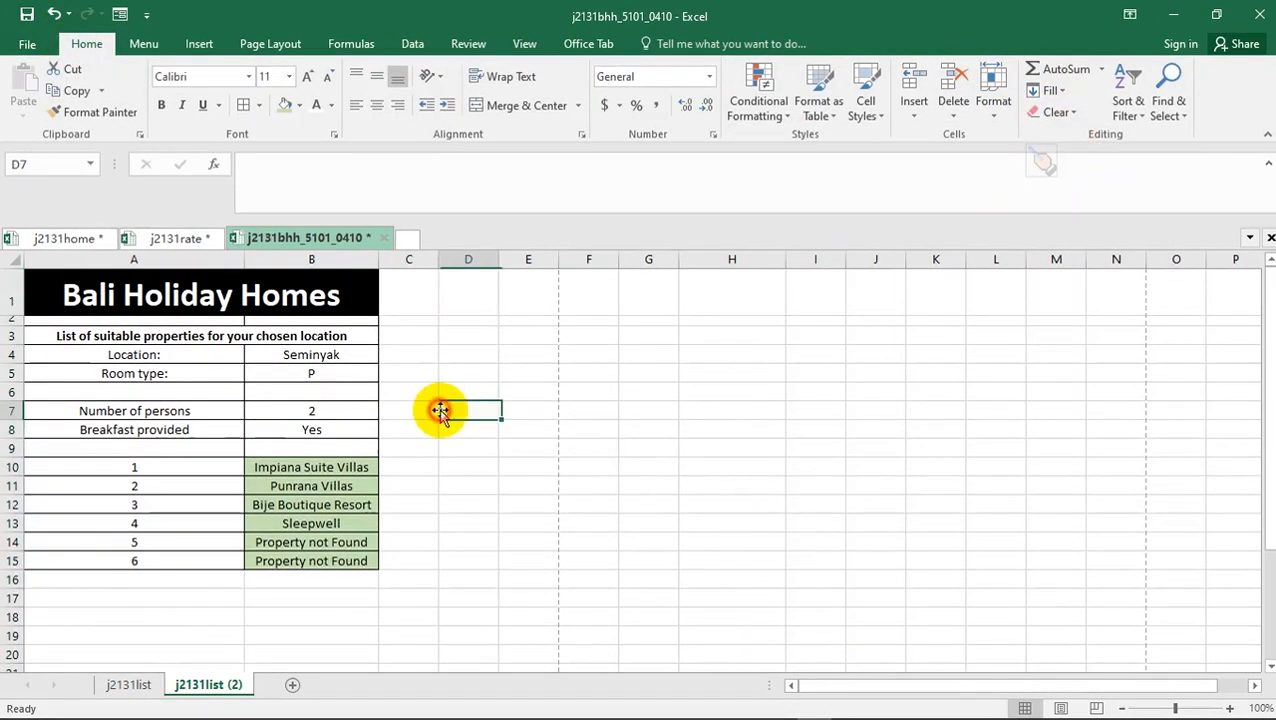
# - Review the B4 value and the B7 and B10 formulas, then save the workbook
pyautogui.click(303, 358)
pyautogui.click(311, 413)
pyautogui.click(316, 467)
pyautogui.click(316, 413)
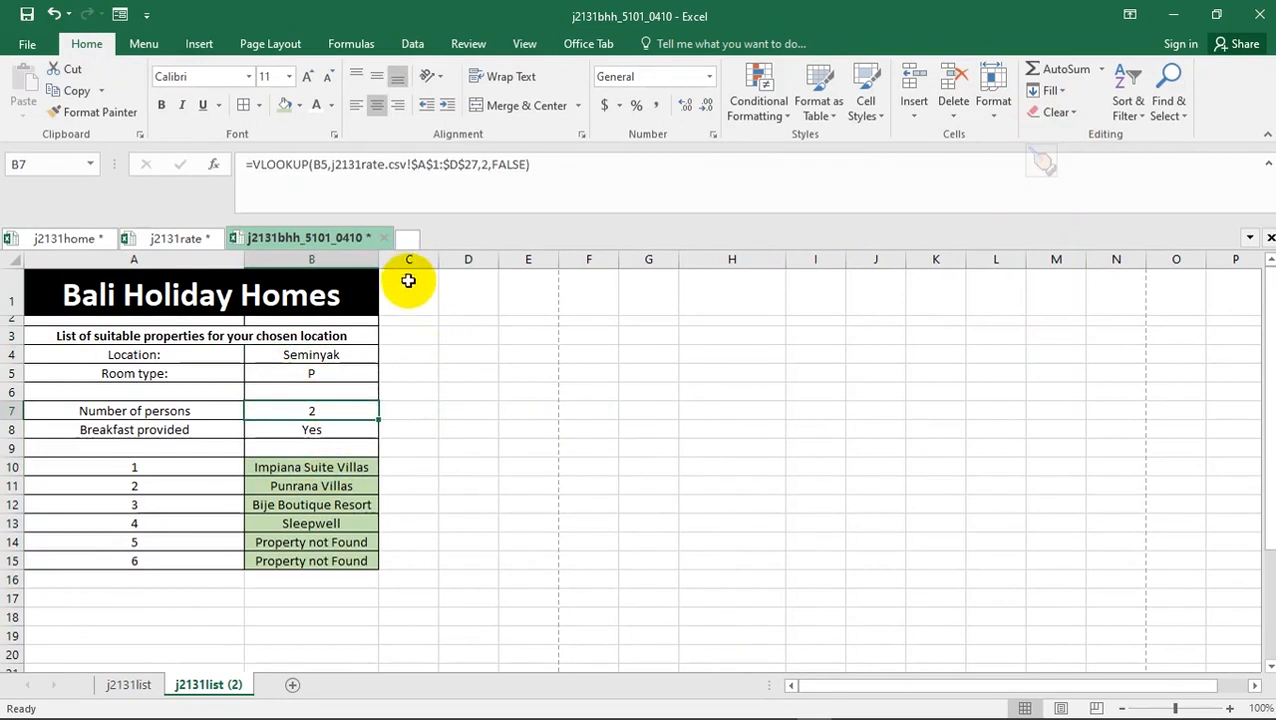
pyautogui.click(427, 381)
pyautogui.hotkey('ctrl', 's')
# - Compare with the original j2131list sheet, check the exam paper, and open the print preview
pyautogui.click(468, 372)
pyautogui.click(128, 685)
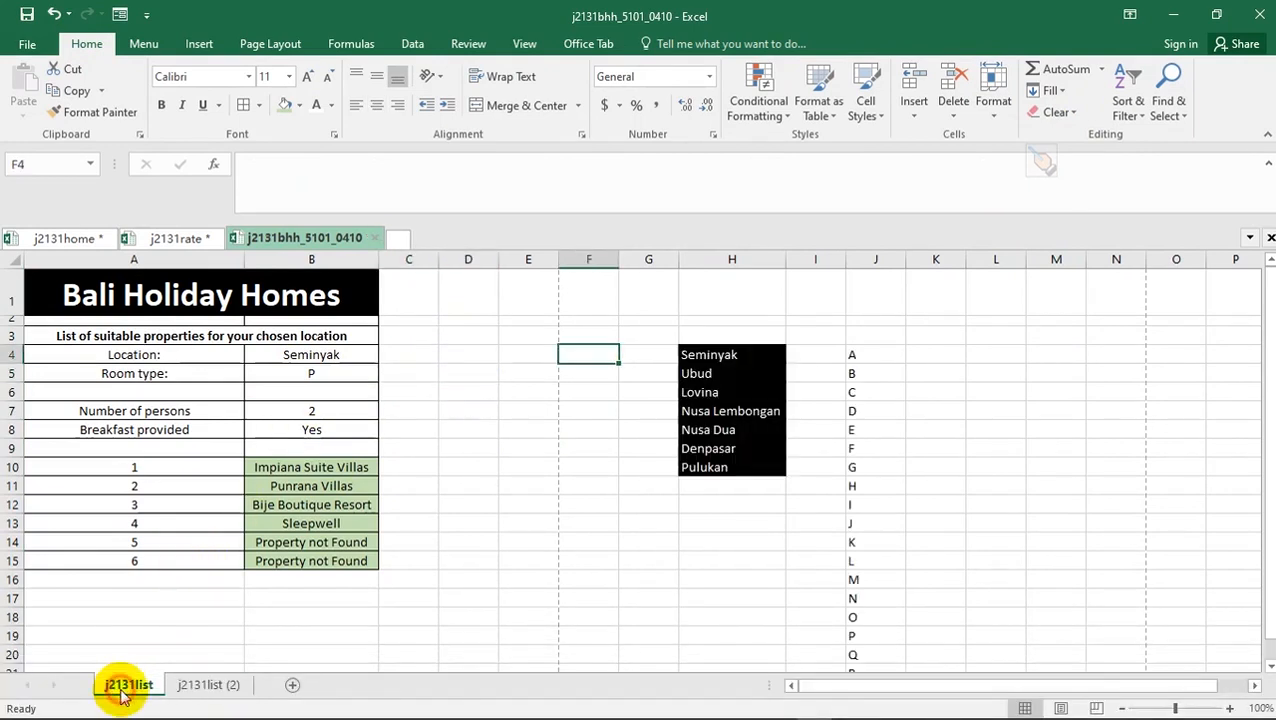
pyautogui.click(205, 685)
pyautogui.click(462, 412)
pyautogui.hotkey('alt', 'Tab')
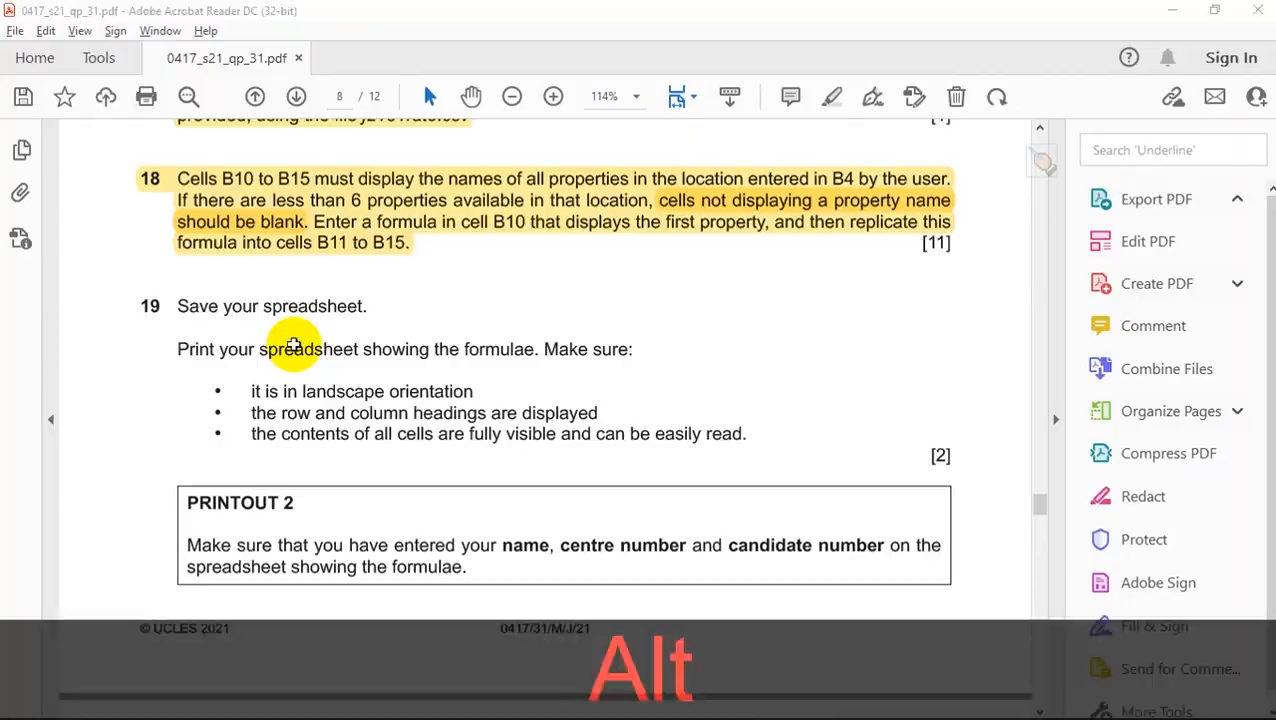
pyautogui.hotkey('alt', 'Tab')
pyautogui.hotkey('ctrl', 'p')
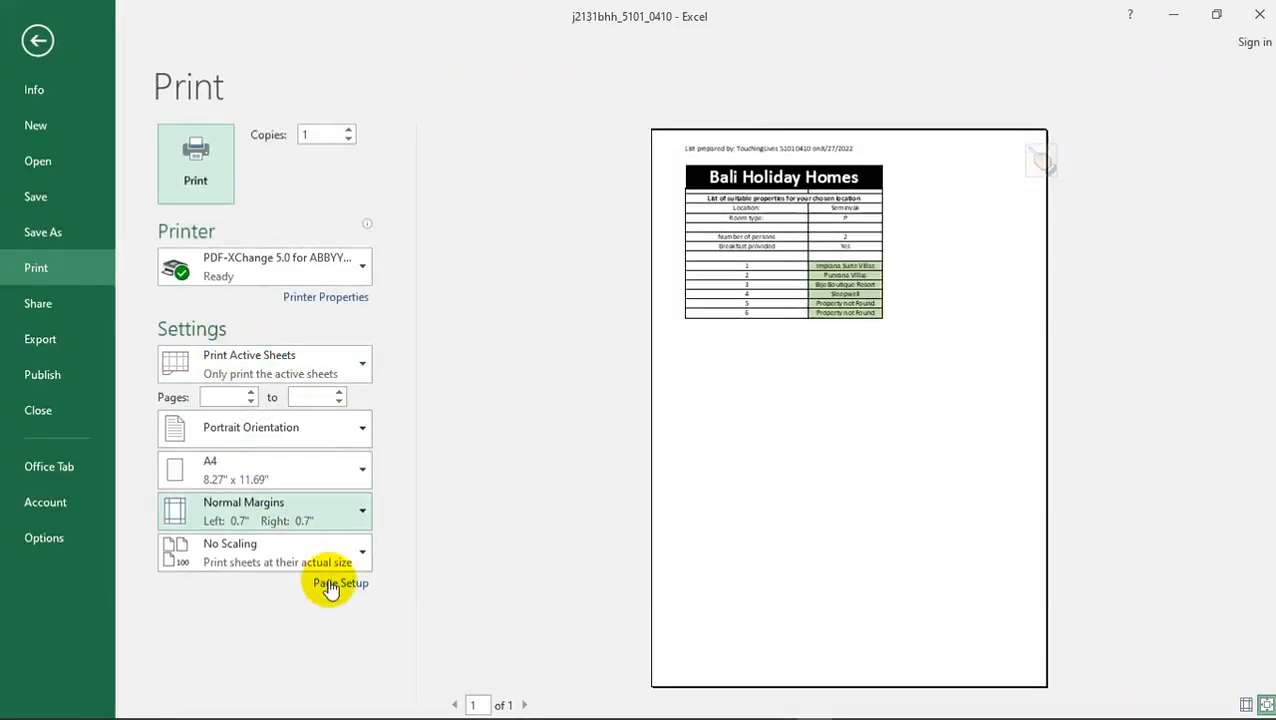
# - Fit the landscape printout to 1 page wide by 1 tall, then recheck the exam paper
pyautogui.click(339, 590)
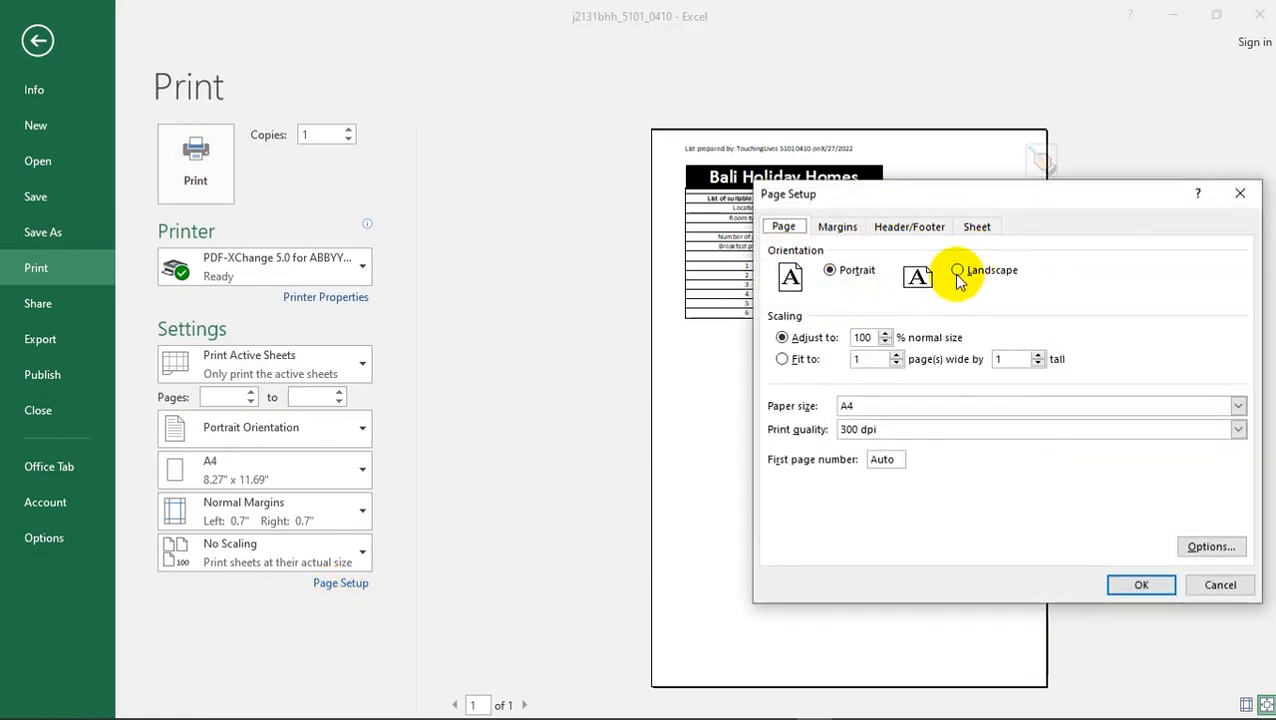
pyautogui.click(1141, 585)
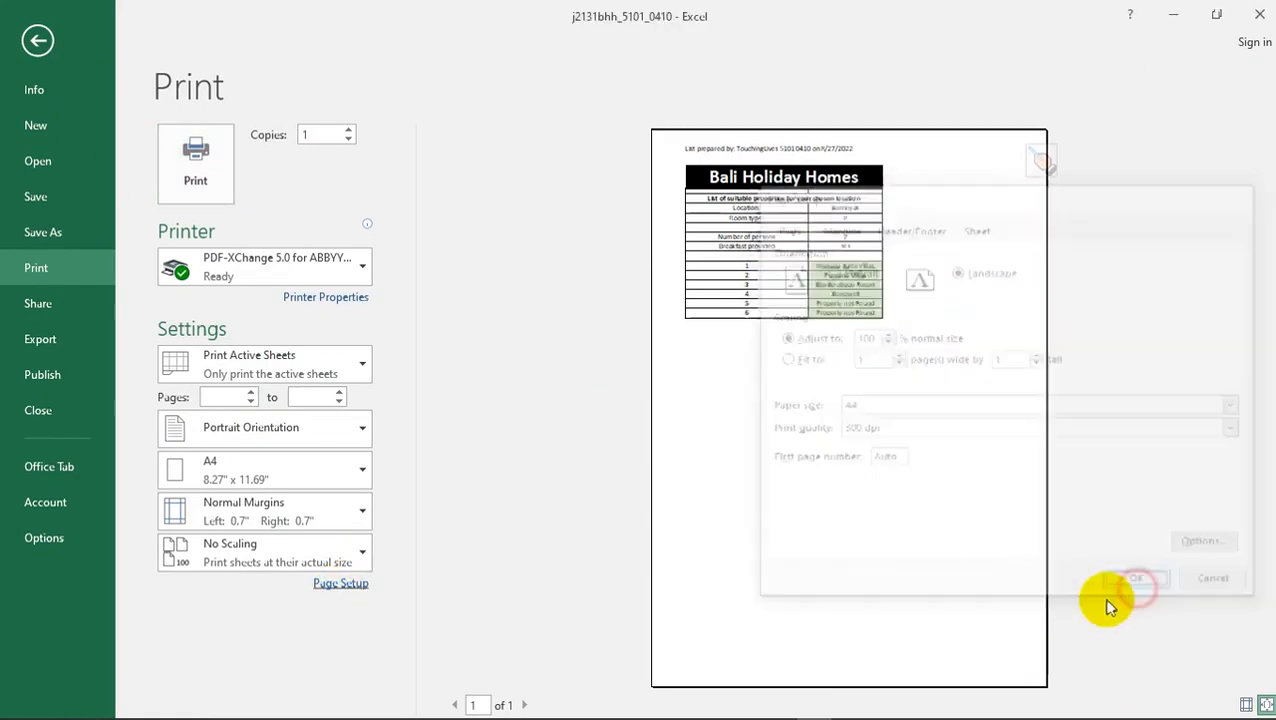
pyautogui.click(346, 582)
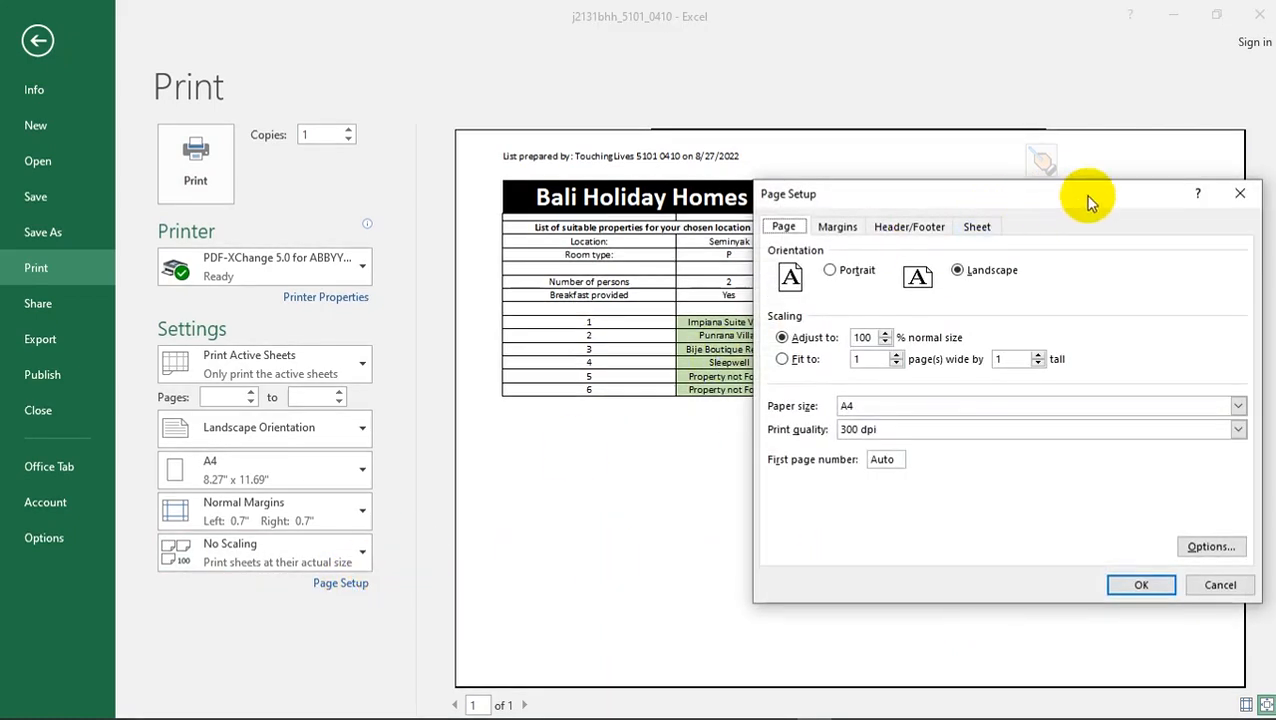
pyautogui.moveTo(1095, 193); pyautogui.dragTo(487, 42)
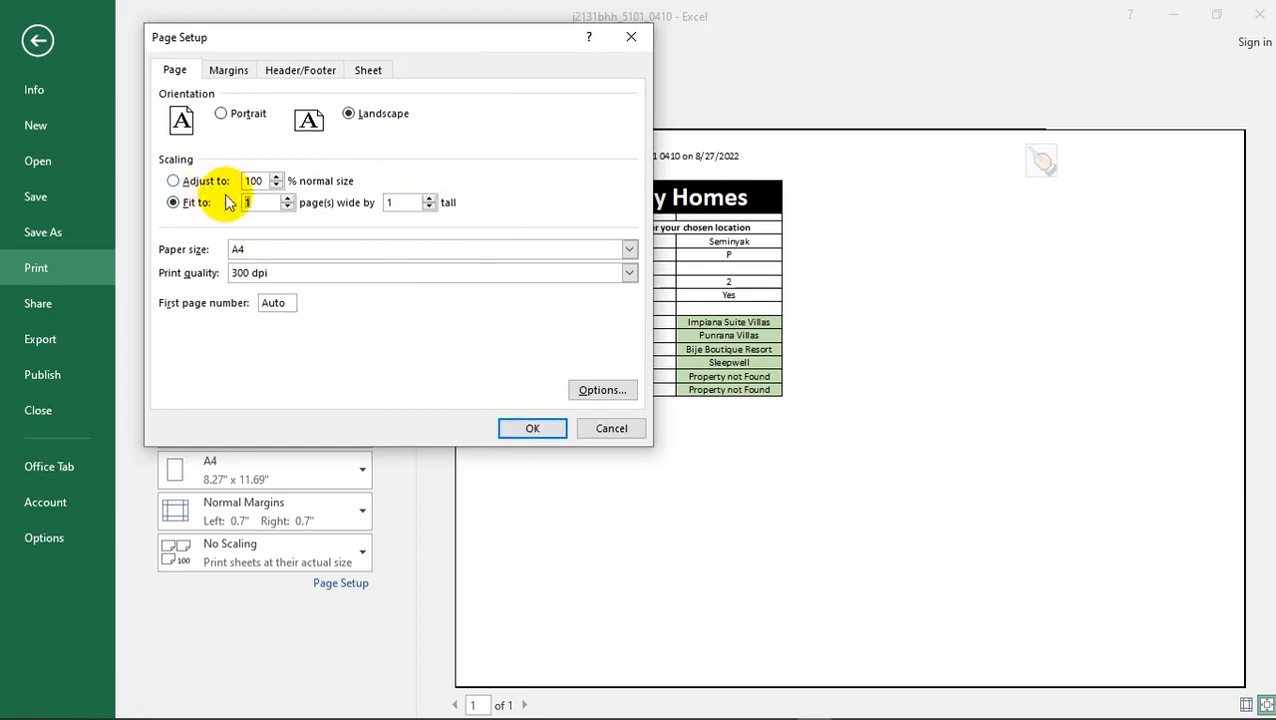
pyautogui.click(527, 429)
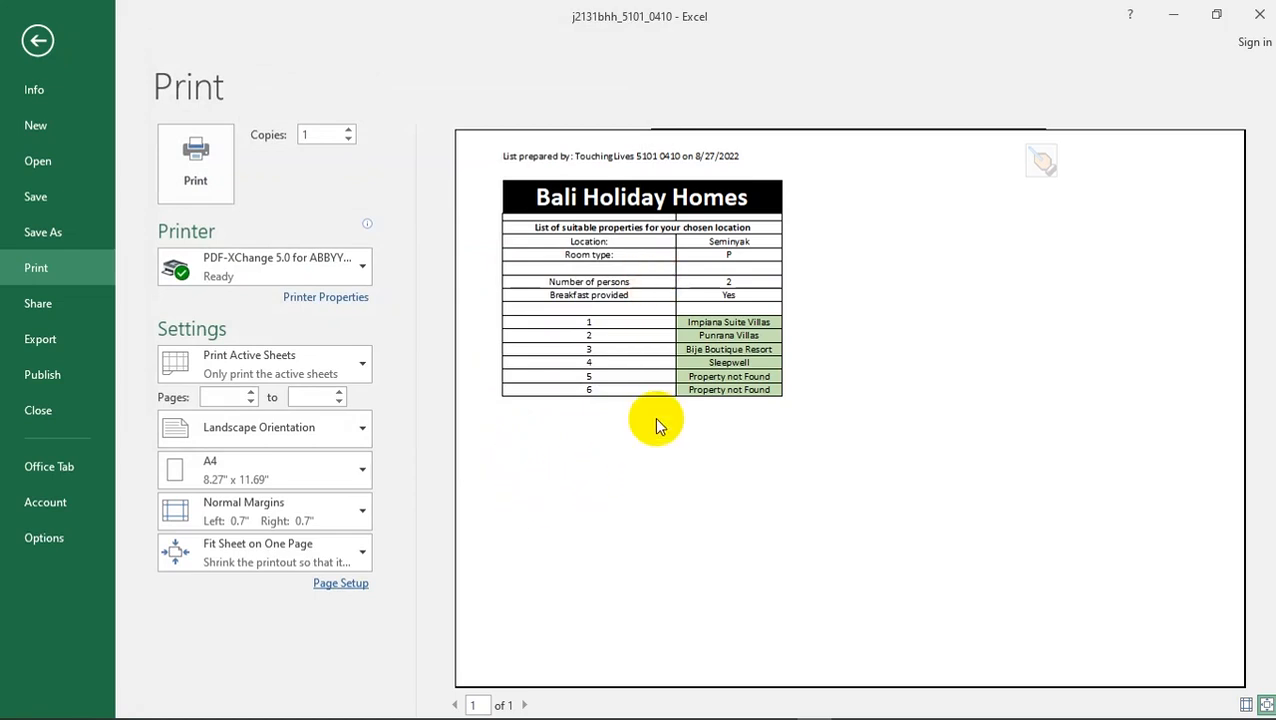
pyautogui.hotkey('alt', 'Tab')
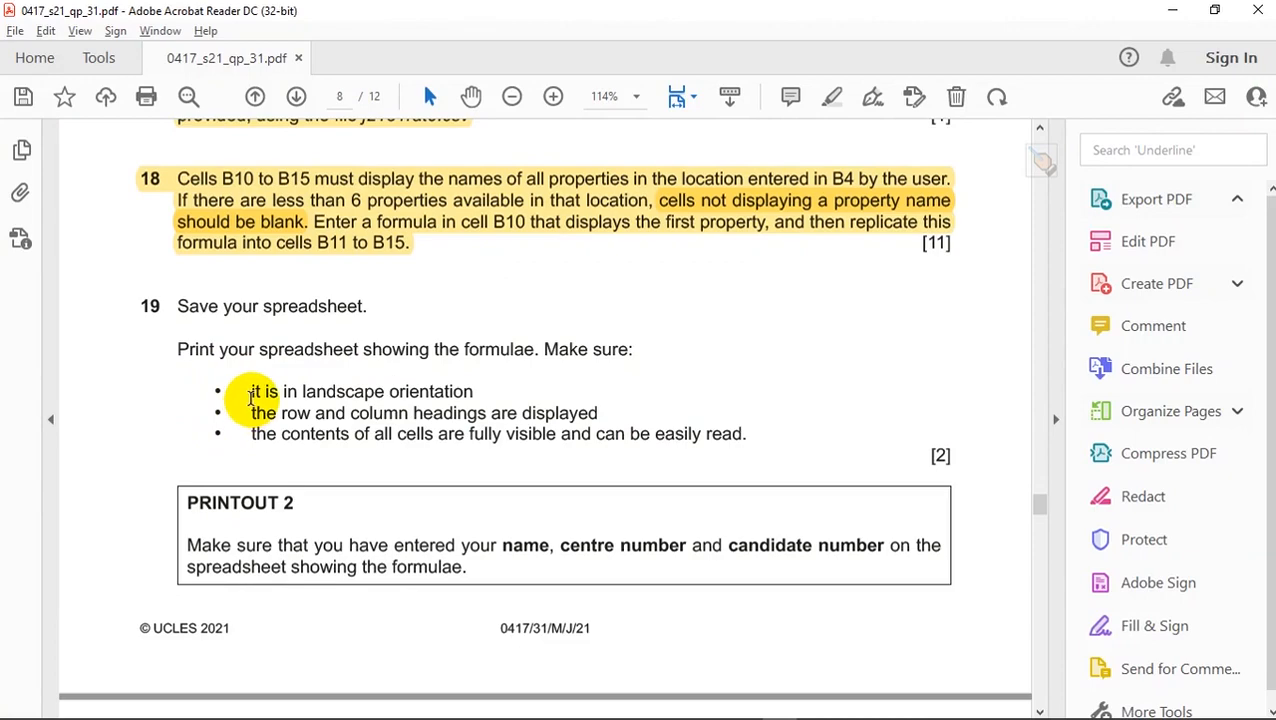
pyautogui.hotkey('alt', 'Tab')
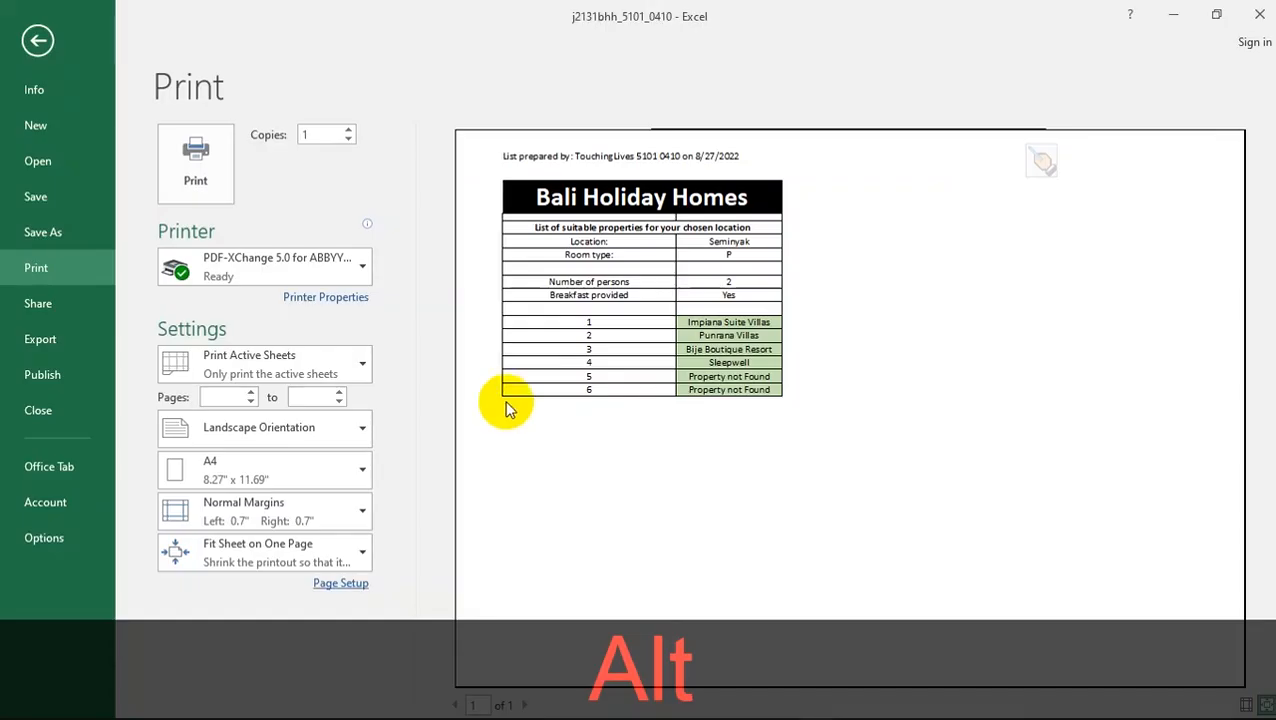
# - Turn on row and column headings in Page Setup's Sheet tab, then recheck the exam paper
pyautogui.click(340, 580)
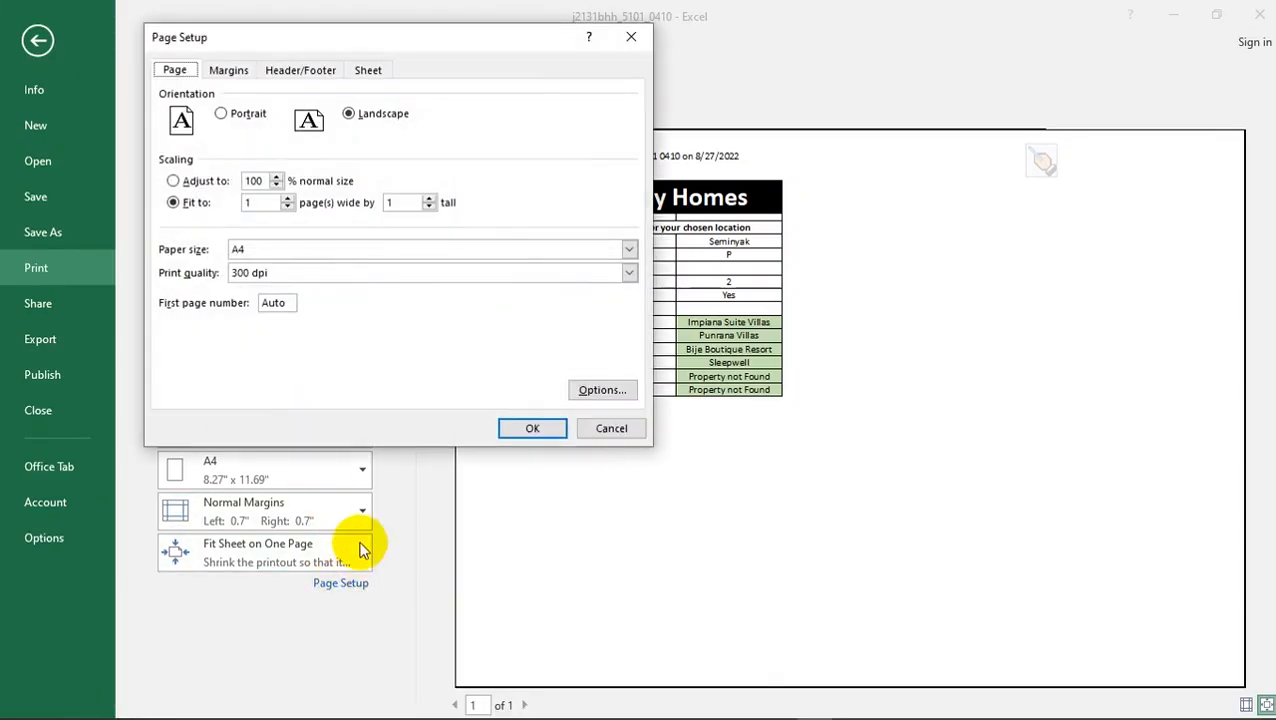
pyautogui.click(356, 71)
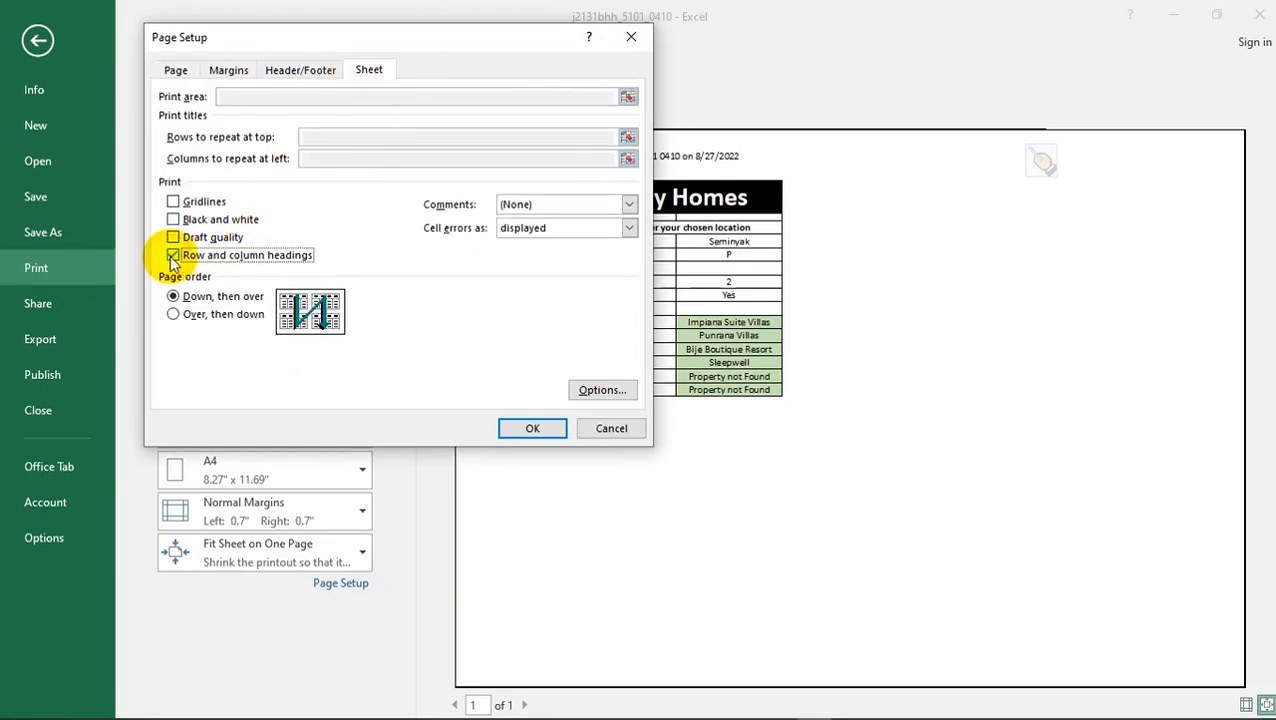
pyautogui.click(516, 432)
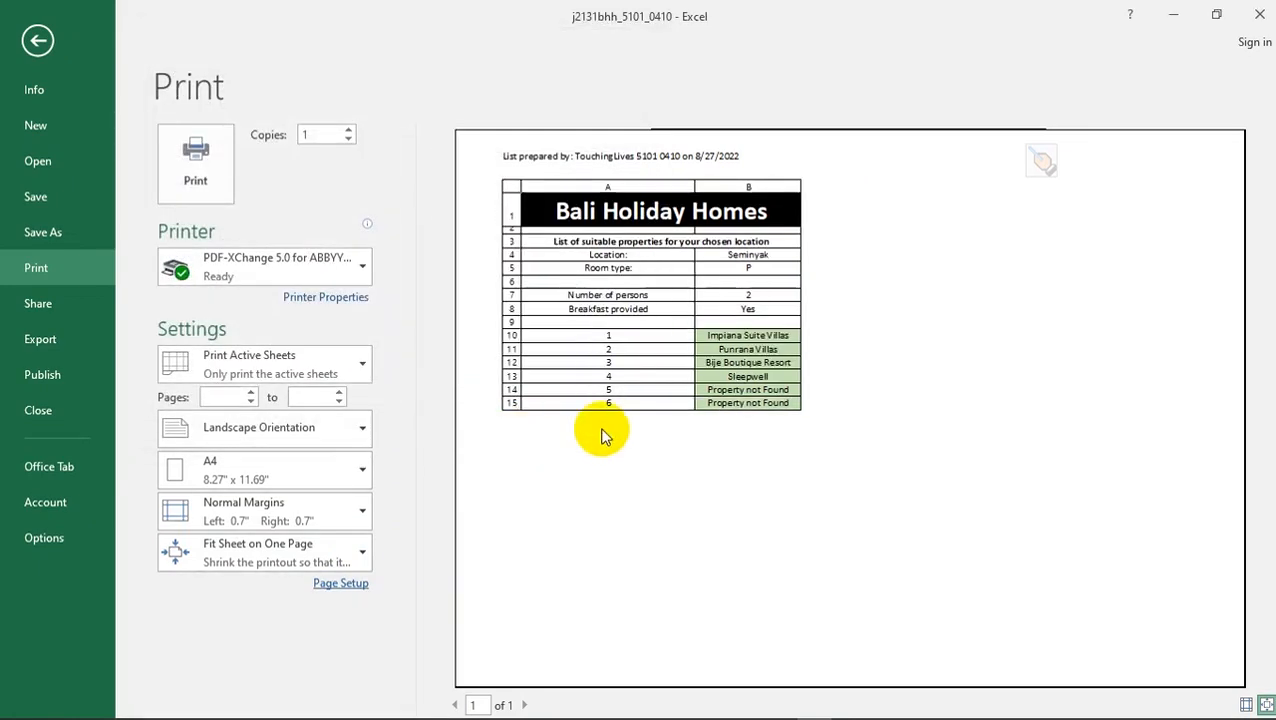
pyautogui.hotkey('alt', 'Tab')
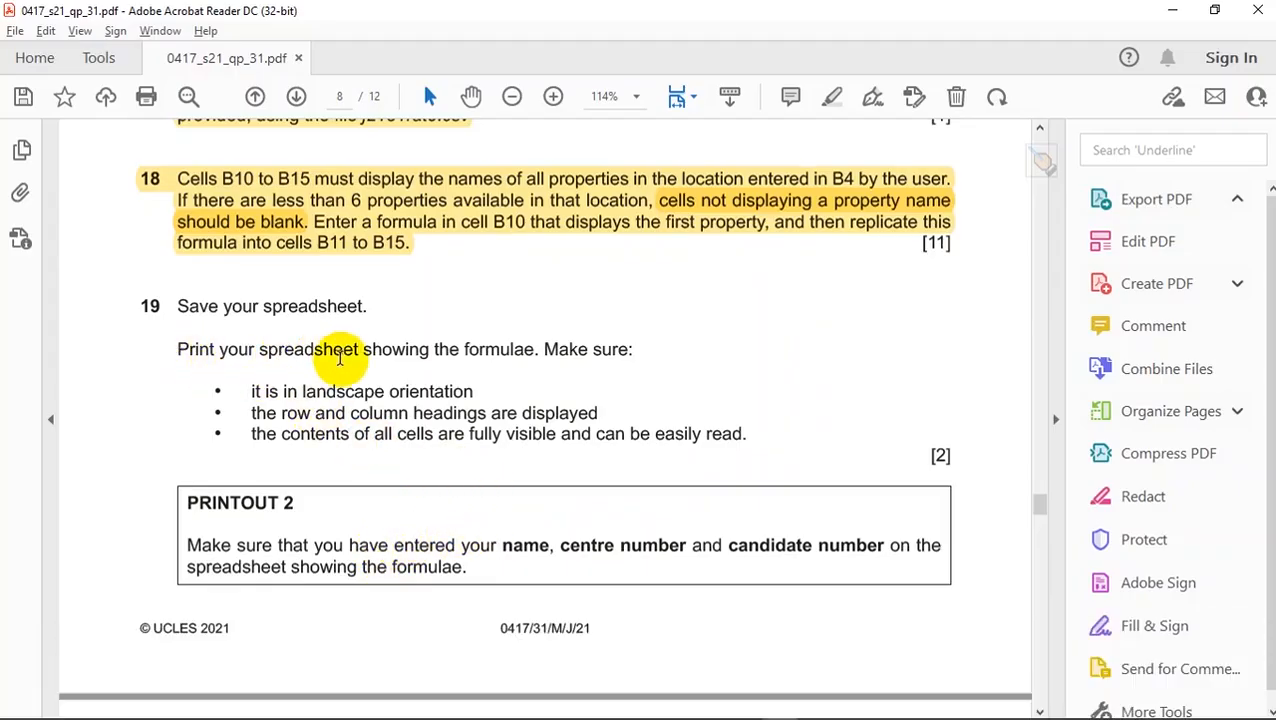
pyautogui.press('alt')
pyautogui.hotkey('alt', 'Tab')
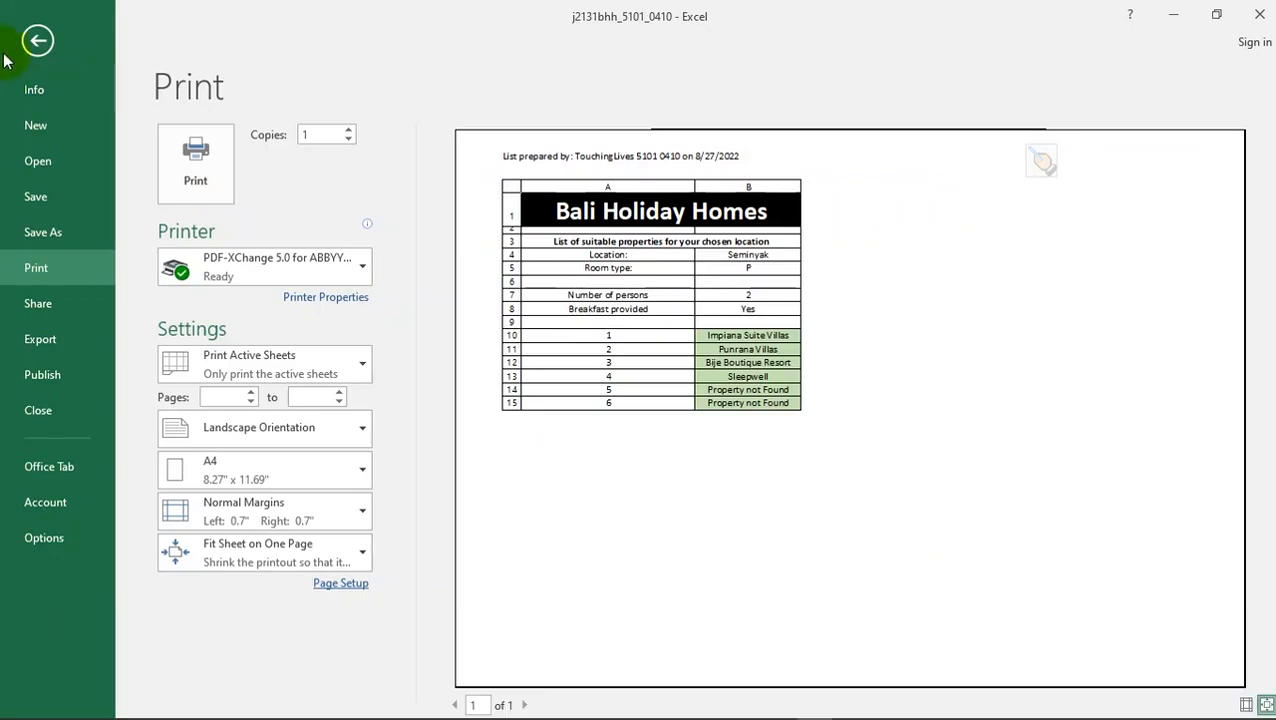
# - Show formulas, autofit column B to its long lookup formulas, then switch back to values
pyautogui.click(36, 40)
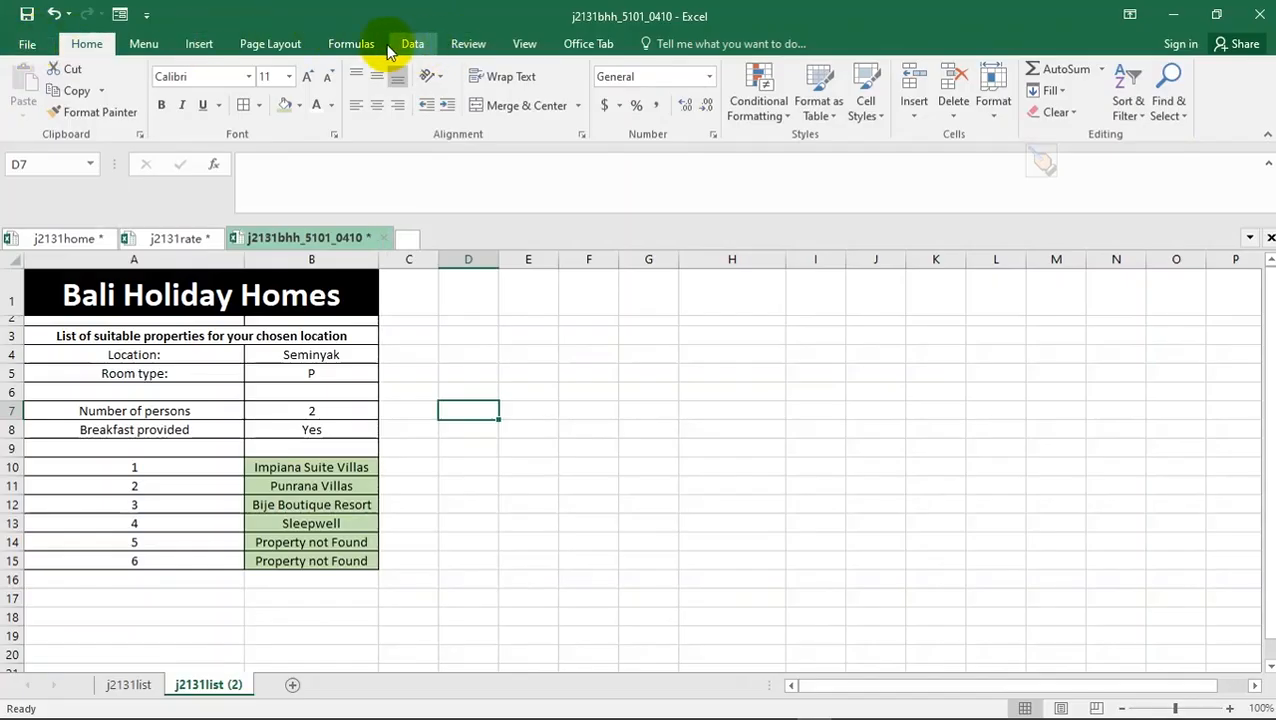
pyautogui.click(352, 43)
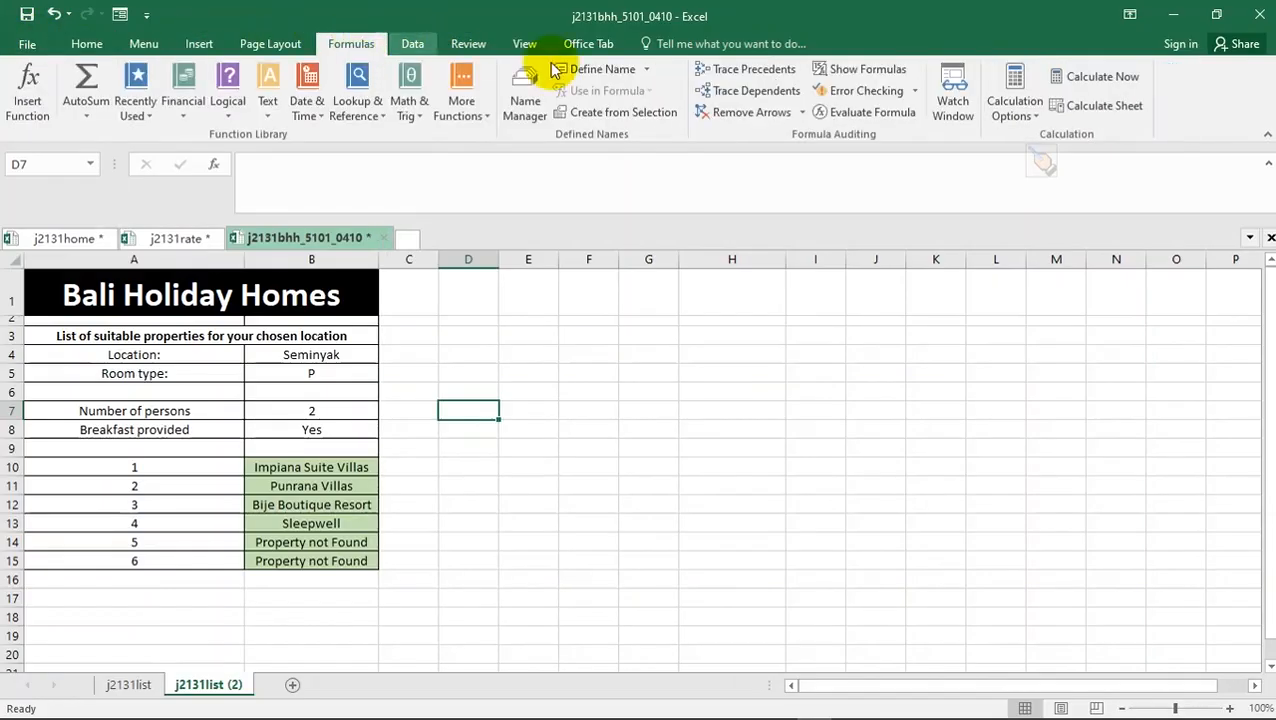
pyautogui.click(862, 69)
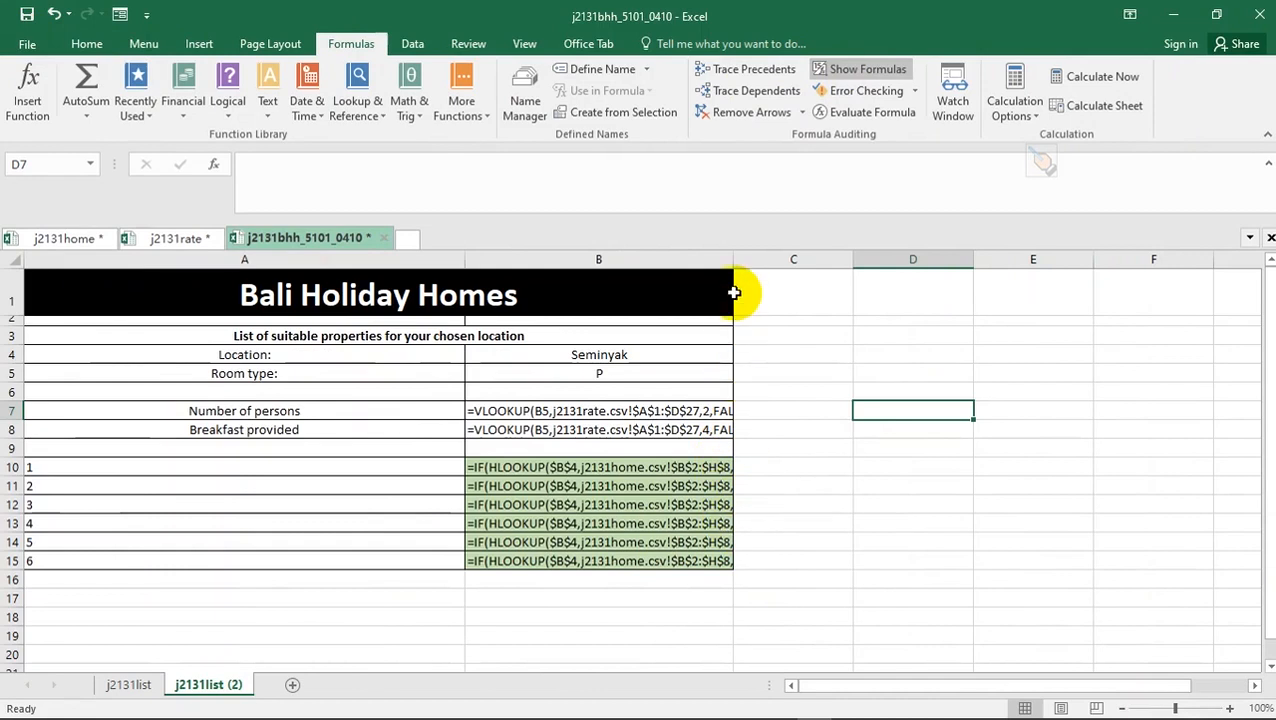
pyautogui.doubleClick(735, 256)
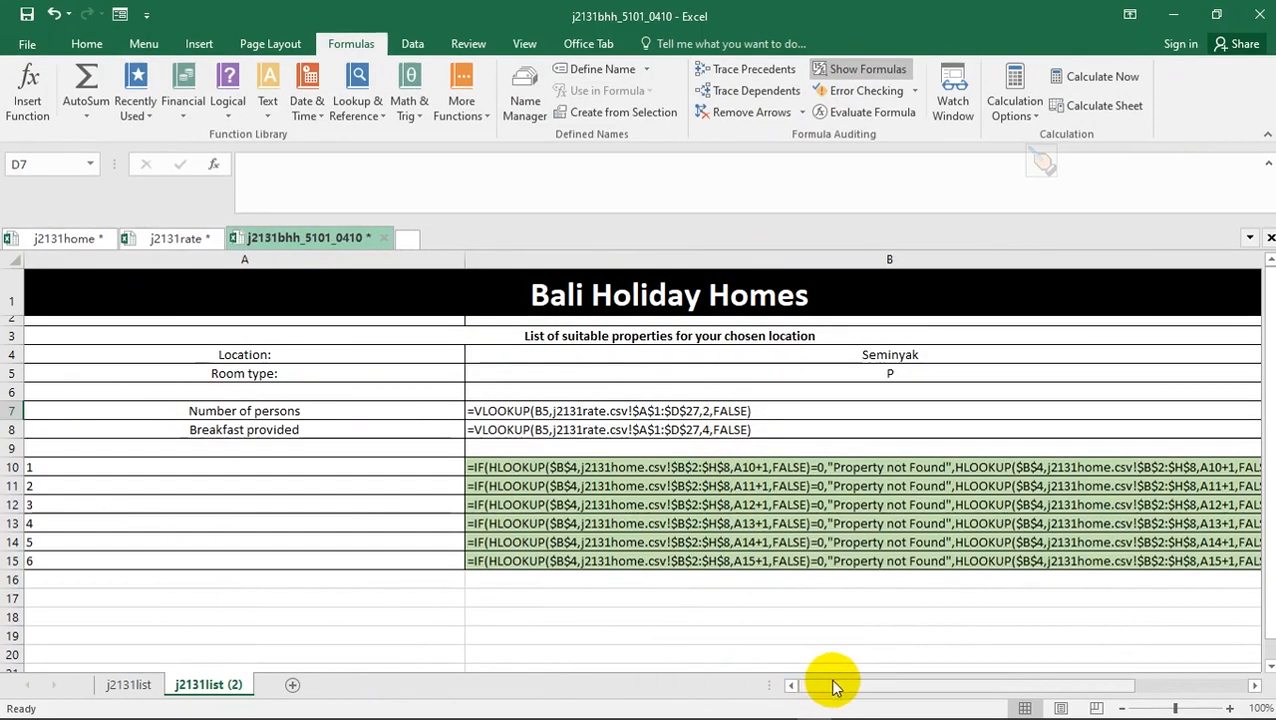
pyautogui.moveTo(834, 688); pyautogui.dragTo(860, 678)
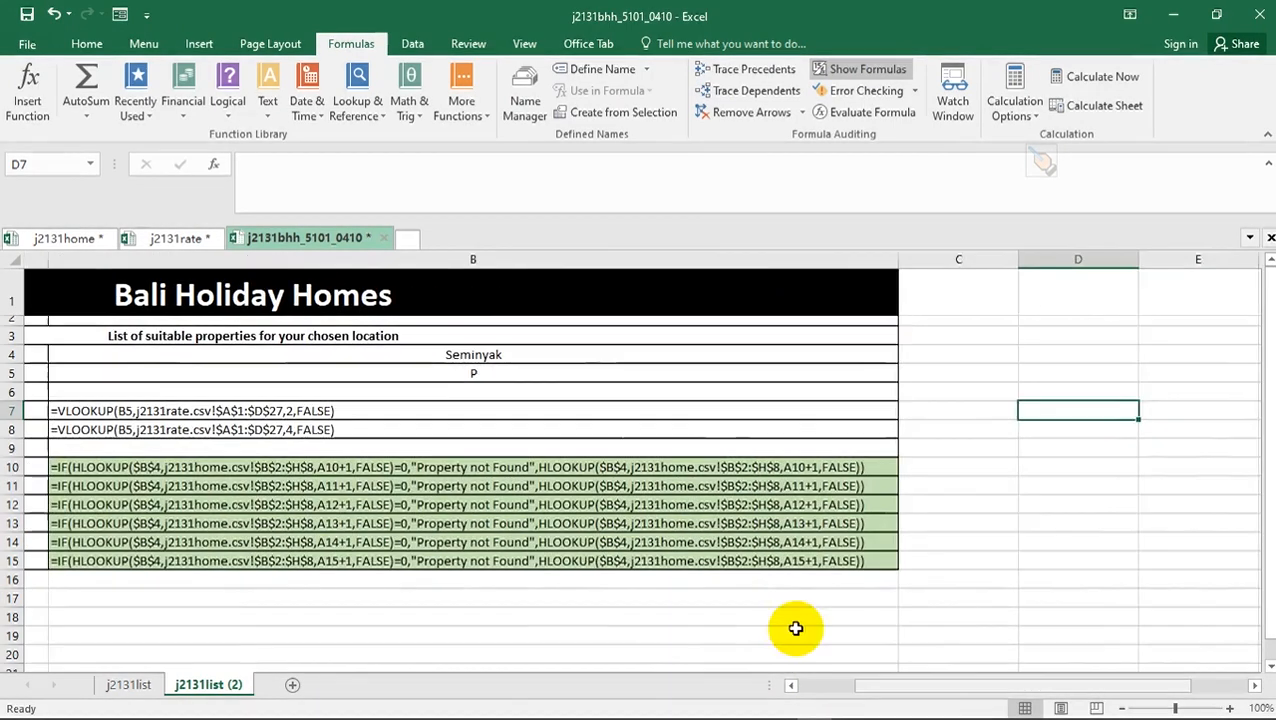
pyautogui.press('Escape')
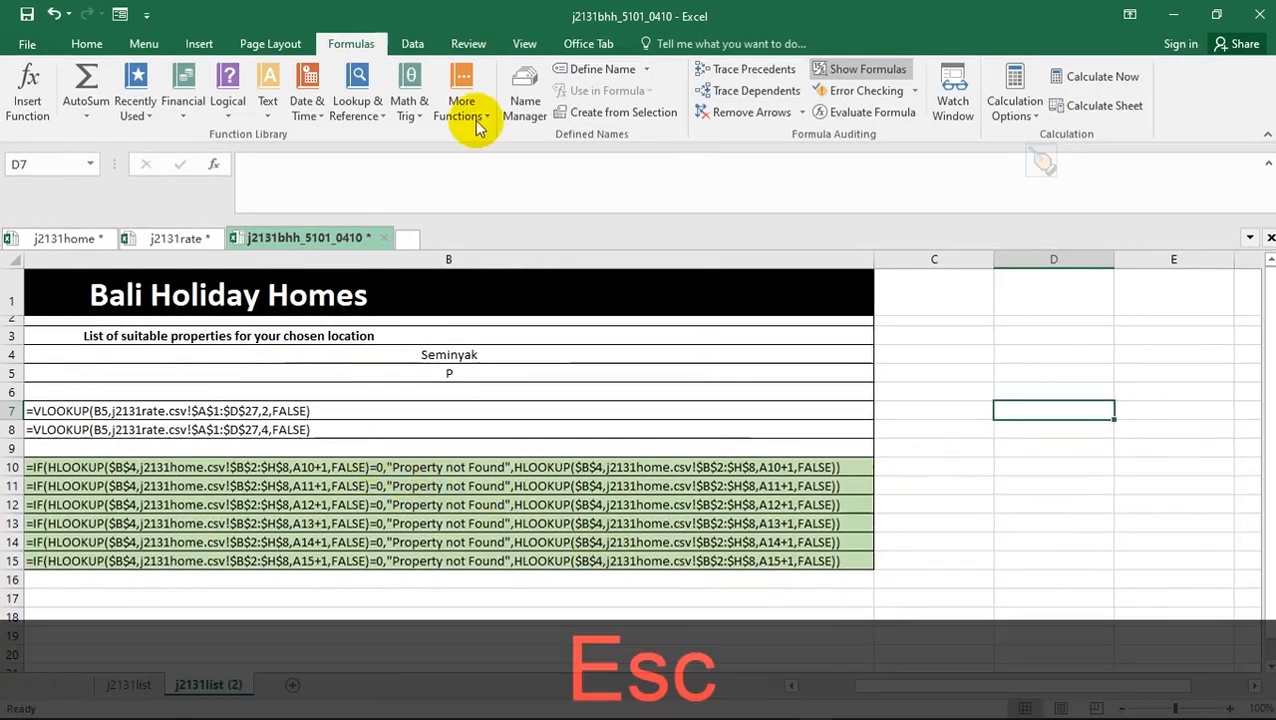
pyautogui.click(850, 67)
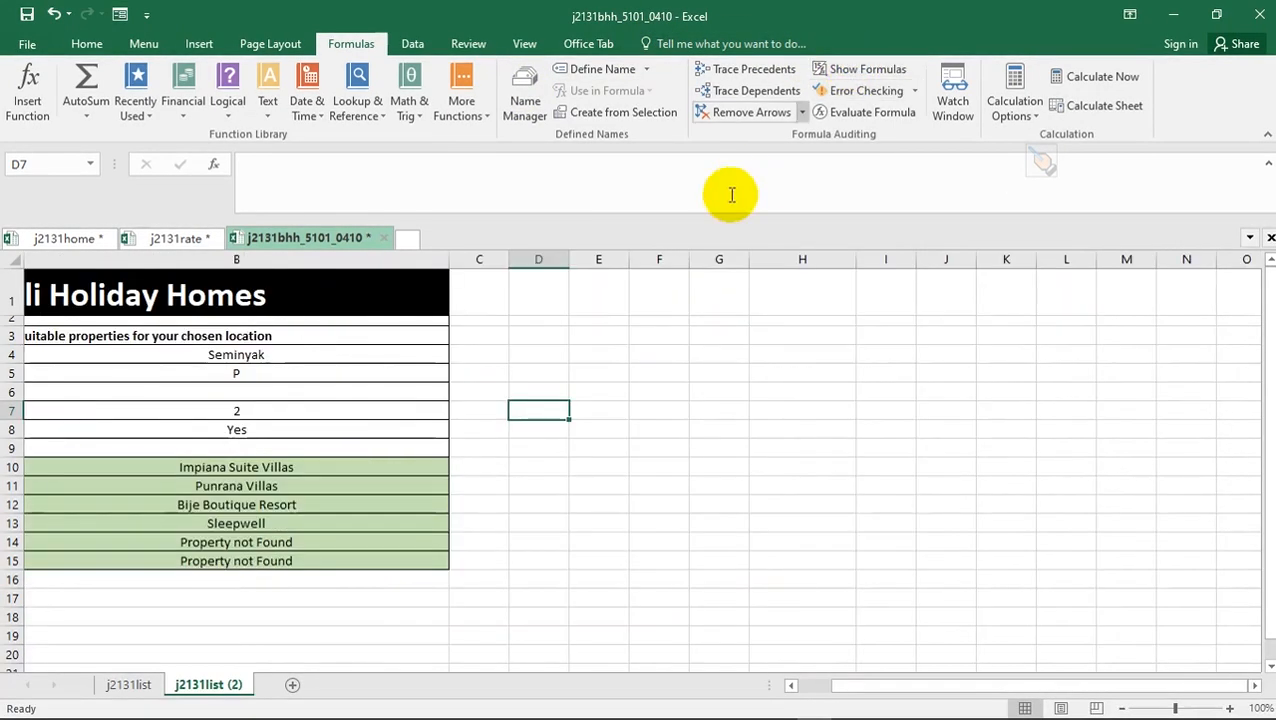
# - Replace 'Property not Found' with "" in B10's formula and fill it down to B15
pyautogui.click(200, 468)
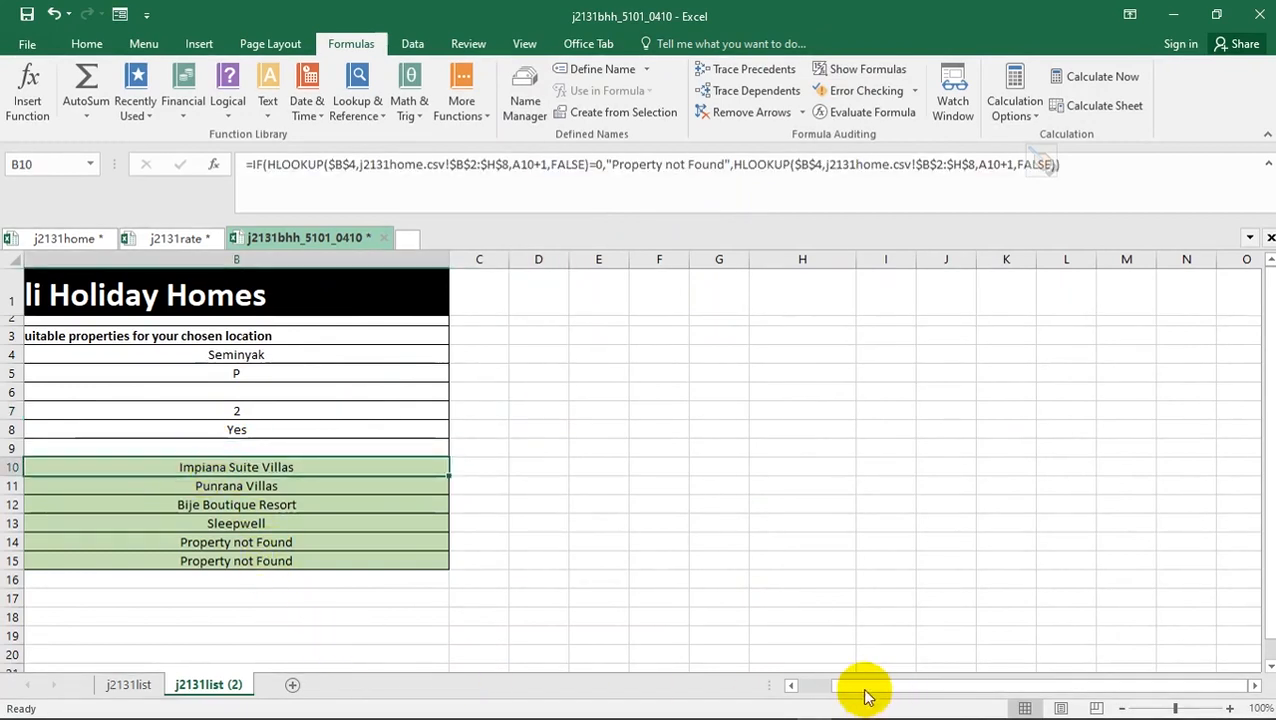
pyautogui.click(812, 692)
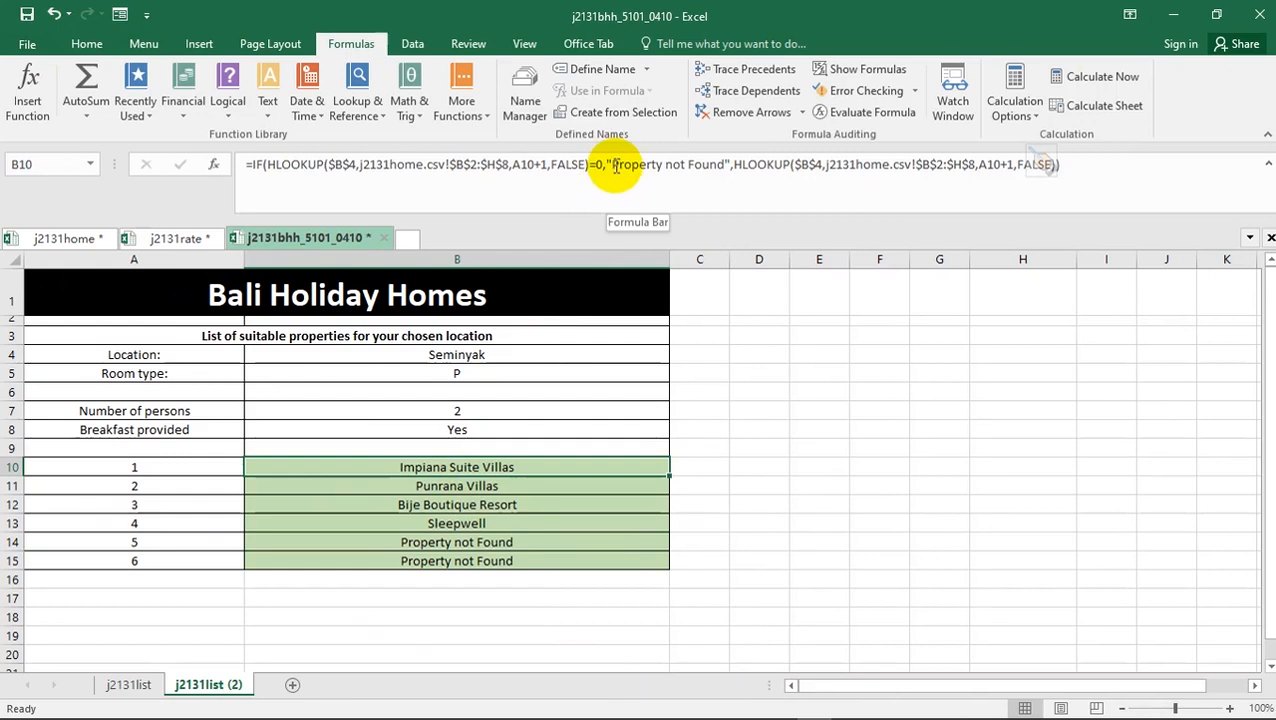
pyautogui.moveTo(612, 164); pyautogui.dragTo(728, 164)
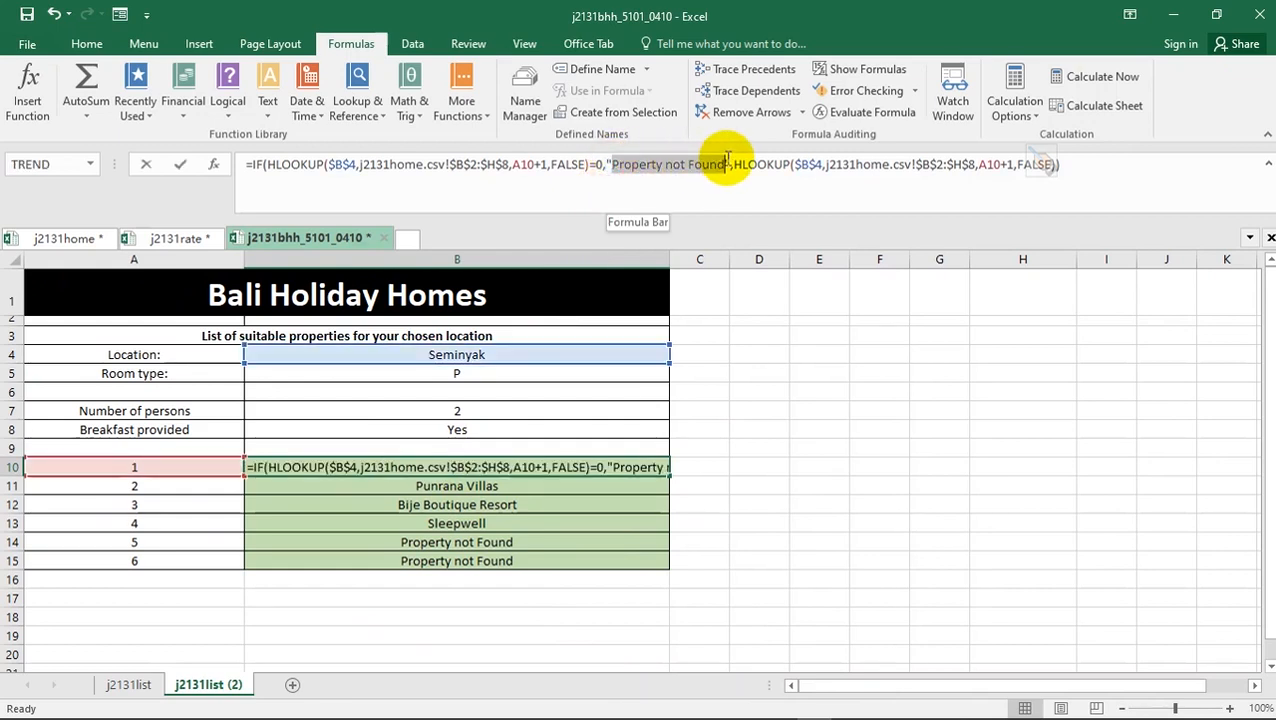
pyautogui.press('BackSpace')
pyautogui.press('Return')
pyautogui.click(524, 462)
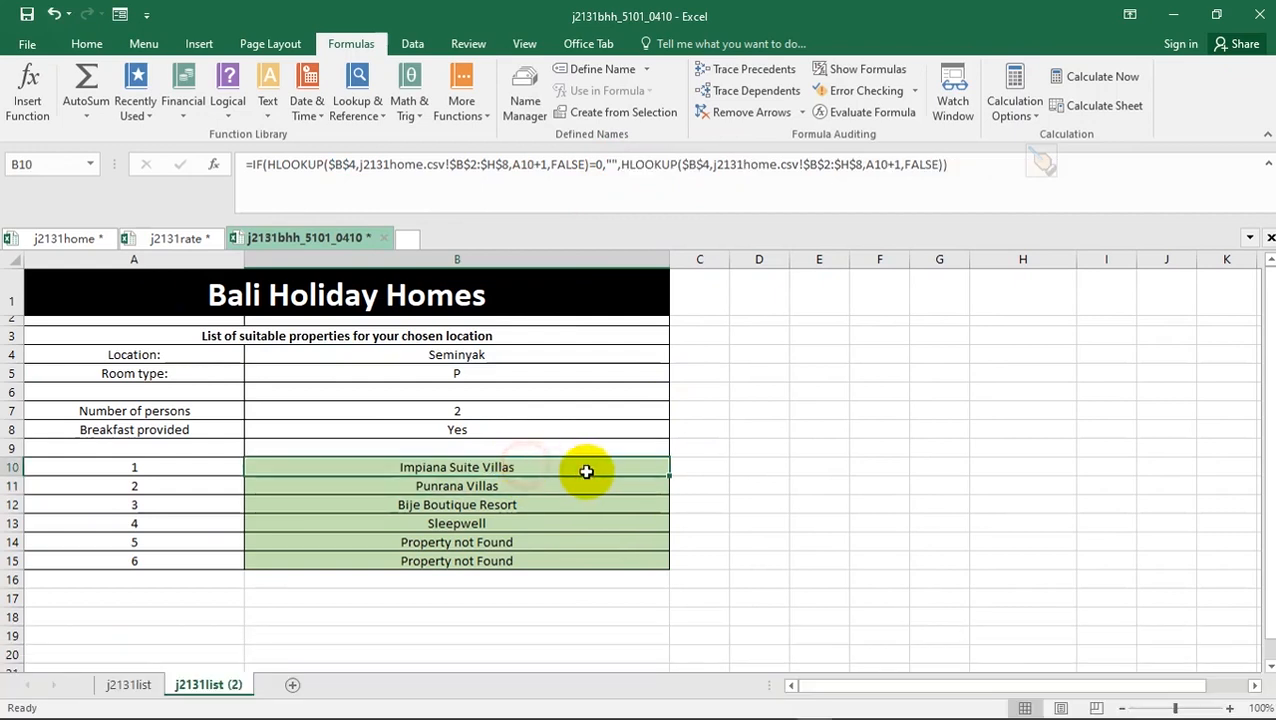
pyautogui.doubleClick(669, 474)
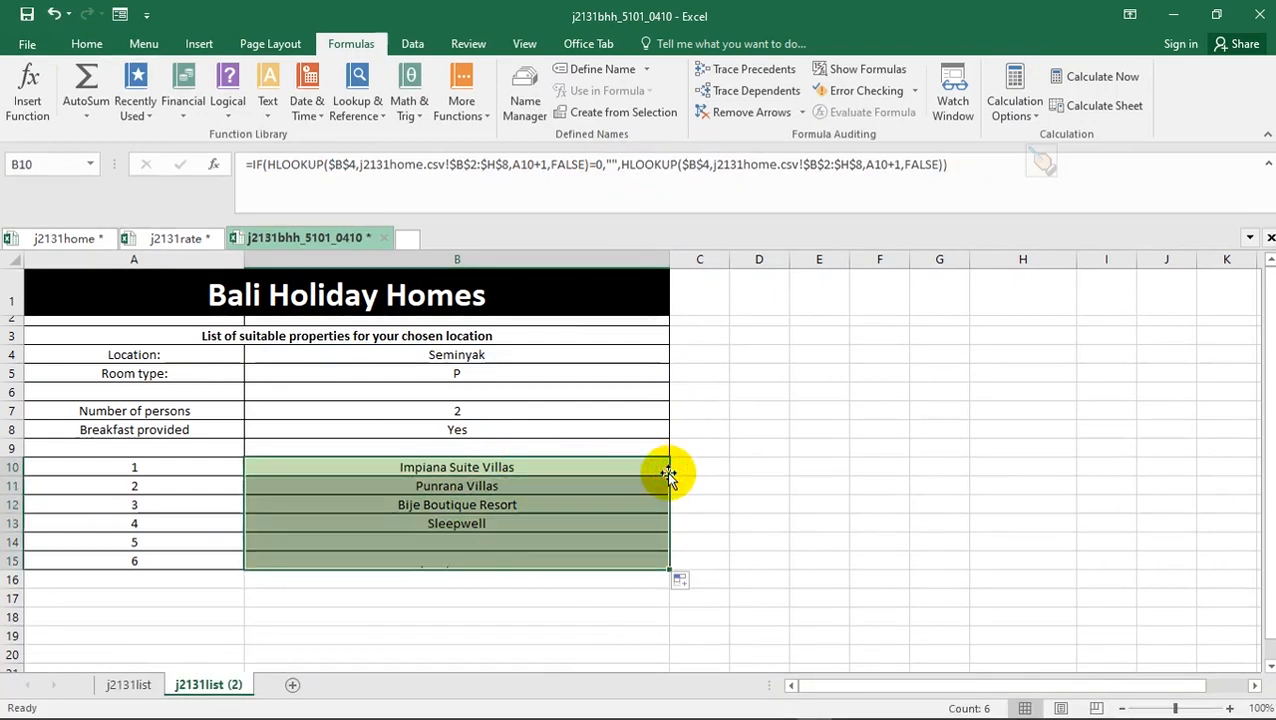
pyautogui.click(741, 510)
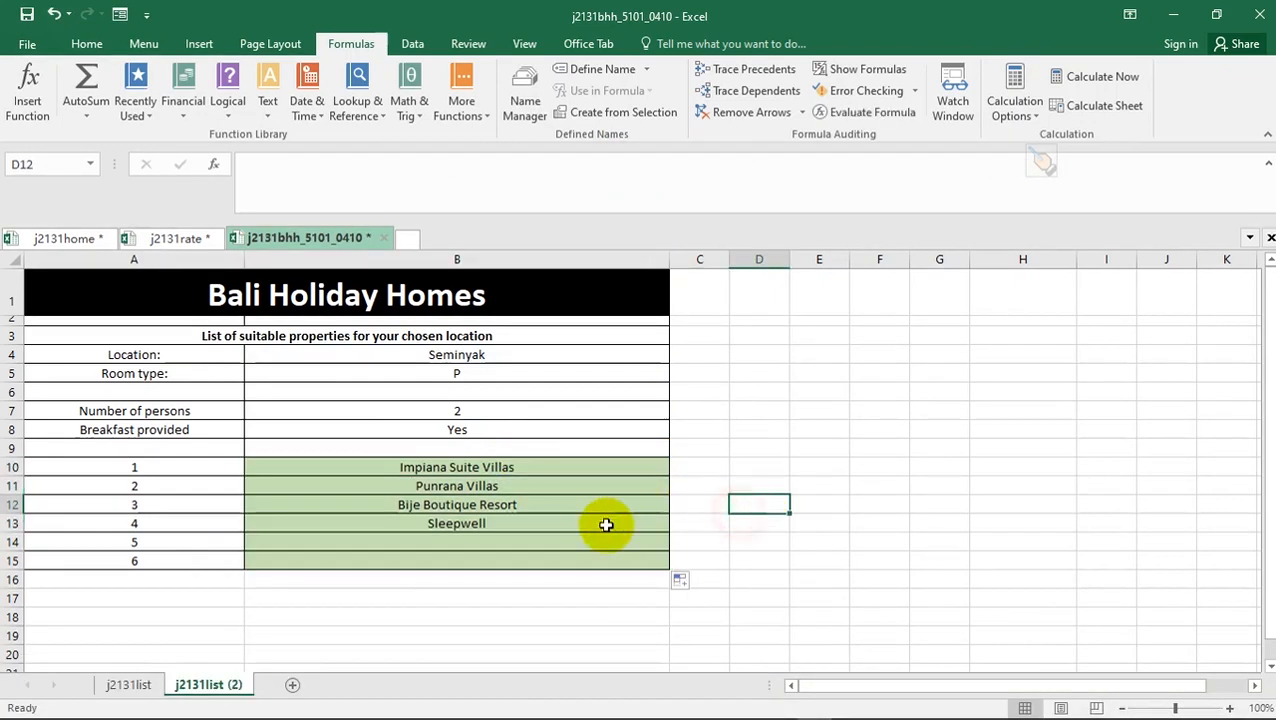
# - Show formulas and verify the landscape, fit-to-one-page and headings print settings against the question paper
pyautogui.click(857, 76)
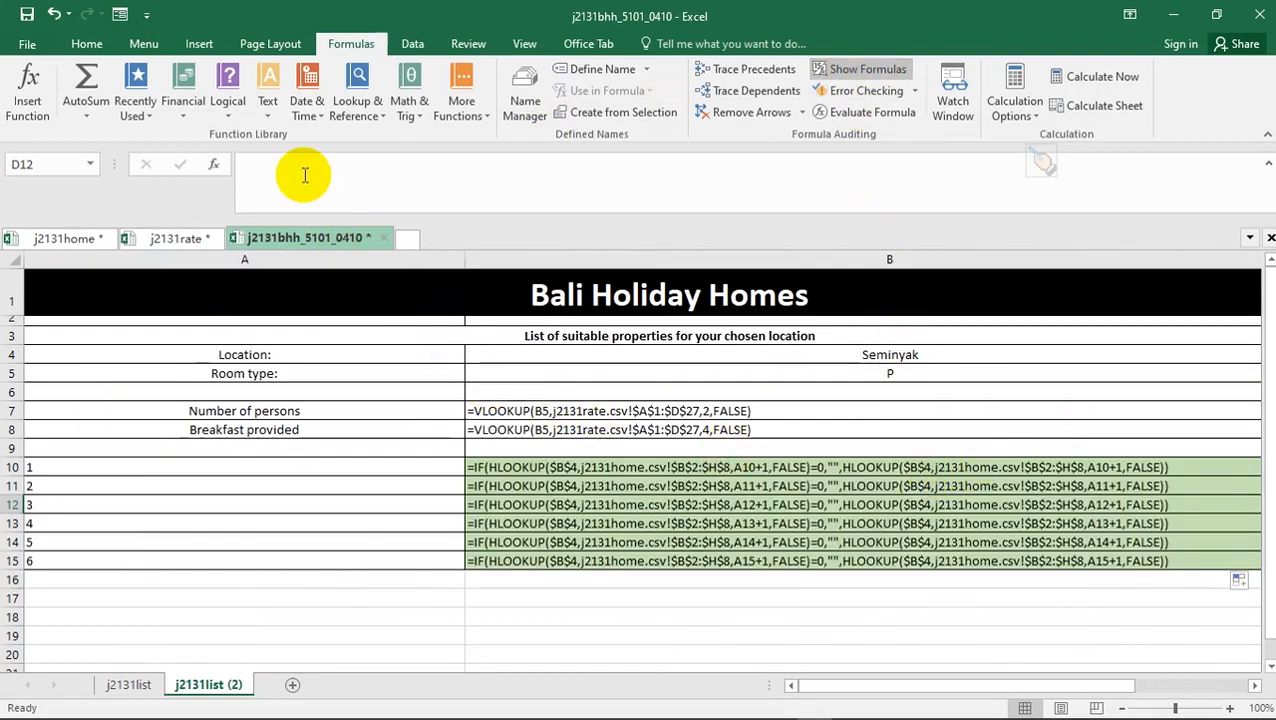
pyautogui.hotkey('ctrl', 'p')
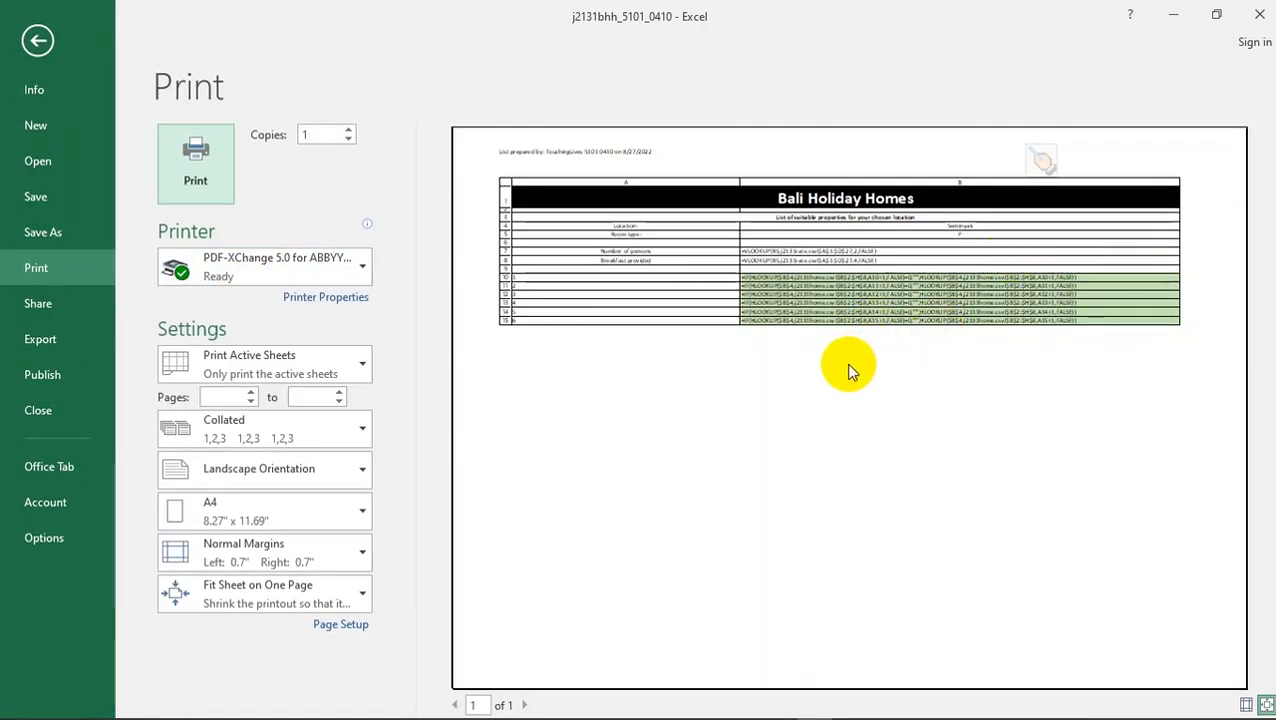
pyautogui.click(338, 626)
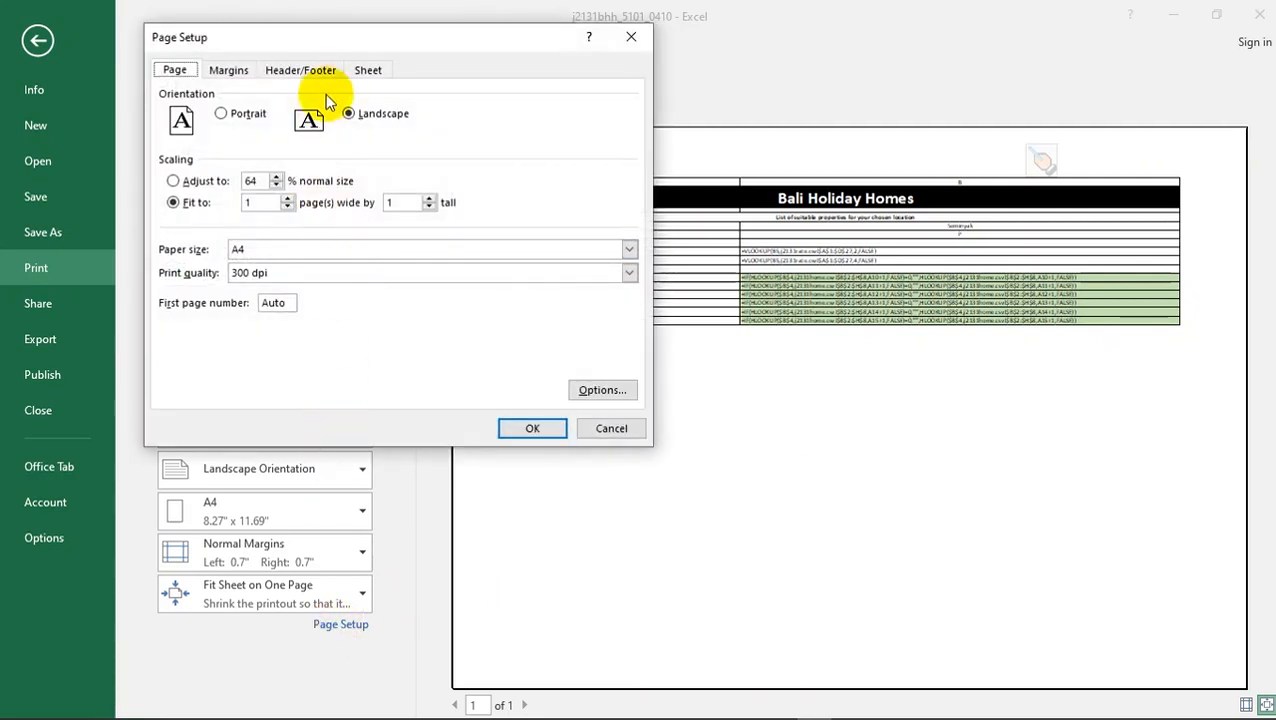
pyautogui.click(366, 70)
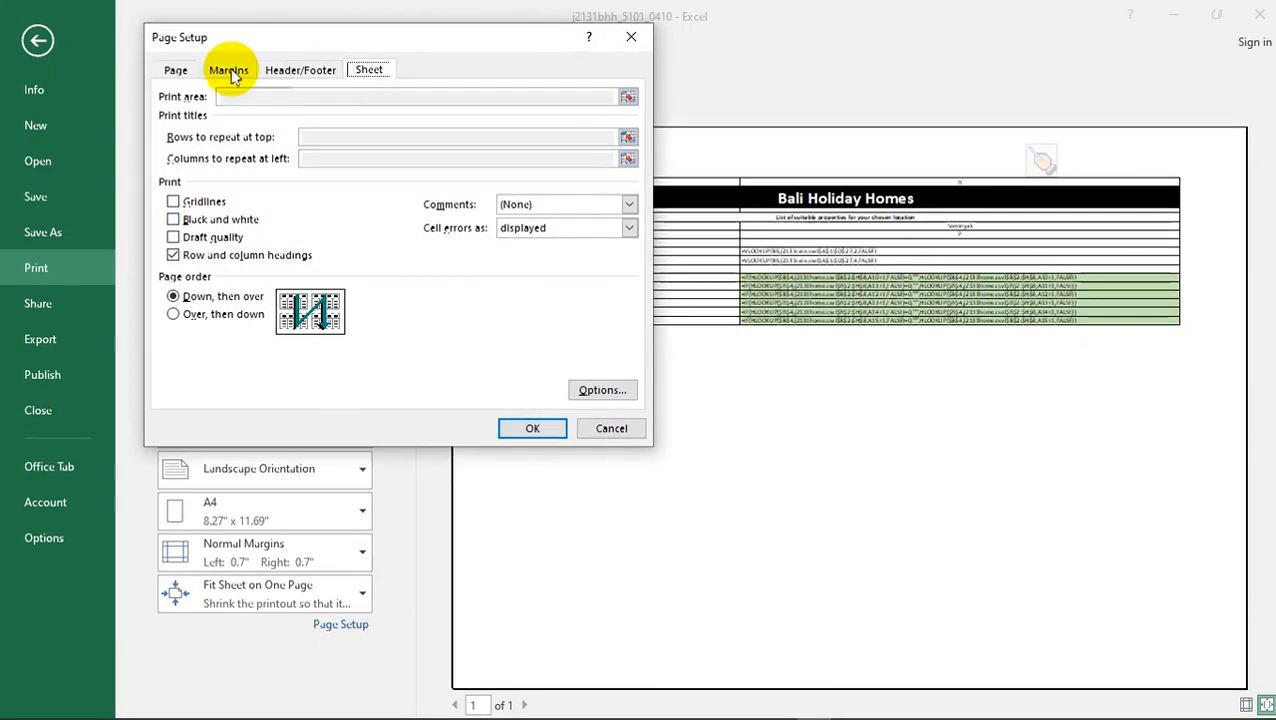
pyautogui.click(175, 68)
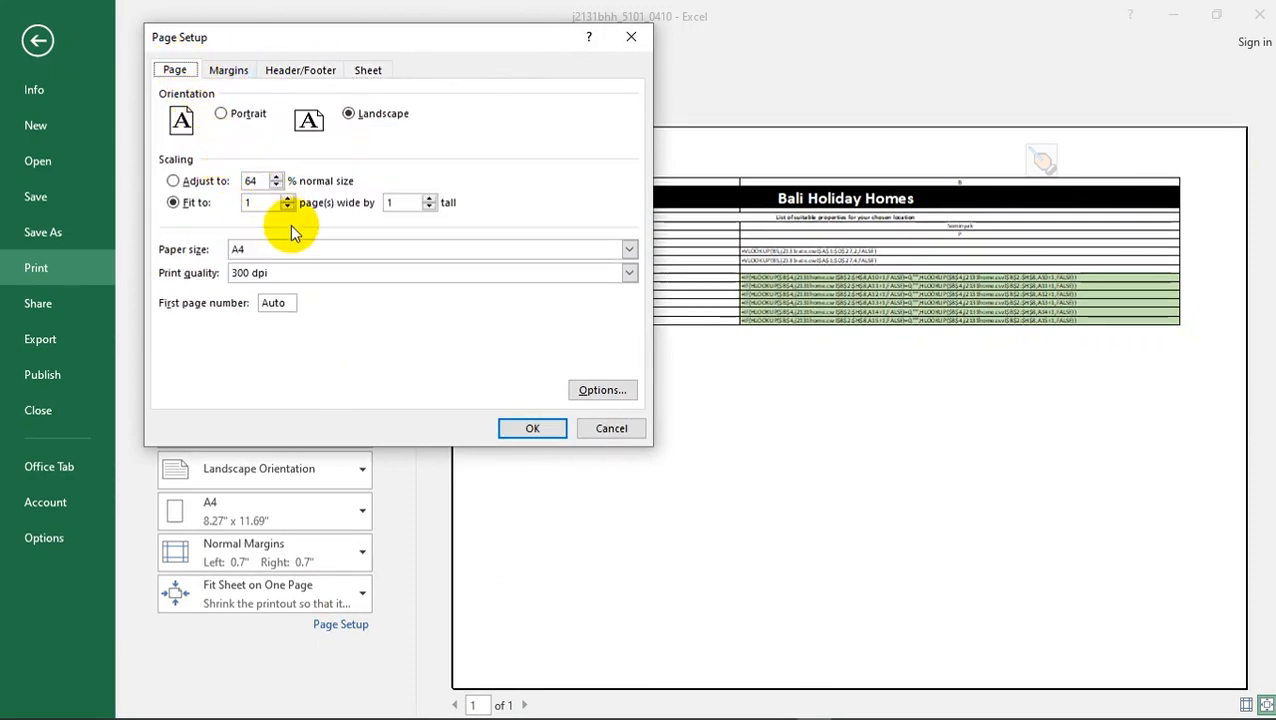
pyautogui.hotkey('alt', 'Tab')
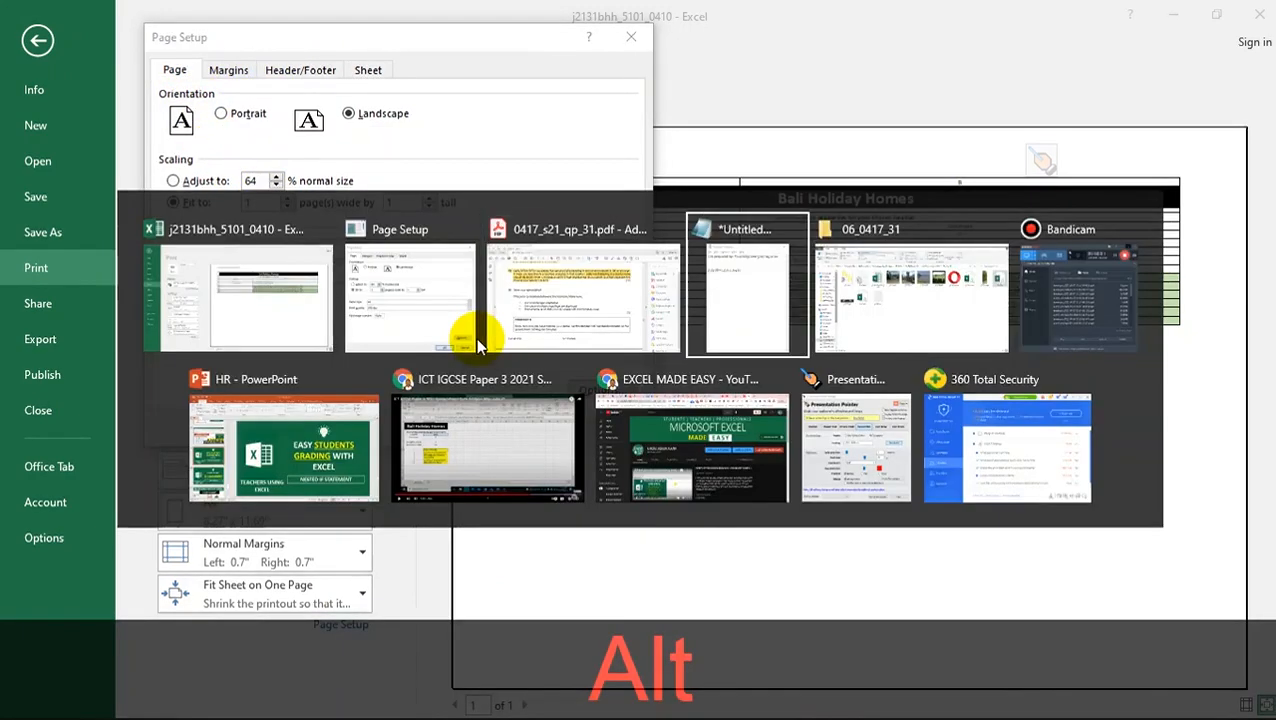
pyautogui.click(607, 262)
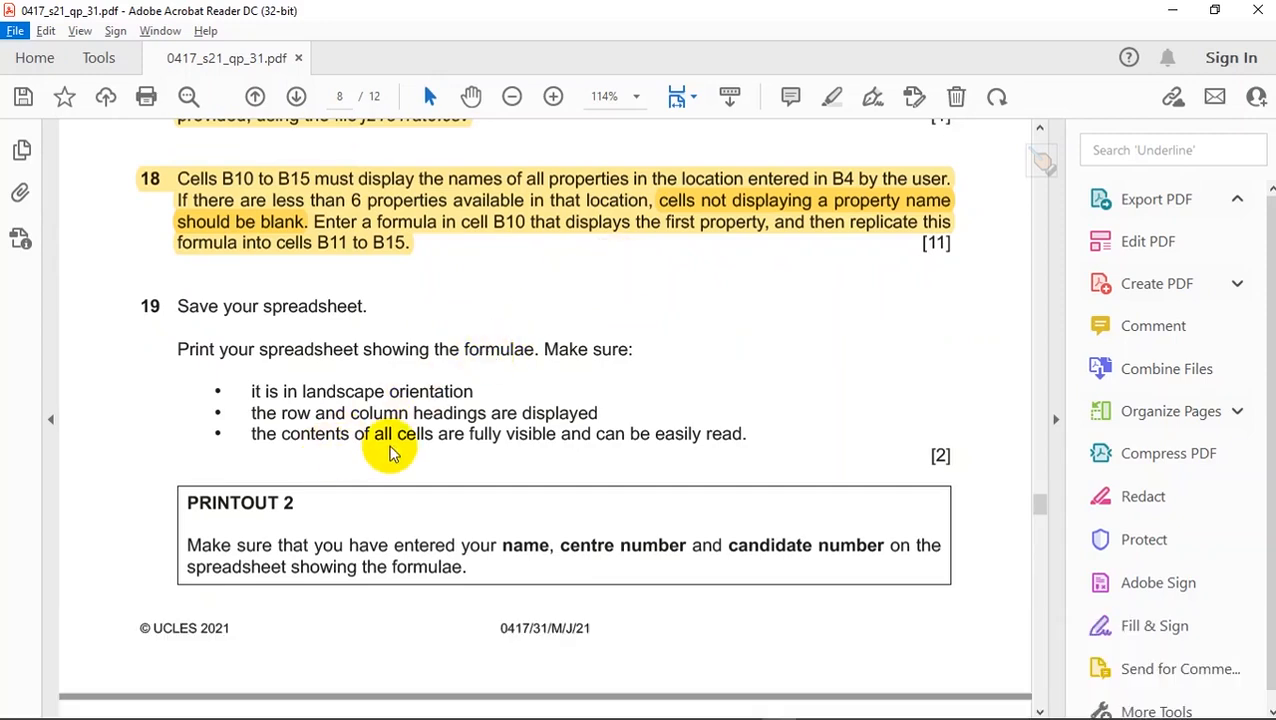
pyautogui.hotkey('alt', 'Tab')
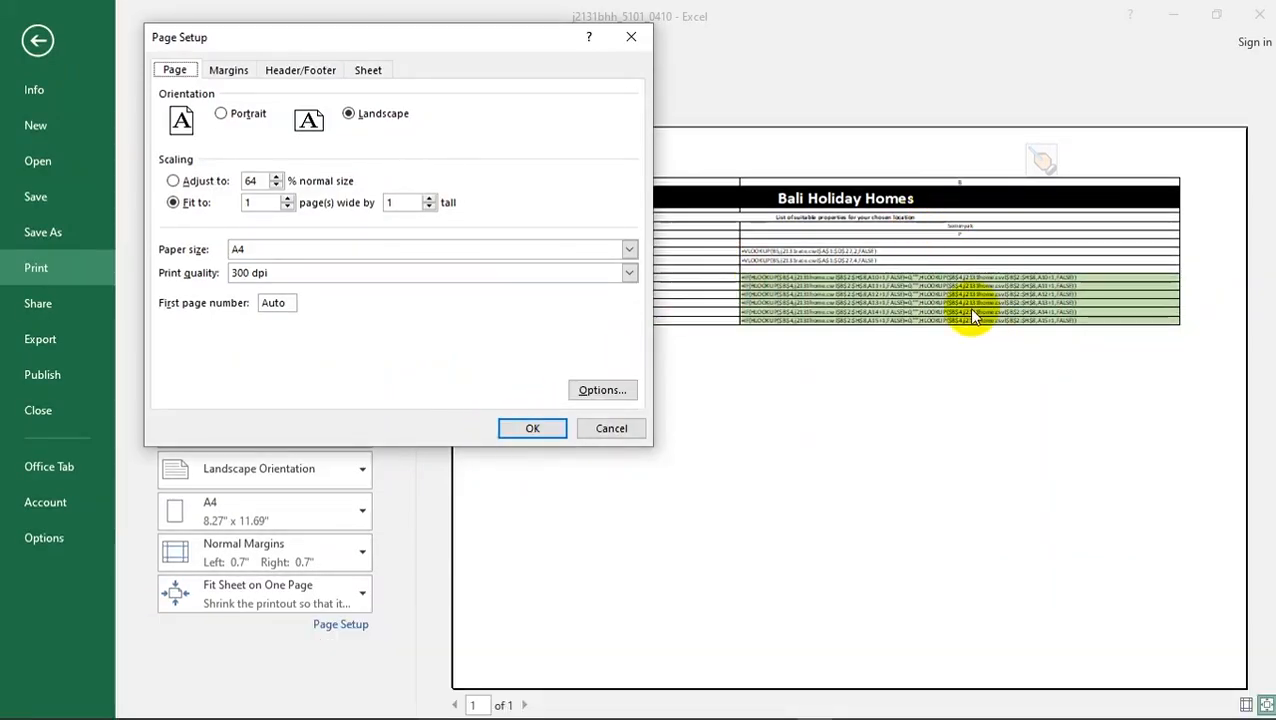
# - Narrow columns B and A while keeping the formulas fully visible
pyautogui.press('Escape')
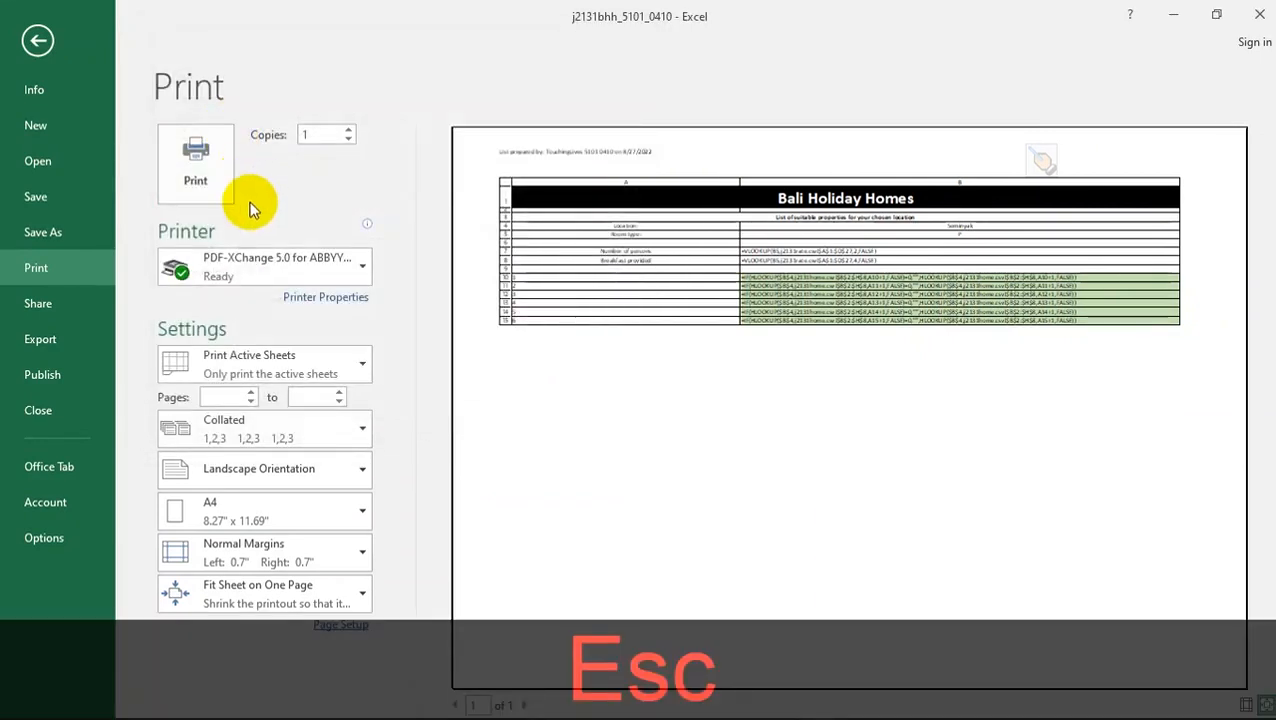
pyautogui.press('Escape')
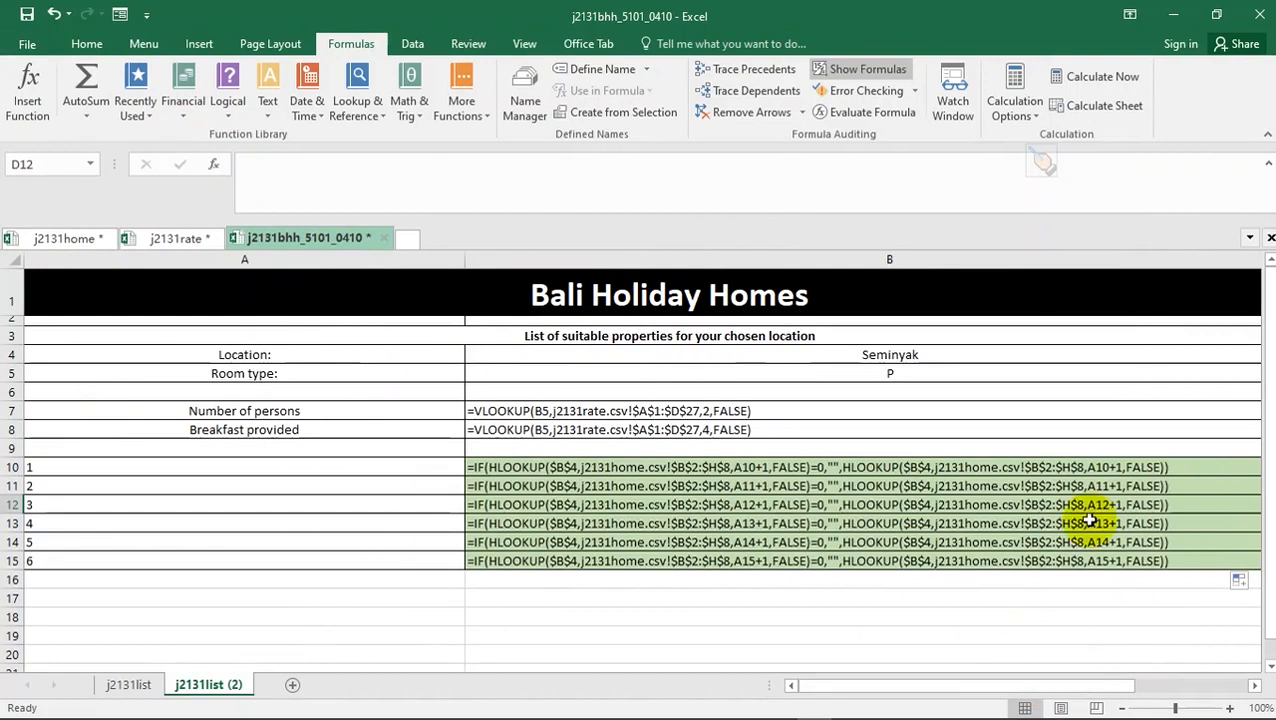
pyautogui.click(1262, 688)
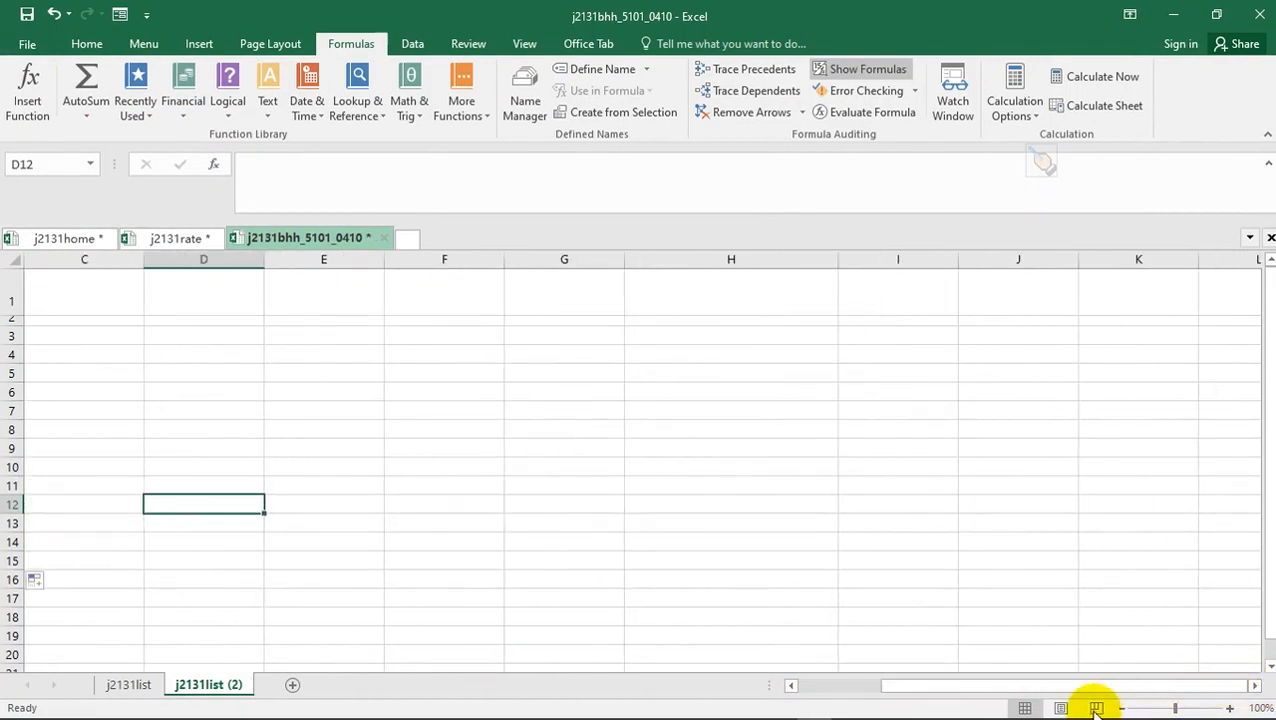
pyautogui.click(793, 688)
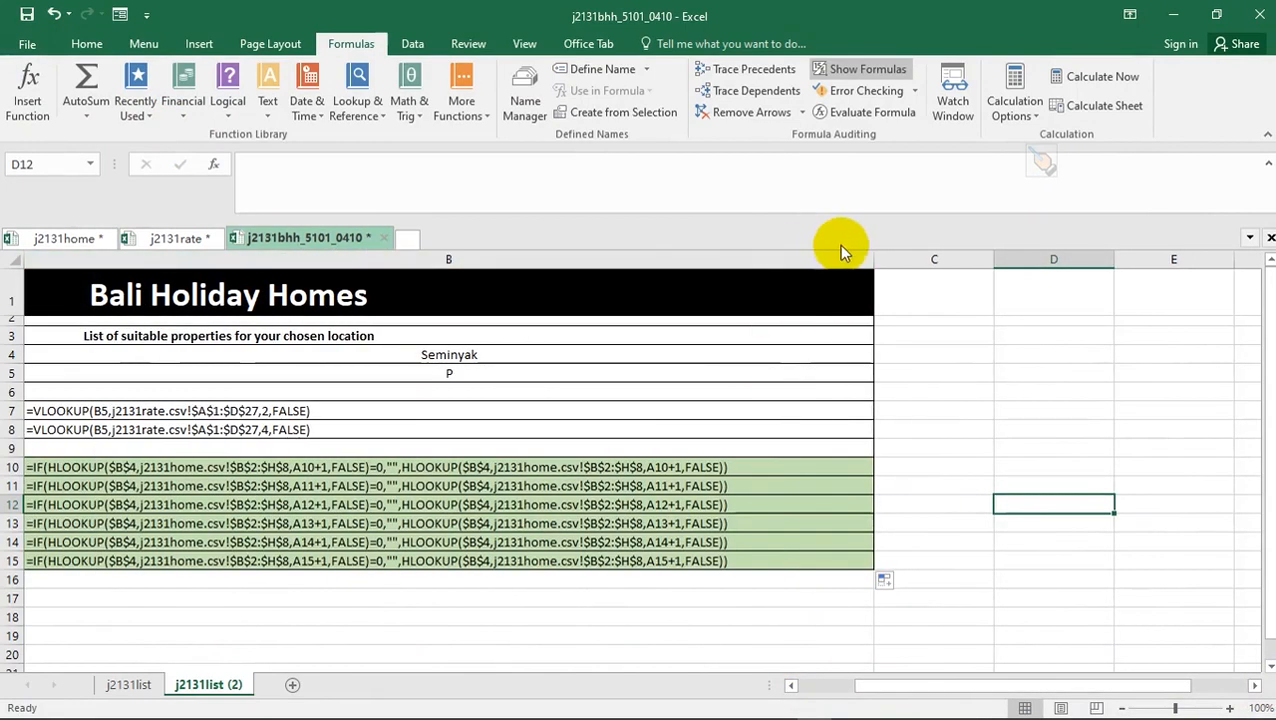
pyautogui.moveTo(873, 257); pyautogui.dragTo(738, 258)
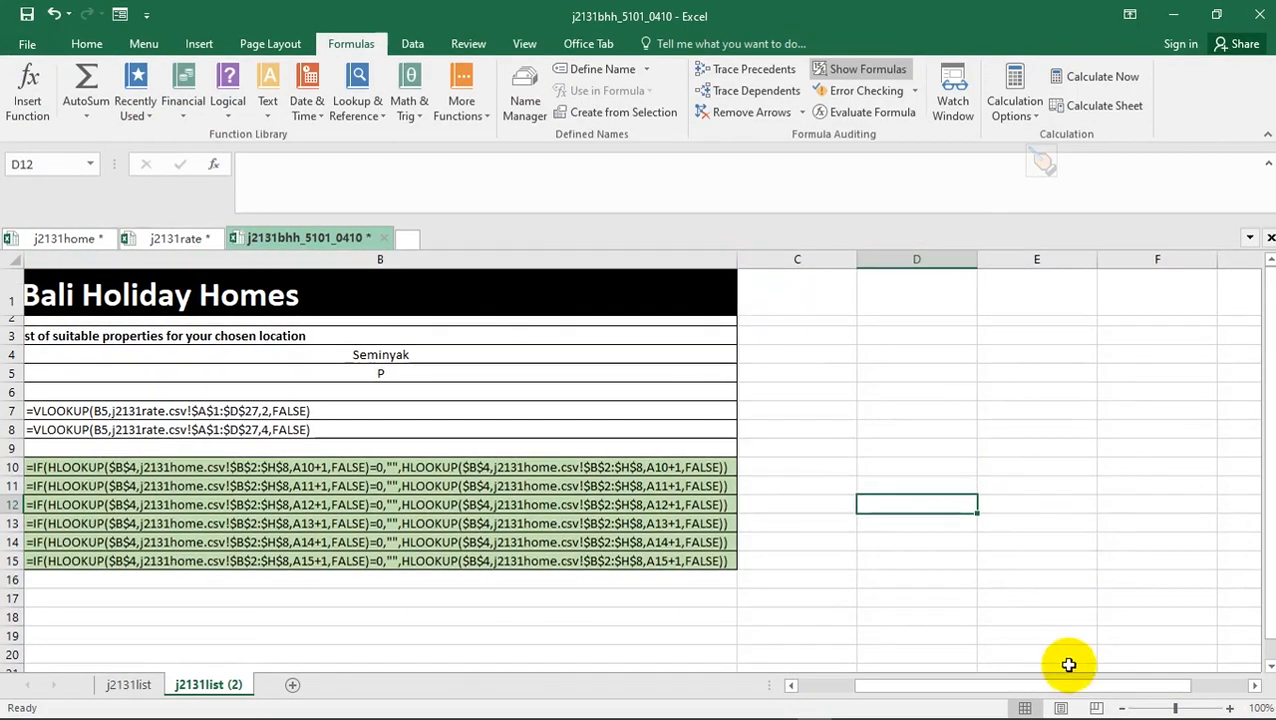
pyautogui.moveTo(1068, 688); pyautogui.dragTo(938, 685)
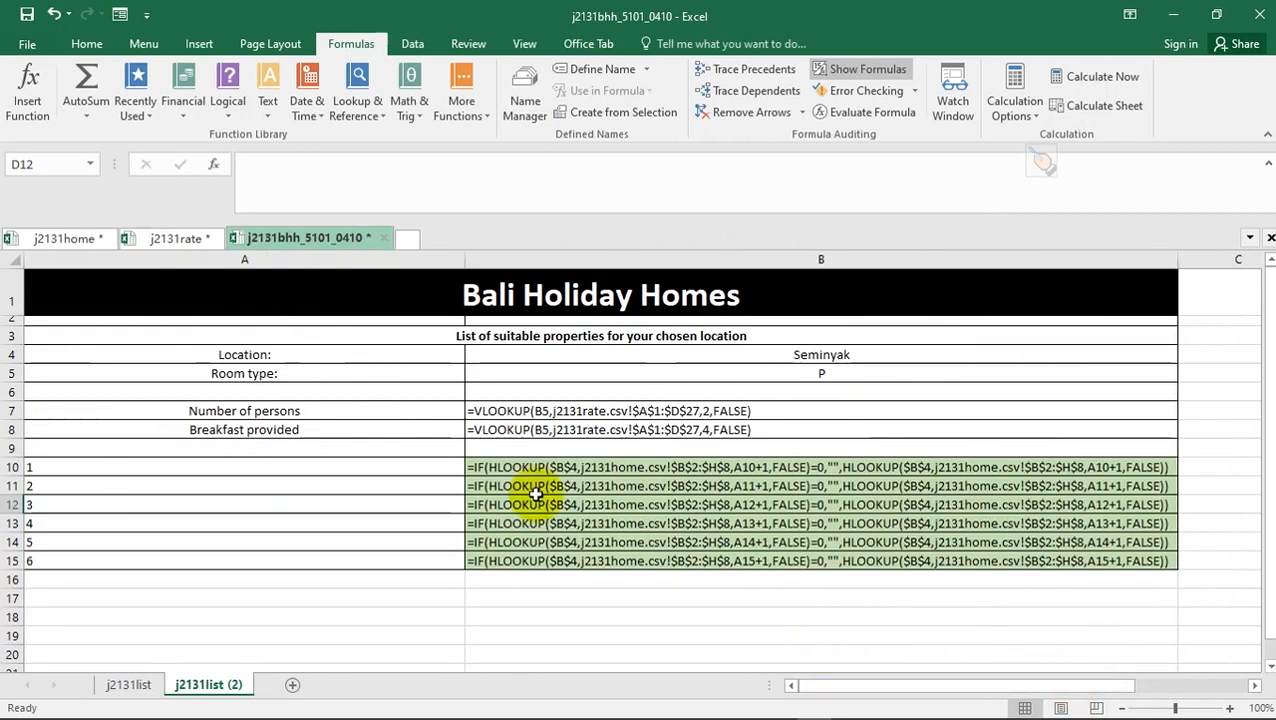
pyautogui.moveTo(469, 258); pyautogui.dragTo(414, 257)
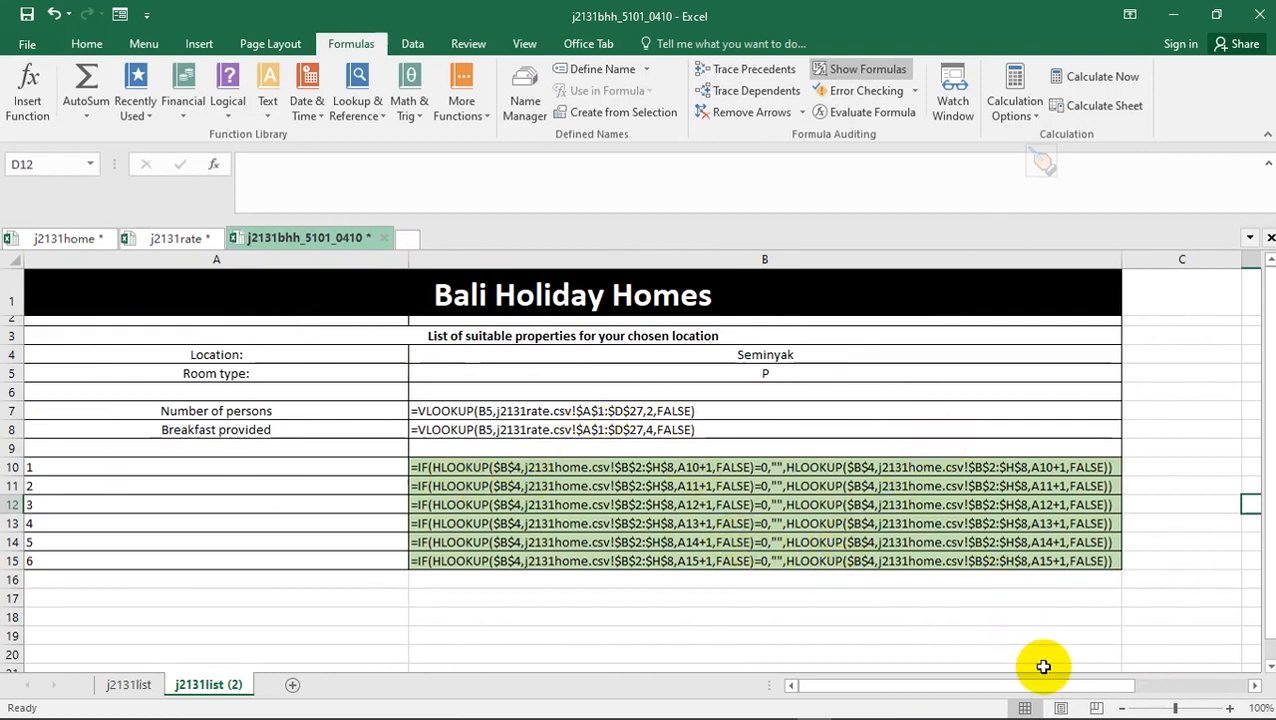
pyautogui.press('ctrl')
# - Preview the formulas printout with the PDF printer, then read question 20 in the exam paper
pyautogui.hotkey('ctrl', 'p')
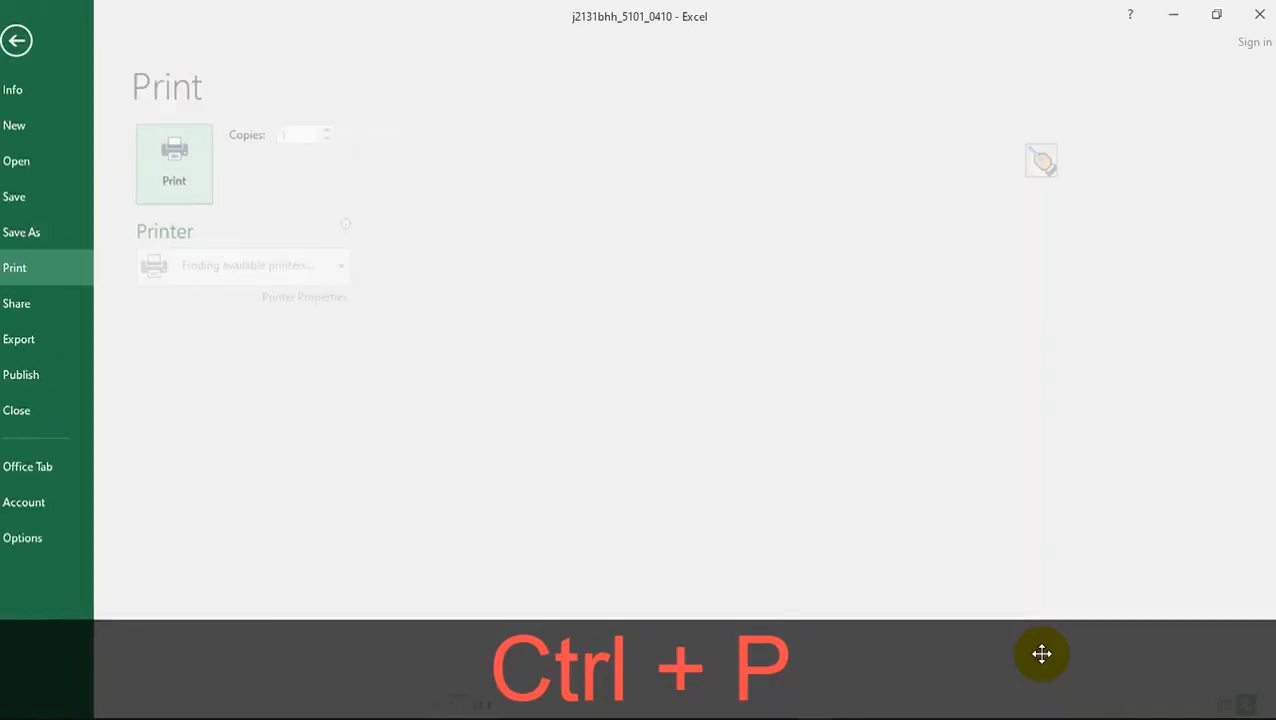
pyautogui.click(347, 266)
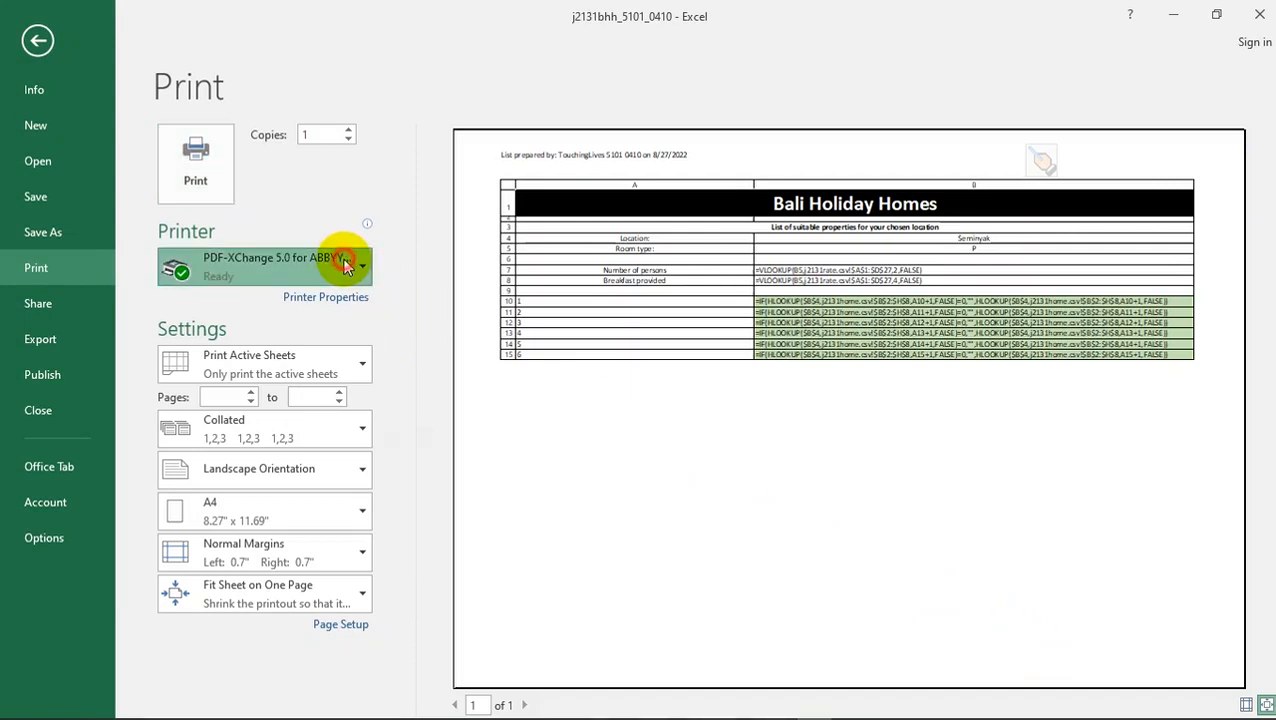
pyautogui.click(413, 200)
pyautogui.press('Escape')
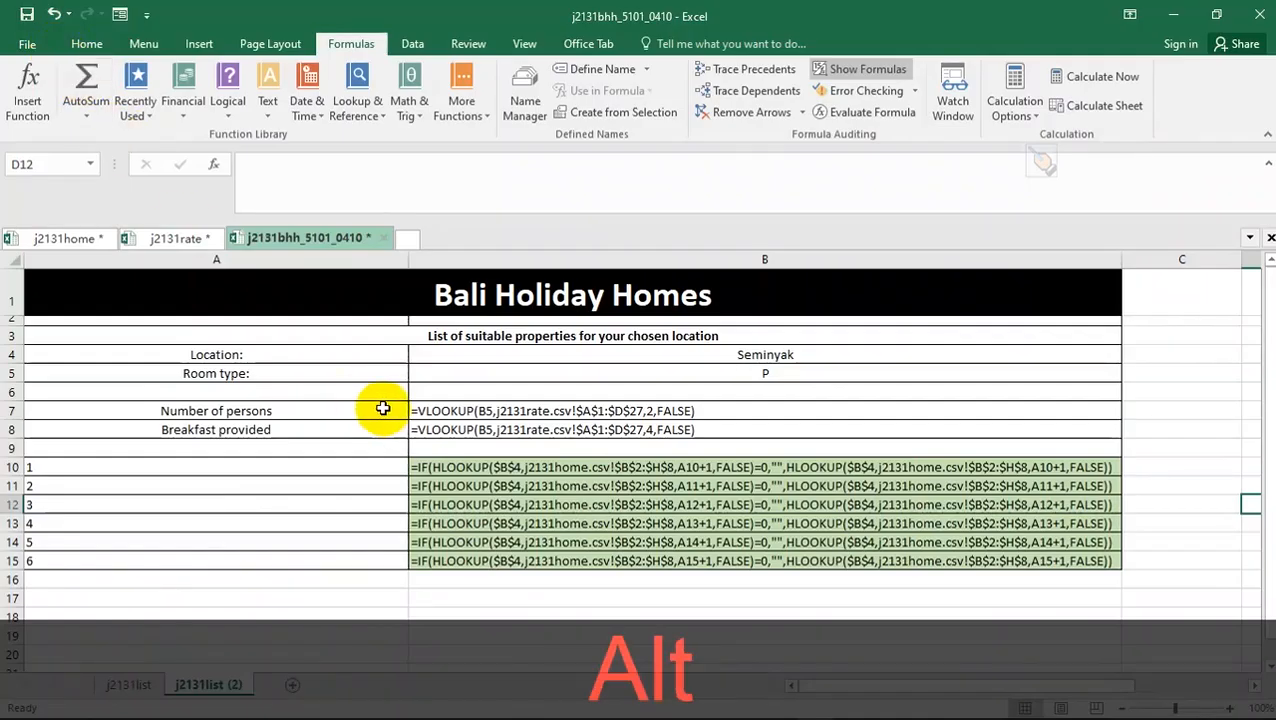
pyautogui.hotkey('alt', 'Tab')
pyautogui.scroll(-3, 474, 469)
pyautogui.scroll(-3, 474, 469)
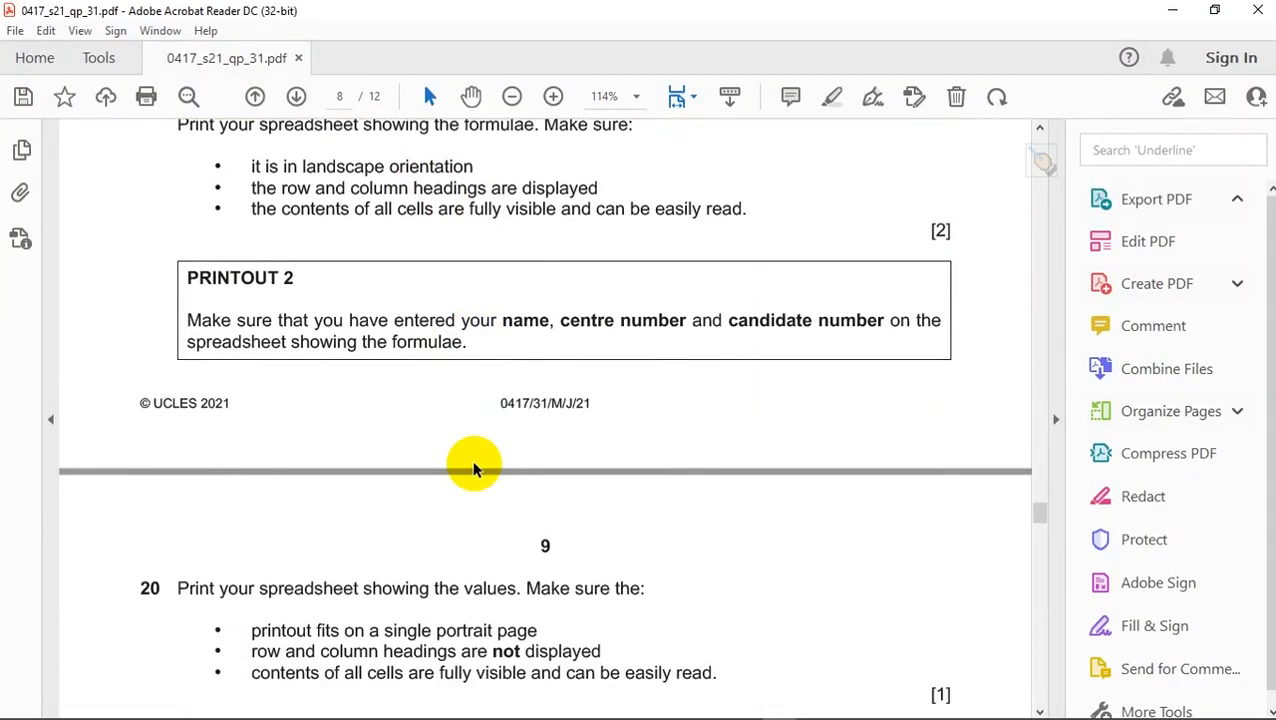
pyautogui.hotkey('alt', 'Tab')
# - Show cell values instead of formulas and set the printout to portrait orientation
pyautogui.click(832, 69)
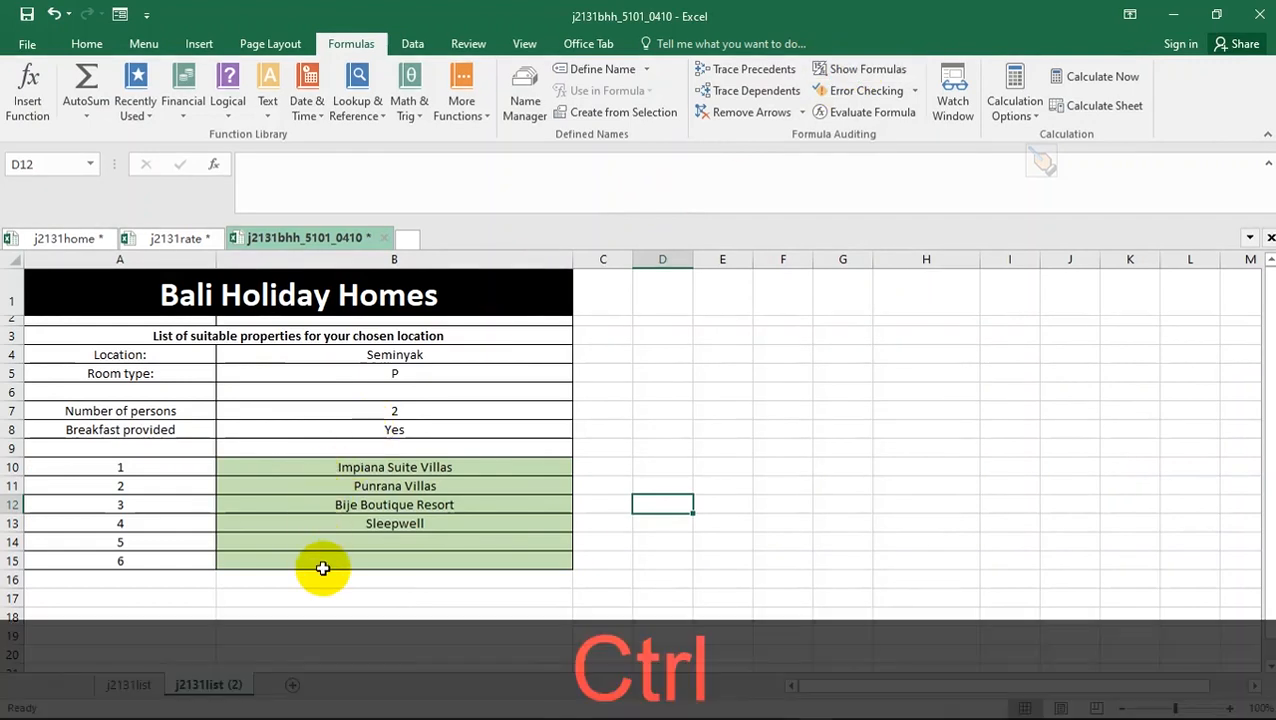
pyautogui.hotkey('ctrl', 'p')
pyautogui.hotkey('alt', 'Tab')
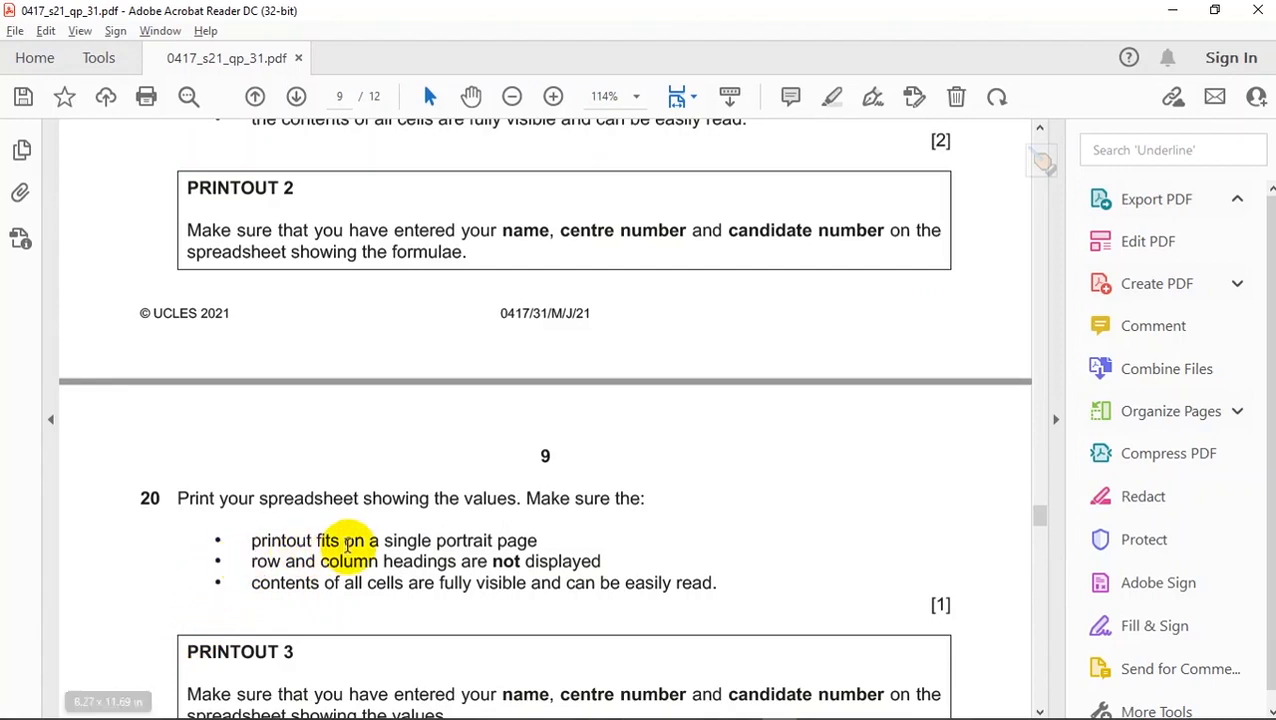
pyautogui.hotkey('alt', 'Tab')
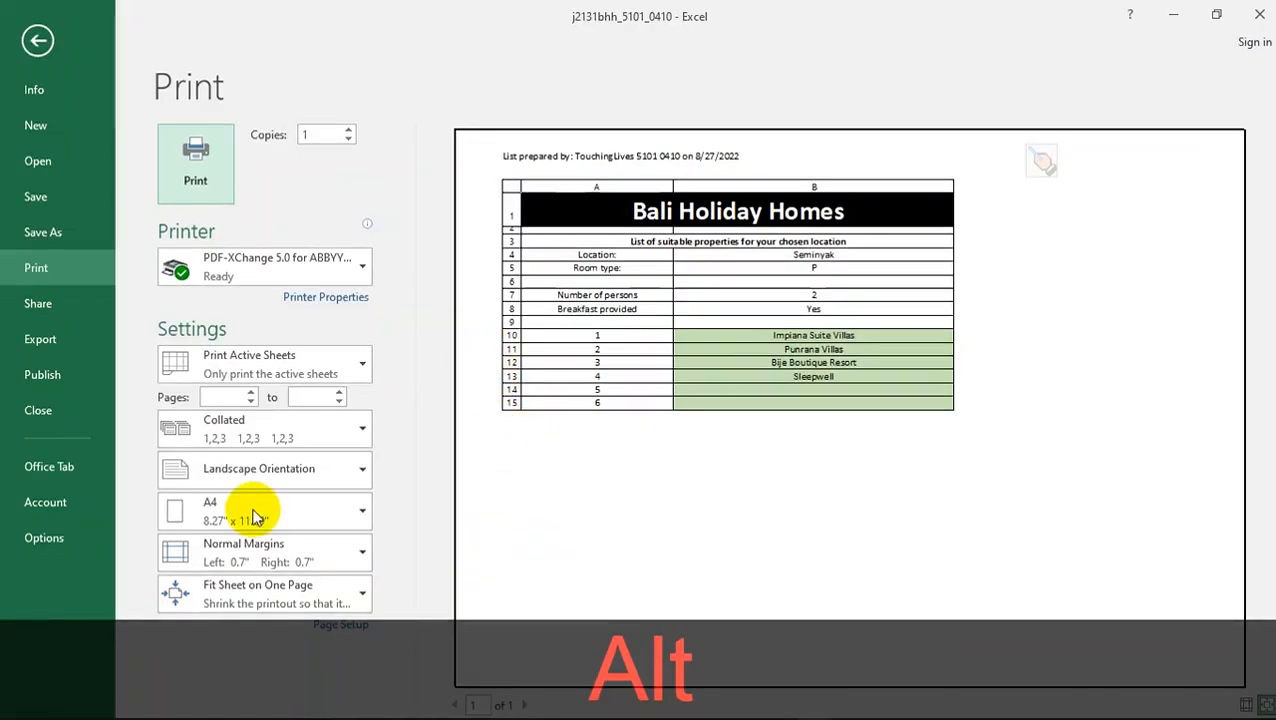
pyautogui.click(346, 626)
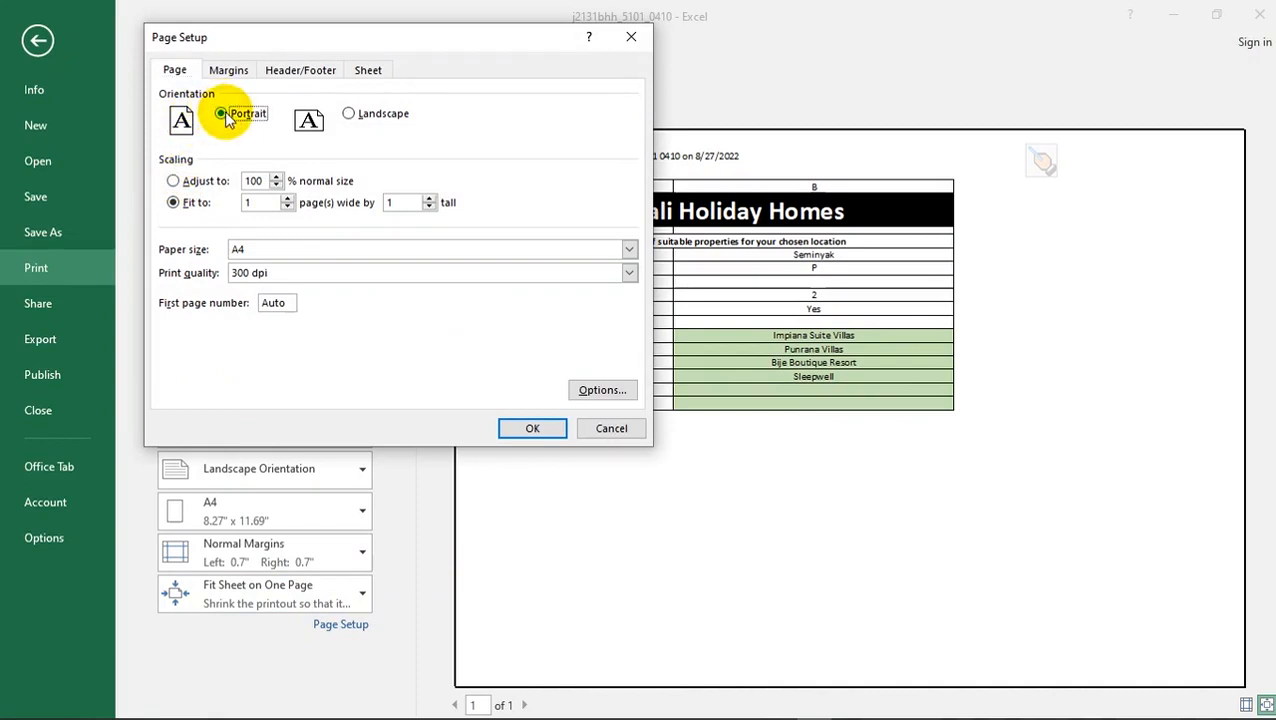
pyautogui.click(538, 436)
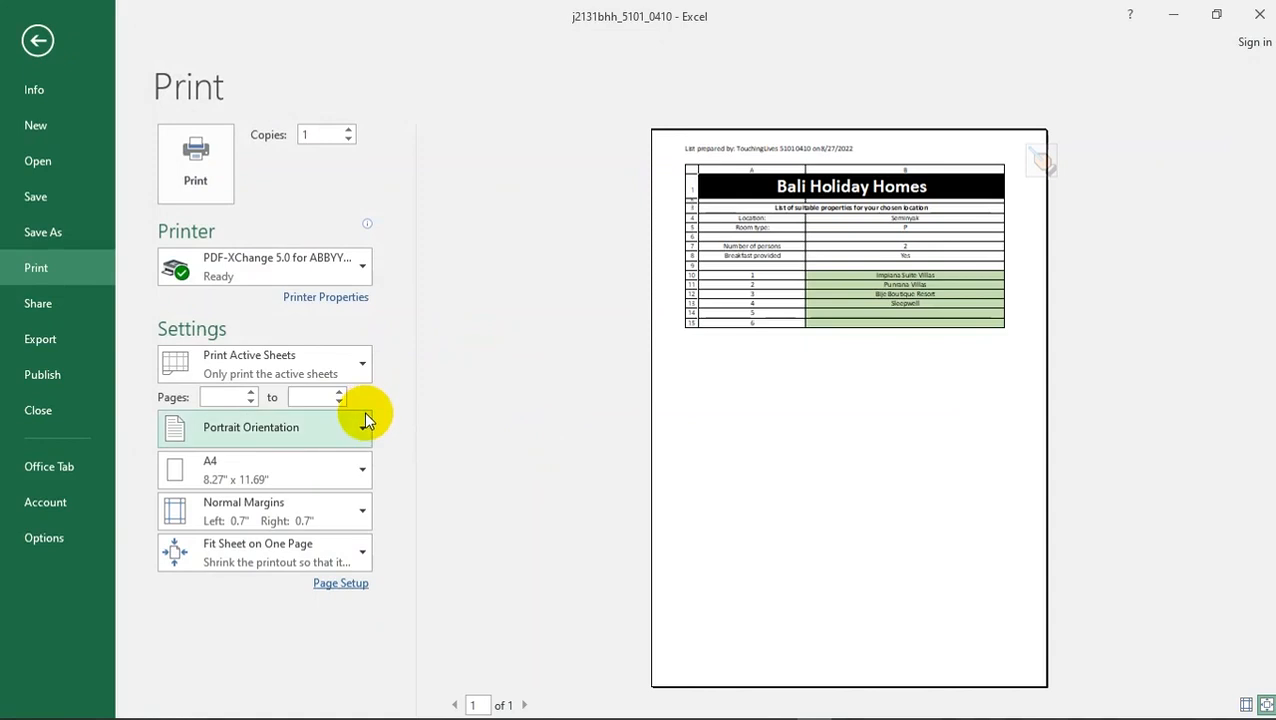
# - Turn off row and column headings on the printout, as the question paper requires
pyautogui.click(340, 585)
pyautogui.press('alt')
pyautogui.hotkey('alt', 'Tab')
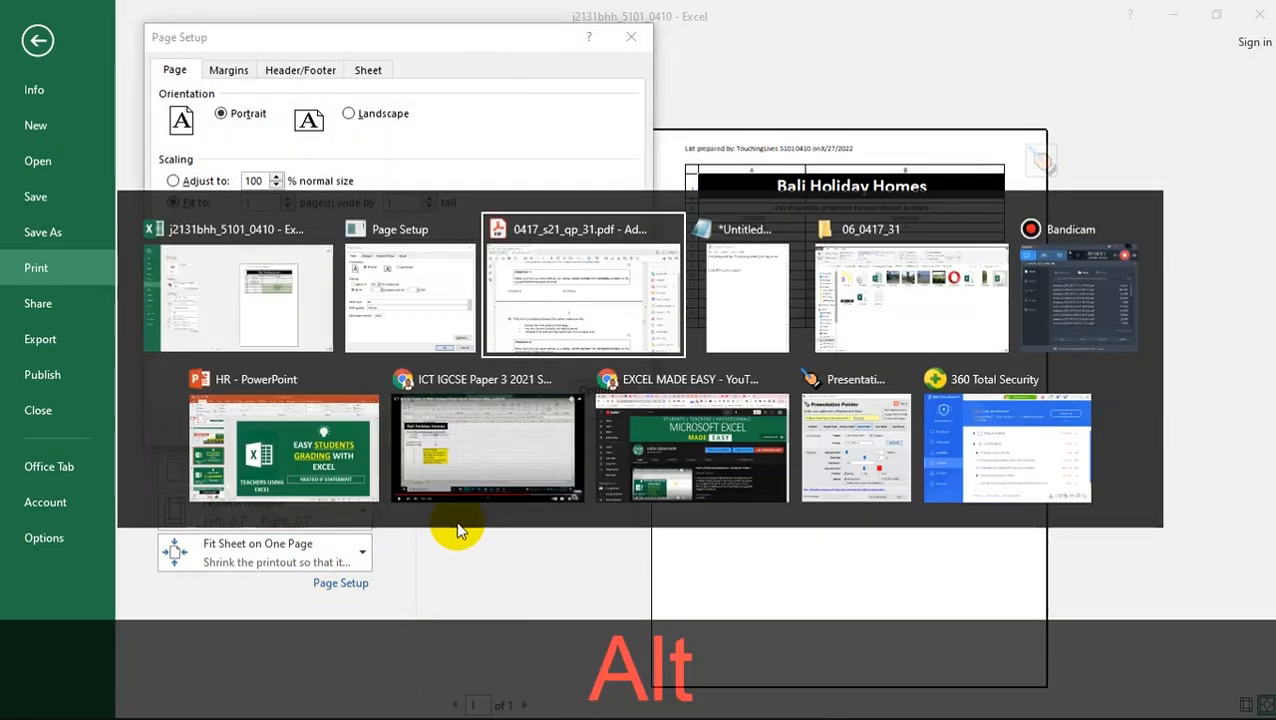
pyautogui.click(513, 320)
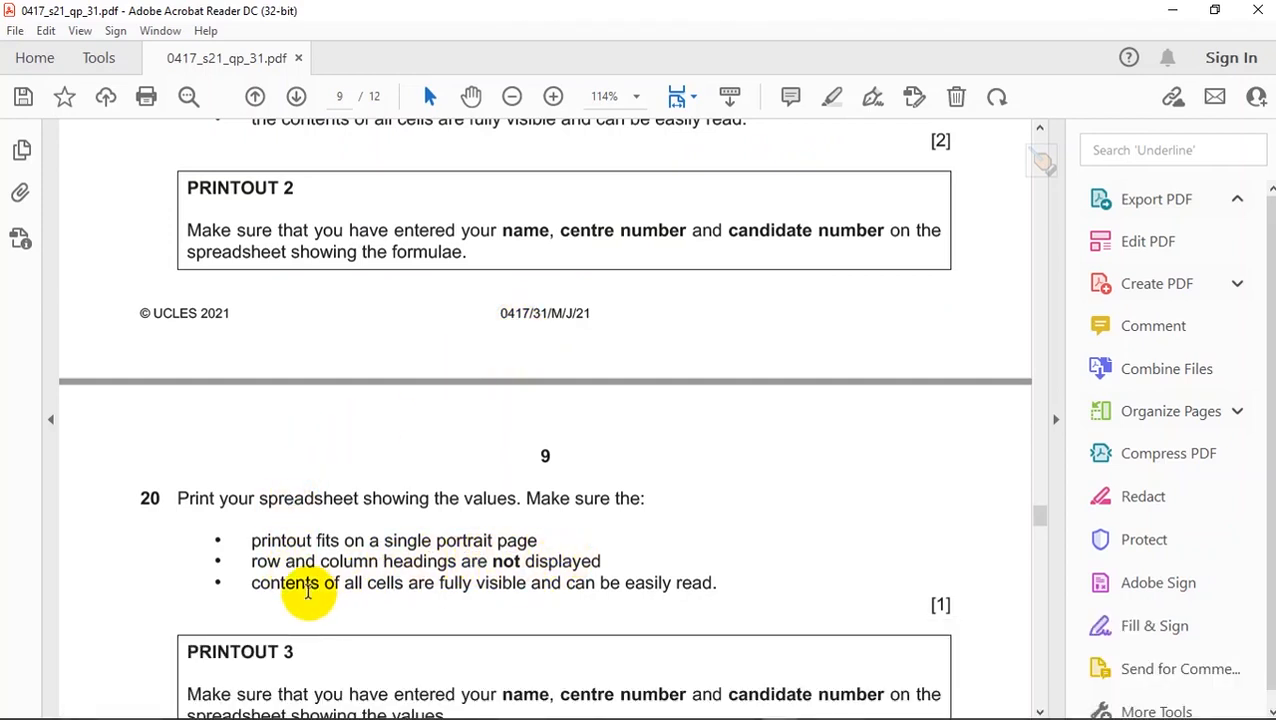
pyautogui.hotkey('alt', 'Tab')
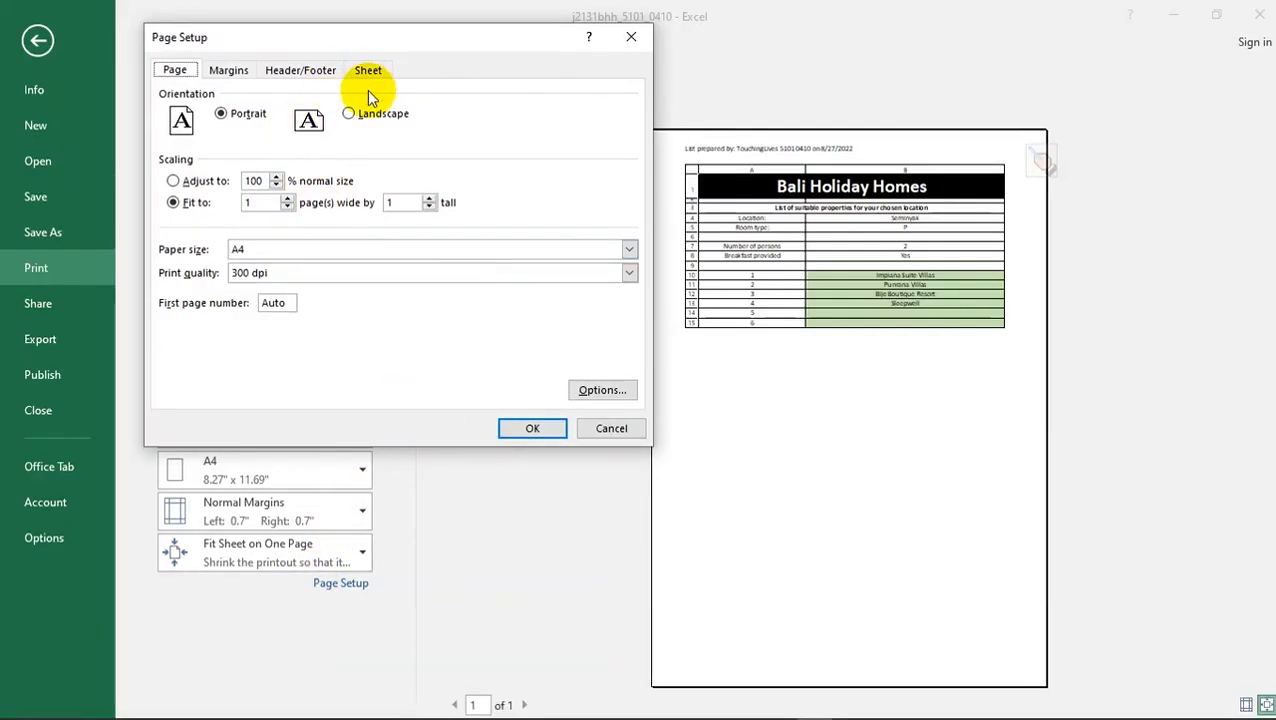
pyautogui.click(366, 71)
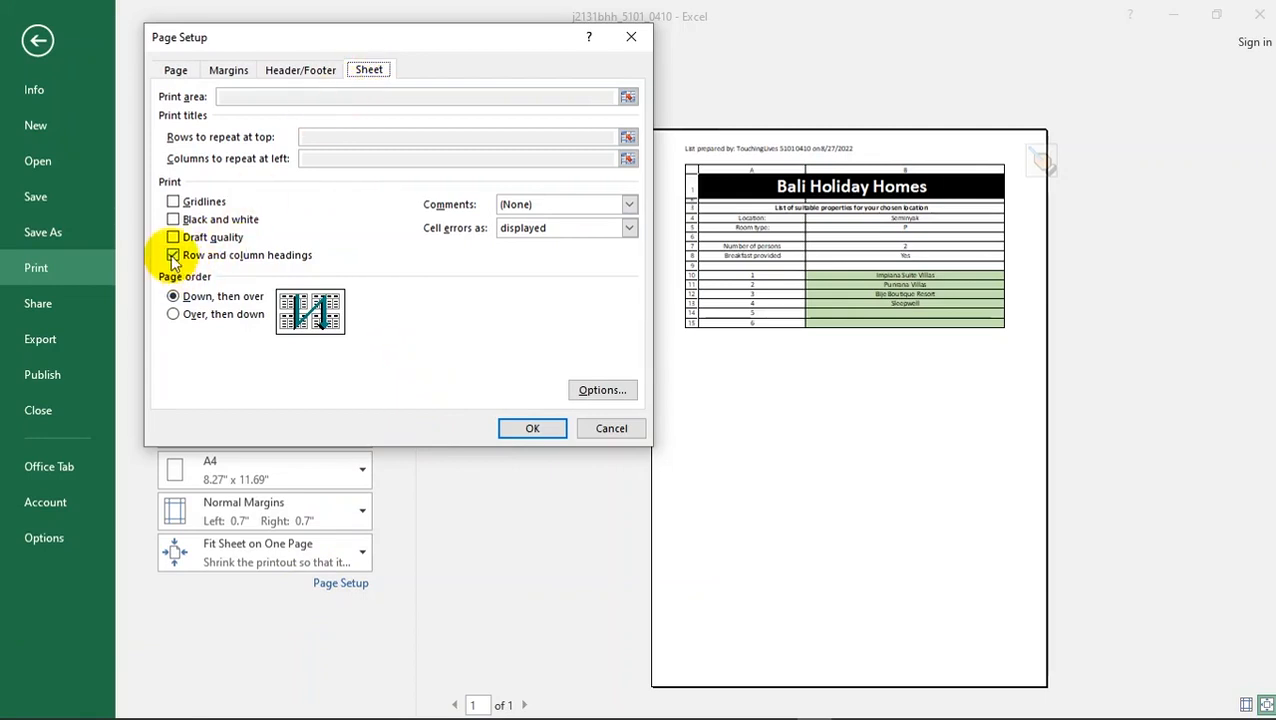
pyautogui.click(520, 432)
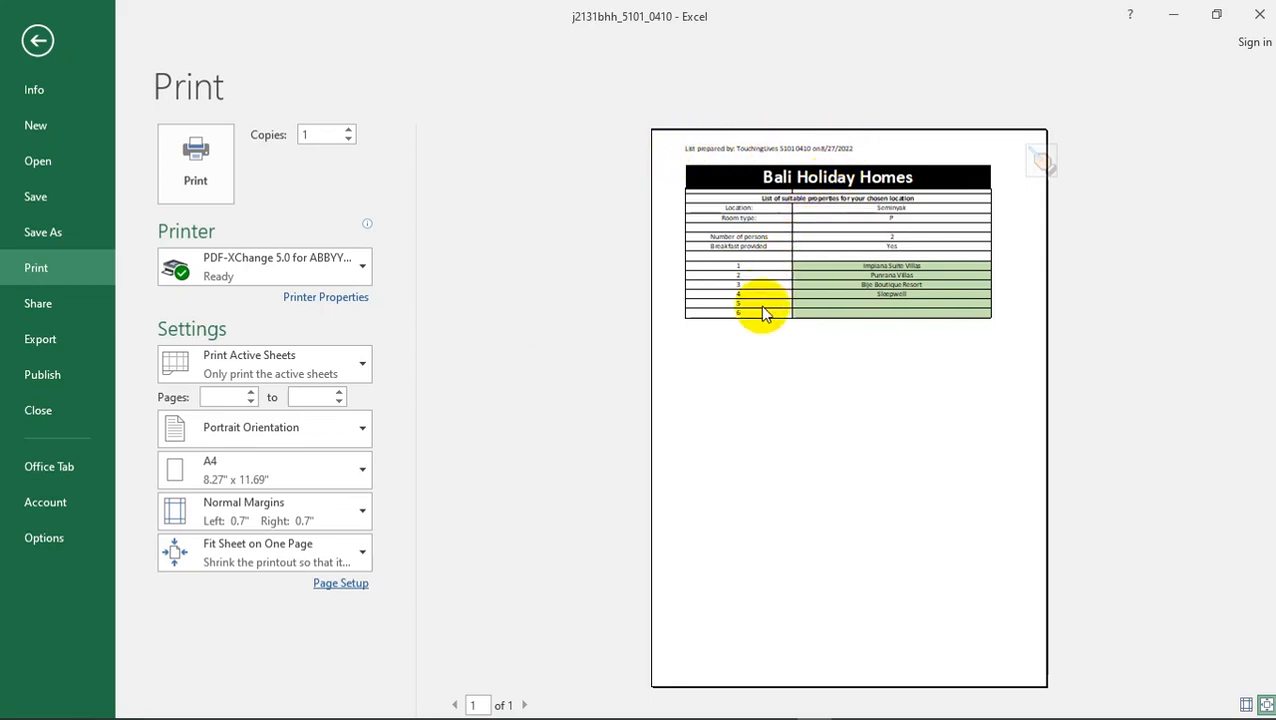
pyautogui.hotkey('alt', 'Tab')
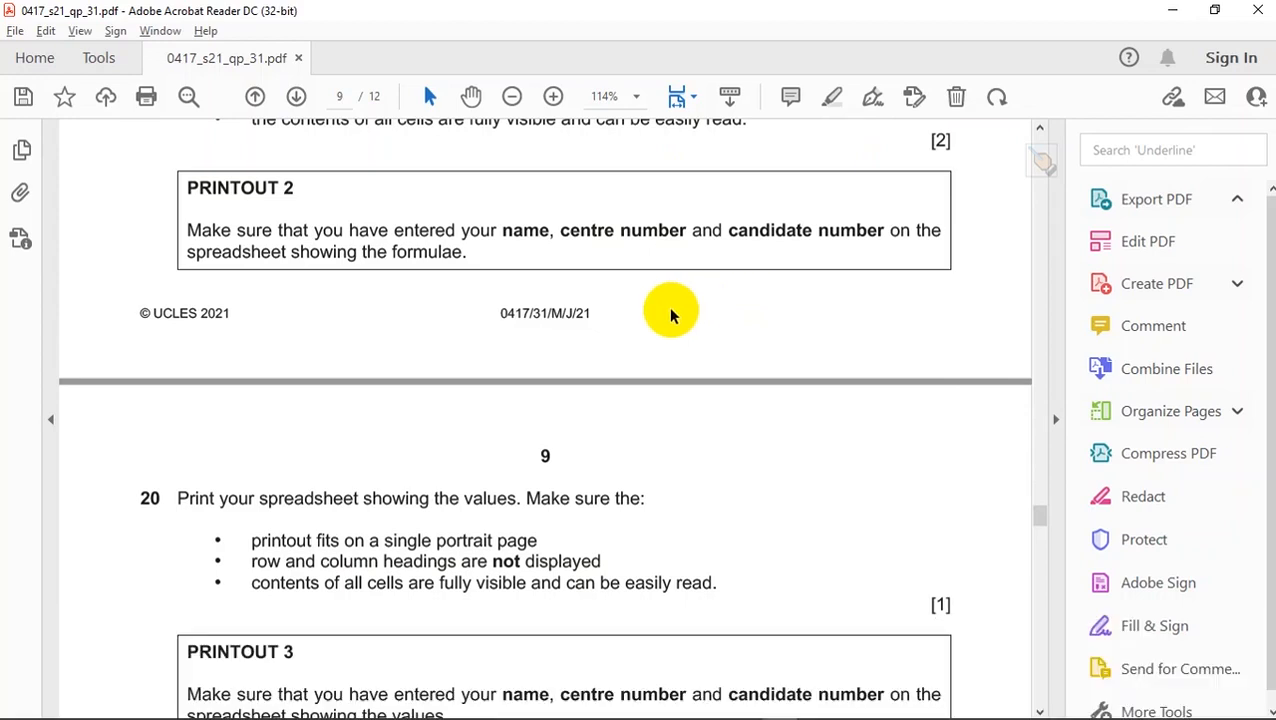
# - Scroll the exam paper to question 21, then leave Excel's print preview for the worksheet
pyautogui.scroll(-4, 561, 373)
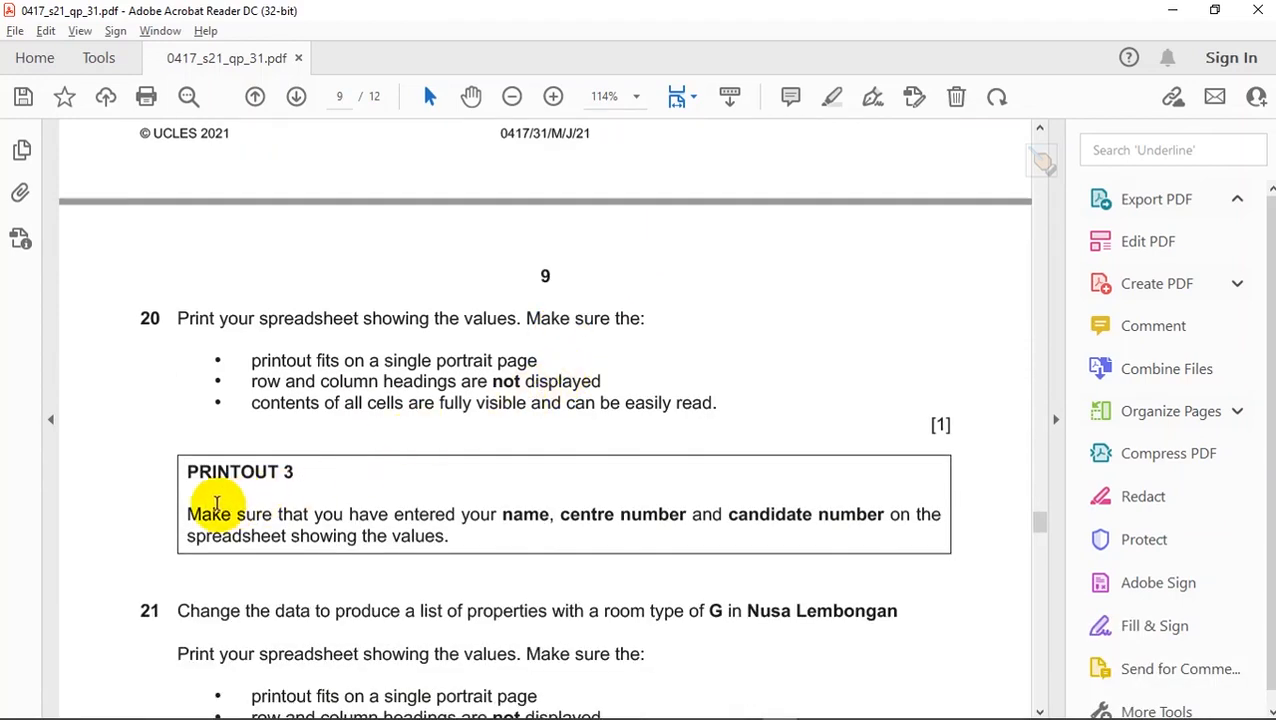
pyautogui.scroll(-2, 365, 512)
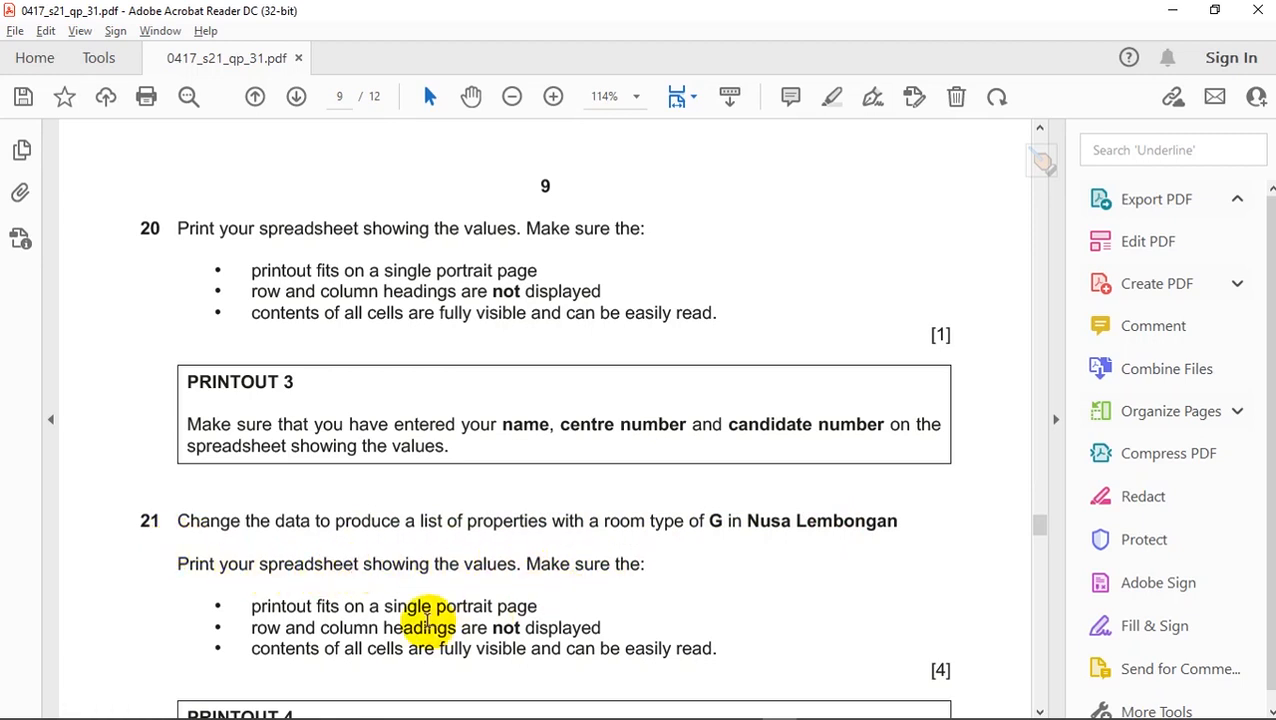
pyautogui.hotkey('alt', 'Tab')
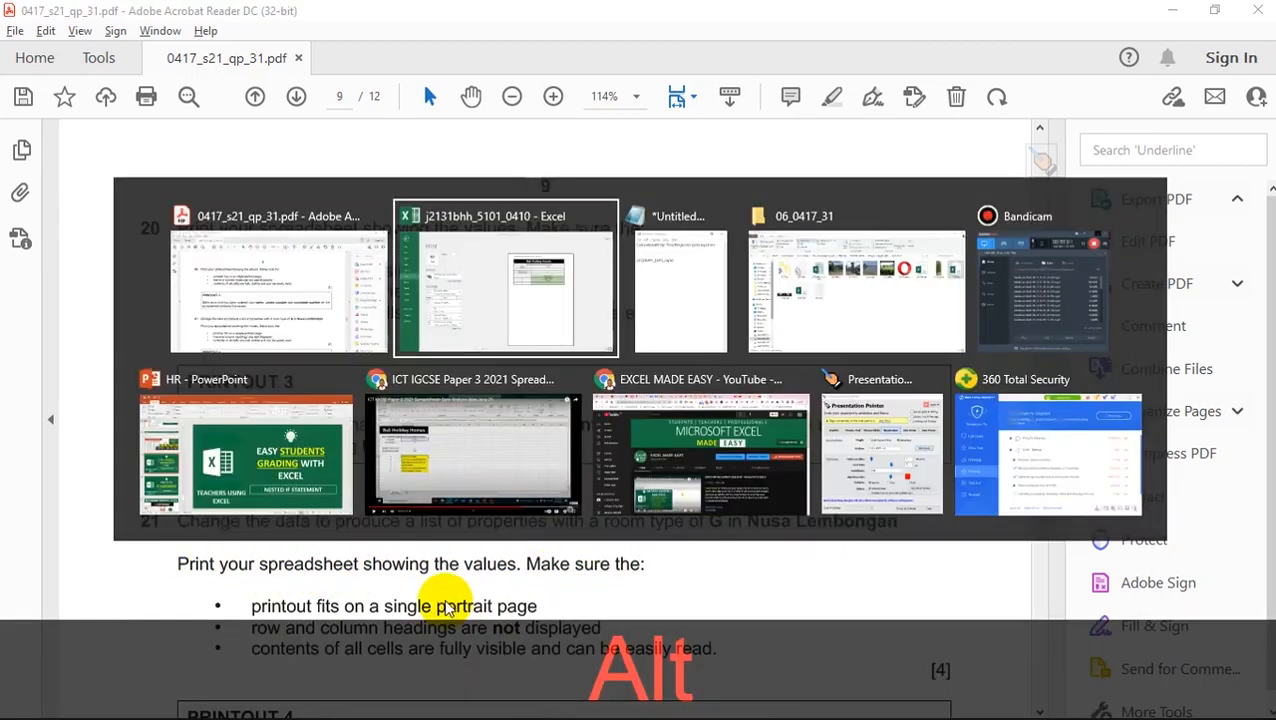
pyautogui.press('Escape')
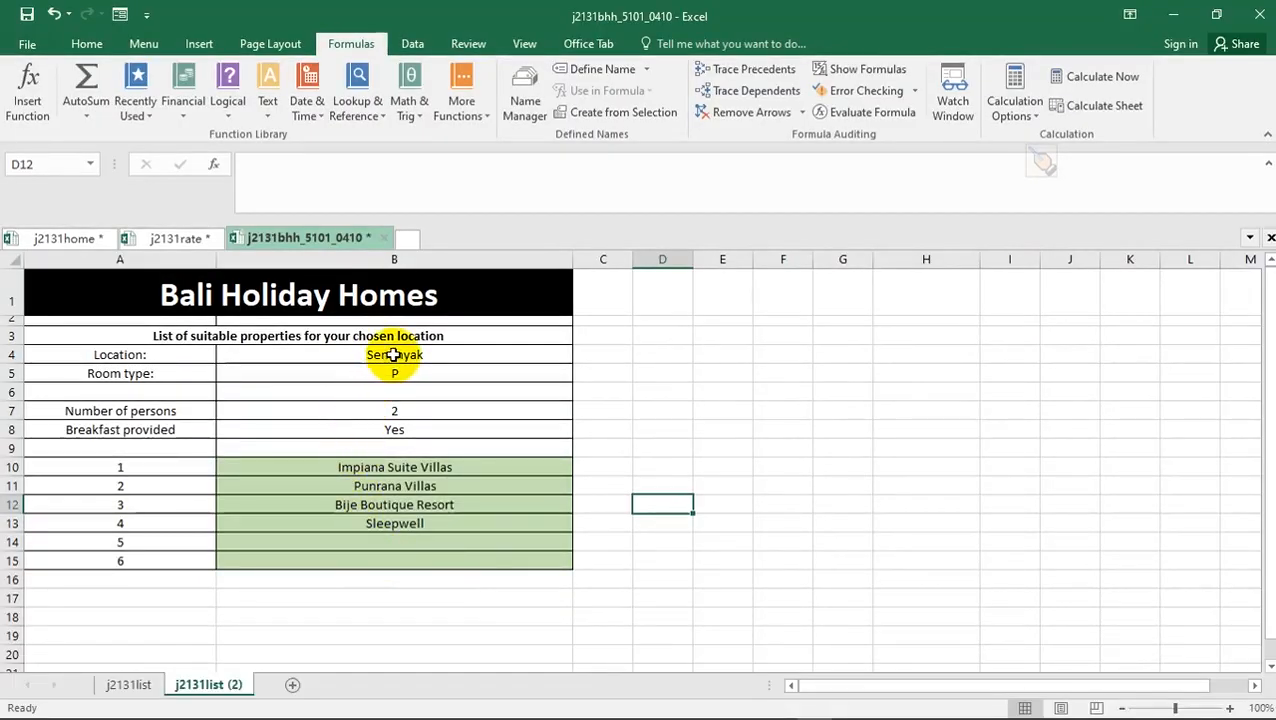
pyautogui.click(394, 354)
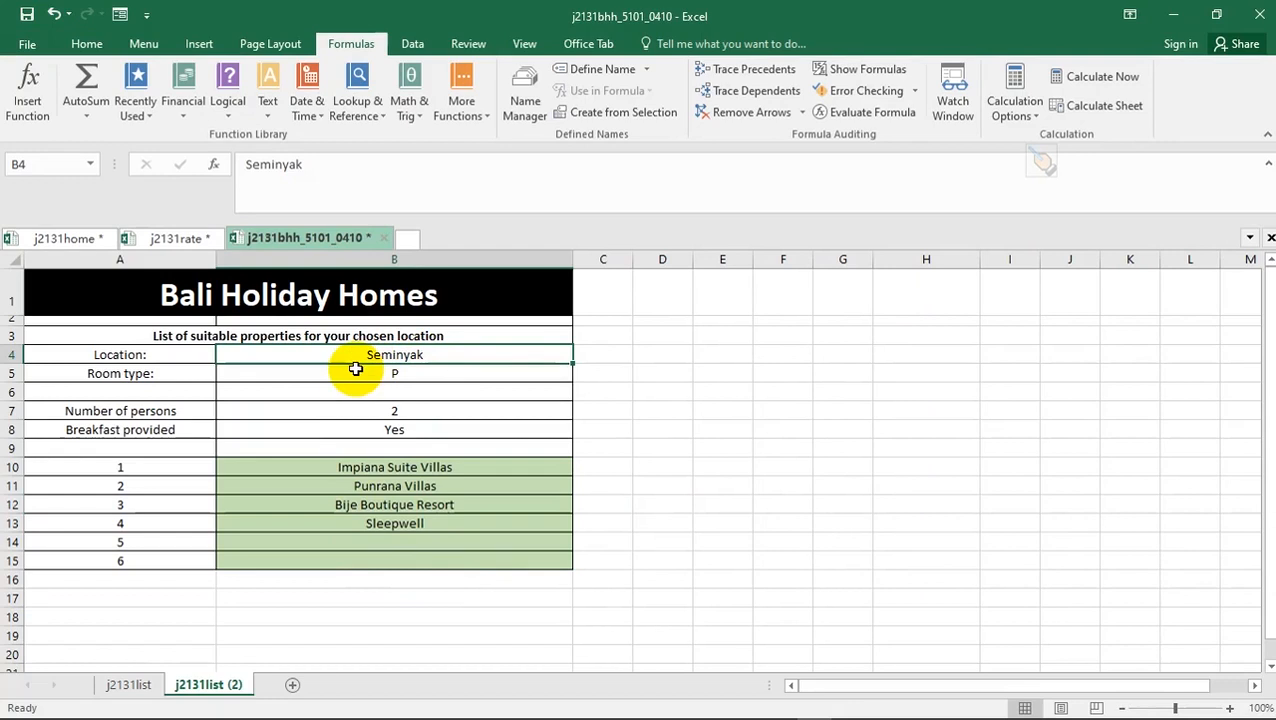
pyautogui.click(57, 237)
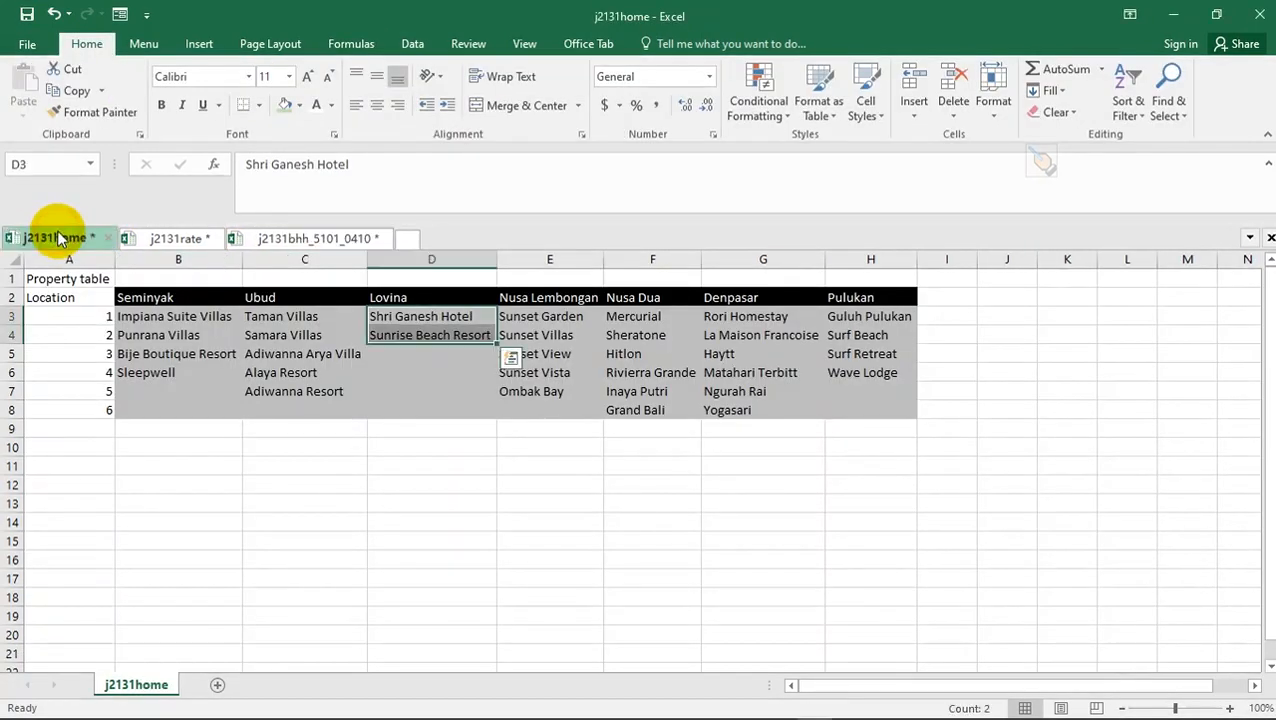
pyautogui.press('Escape')
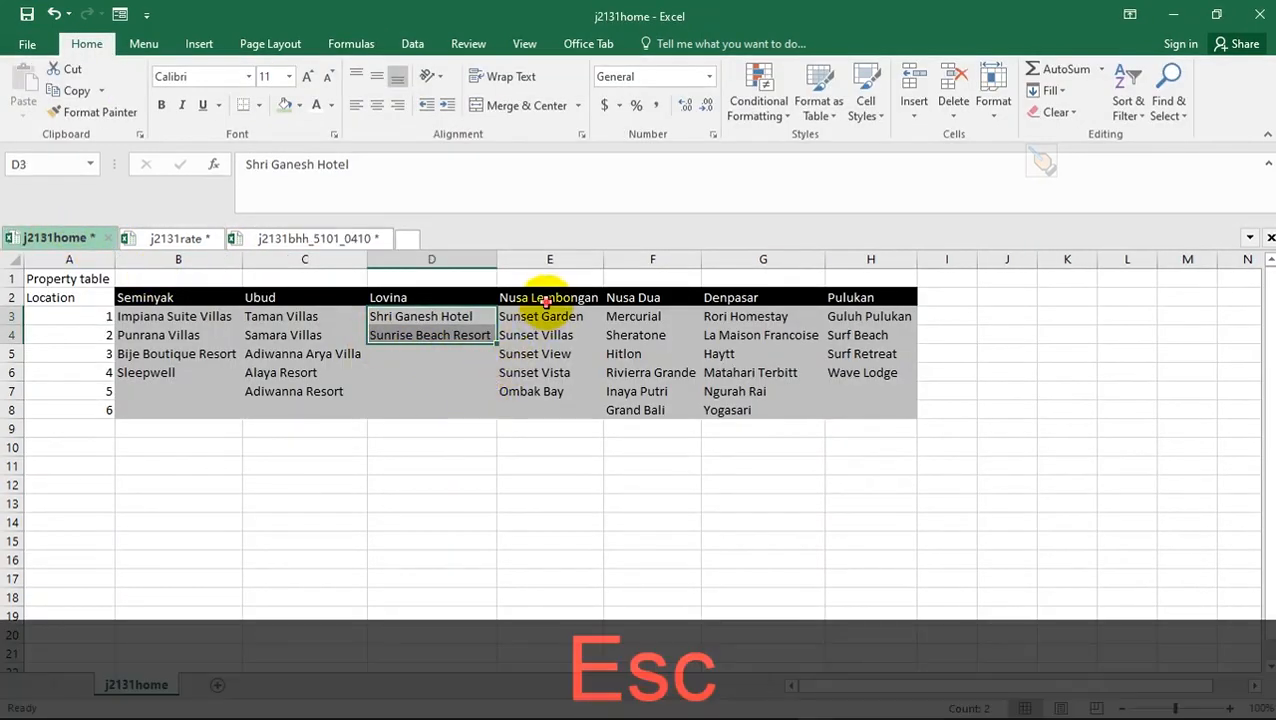
pyautogui.click(545, 298)
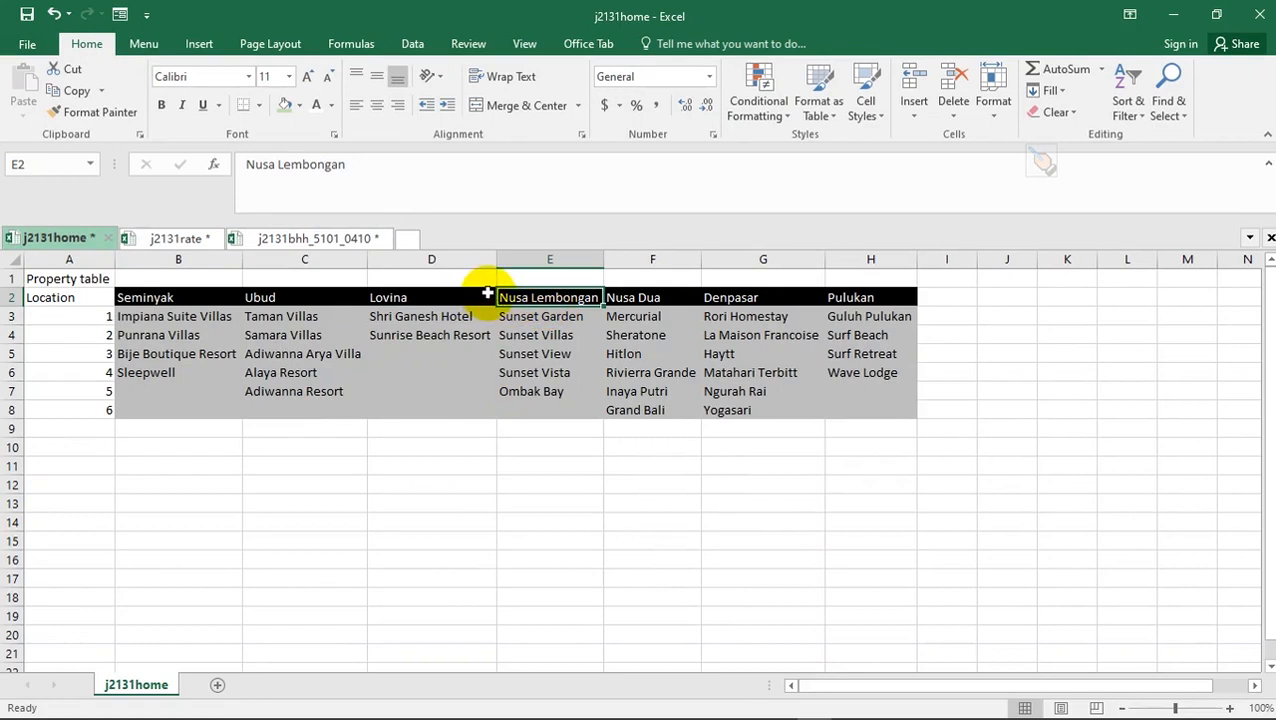
pyautogui.click(366, 238)
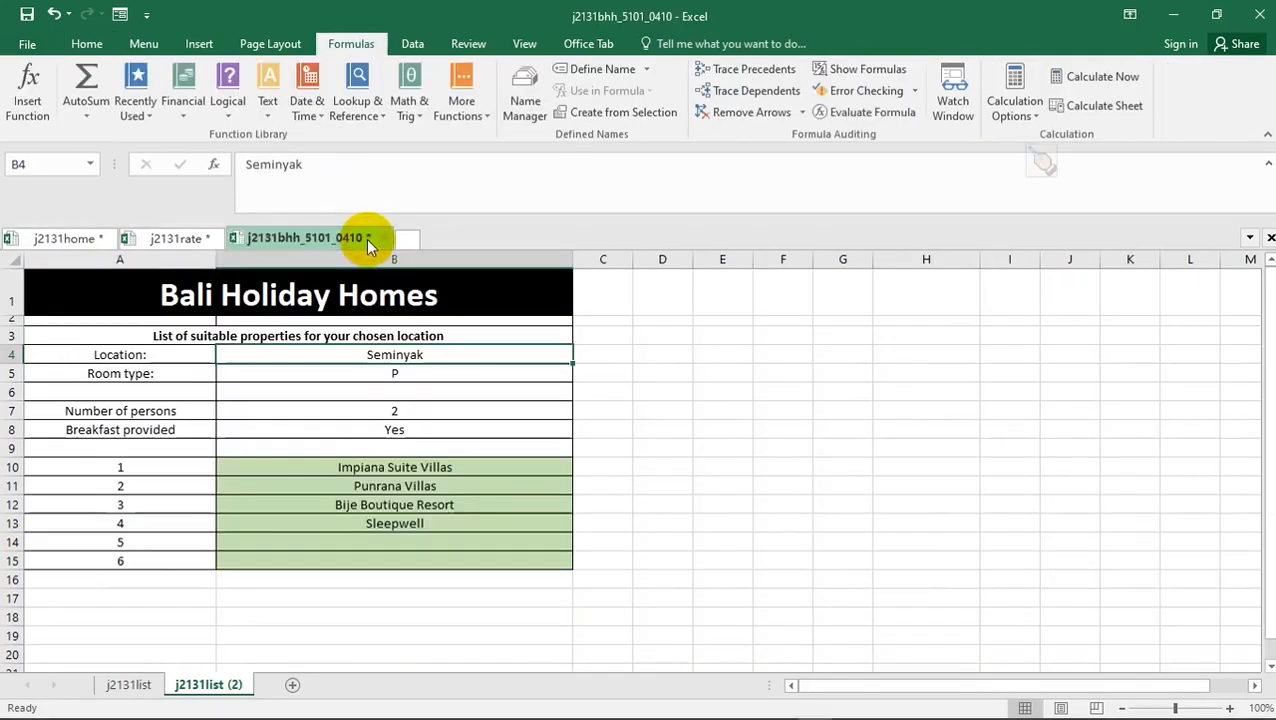
pyautogui.click(421, 375)
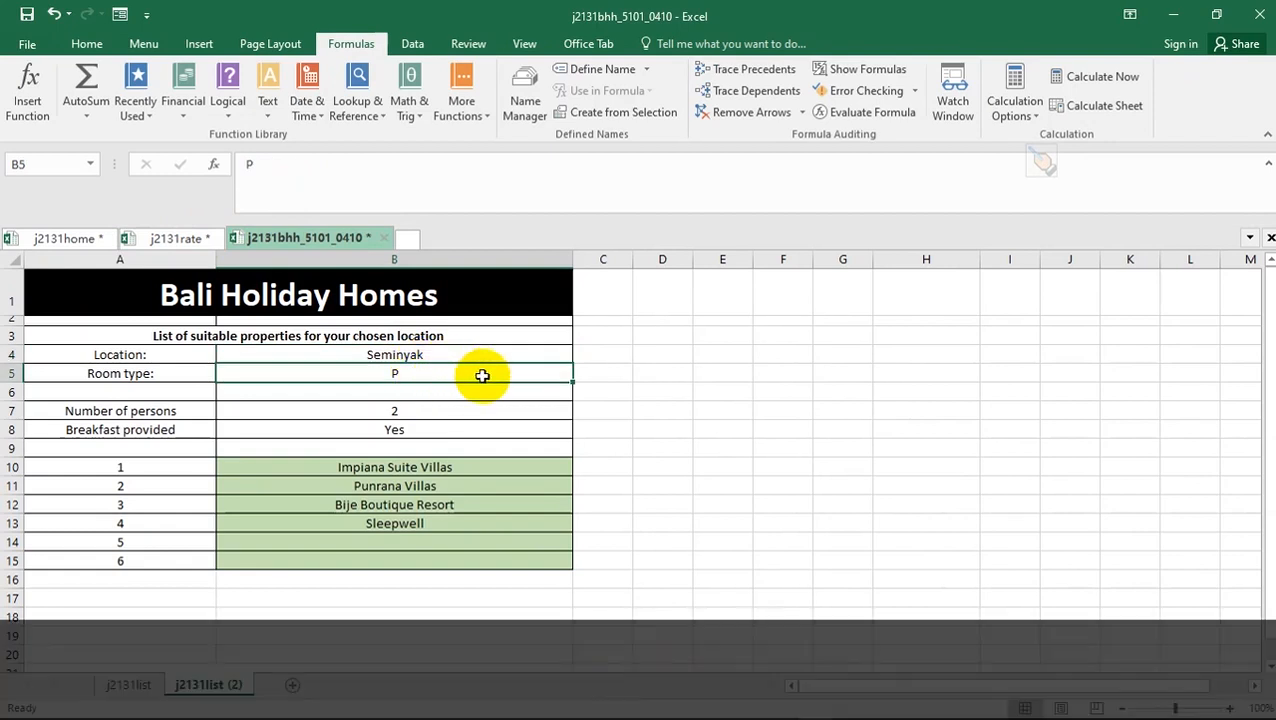
pyautogui.hotkey('alt', 'Tab')
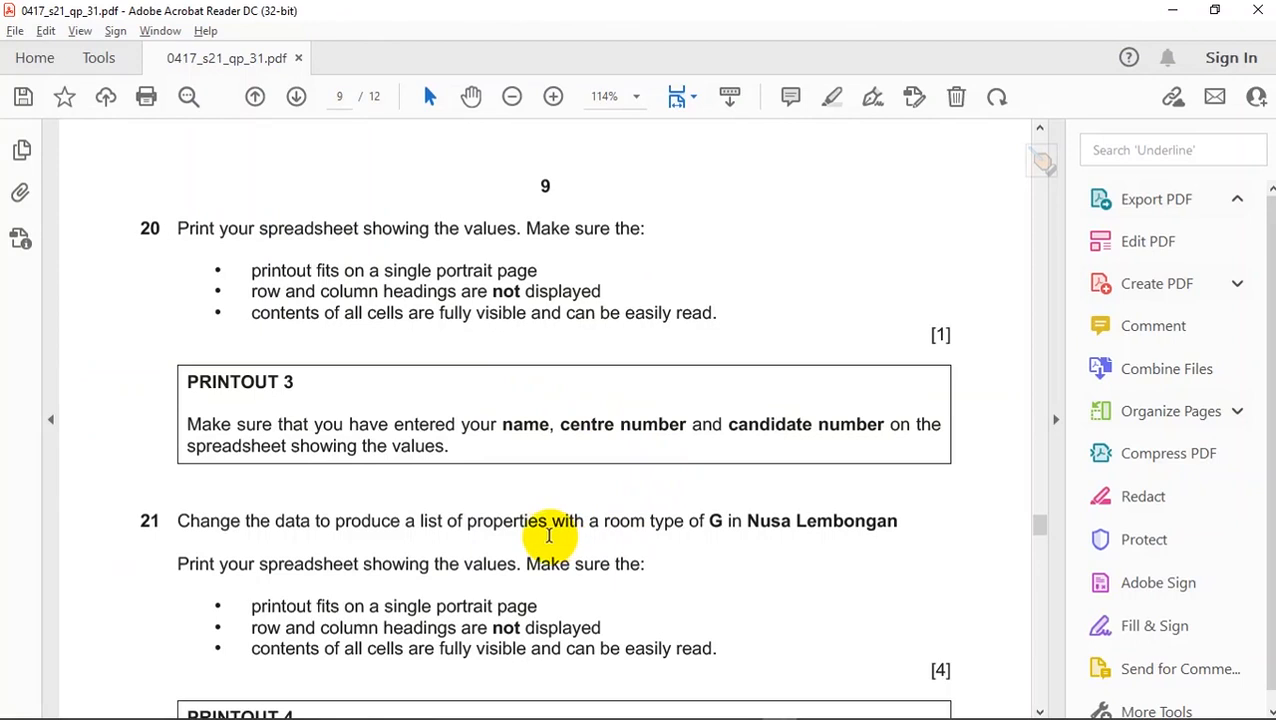
pyautogui.hotkey('alt', 'Tab')
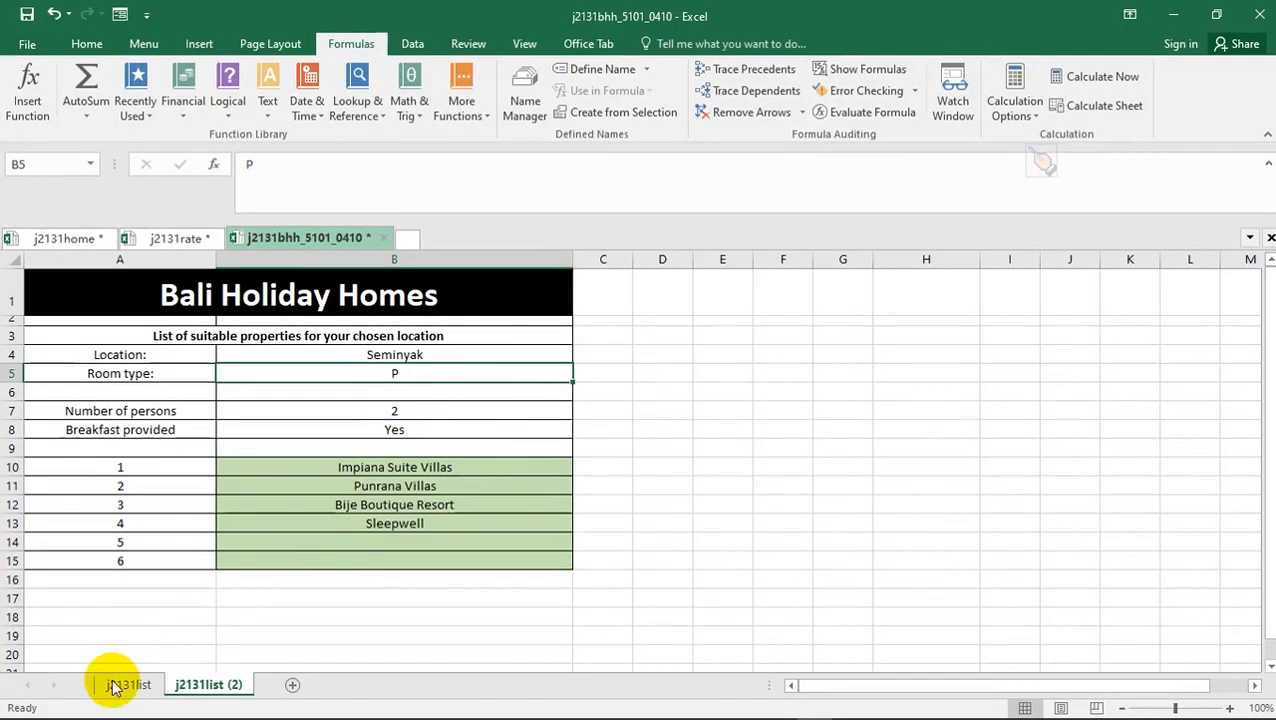
# - On j2131list, choose location Nusa Lembongan and room type G to list the matching properties
pyautogui.click(128, 685)
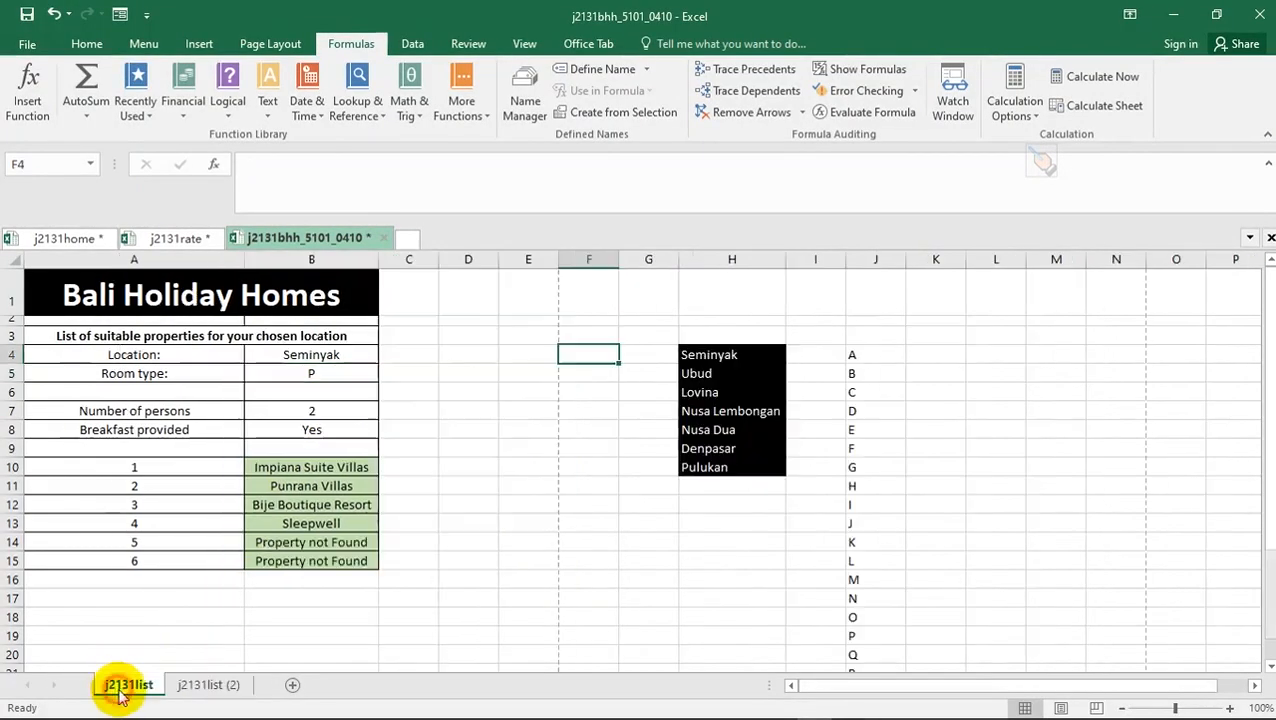
pyautogui.click(326, 357)
pyautogui.click(386, 358)
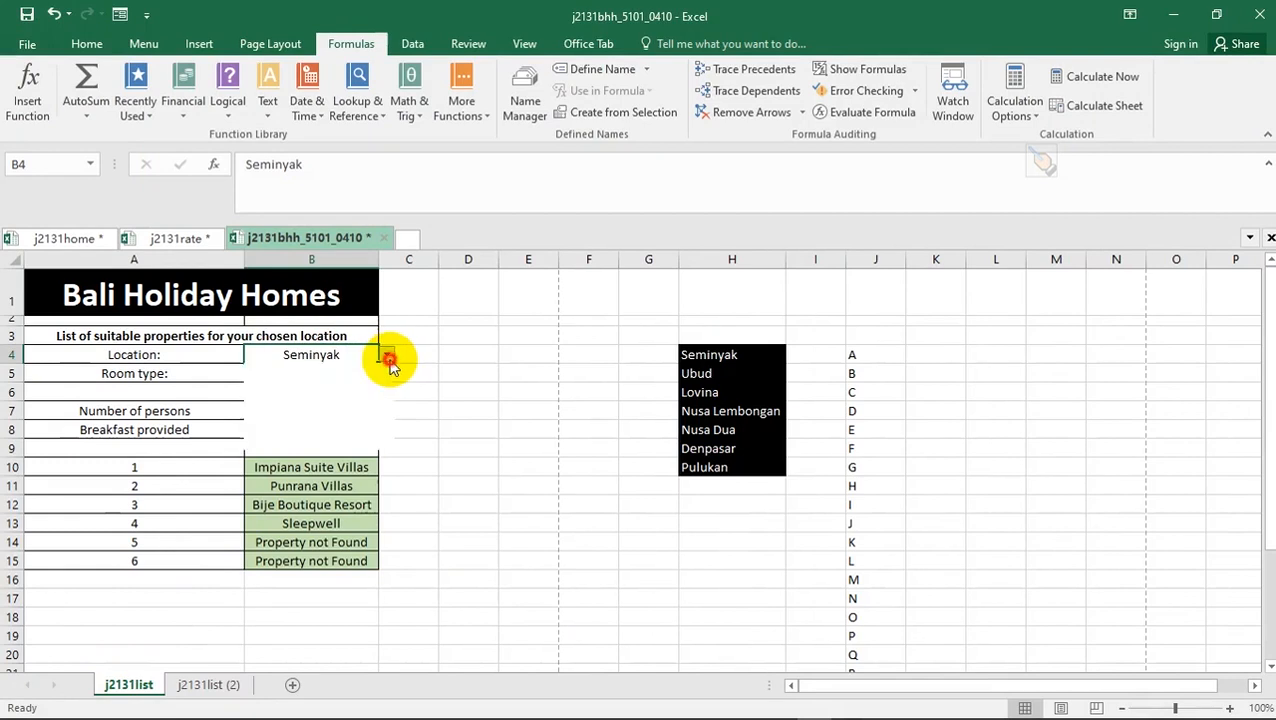
pyautogui.click(310, 409)
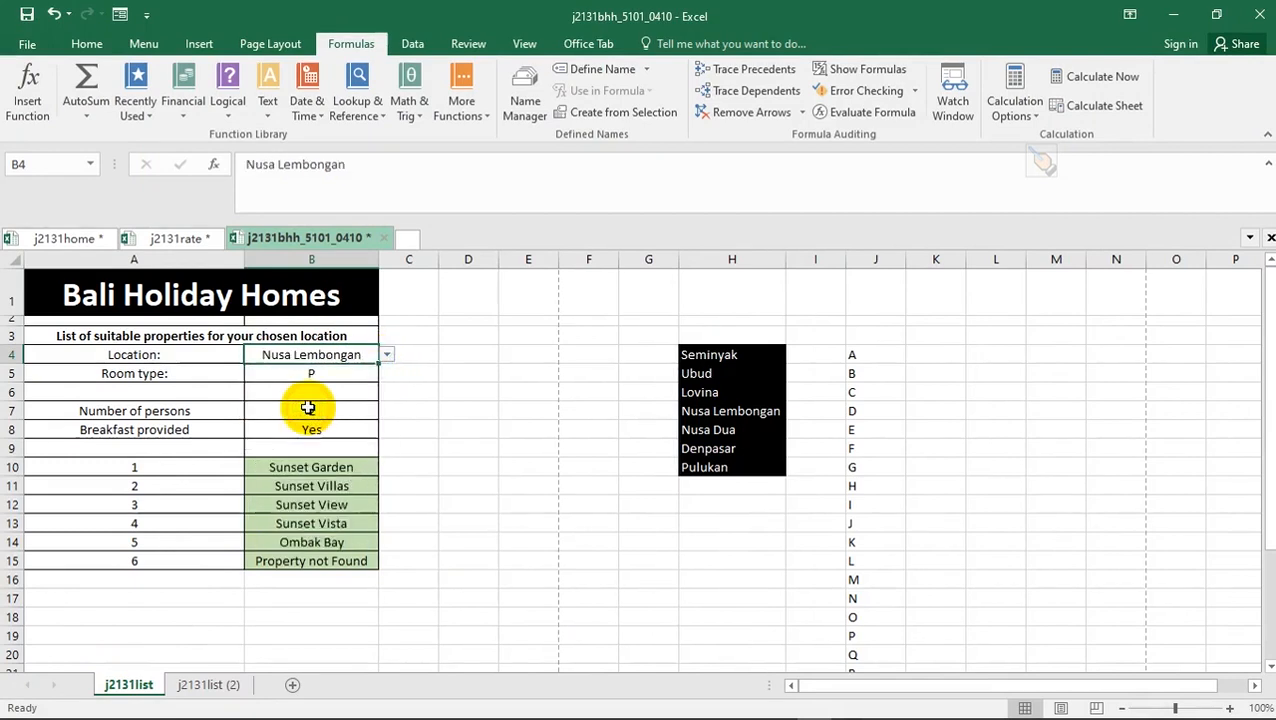
pyautogui.click(365, 376)
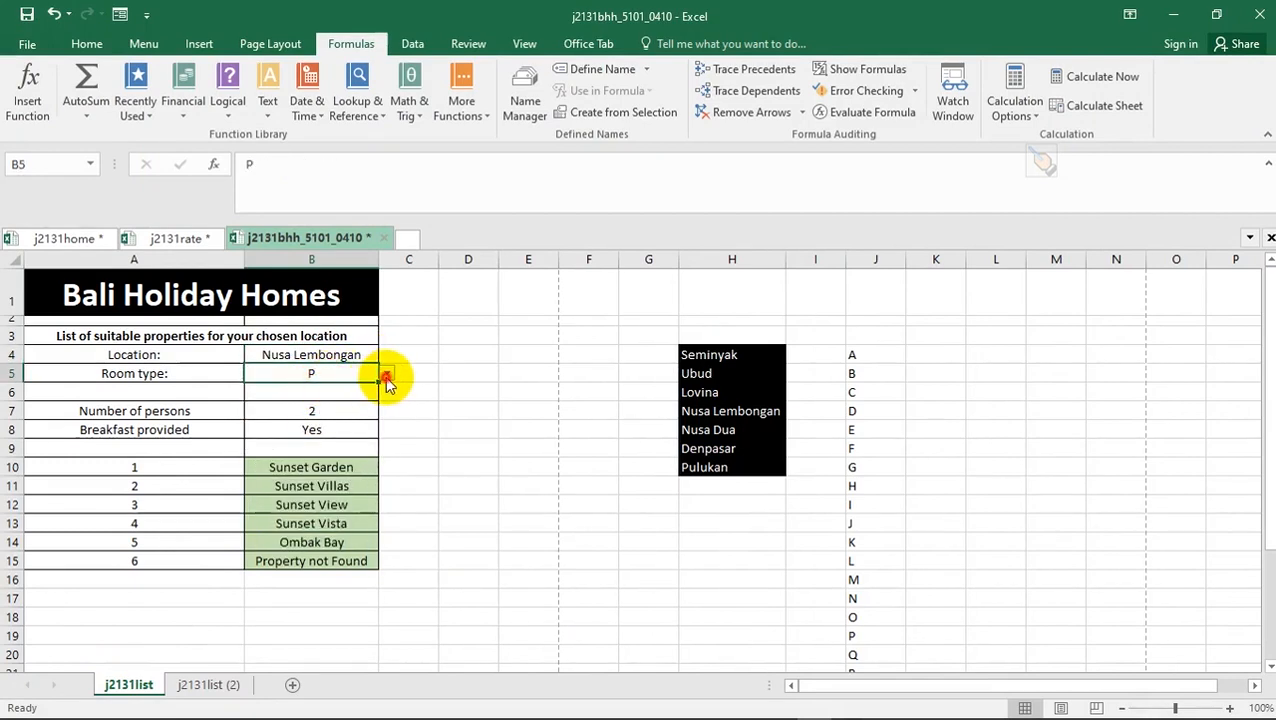
pyautogui.click(386, 374)
pyautogui.moveTo(384, 447); pyautogui.dragTo(379, 401)
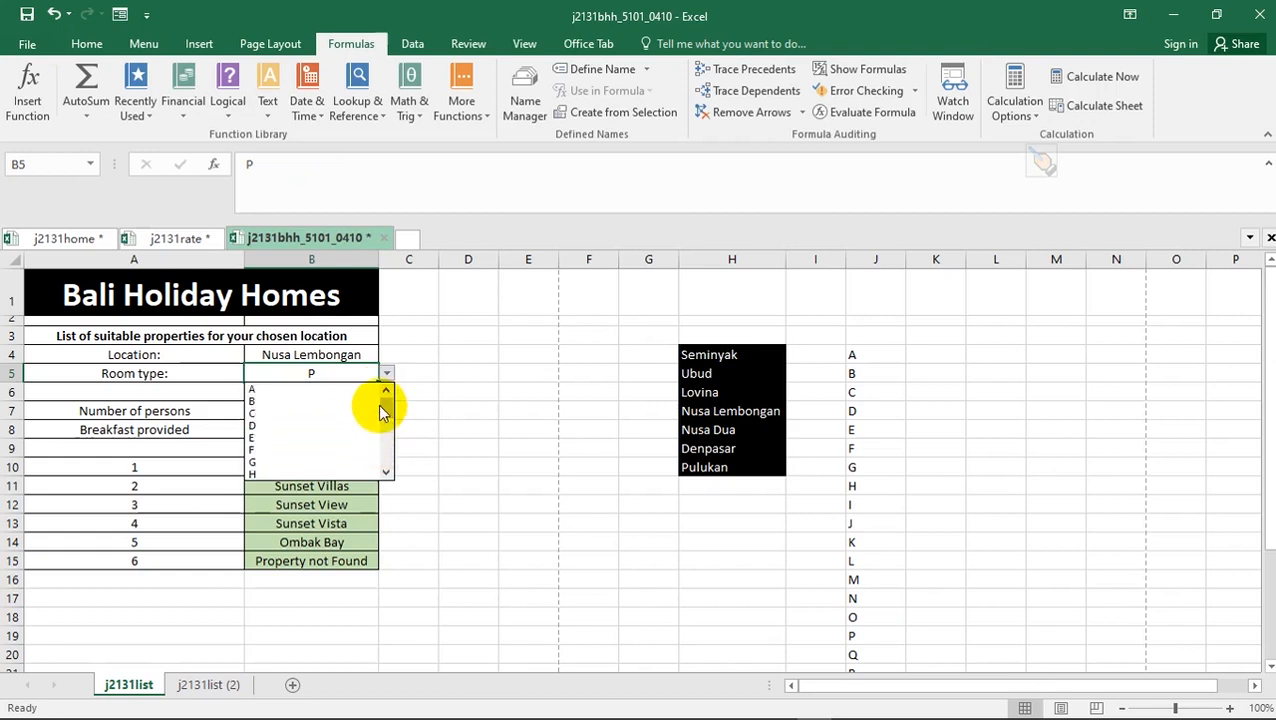
pyautogui.click(279, 464)
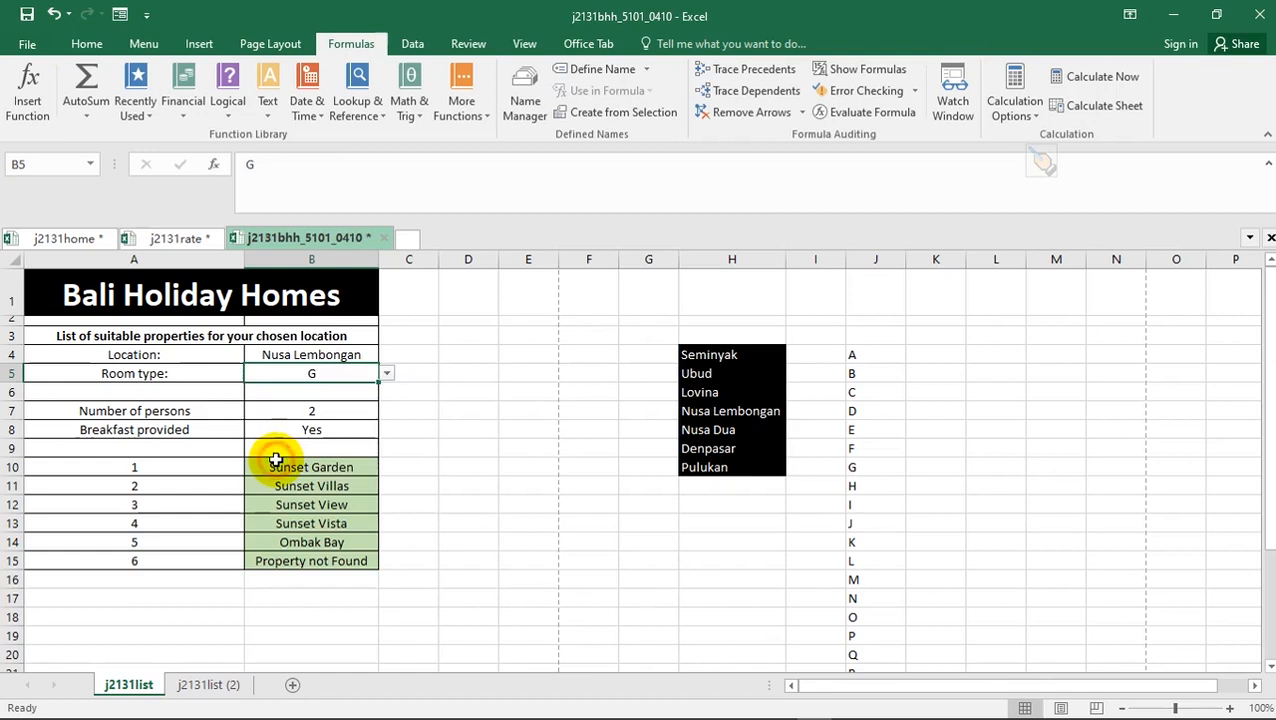
pyautogui.click(428, 391)
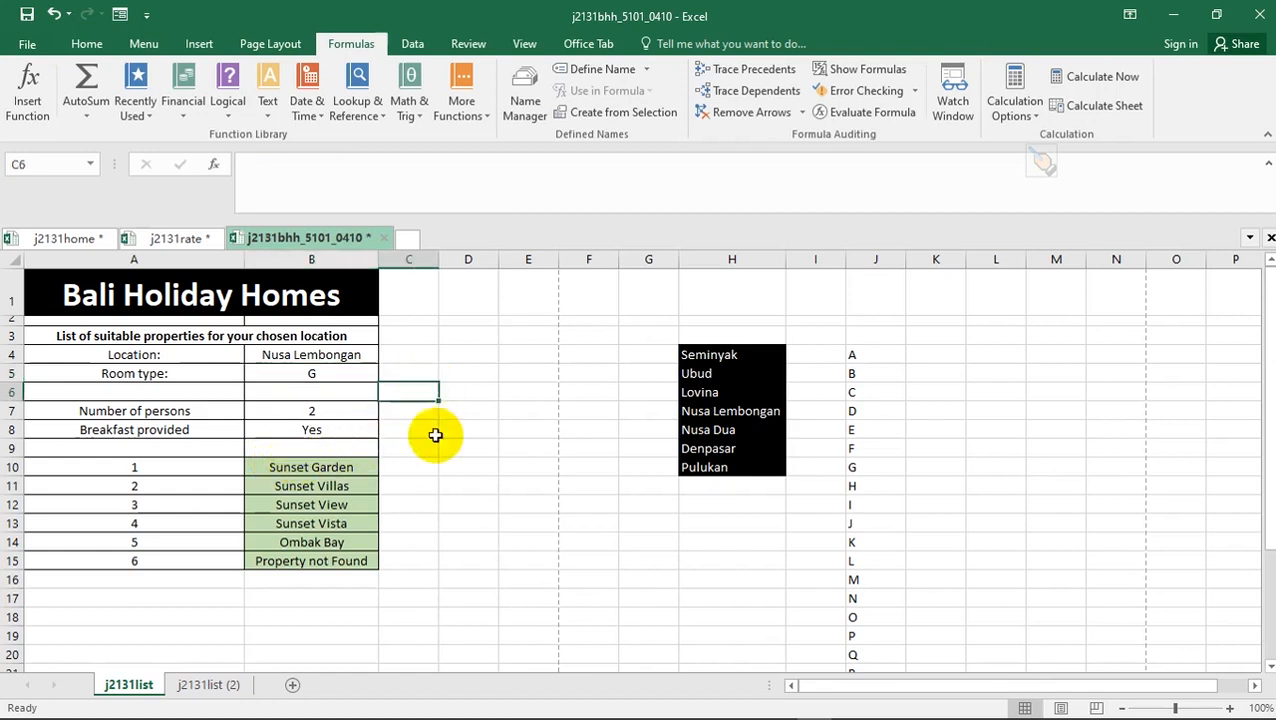
pyautogui.click(468, 429)
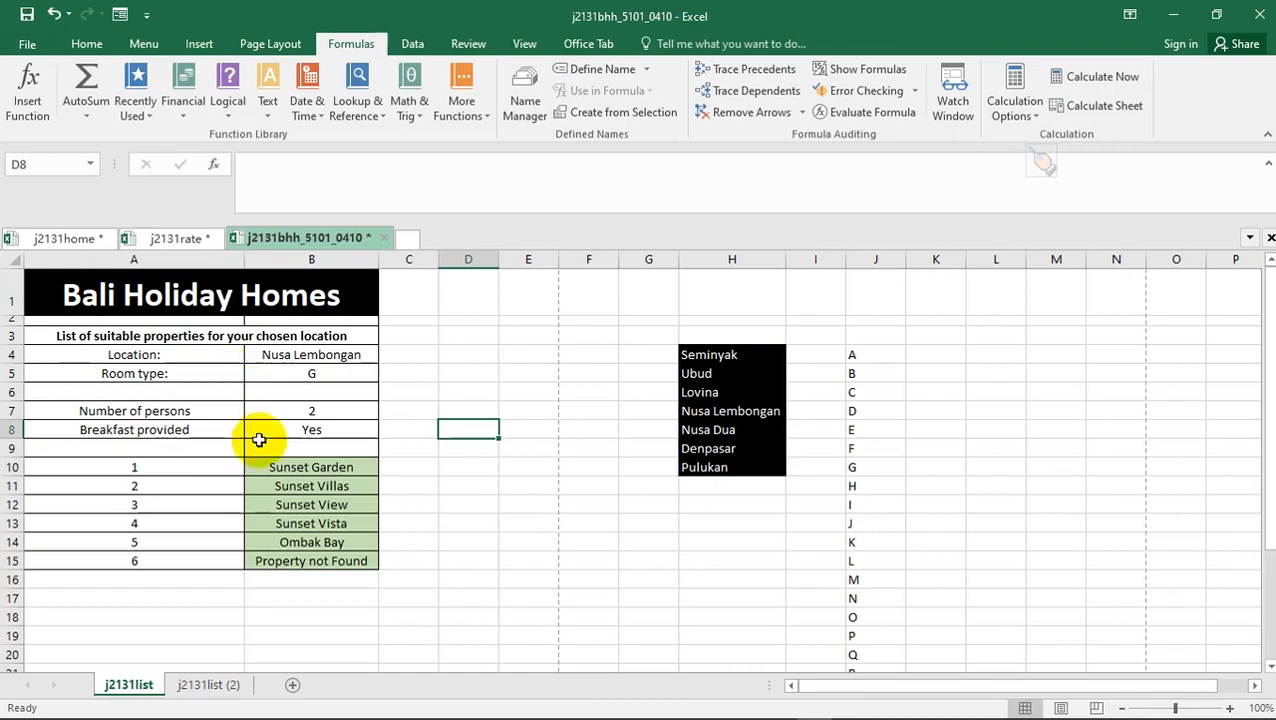
pyautogui.hotkey('alt', 'Tab')
pyautogui.scroll(-3, 515, 465)
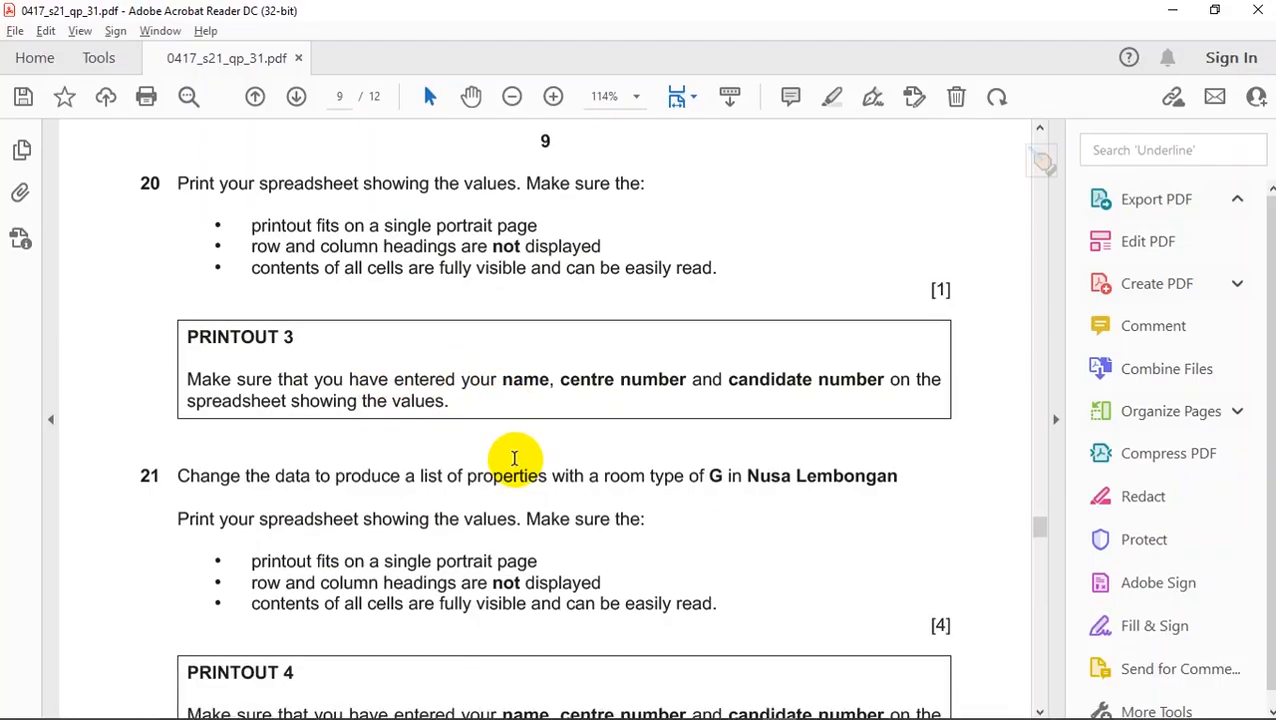
pyautogui.scroll(-1, 513, 463)
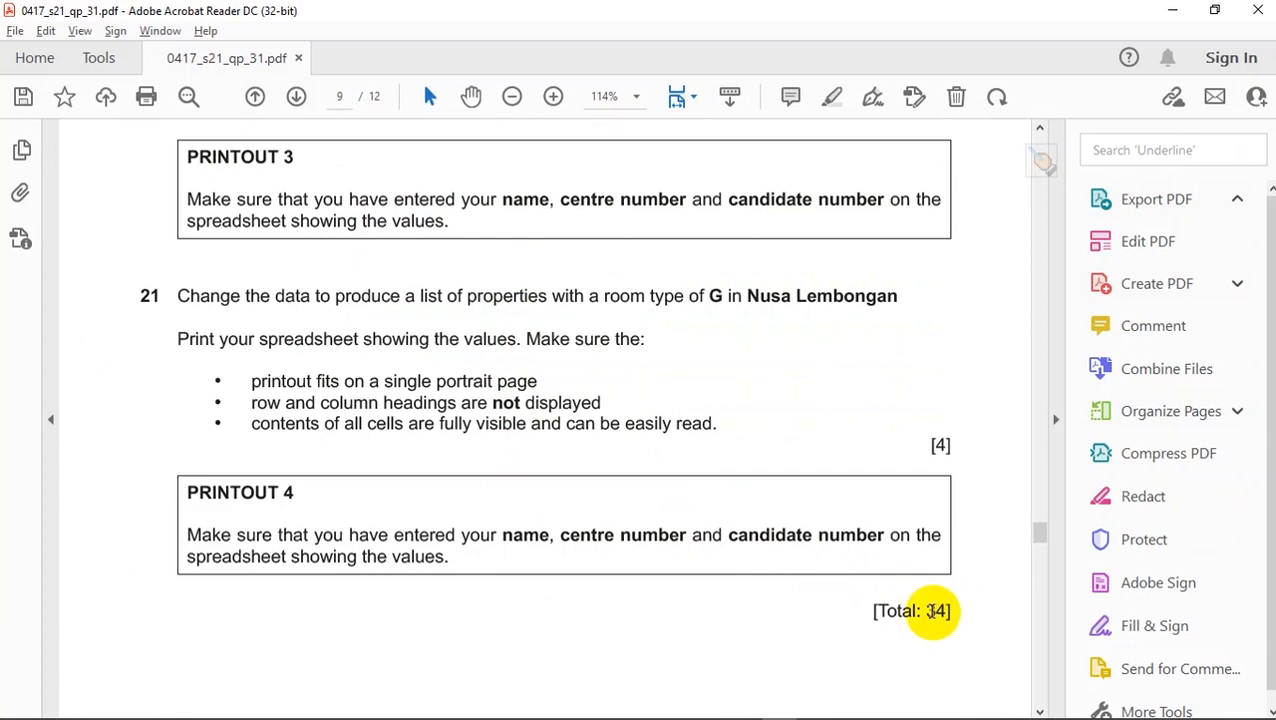
pyautogui.scroll(1, 678, 495)
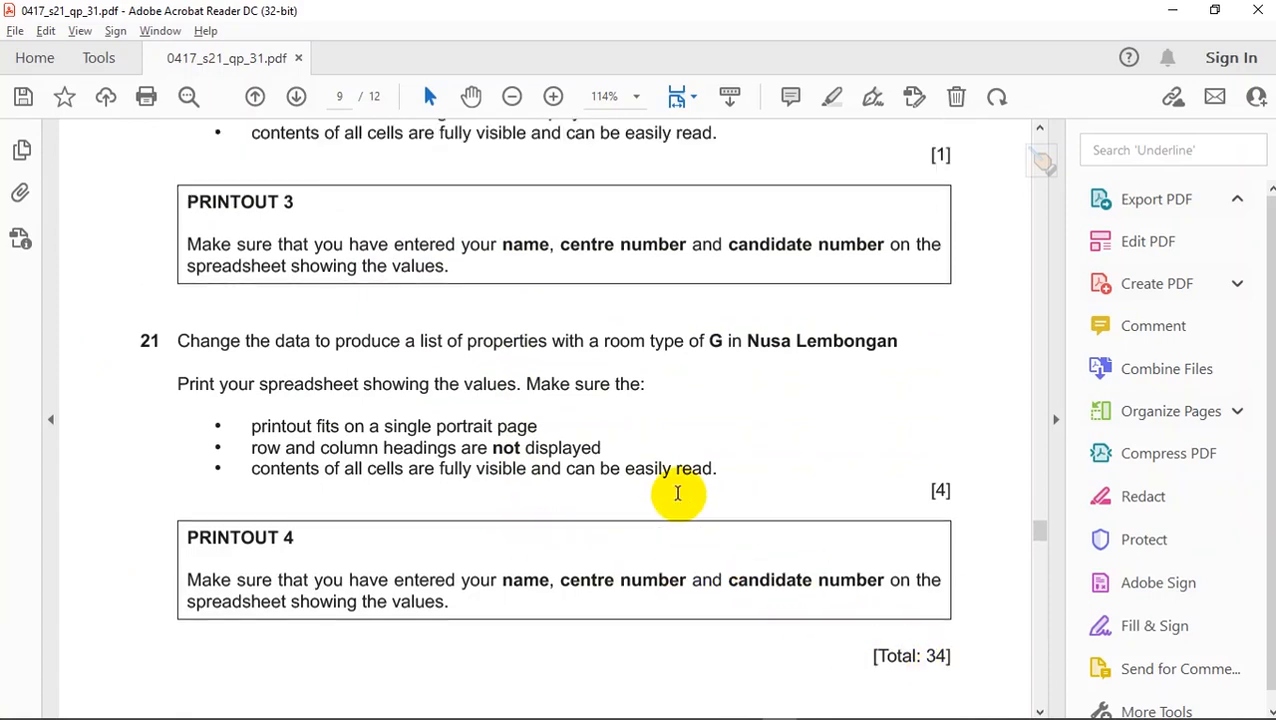